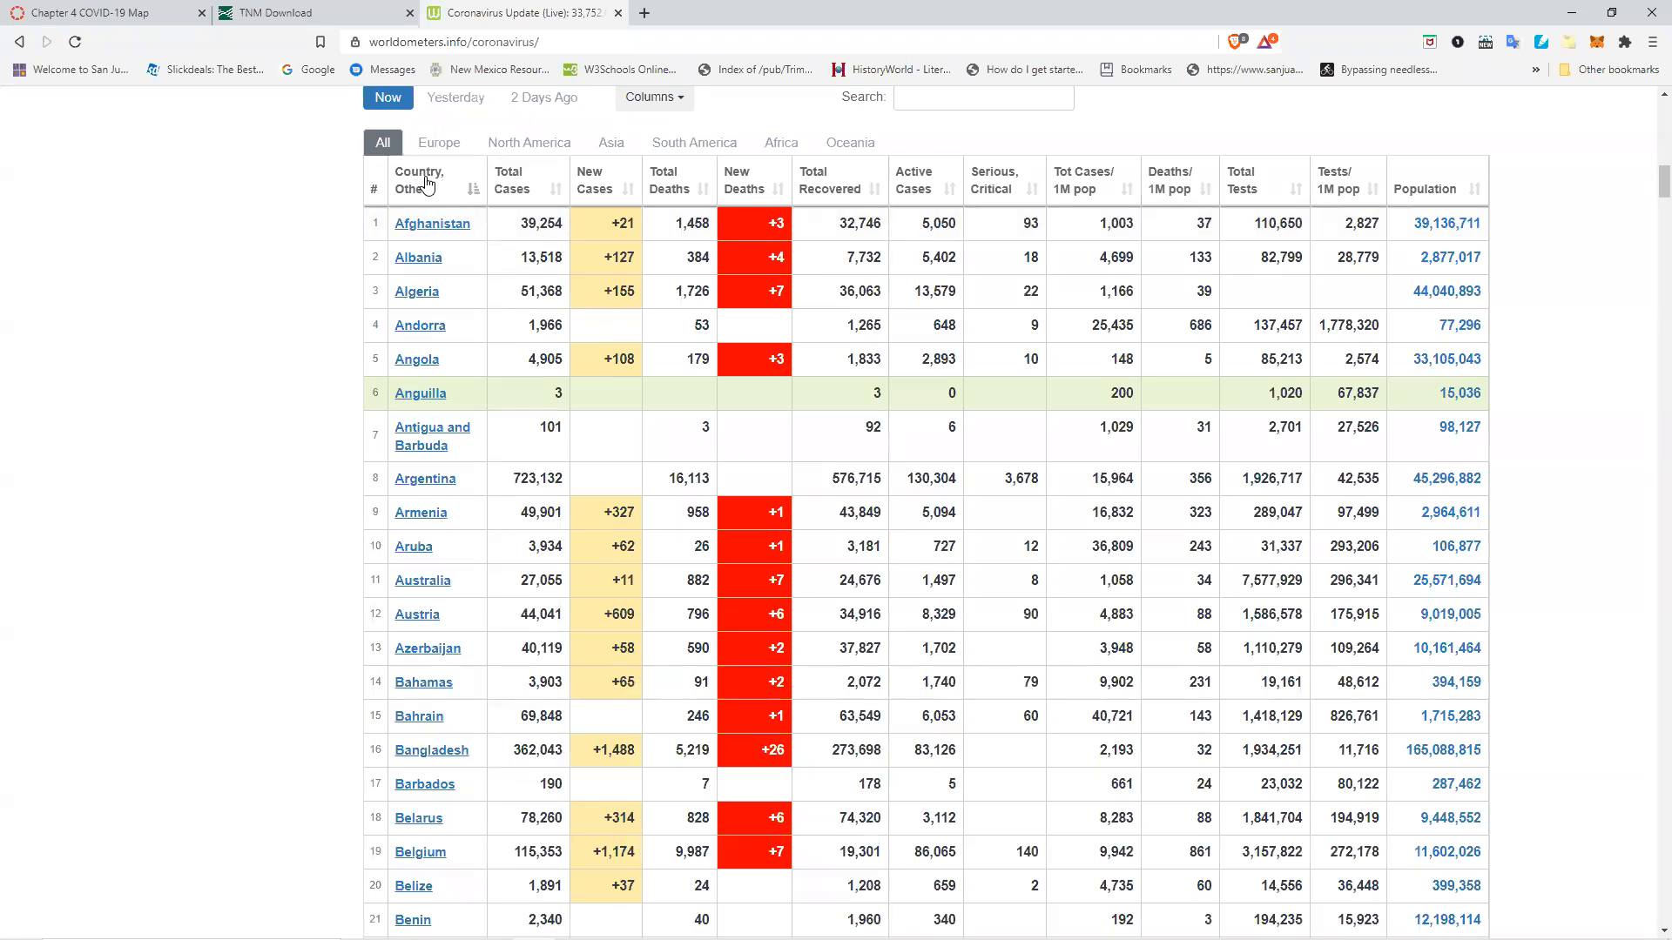
# Select the entire country table on the worldometers coronavirus page and copy it.
pyautogui.click(425, 183)
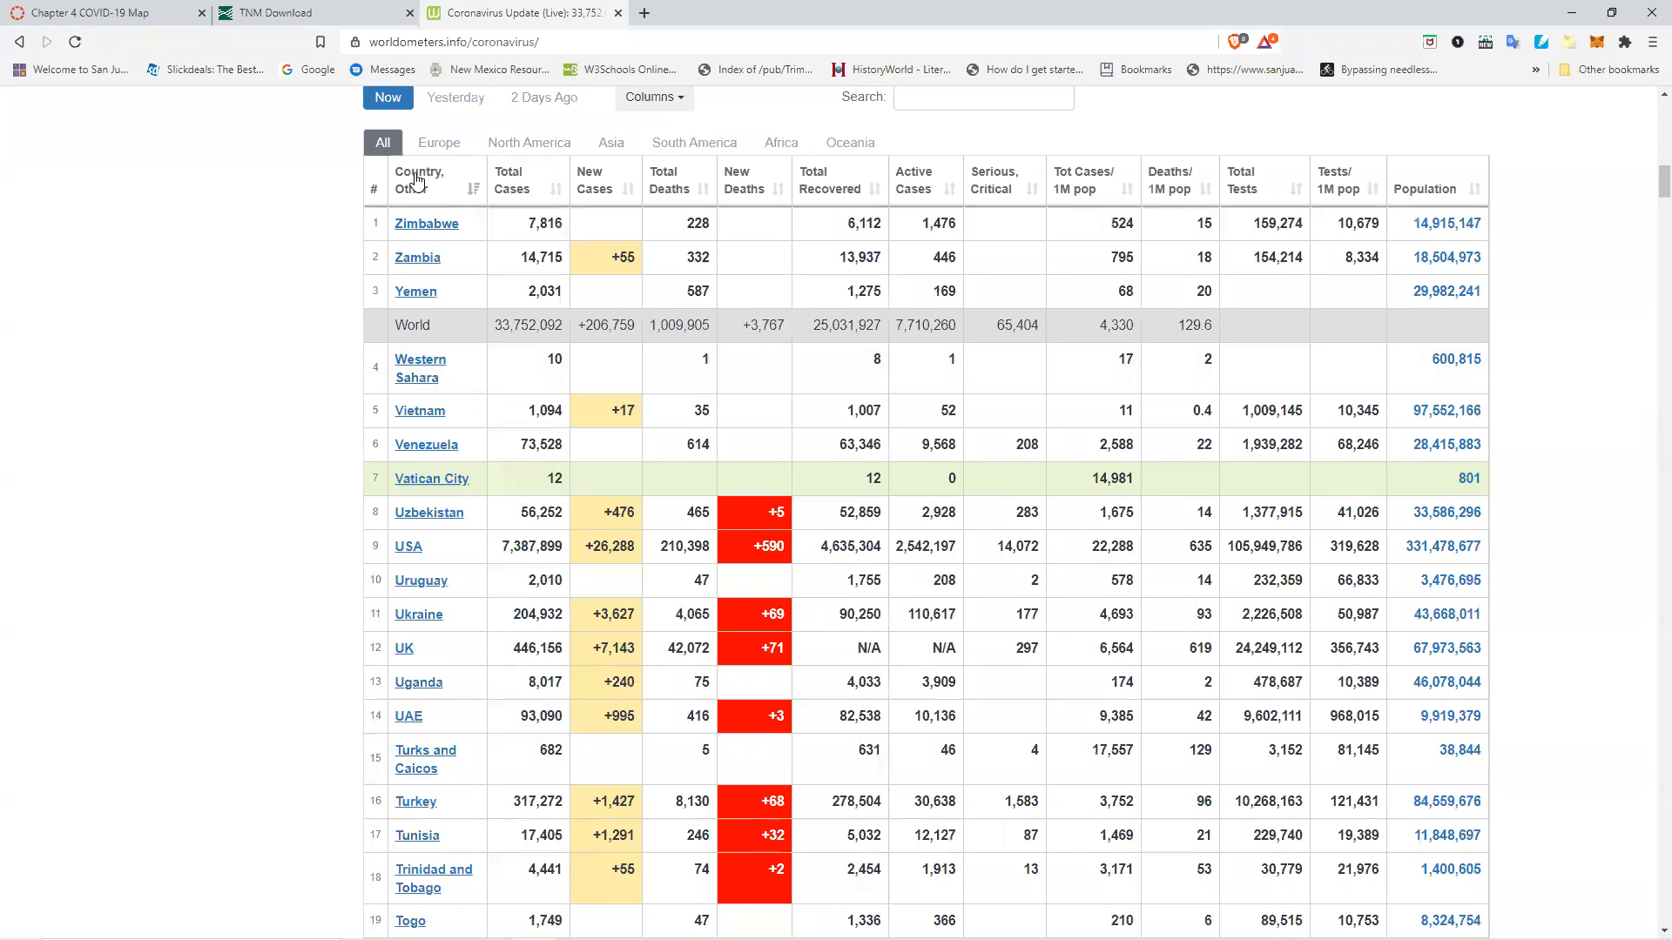
pyautogui.click(417, 181)
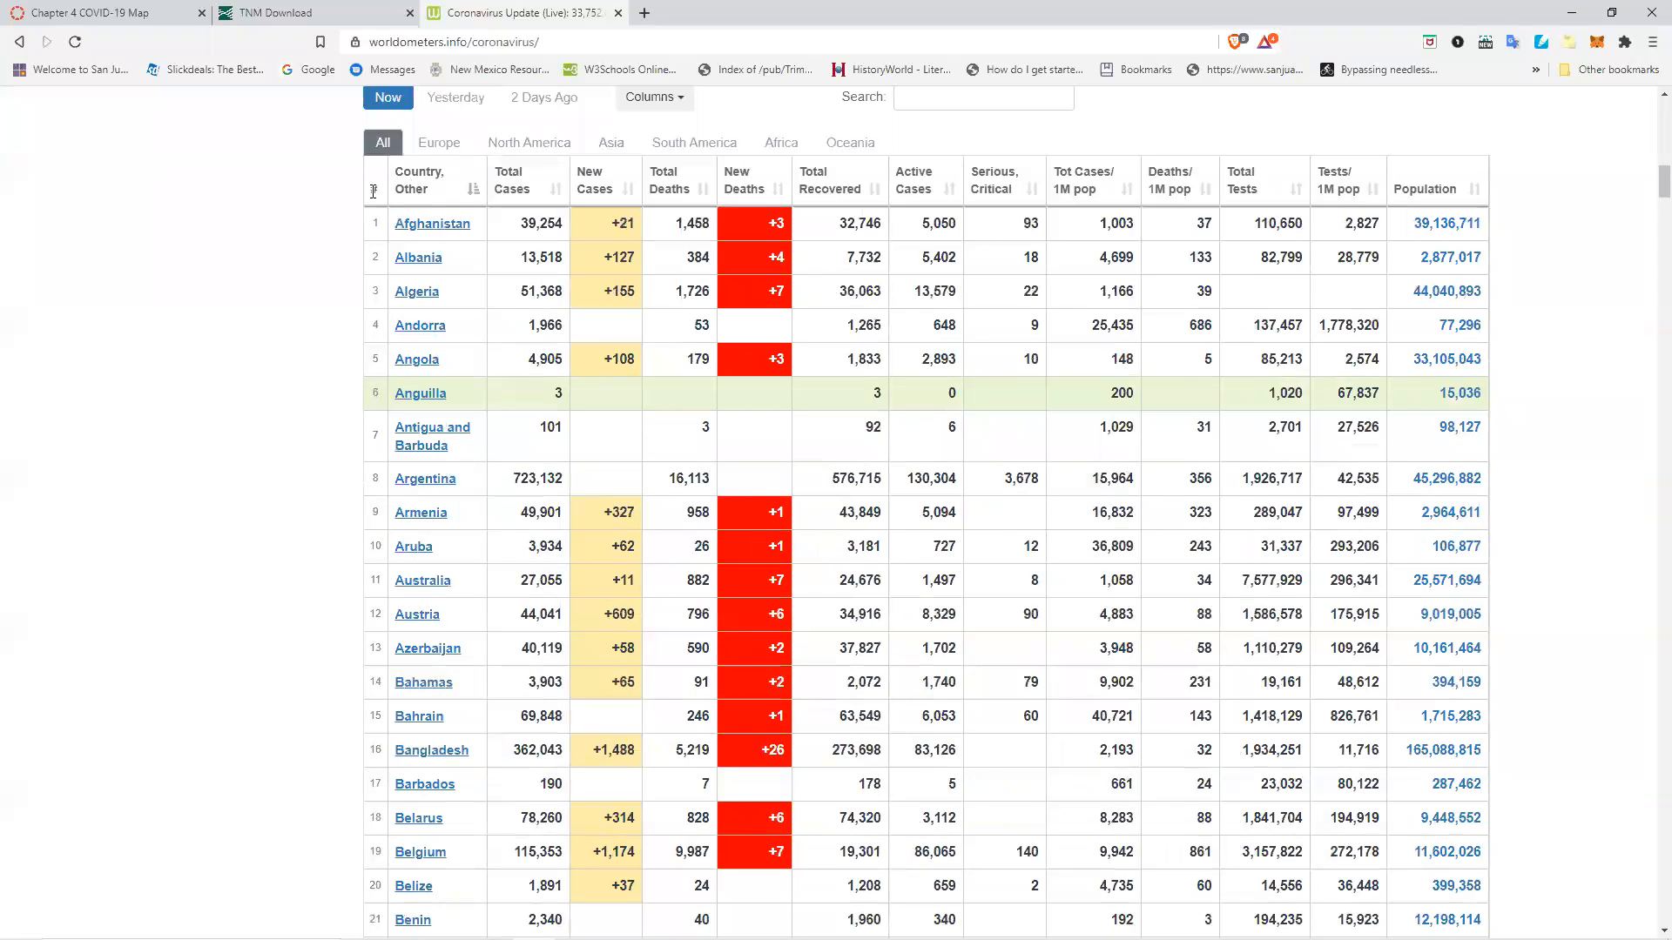
pyautogui.moveTo(370, 193); pyautogui.dragTo(439, 181)
pyautogui.moveTo(440, 182); pyautogui.dragTo(1481, 336)
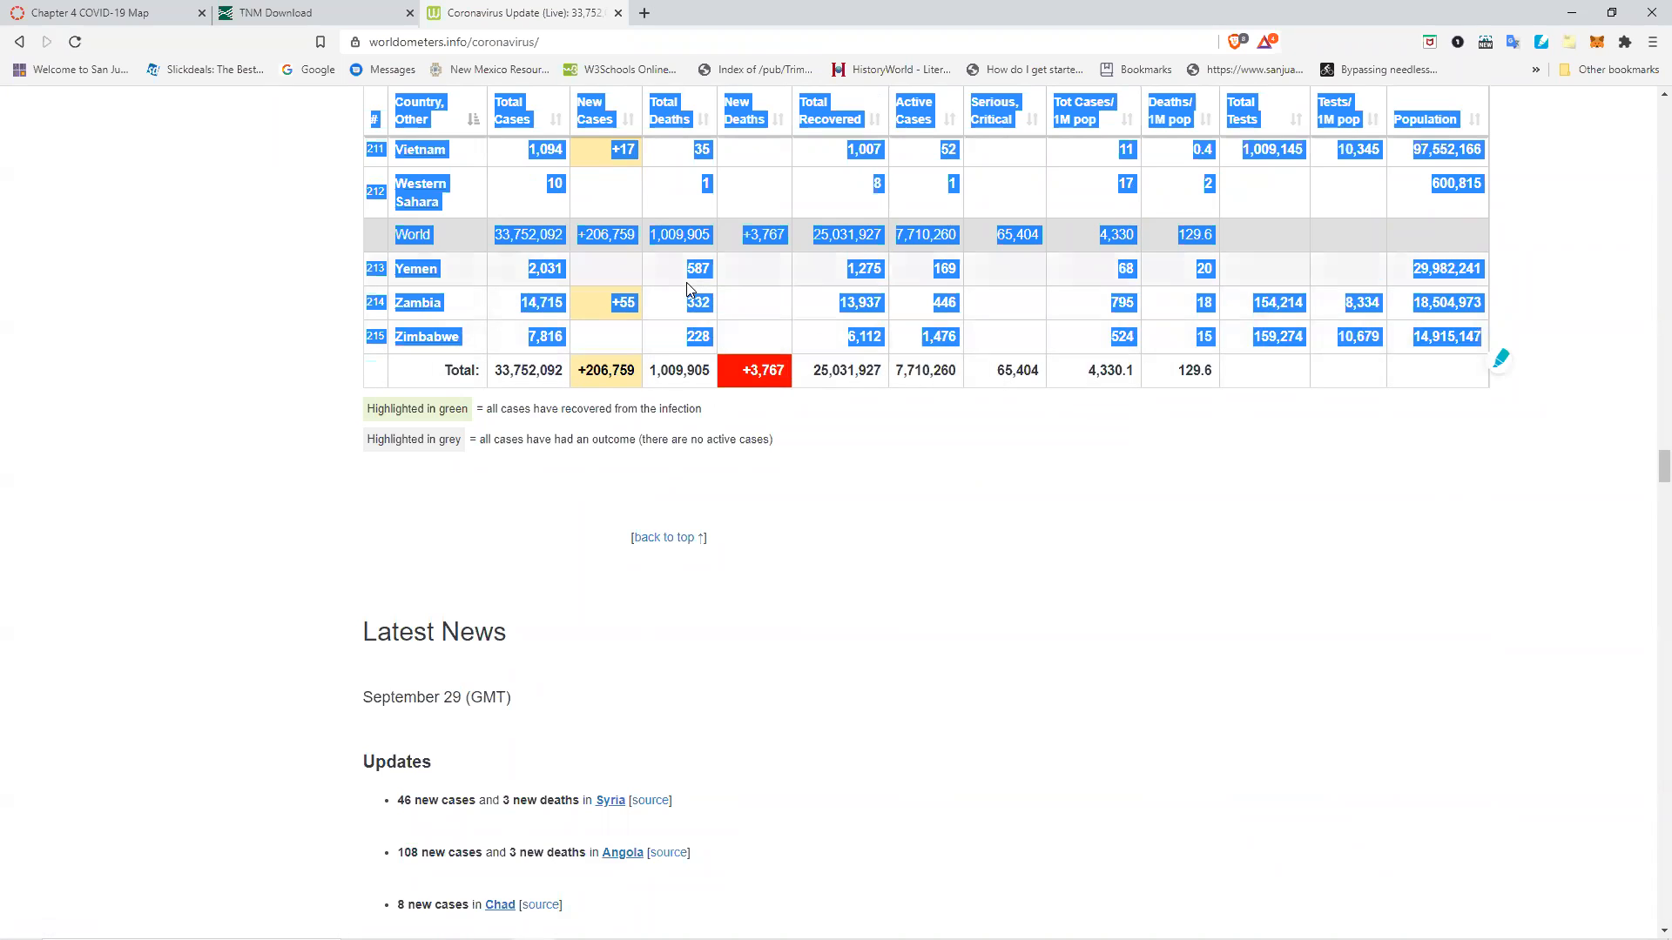
pyautogui.rightClick(545, 303)
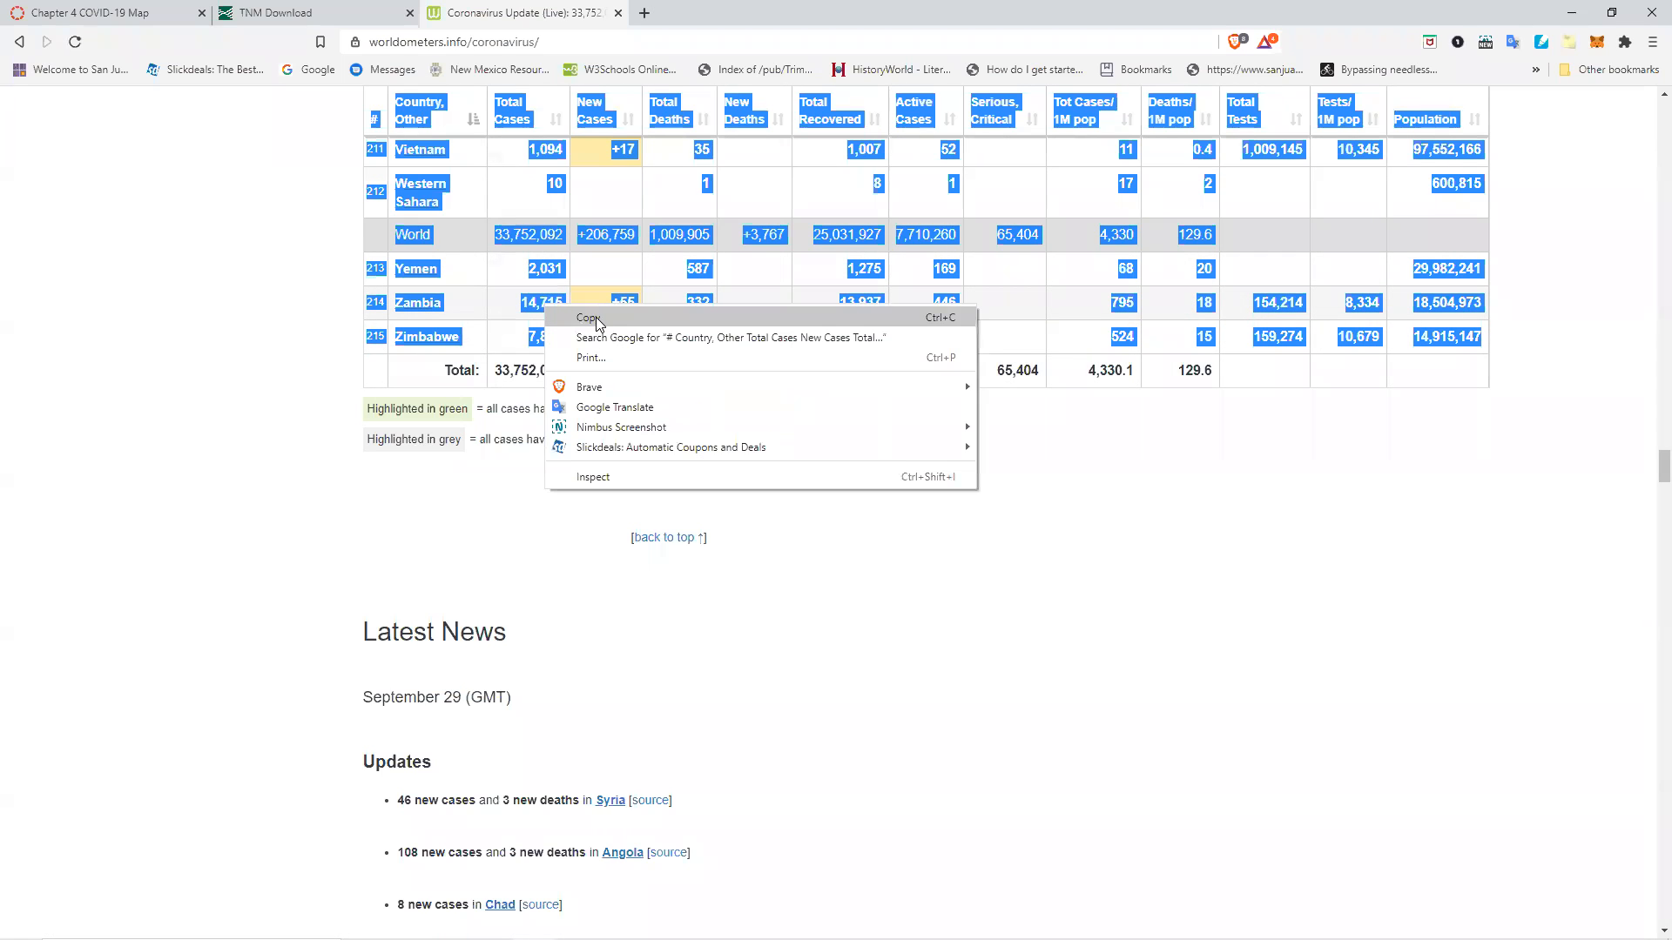
pyautogui.click(942, 319)
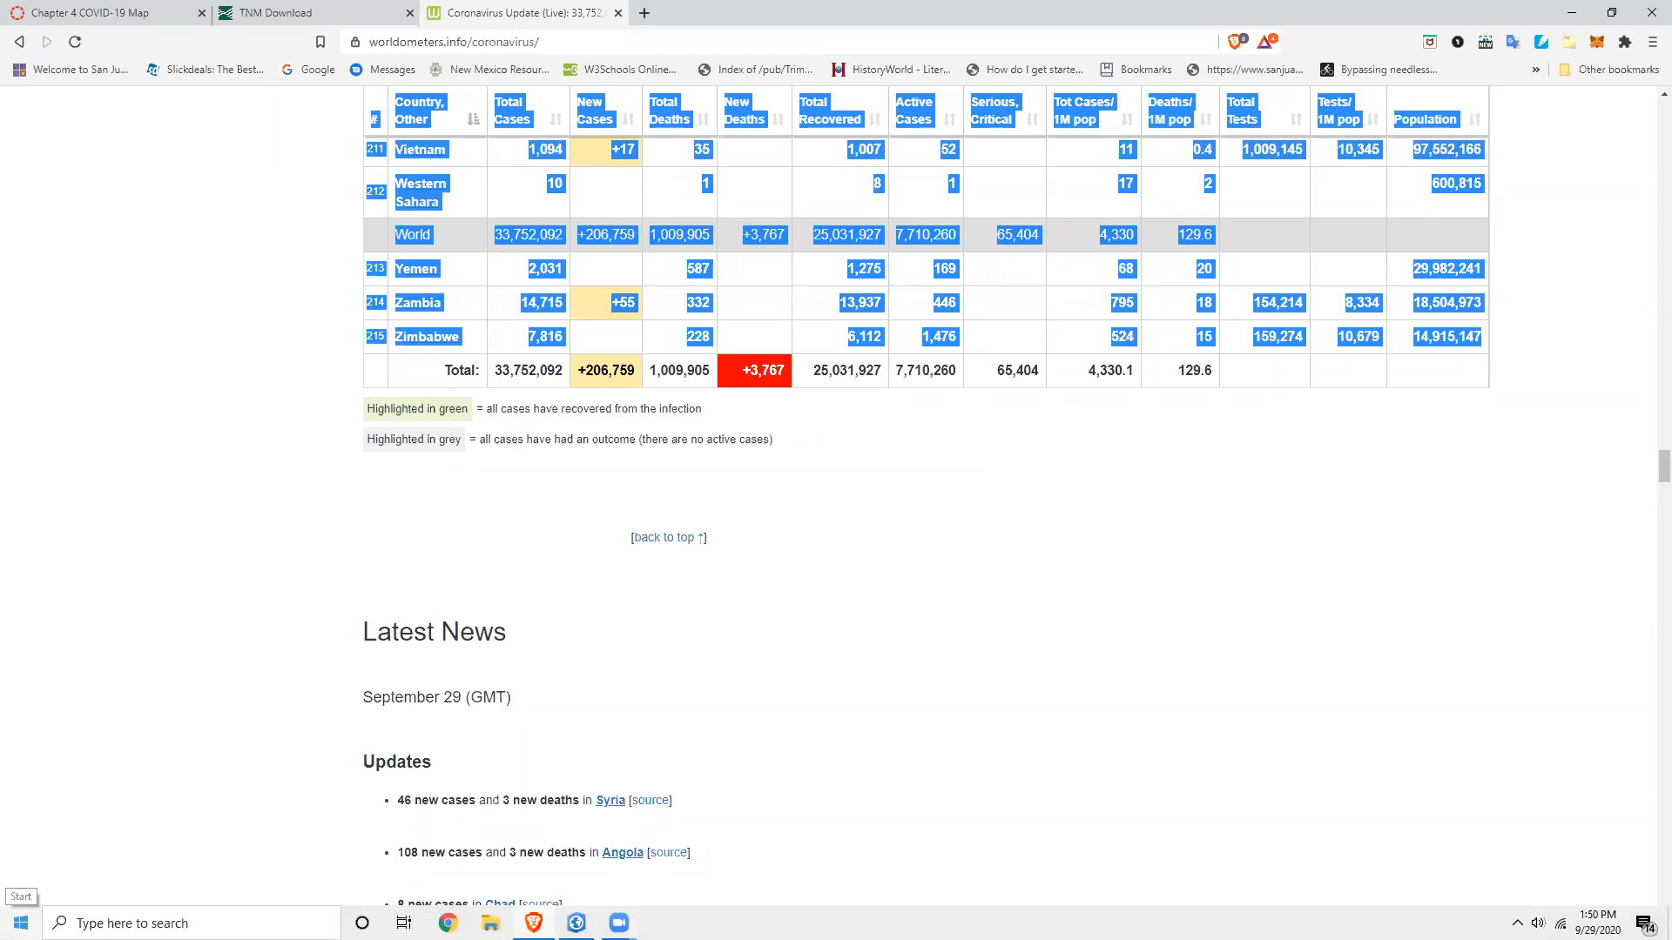
# Open a new blank Excel workbook.
pyautogui.click(20, 923)
pyautogui.click(397, 401)
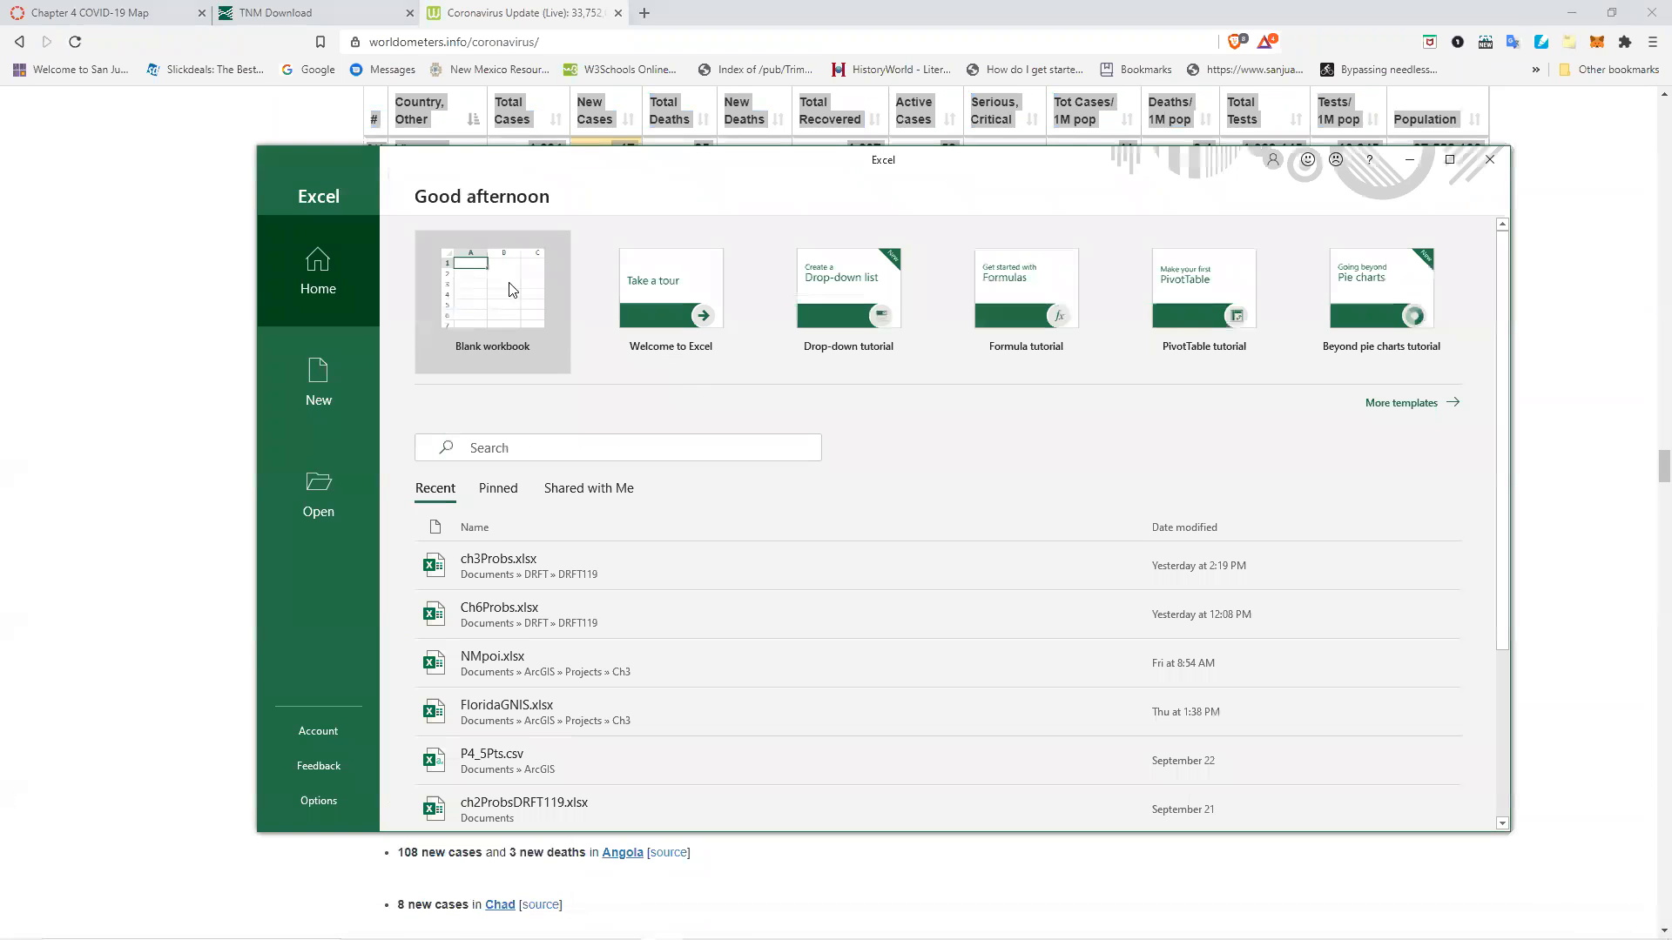
pyautogui.click(509, 284)
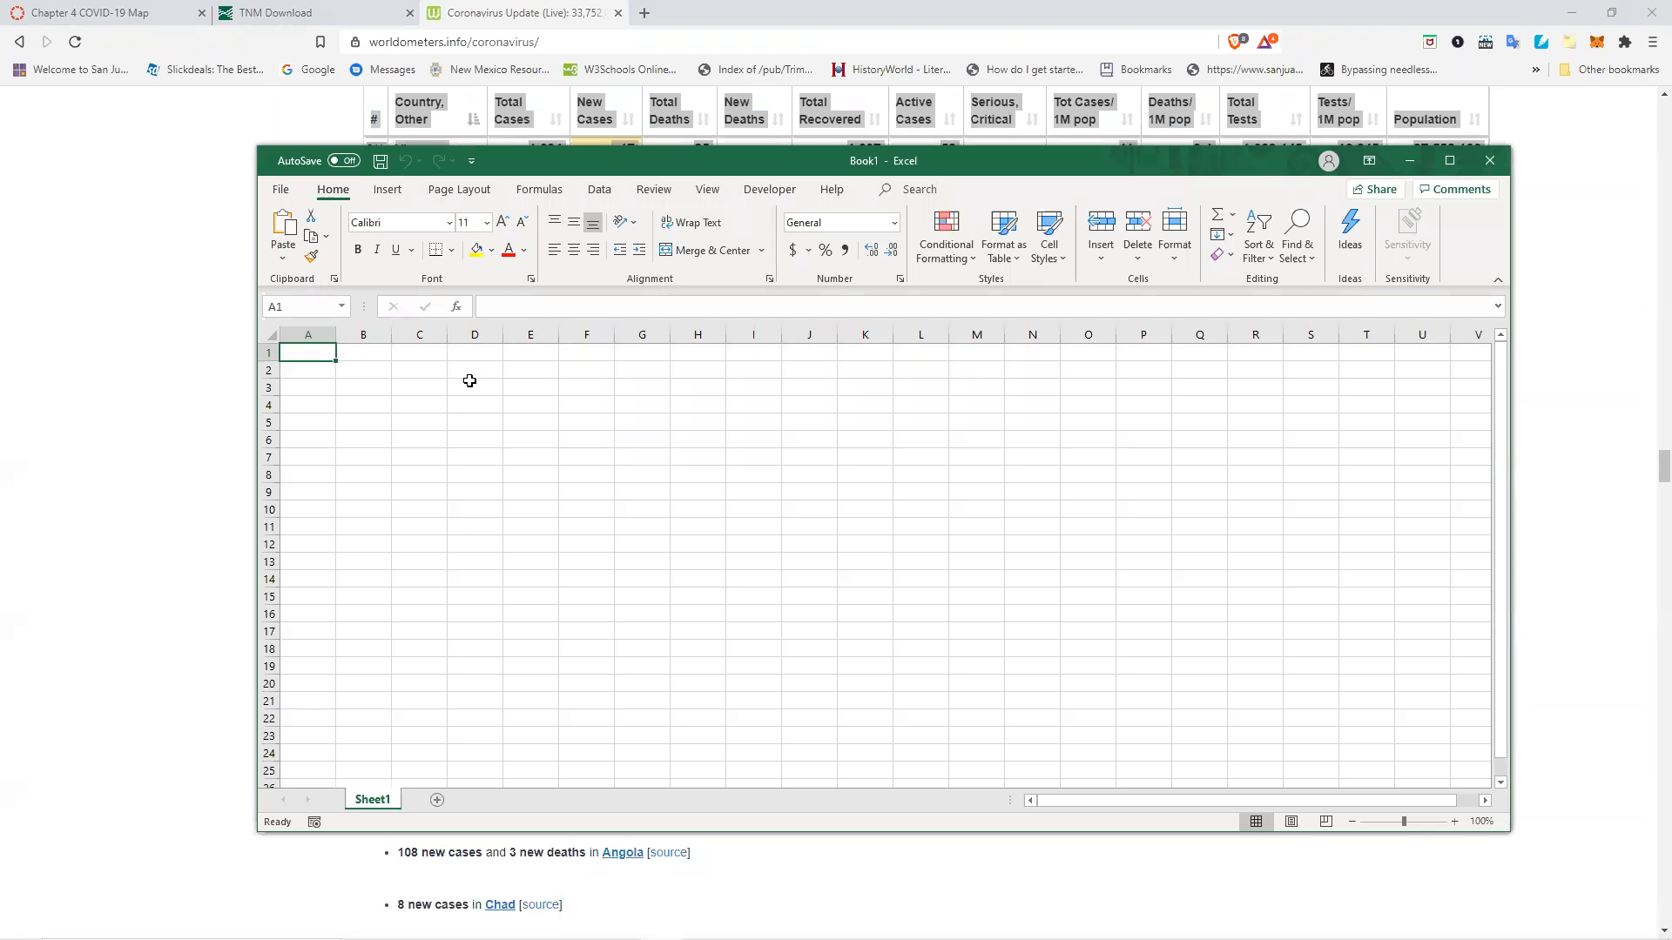
# Paste the copied table into cell A1 using Match Destination Formatting.
pyautogui.rightClick(319, 350)
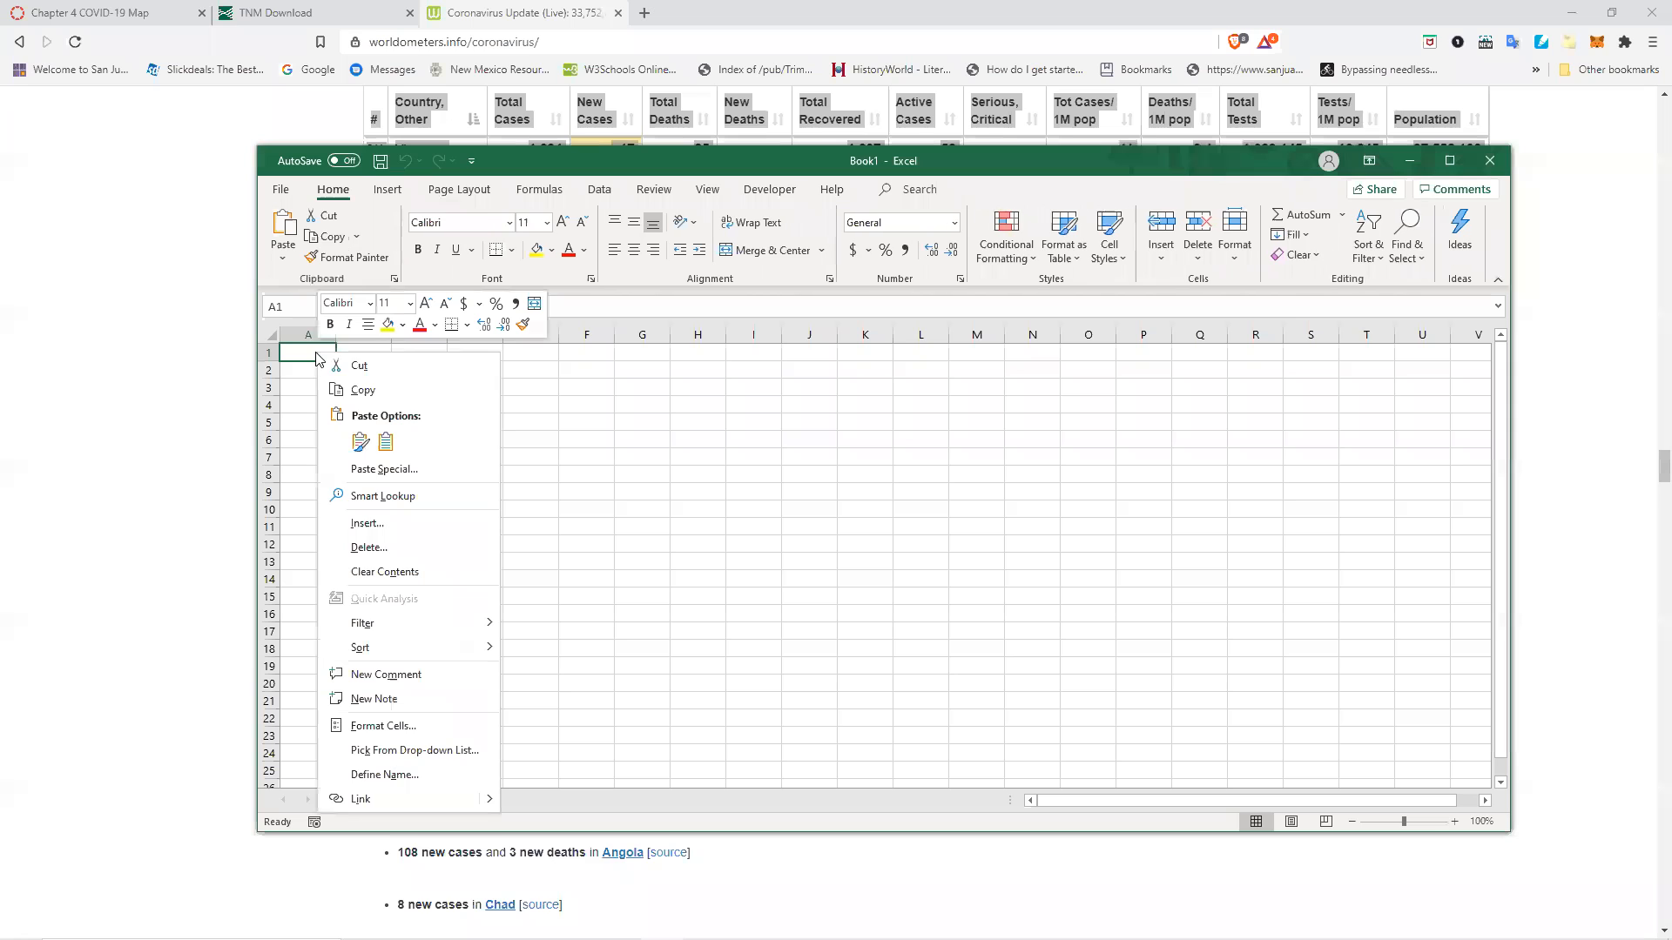
pyautogui.click(386, 444)
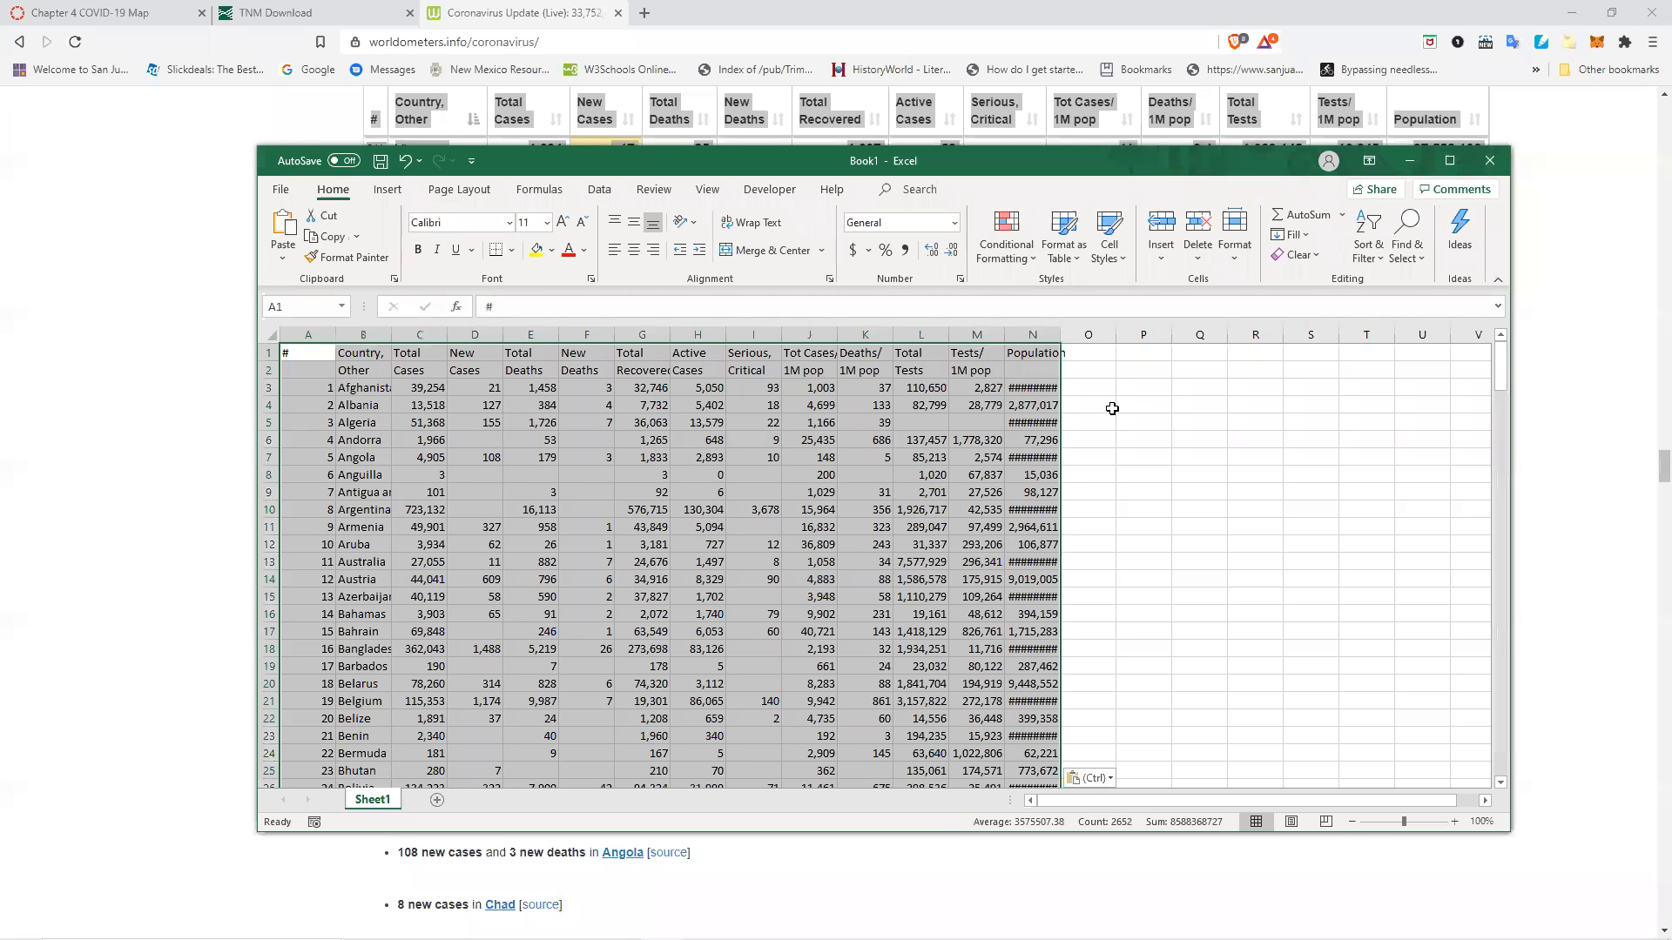
# Autofit the widths of columns N, B and A to their contents.
pyautogui.doubleClick(1055, 336)
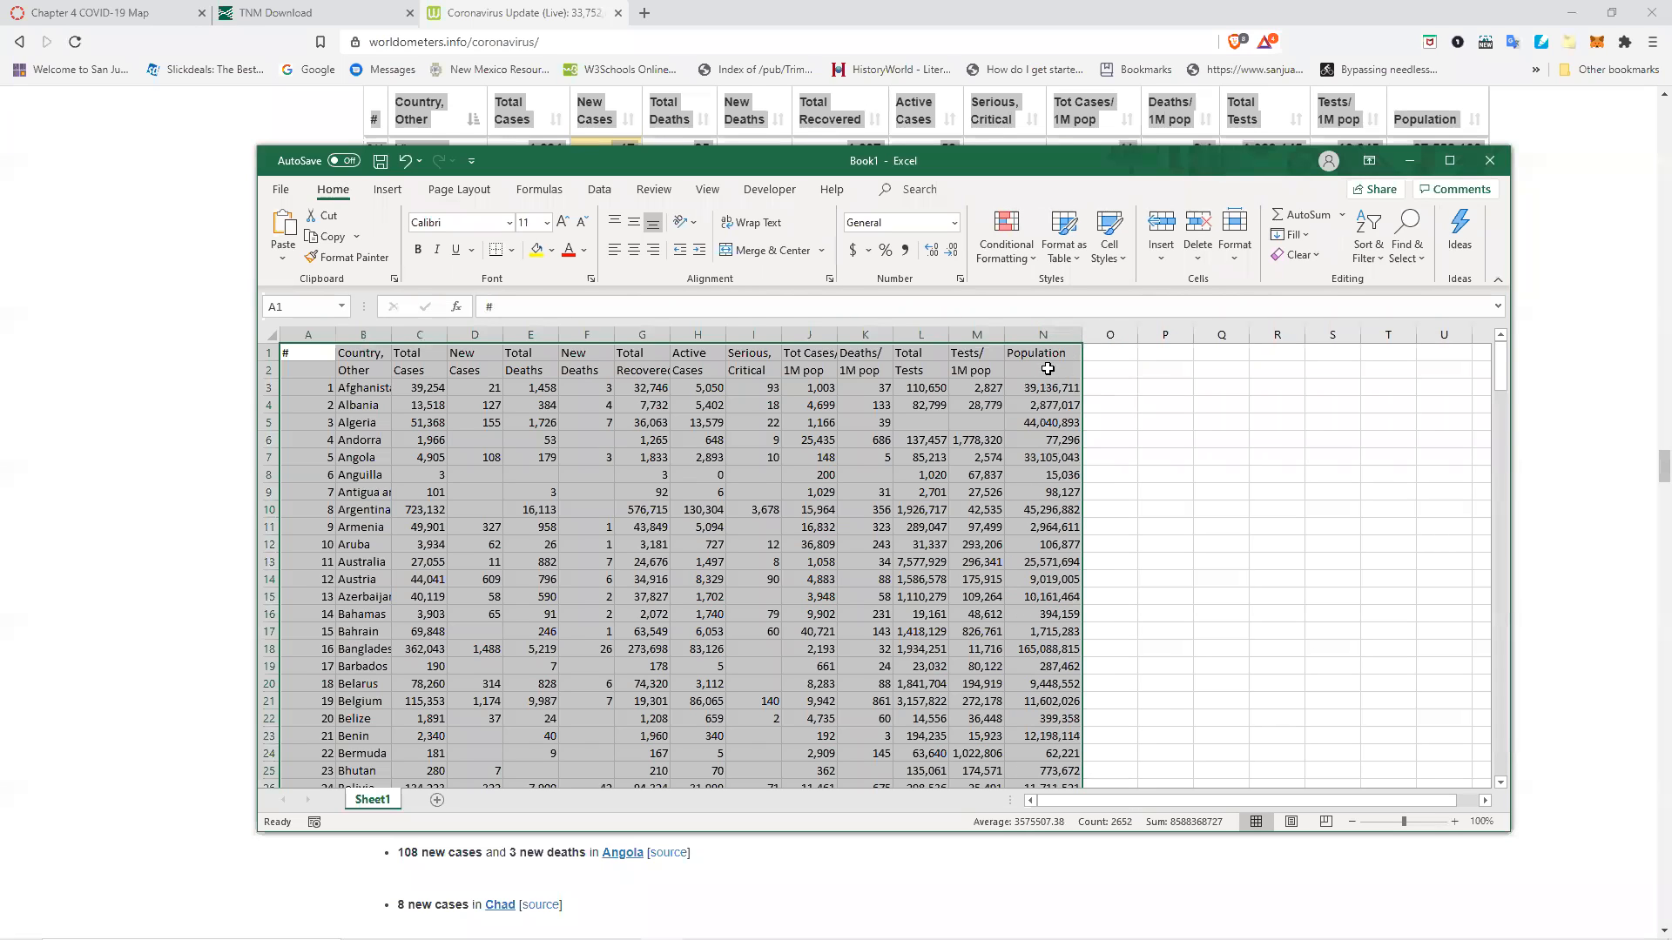
pyautogui.doubleClick(391, 335)
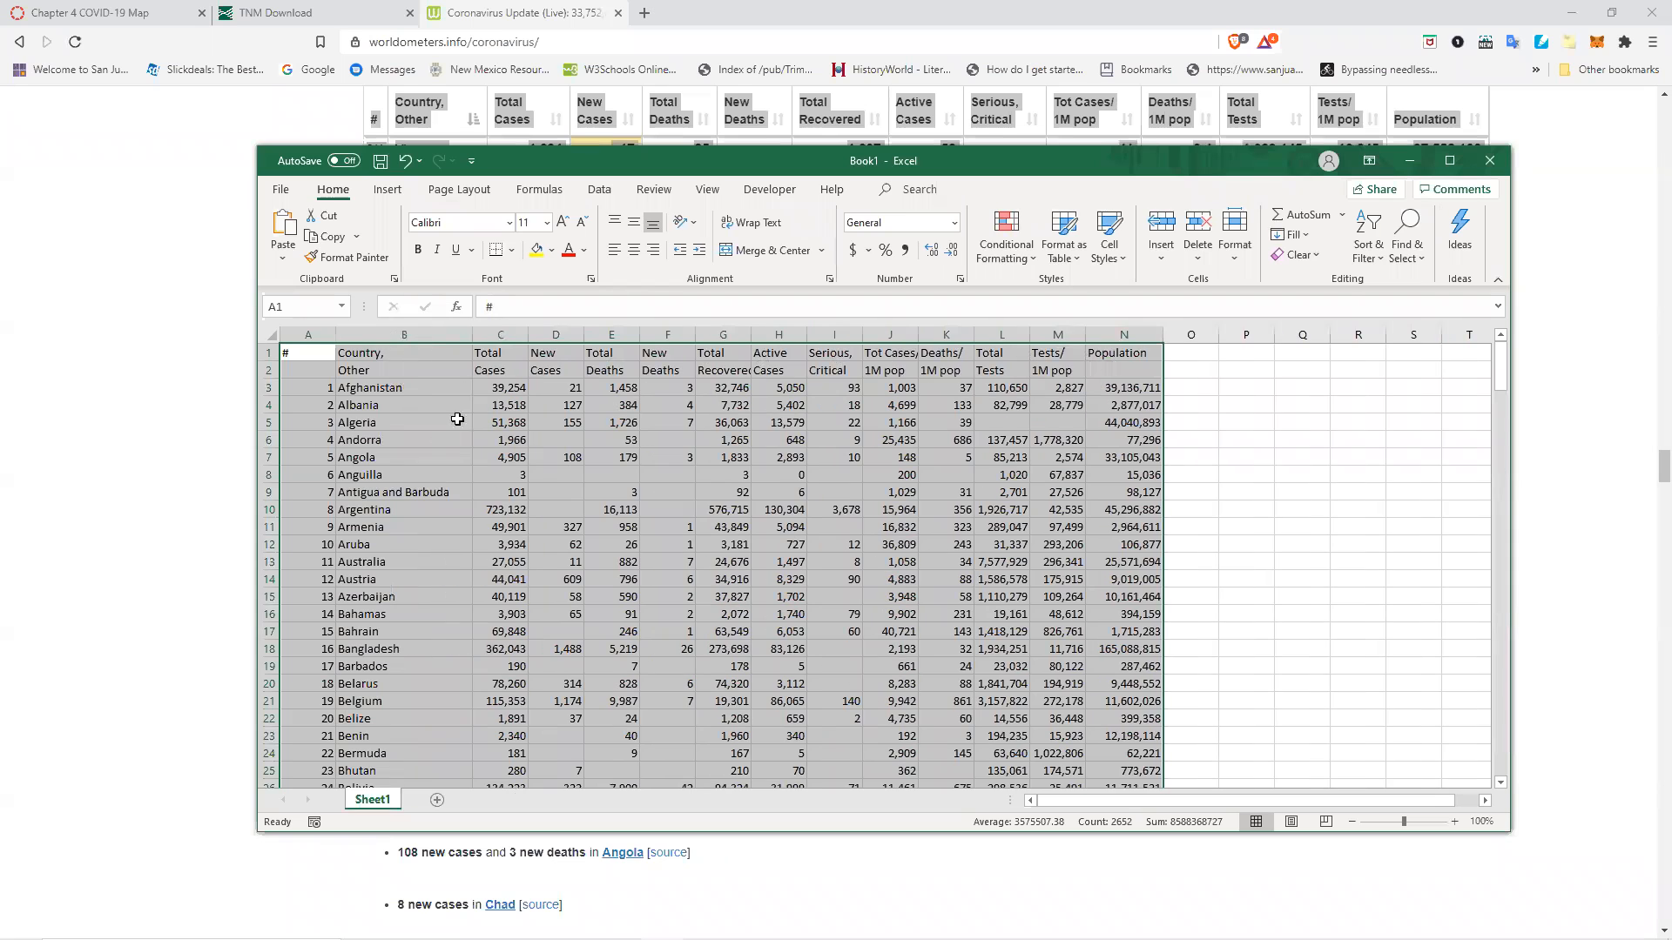
pyautogui.doubleClick(335, 335)
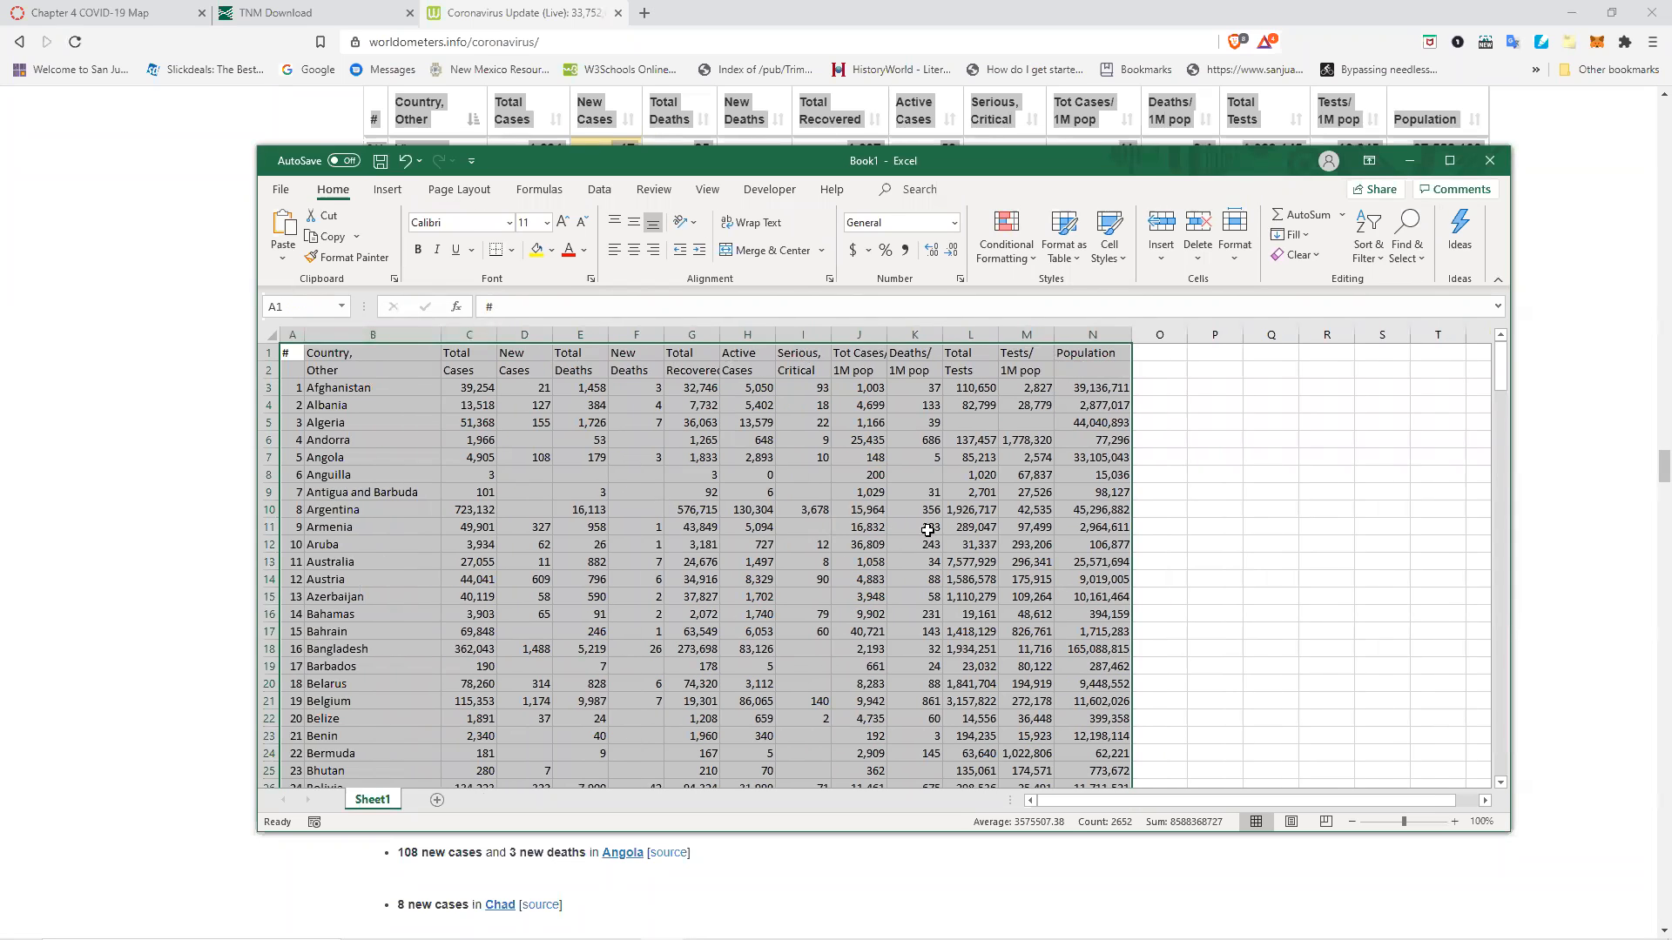
pyautogui.scroll(-2, 1205, 495)
pyautogui.scroll(2, 1205, 496)
pyautogui.click(334, 371)
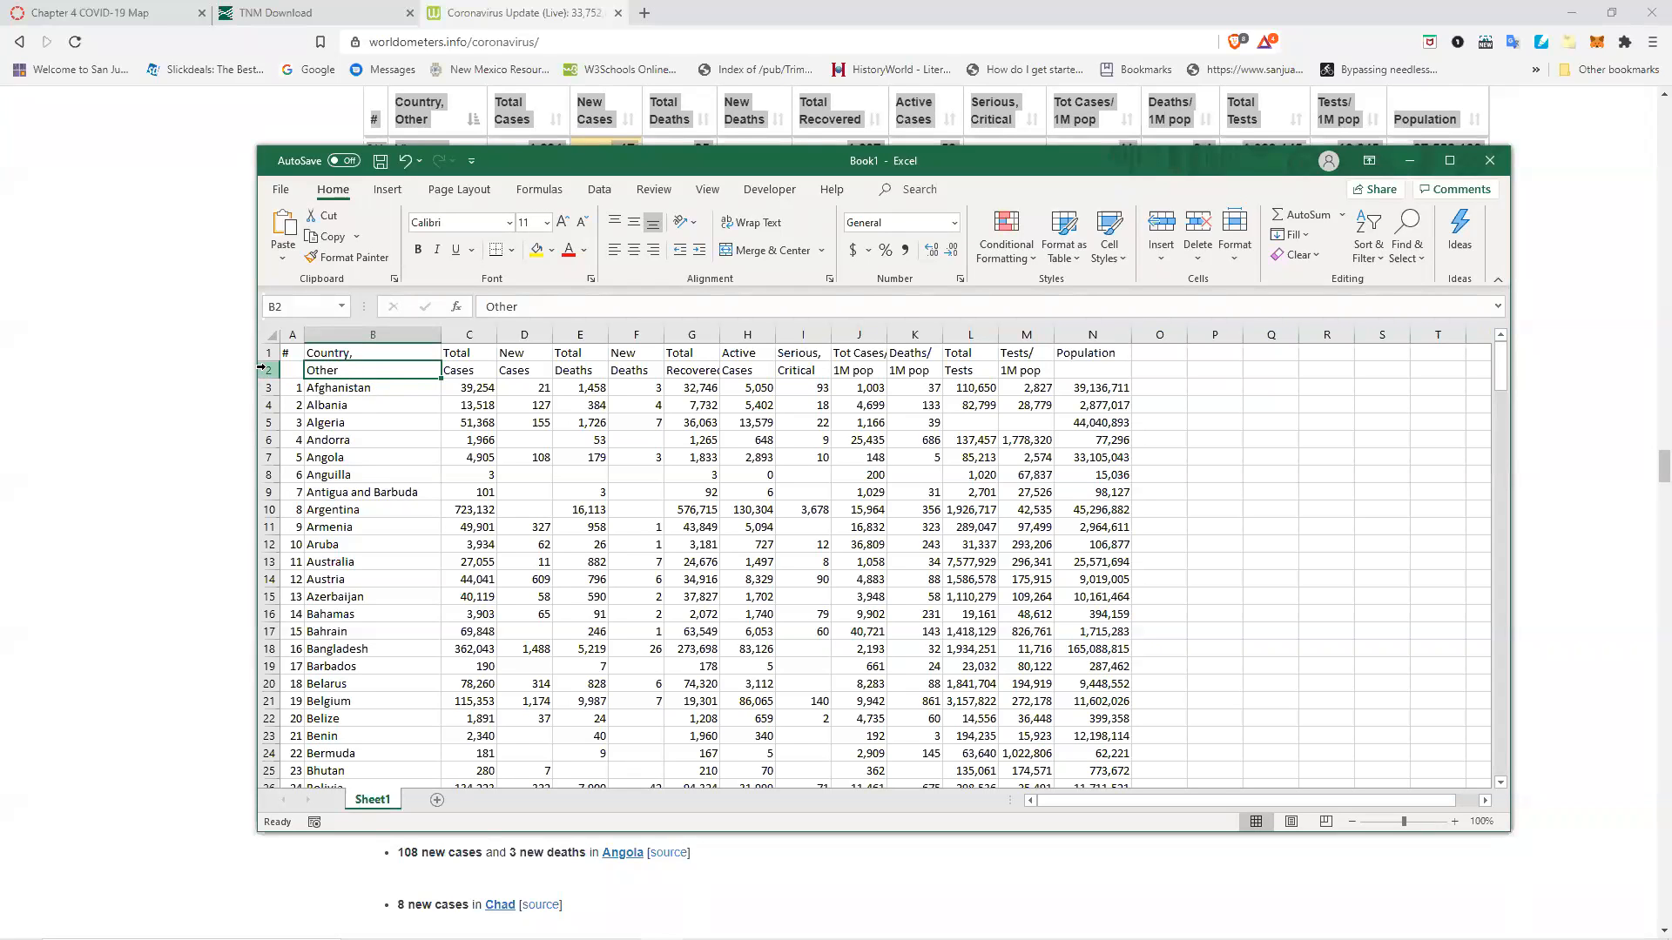
# Remove the trailing comma from the B1 header so it reads Country.
pyautogui.click(475, 355)
pyautogui.click(522, 353)
pyautogui.press('Down')
pyautogui.press('Down')
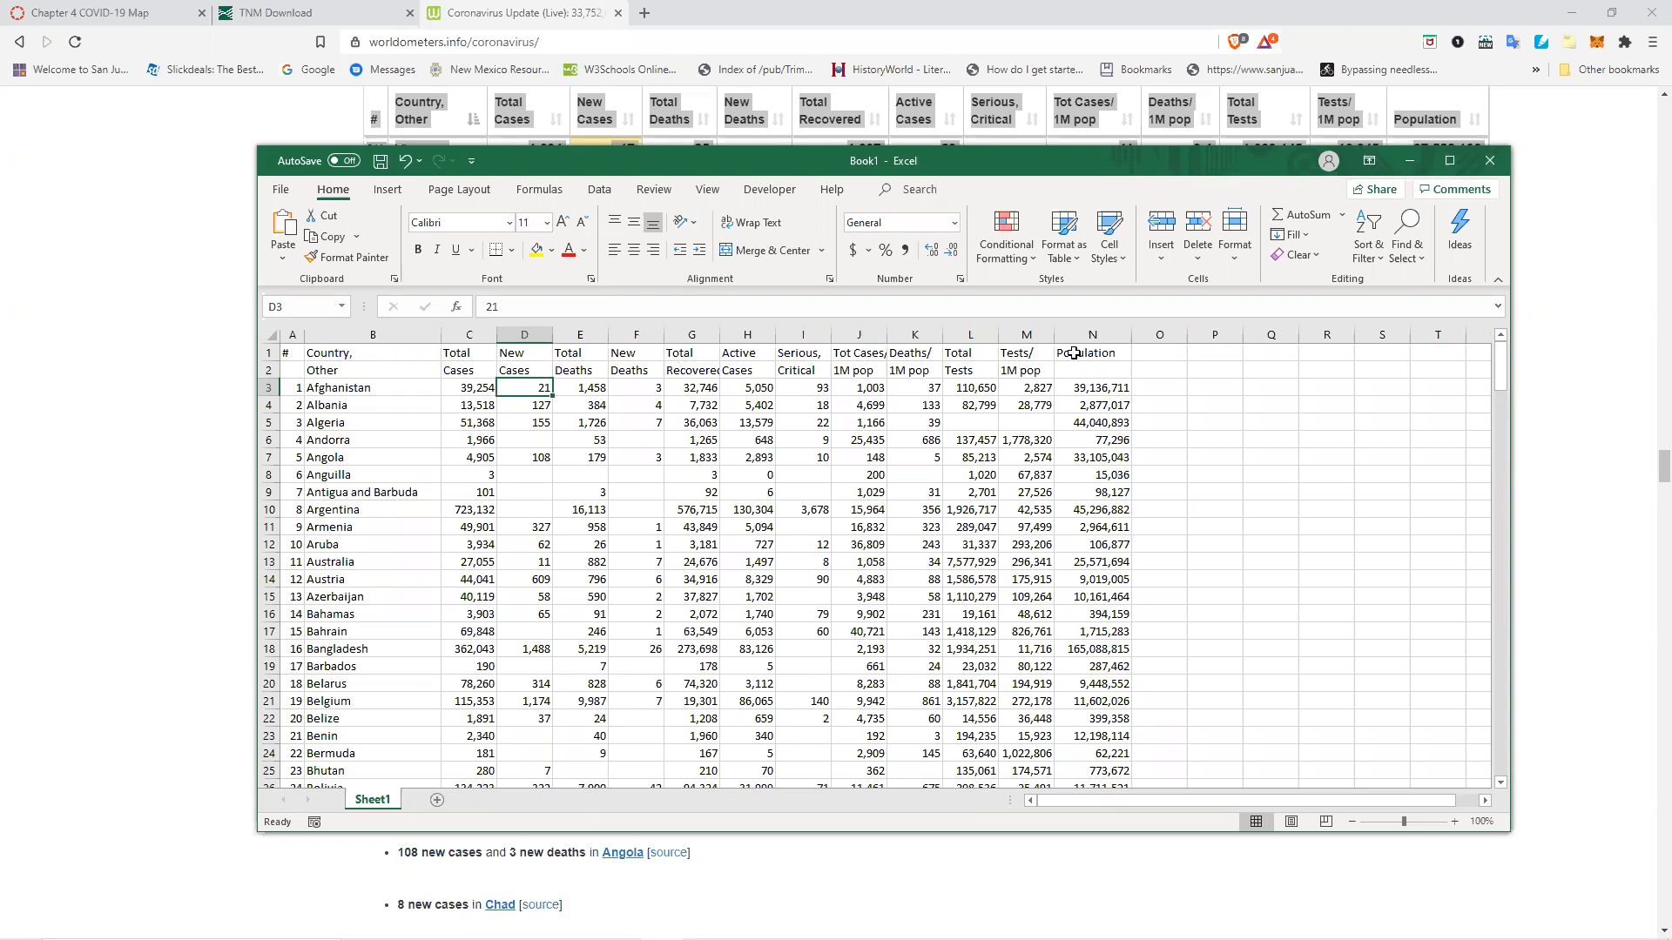
pyautogui.click(370, 353)
pyautogui.doubleClick(372, 353)
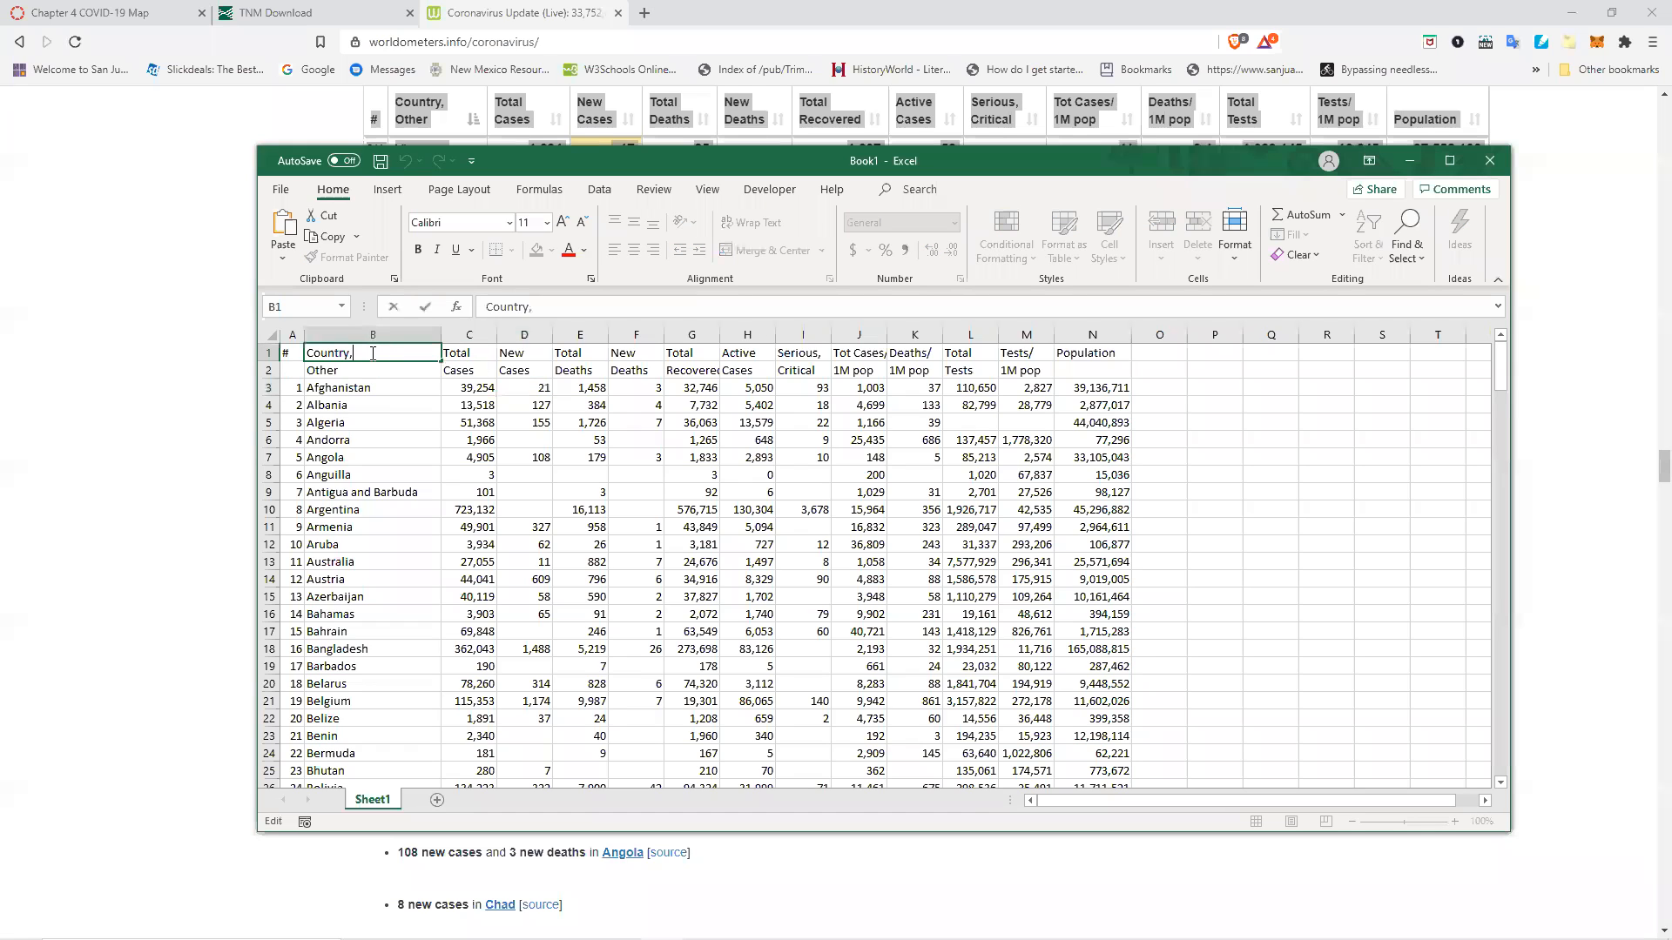
pyautogui.press('BackSpace')
# Rename the C1 header to TotCases.
pyautogui.doubleClick(480, 353)
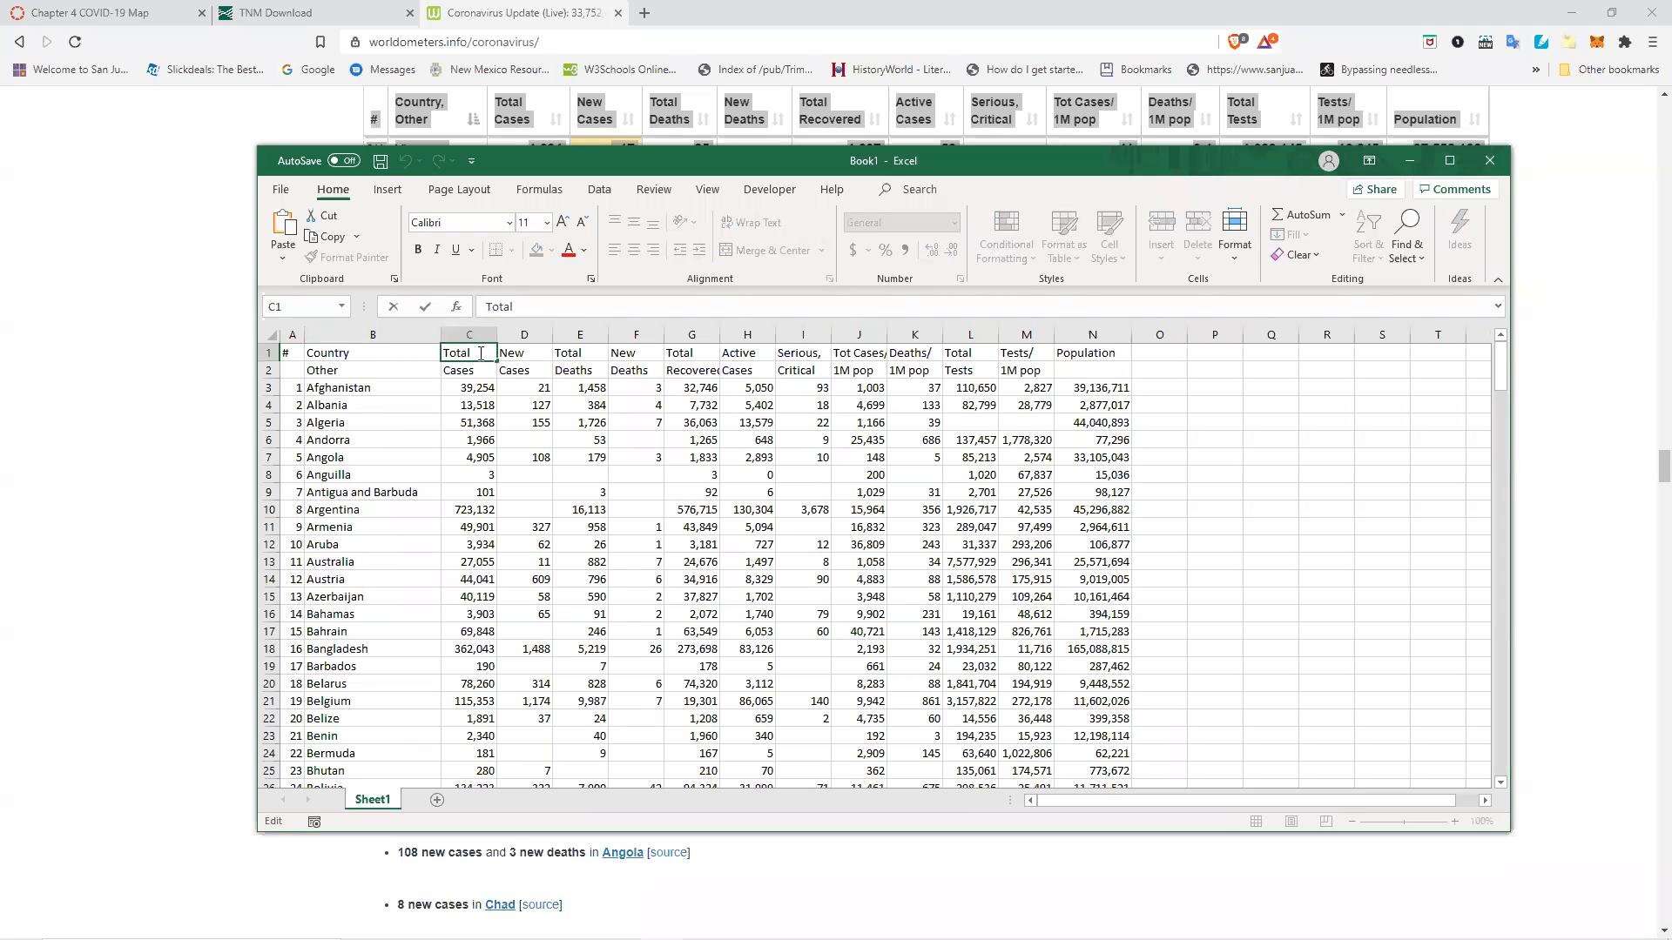
pyautogui.press('BackSpace')
pyautogui.press('BackSpace')
pyautogui.write('Cases')
pyautogui.press('Tab')
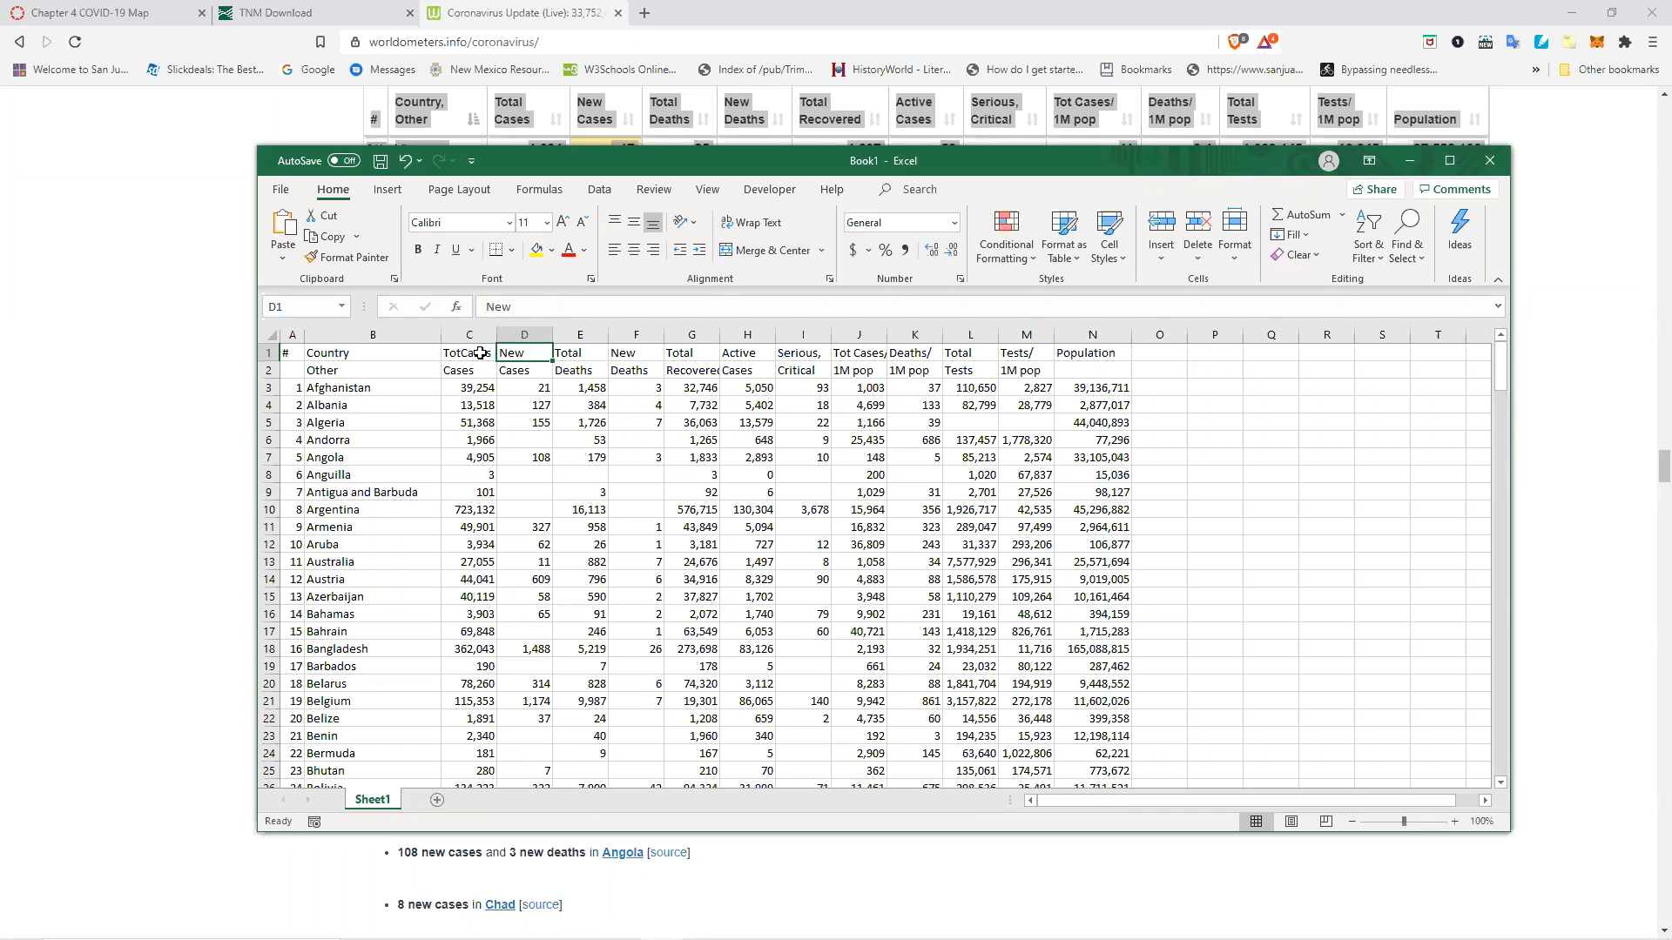
# Rename the D1 header to NewCases and the E1 header to TotDeaths.
pyautogui.write('NewCases')
pyautogui.press('Tab')
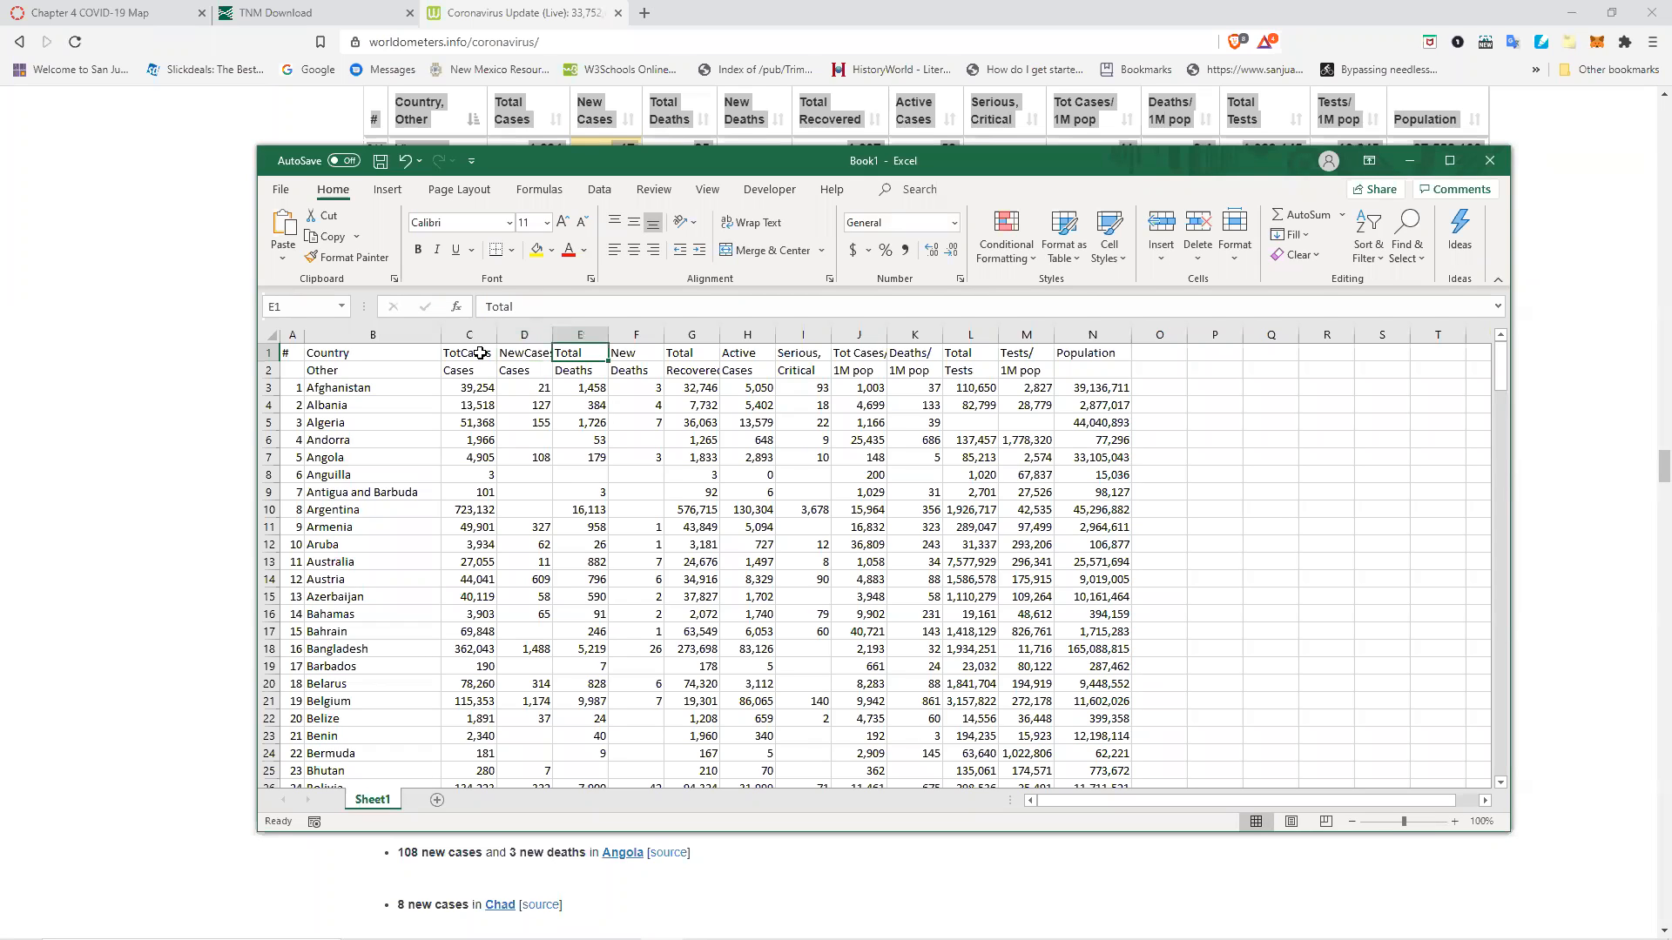
pyautogui.write('To')
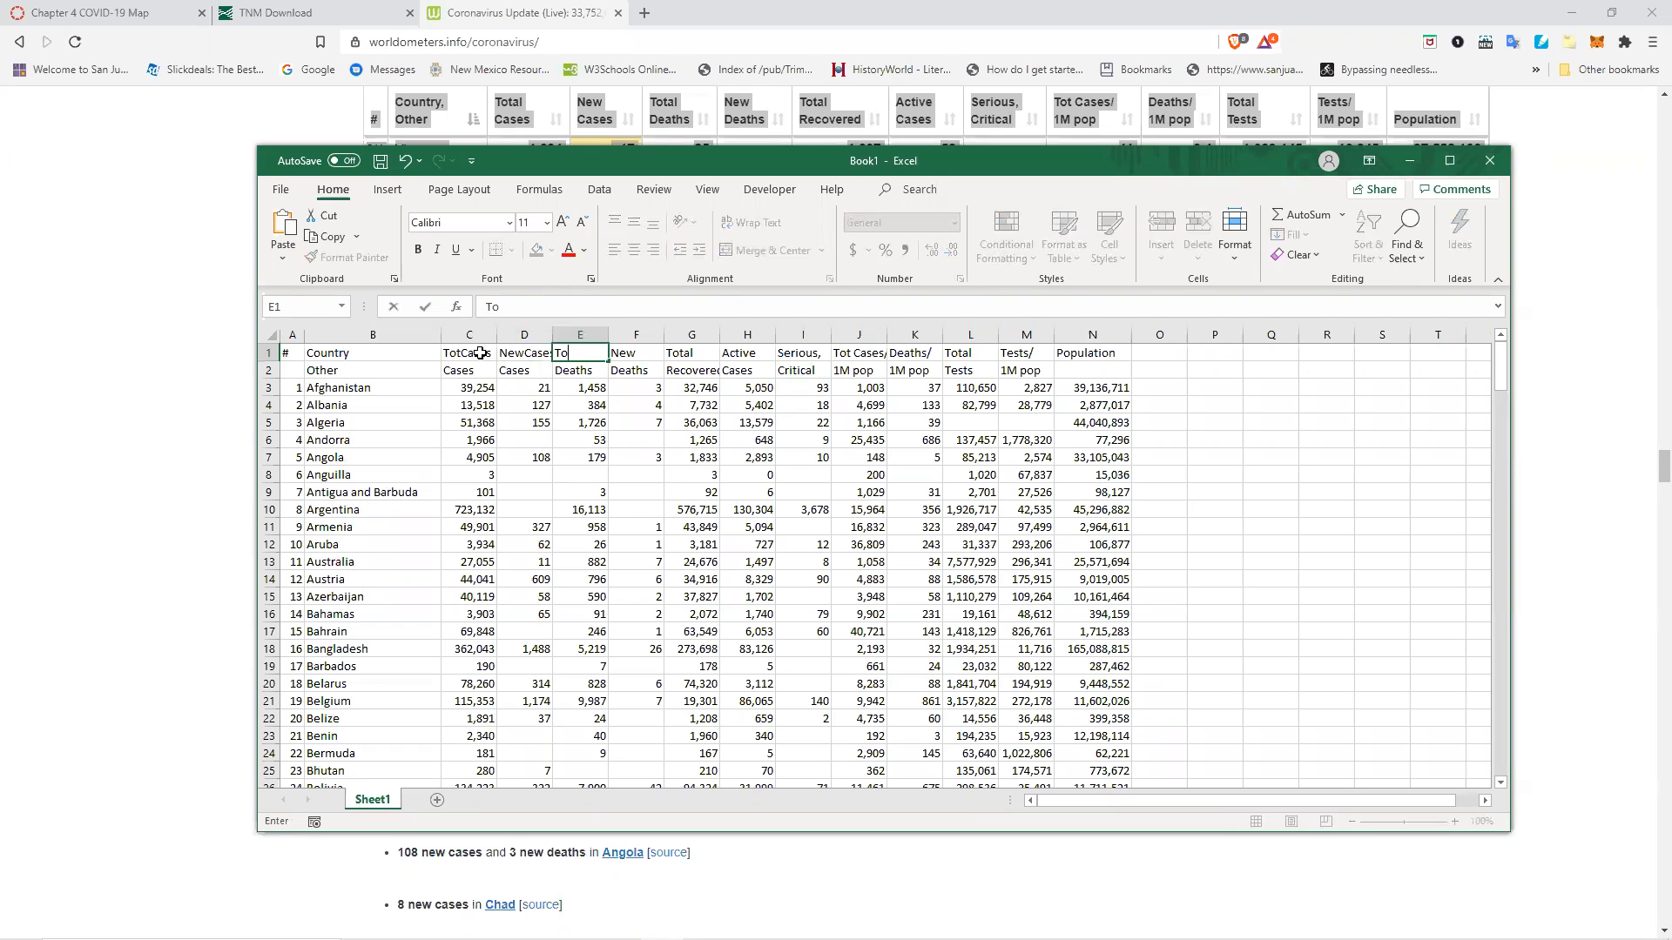
pyautogui.write('tDeaths')
pyautogui.press('Tab')
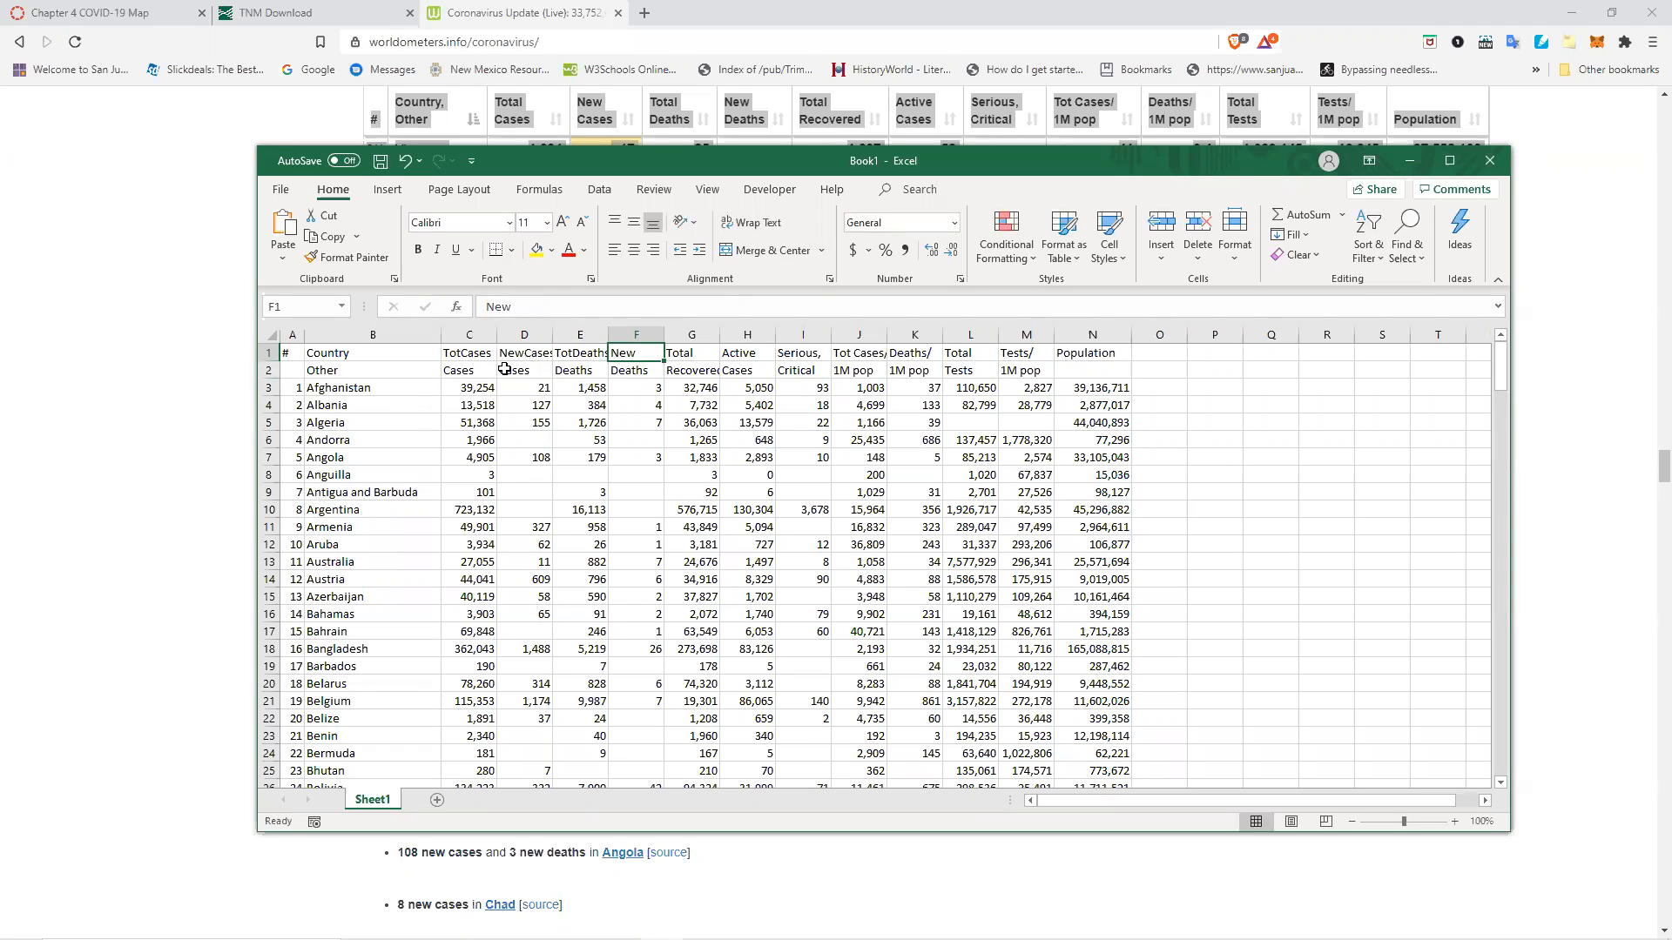
# Autofit the widths of columns C, D and E.
pyautogui.doubleClick(498, 335)
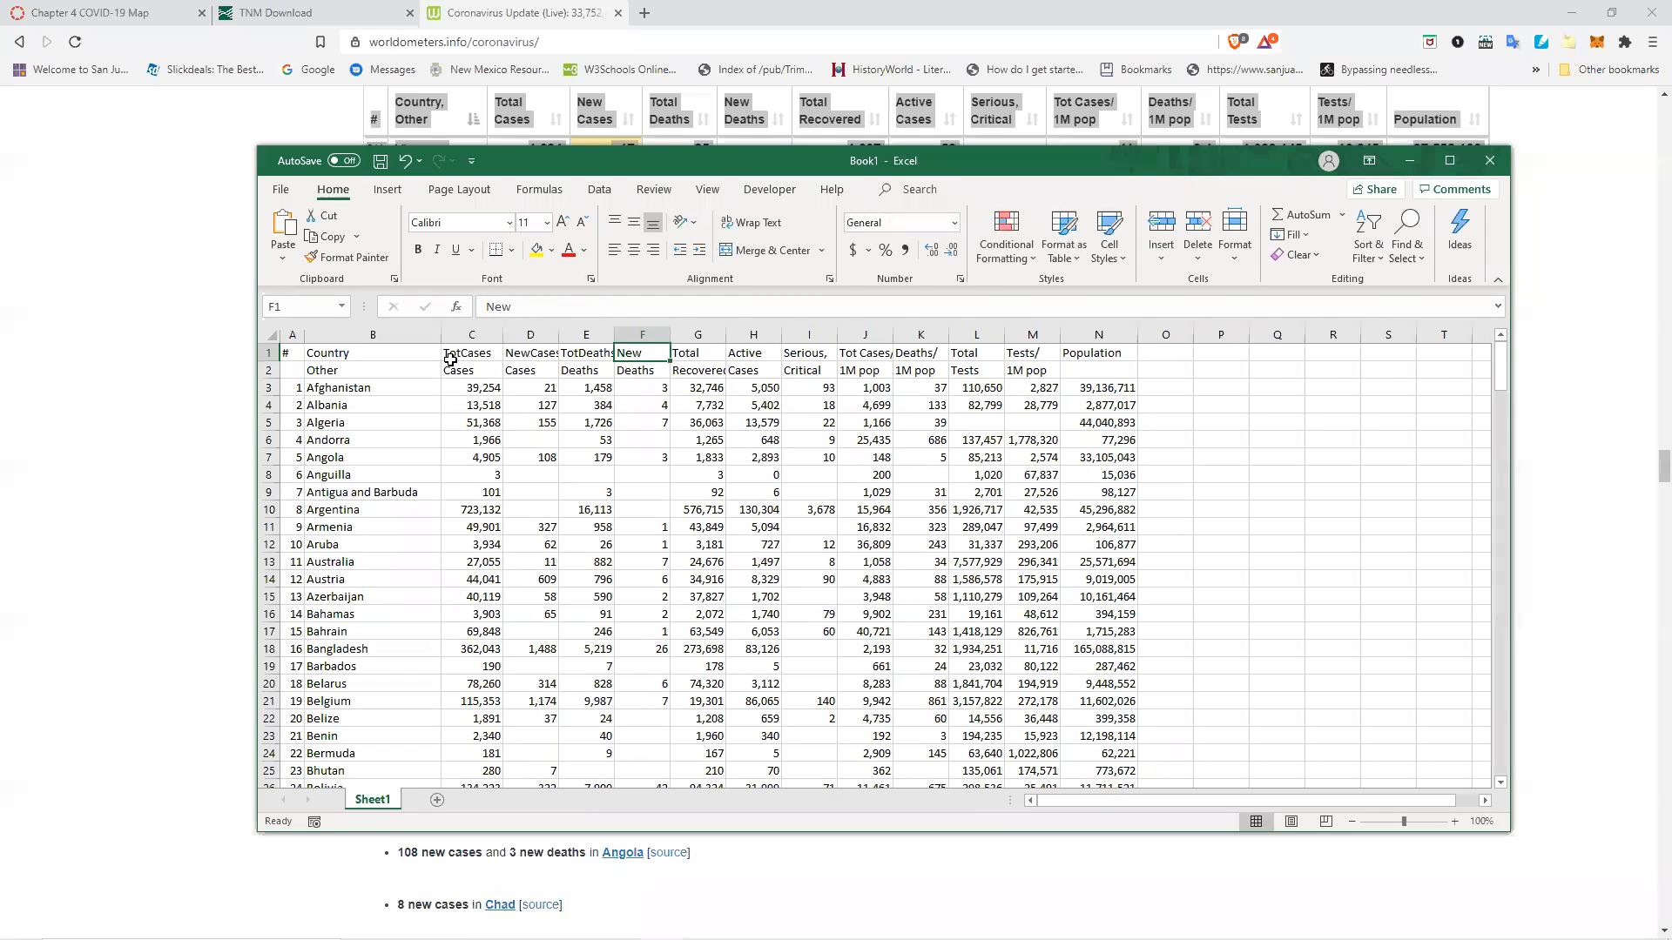
pyautogui.moveTo(558, 338); pyautogui.dragTo(558, 338)
pyautogui.doubleClick(558, 338)
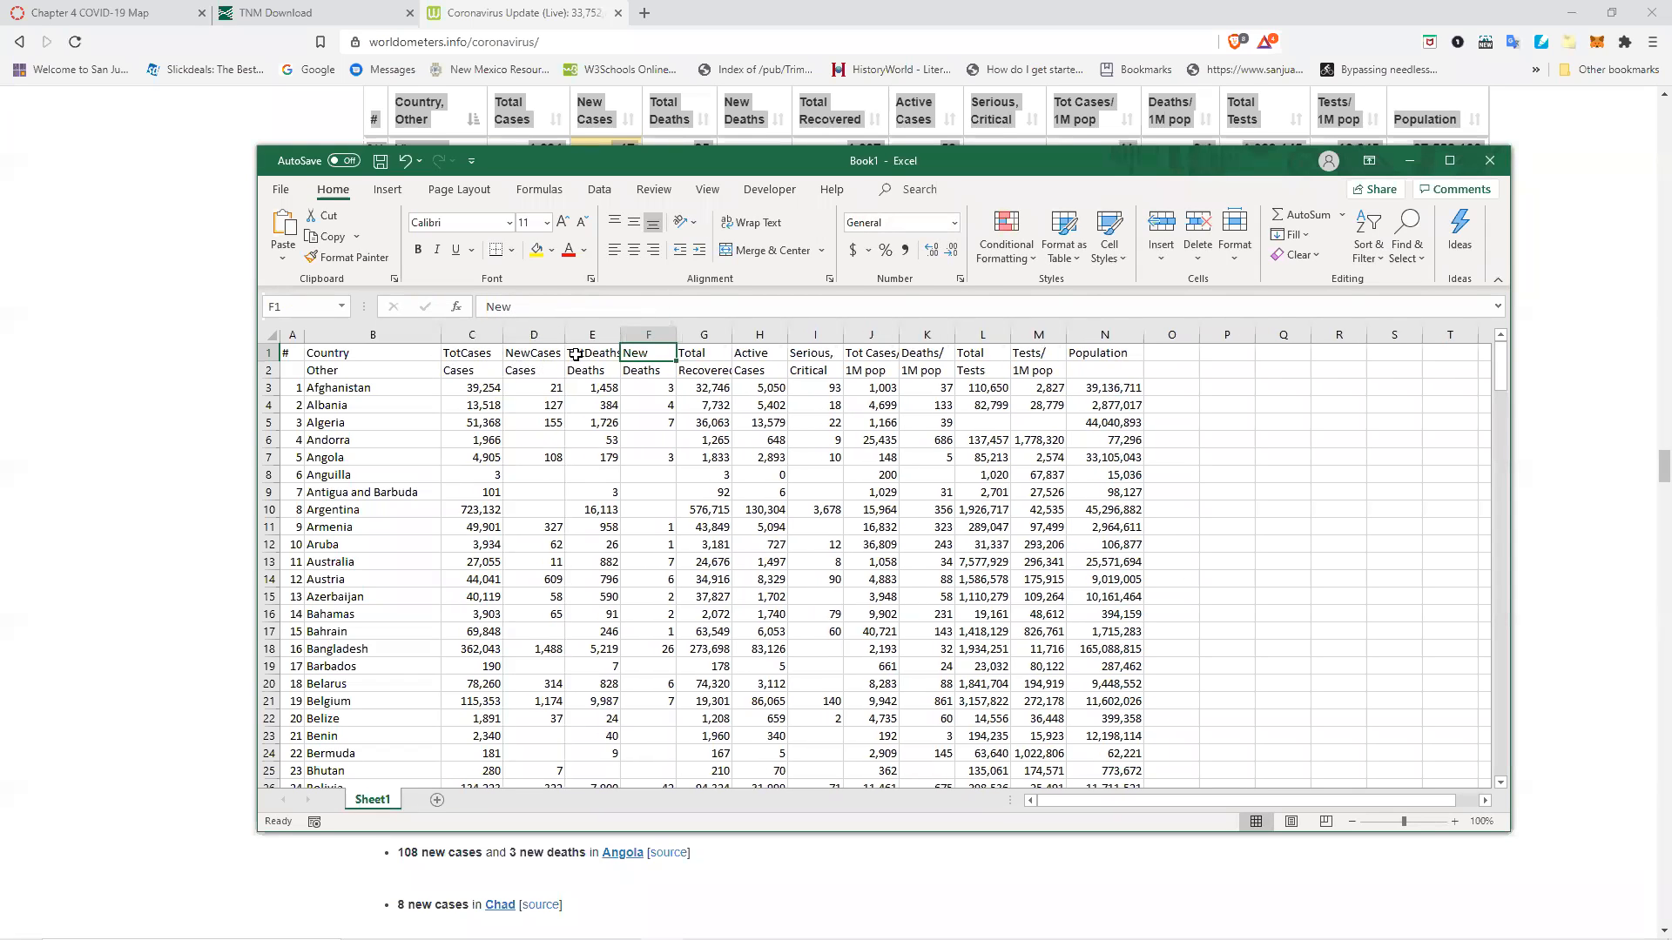
pyautogui.doubleClick(619, 335)
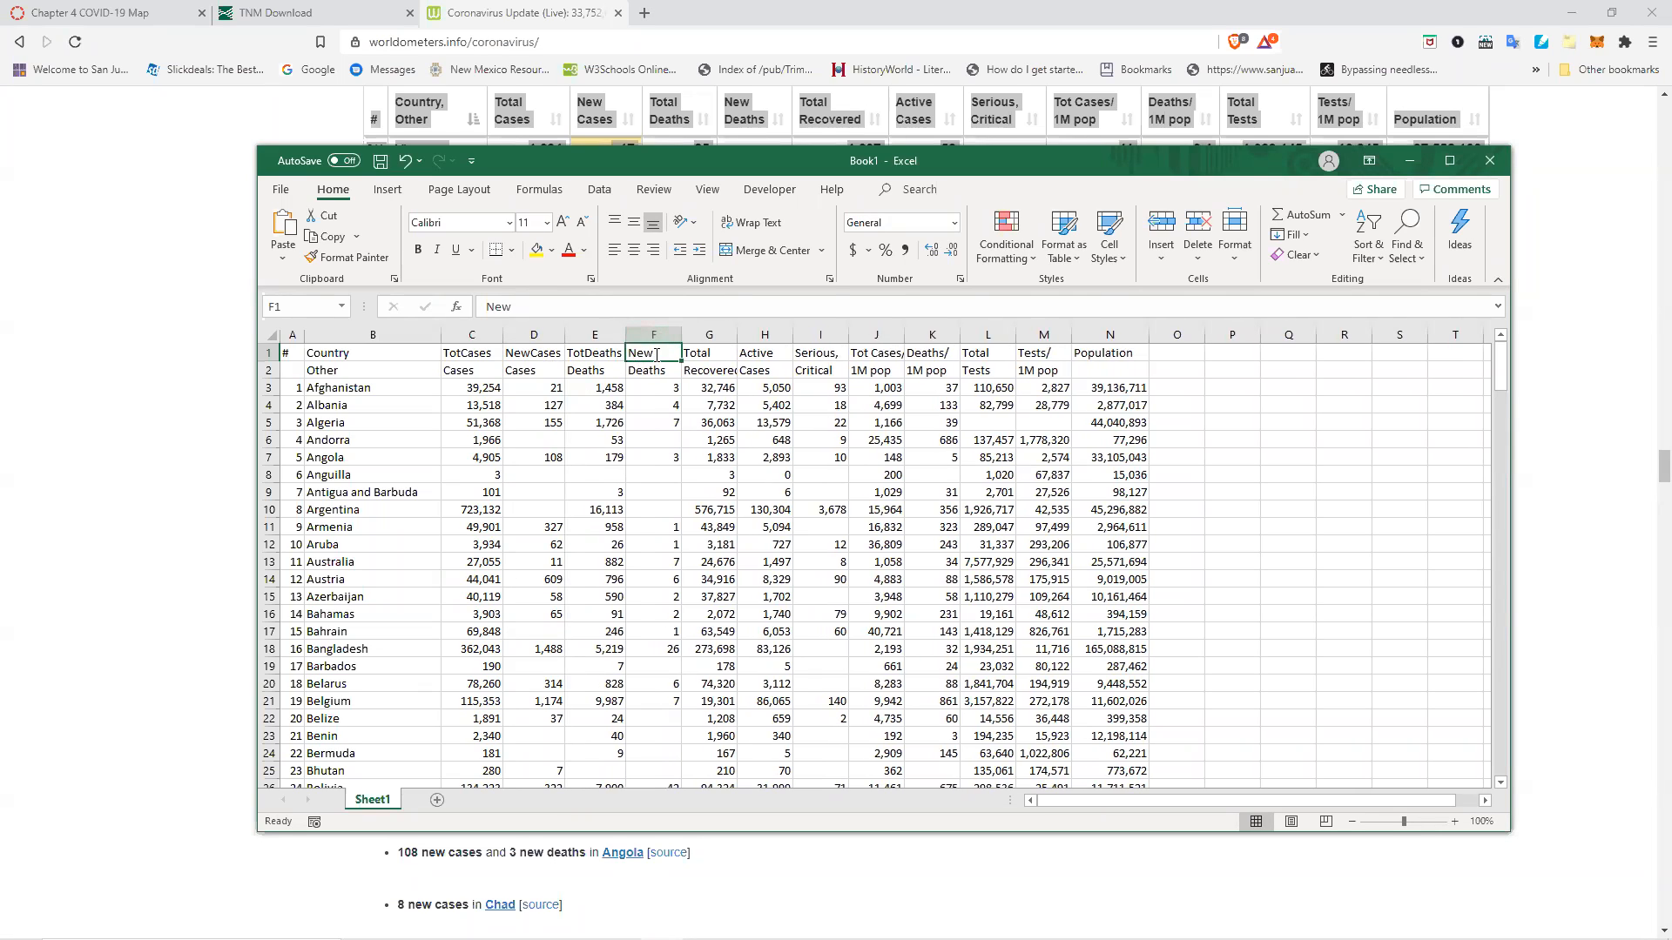
# Rename the F1 header to NewDeaths and autofit columns F and G.
pyautogui.doubleClick(656, 349)
pyautogui.write('Deaths')
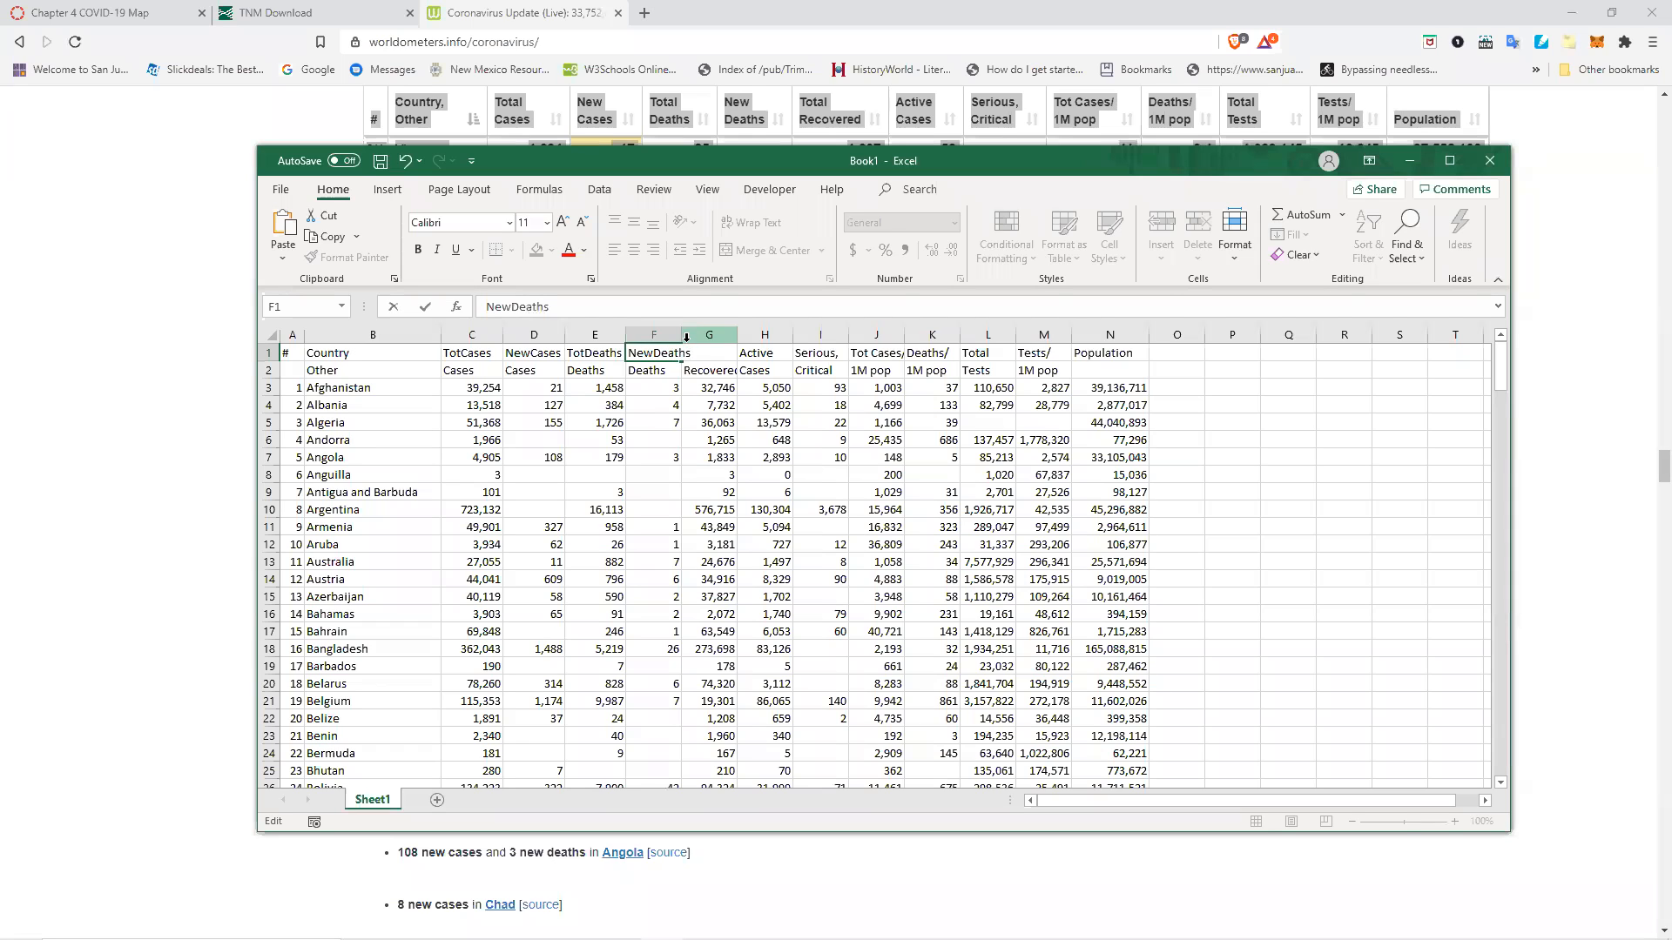
pyautogui.press('Return')
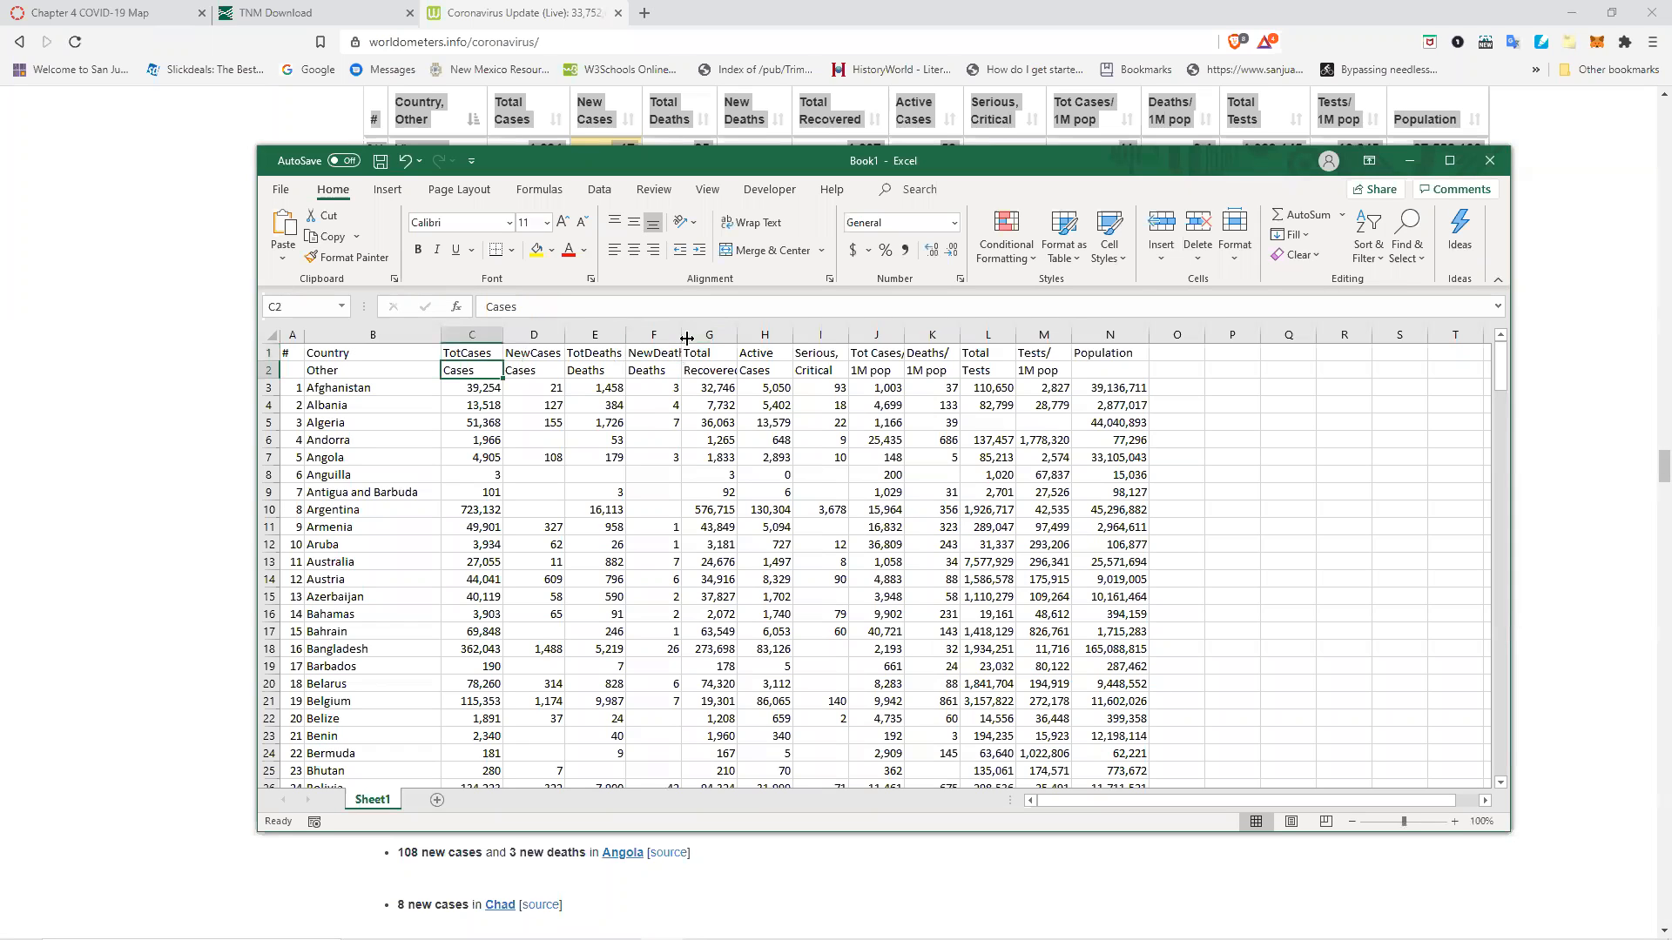
pyautogui.doubleClick(680, 336)
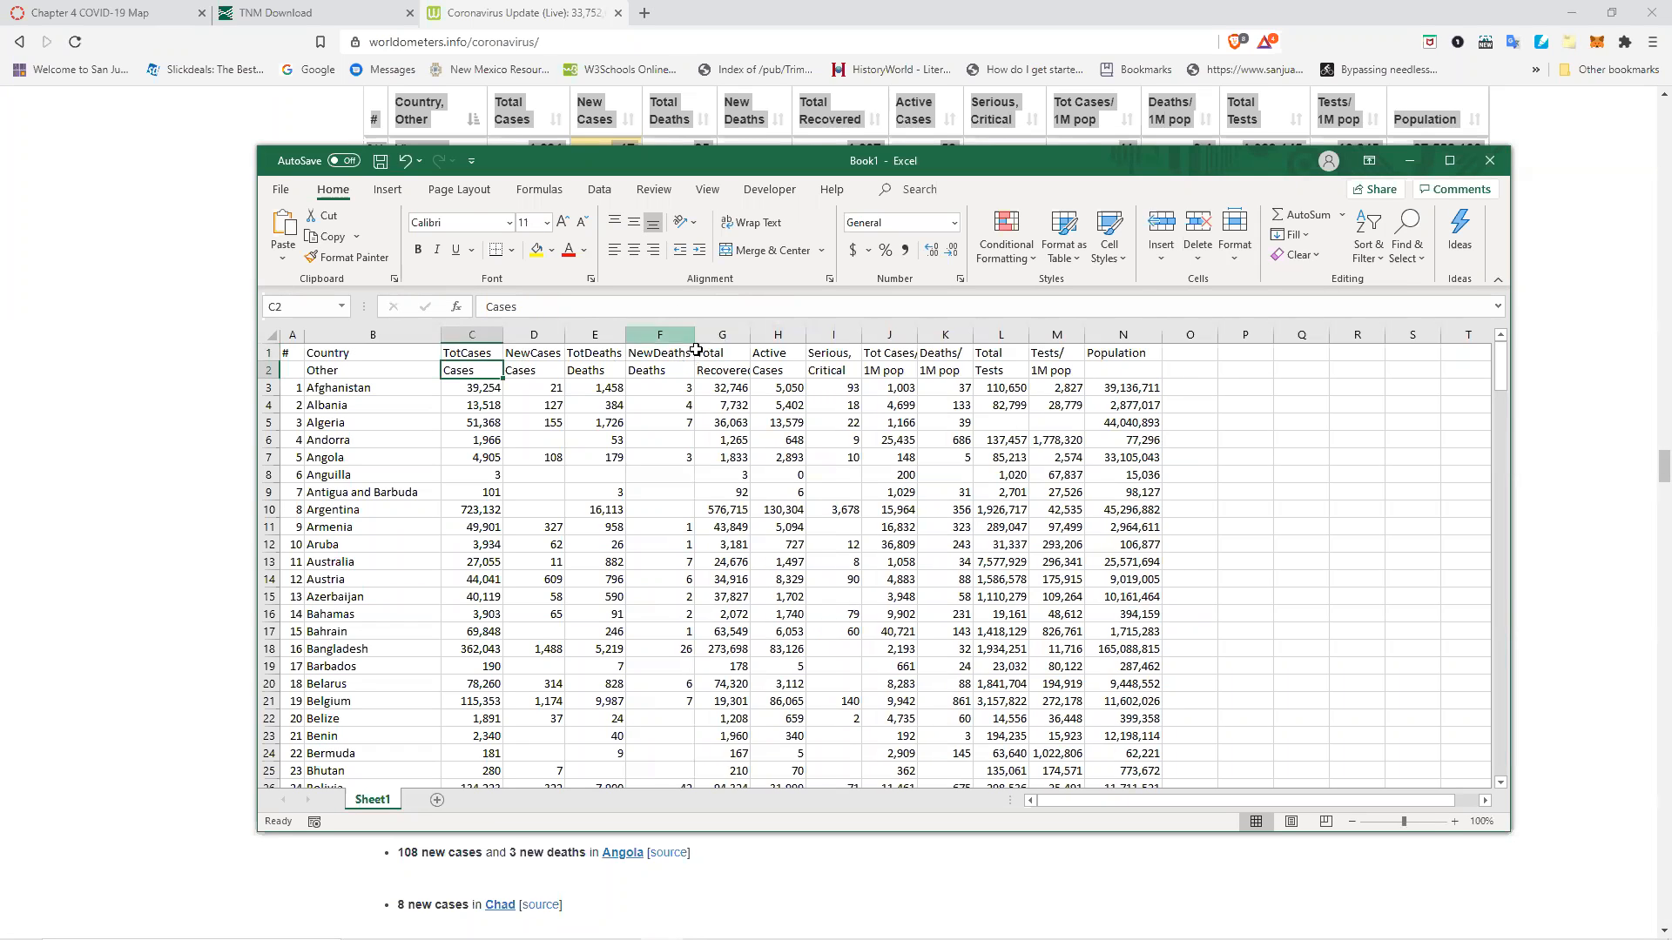
pyautogui.doubleClick(750, 333)
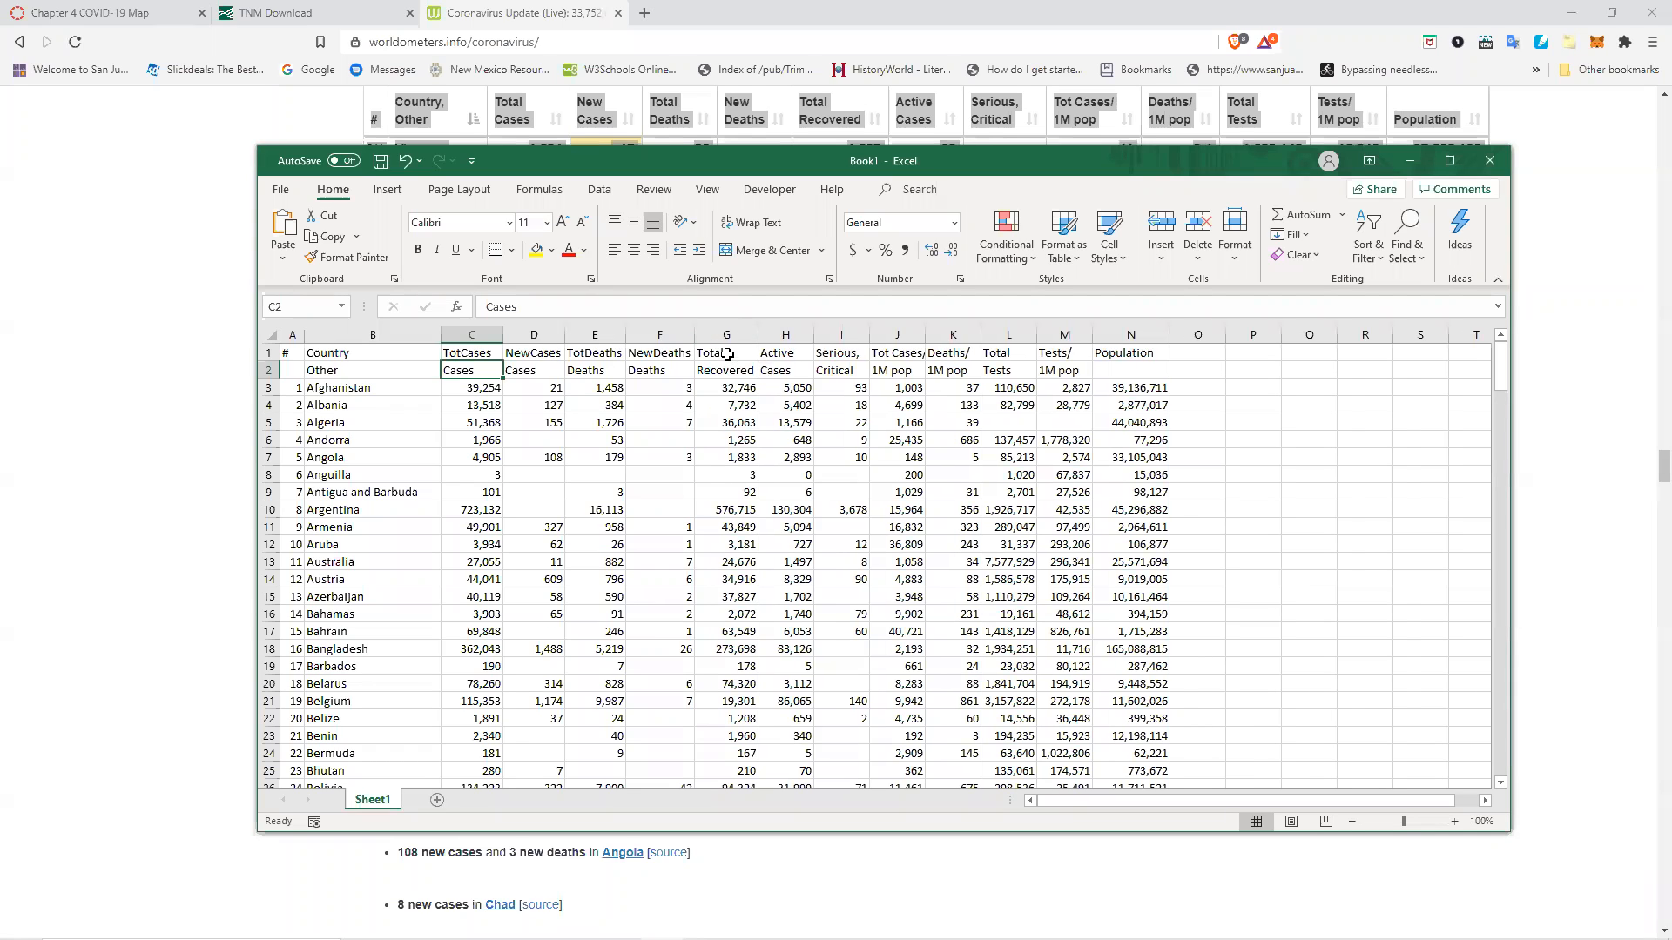
# Move Recovered from G2 up into G1, replacing the Total header.
pyautogui.doubleClick(744, 351)
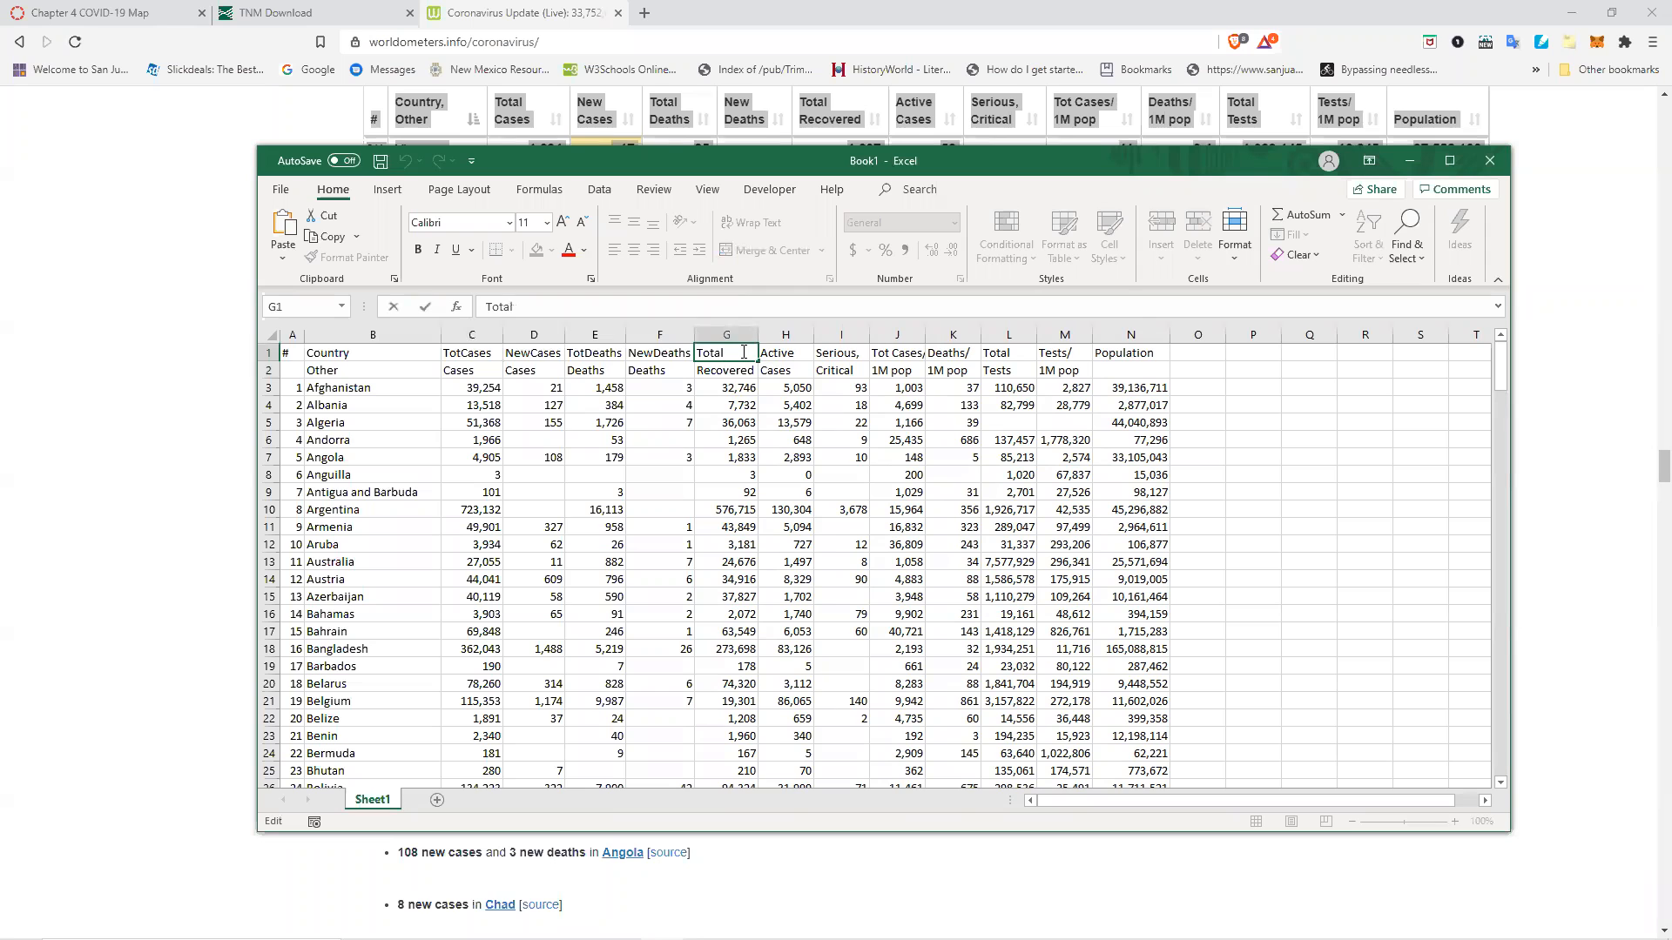
pyautogui.click(712, 367)
pyautogui.moveTo(712, 366); pyautogui.dragTo(714, 353)
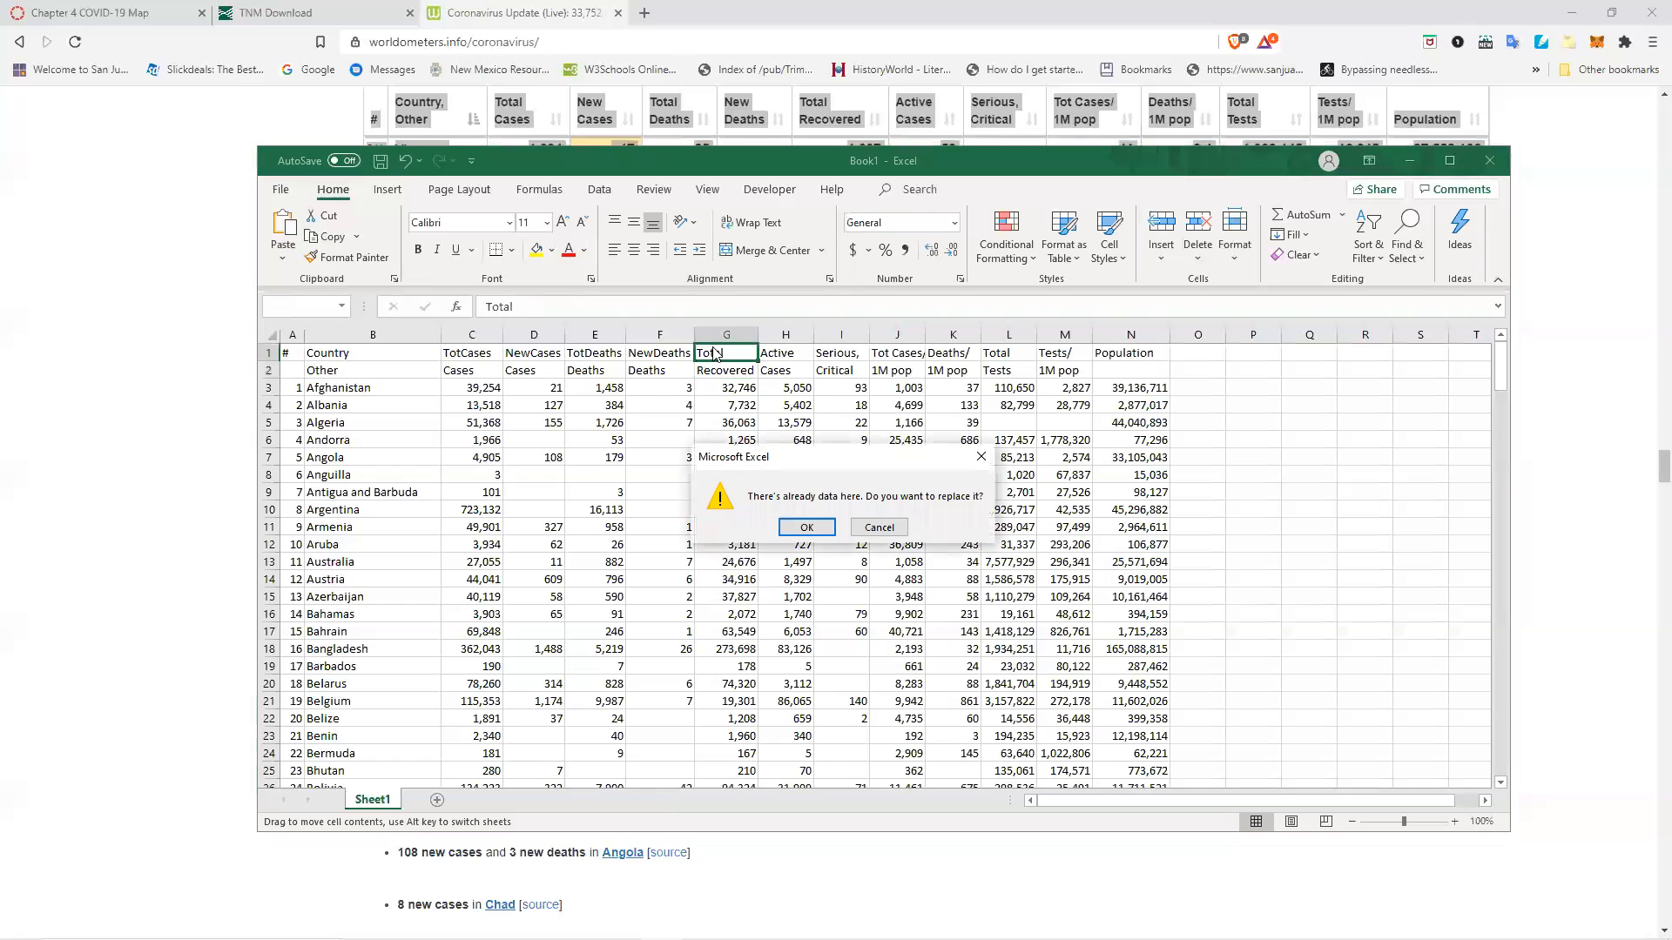
pyautogui.click(822, 527)
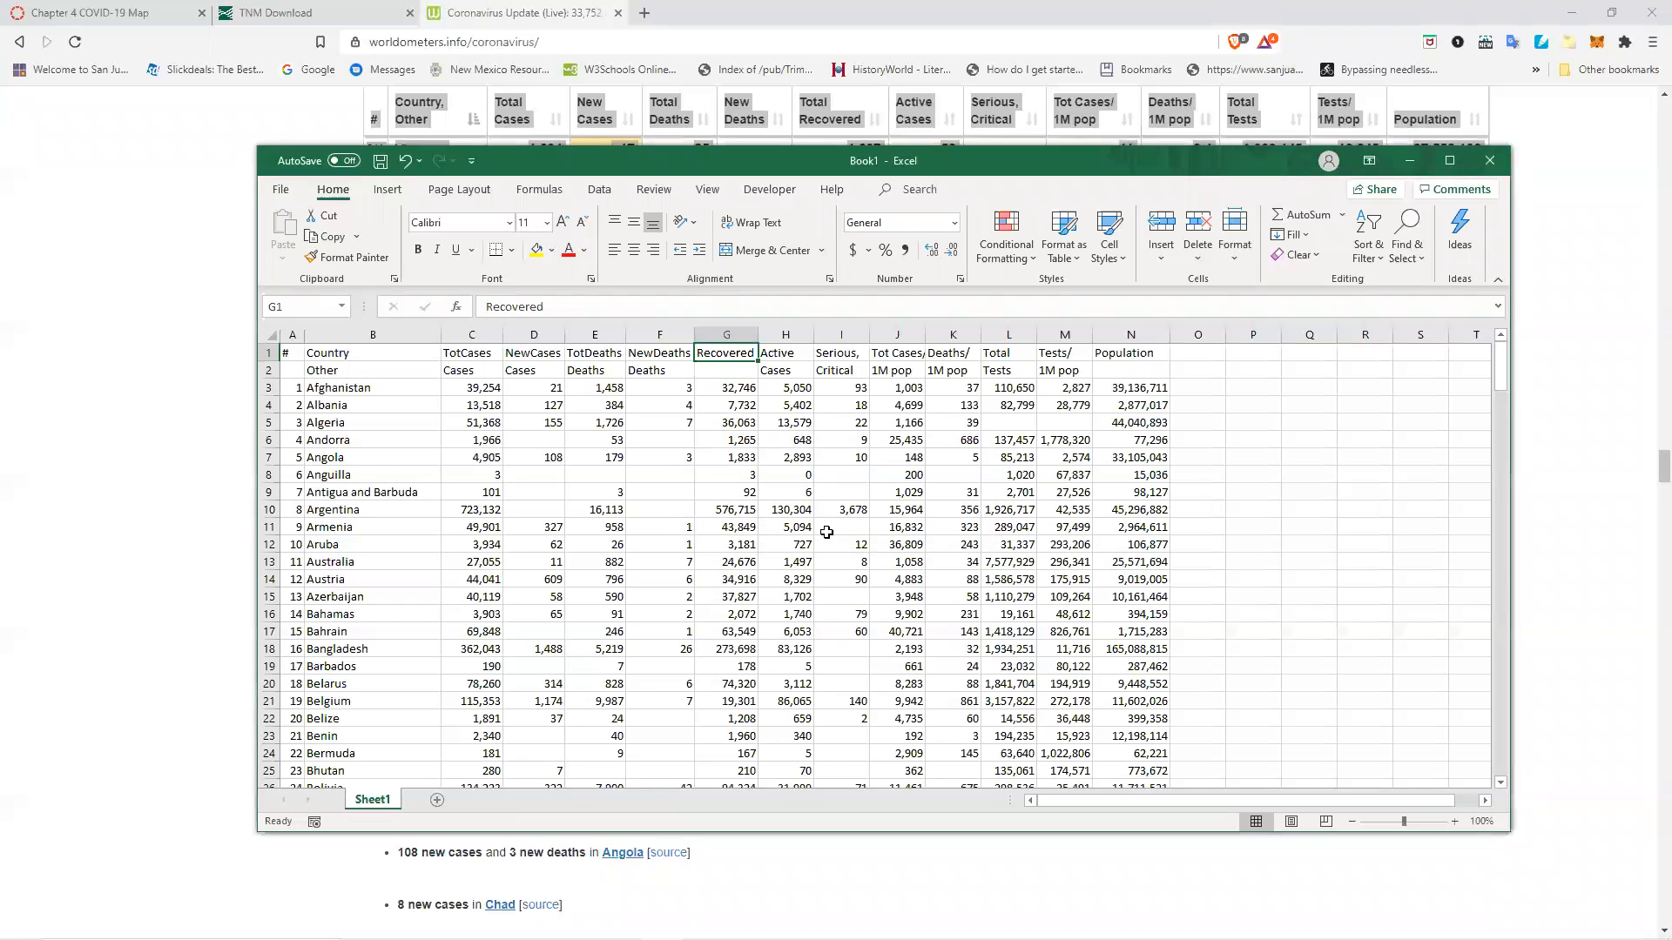
# Rename the H1 header to ActCases.
pyautogui.doubleClick(788, 356)
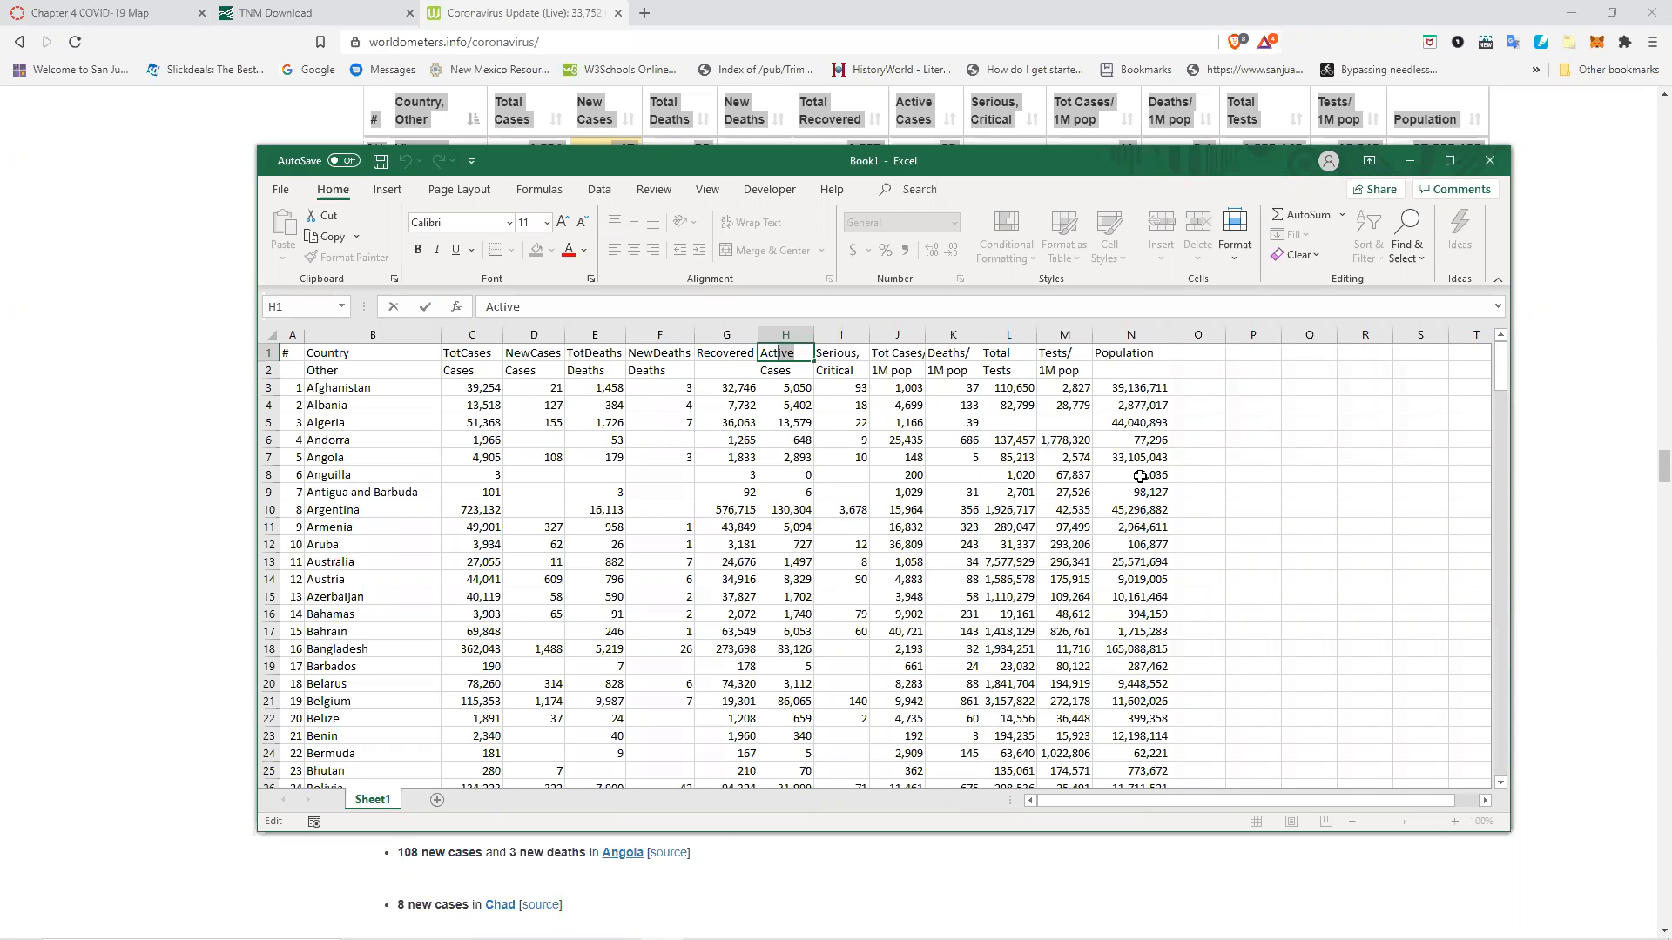
pyautogui.write('Cases')
pyautogui.click(856, 353)
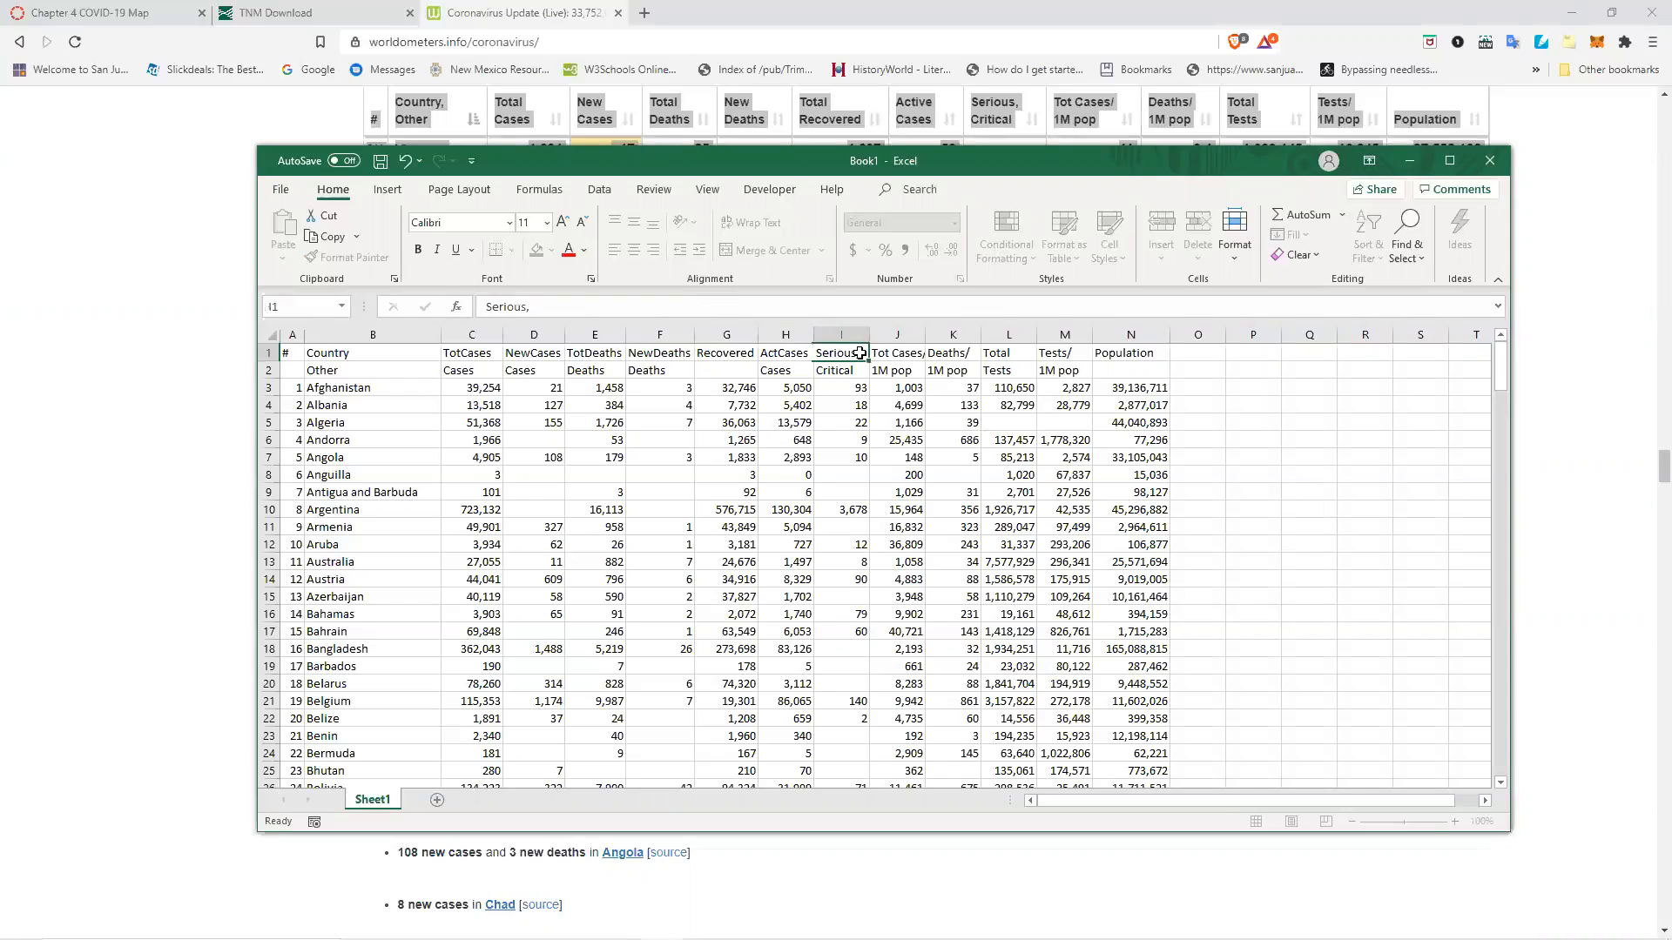
# Set the I1 header to Critical.
pyautogui.doubleClick(856, 354)
pyautogui.write('Critical')
pyautogui.press('Return')
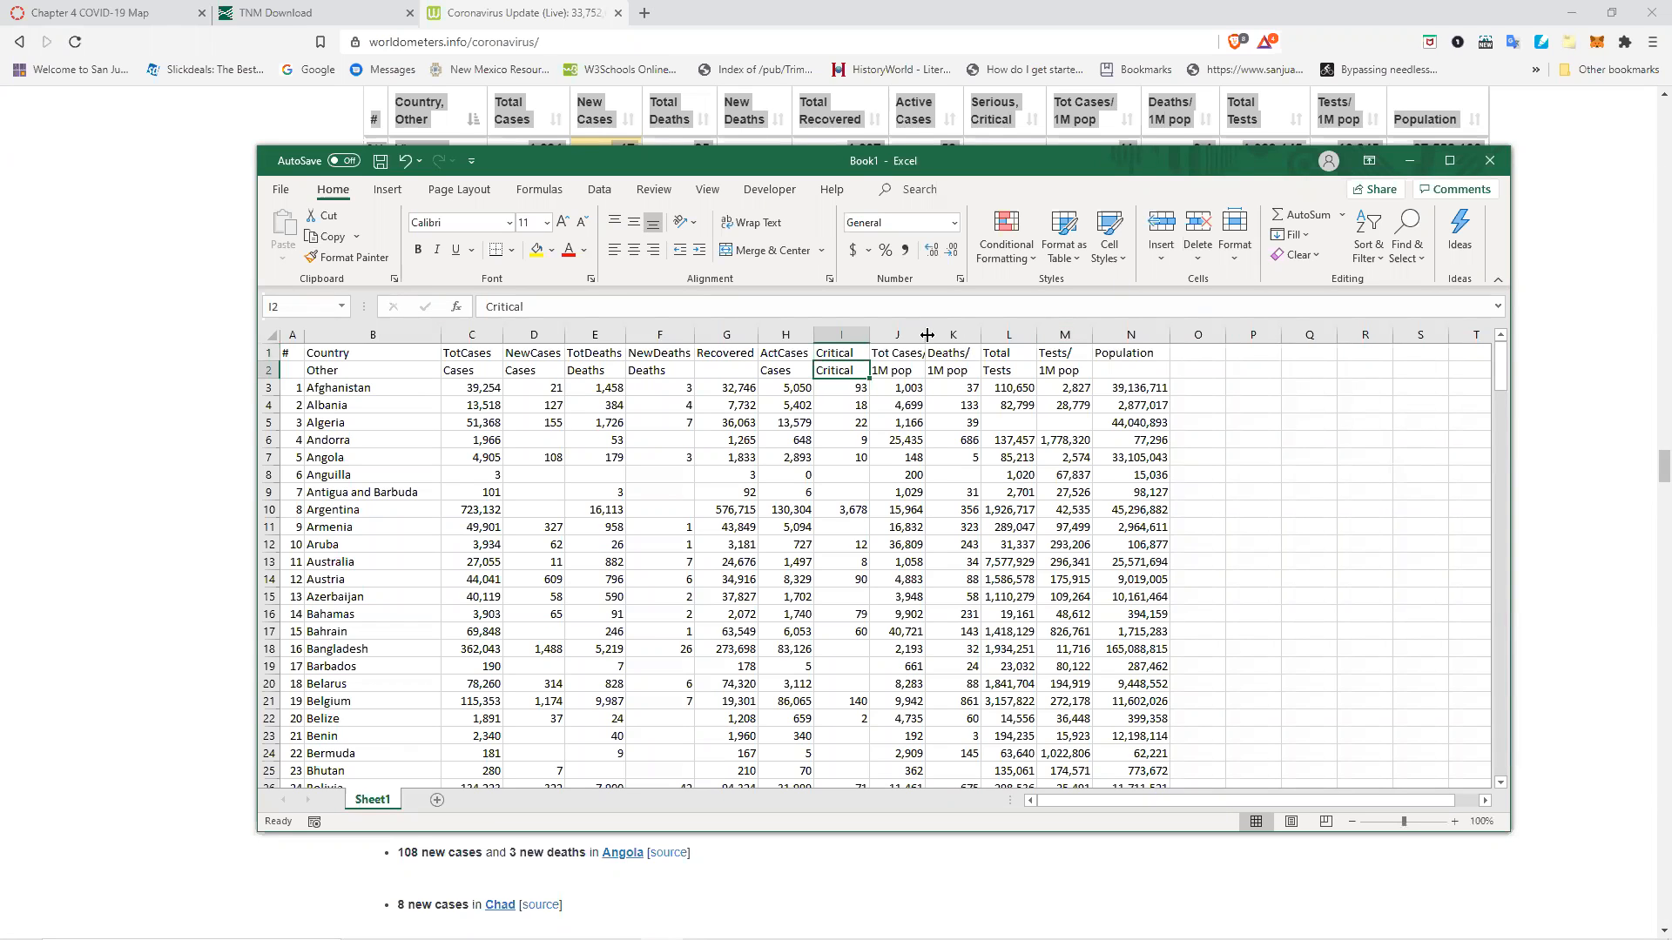
# Widen column J and rename the J1 header to CasesPerM.
pyautogui.moveTo(926, 335); pyautogui.dragTo(946, 335)
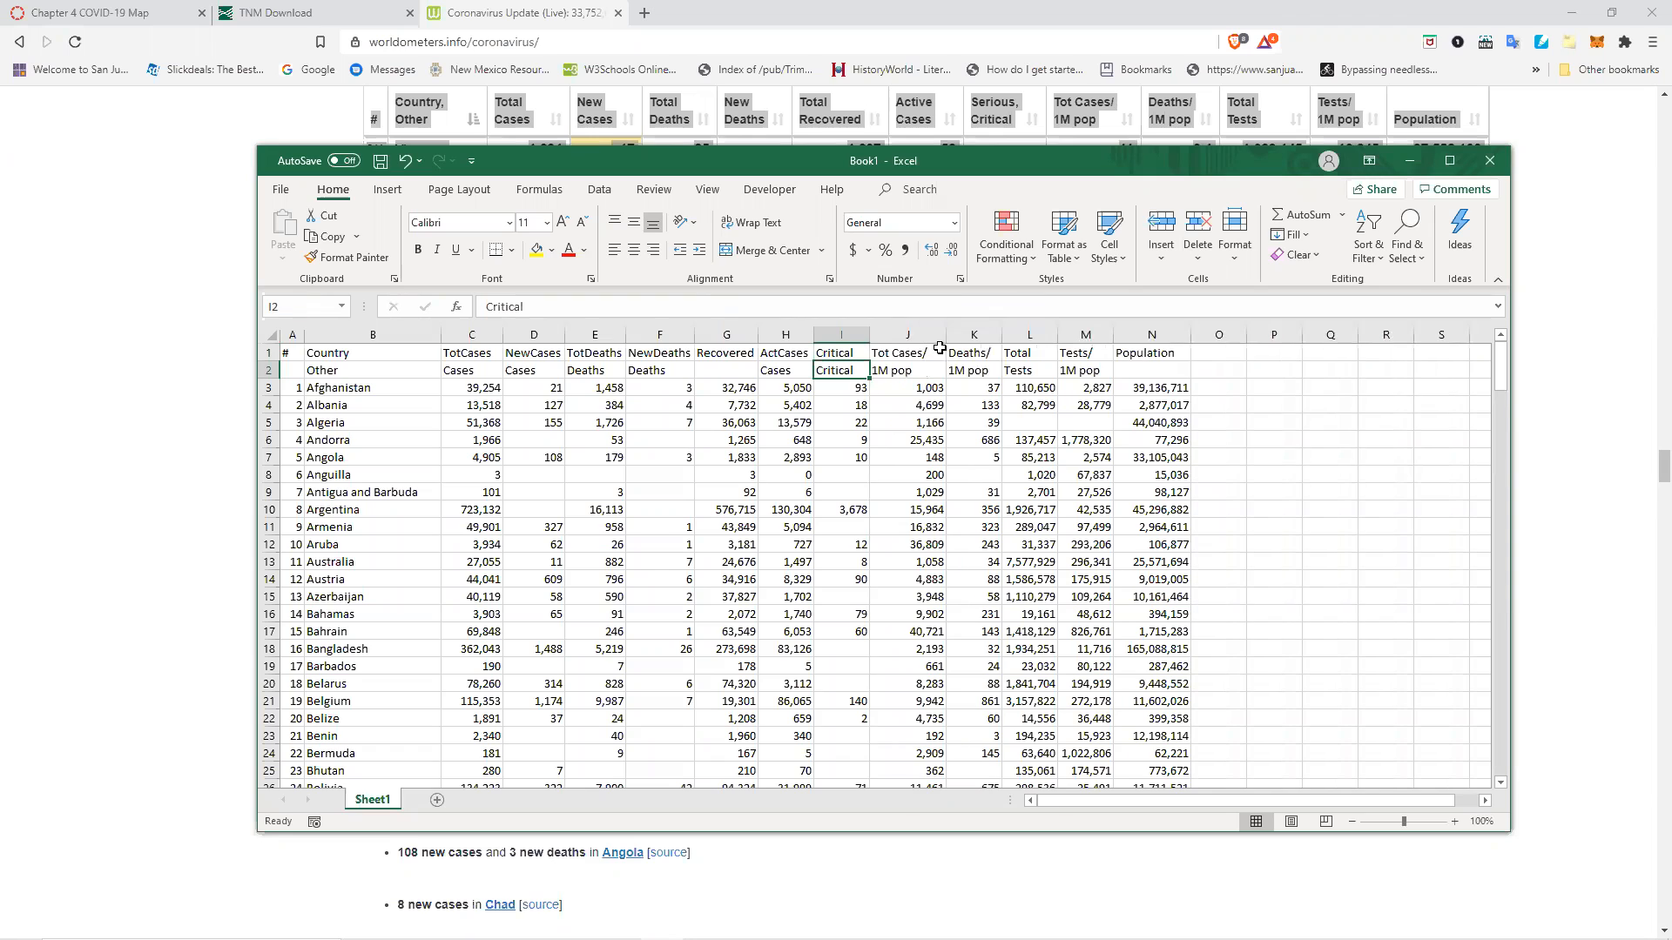
pyautogui.doubleClick(925, 353)
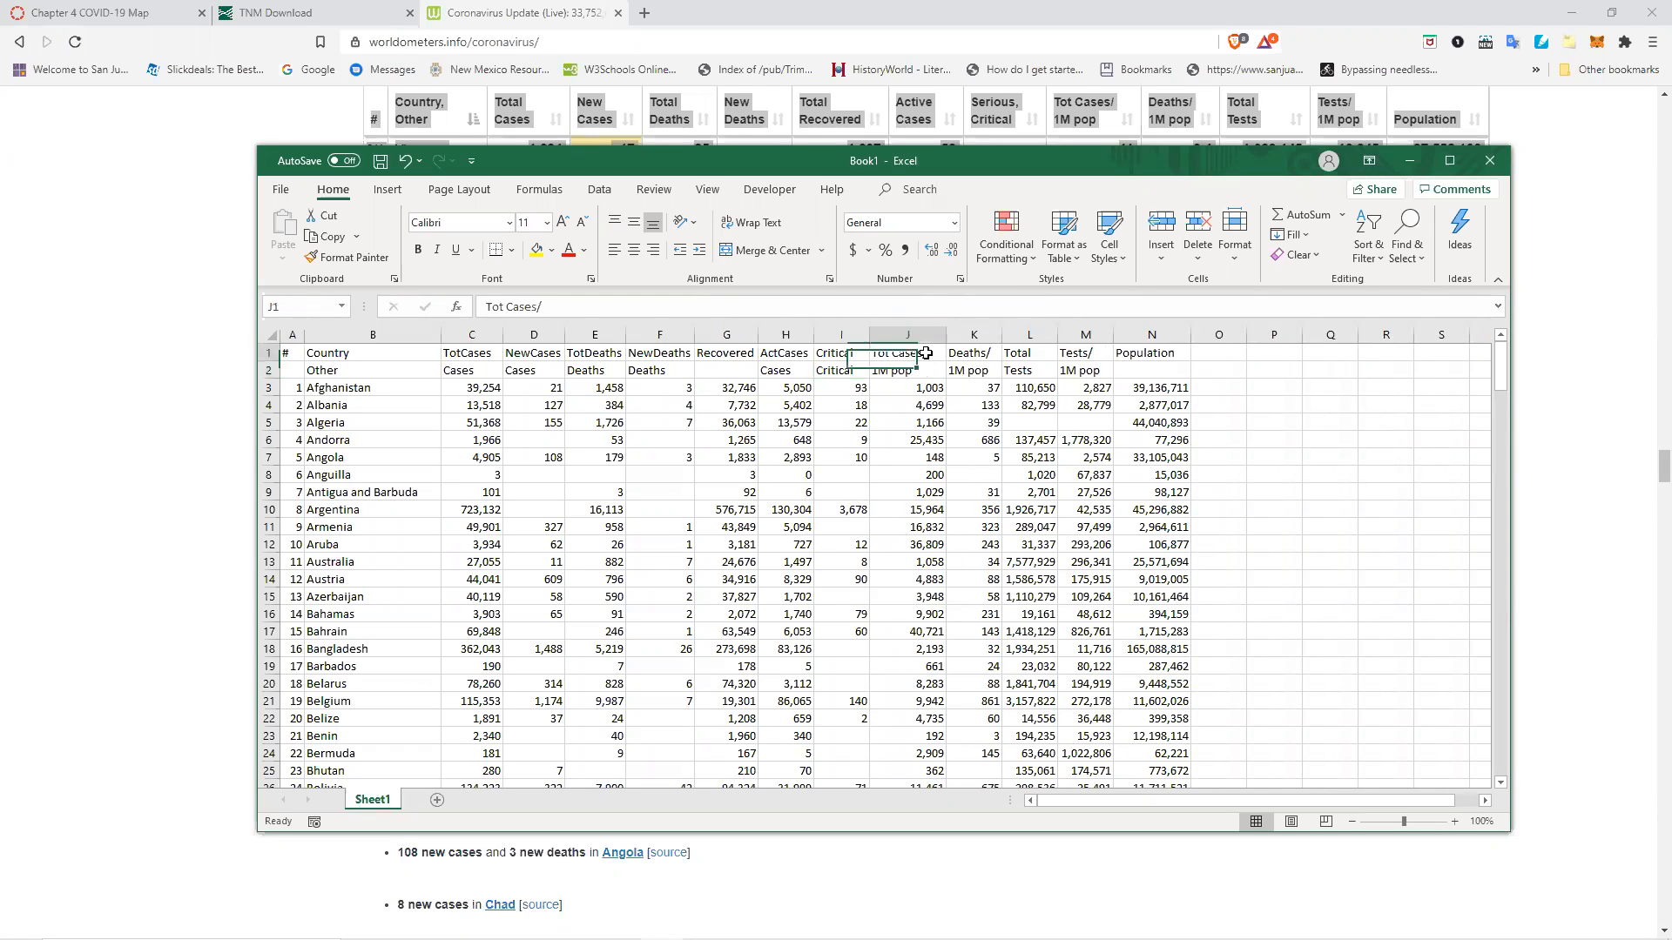
pyautogui.moveTo(931, 353); pyautogui.dragTo(874, 355)
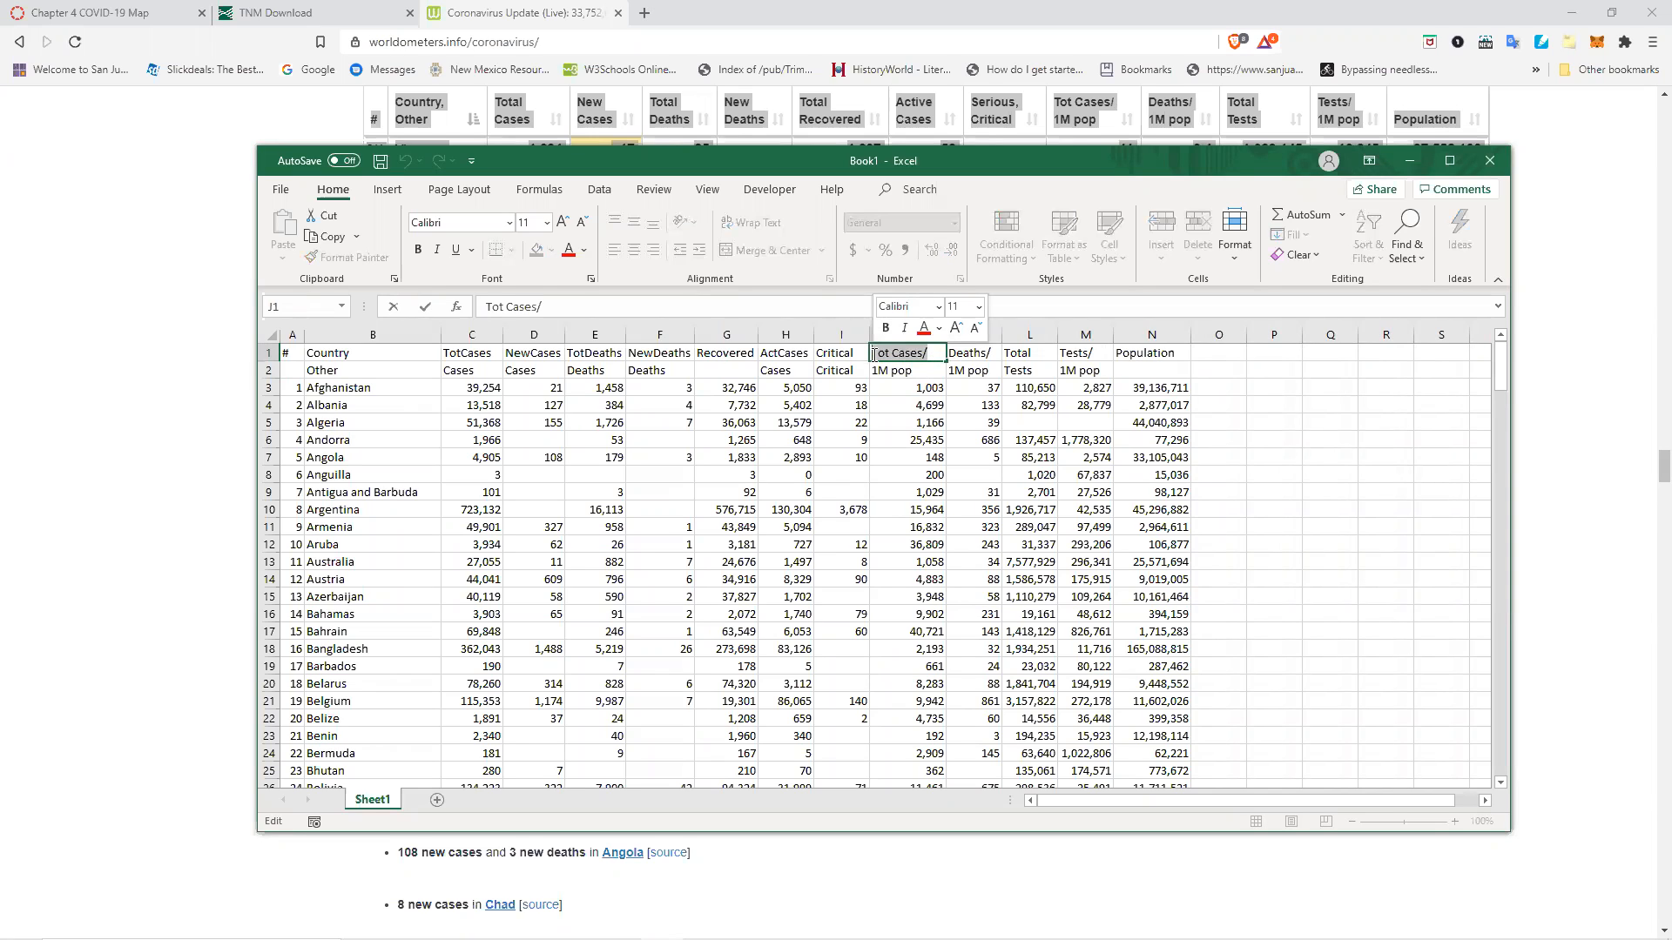
pyautogui.write('Cases')
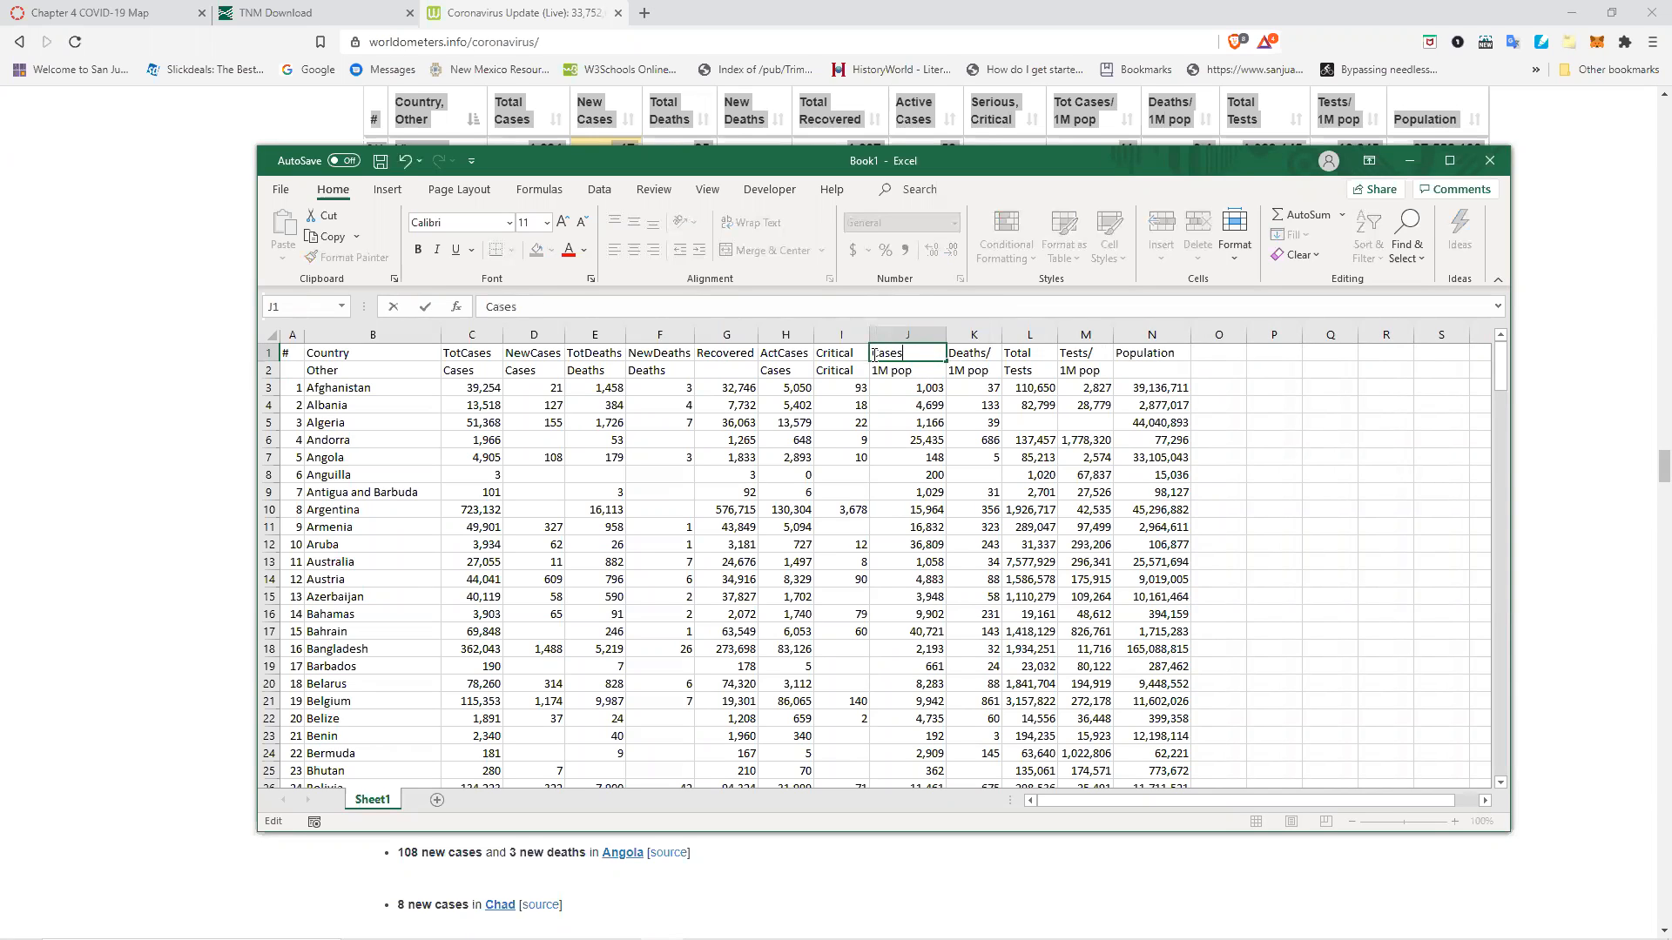
pyautogui.write('PerM')
# Rename the K1 header to DeathsPerM.
pyautogui.doubleClick(997, 355)
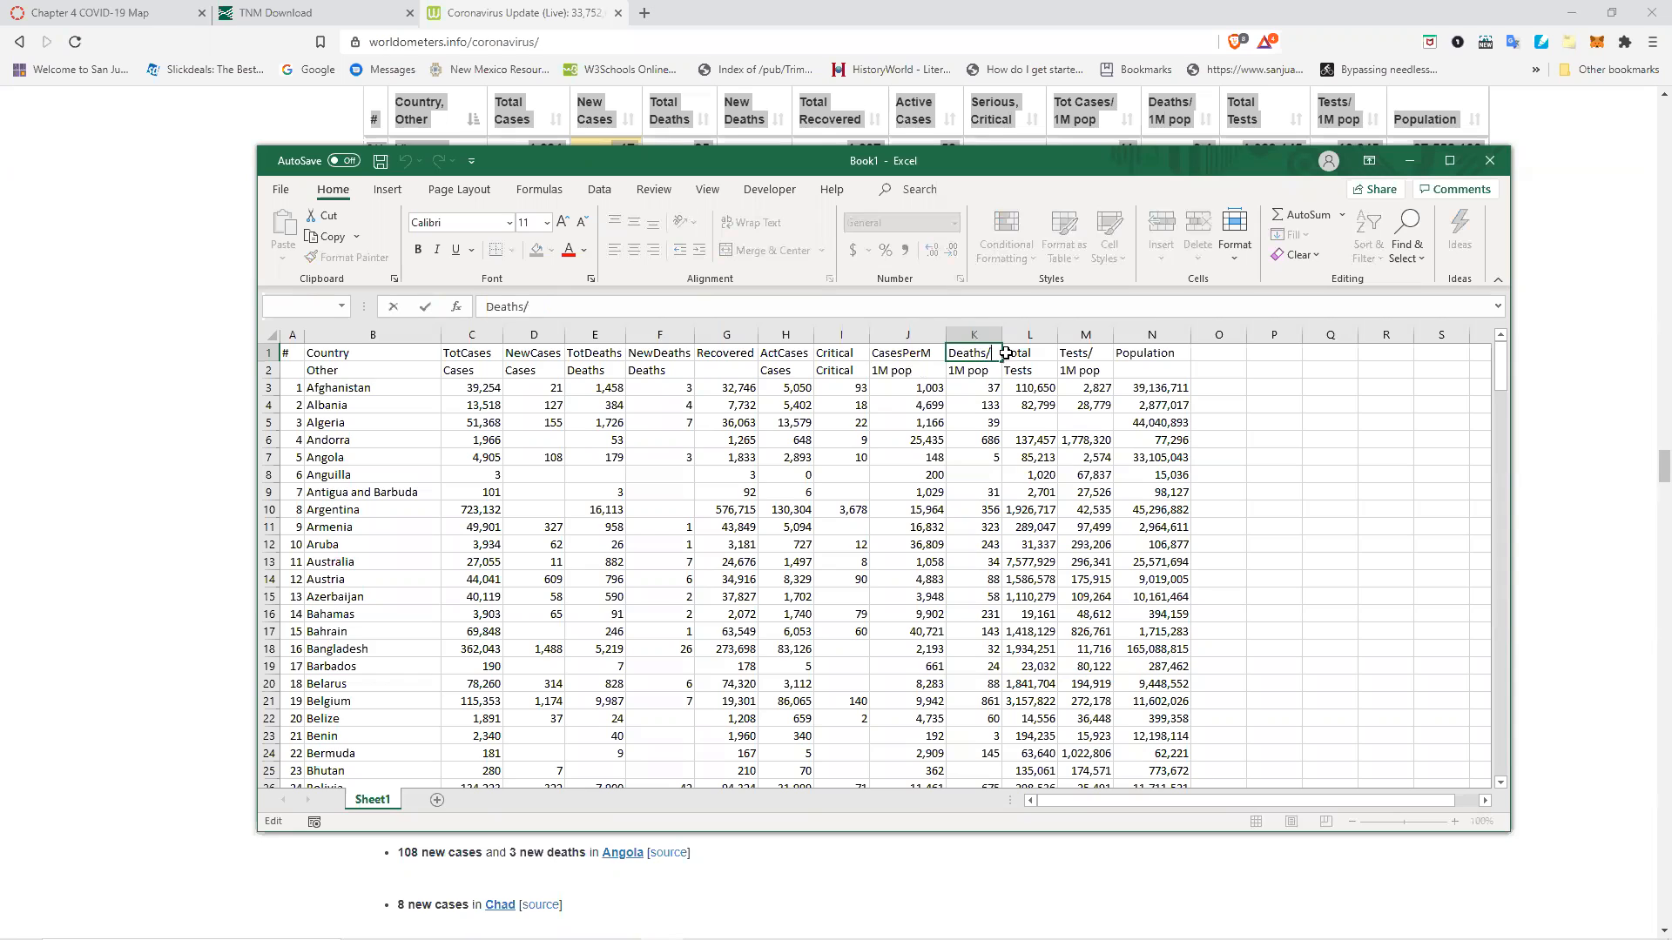
pyautogui.press('BackSpace')
pyautogui.write('PerM')
pyautogui.click(1007, 353)
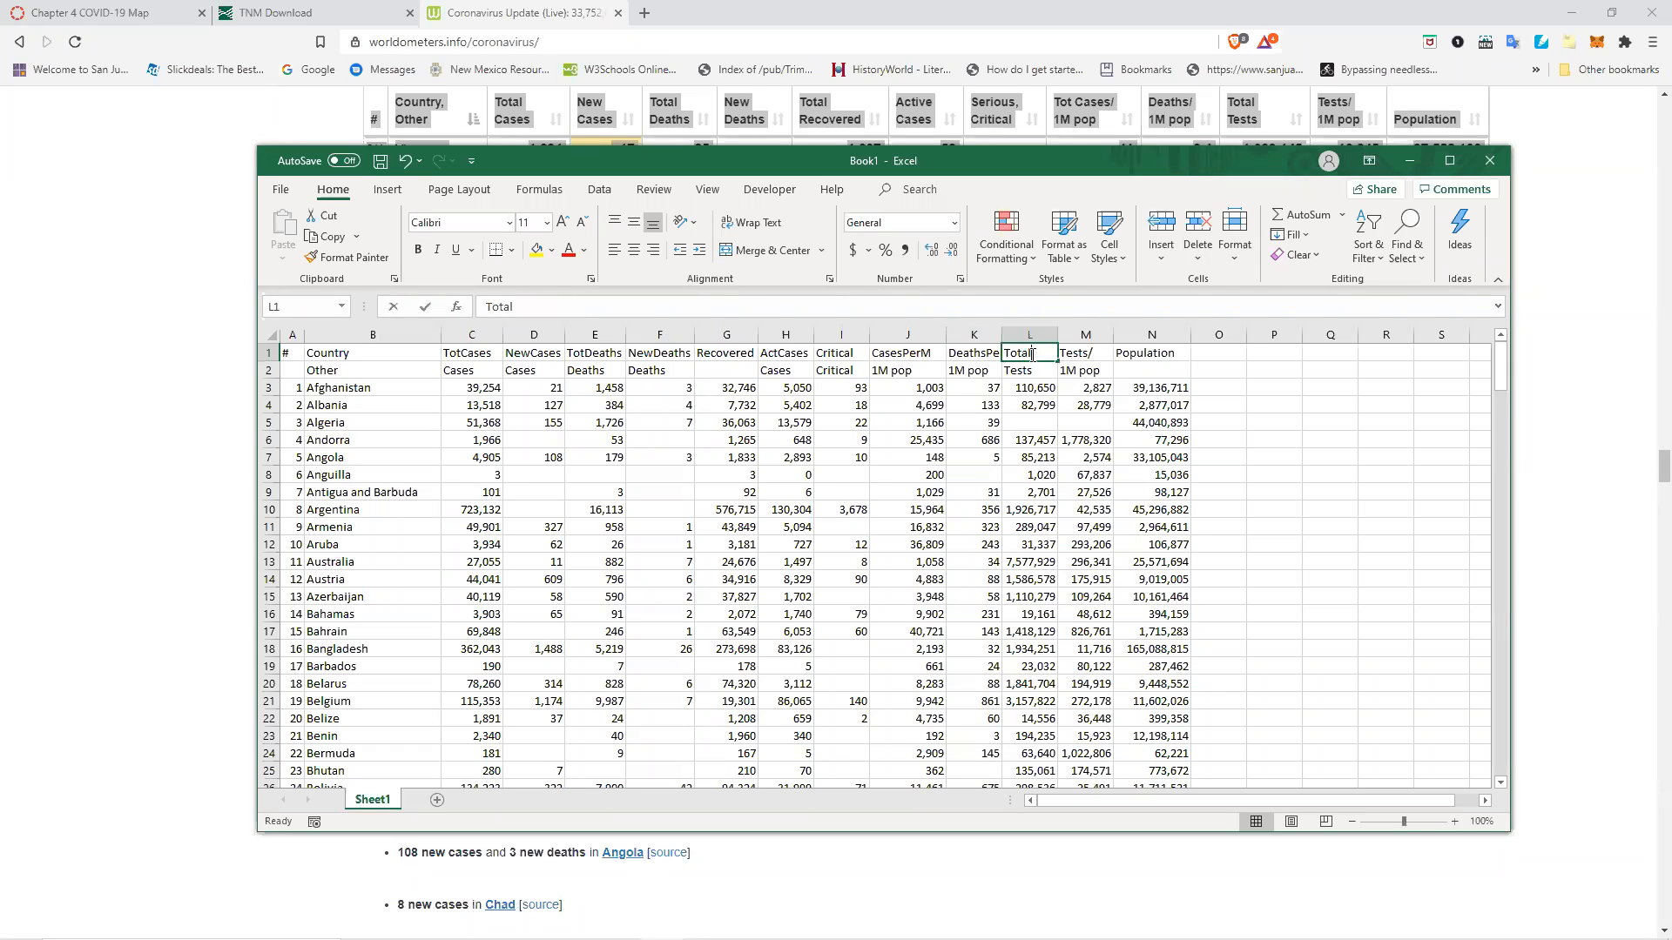
# Rename the L1 header to Tests.
pyautogui.doubleClick(1040, 352)
pyautogui.moveTo(1041, 352); pyautogui.dragTo(1003, 352)
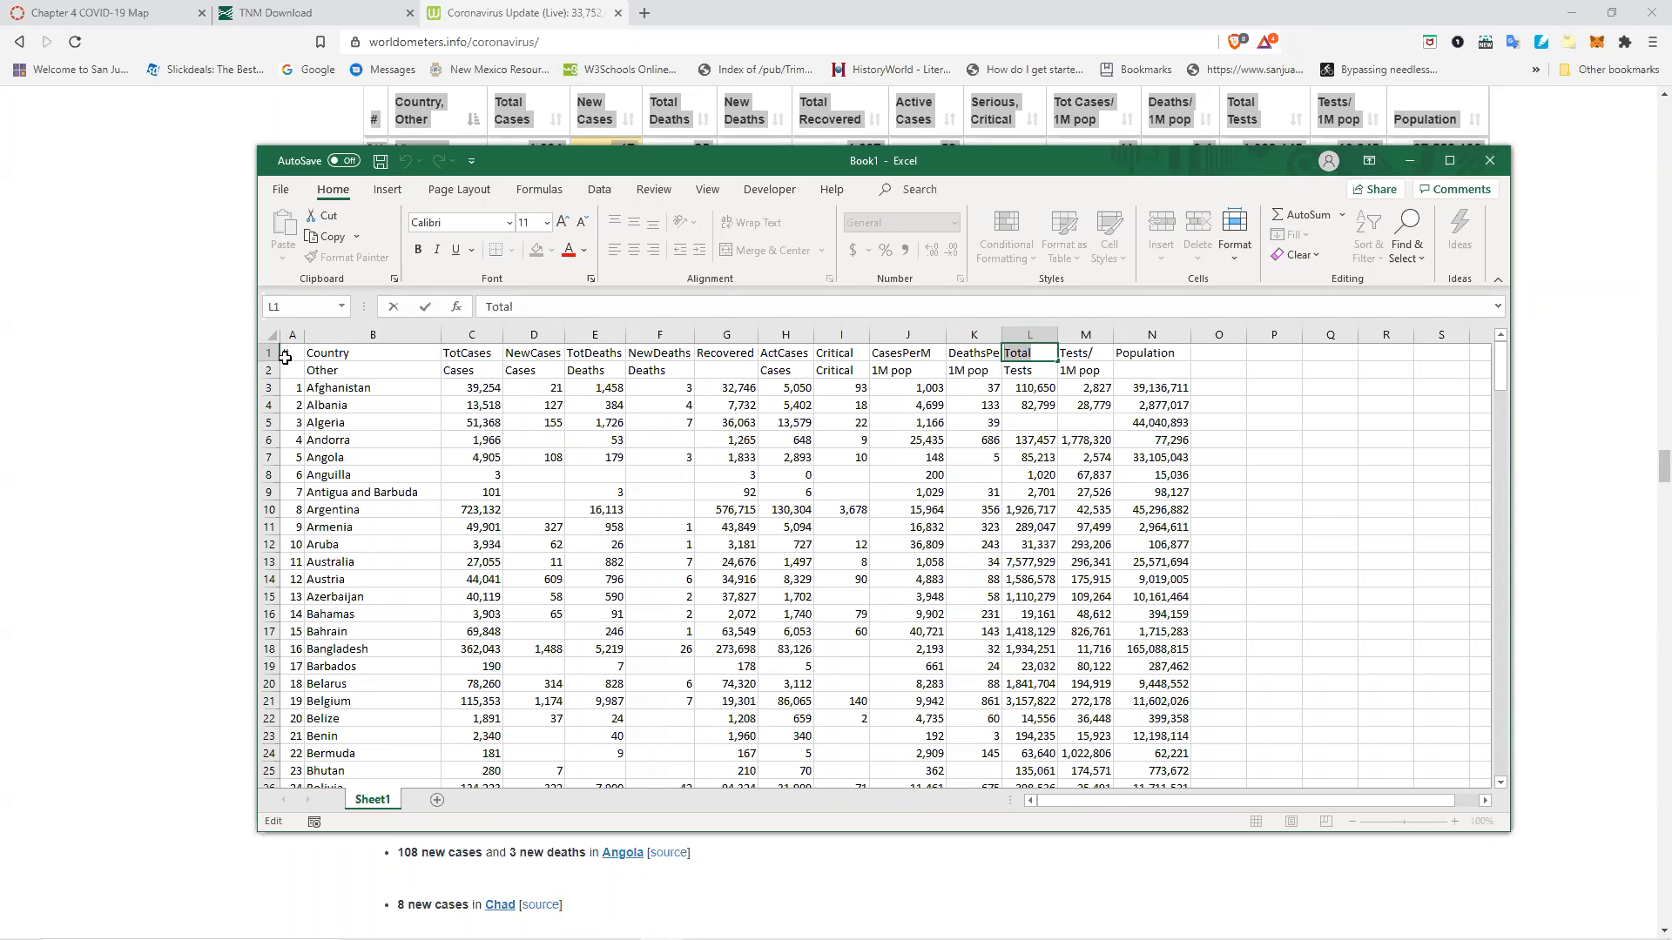
pyautogui.moveTo(1298, 427); pyautogui.dragTo(1436, 547)
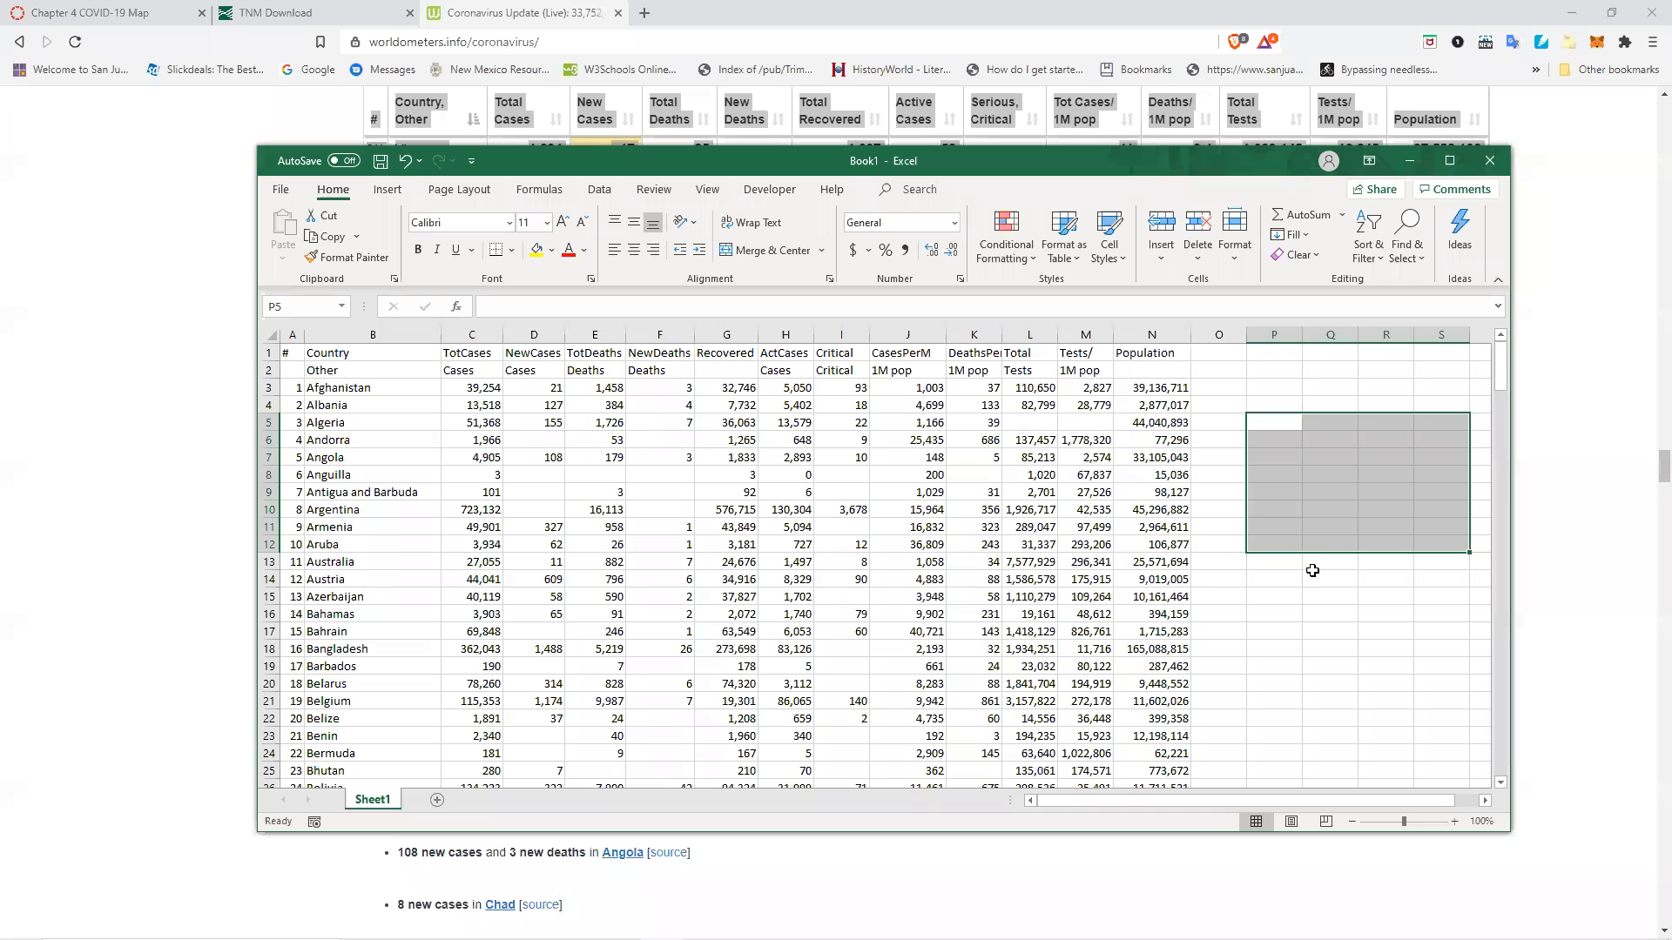
pyautogui.click(1259, 354)
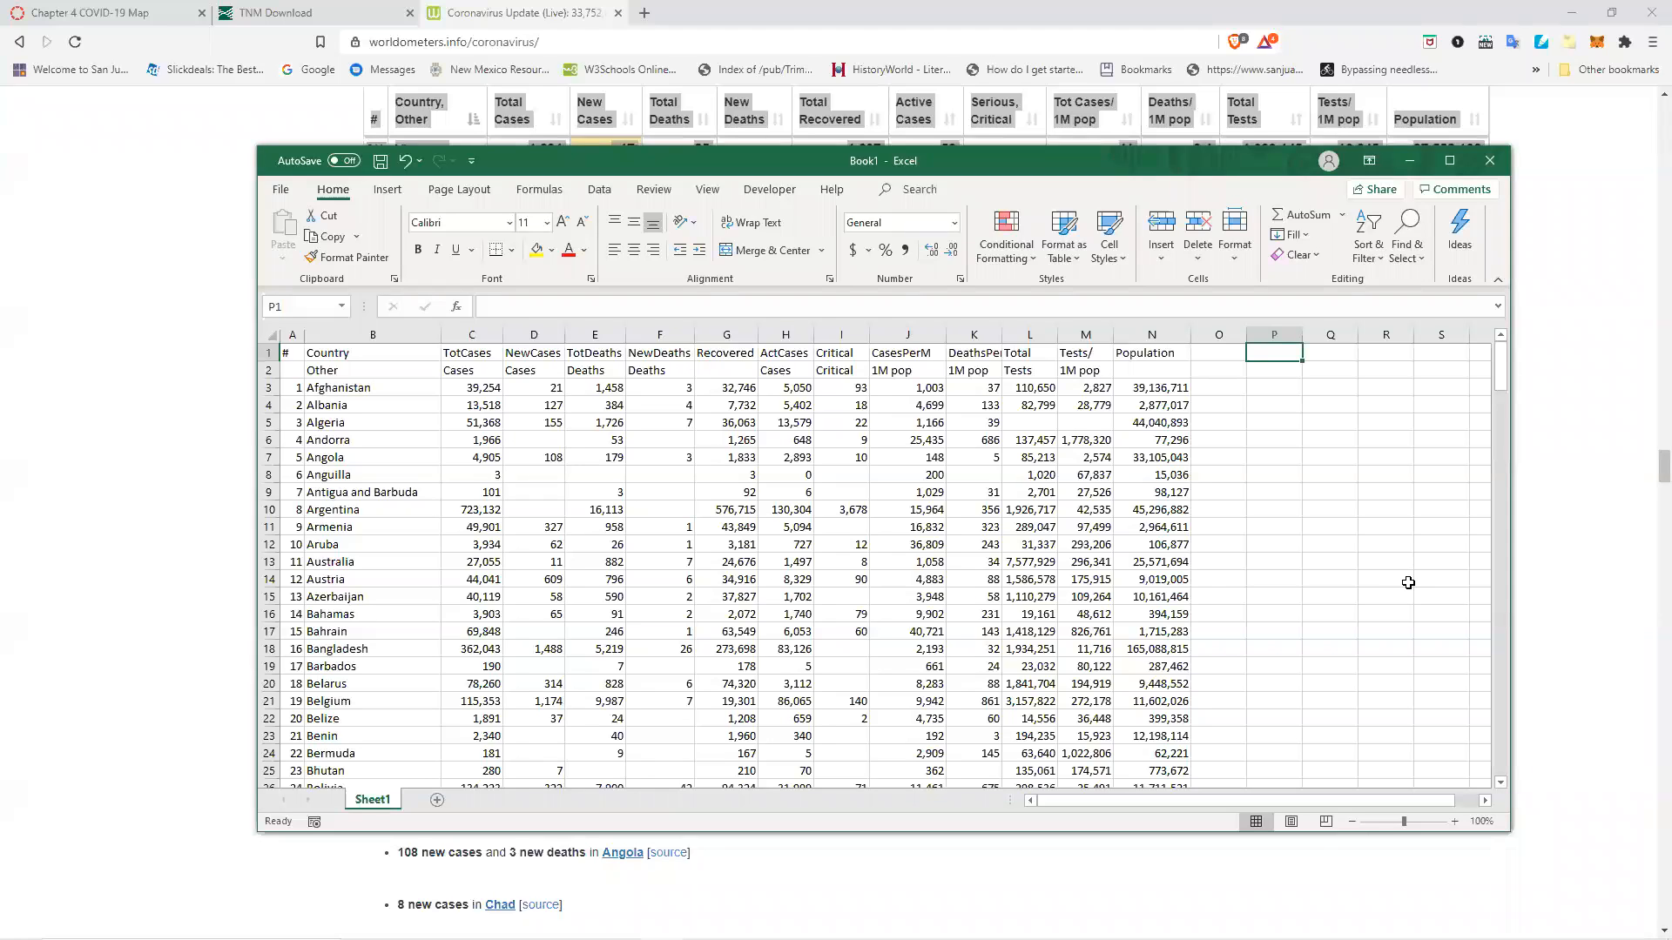
pyautogui.click(1035, 353)
pyautogui.doubleClick(1035, 353)
pyautogui.moveTo(1037, 356); pyautogui.dragTo(1013, 354)
pyautogui.write('ests')
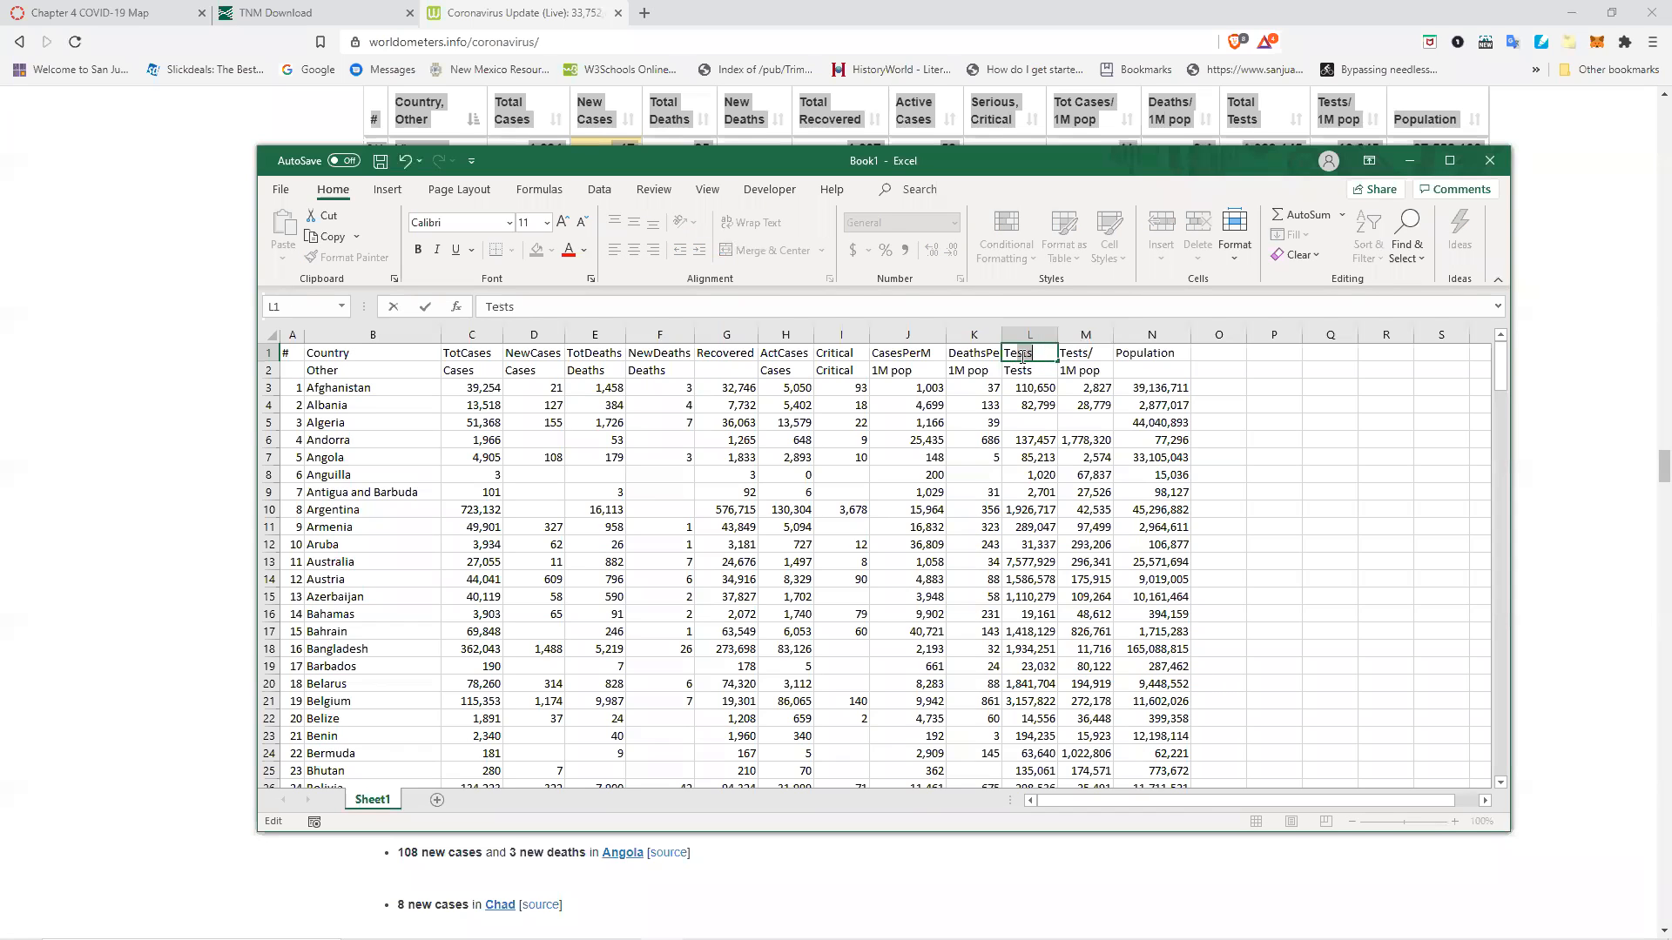
# Rename the M1 header to TestsPerM.
pyautogui.doubleClick(1094, 354)
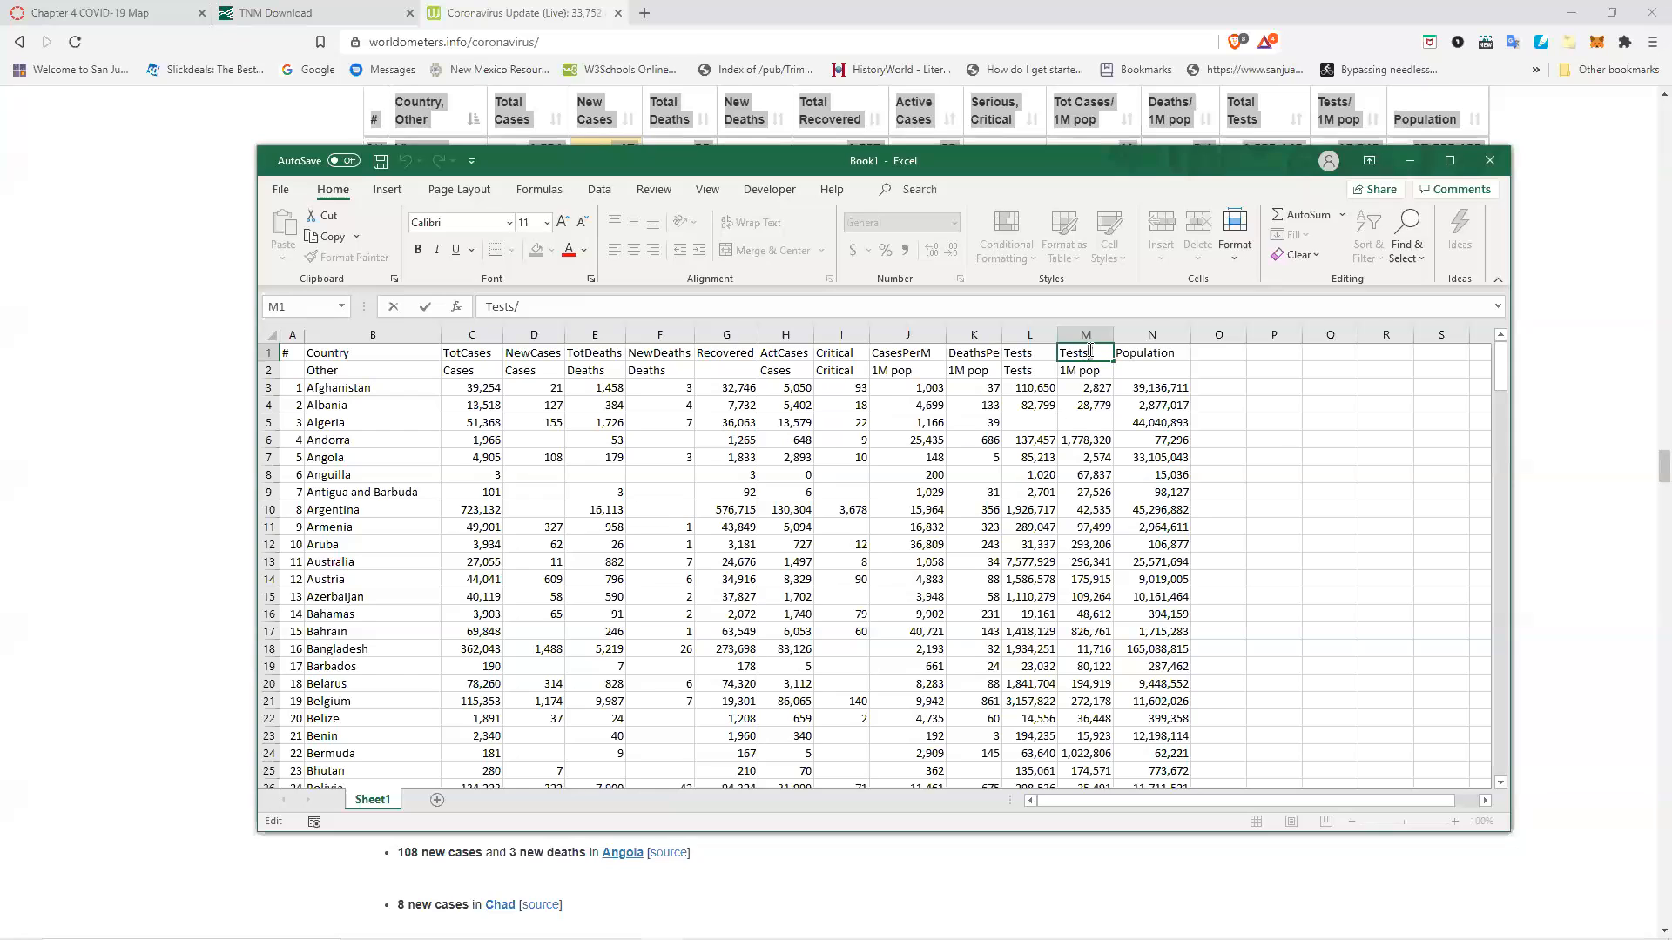
pyautogui.moveTo(1093, 353); pyautogui.dragTo(1088, 337)
pyautogui.write('PerM')
pyautogui.press('Tab')
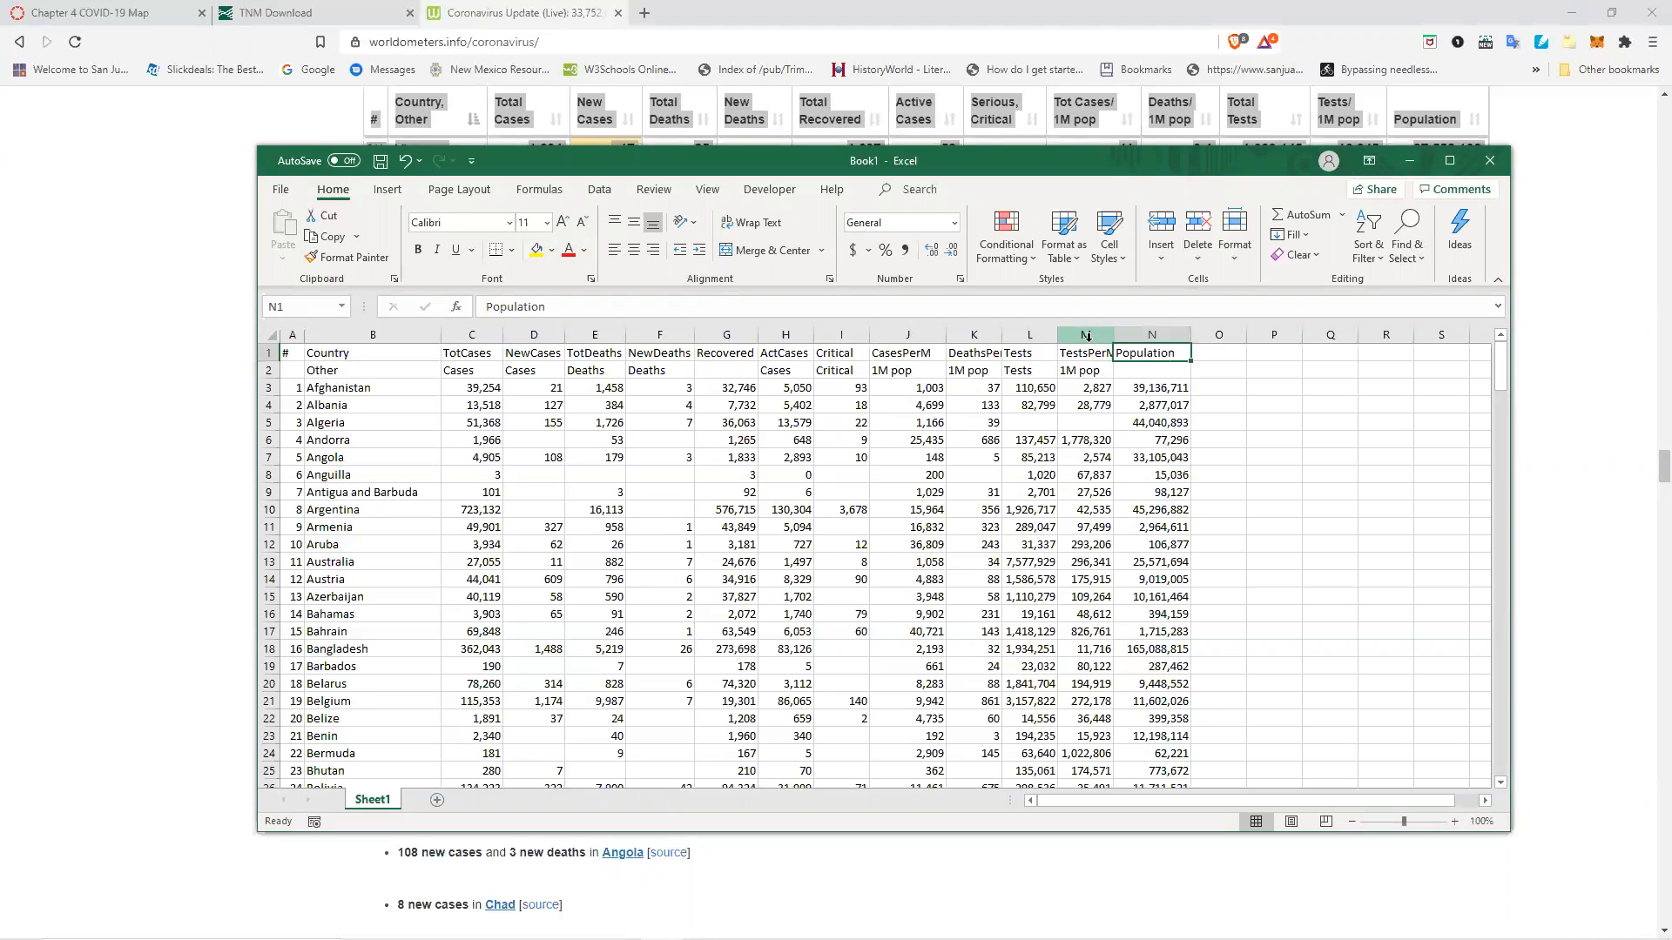
pyautogui.press('Return')
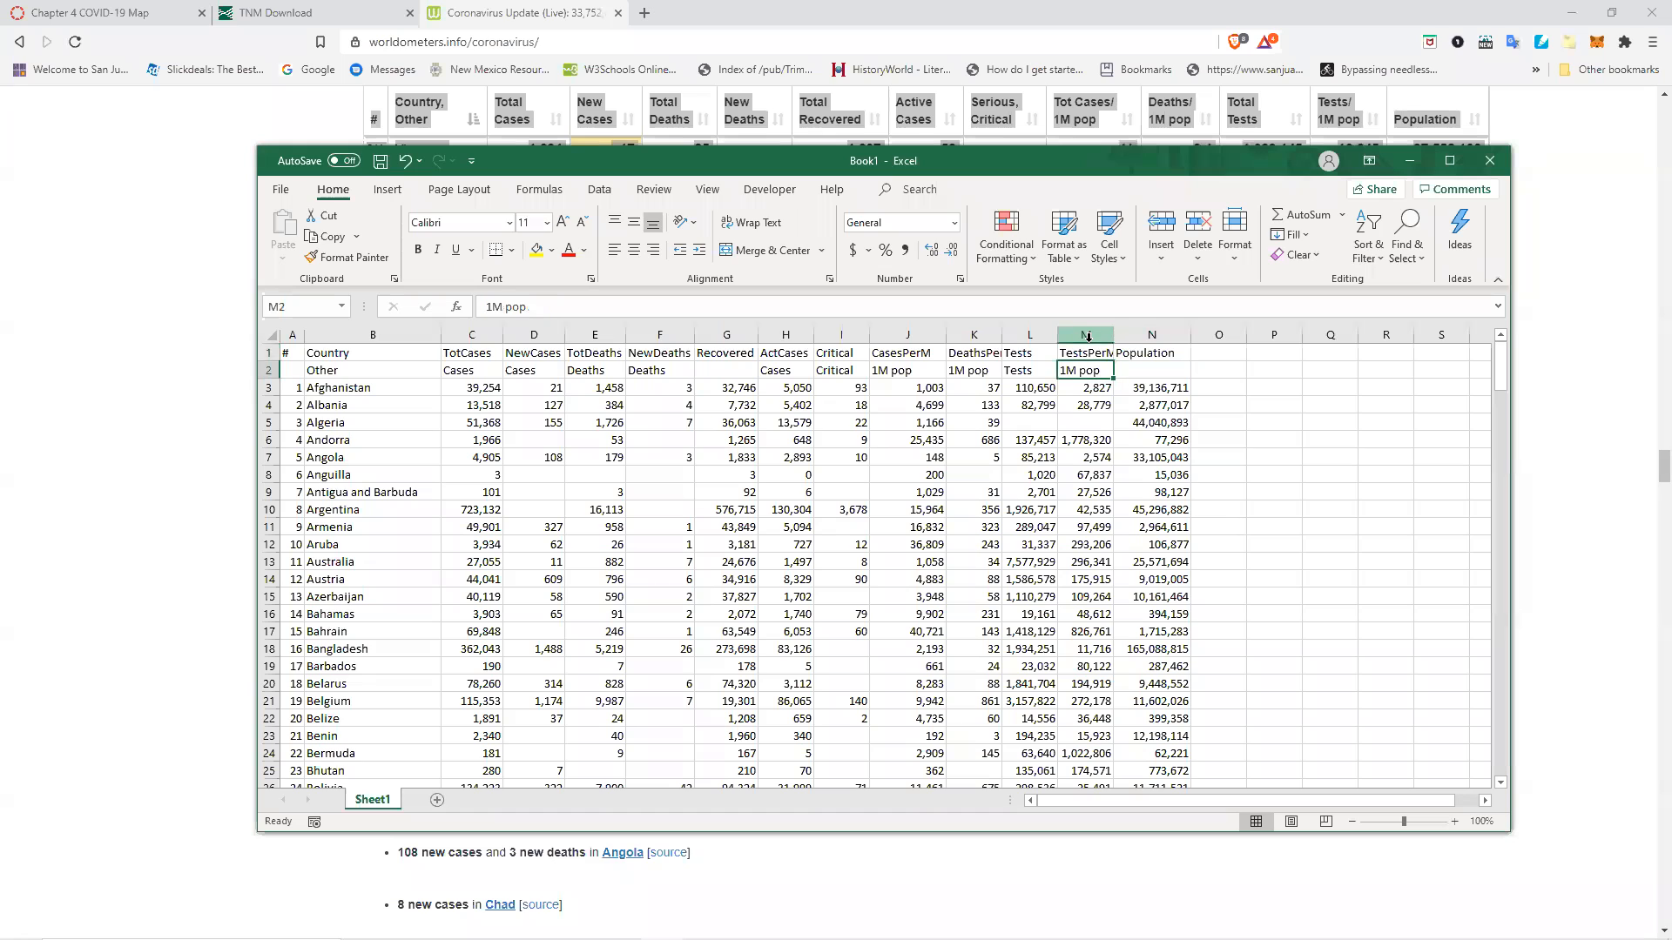
# Set the A1 header to Rank.
pyautogui.click(290, 350)
pyautogui.write('Rank')
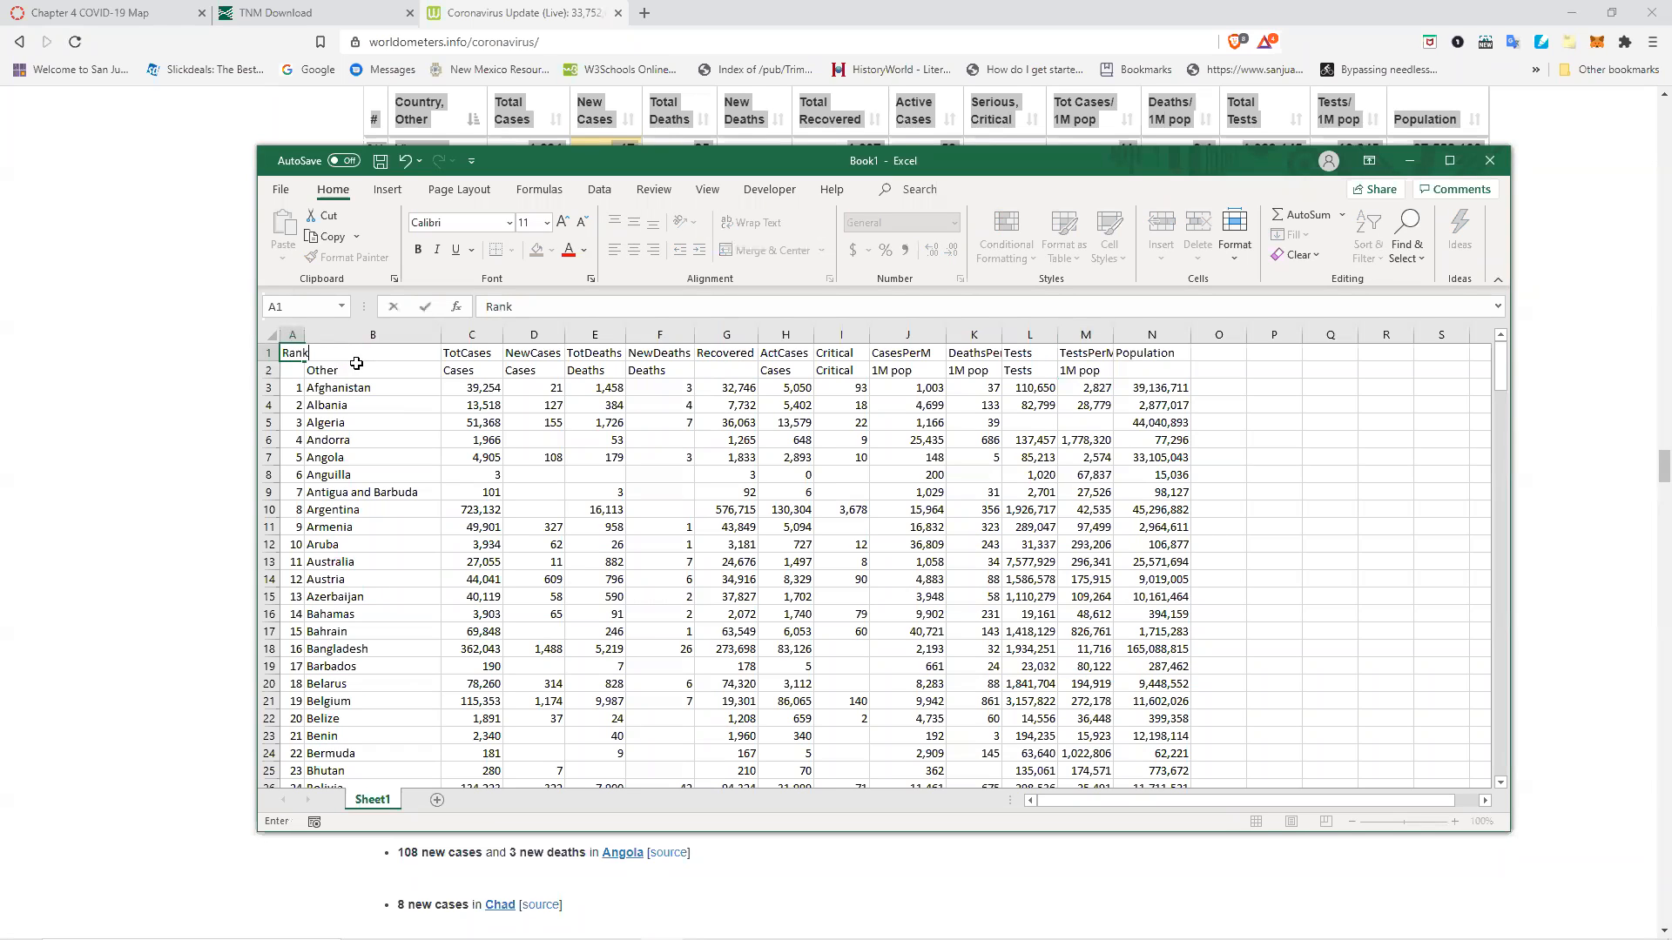
pyautogui.press('Return')
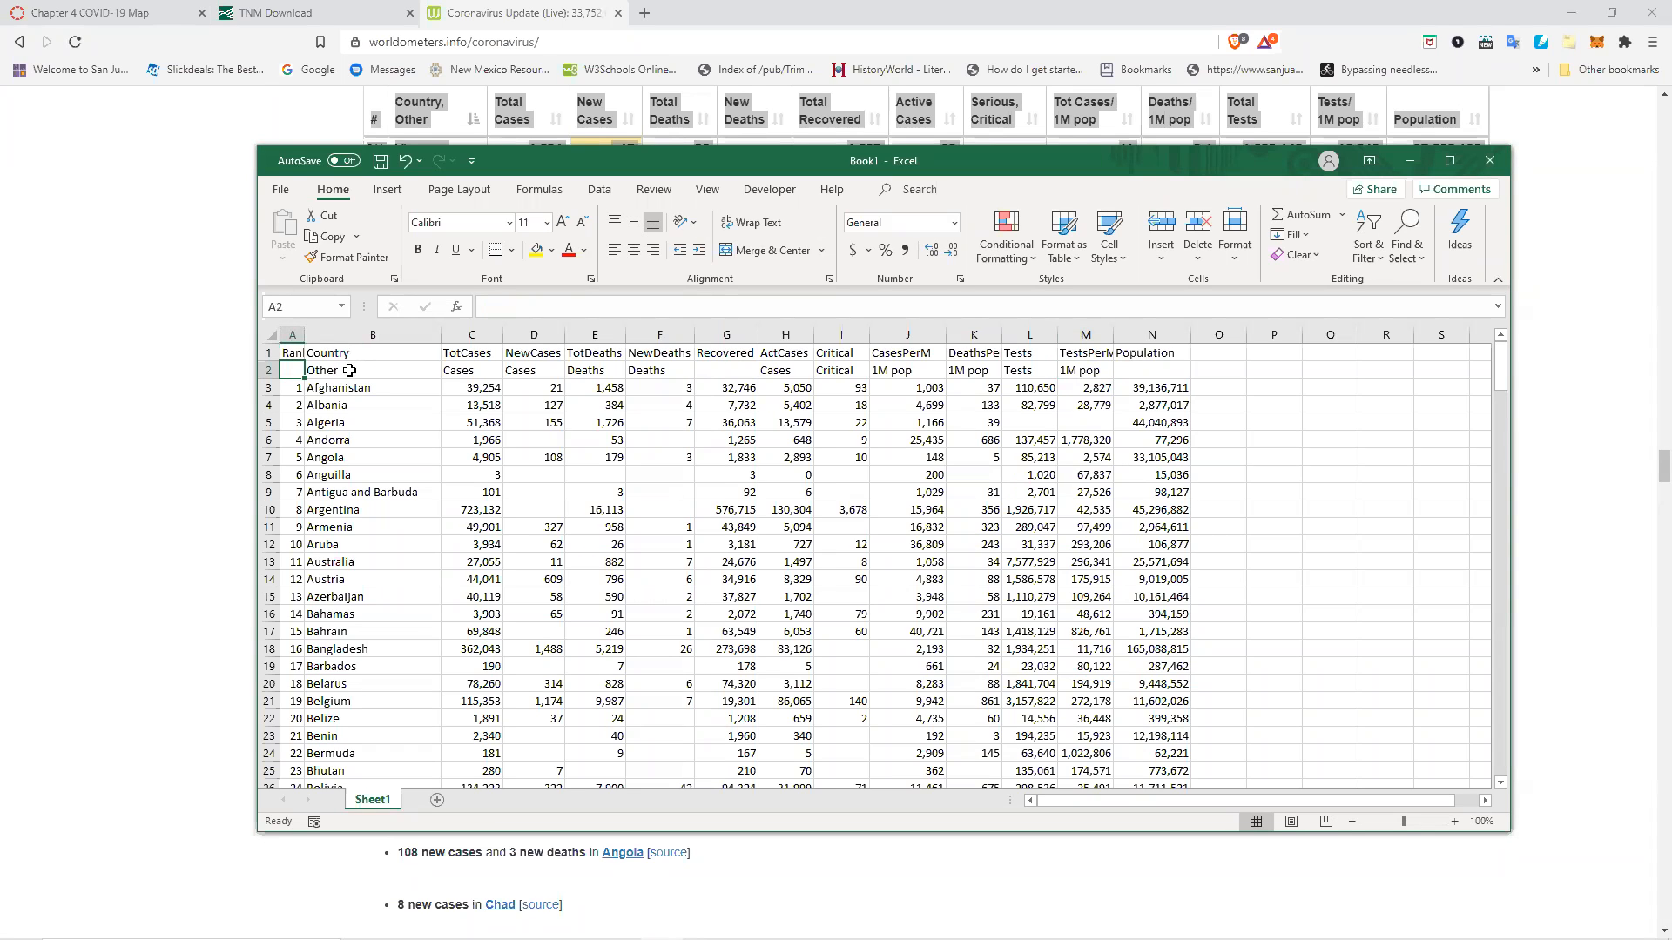
# Autofit the widths of column A and columns J through N to their contents.
pyautogui.doubleClick(304, 334)
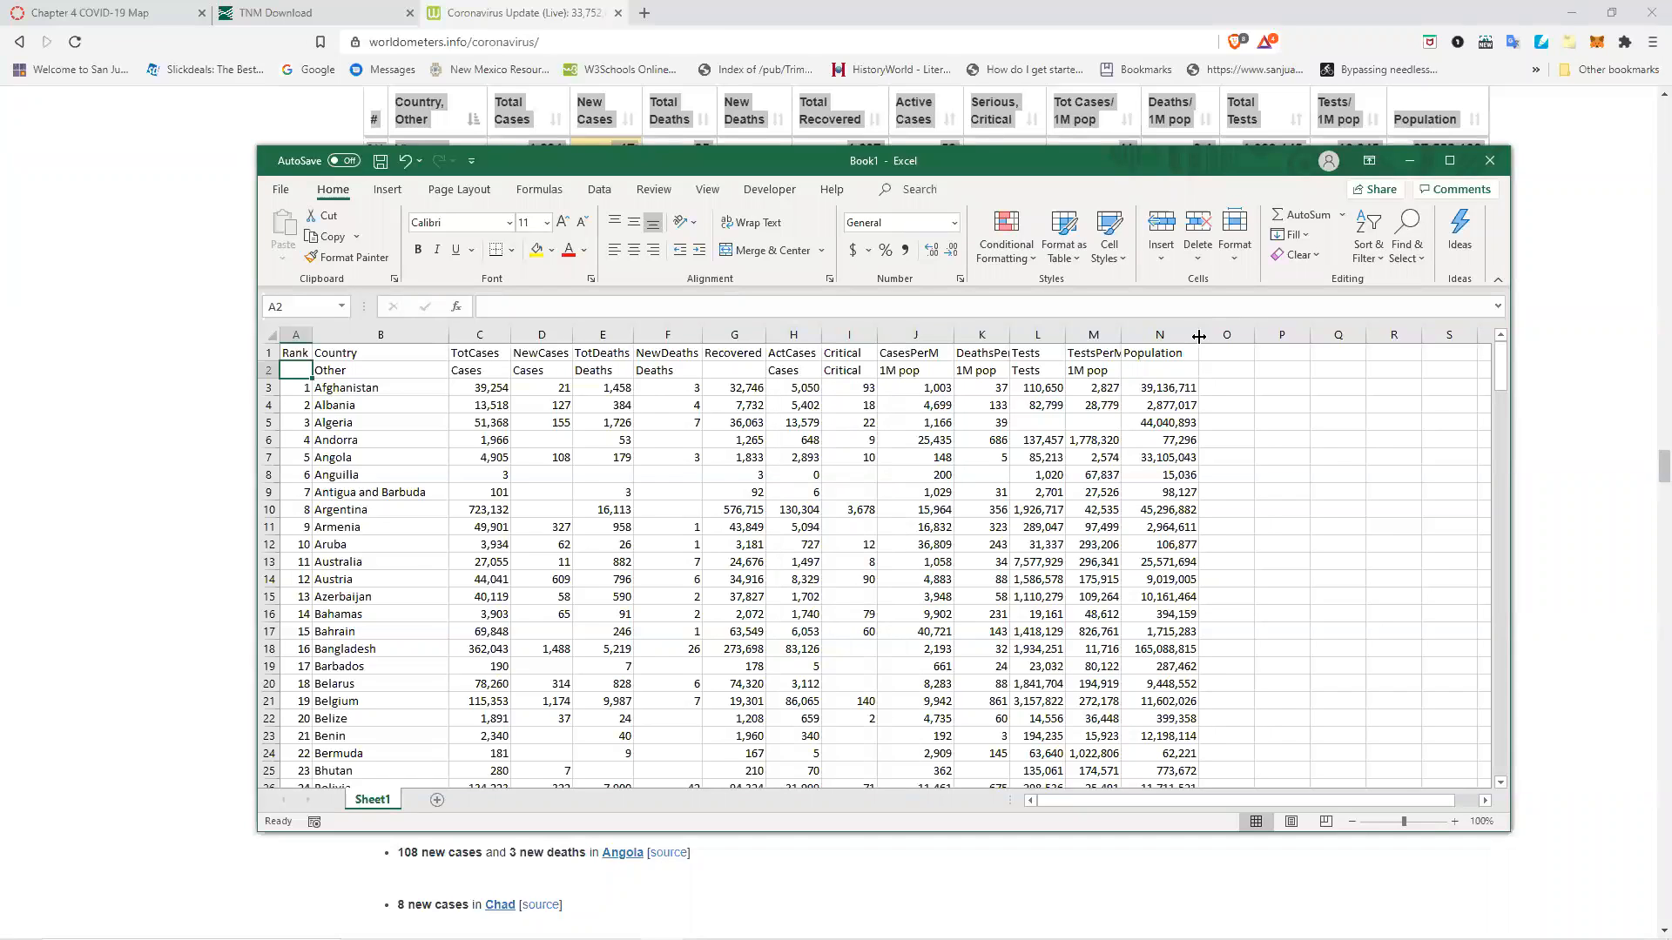
pyautogui.moveTo(1199, 337); pyautogui.dragTo(1309, 342)
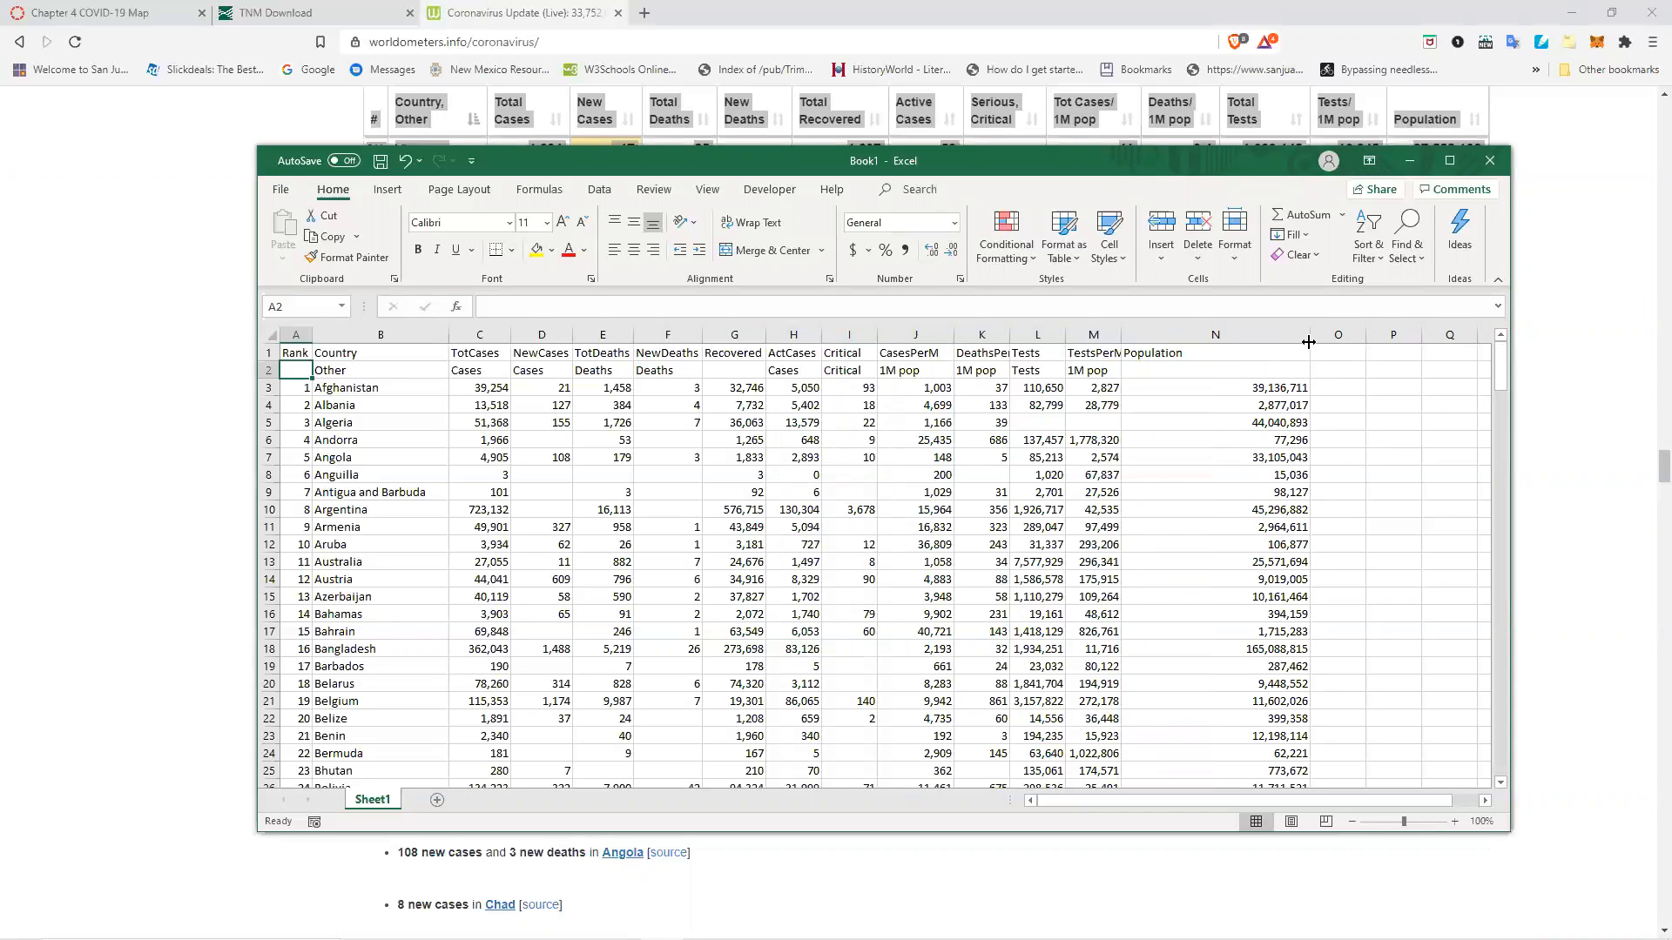
pyautogui.moveTo(1309, 343); pyautogui.dragTo(1208, 327)
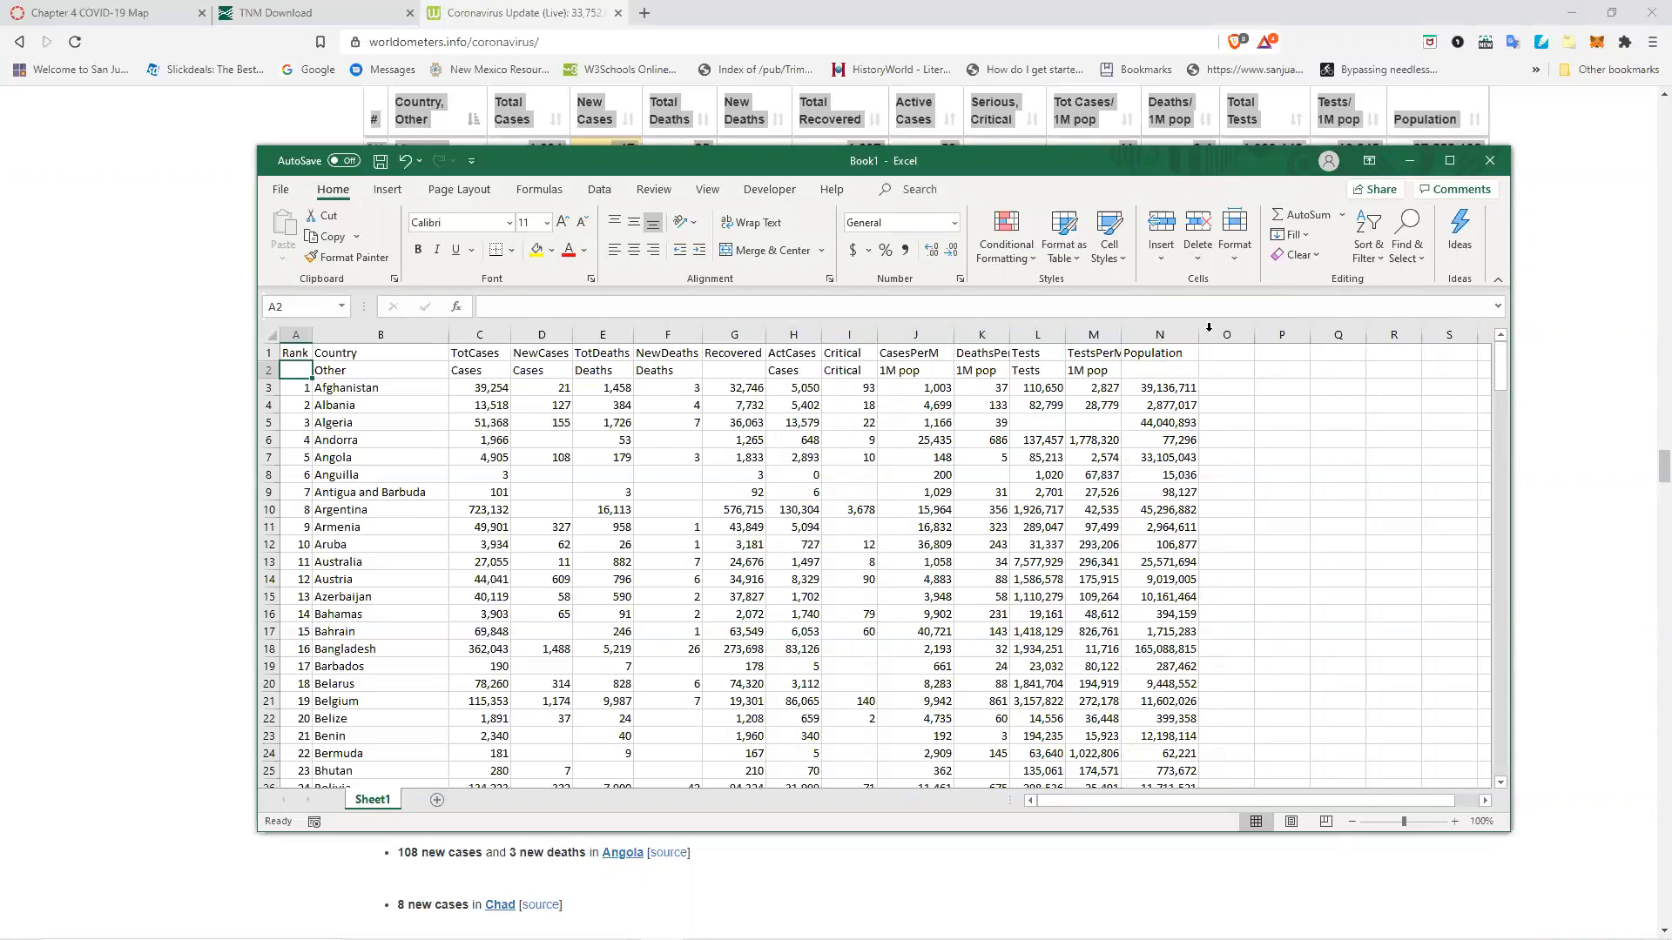
pyautogui.doubleClick(1122, 336)
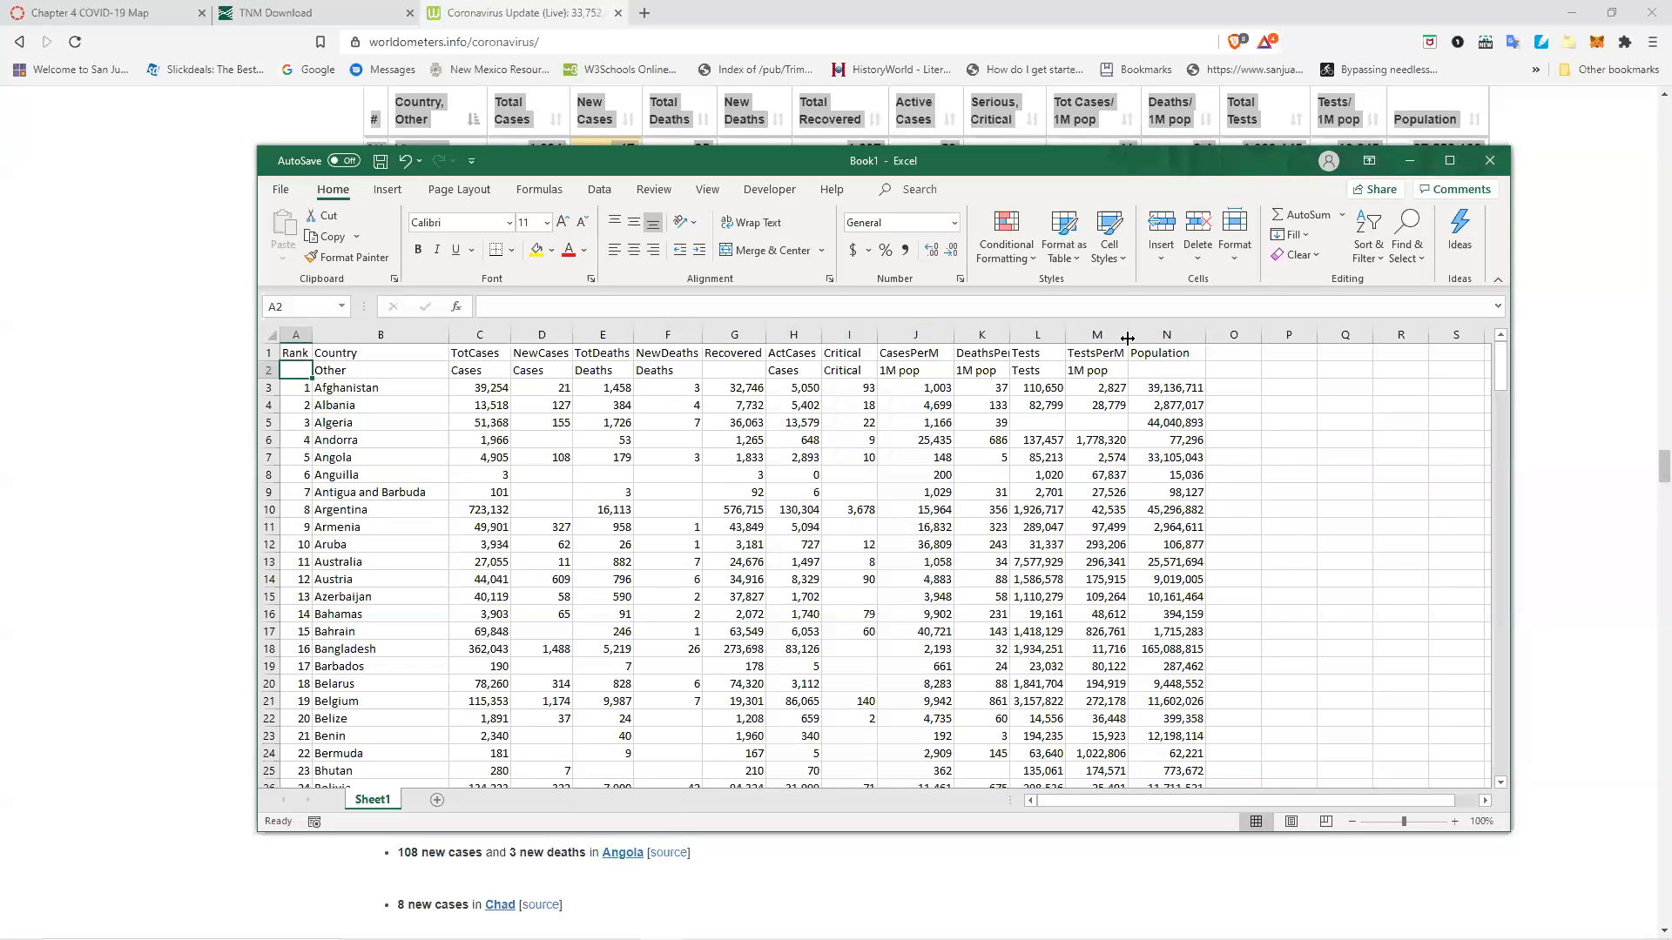
pyautogui.doubleClick(1009, 335)
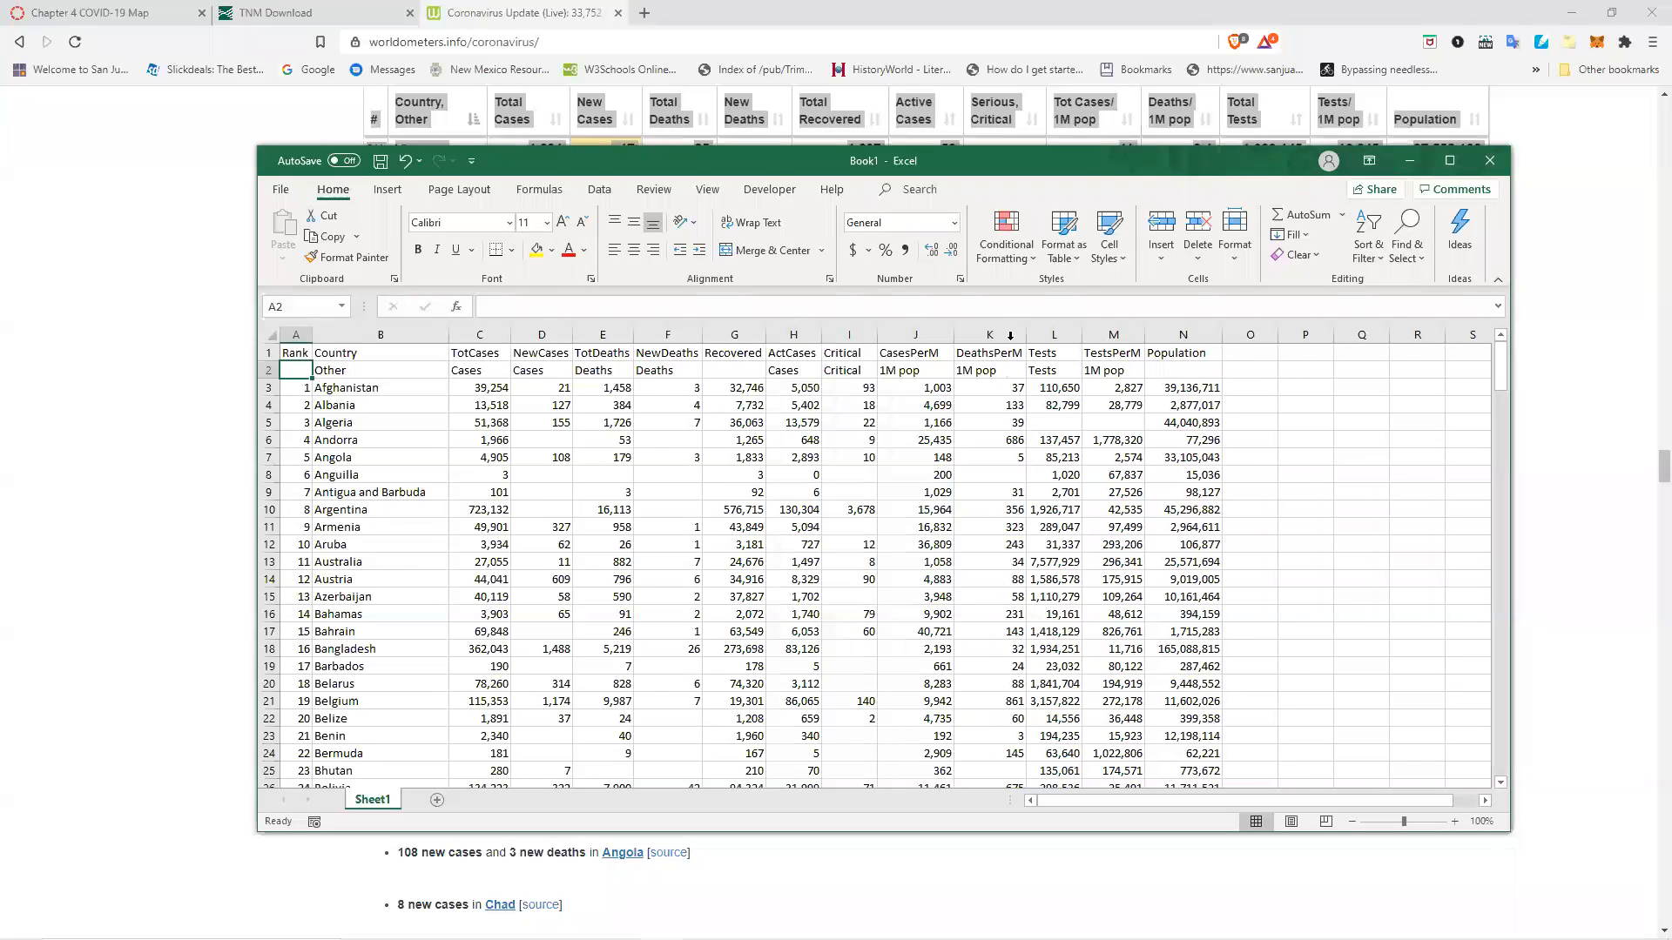
pyautogui.doubleClick(953, 335)
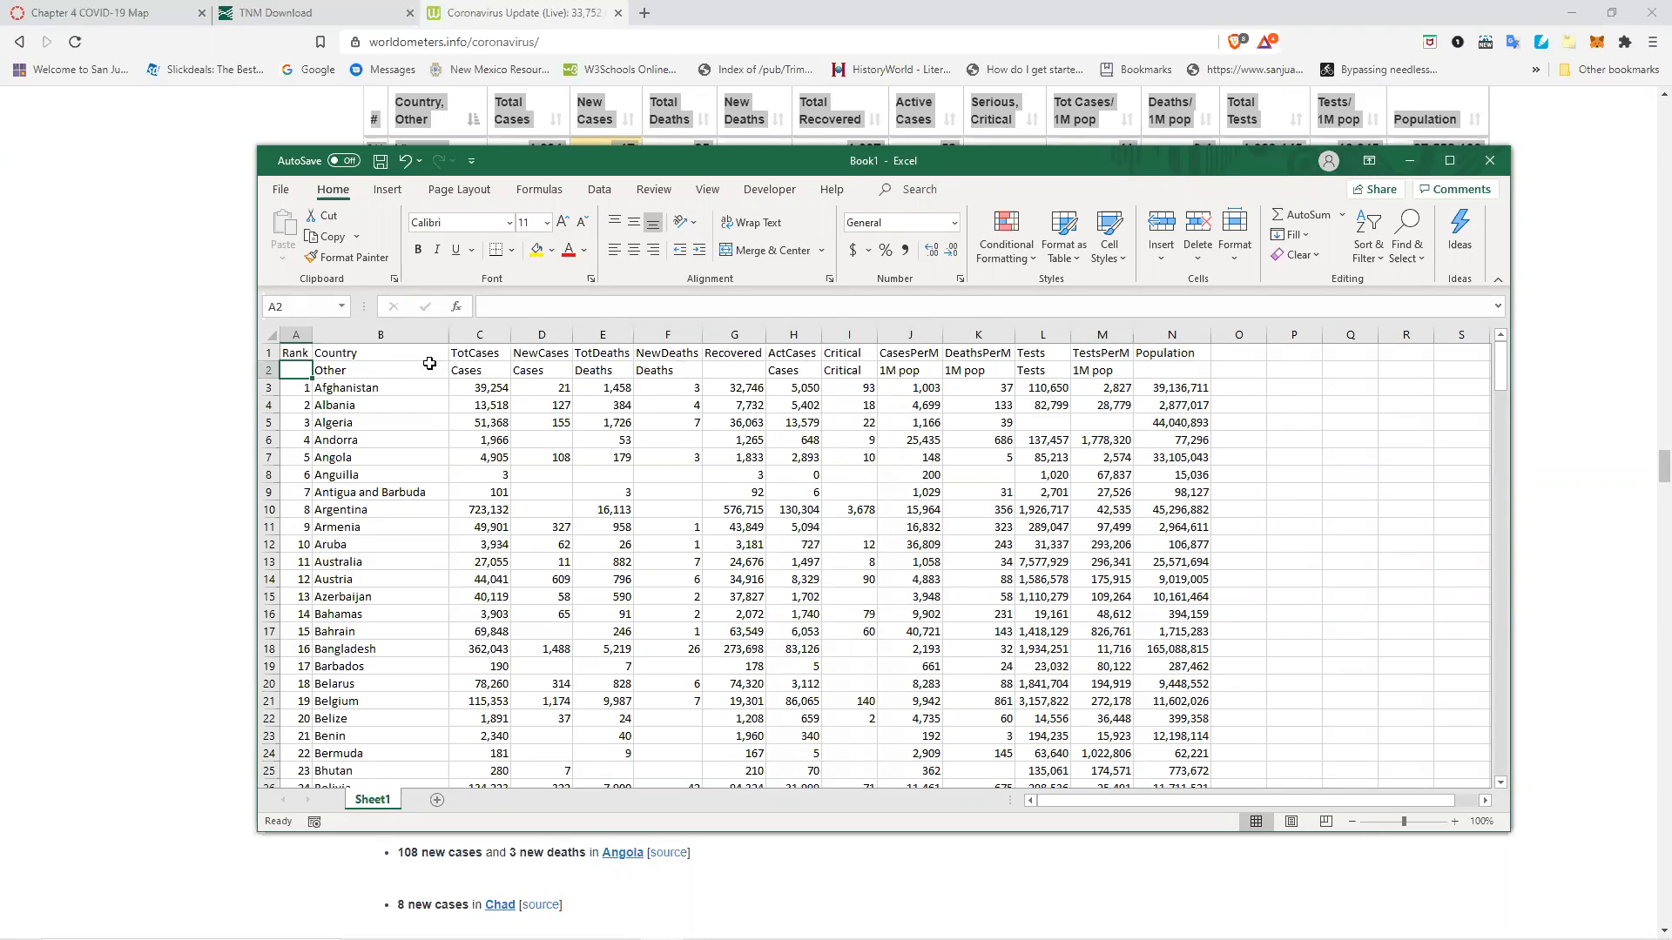
# Delete row 2 holding the leftover second-row header text.
pyautogui.rightClick(262, 370)
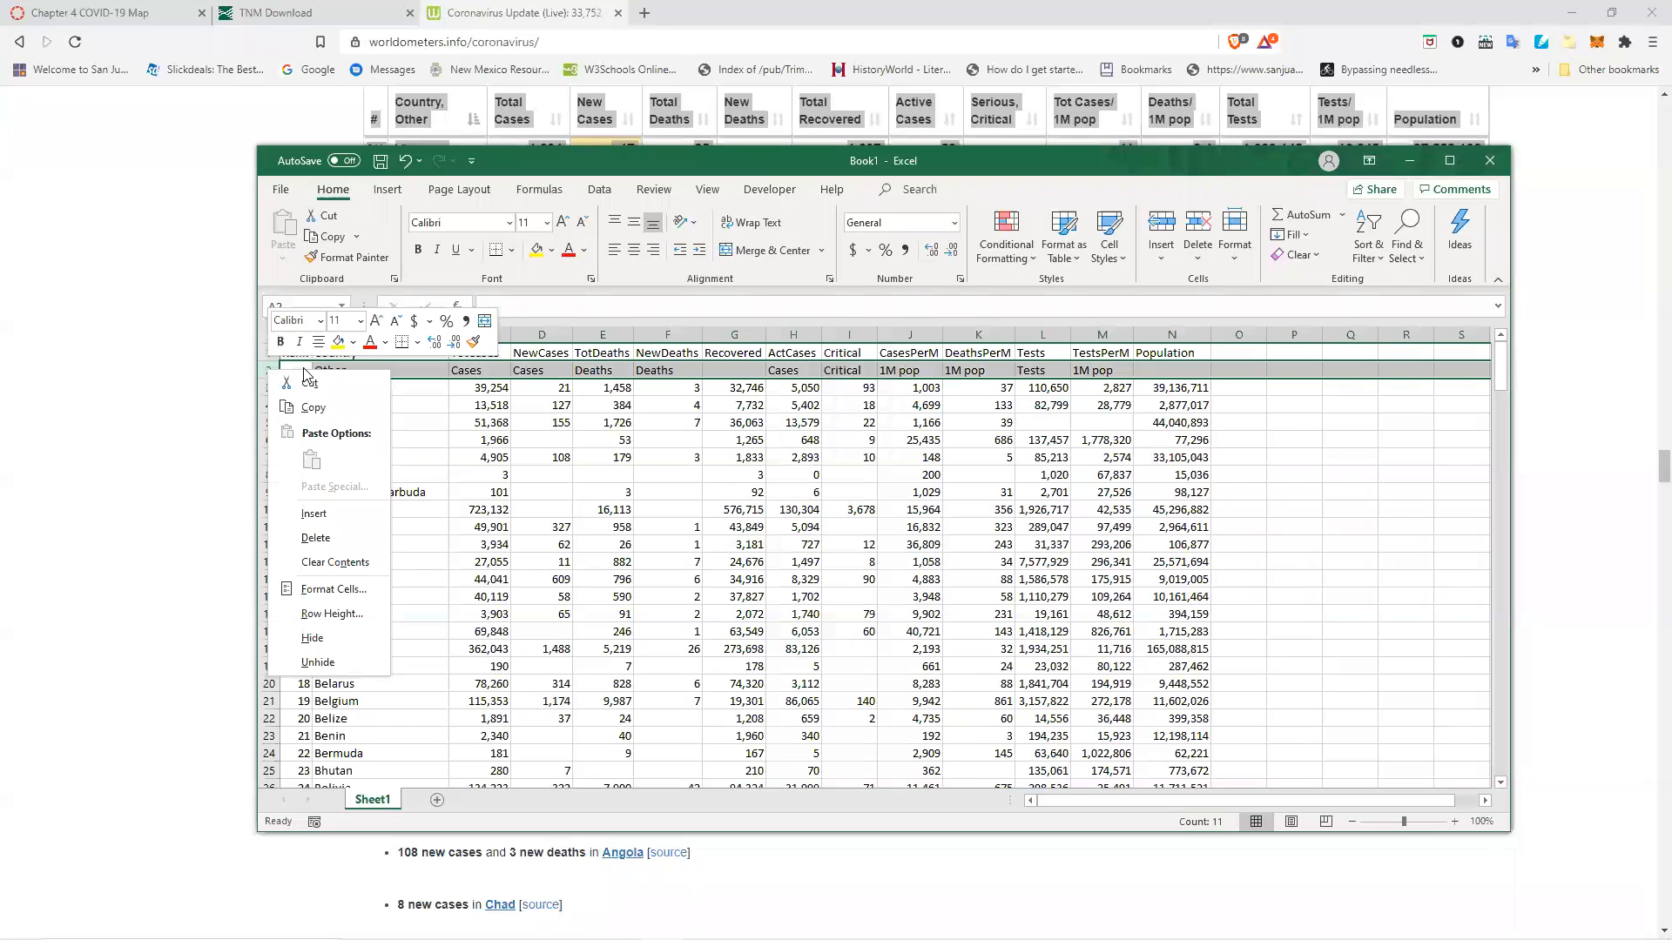
pyautogui.click(333, 536)
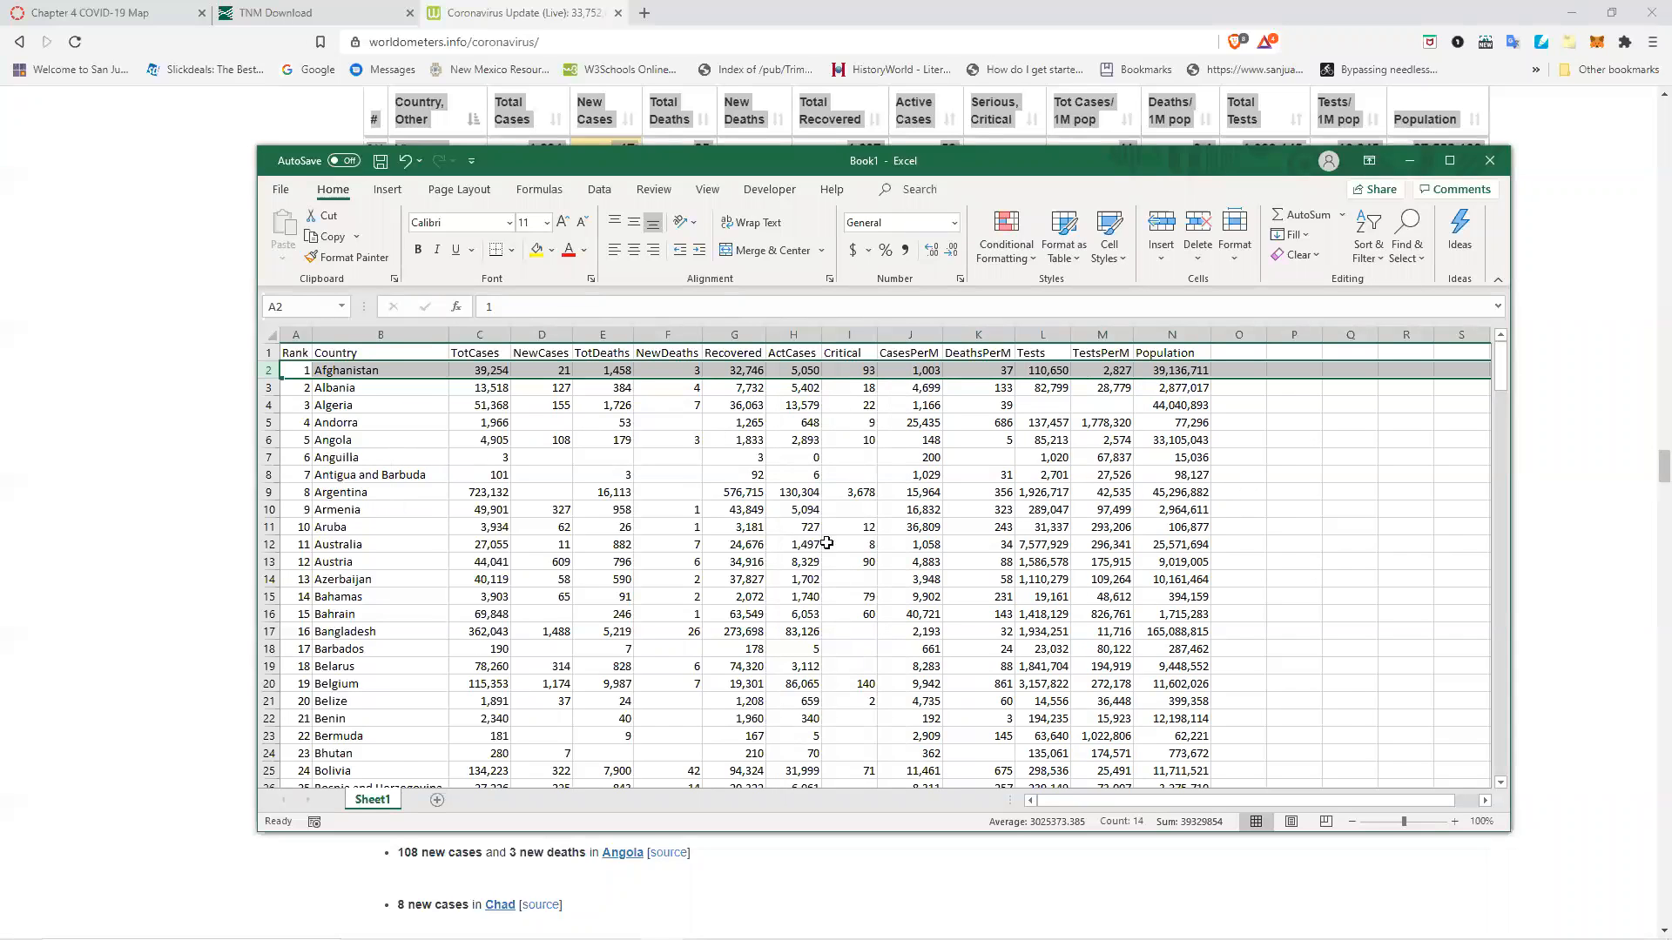
# Maximize the window and scroll through the cleaned table to review the data.
pyautogui.click(1450, 160)
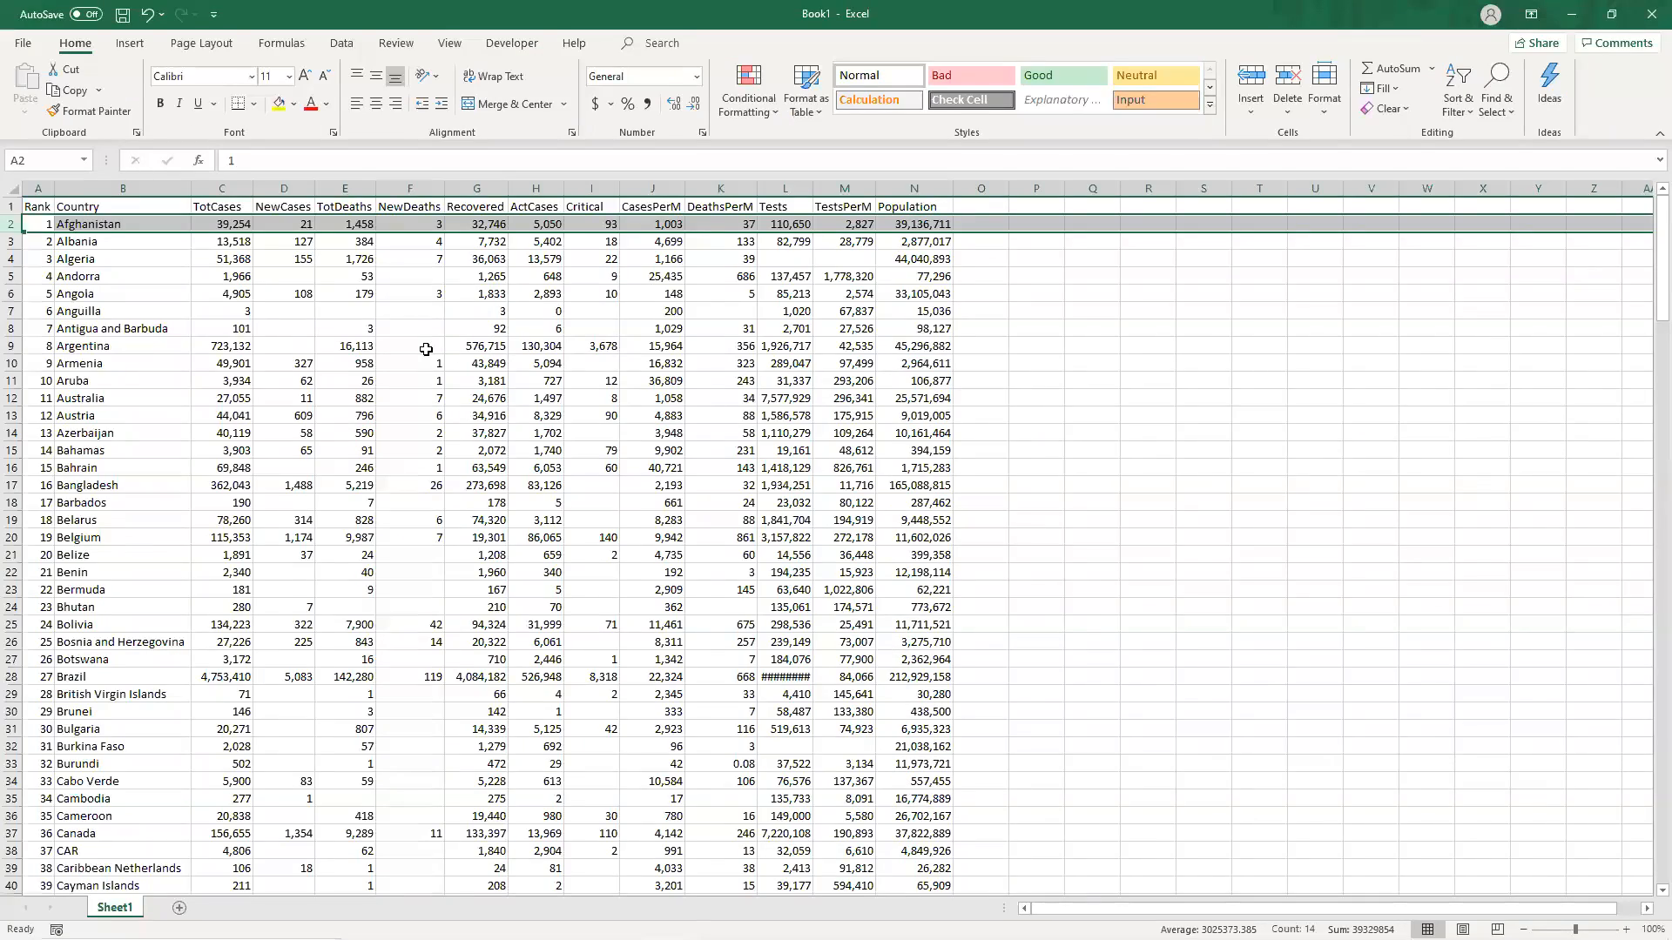
pyautogui.scroll(-11, 426, 349)
pyautogui.scroll(-20, 426, 349)
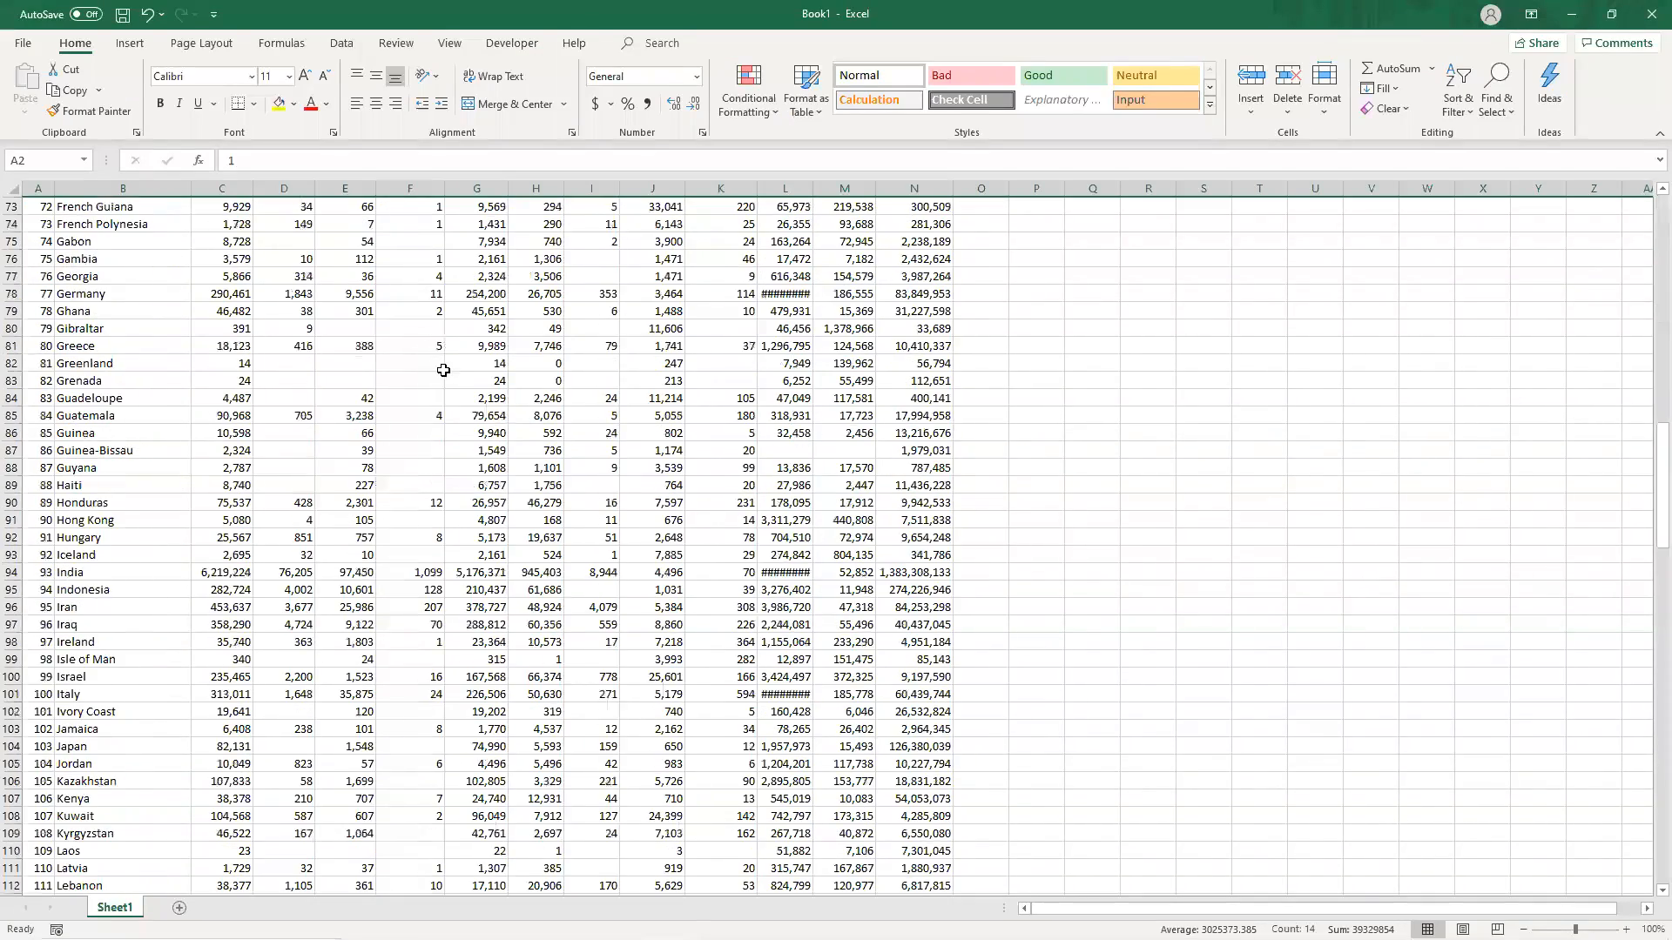
pyautogui.scroll(20, 455, 377)
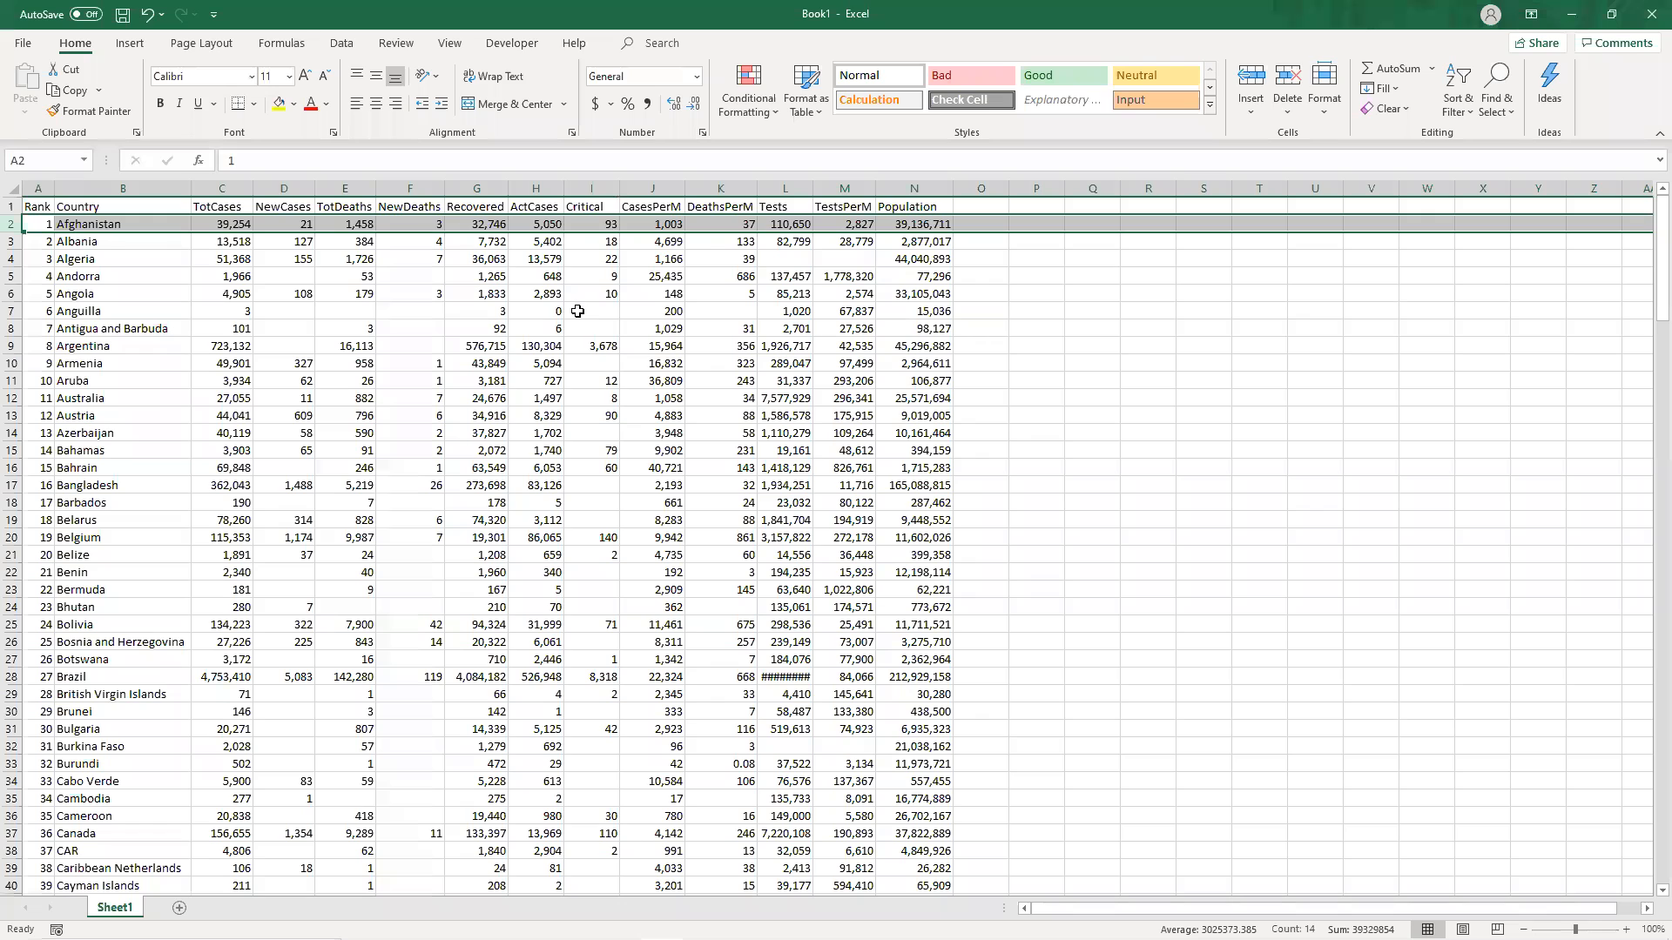
pyautogui.click(578, 311)
pyautogui.click(412, 311)
pyautogui.click(421, 324)
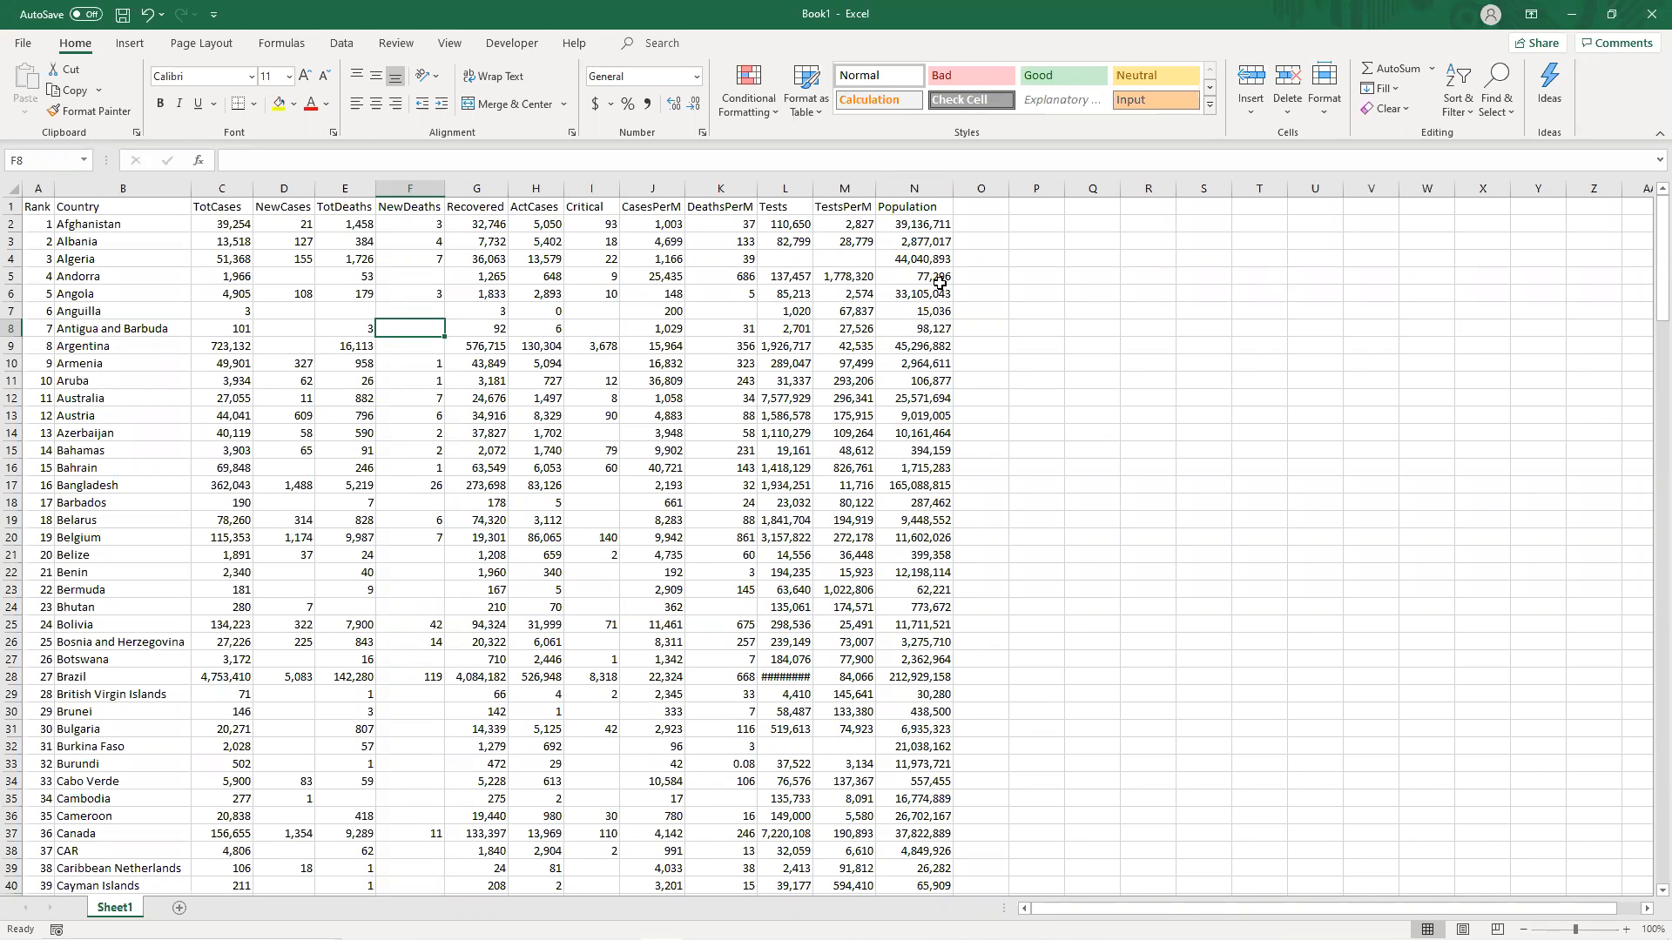
# Start saving the workbook, choosing the ArcGIS folder under Documents and opening more save options.
pyautogui.click(123, 15)
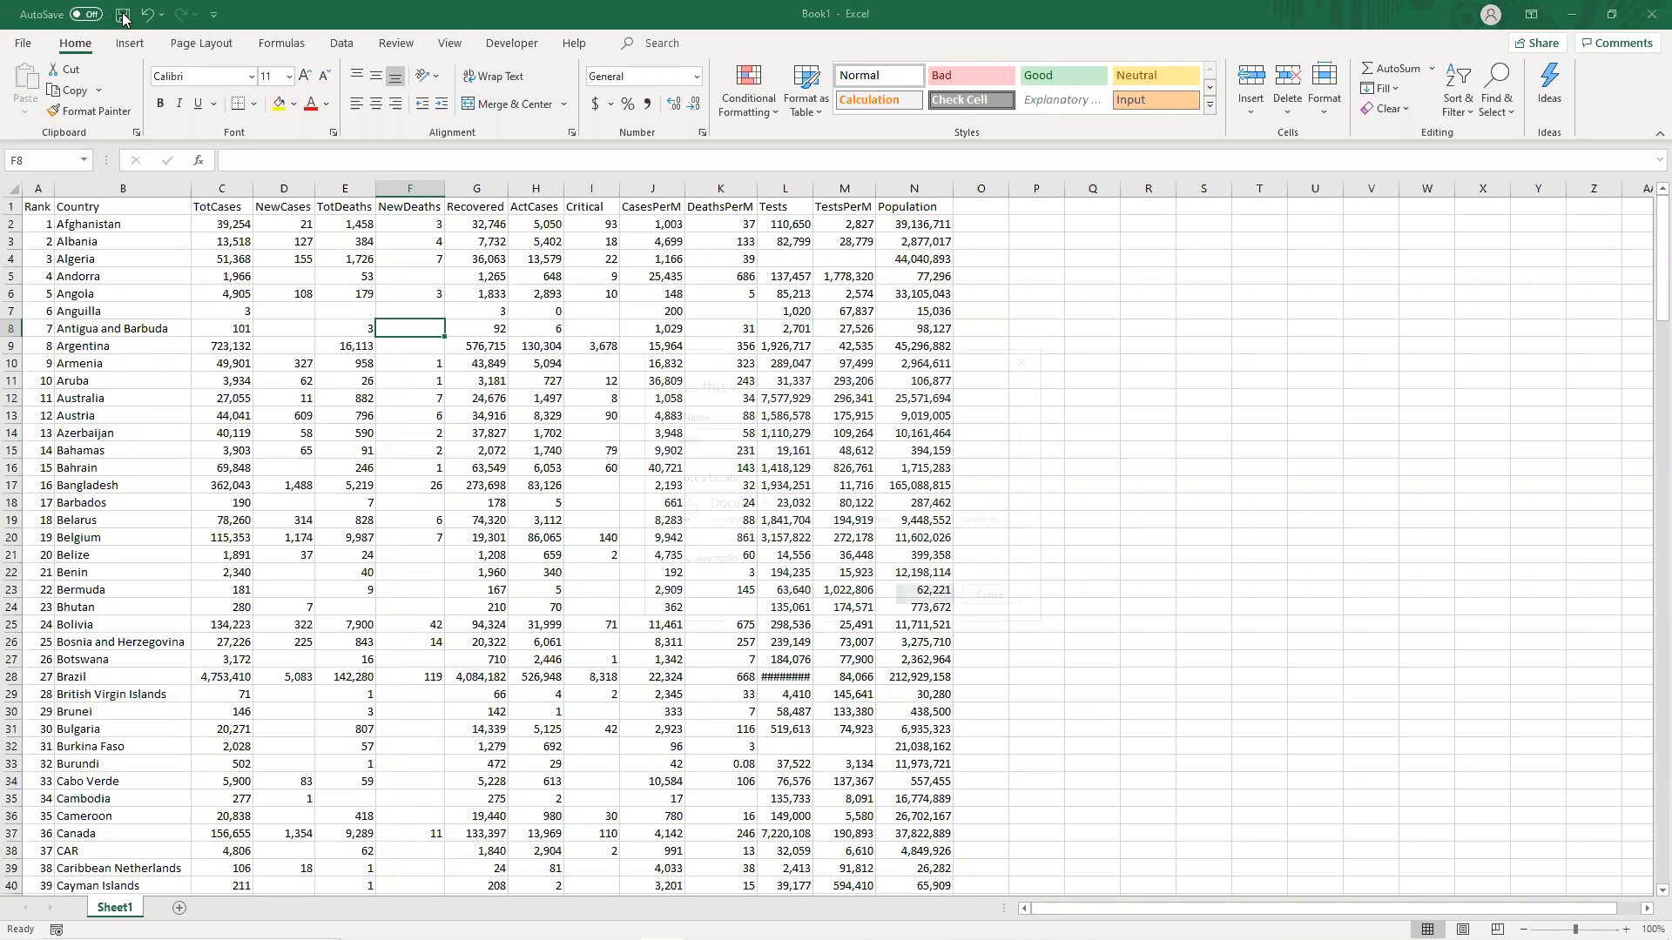
pyautogui.click(818, 505)
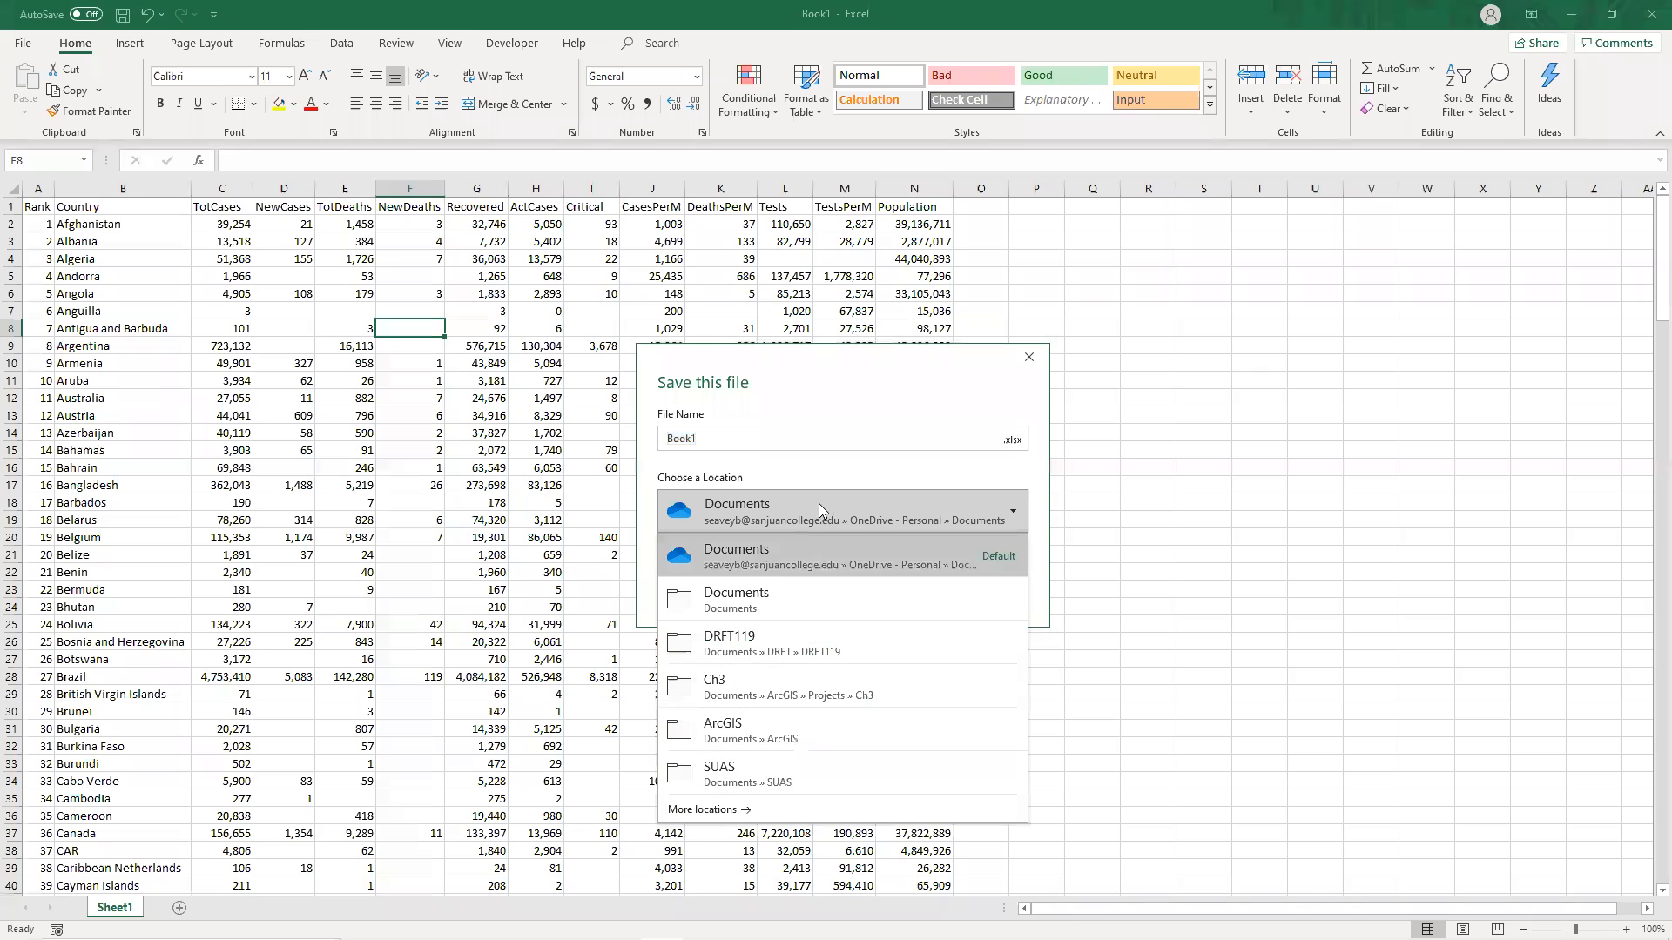
pyautogui.click(795, 604)
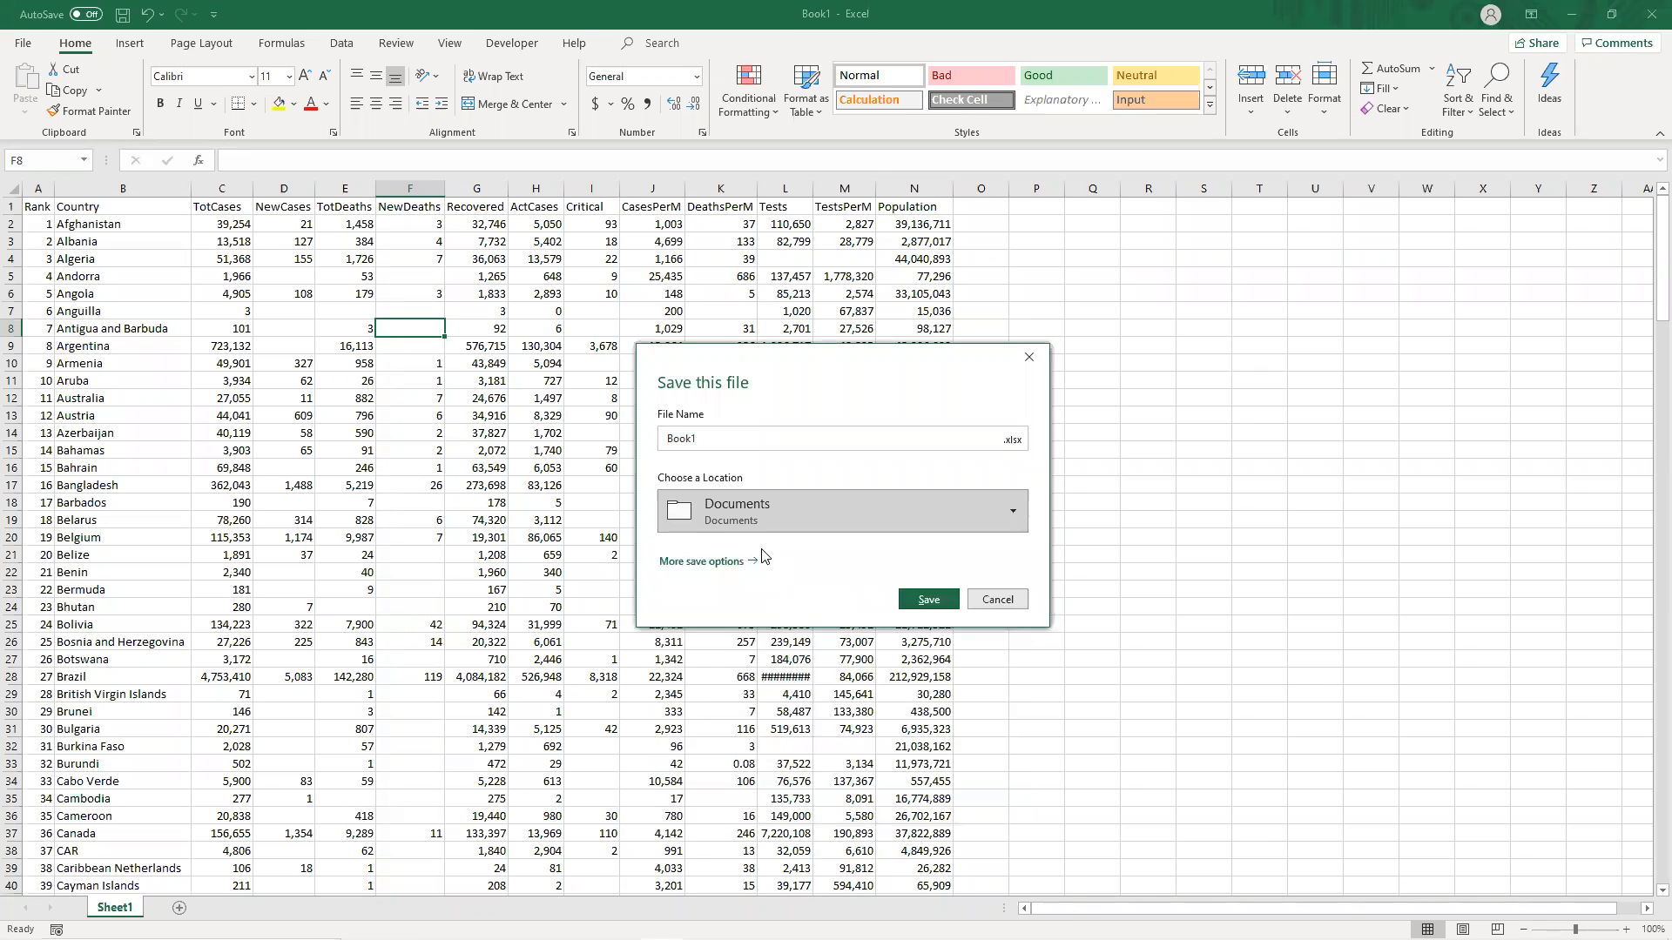
pyautogui.click(777, 514)
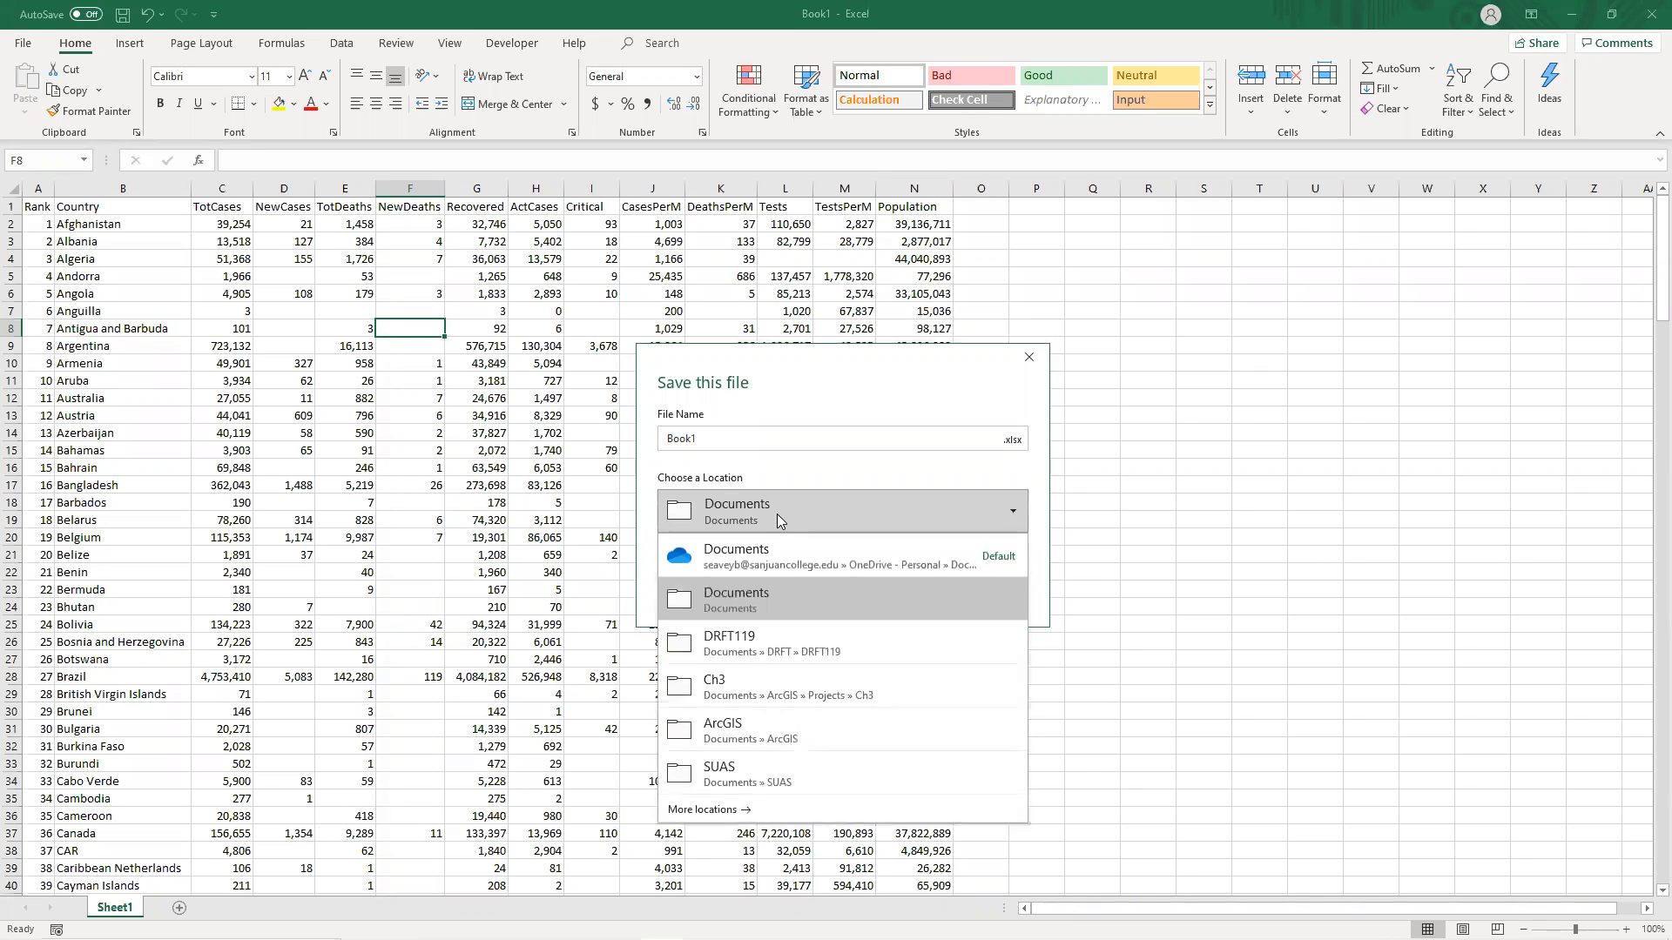
pyautogui.click(768, 719)
pyautogui.click(745, 562)
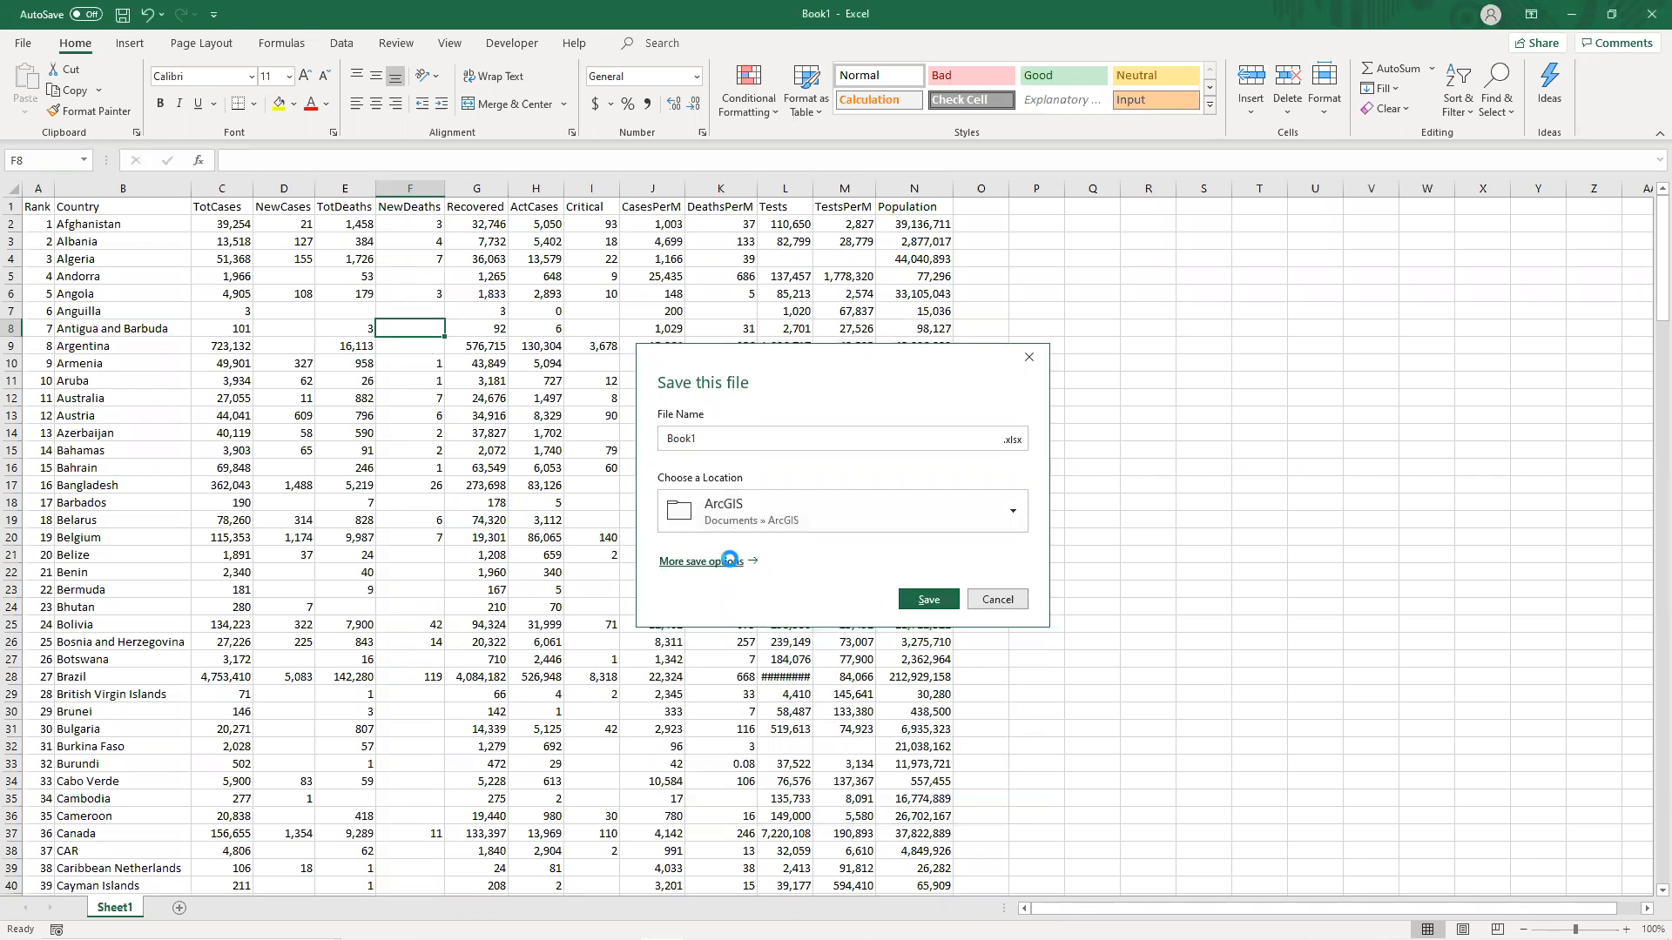
# Save the workbook as CV19data9_29_2020 in the Documents > ArcGIS > Projects > ch4 folder.
pyautogui.click(572, 298)
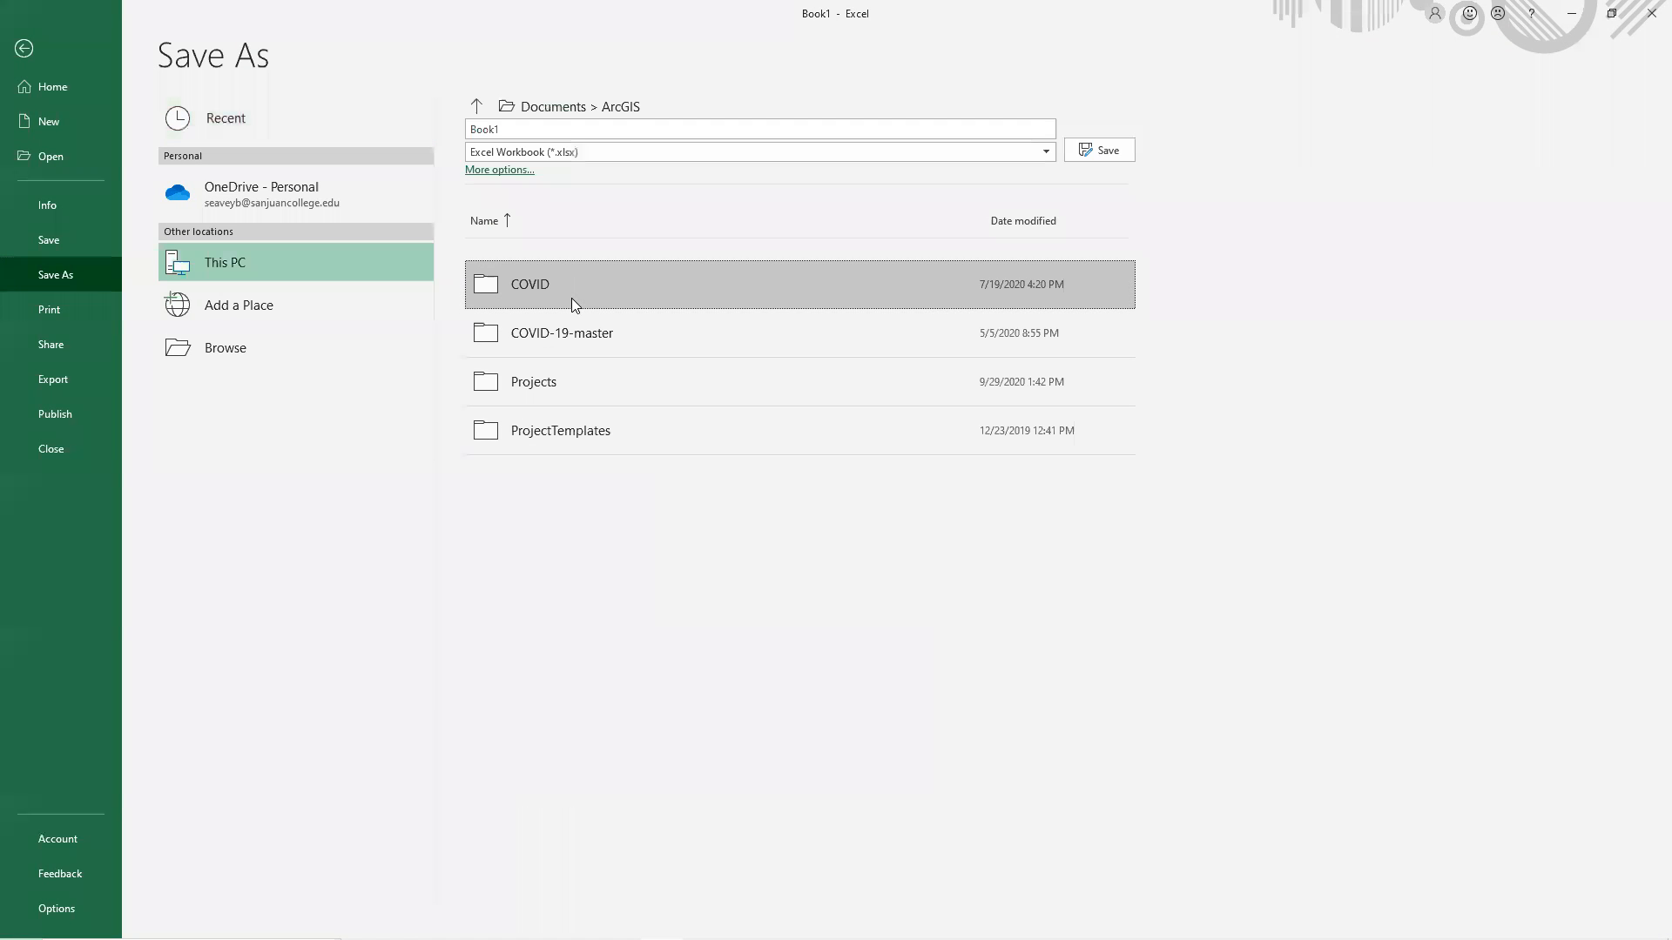
pyautogui.click(557, 381)
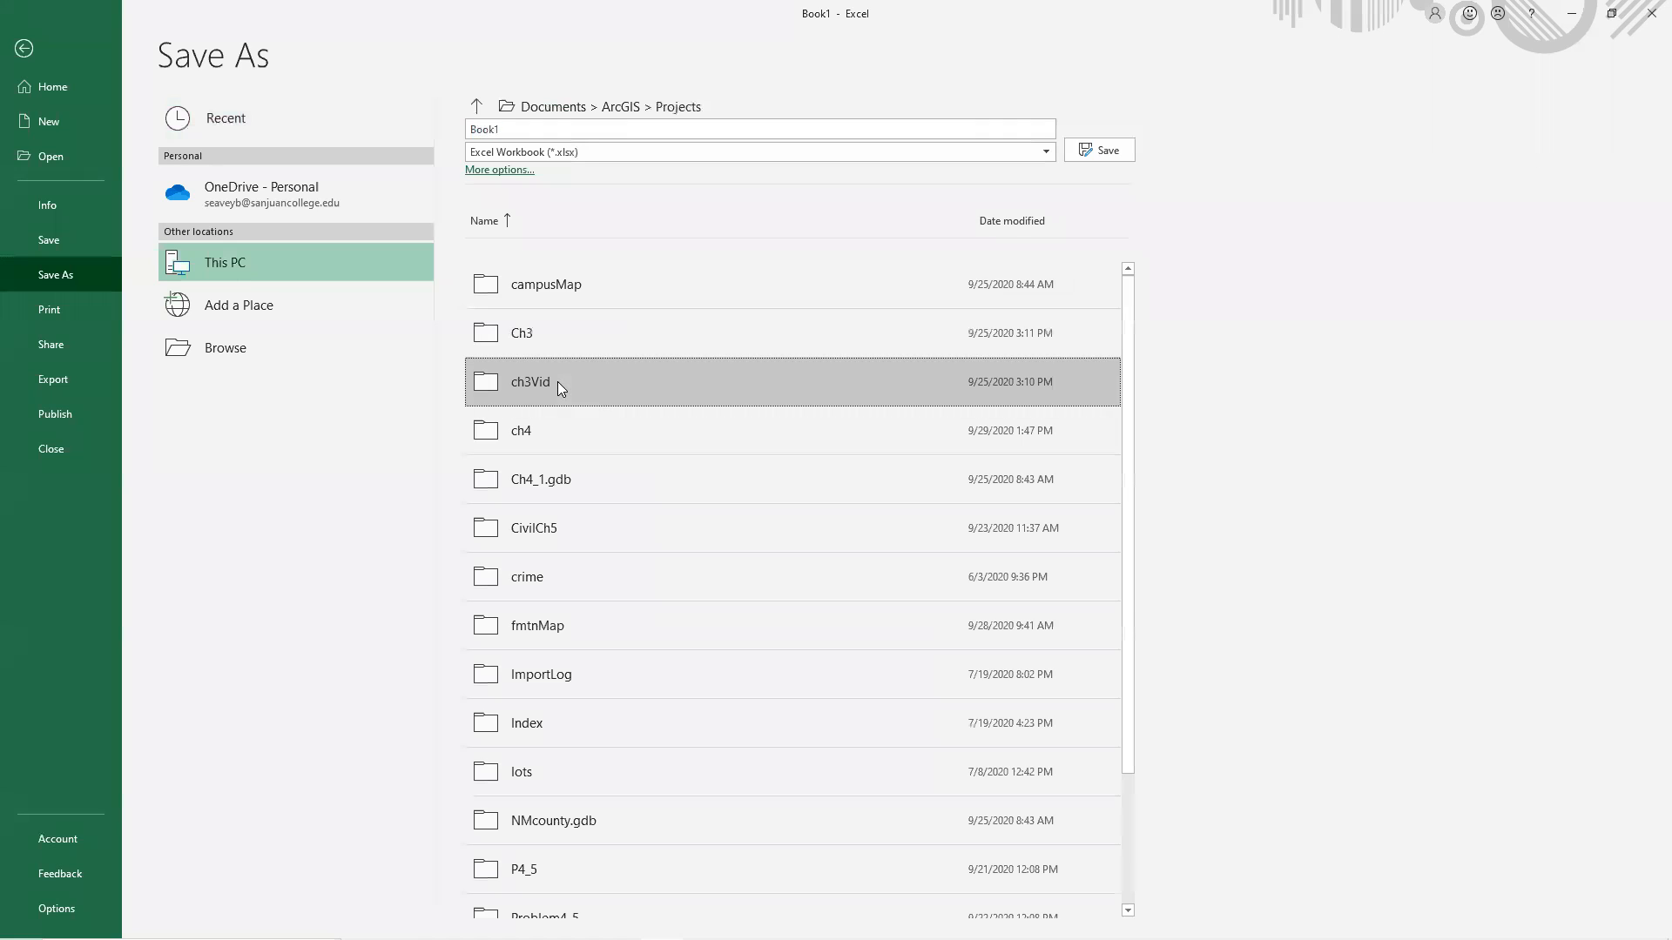
pyautogui.click(600, 444)
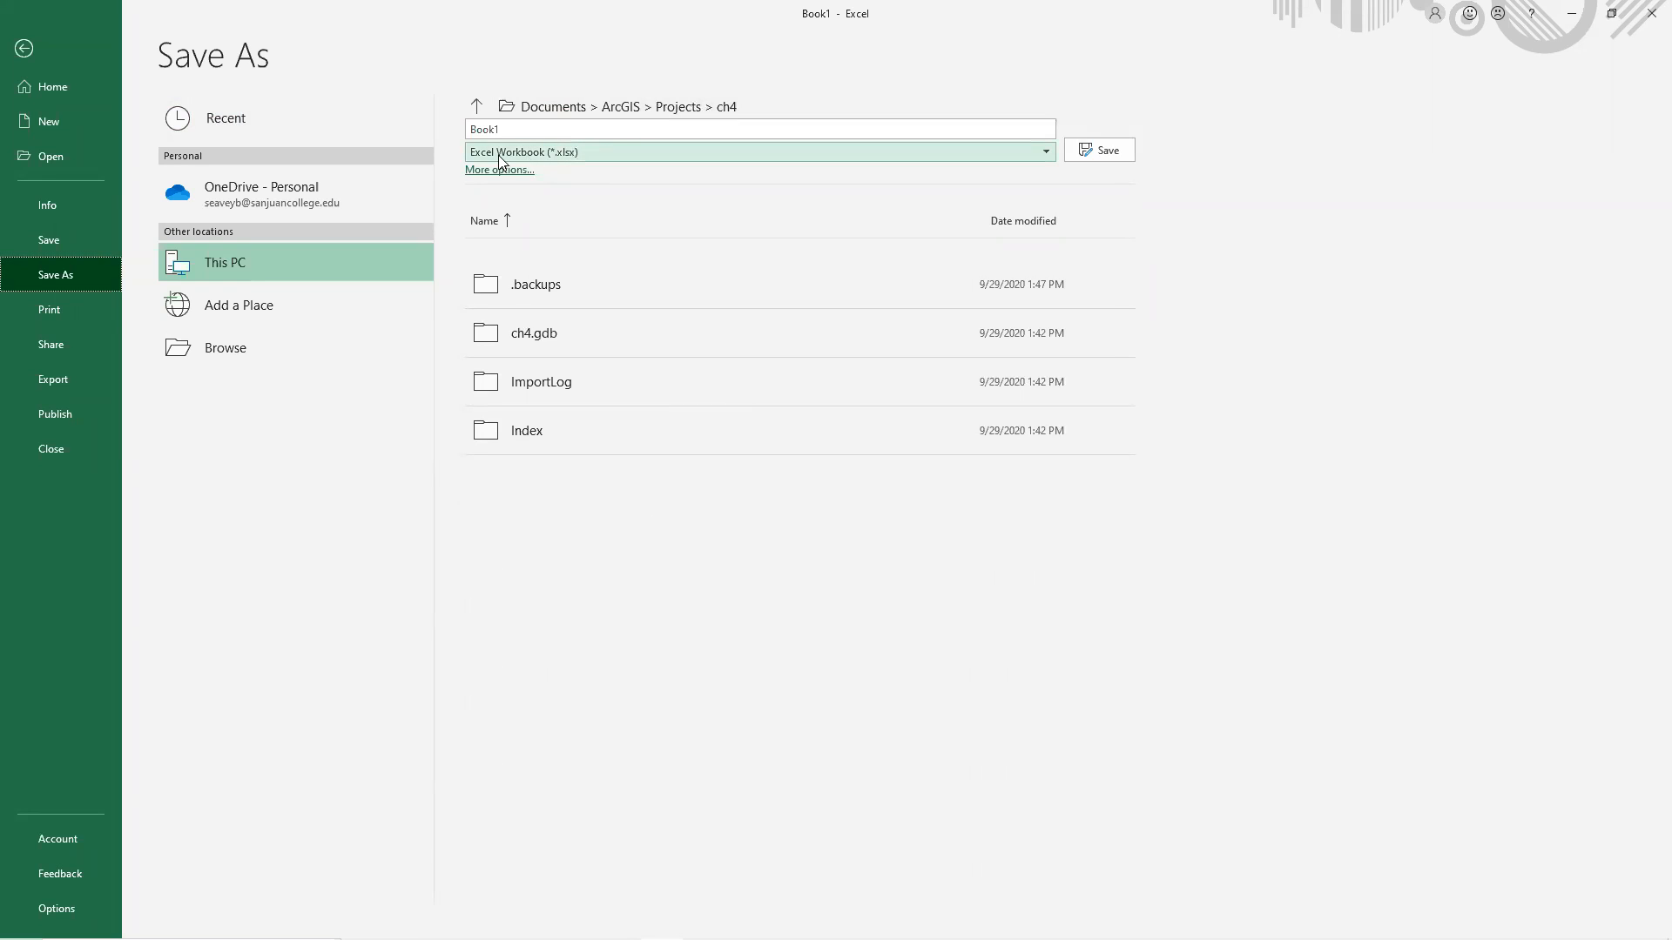
pyautogui.click(609, 131)
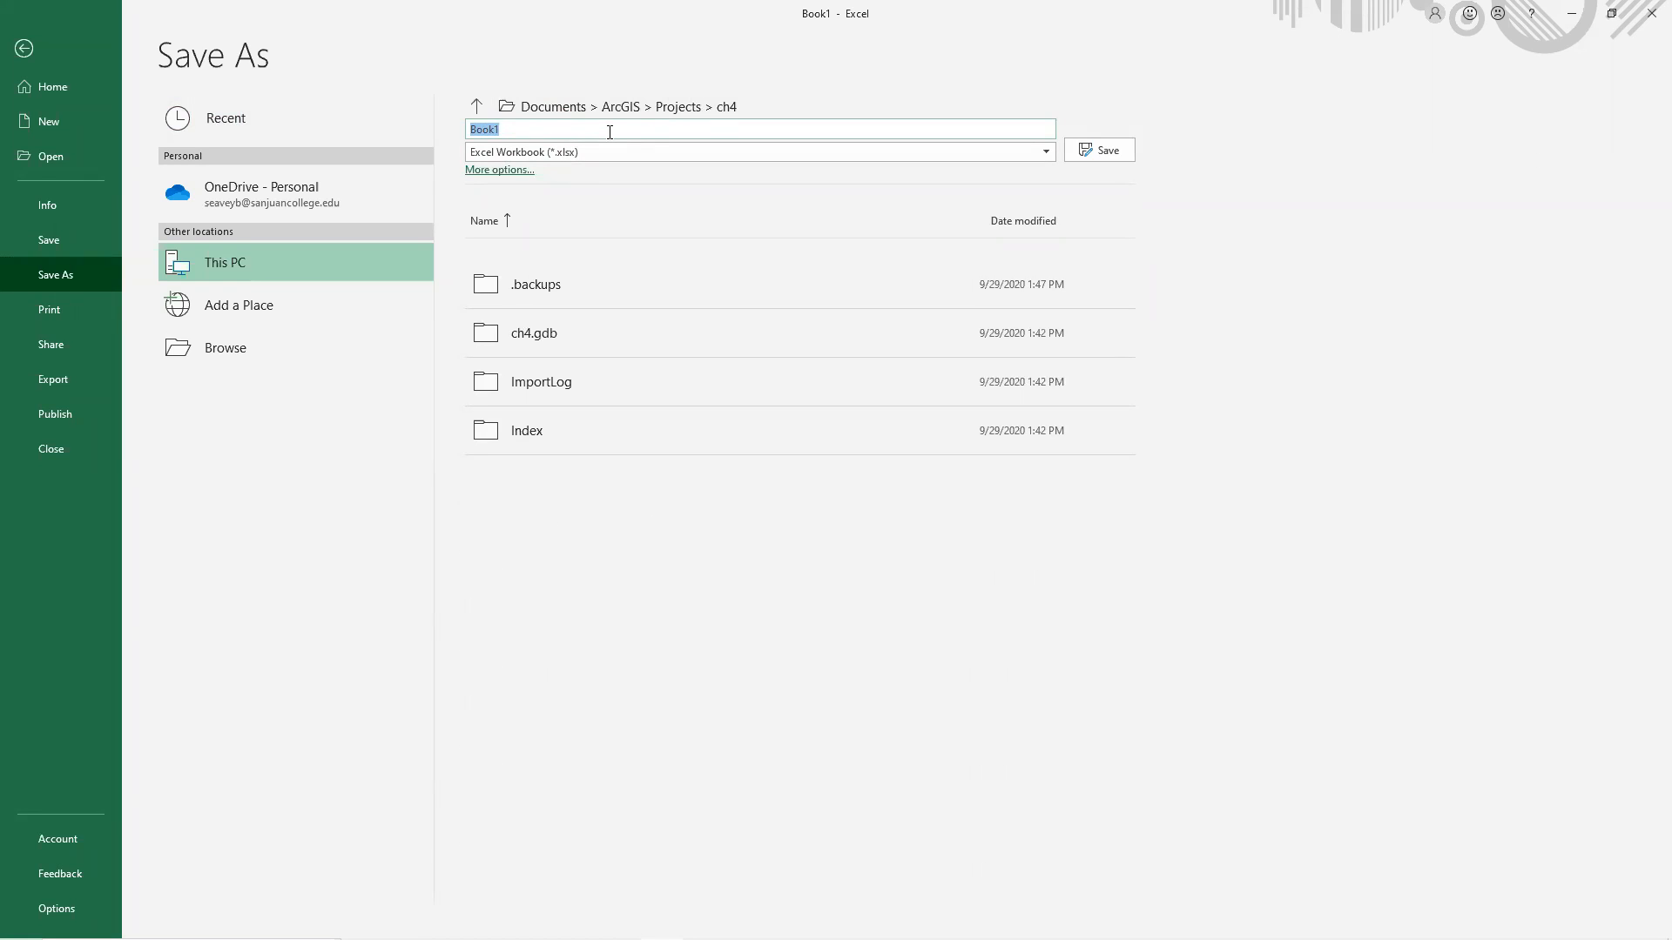
pyautogui.write('DV')
pyautogui.press('BackSpace')
pyautogui.write('CV19data9_2')
pyautogui.moveTo(1550, 938)
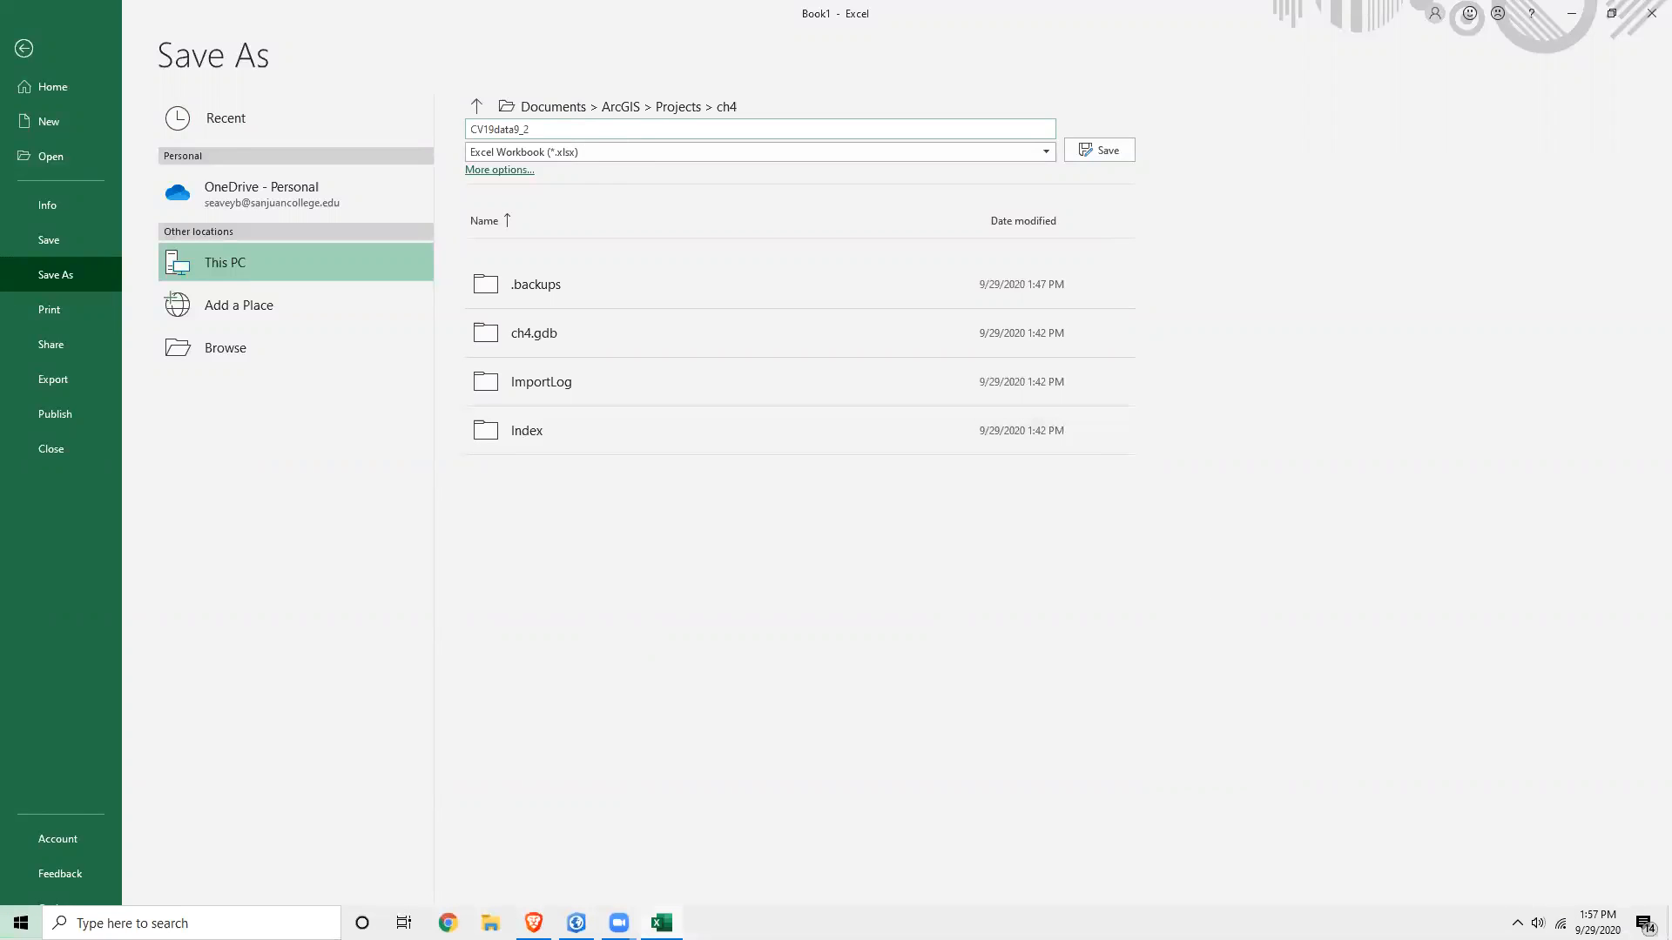
pyautogui.write('9')
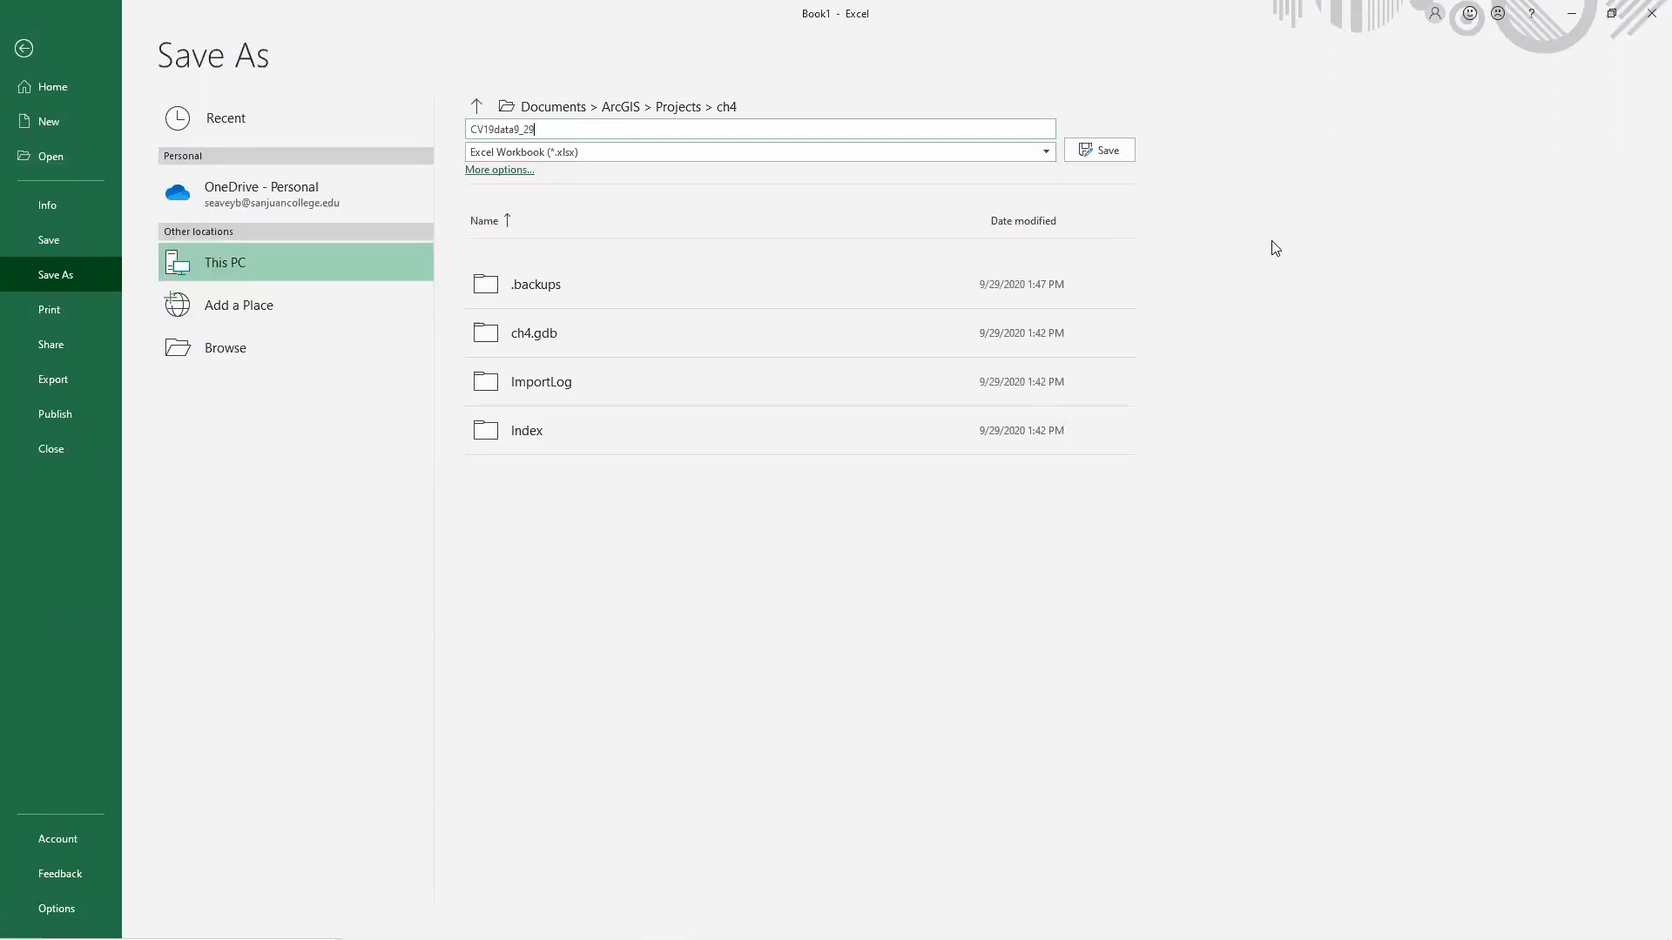
pyautogui.write('_2020')
pyautogui.press('Return')
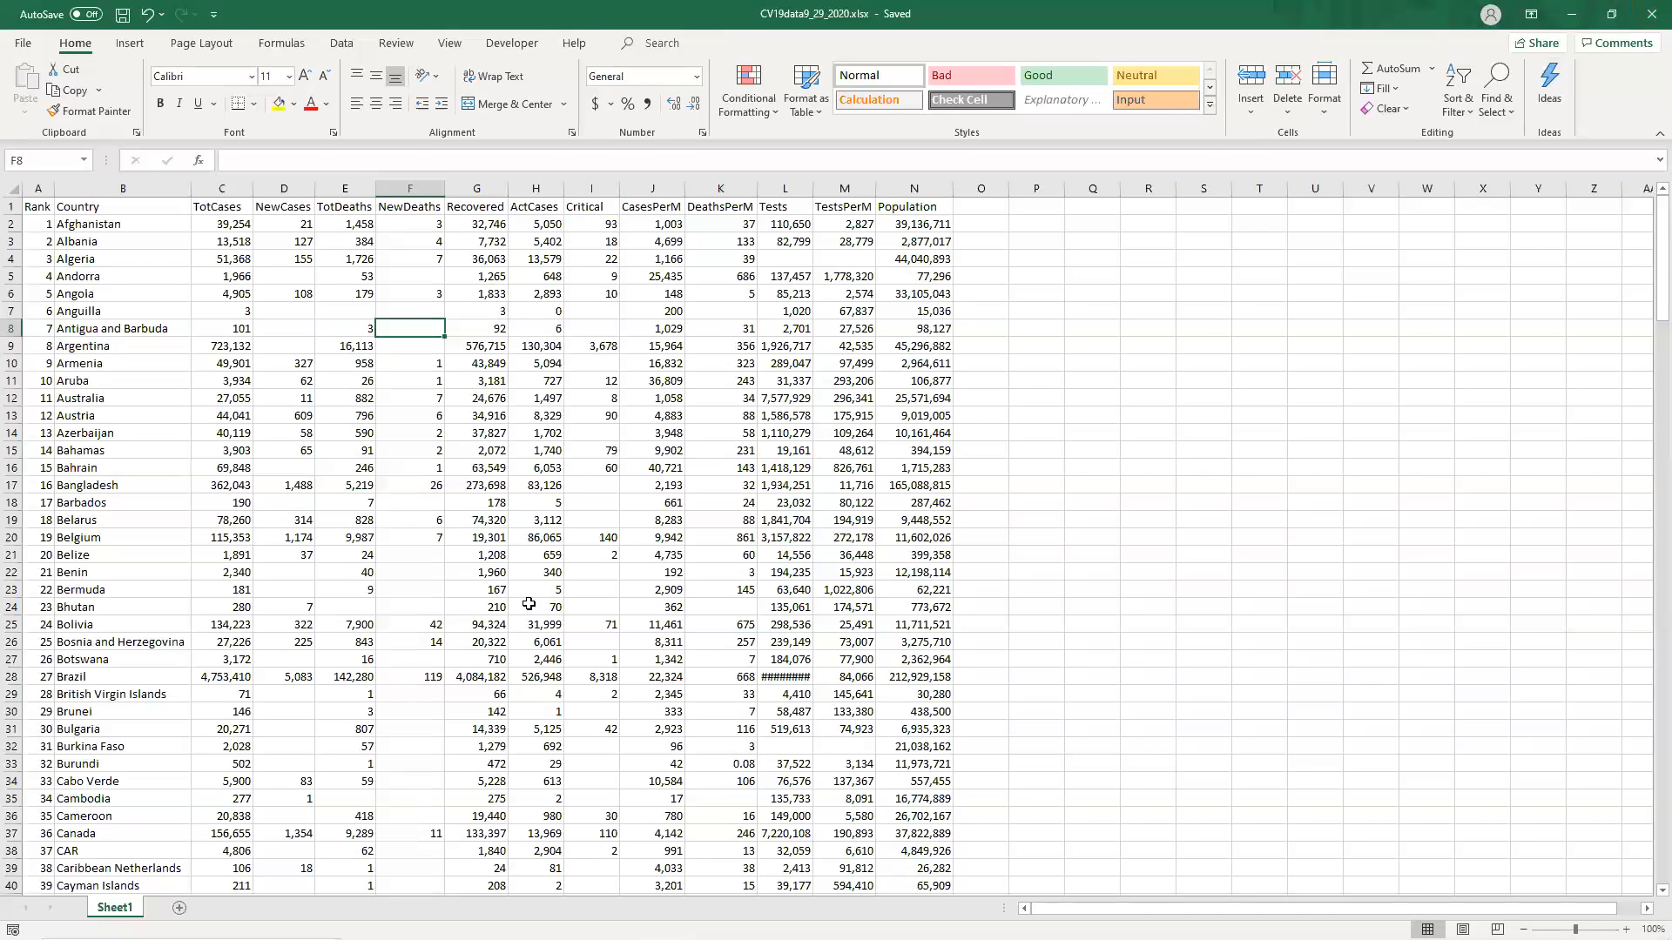
# Switch to the browser and search the web in a new tab for world boundaries shapefile.
pyautogui.click(1650, 14)
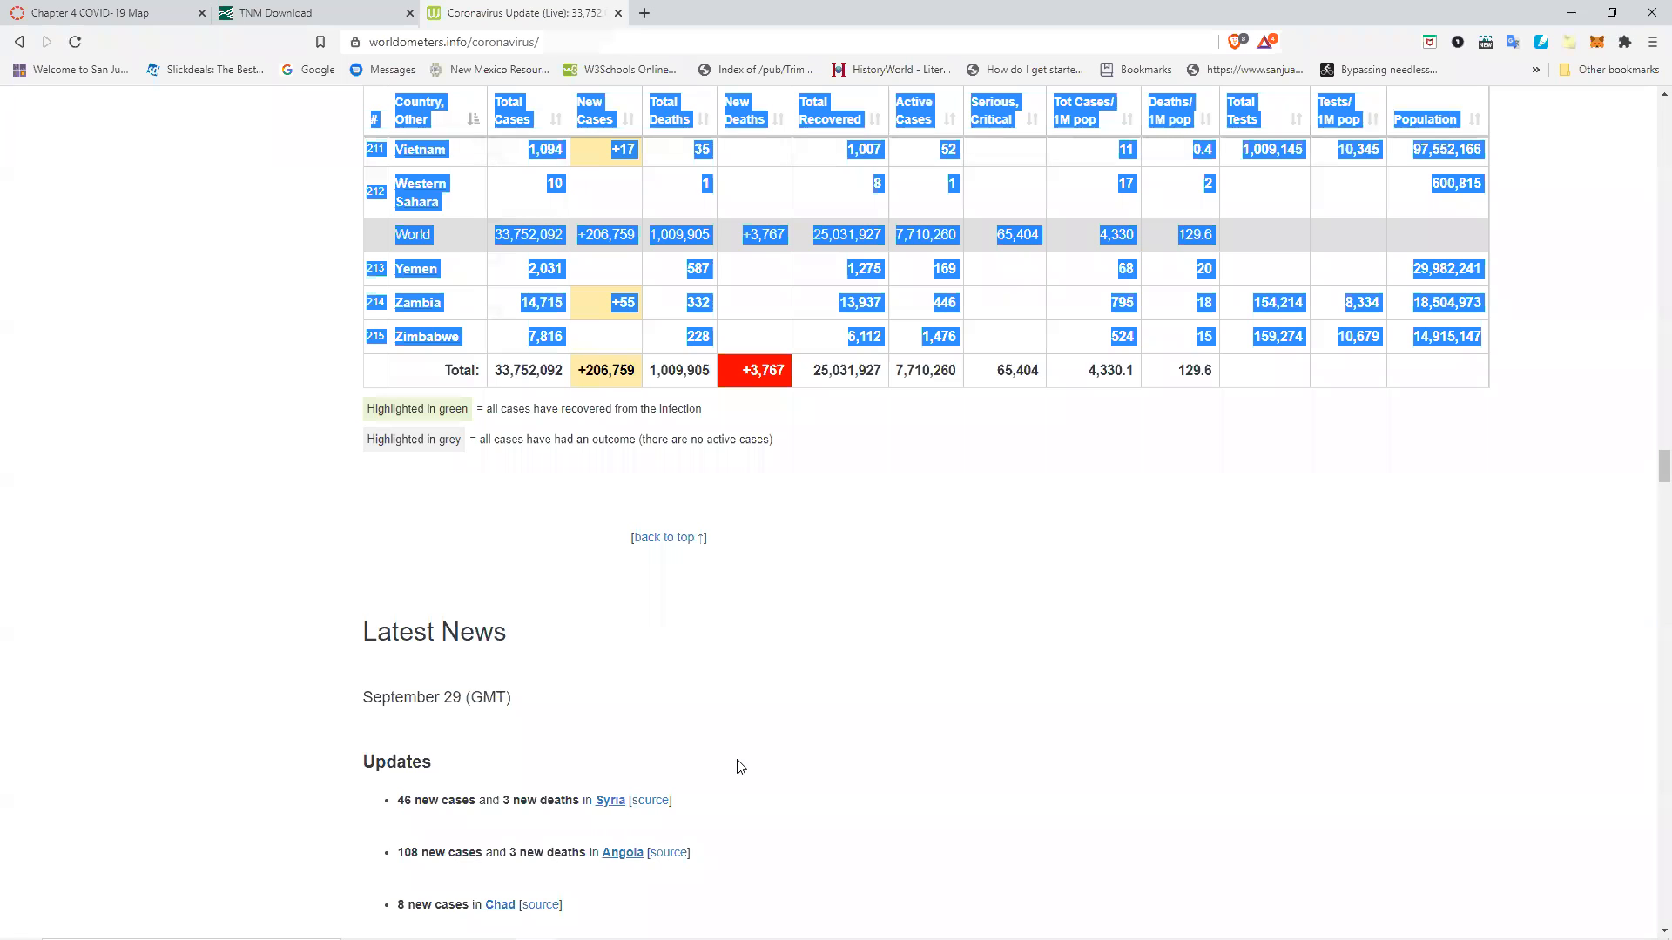
pyautogui.hotkey('alt', 'Tab')
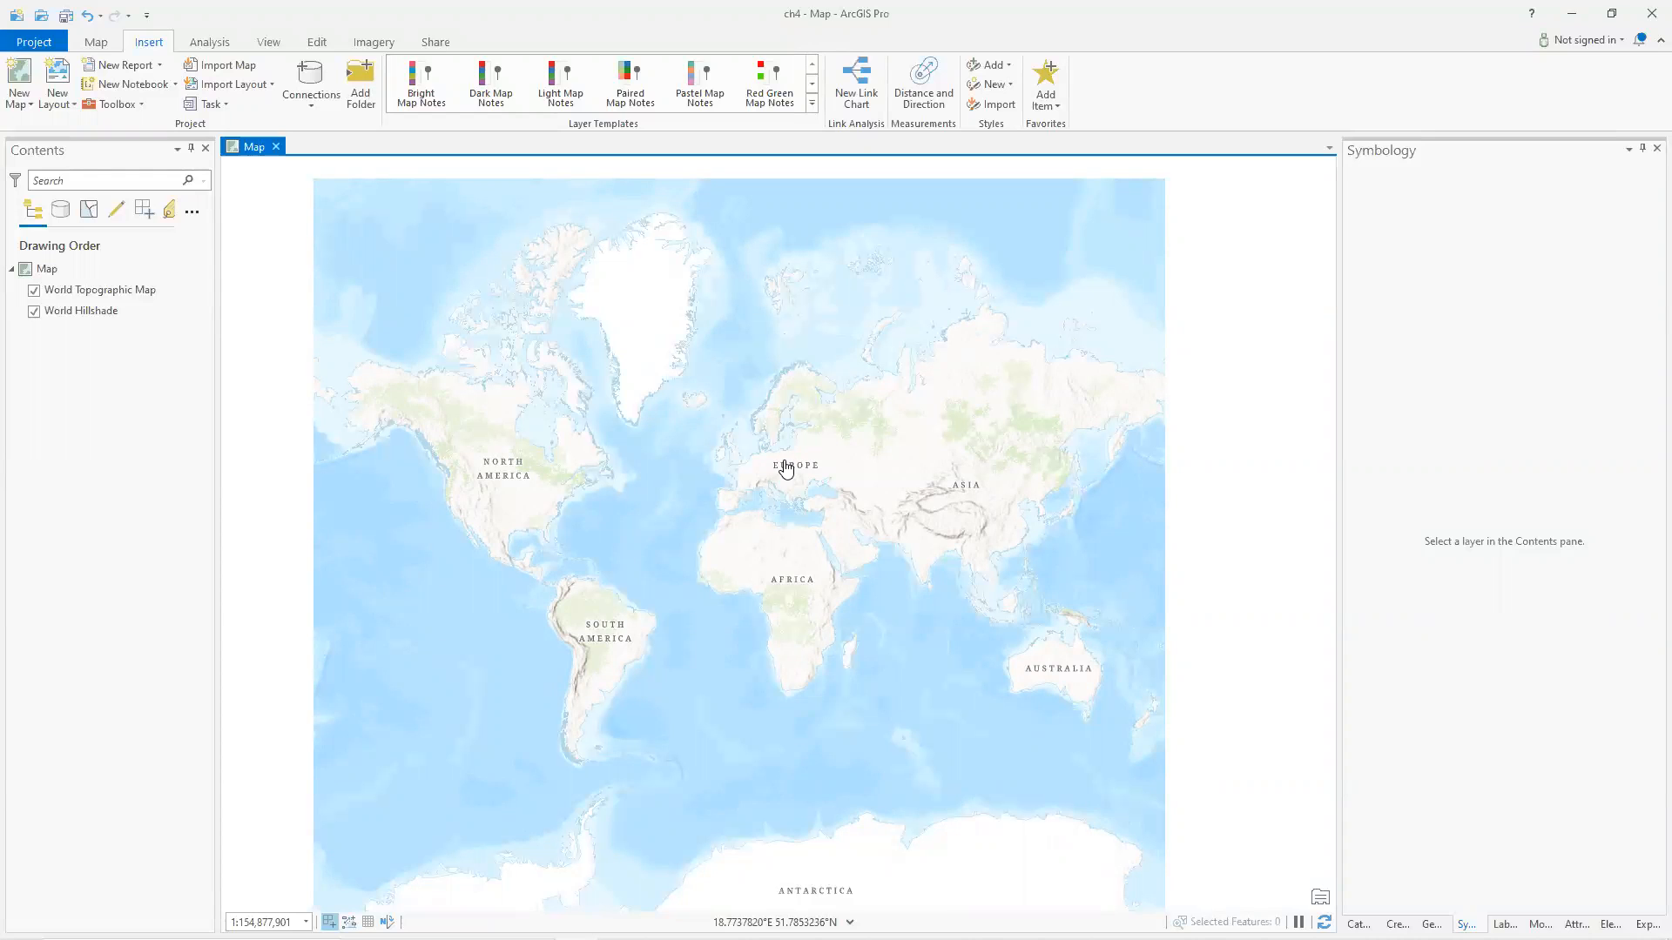
pyautogui.hotkey('alt', 'Tab')
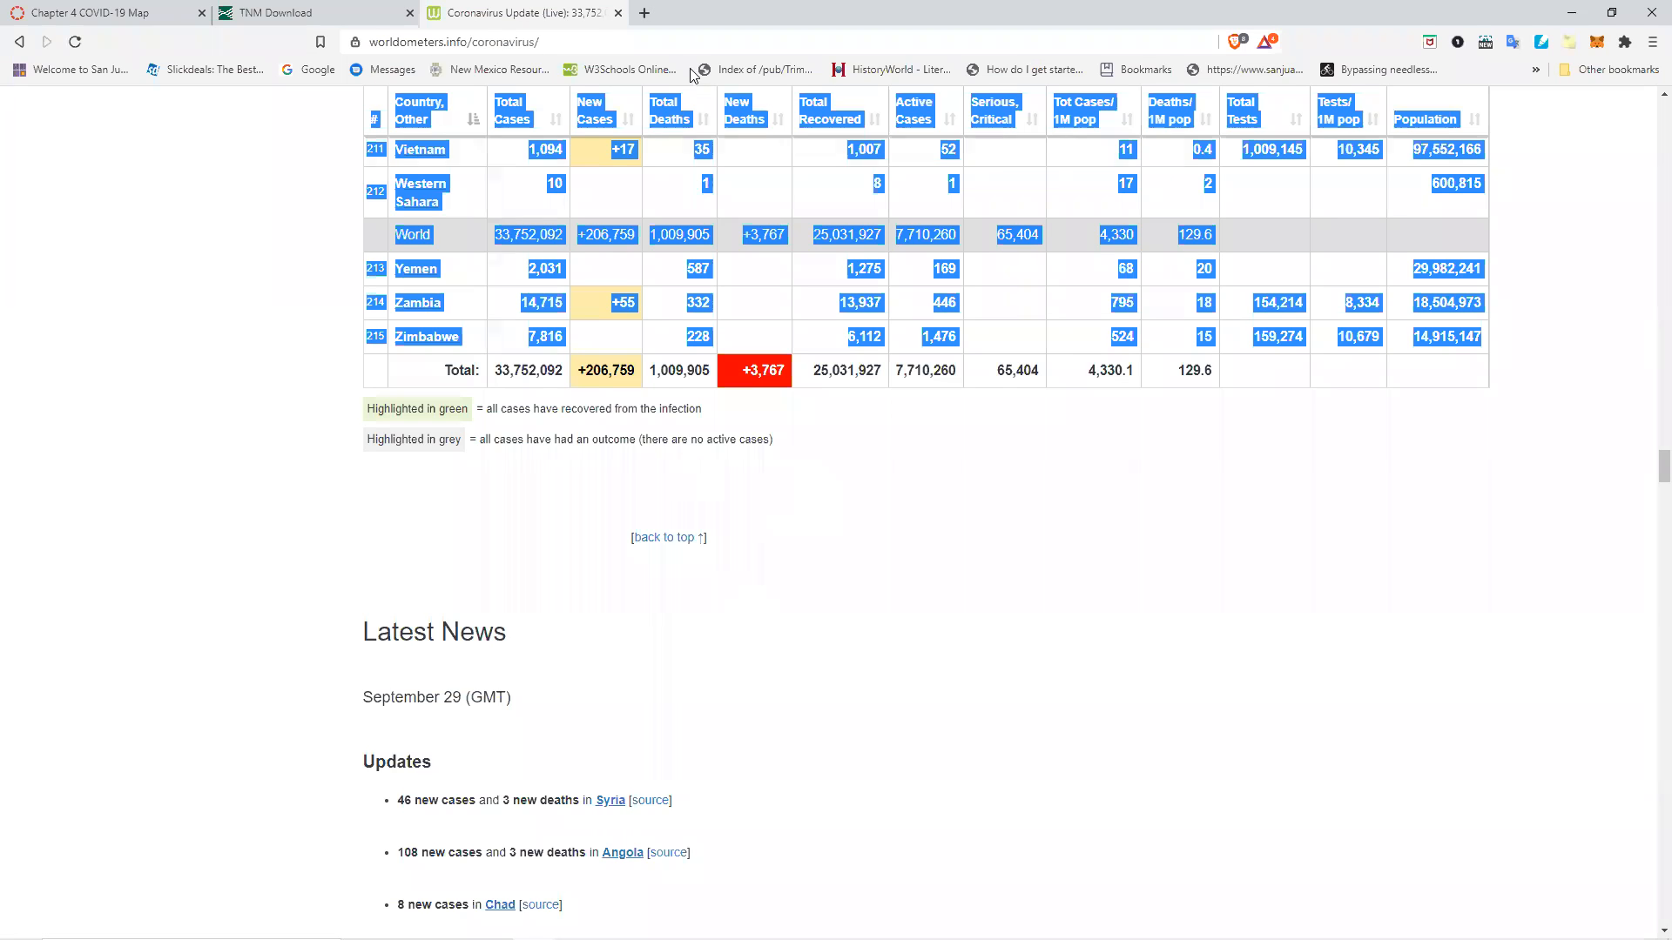
pyautogui.hotkey('ctrl', 't')
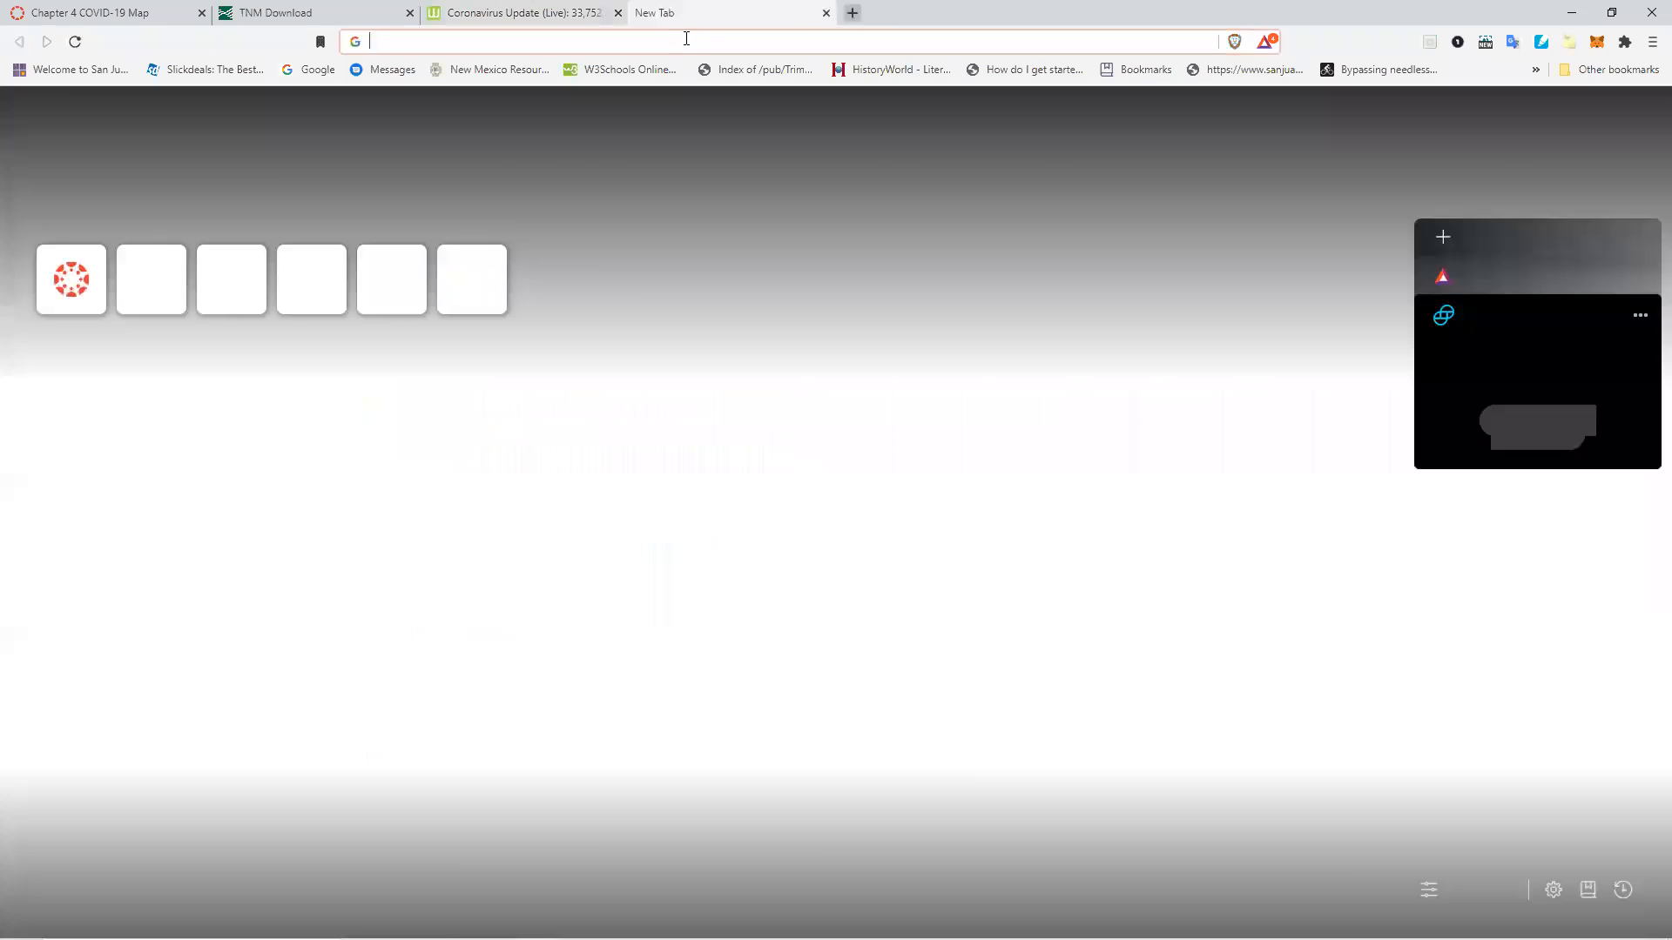
pyautogui.write('wor')
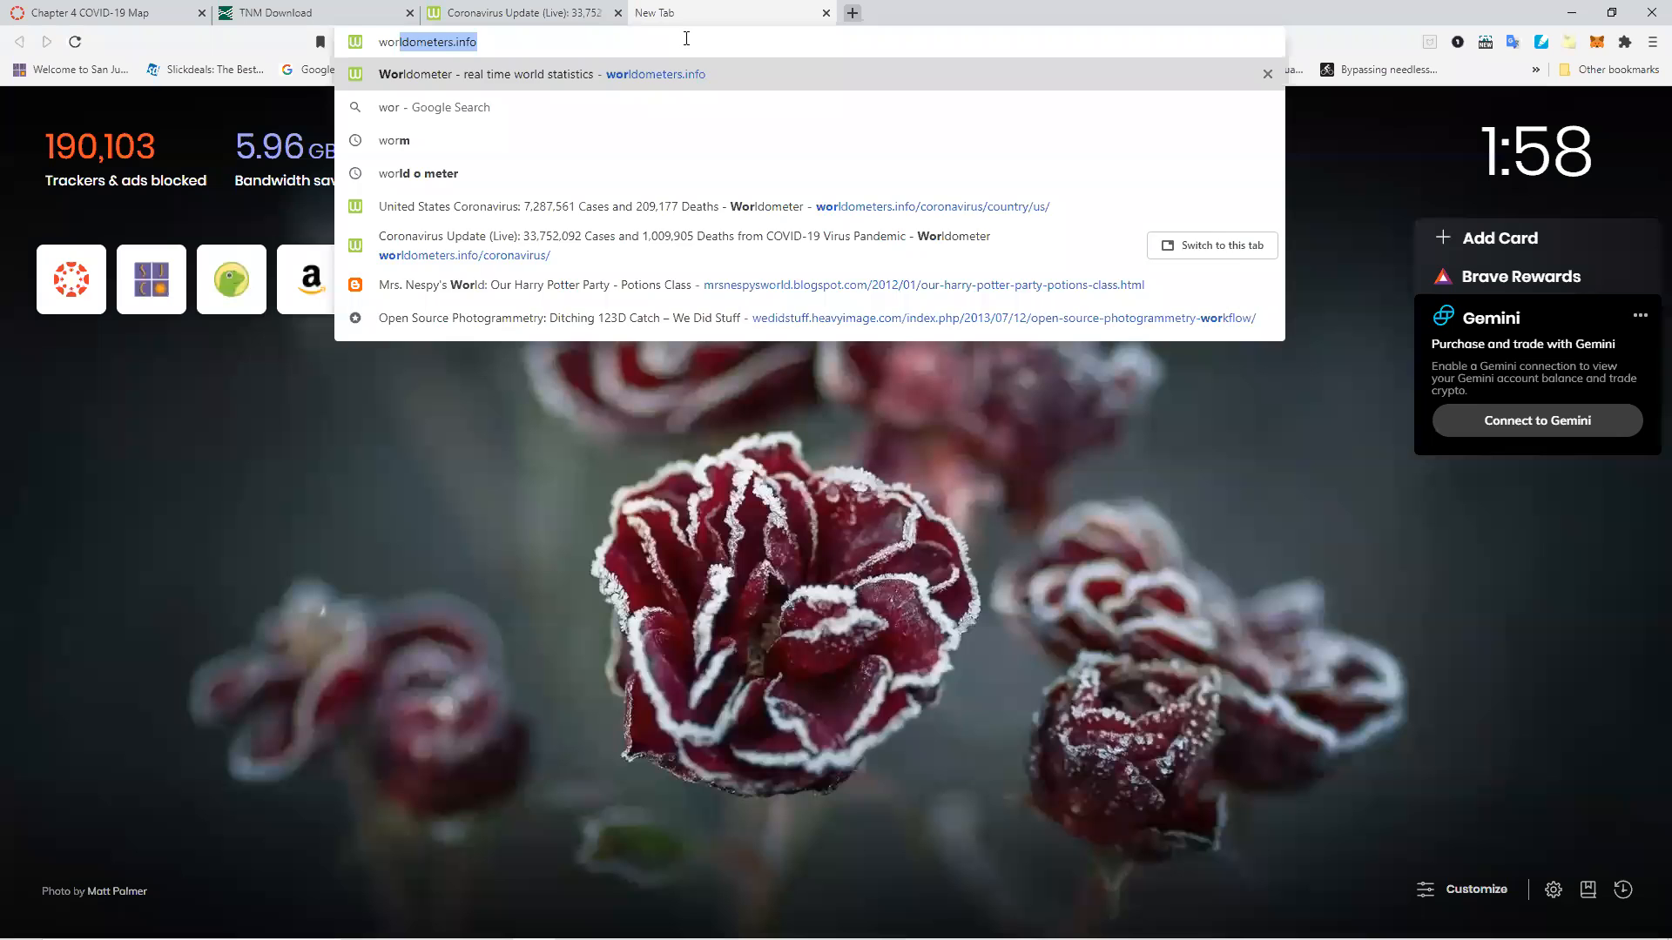
pyautogui.write('ld bouda')
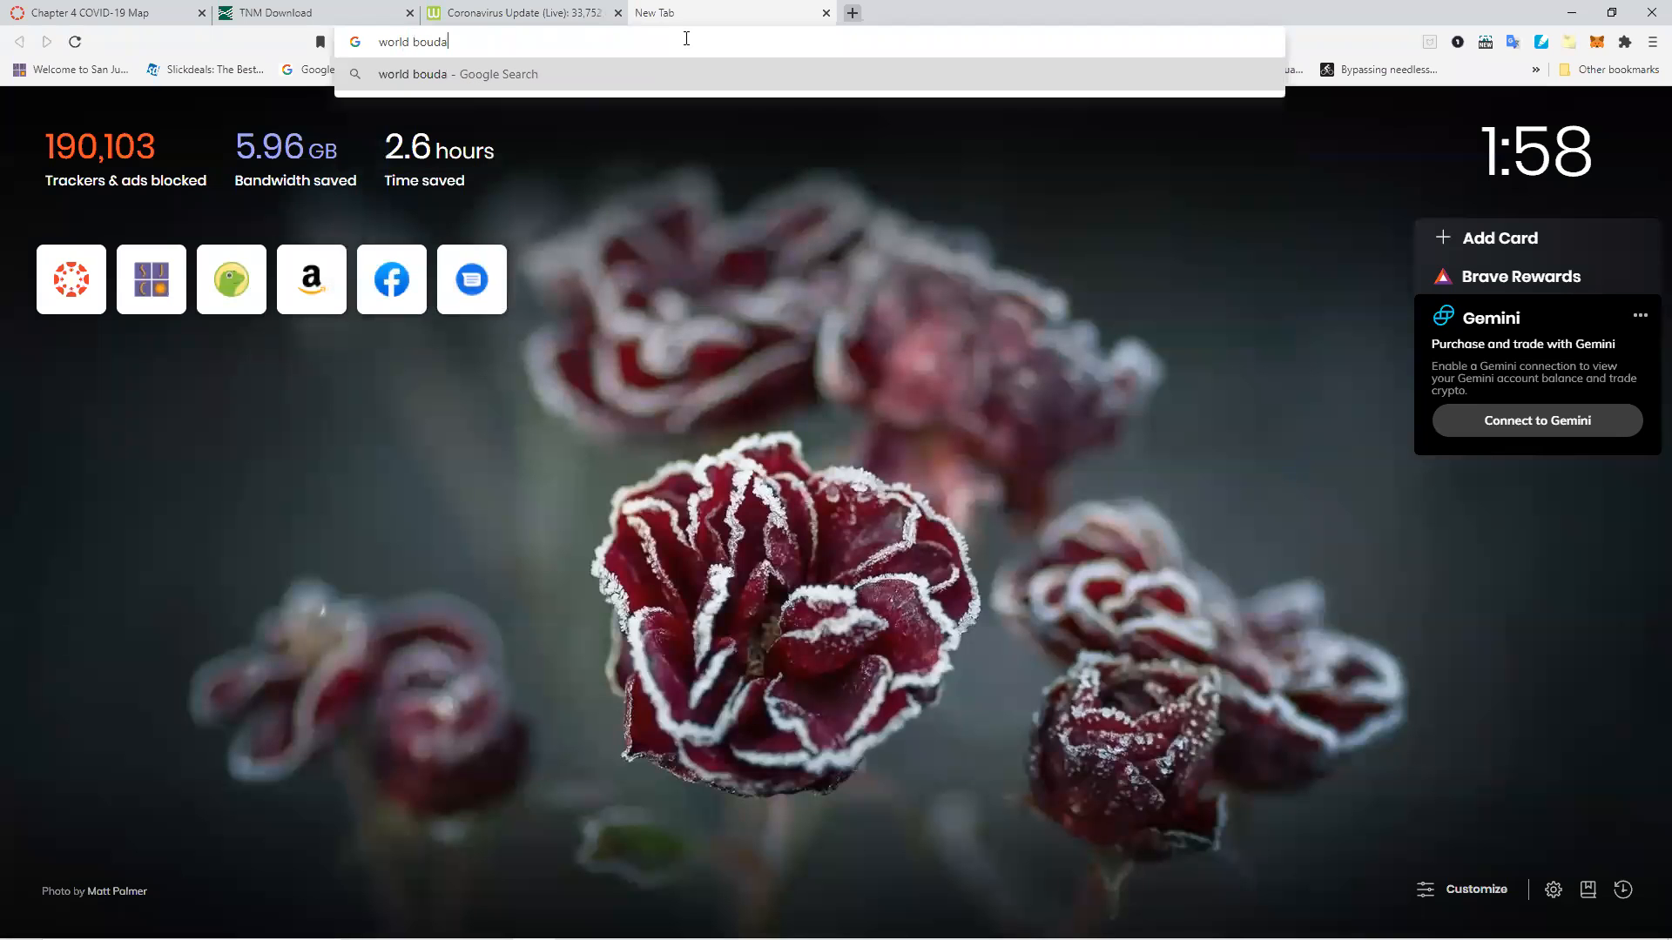
pyautogui.write('ries shapefile')
pyautogui.press('Return')
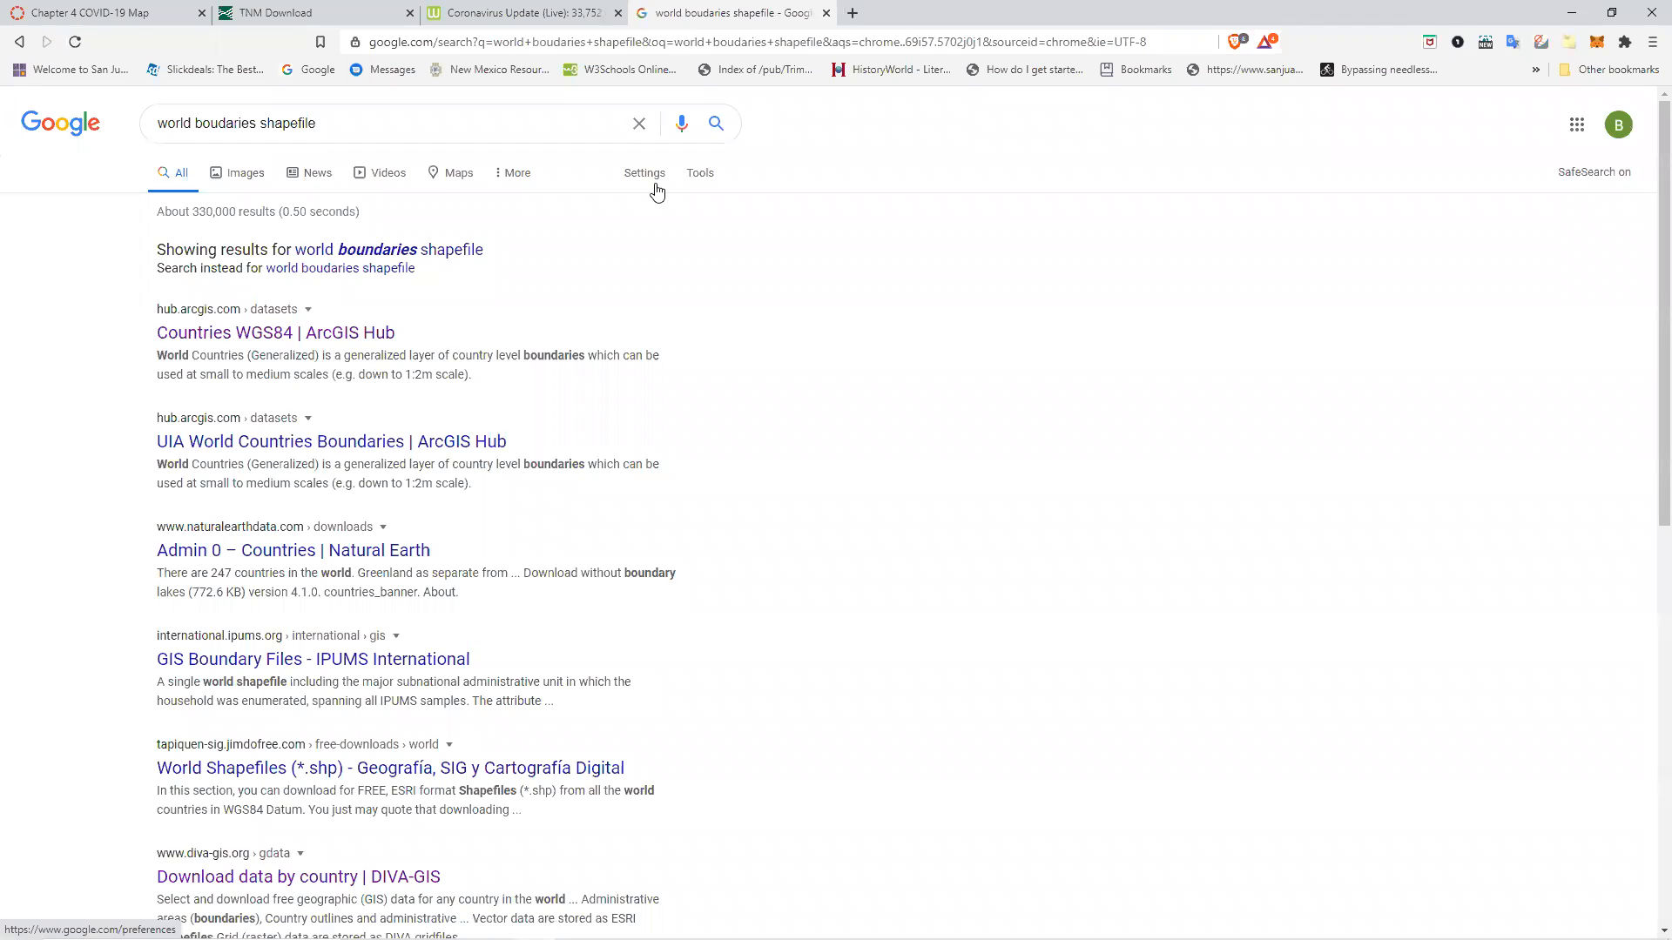
pyautogui.click(229, 123)
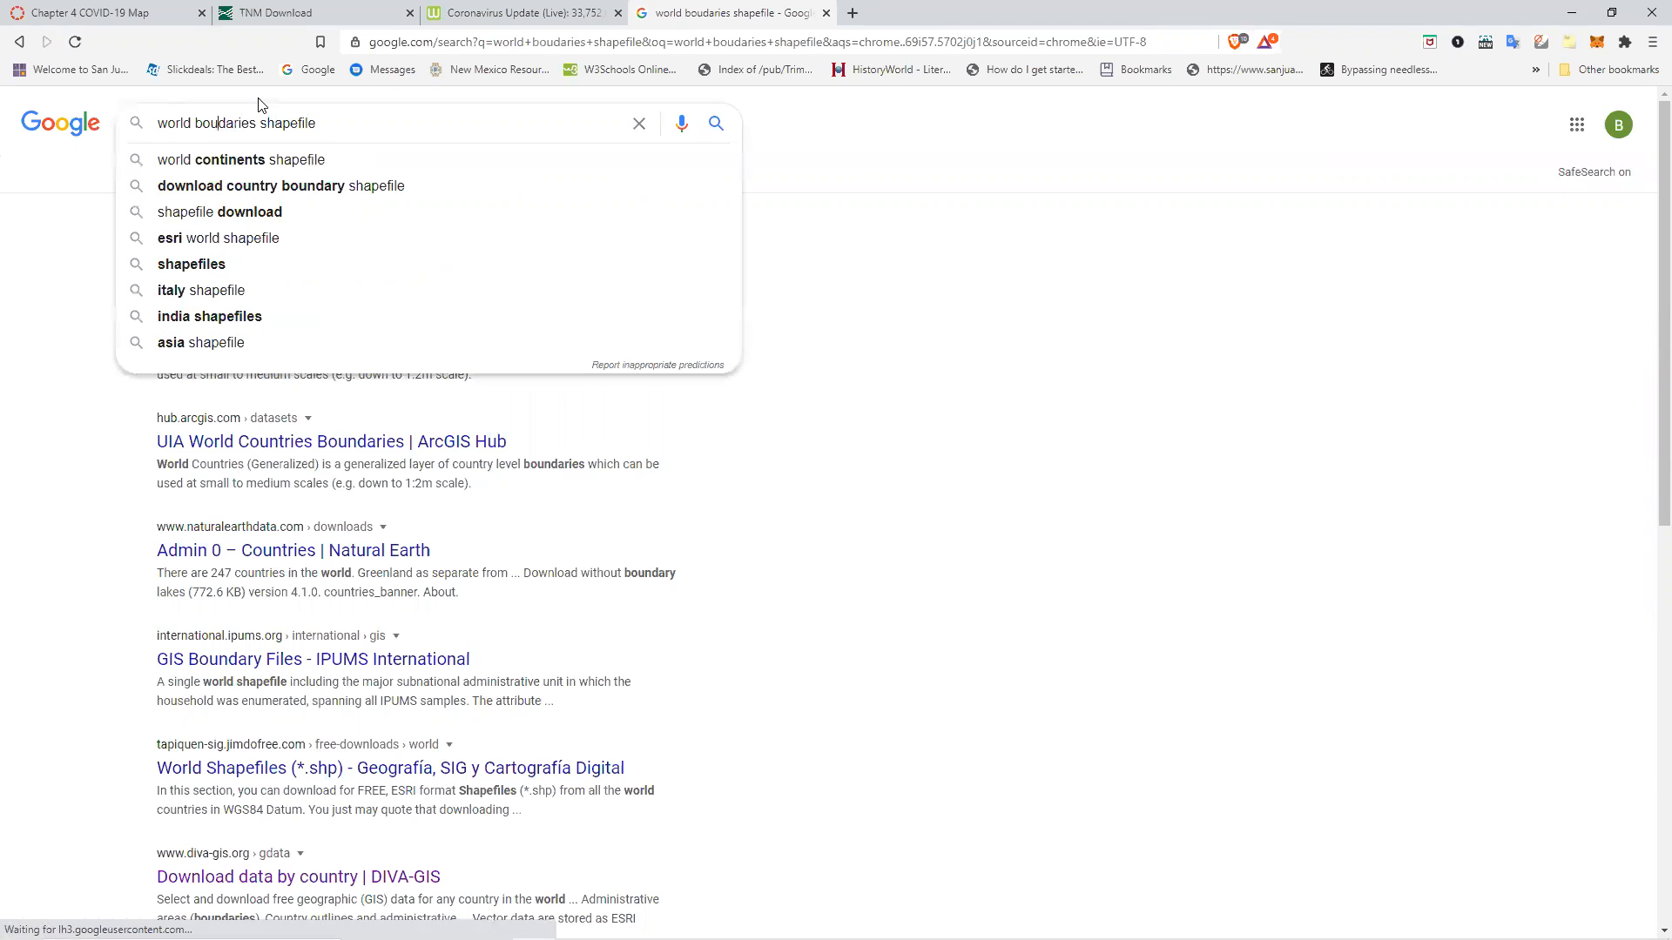
pyautogui.write('n')
pyautogui.press('Return')
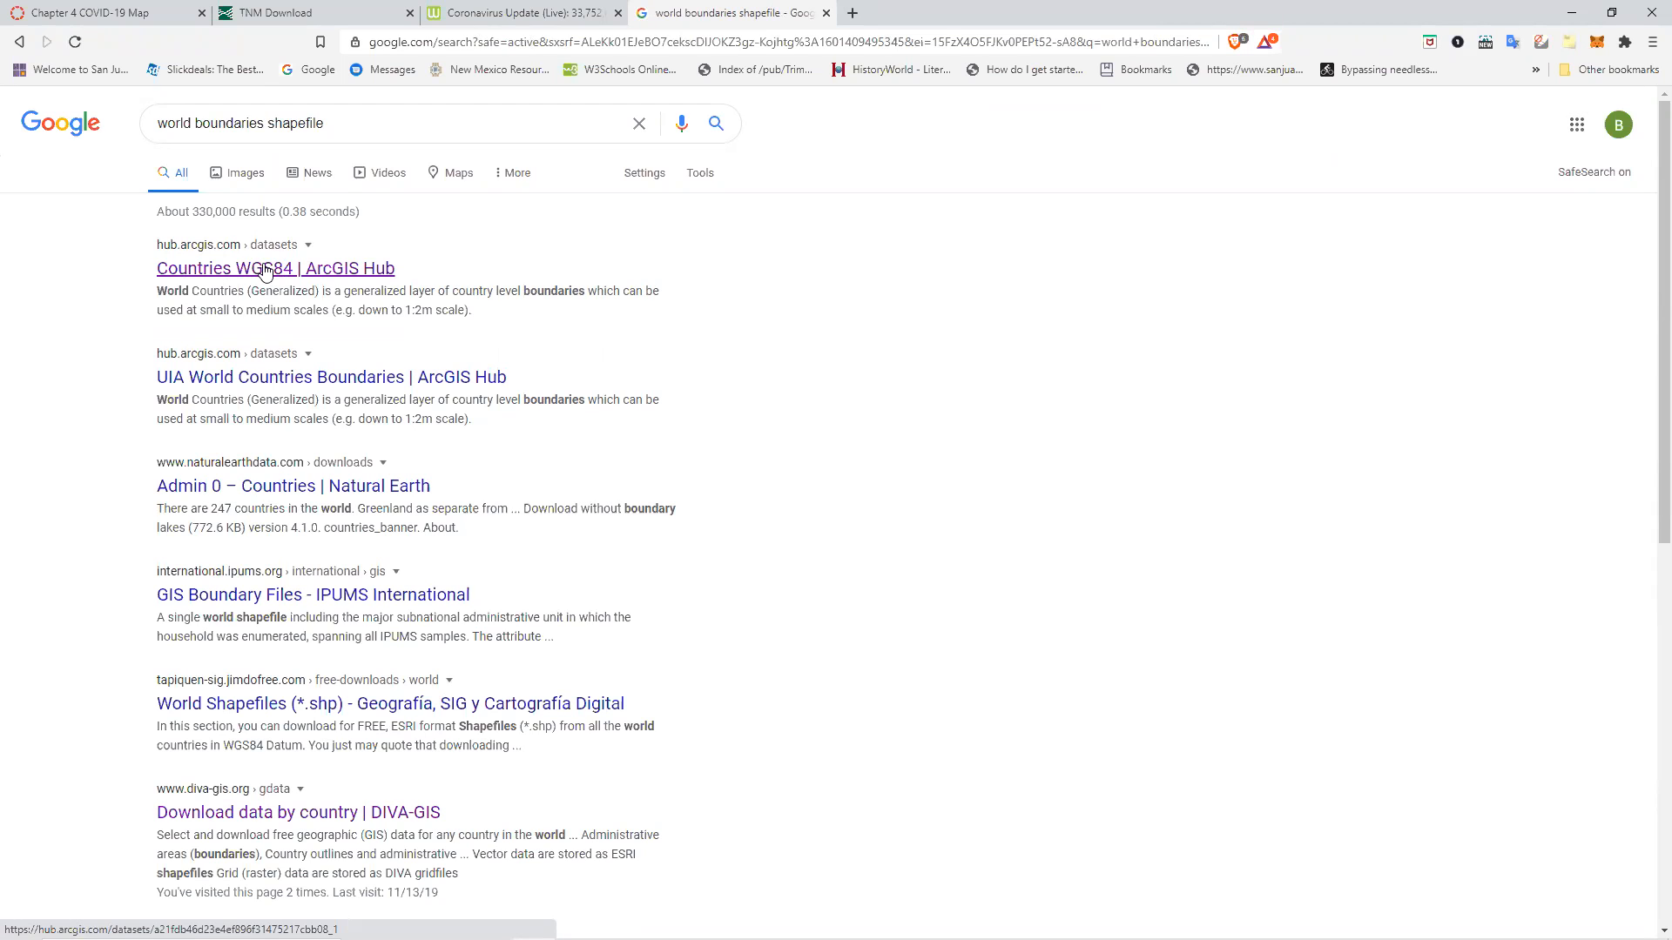
# Download the Countries WGS84 dataset from ArcGIS Hub as a shapefile into the Projects > ch4 folder.
pyautogui.click(266, 271)
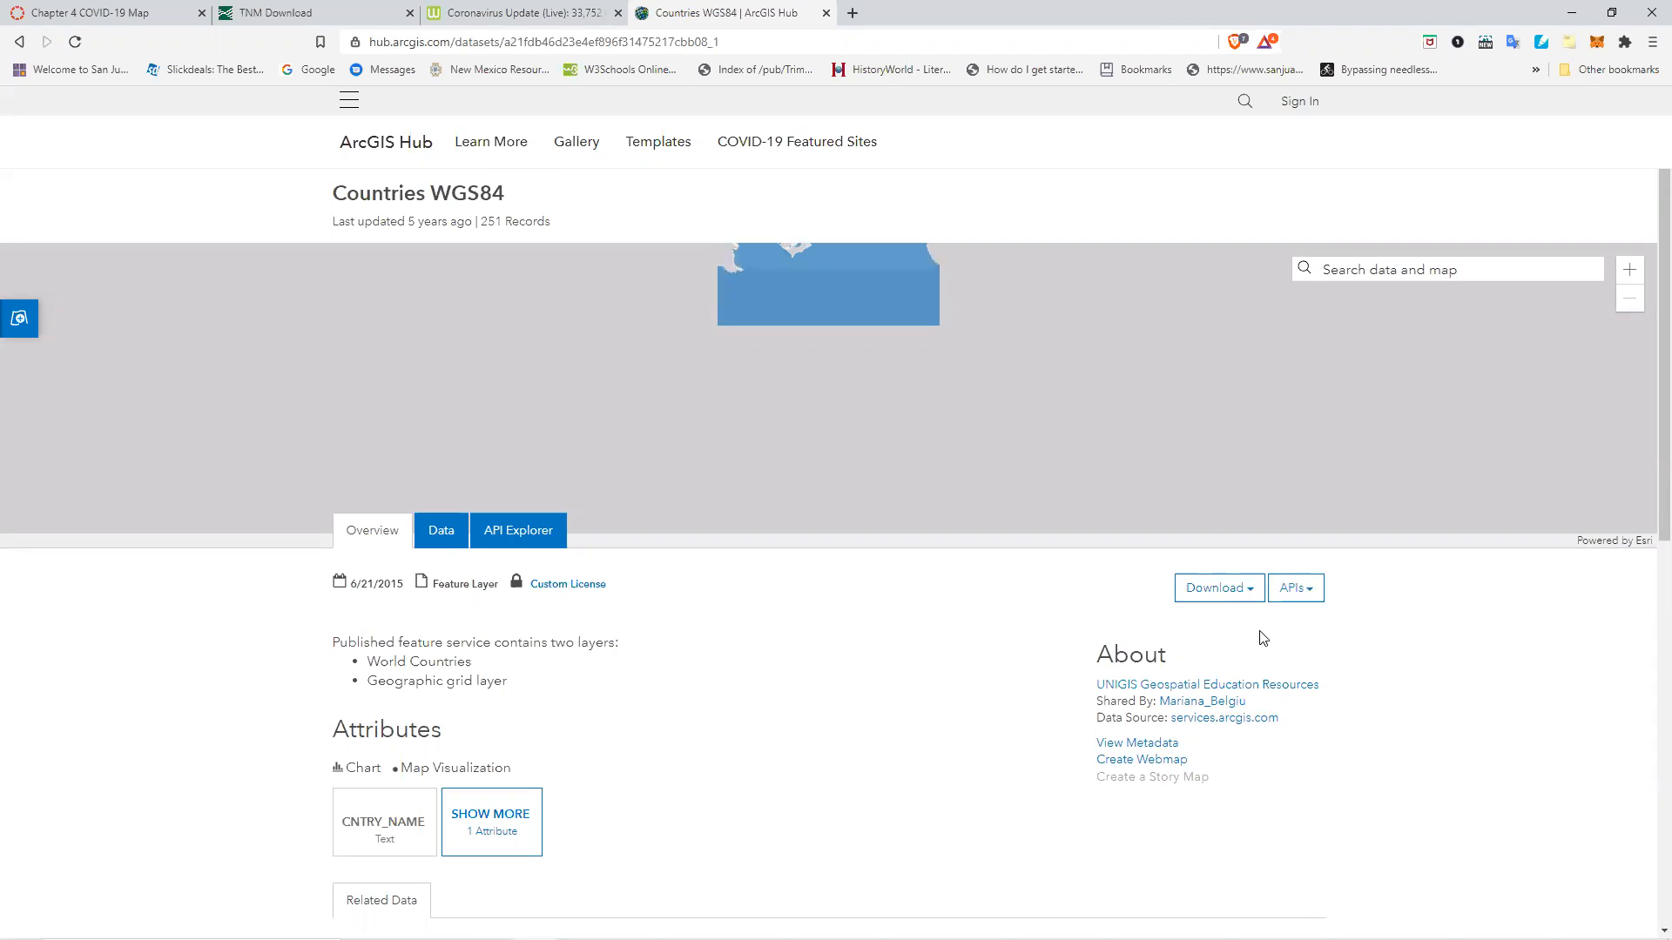
pyautogui.click(1247, 587)
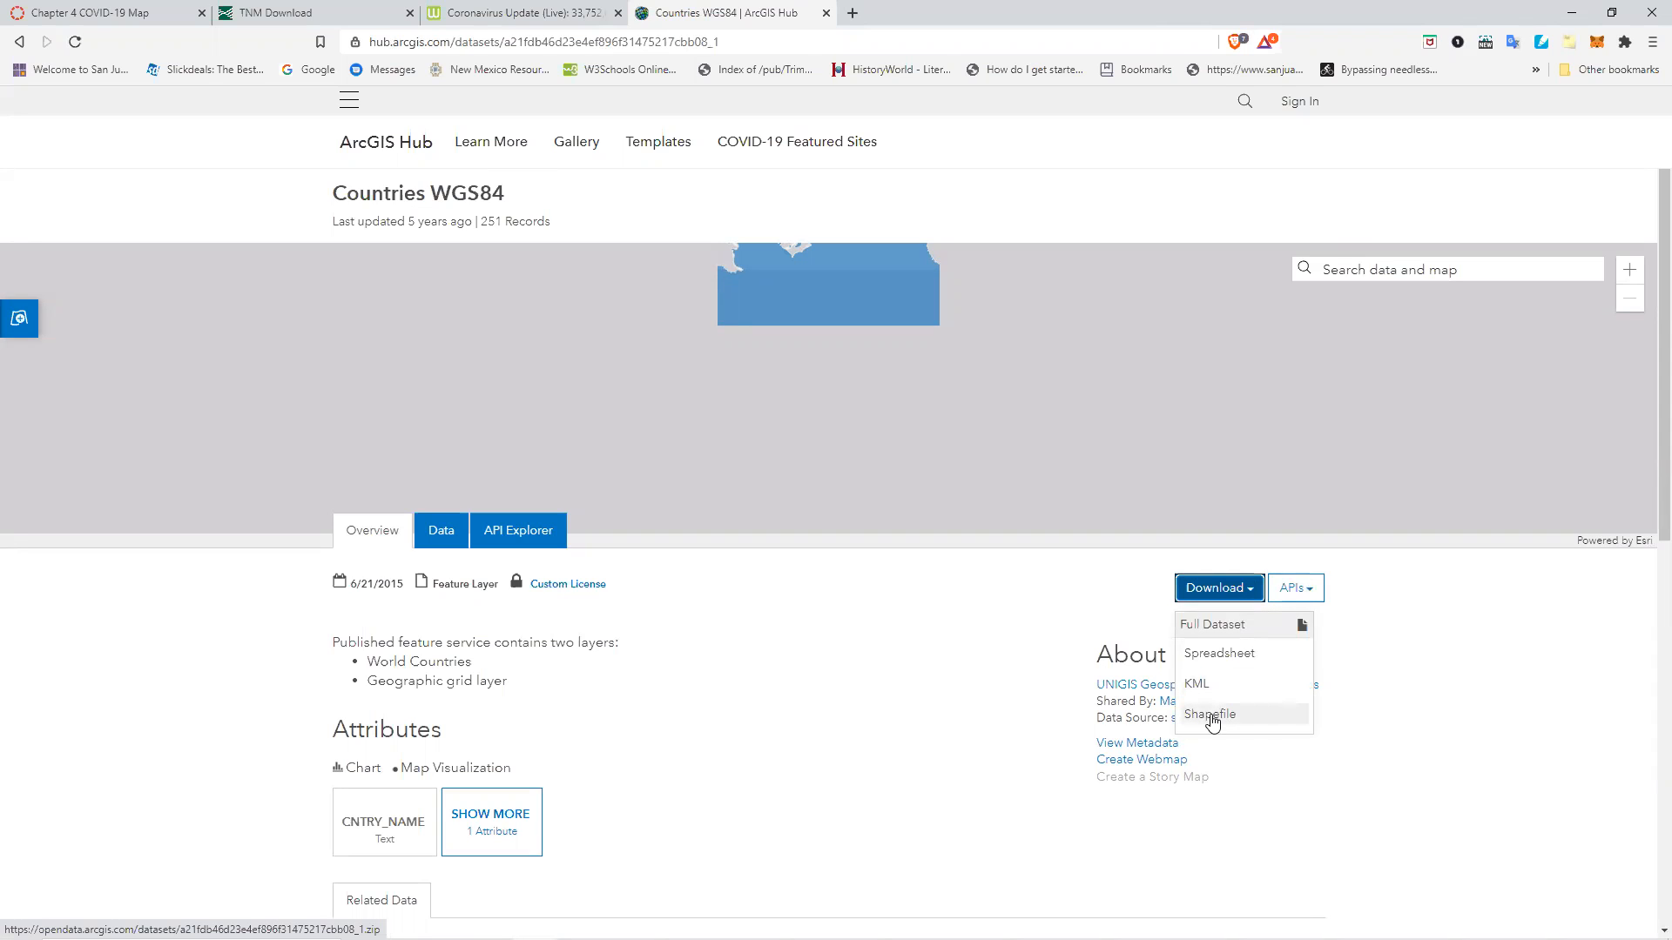
pyautogui.click(1212, 721)
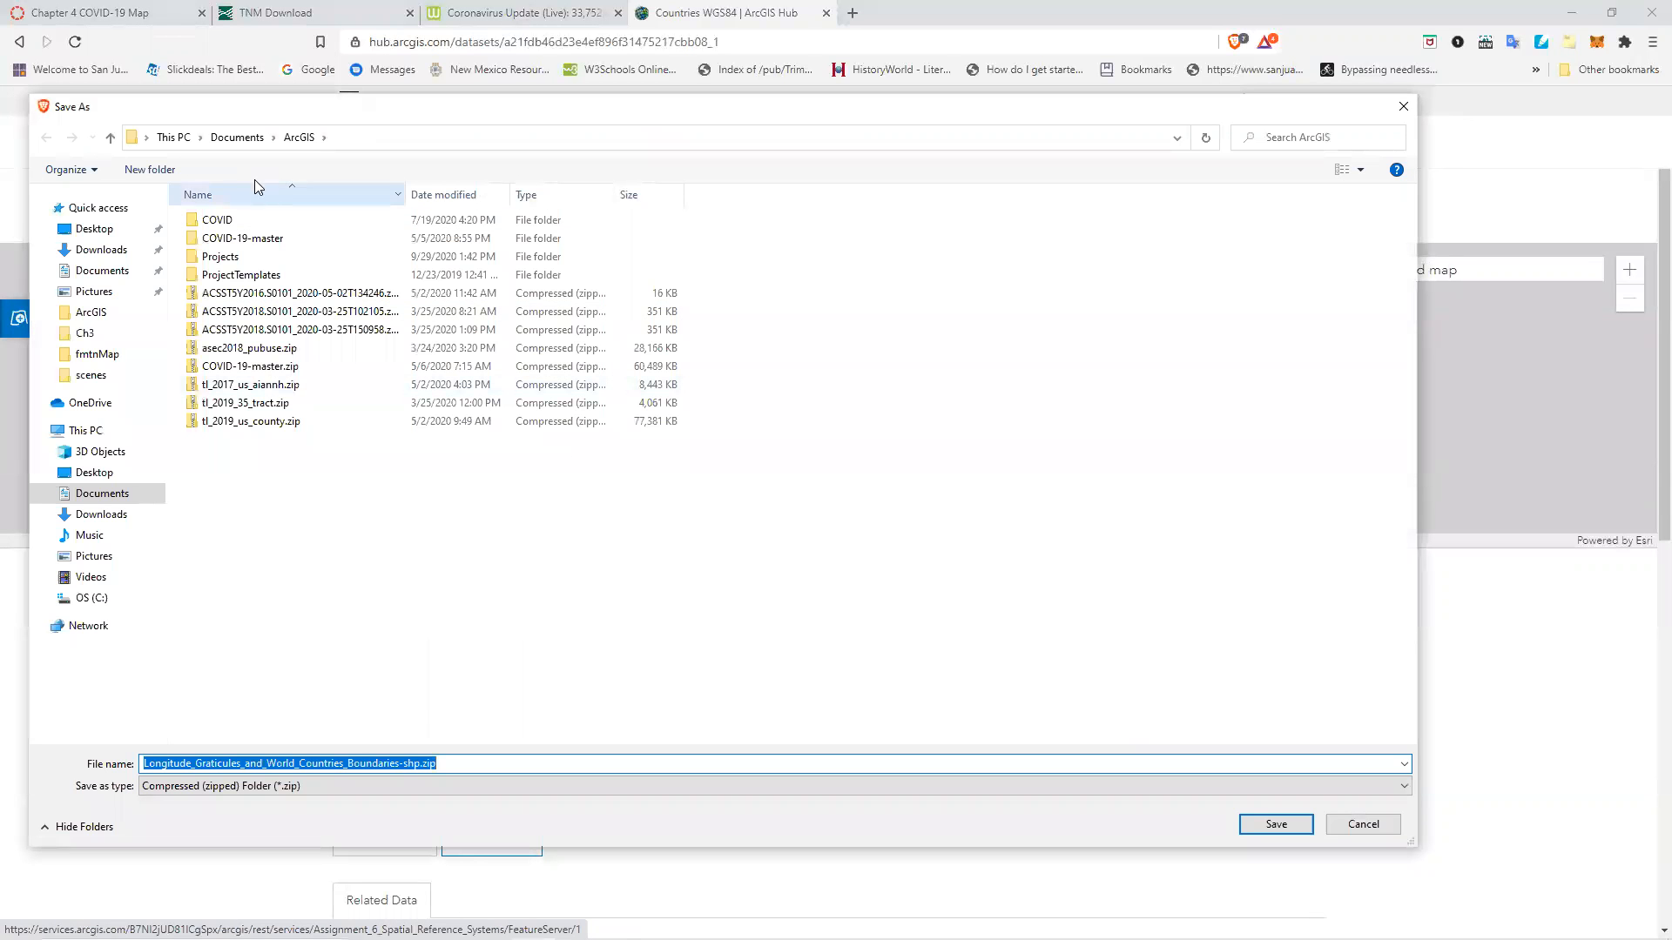
pyautogui.doubleClick(240, 256)
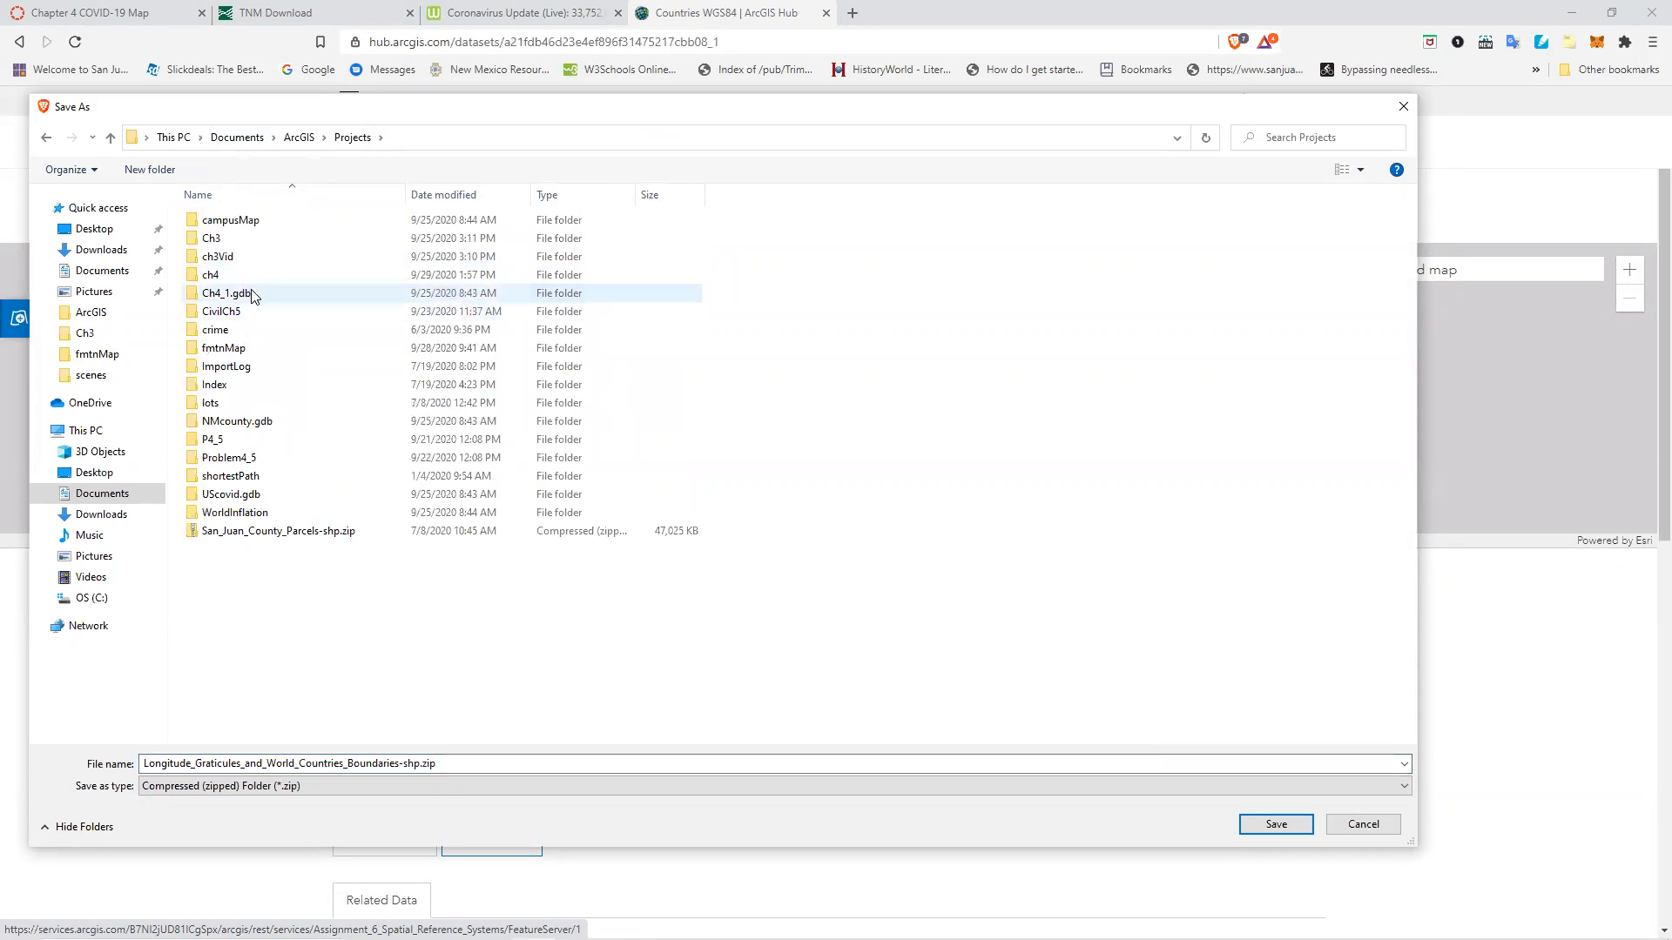
pyautogui.doubleClick(247, 275)
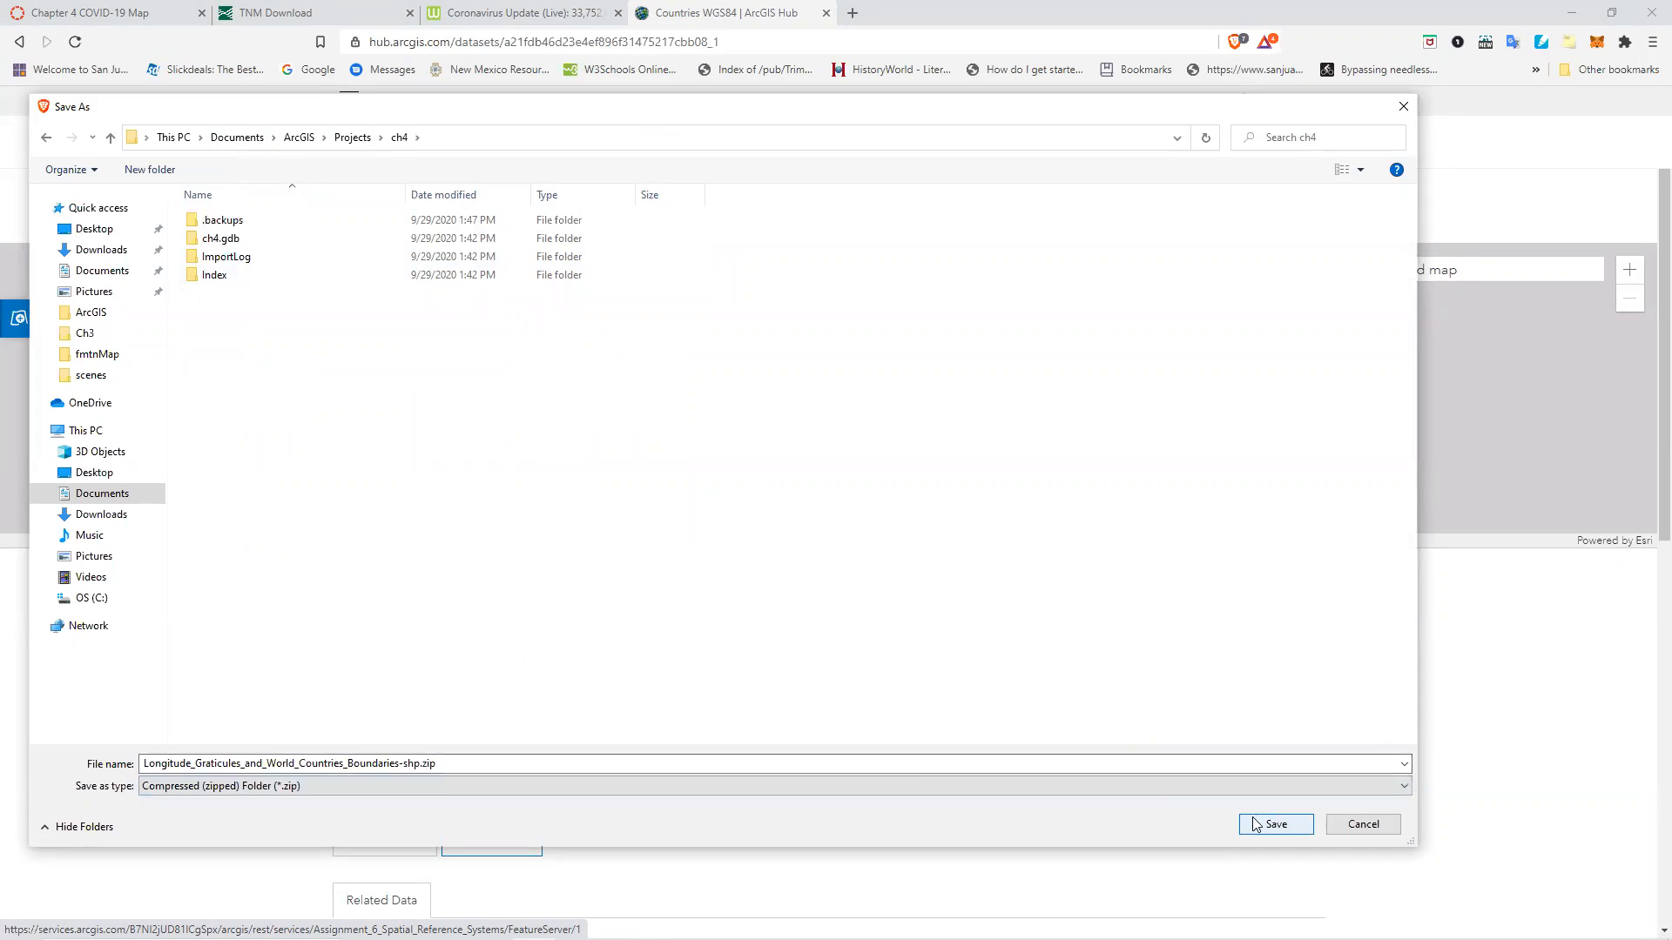
pyautogui.click(437, 762)
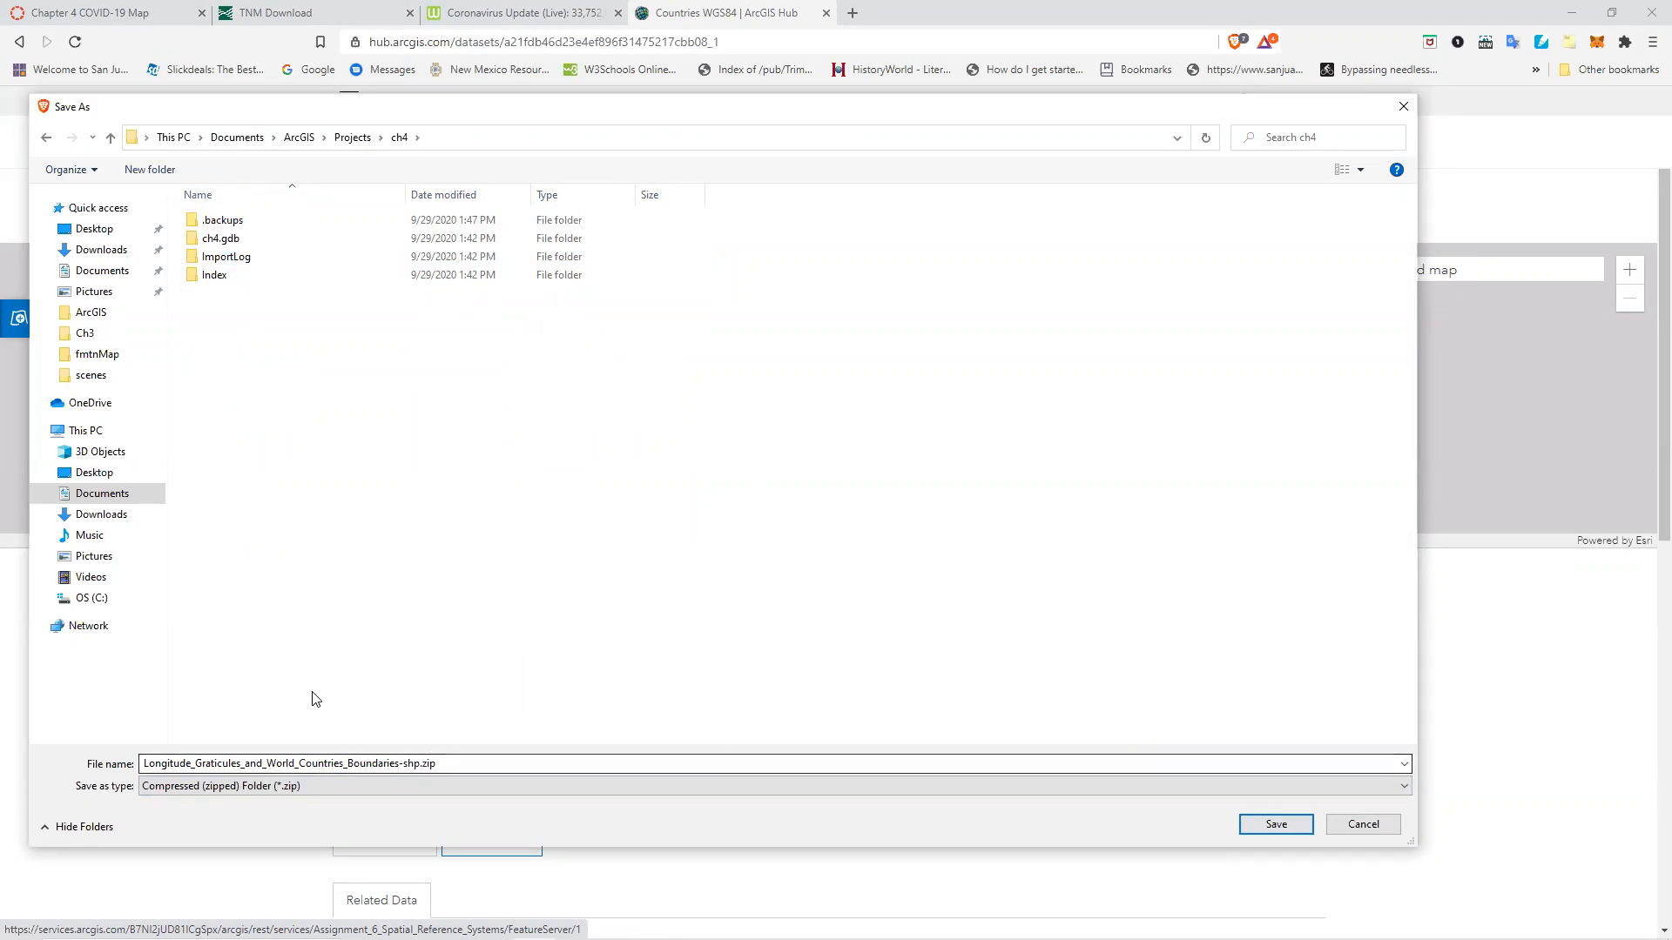
pyautogui.click(1275, 824)
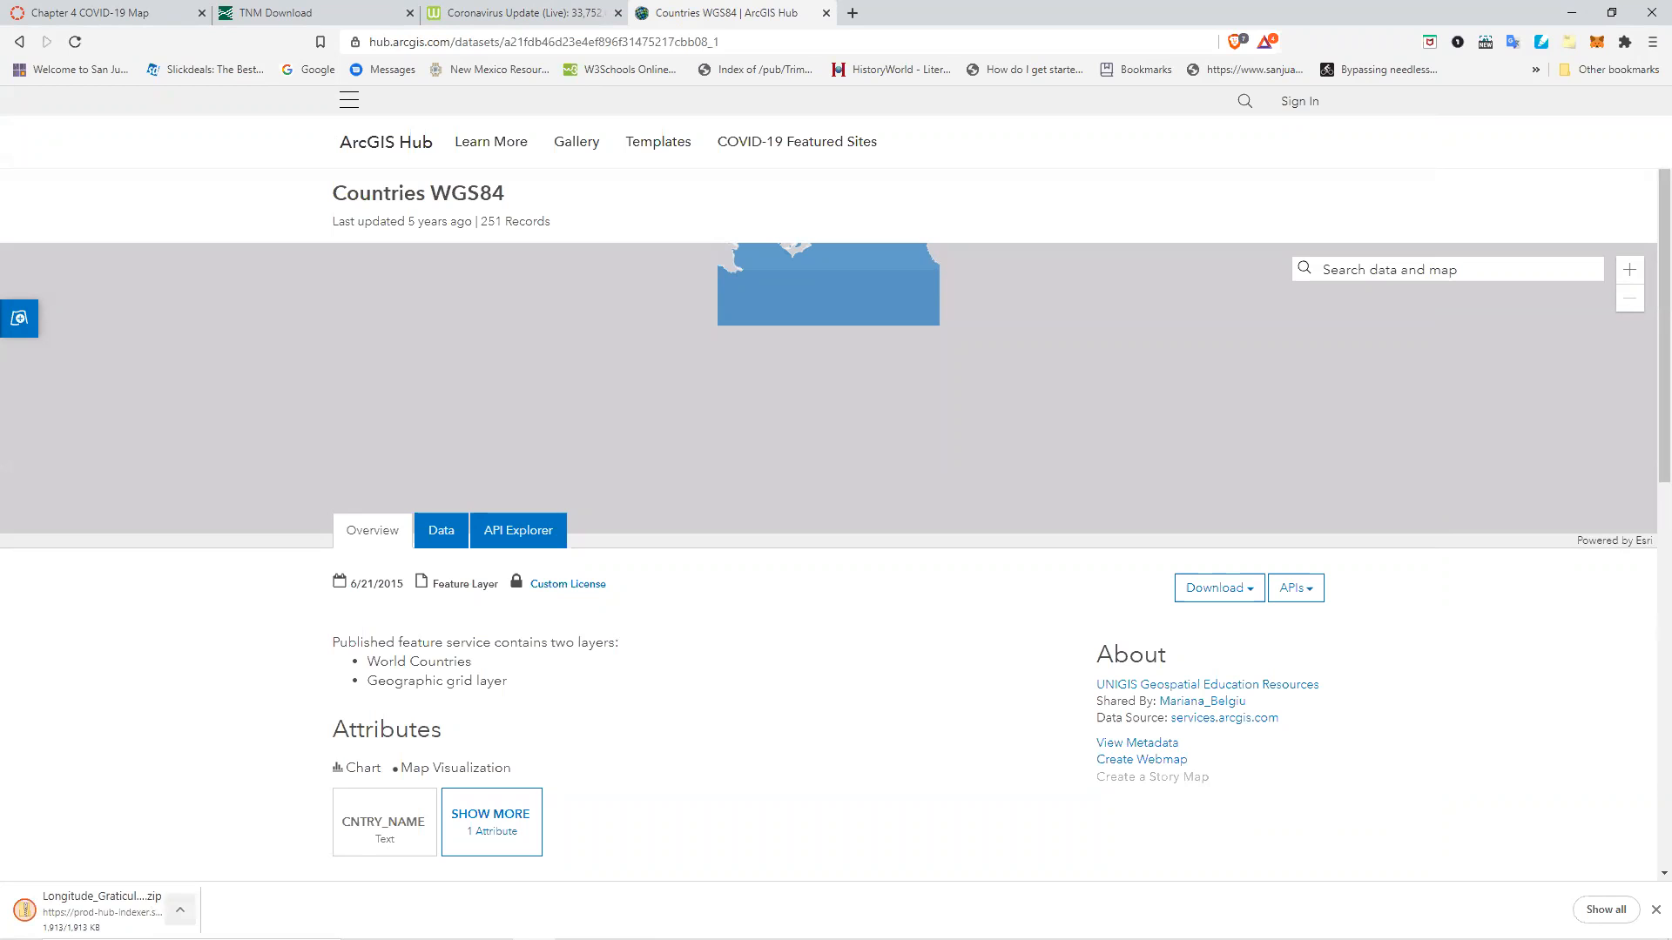
# Show the downloaded zip in its folder, extract its contents there, and close the folder window.
pyautogui.click(180, 910)
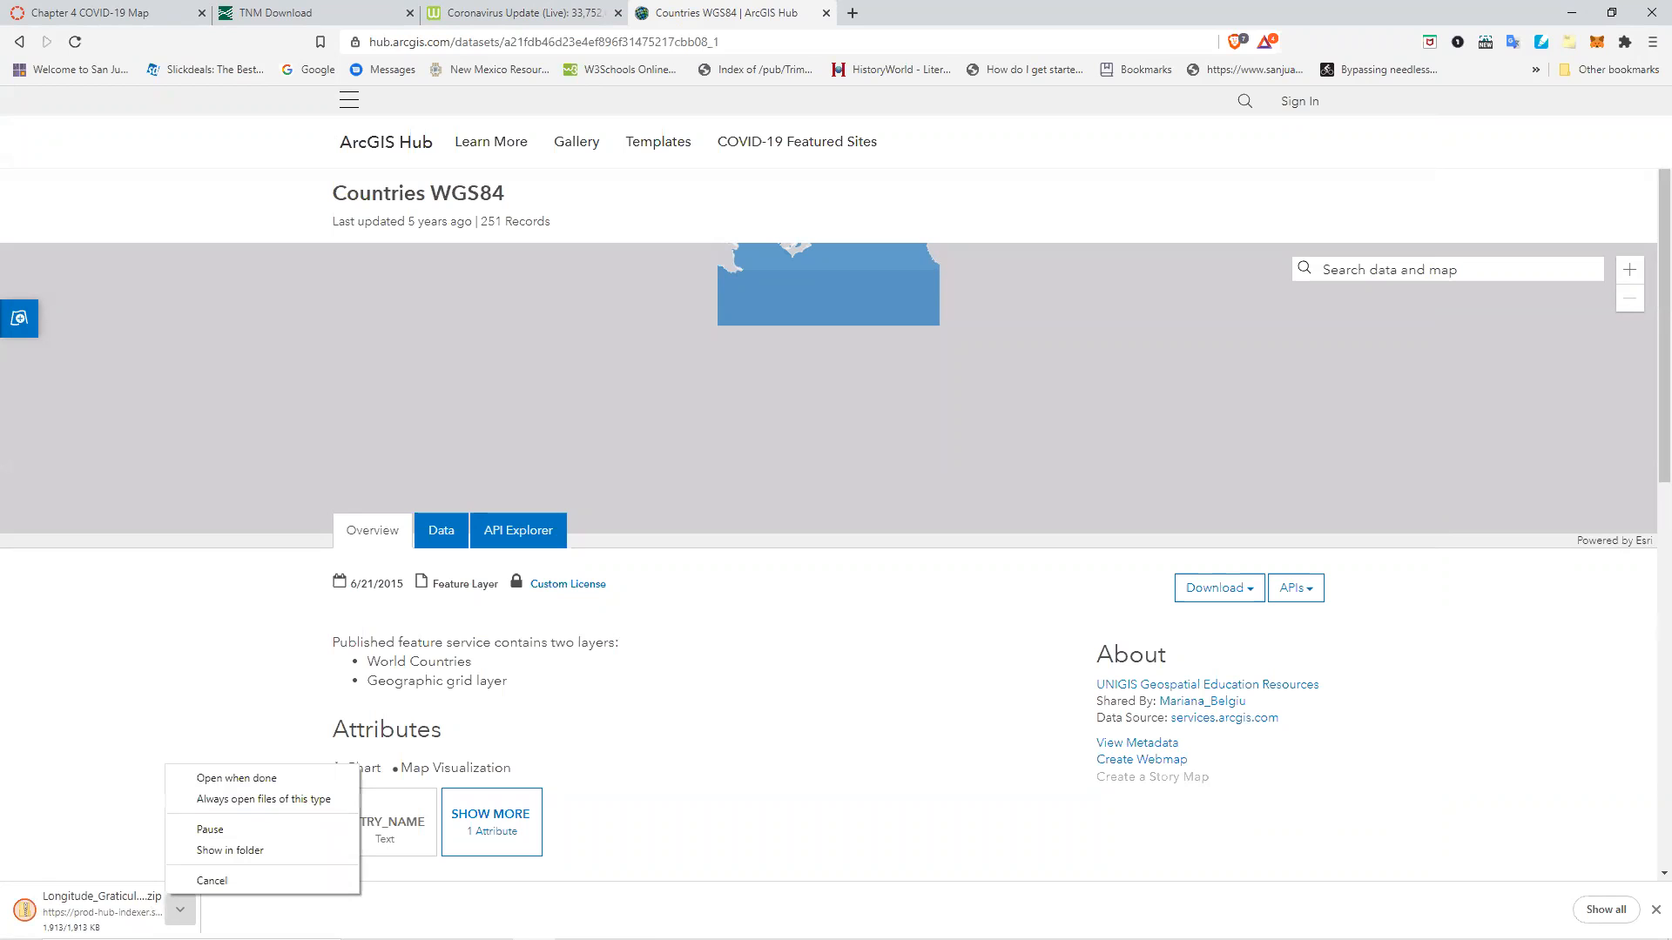
pyautogui.click(226, 849)
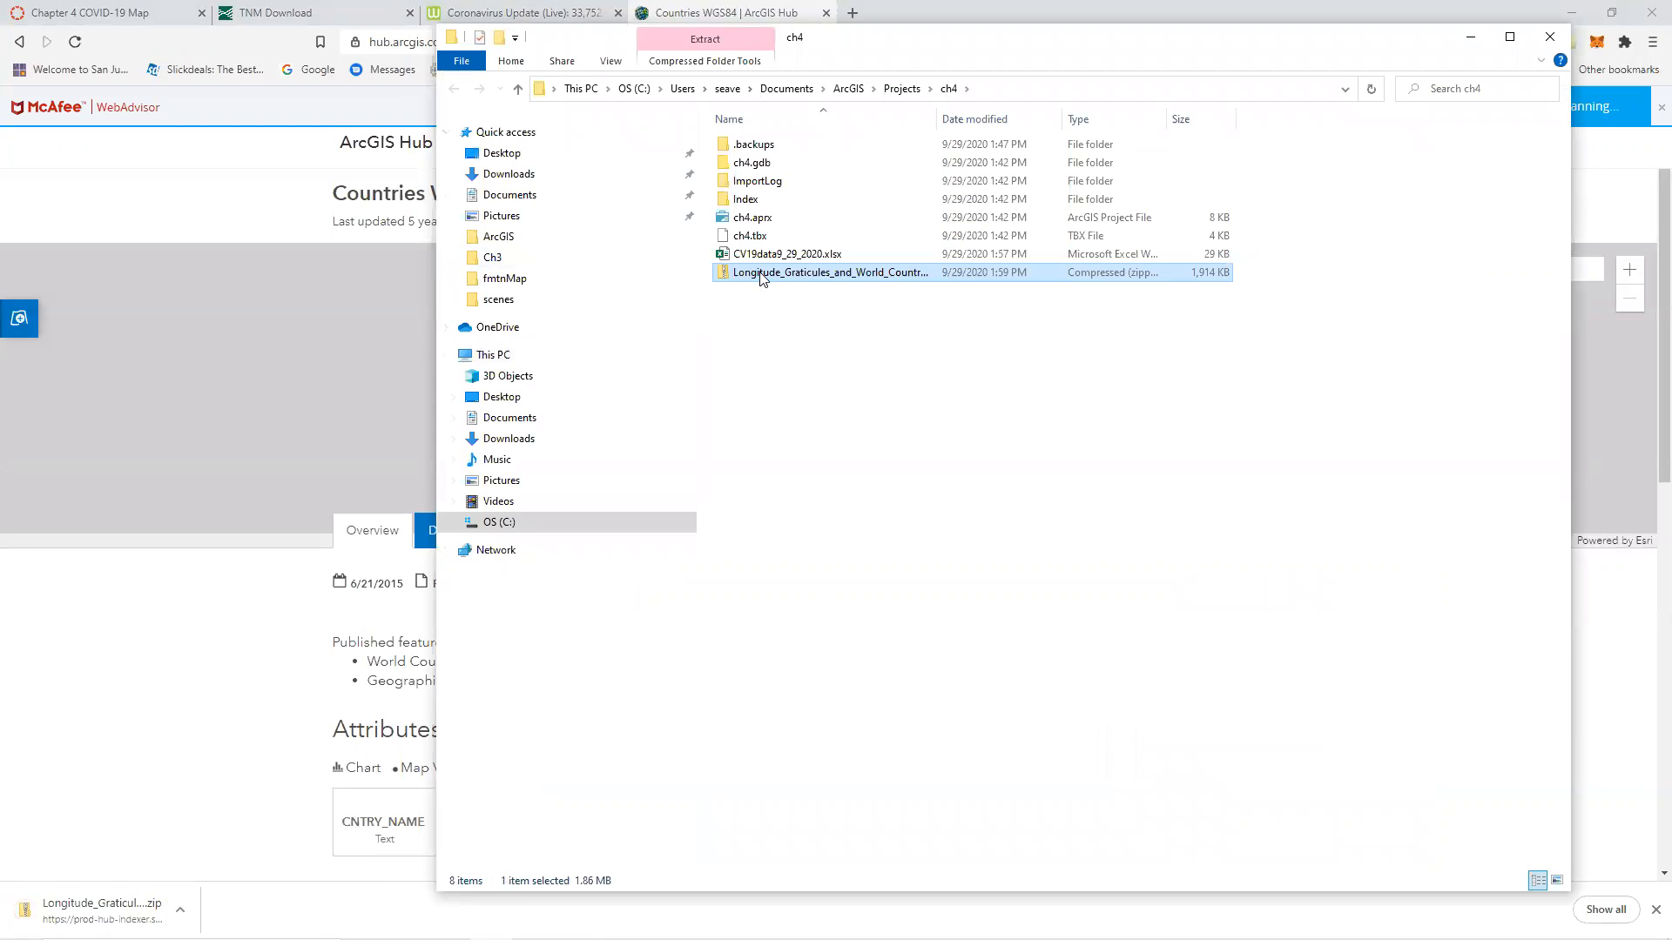
pyautogui.rightClick(759, 273)
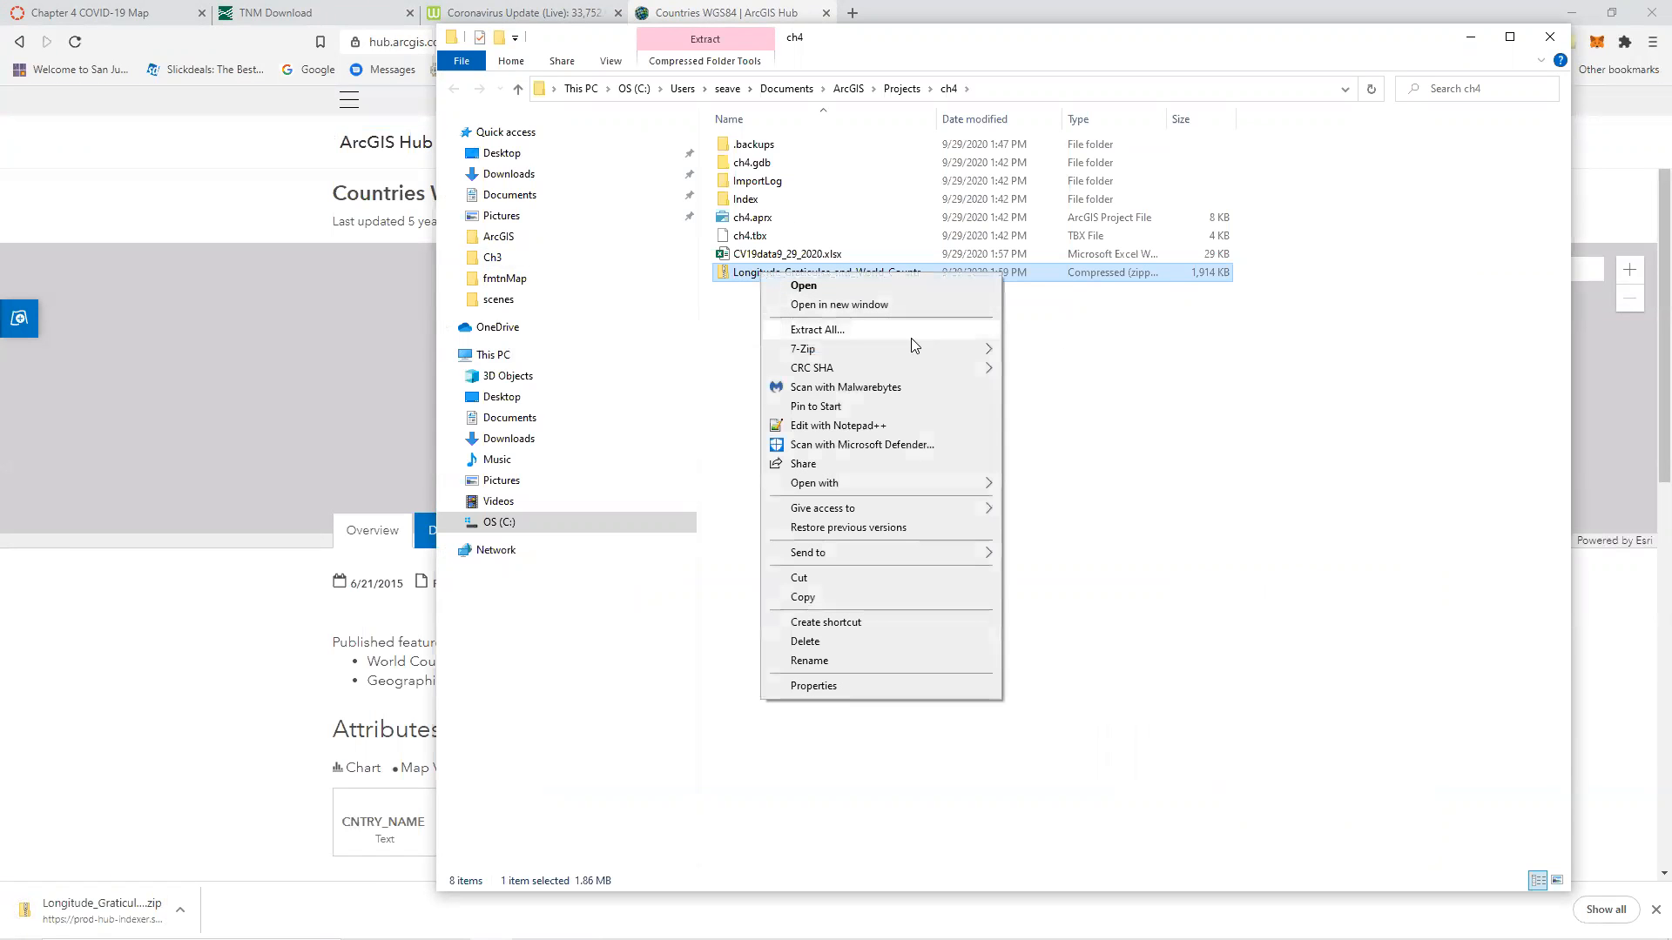
pyautogui.moveTo(911, 348)
pyautogui.click(1084, 409)
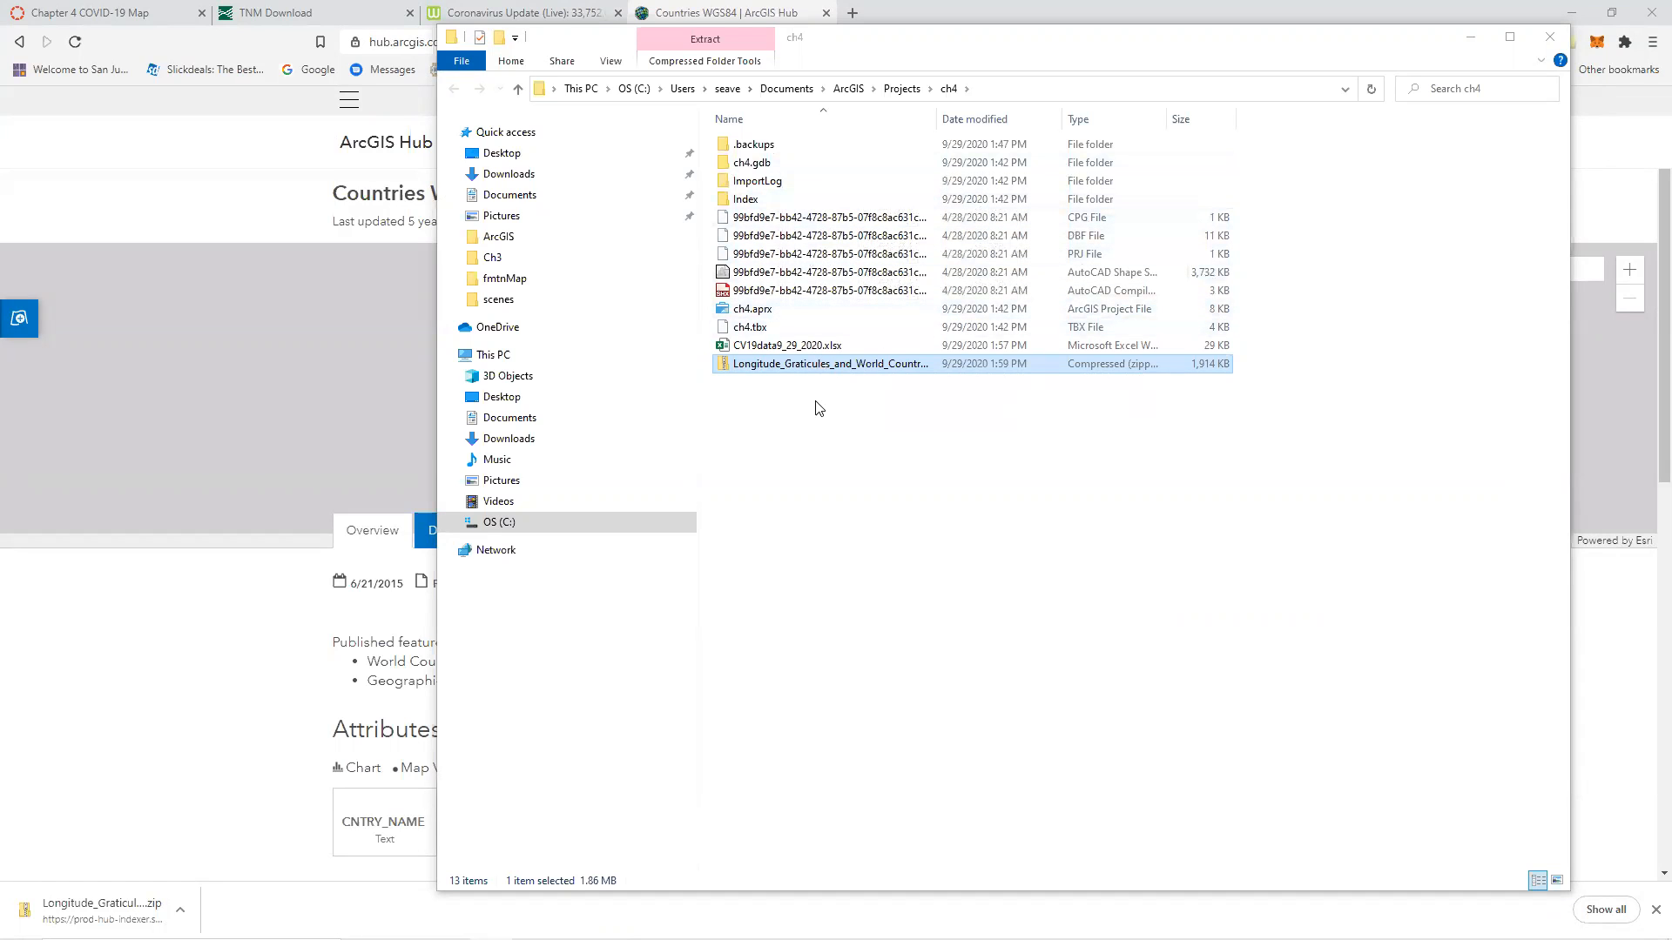
pyautogui.click(1550, 41)
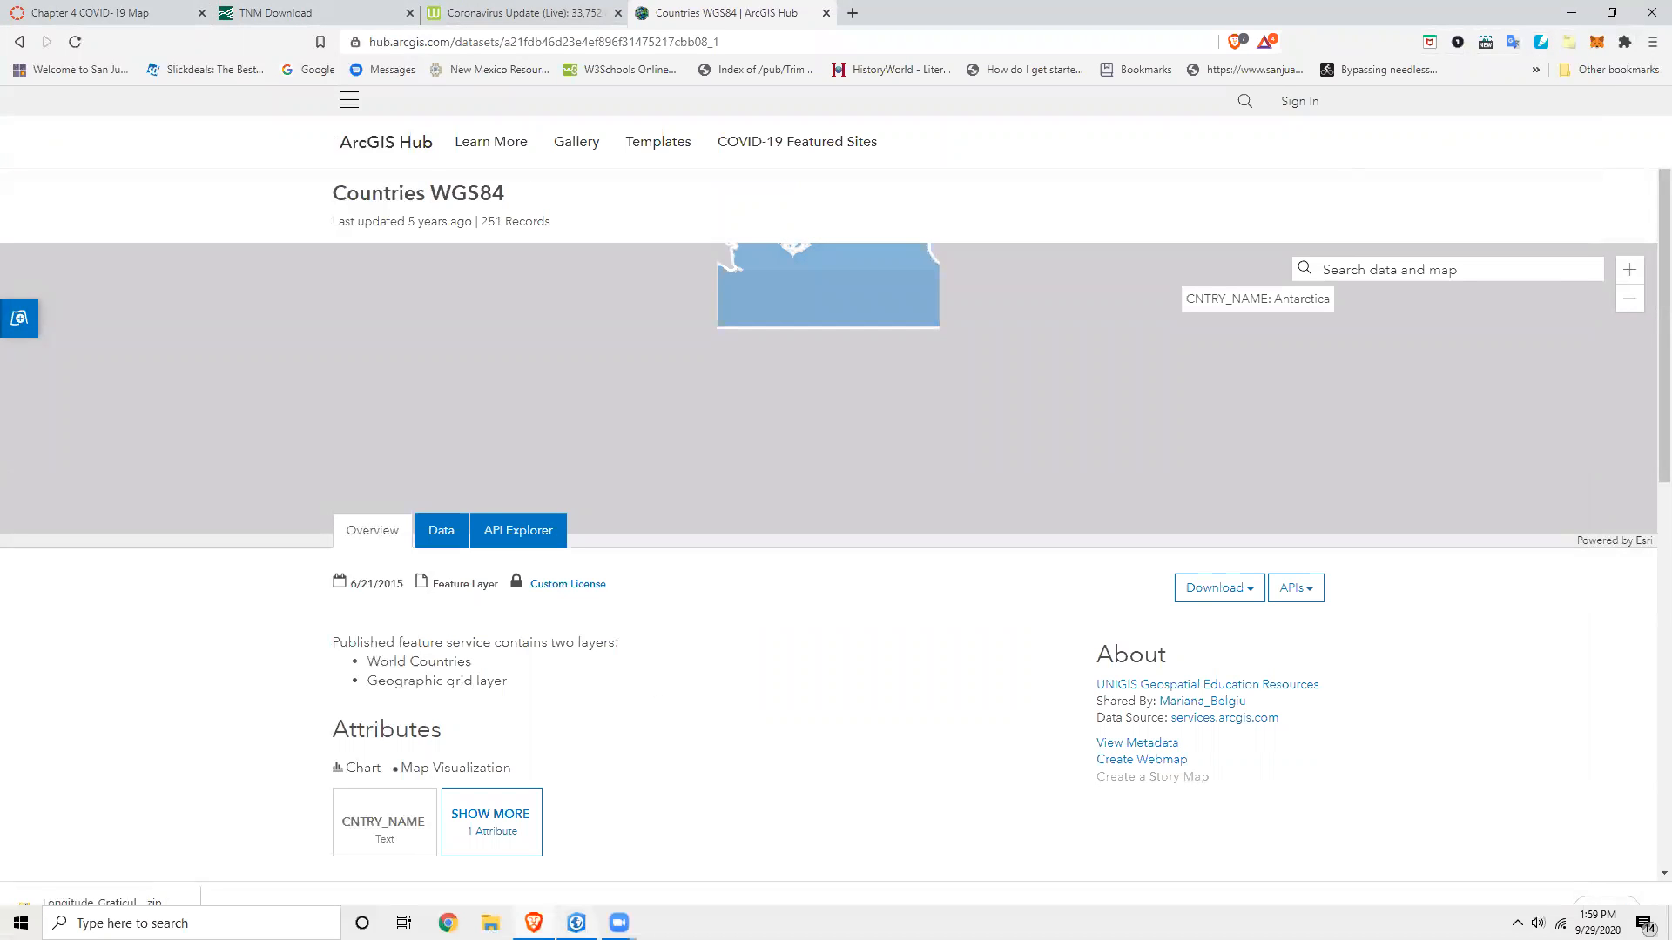
# Switch to ArcGIS Pro and add the extracted countries shapefile from the ch4 project folder to the map.
pyautogui.moveTo(576, 923)
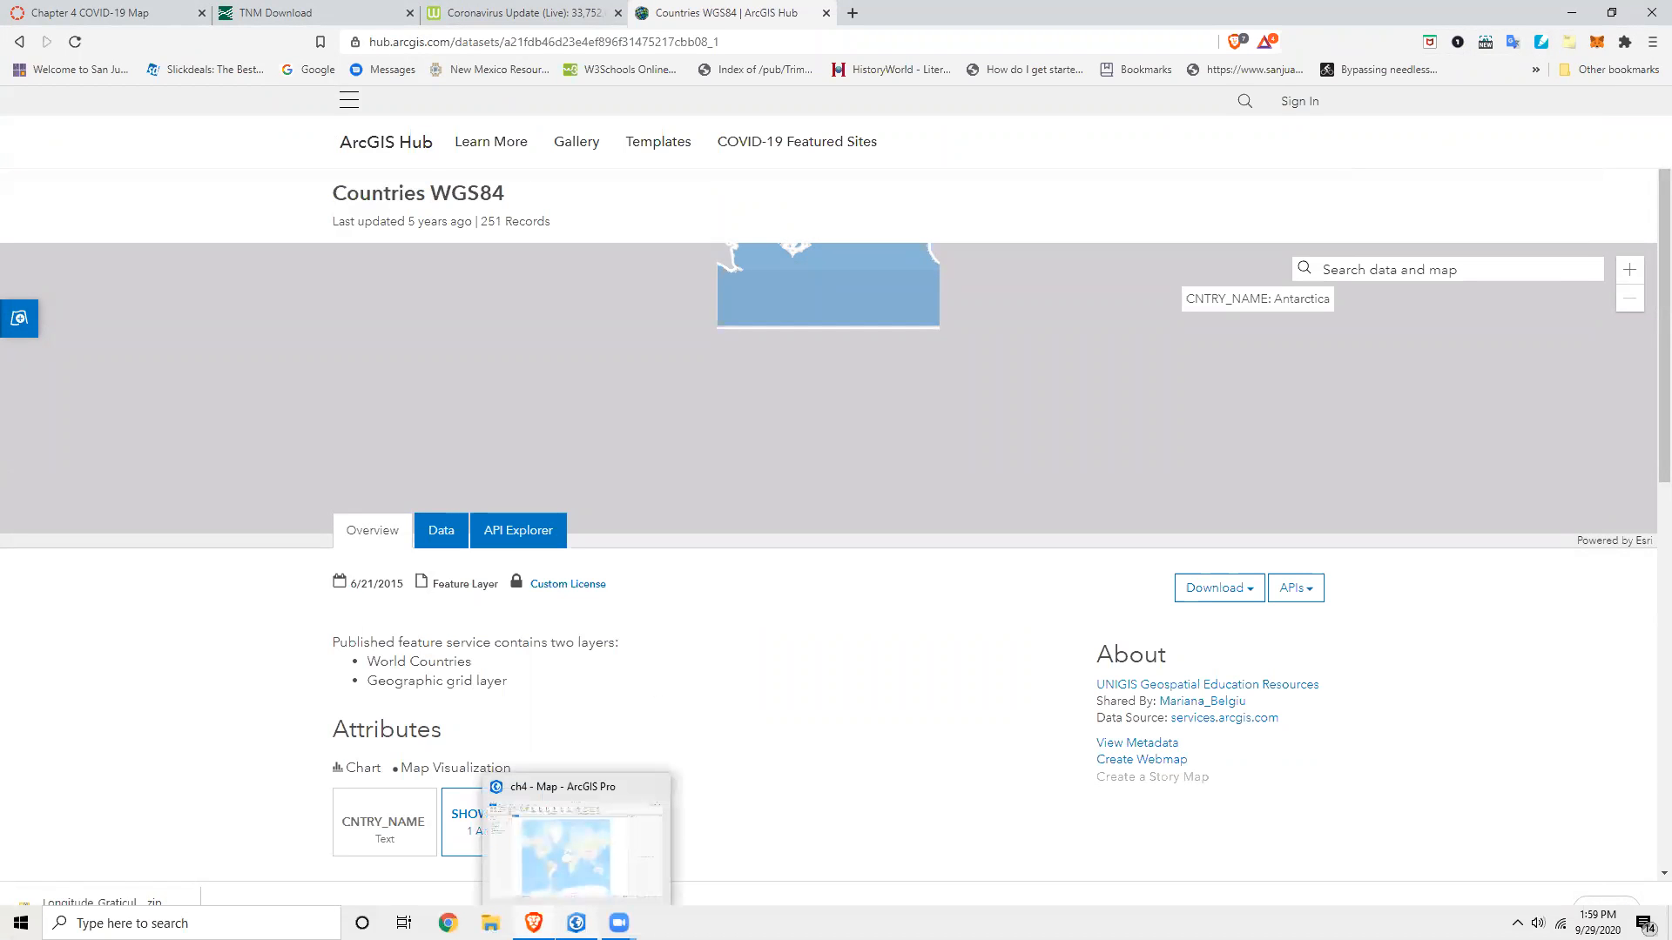
pyautogui.click(576, 923)
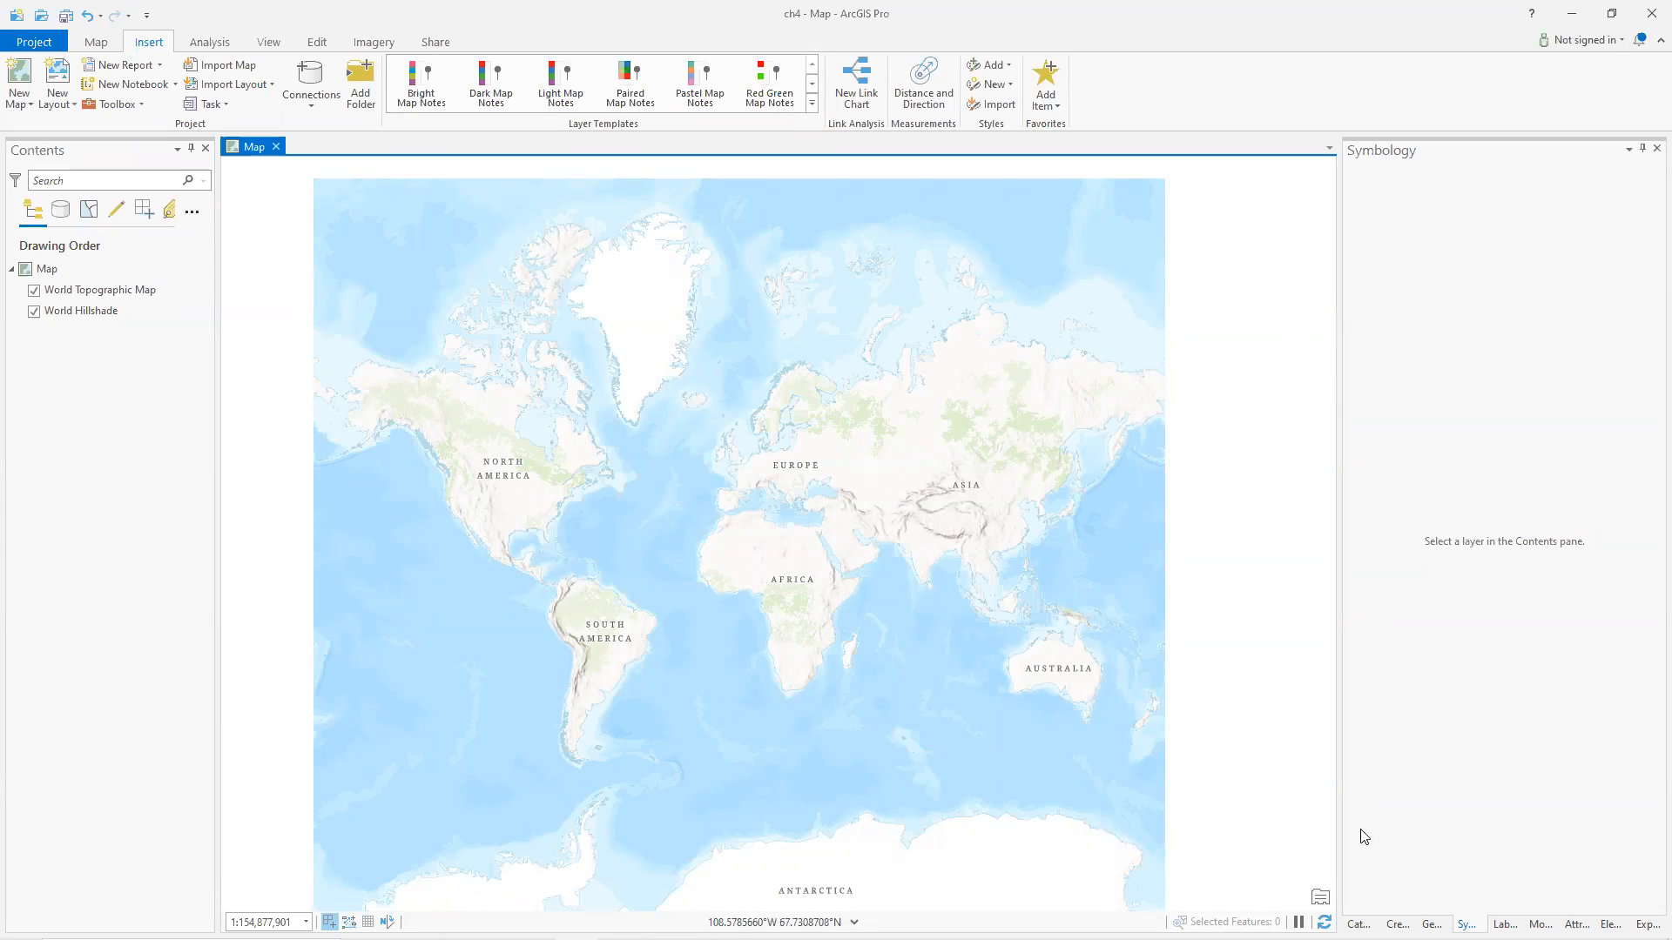
pyautogui.click(1358, 925)
pyautogui.click(1356, 317)
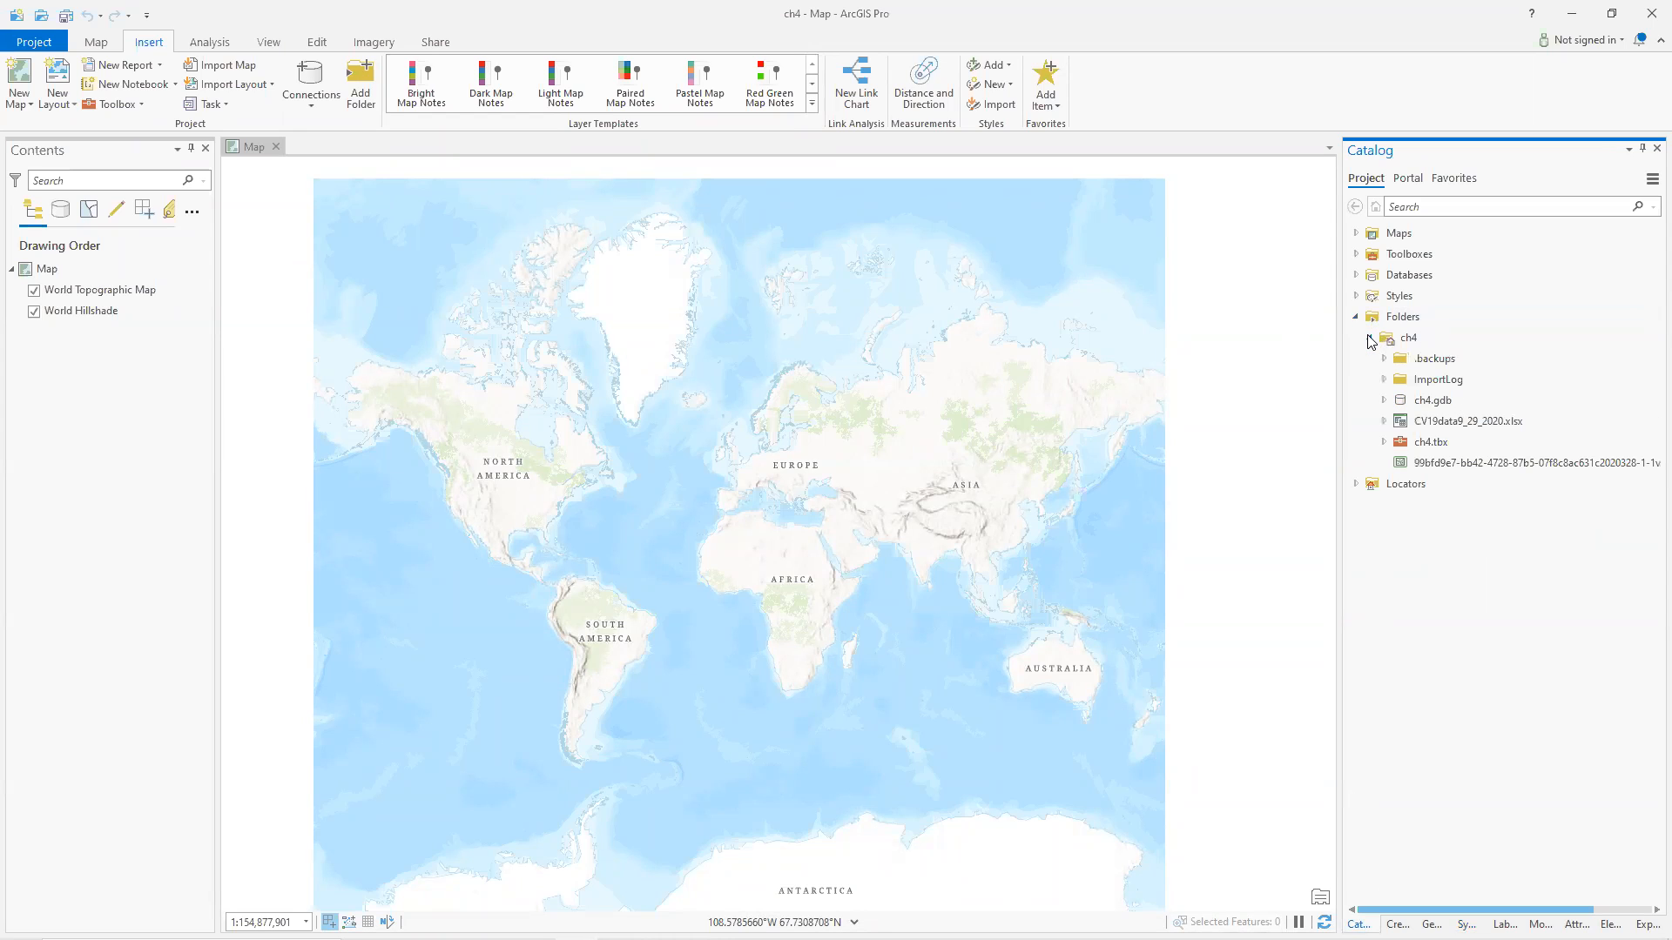
pyautogui.moveTo(1441, 464); pyautogui.dragTo(781, 463)
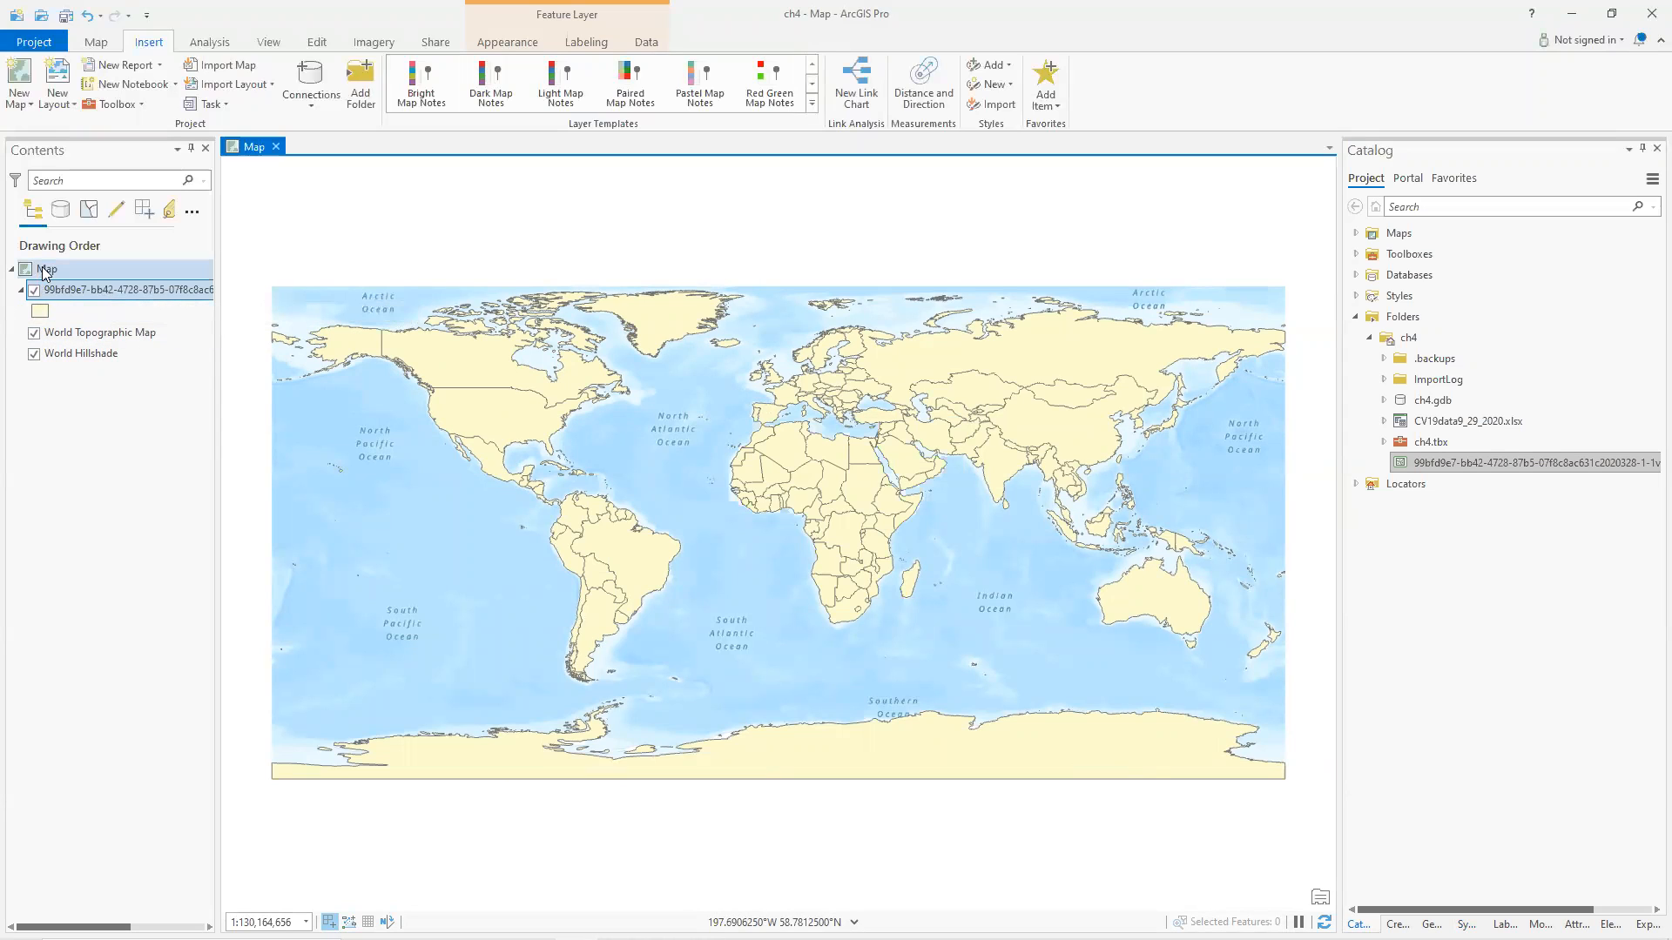
# Open the countries layer's properties and examine its source spatial reference details.
pyautogui.doubleClick(73, 291)
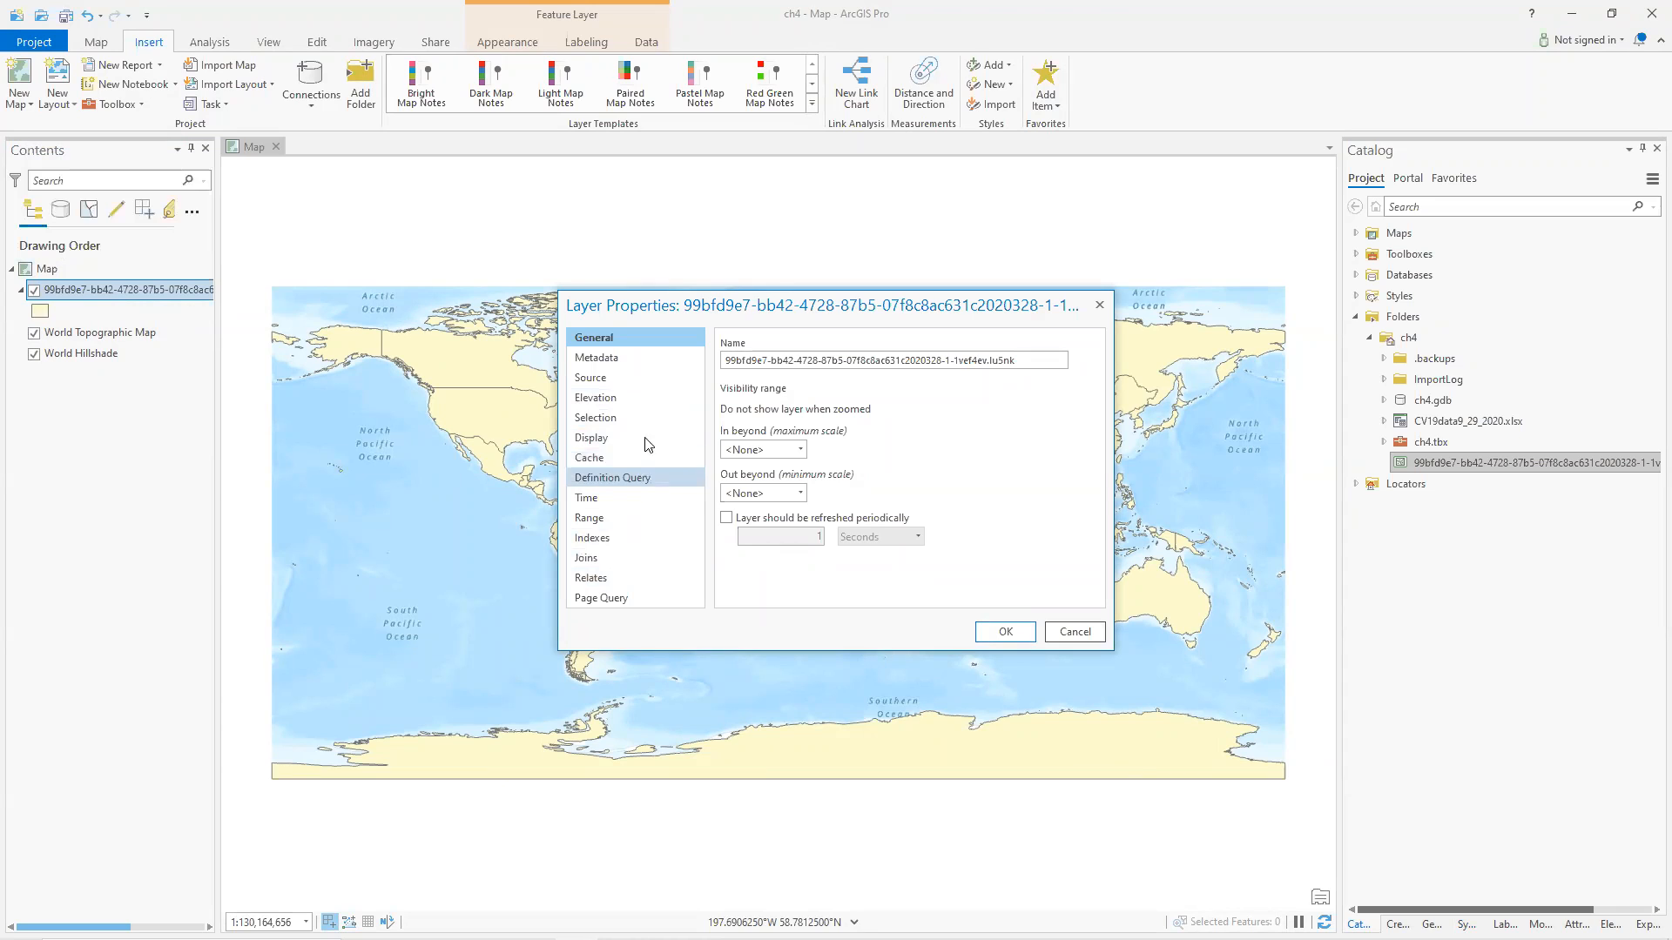
pyautogui.click(648, 378)
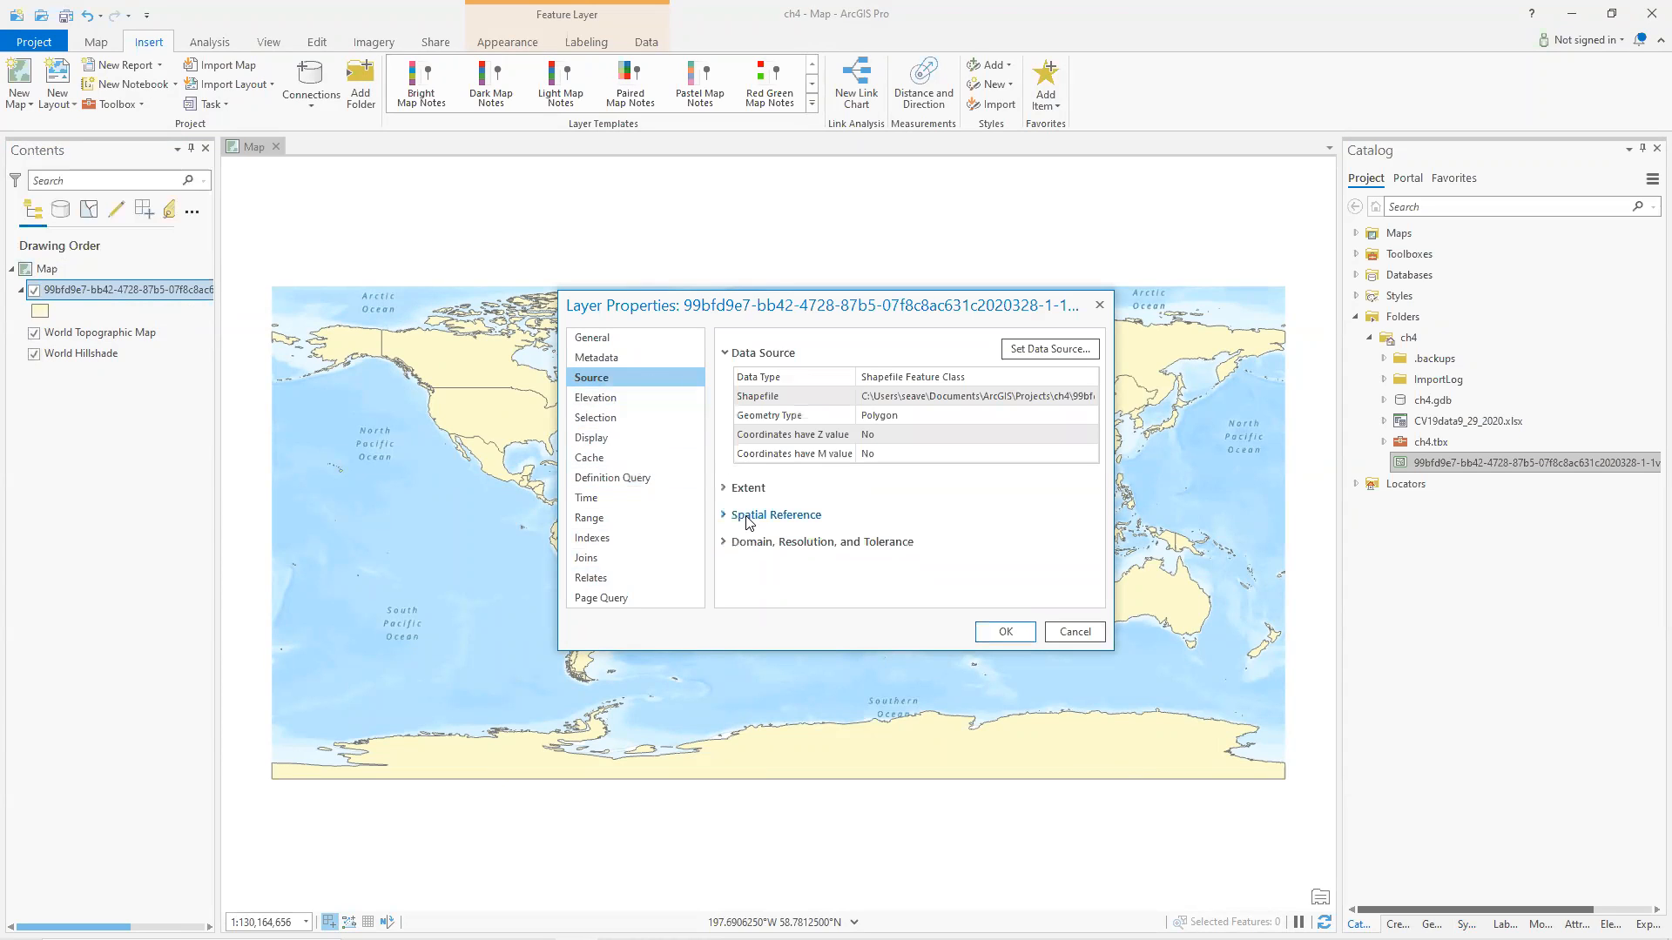
pyautogui.click(750, 522)
pyautogui.scroll(-3, 906, 558)
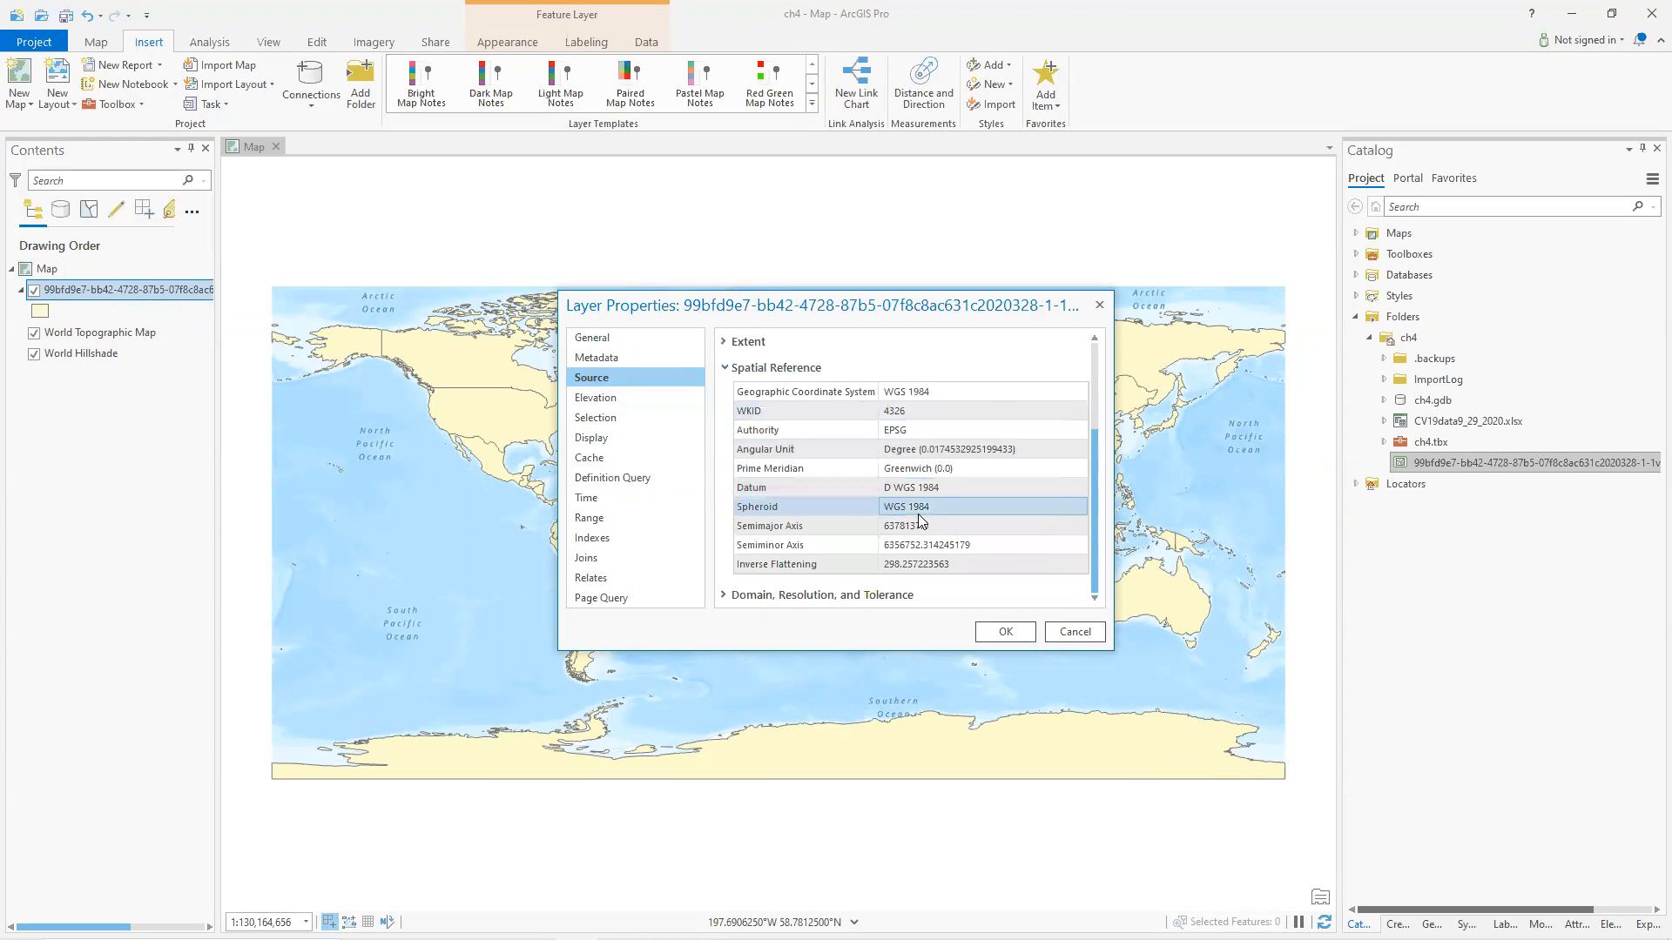
# Review the spatial reference entries of the countries layer's source, then close the layer properties dialog.
pyautogui.scroll(3, 923, 524)
pyautogui.scroll(-3, 925, 467)
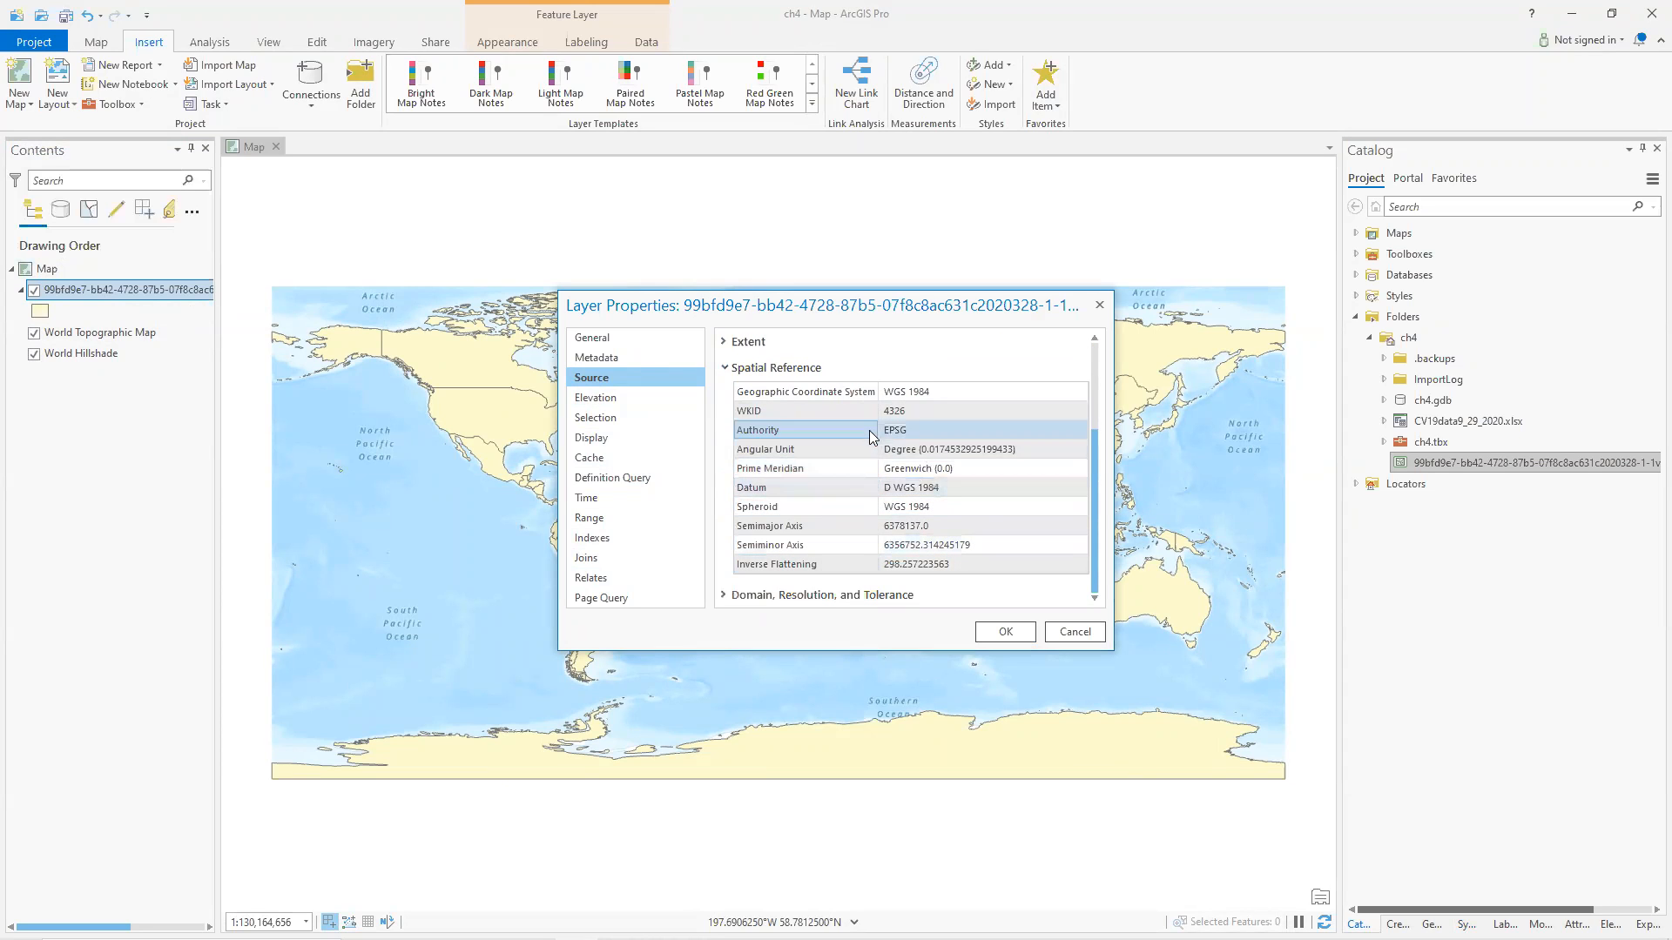
pyautogui.scroll(1, 957, 487)
pyautogui.click(954, 477)
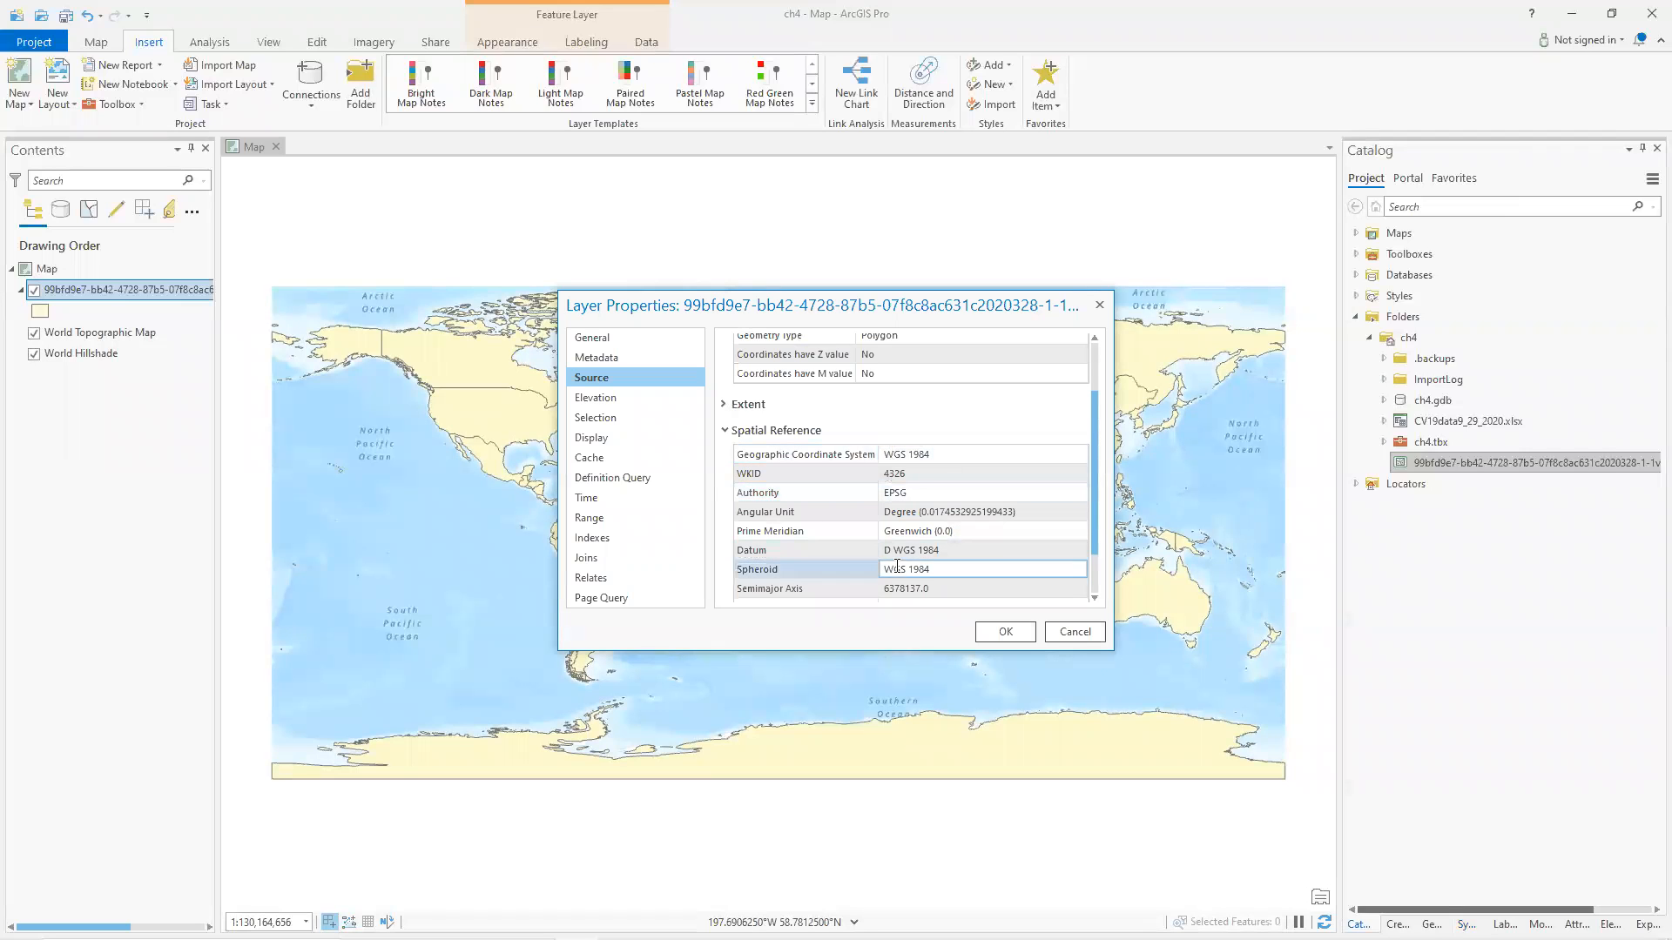
pyautogui.scroll(-1, 899, 546)
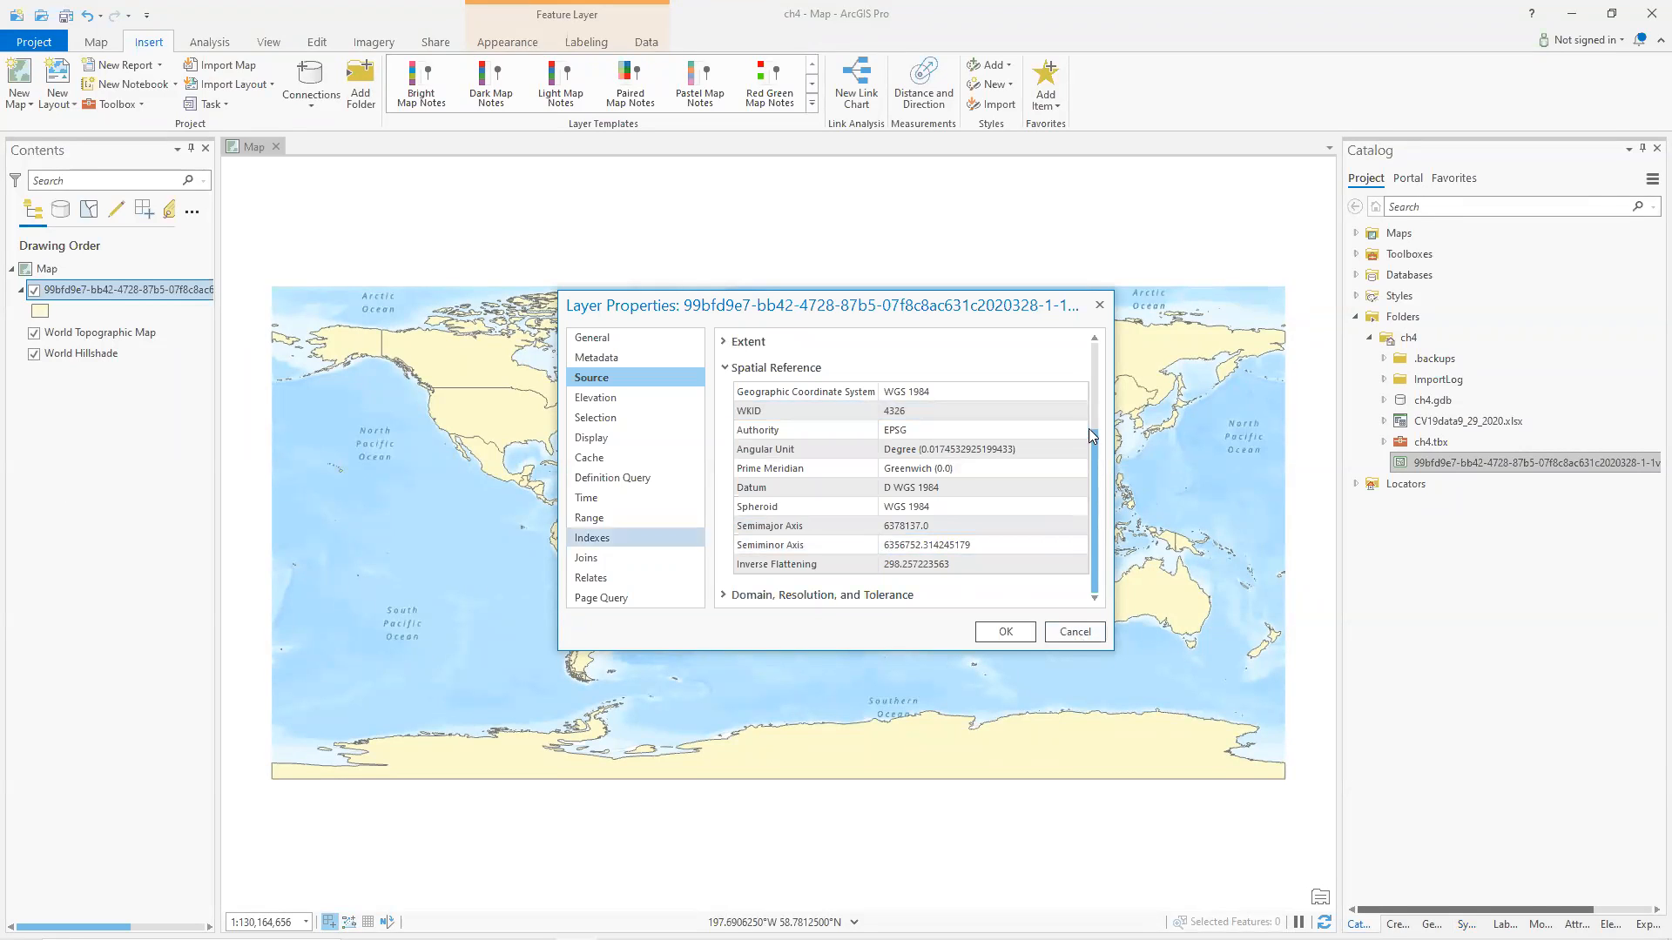
pyautogui.click(1088, 638)
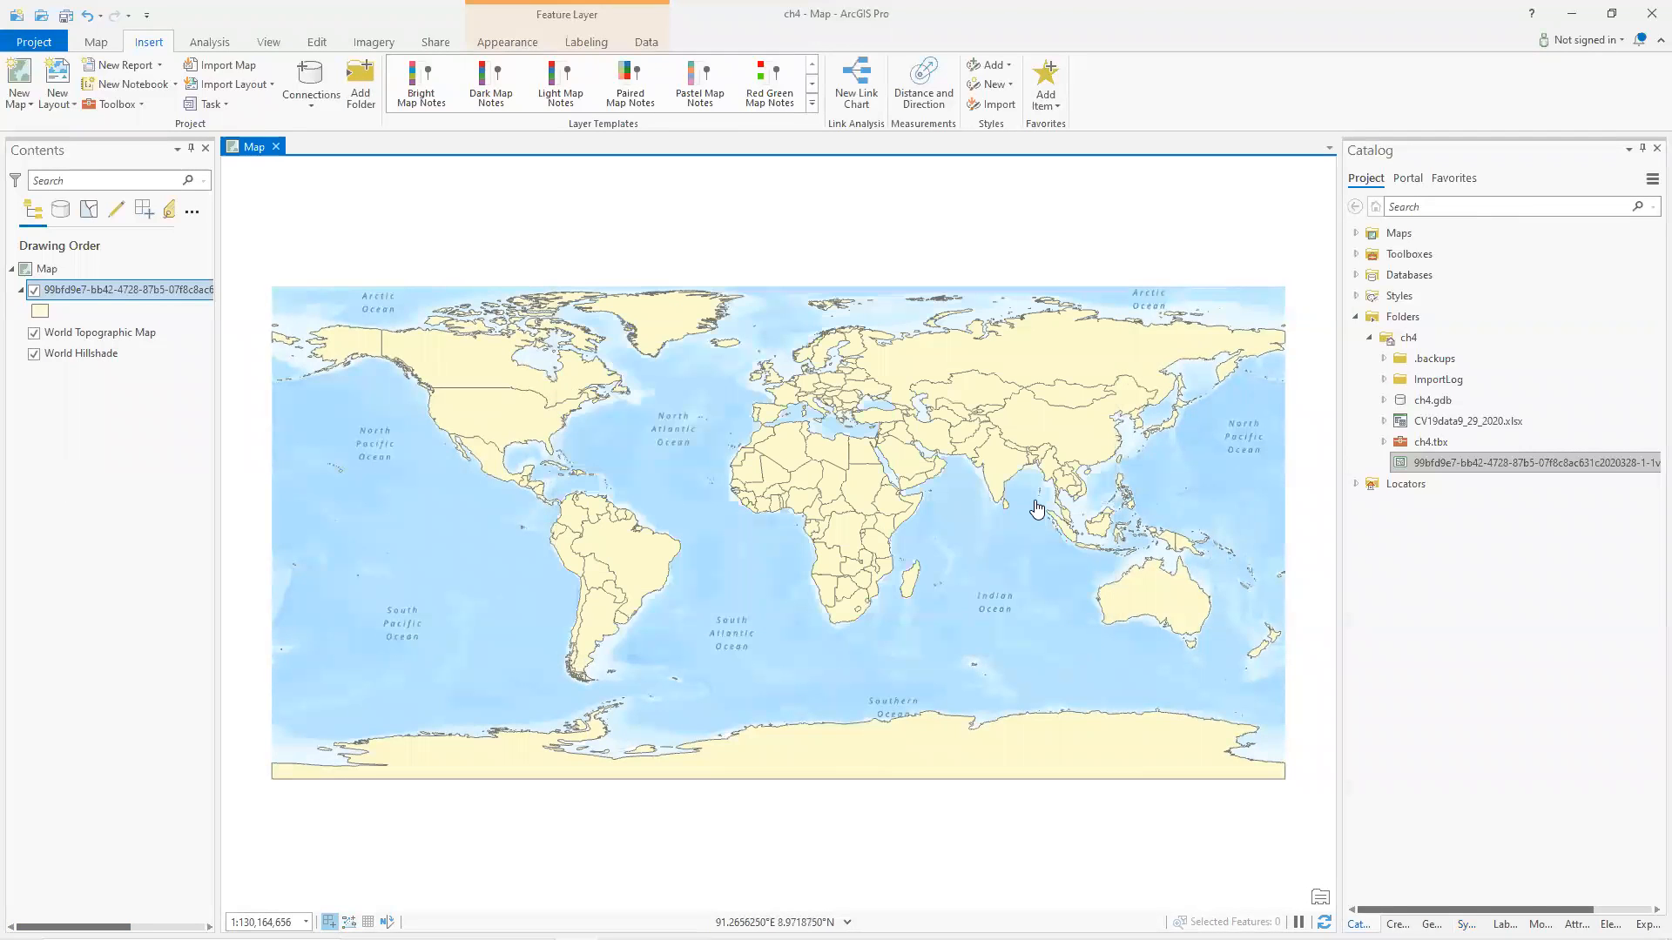
# Set the map's coordinate system to the projected World system Robinson (world).
pyautogui.click(48, 270)
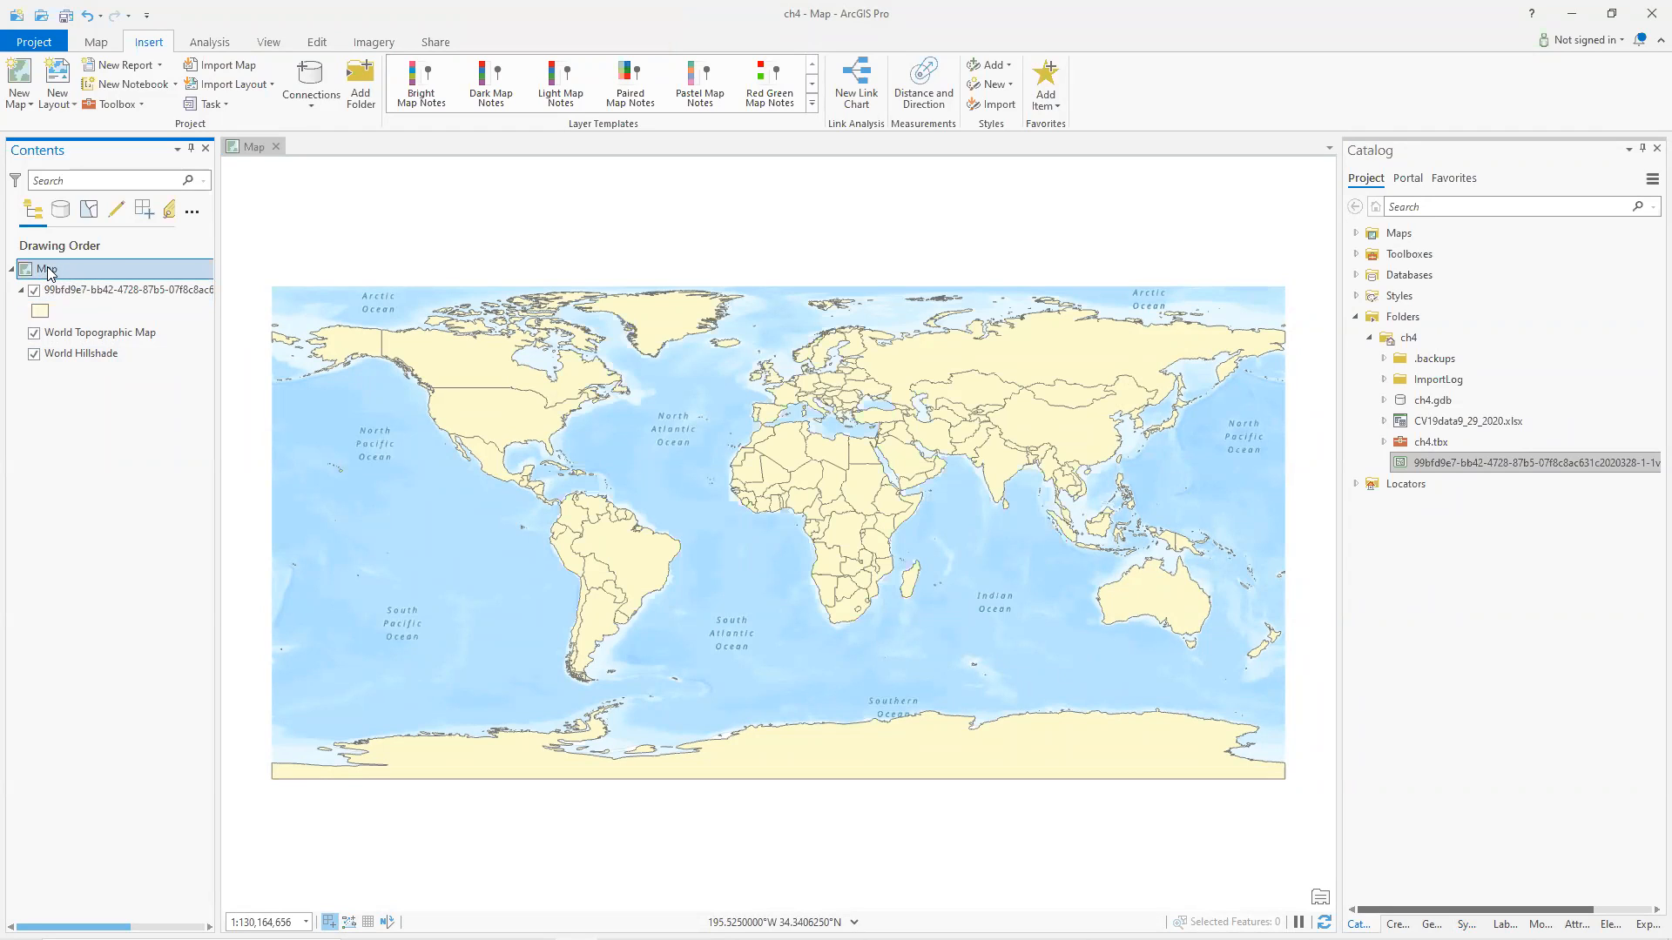
pyautogui.doubleClick(48, 270)
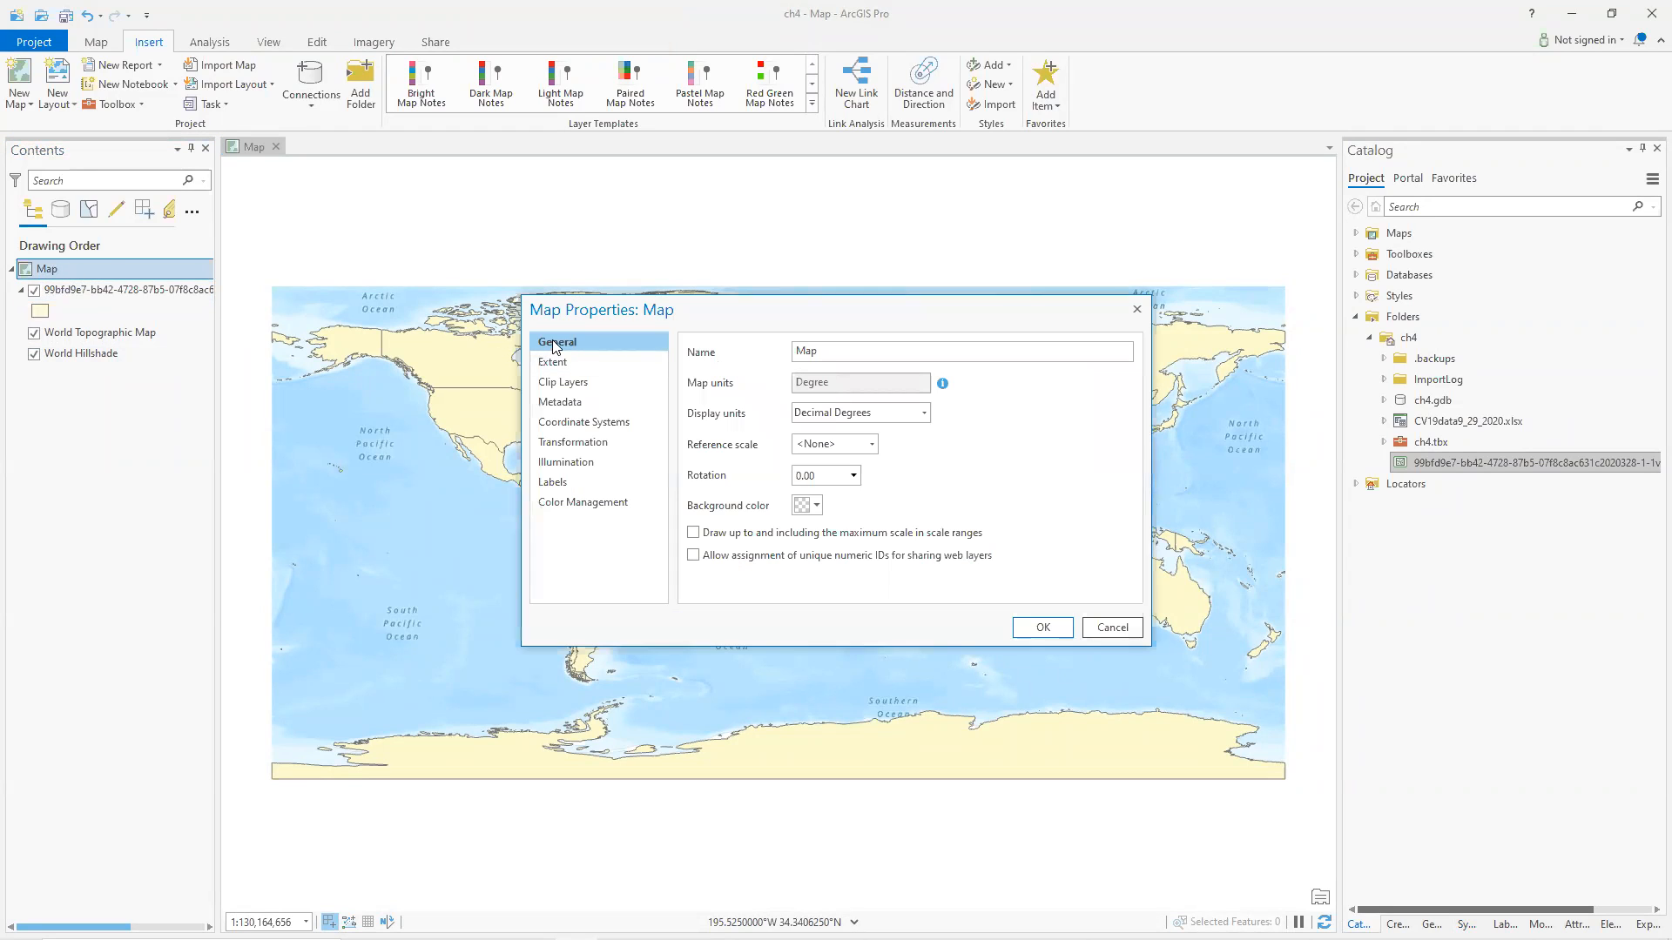
pyautogui.click(583, 424)
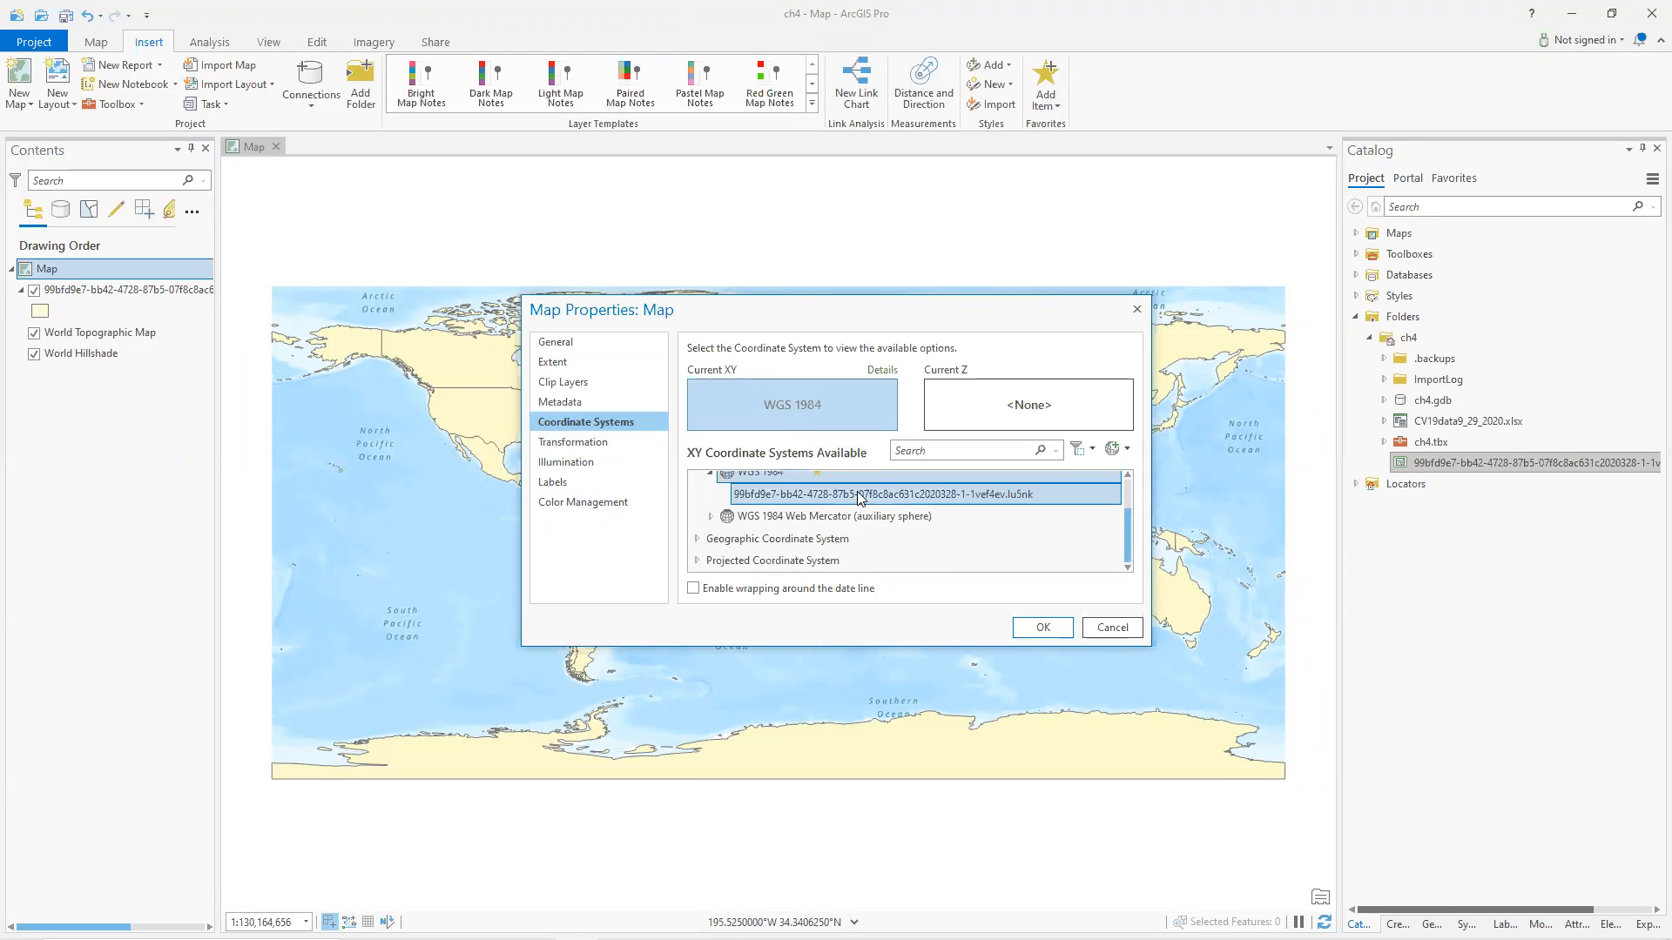
pyautogui.click(697, 562)
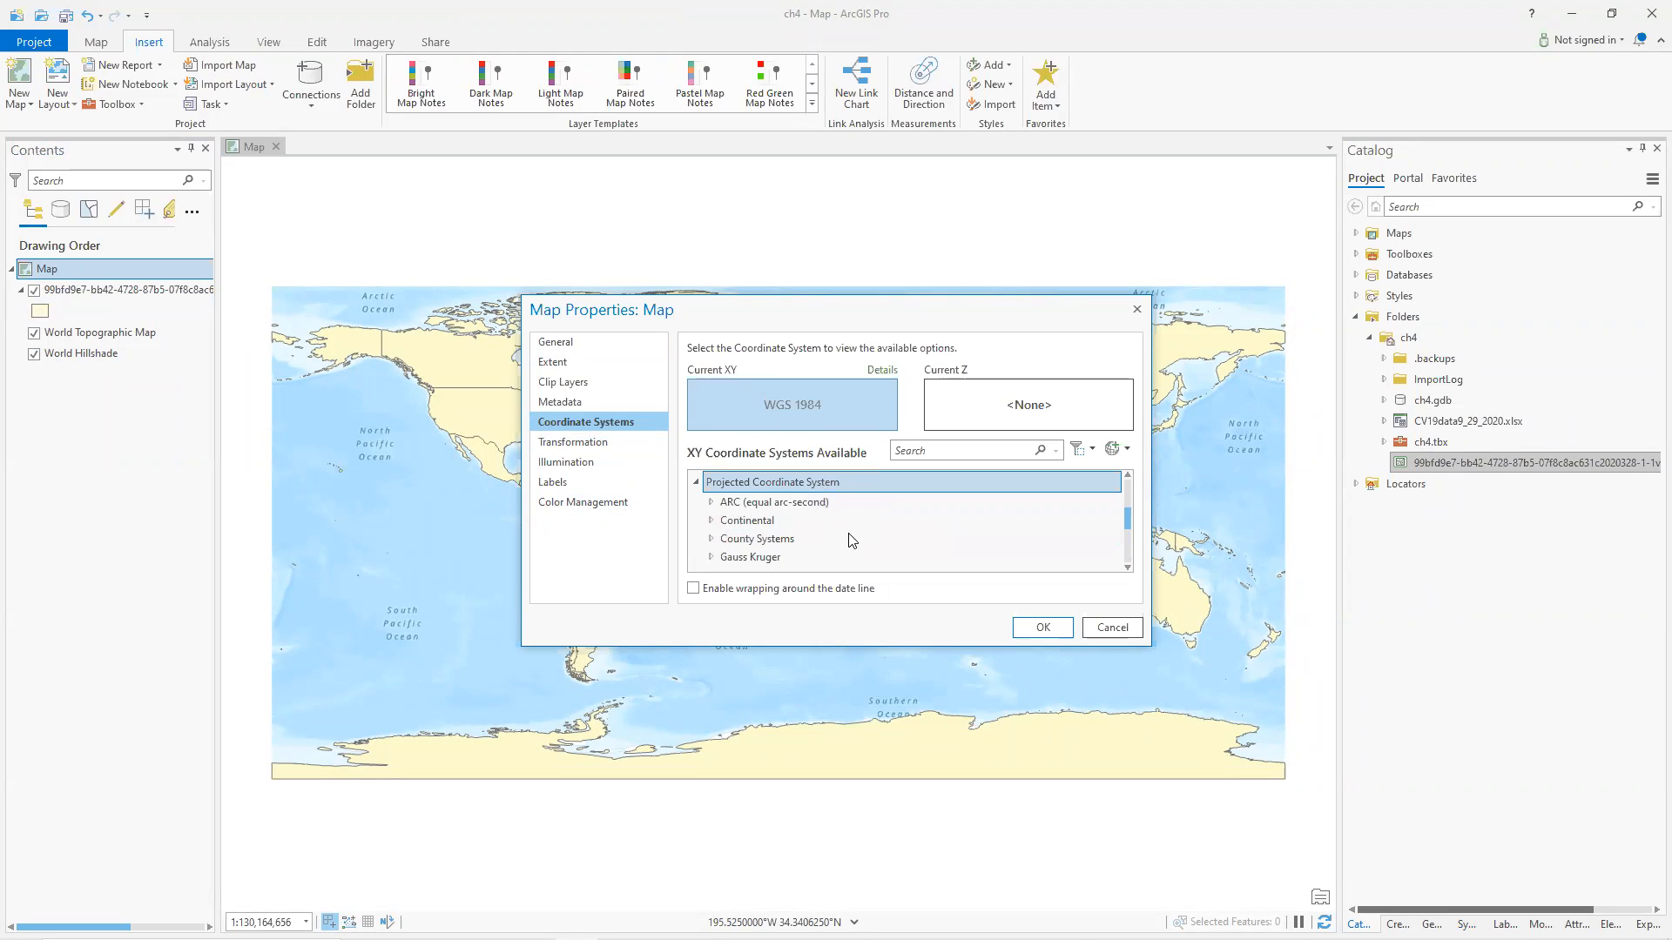
pyautogui.scroll(-2, 860, 529)
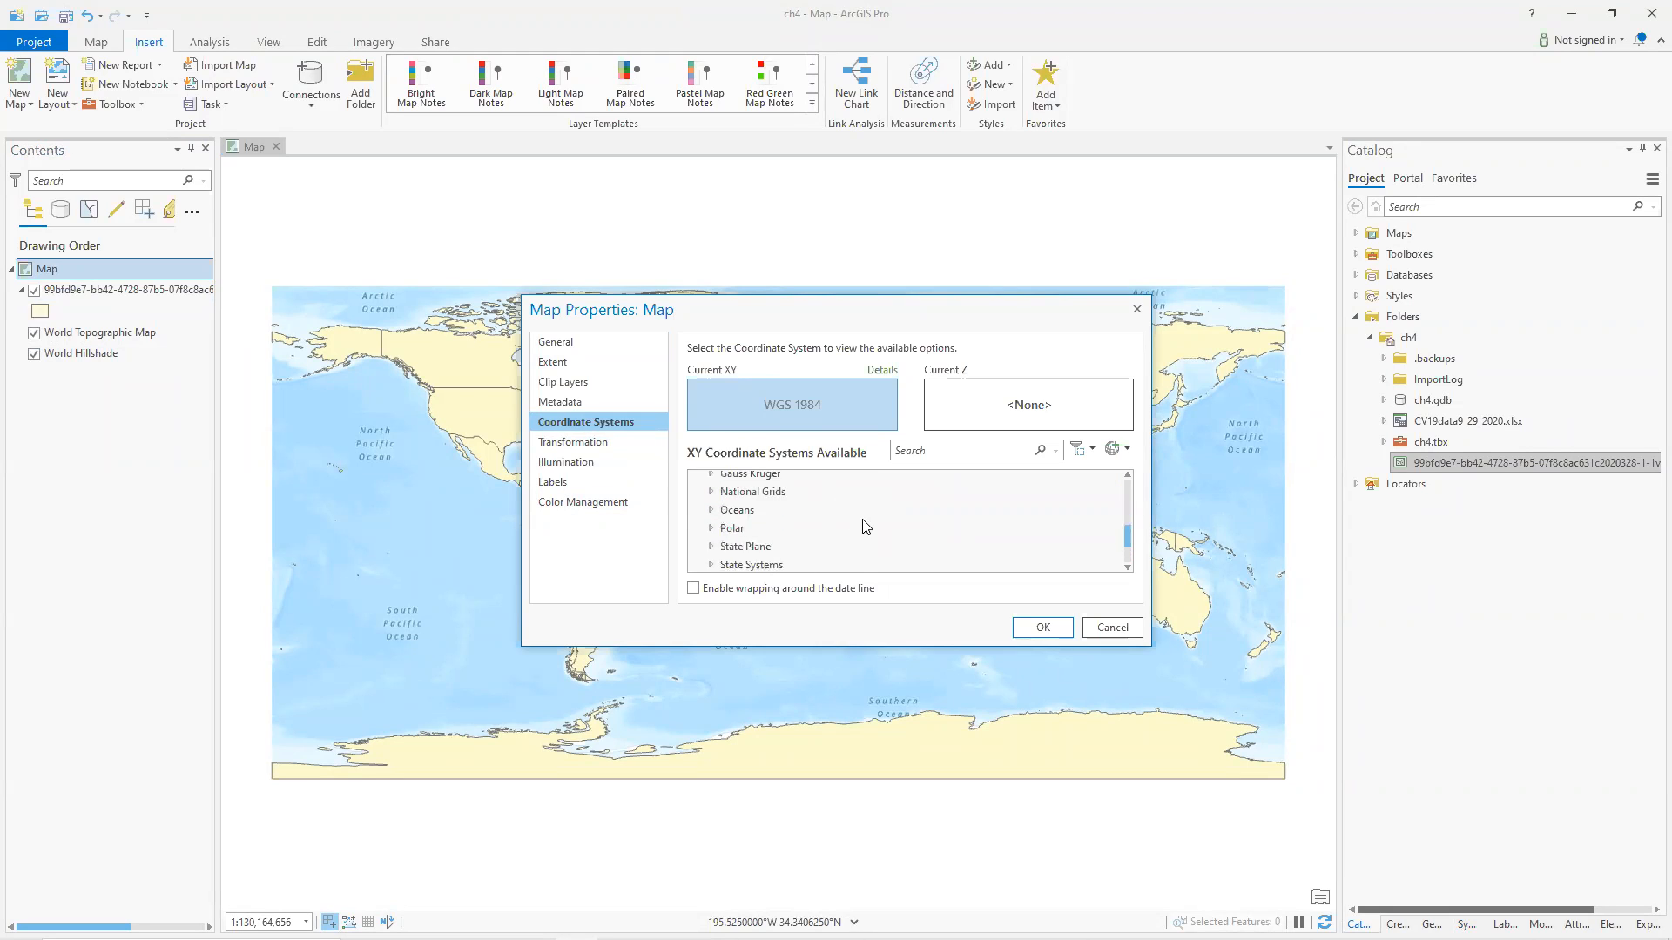
pyautogui.scroll(2, 865, 525)
pyautogui.scroll(-4, 827, 527)
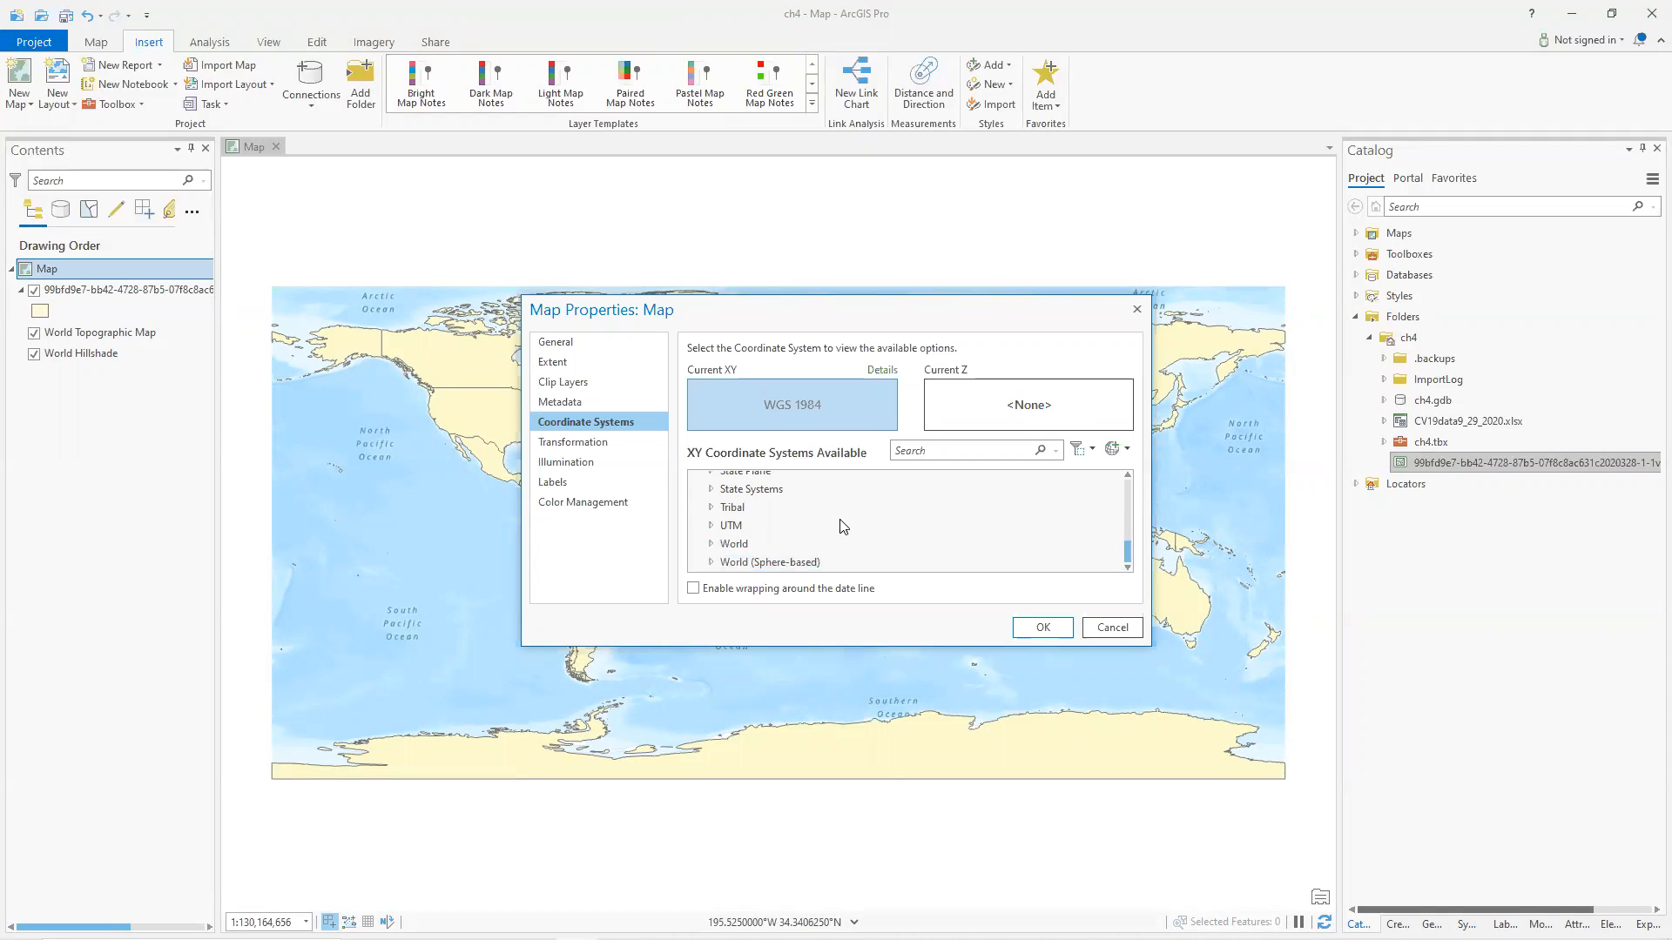
pyautogui.click(711, 547)
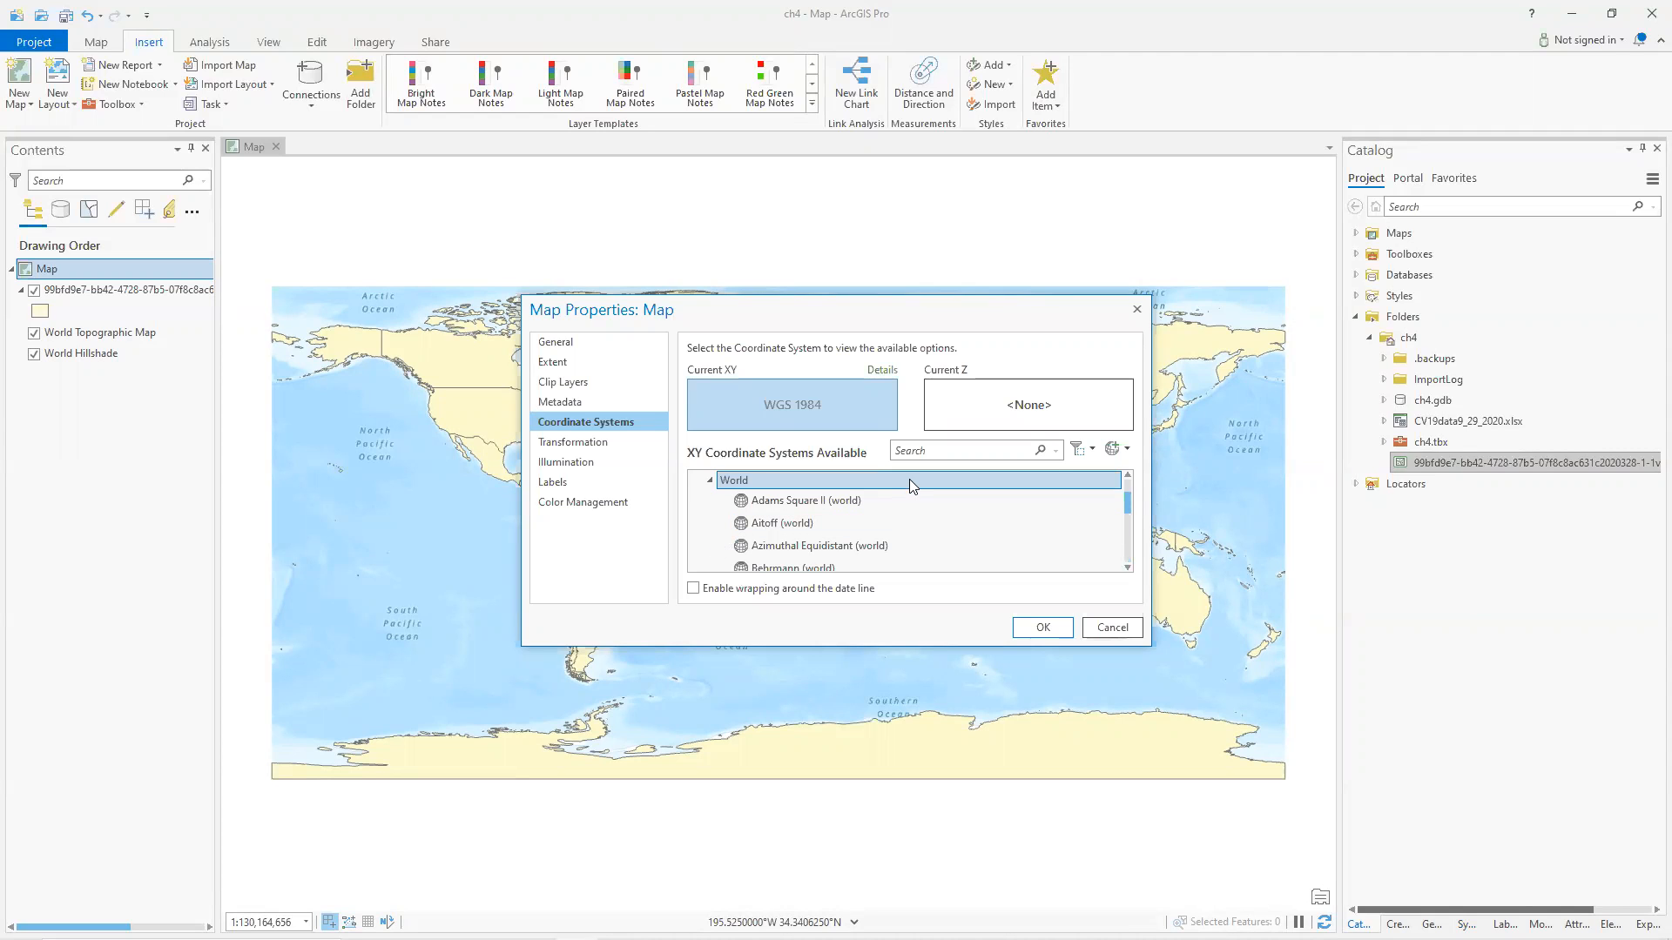
pyautogui.moveTo(904, 645); pyautogui.dragTo(903, 871)
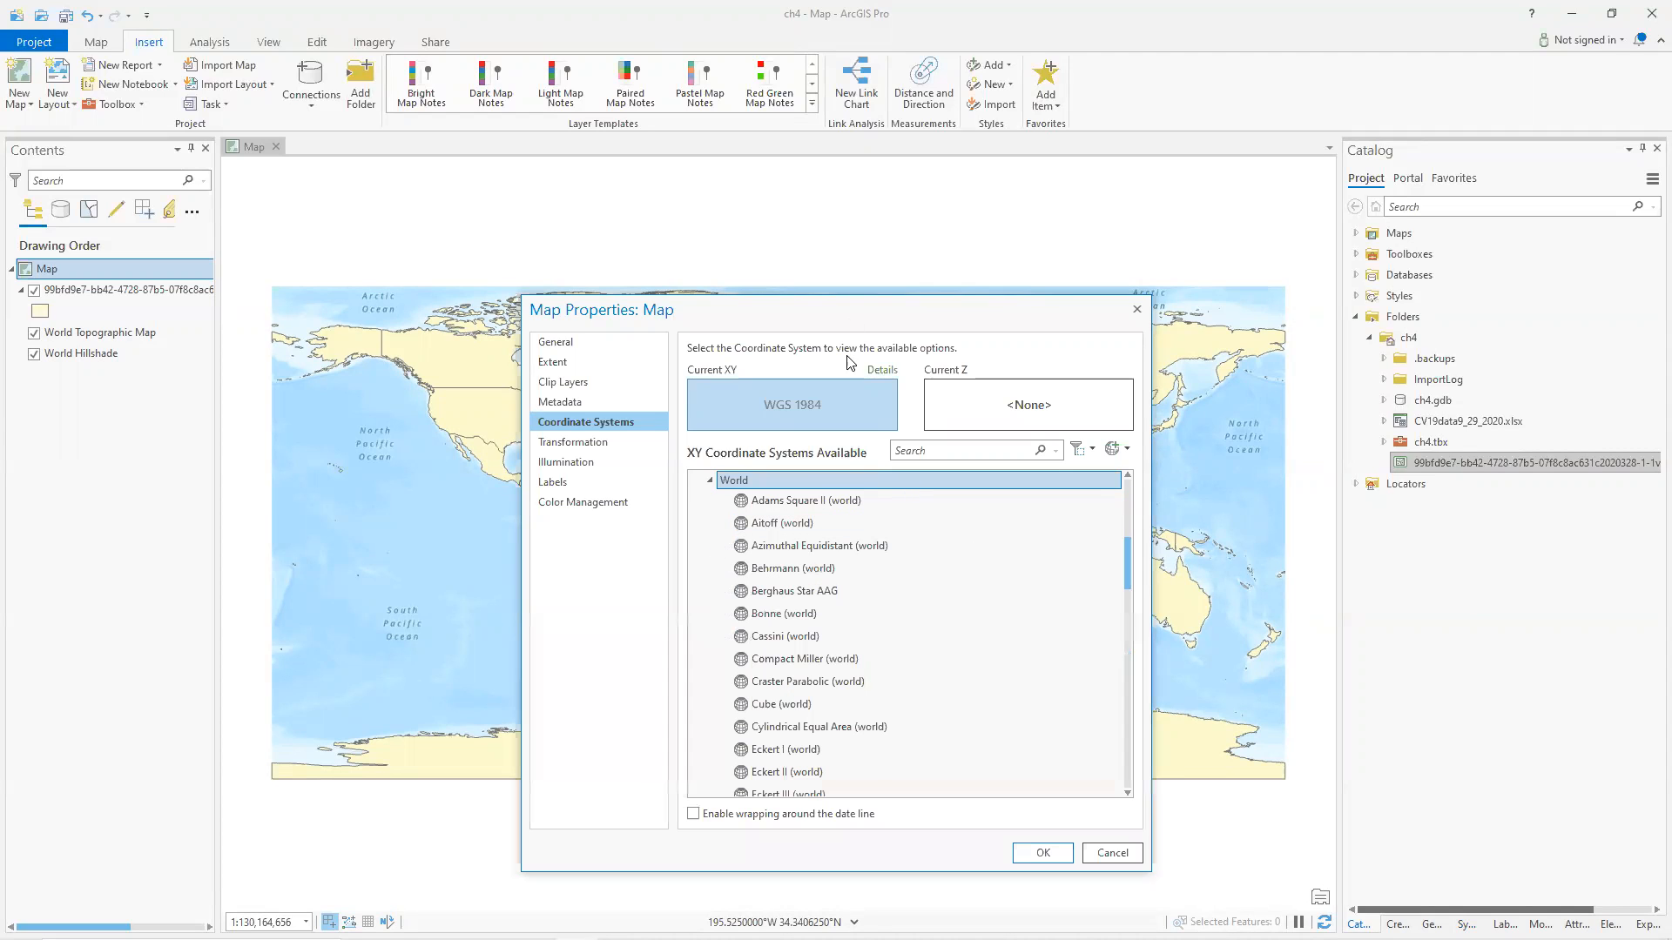
pyautogui.moveTo(855, 299); pyautogui.dragTo(862, 48)
pyautogui.scroll(-15, 892, 514)
pyautogui.scroll(-2, 890, 535)
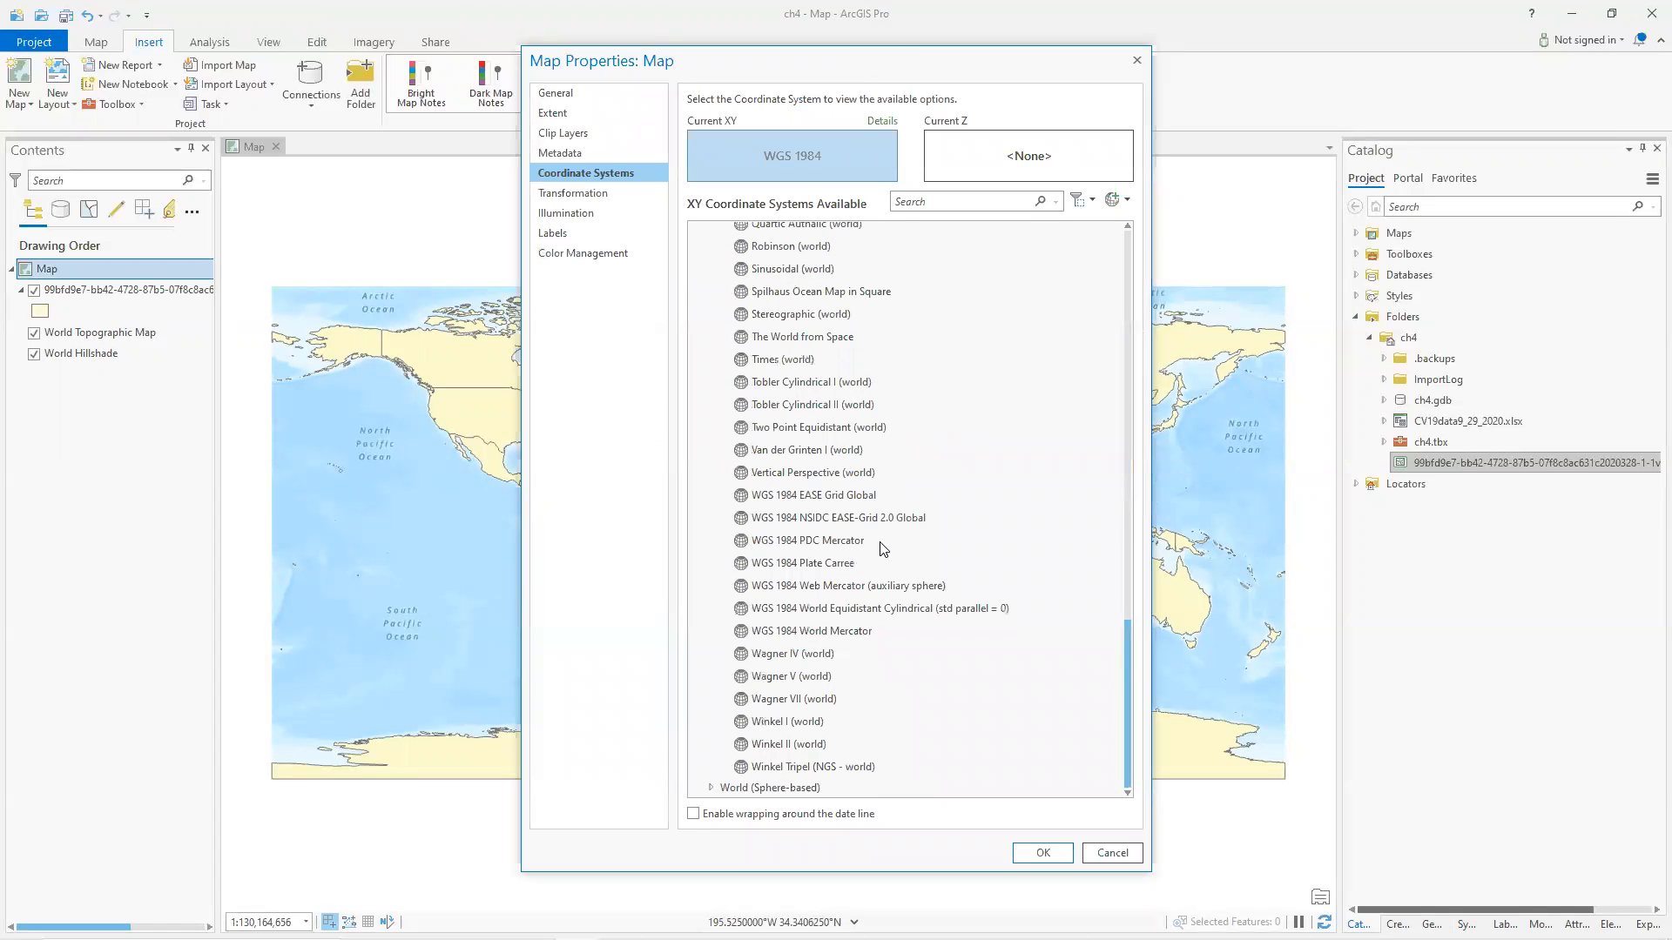
pyautogui.click(881, 543)
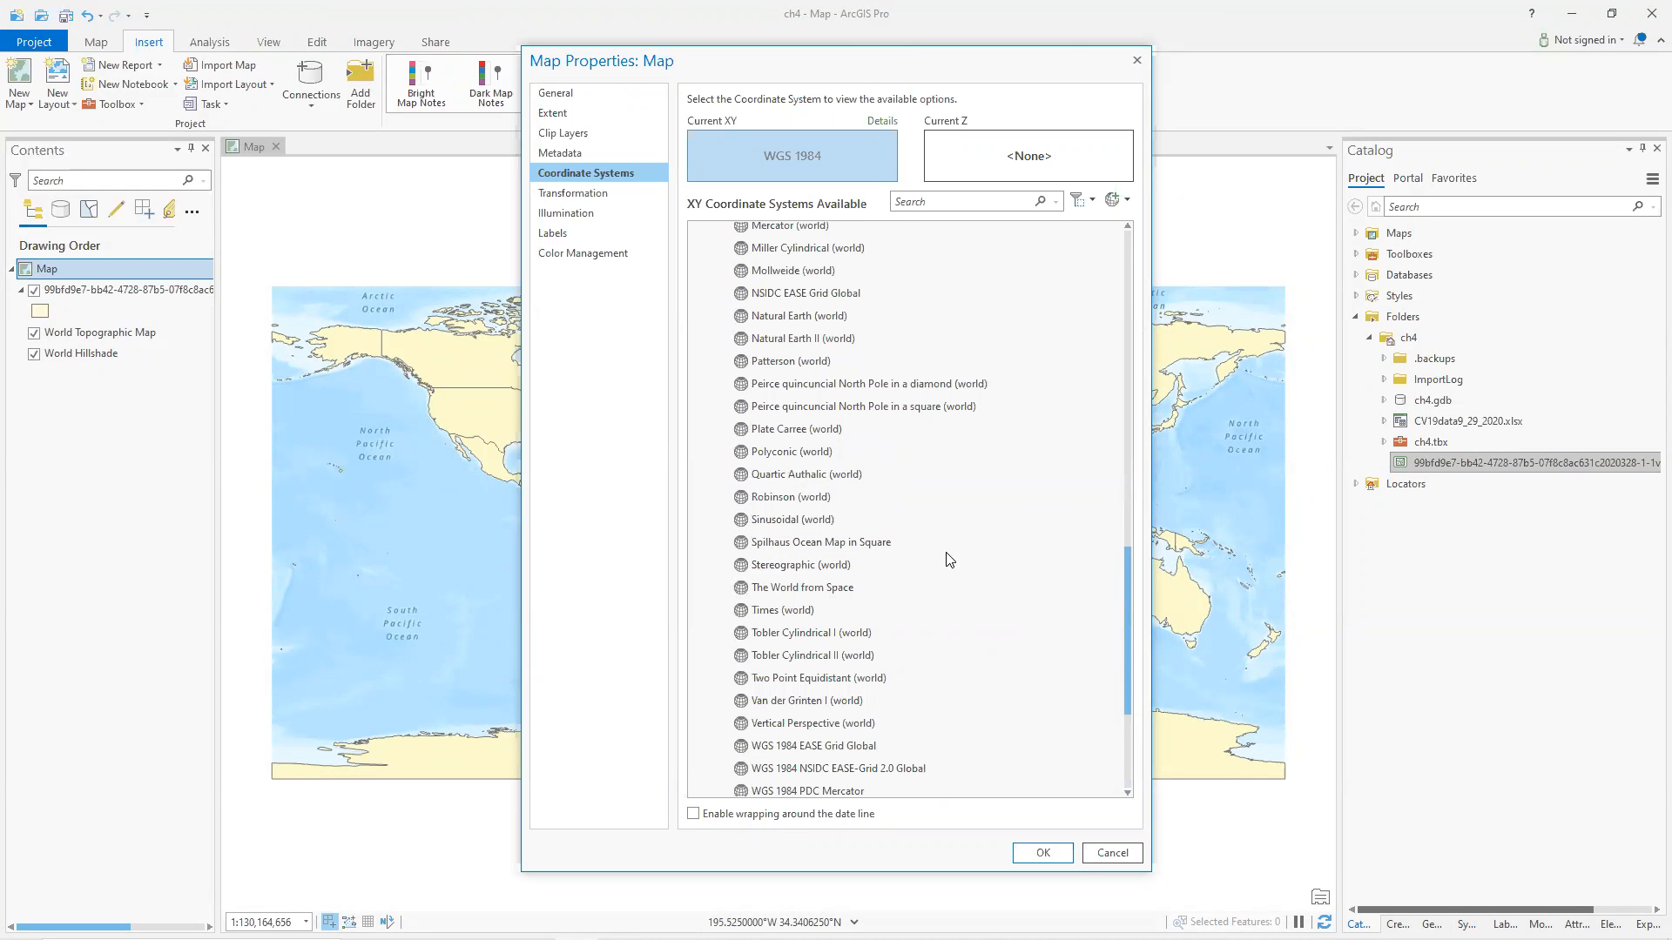
pyautogui.click(770, 497)
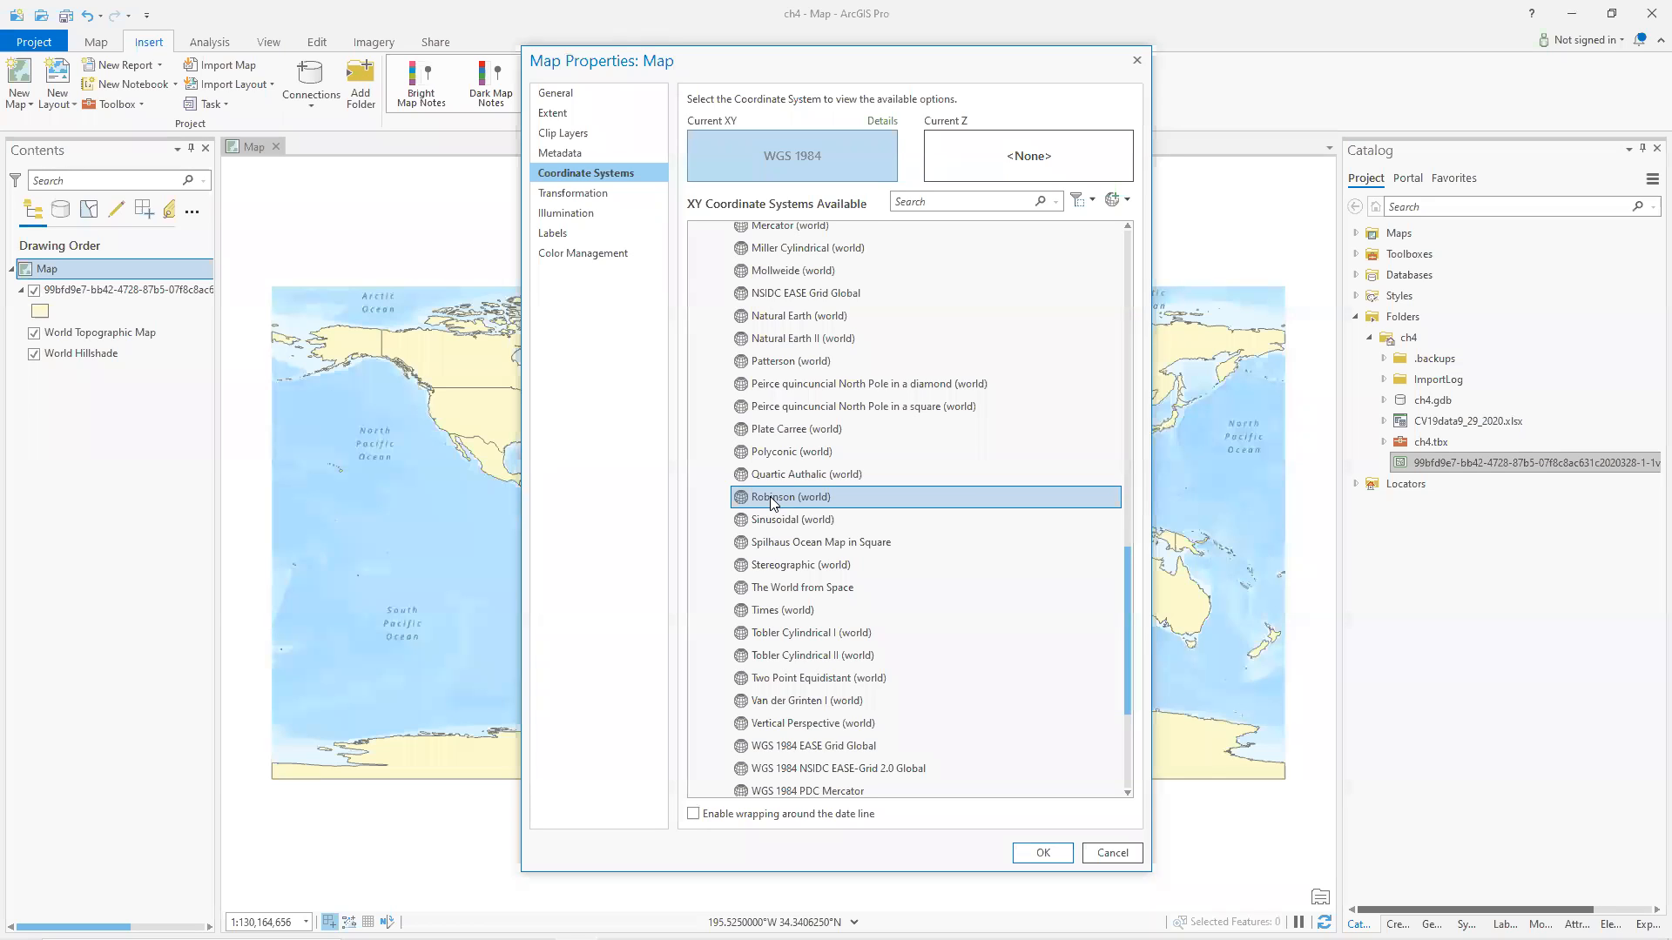
pyautogui.click(764, 272)
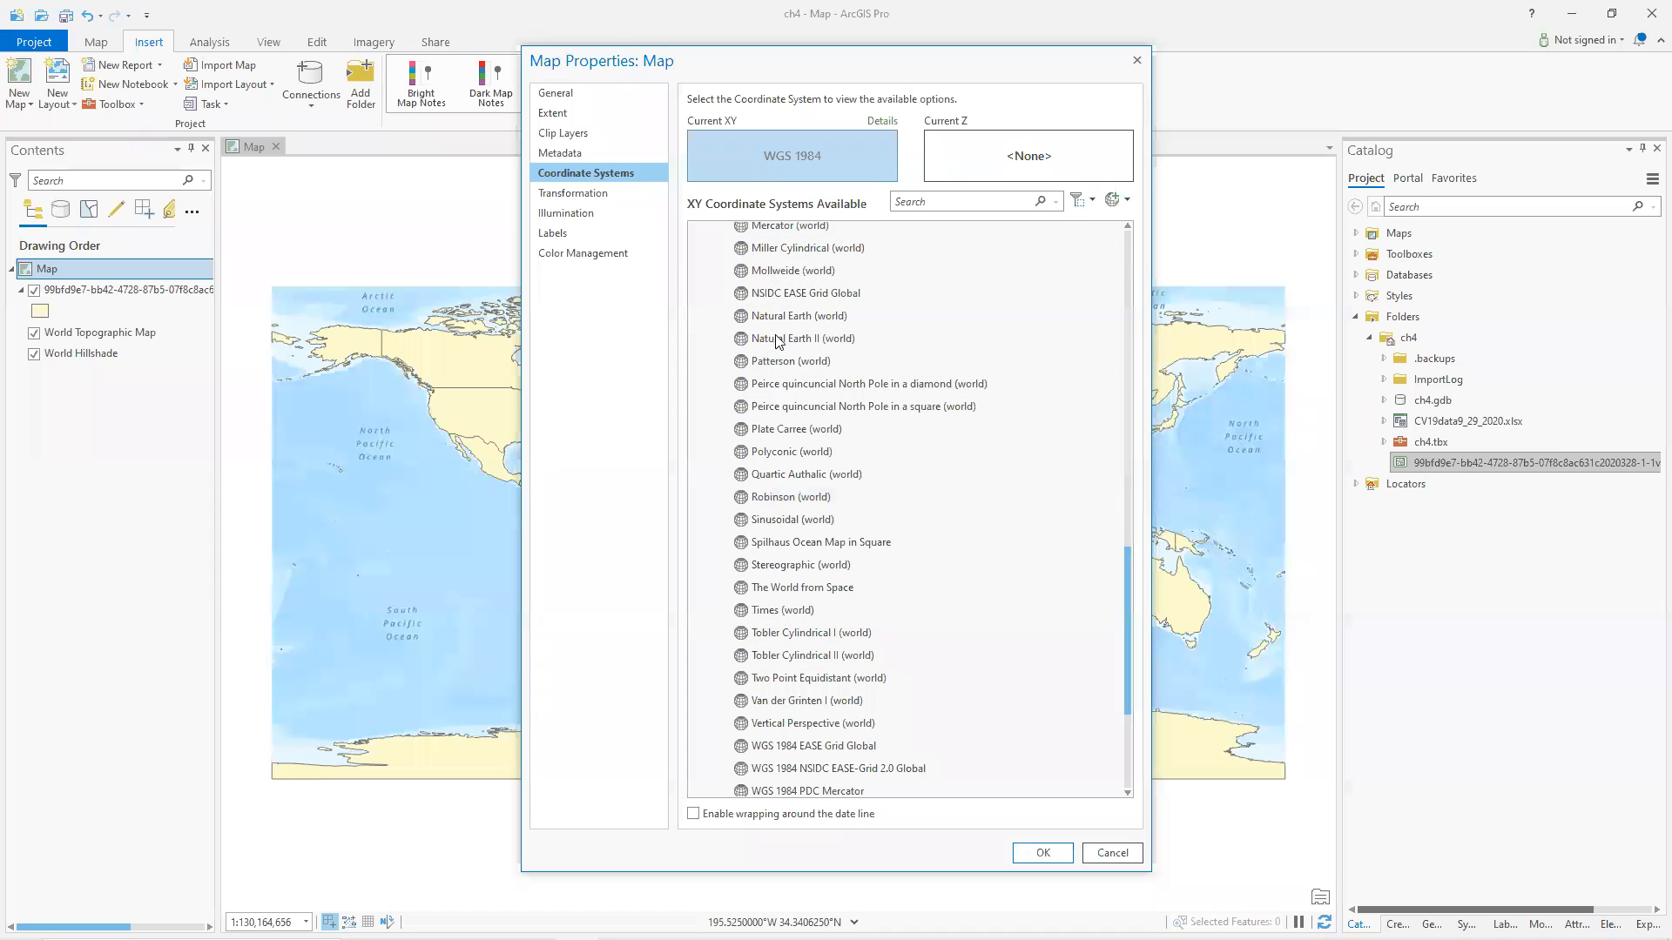
pyautogui.click(790, 499)
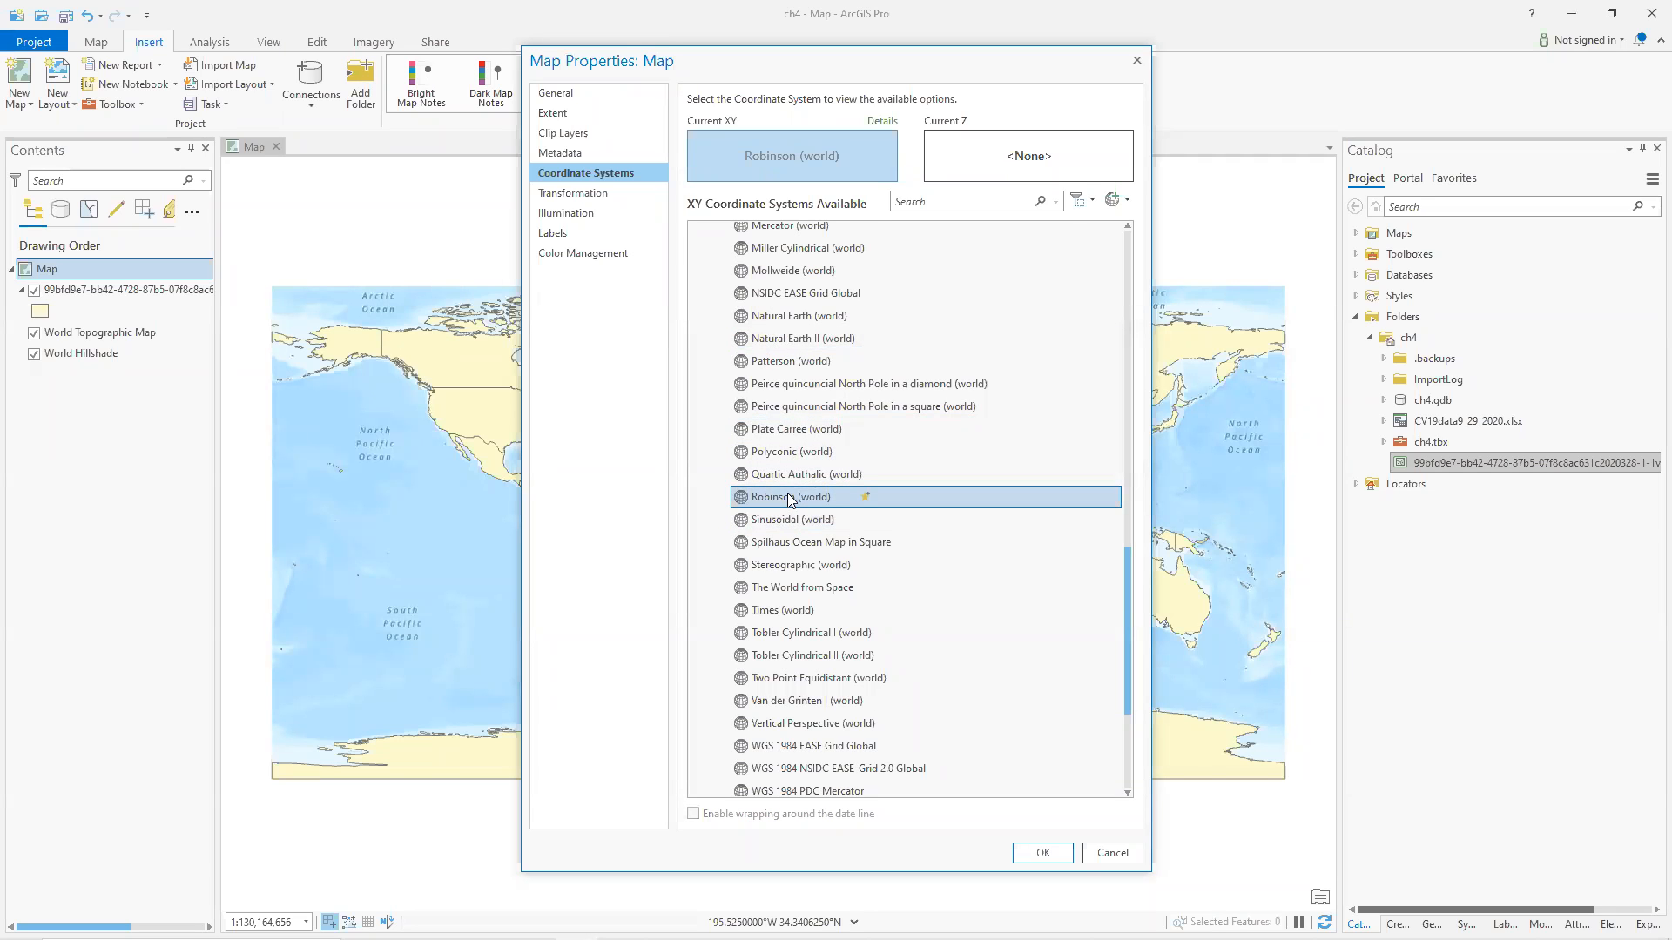
pyautogui.click(1043, 851)
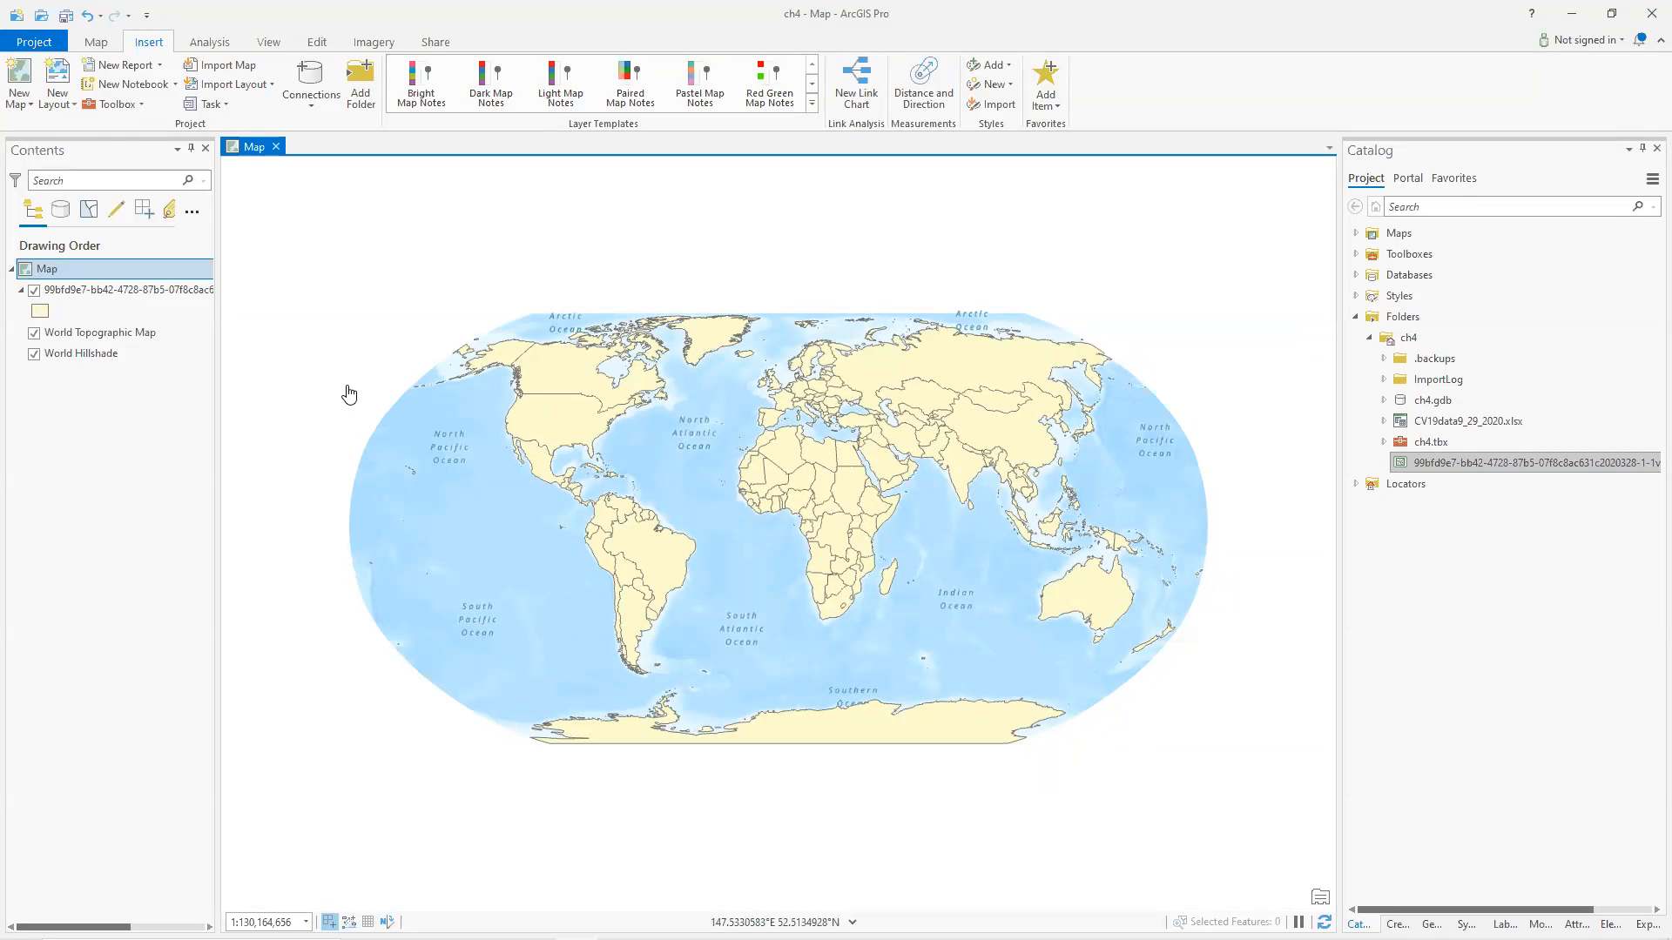
# Change the map's coordinate system to Goode Homolosine (Land).
pyautogui.doubleClick(75, 267)
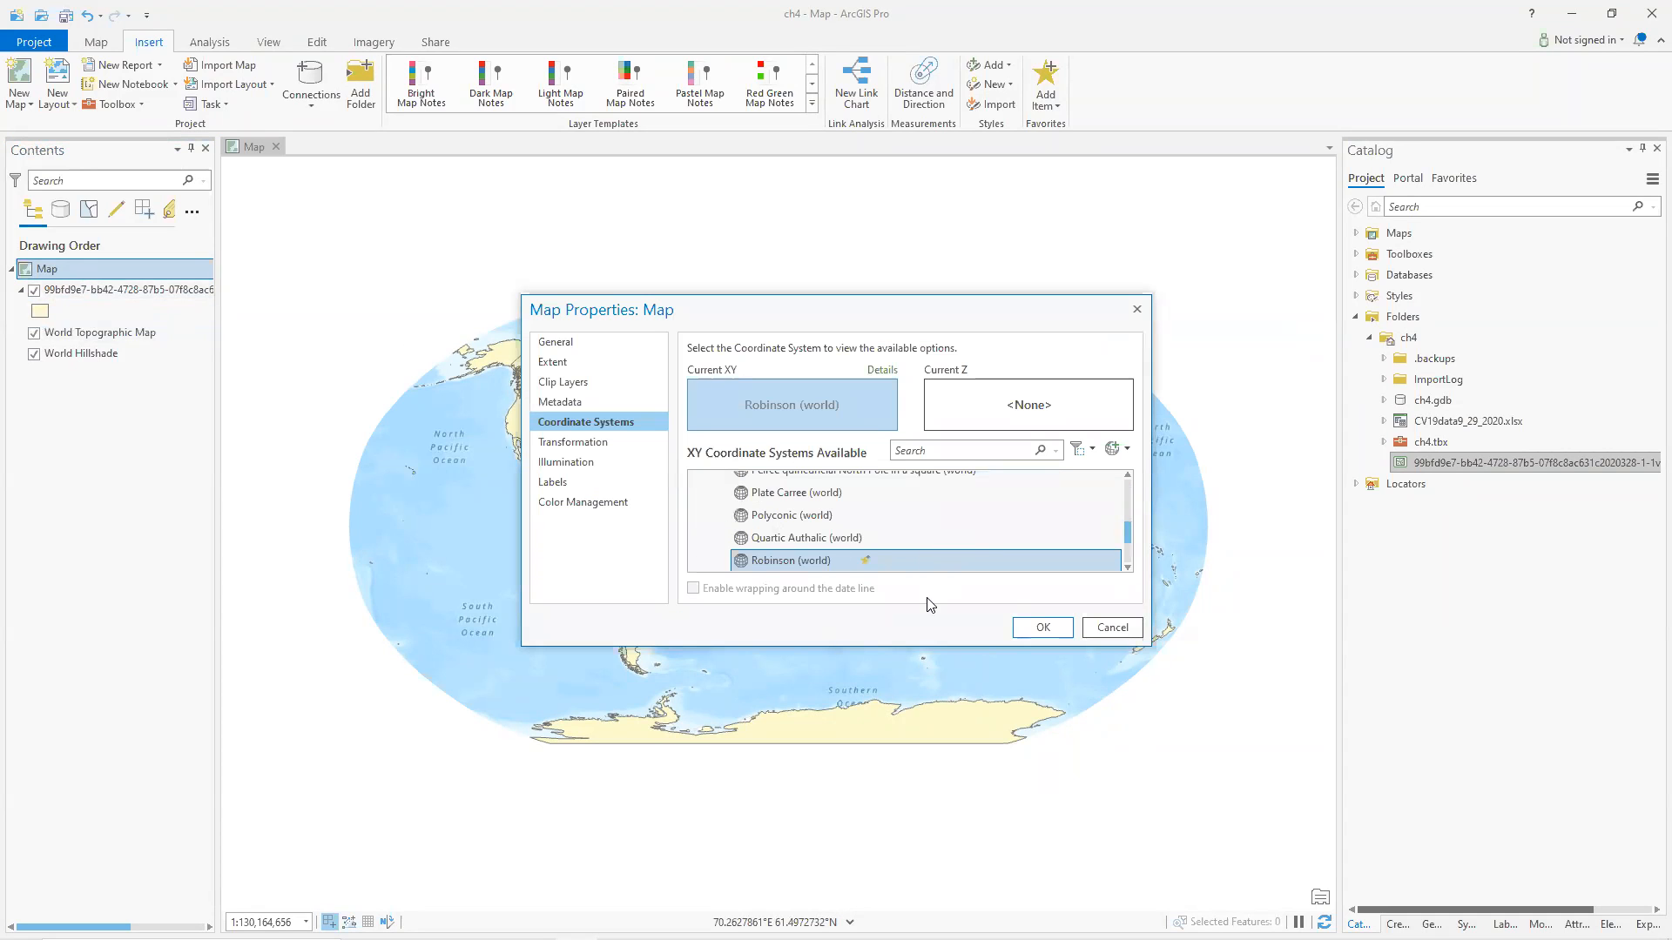
pyautogui.moveTo(893, 648); pyautogui.dragTo(893, 895)
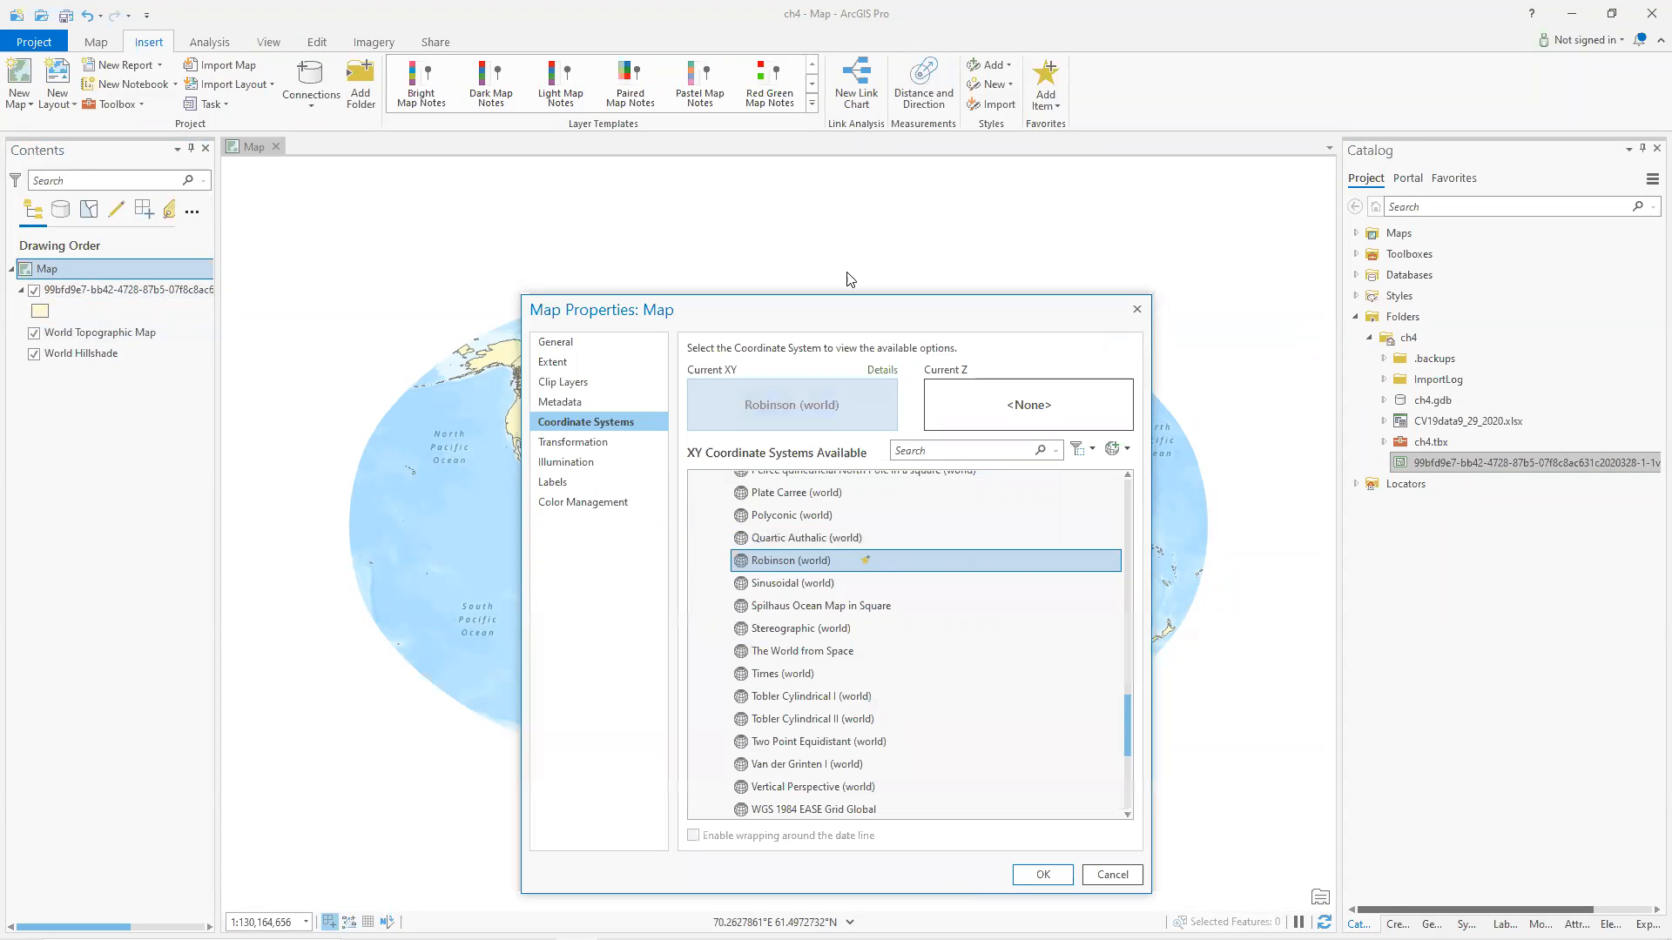
pyautogui.moveTo(853, 298); pyautogui.dragTo(855, 62)
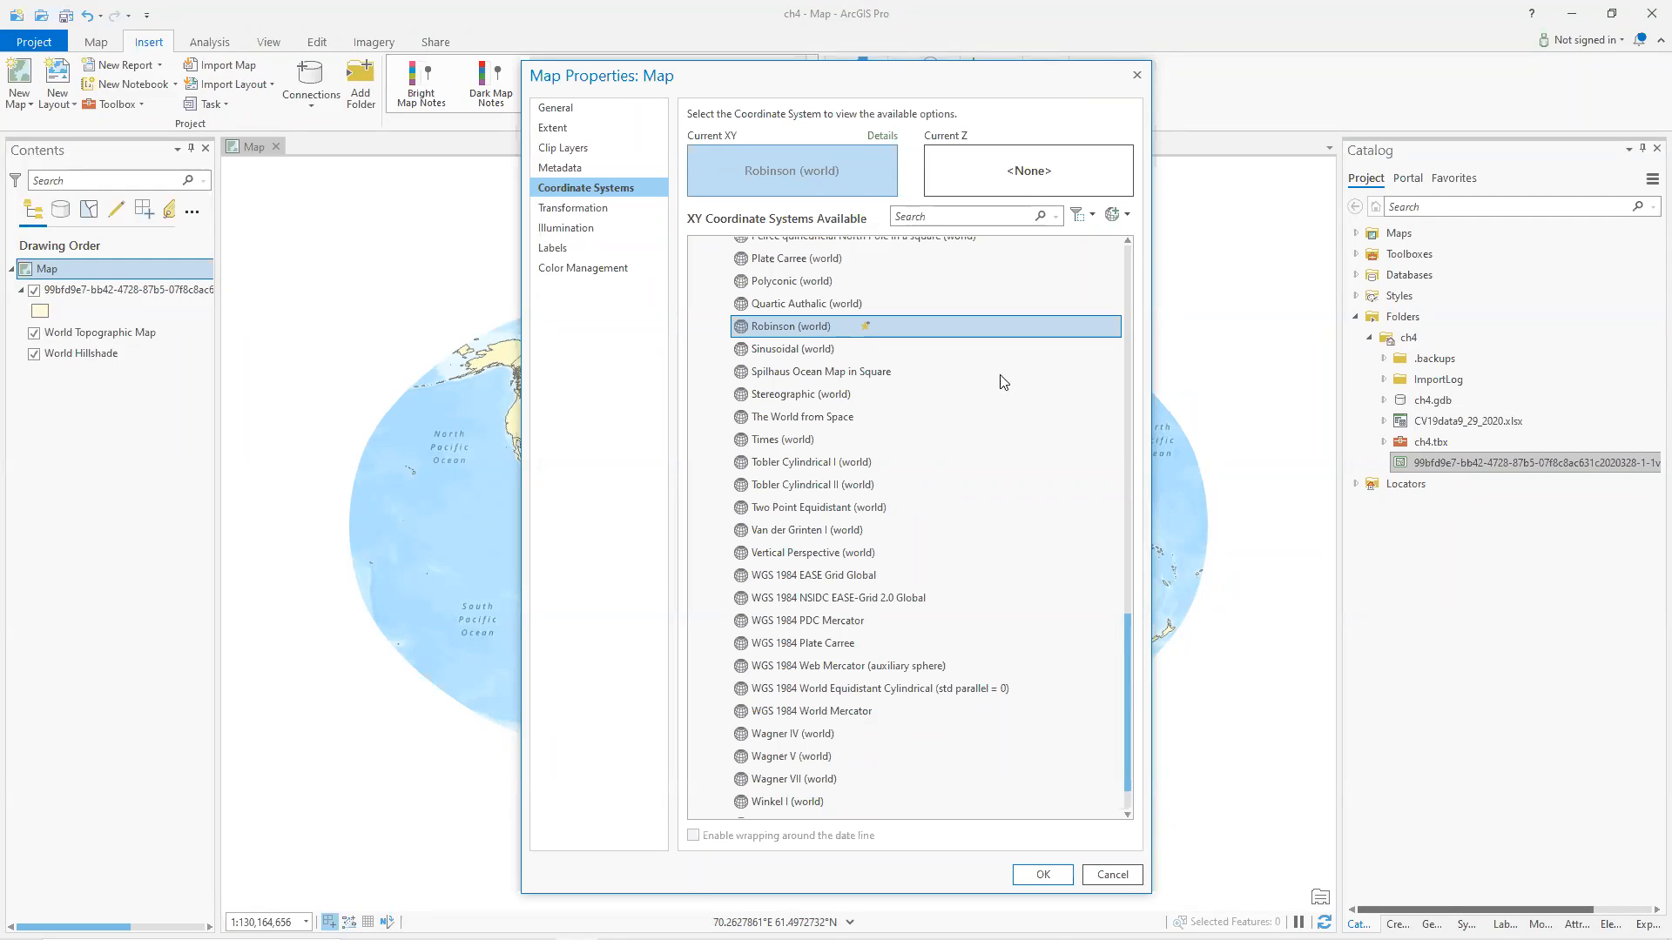
pyautogui.scroll(-1, 836, 563)
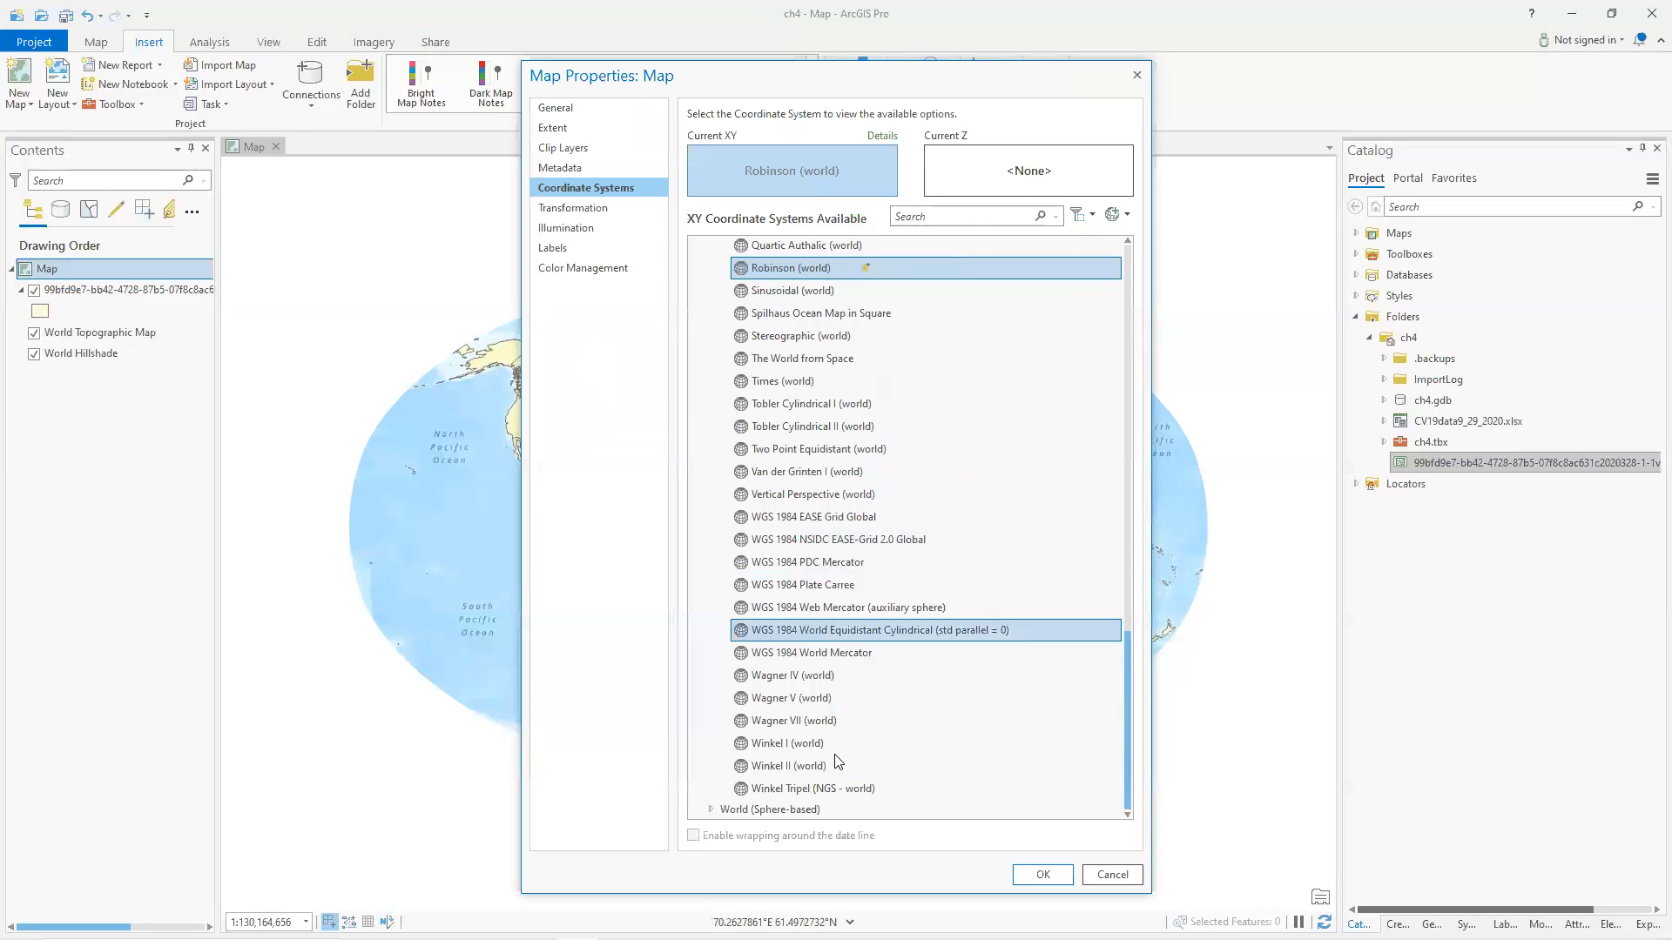
pyautogui.scroll(1, 780, 664)
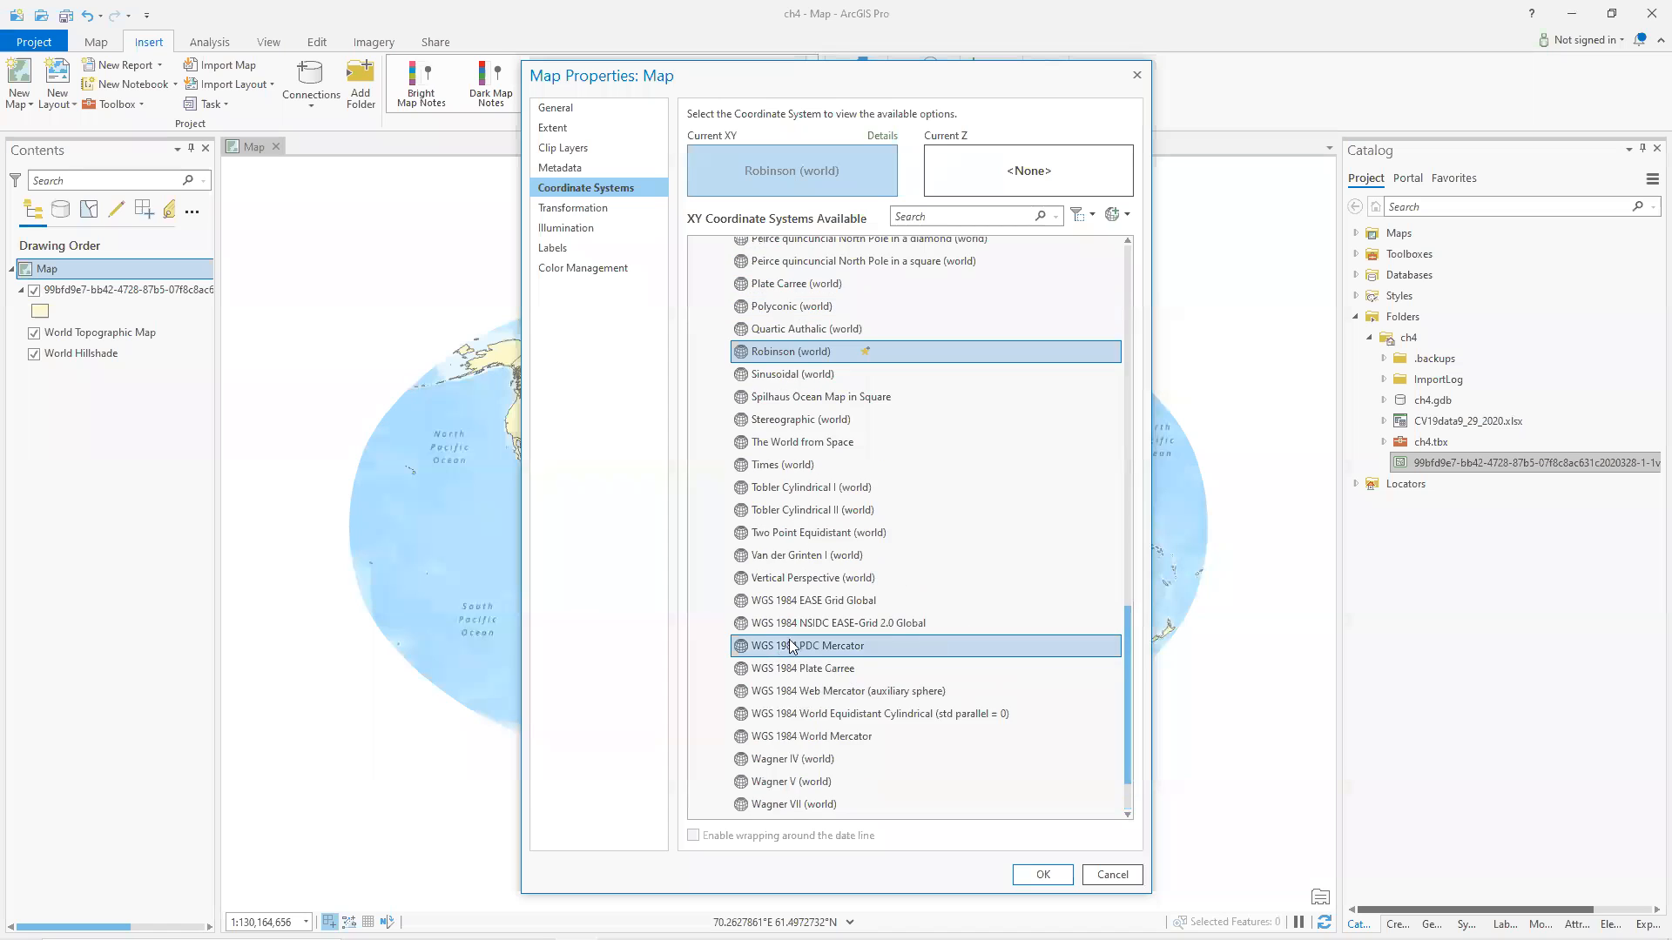
pyautogui.scroll(4, 803, 619)
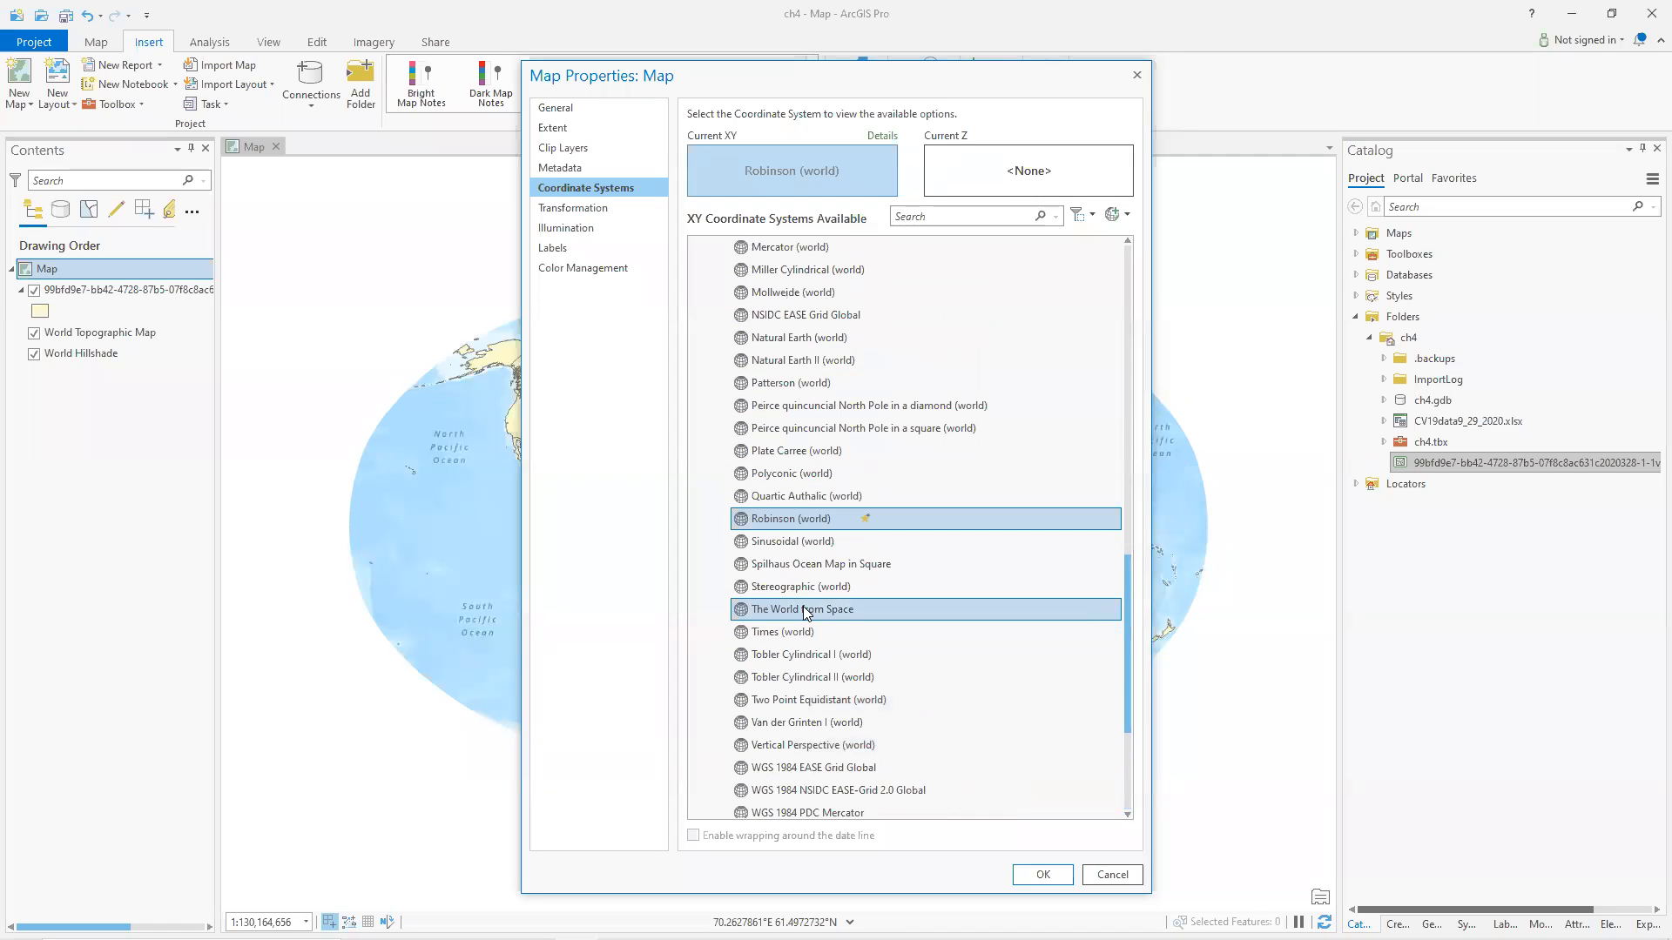
pyautogui.scroll(-1, 805, 612)
pyautogui.scroll(3, 953, 491)
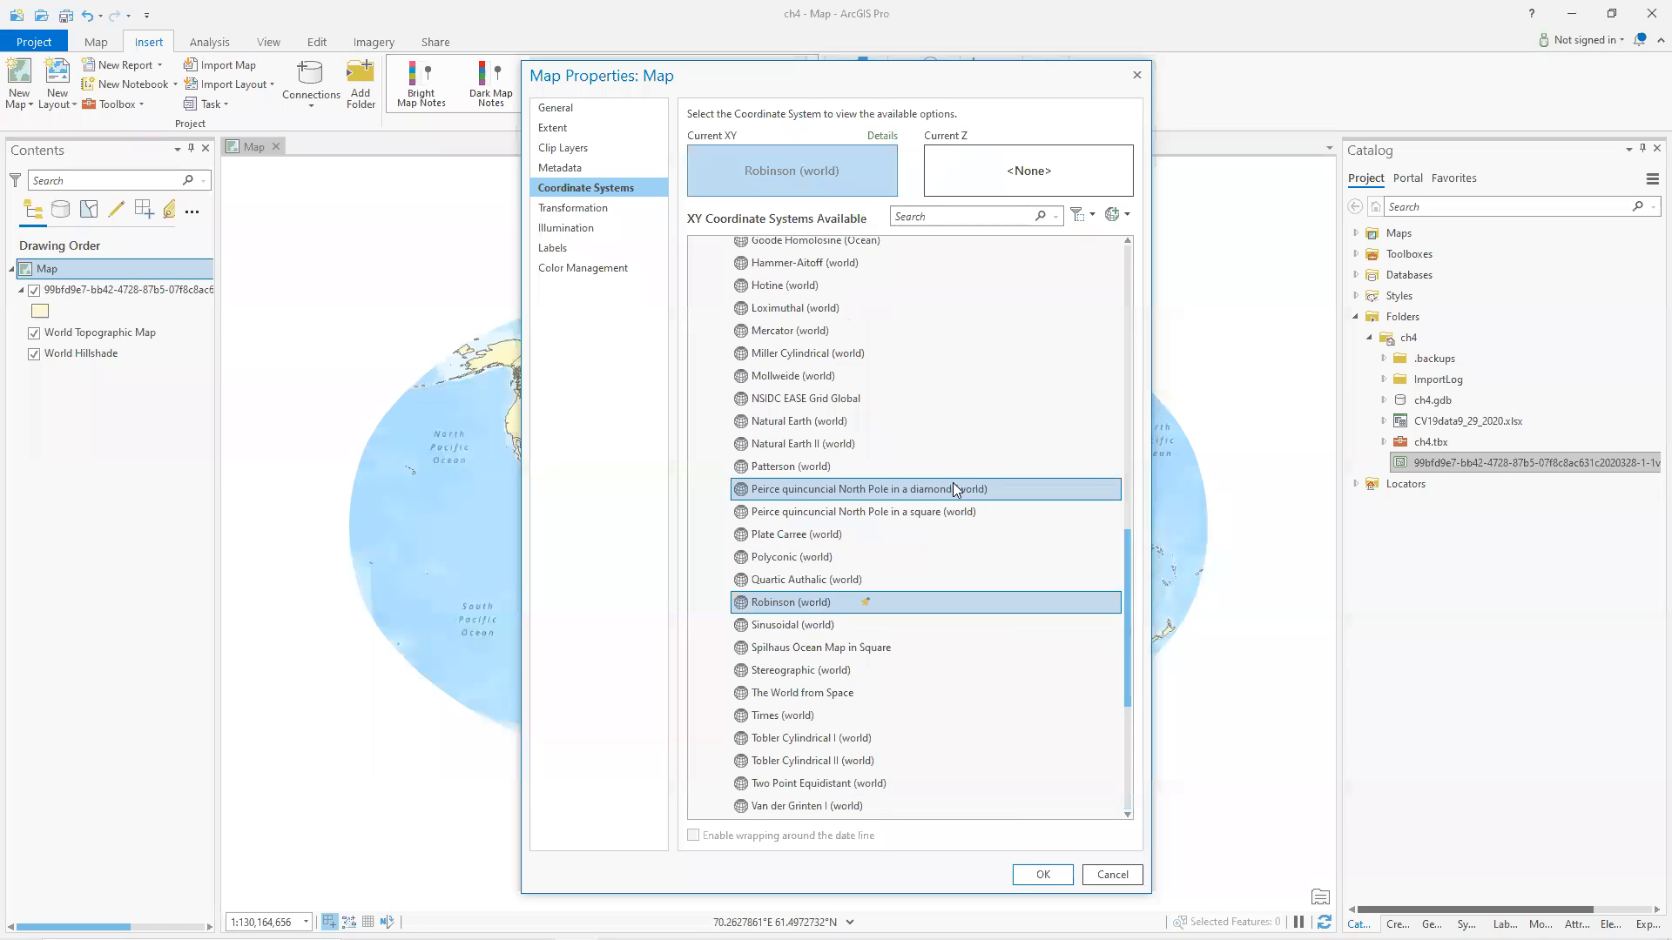
pyautogui.scroll(4, 953, 483)
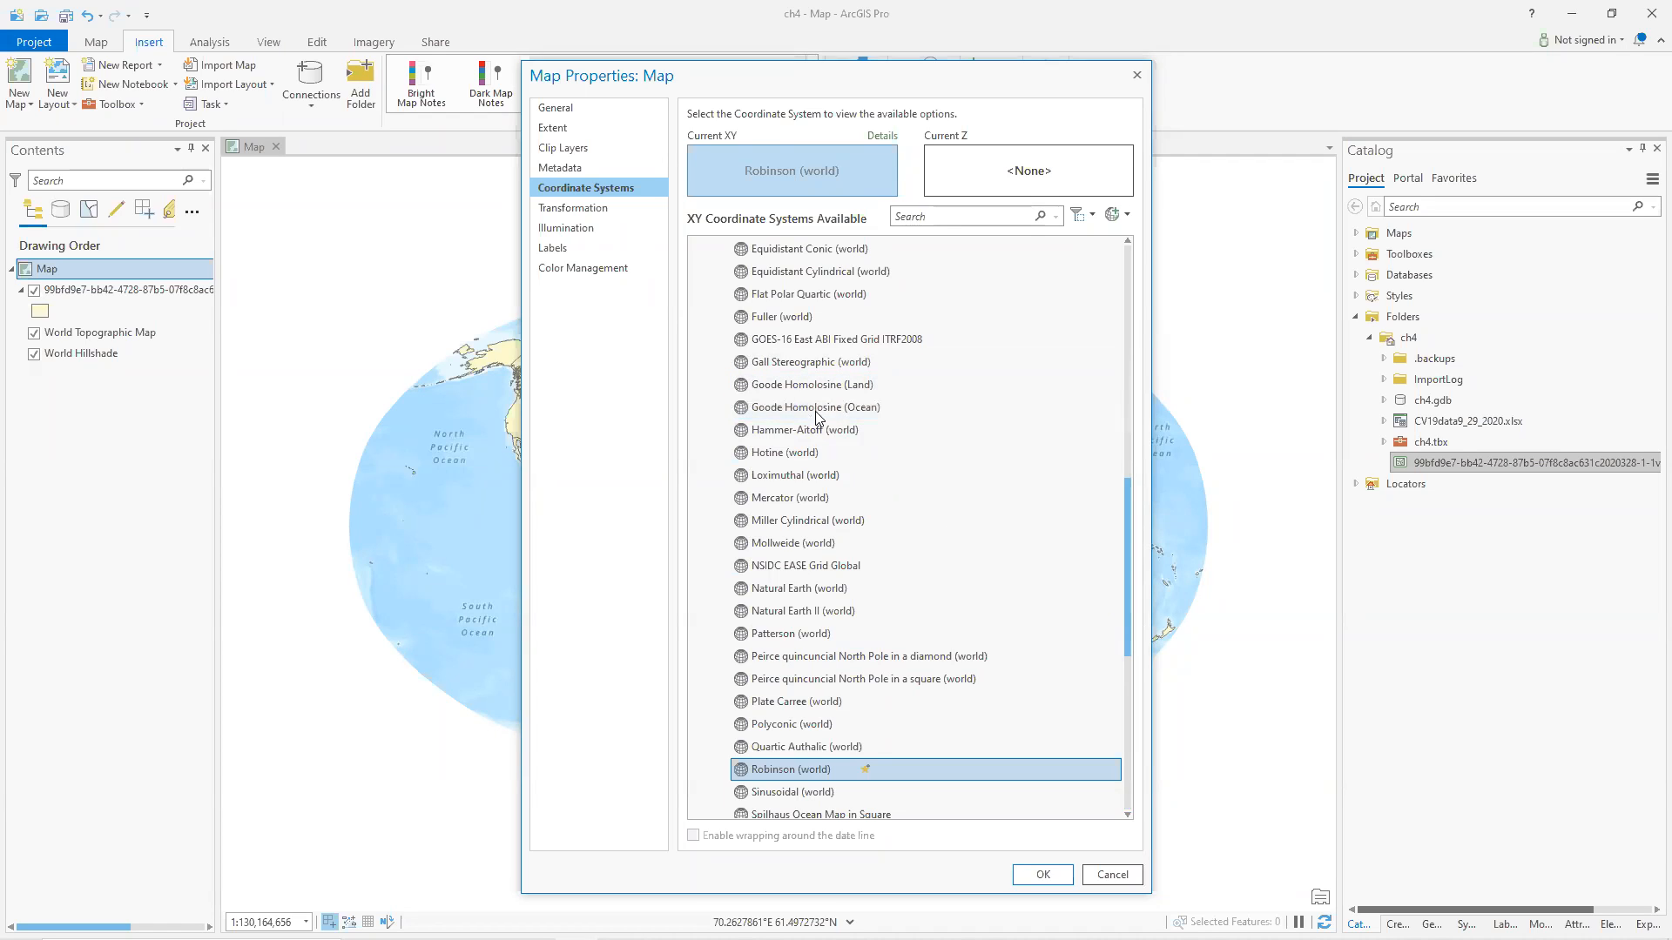
pyautogui.click(823, 390)
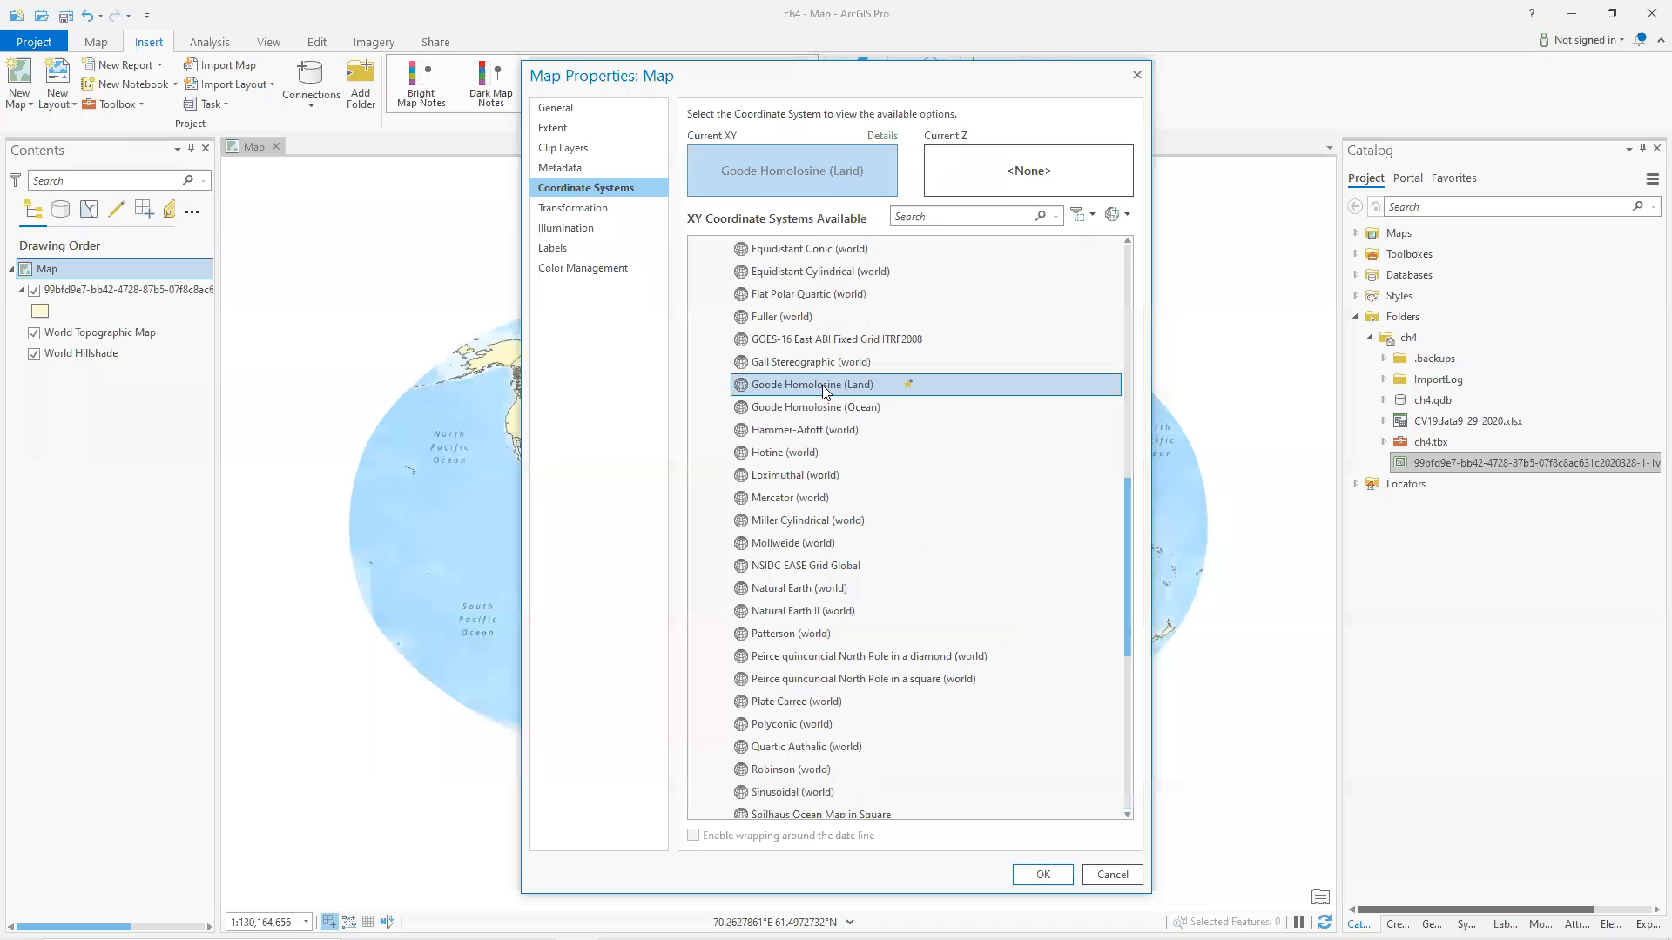
pyautogui.click(1041, 874)
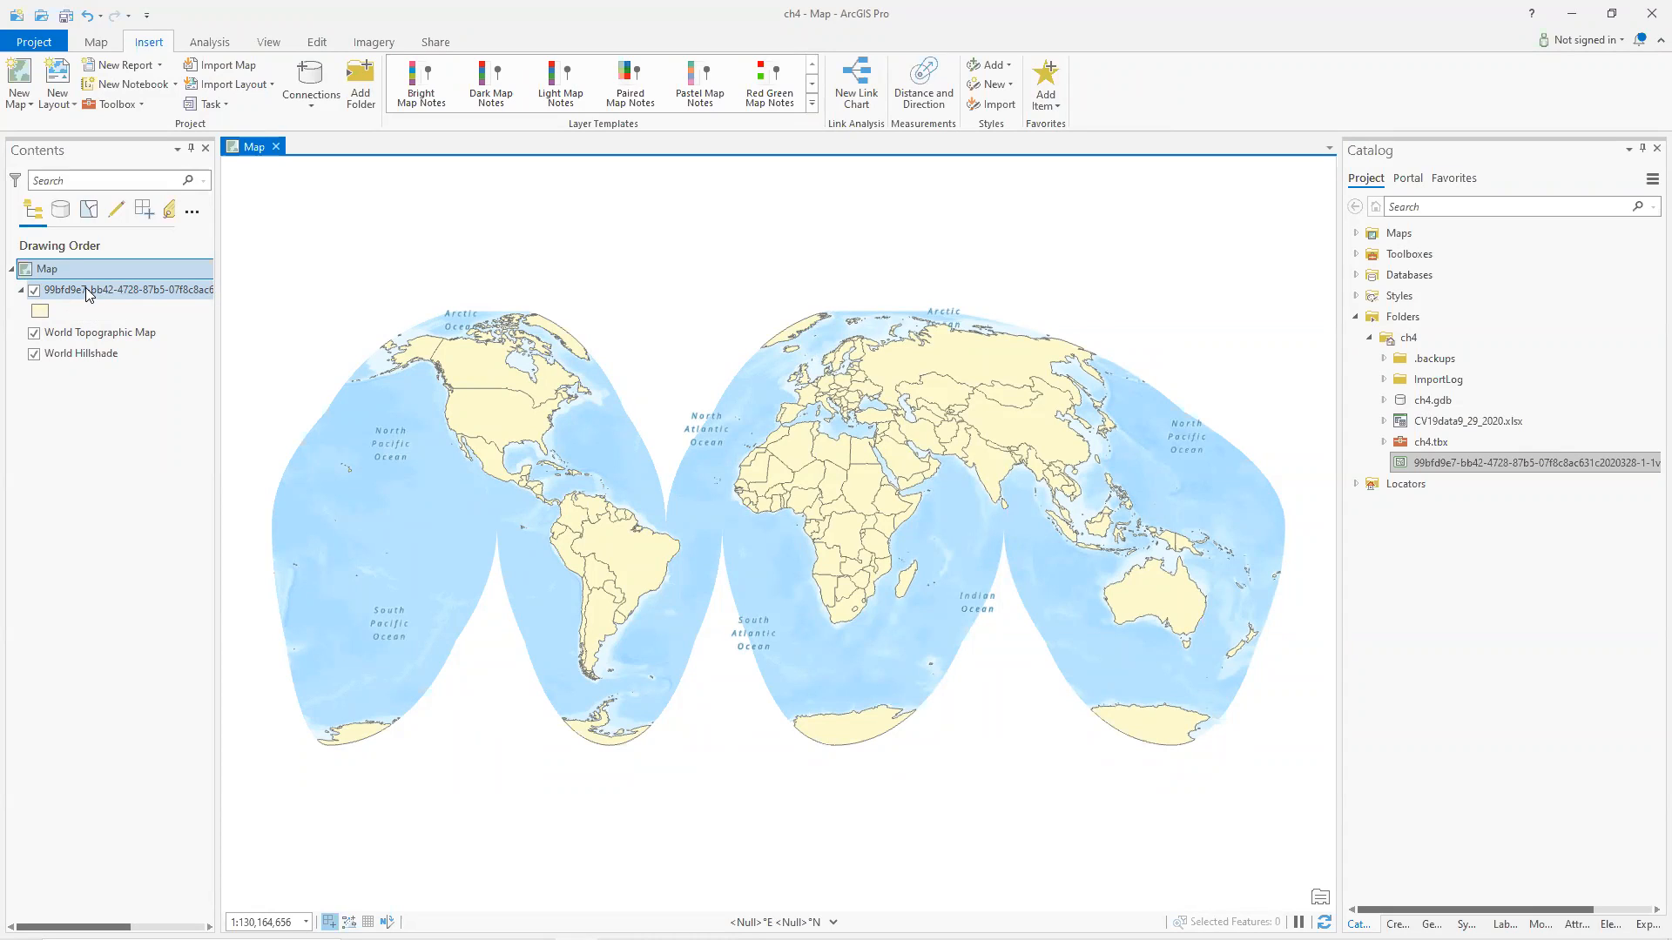
# Open the countries layer's attribute table and dock it as a tab in the main view.
pyautogui.hotkey('ctrl', 't')
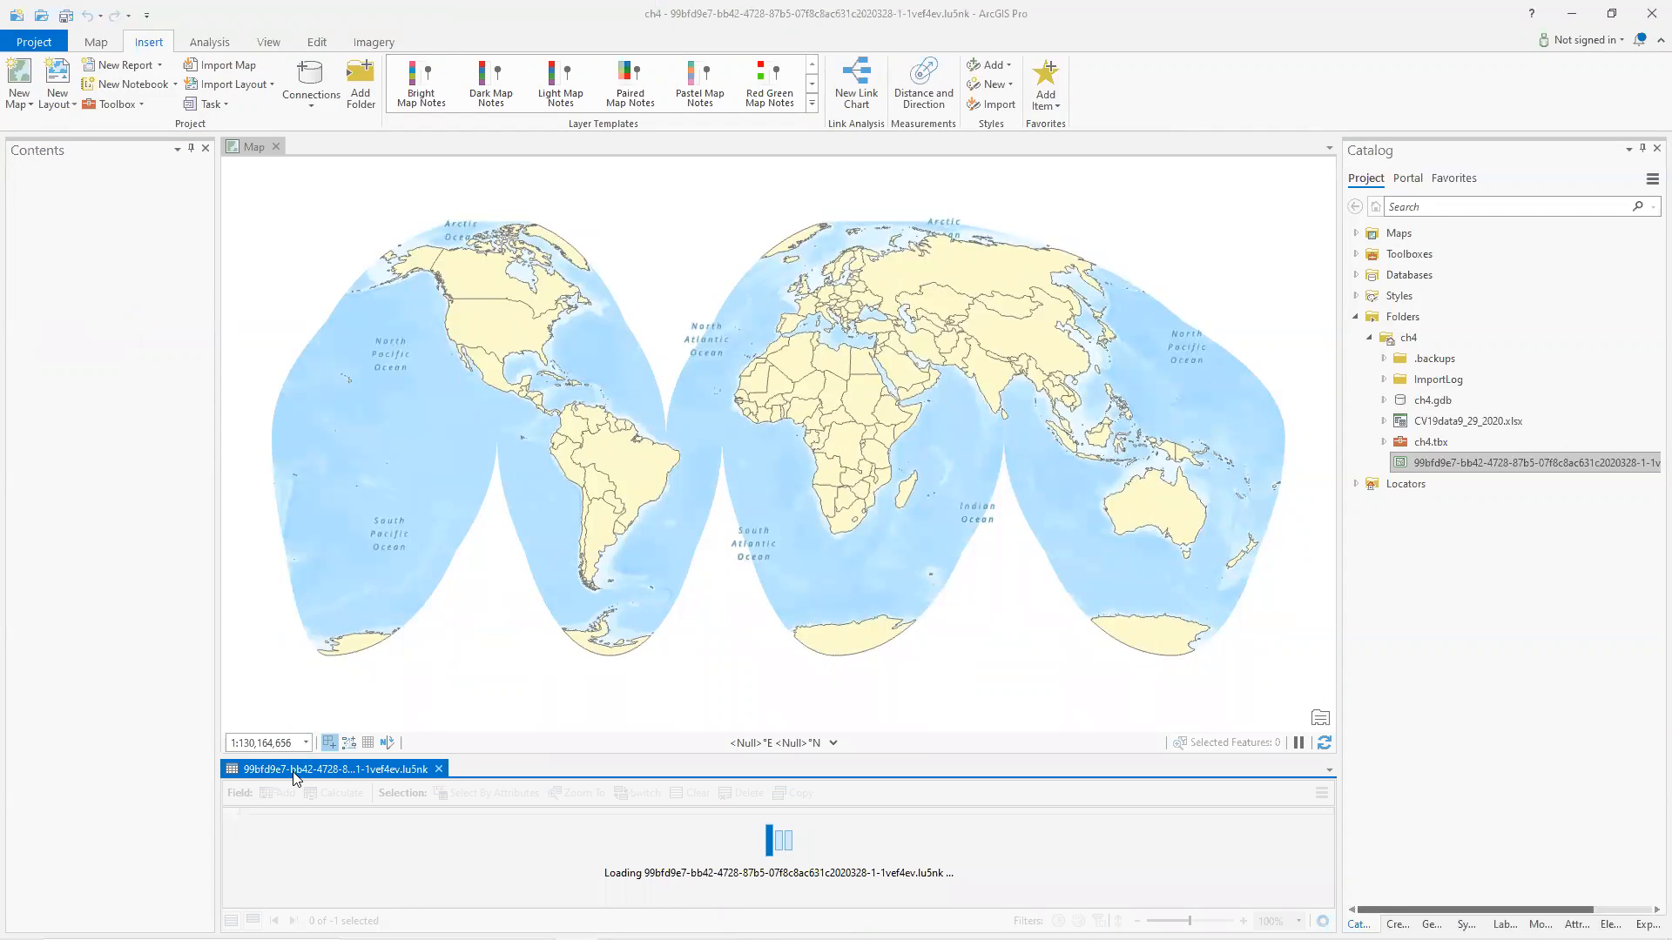
pyautogui.moveTo(329, 594); pyautogui.dragTo(431, 133)
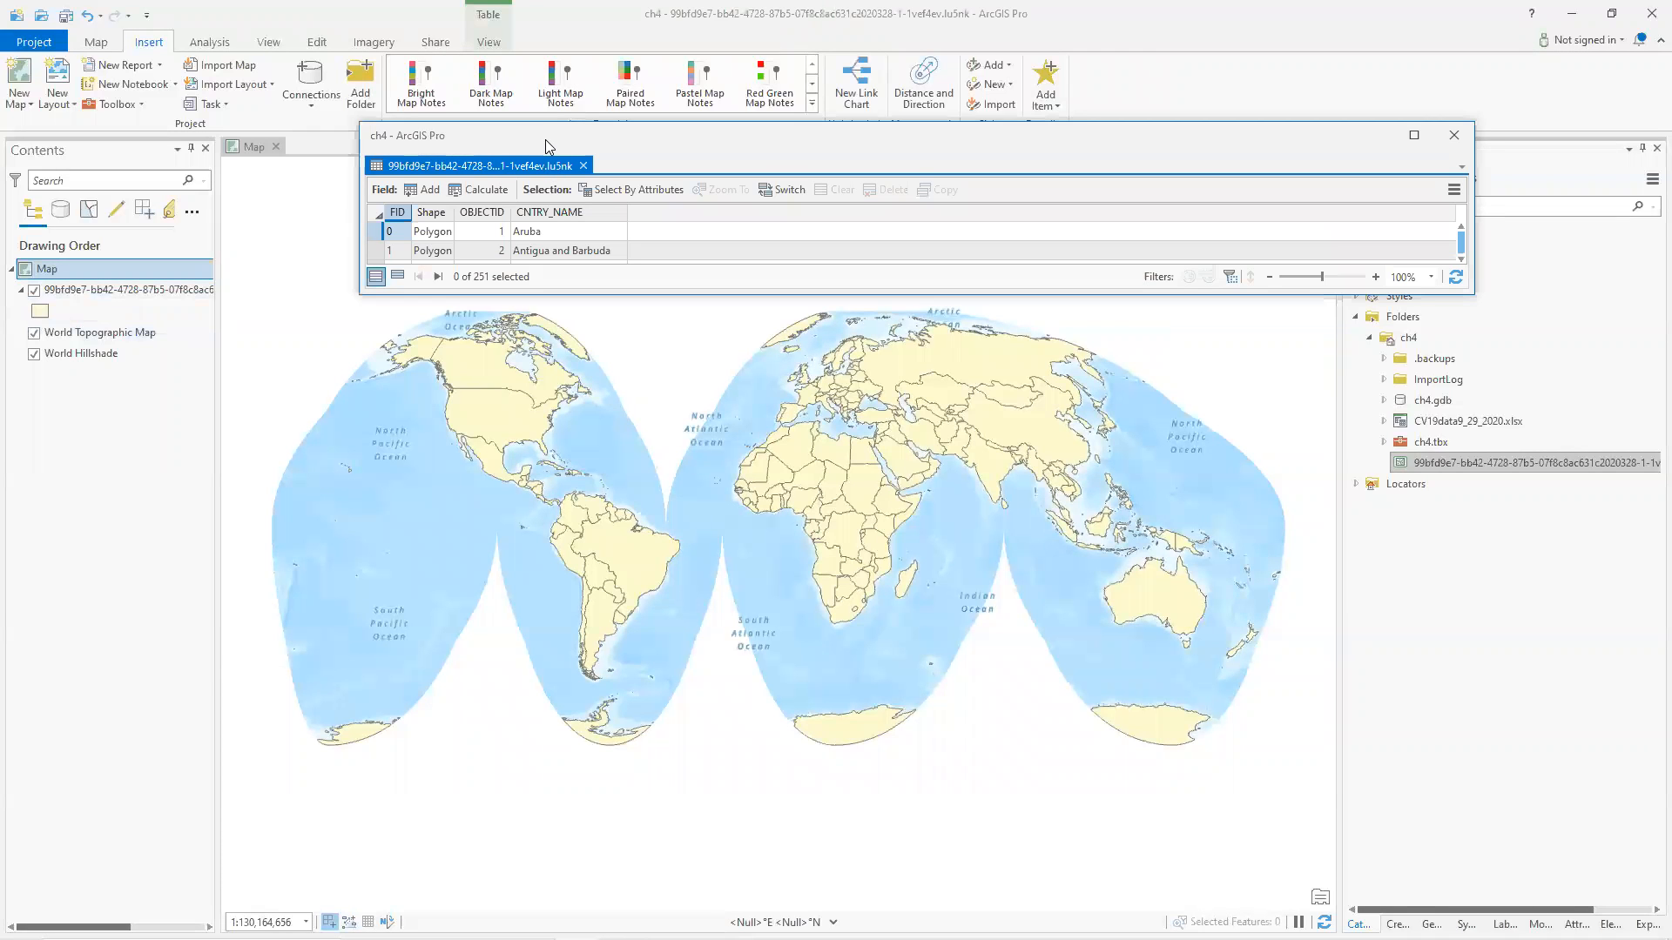
pyautogui.doubleClick(545, 139)
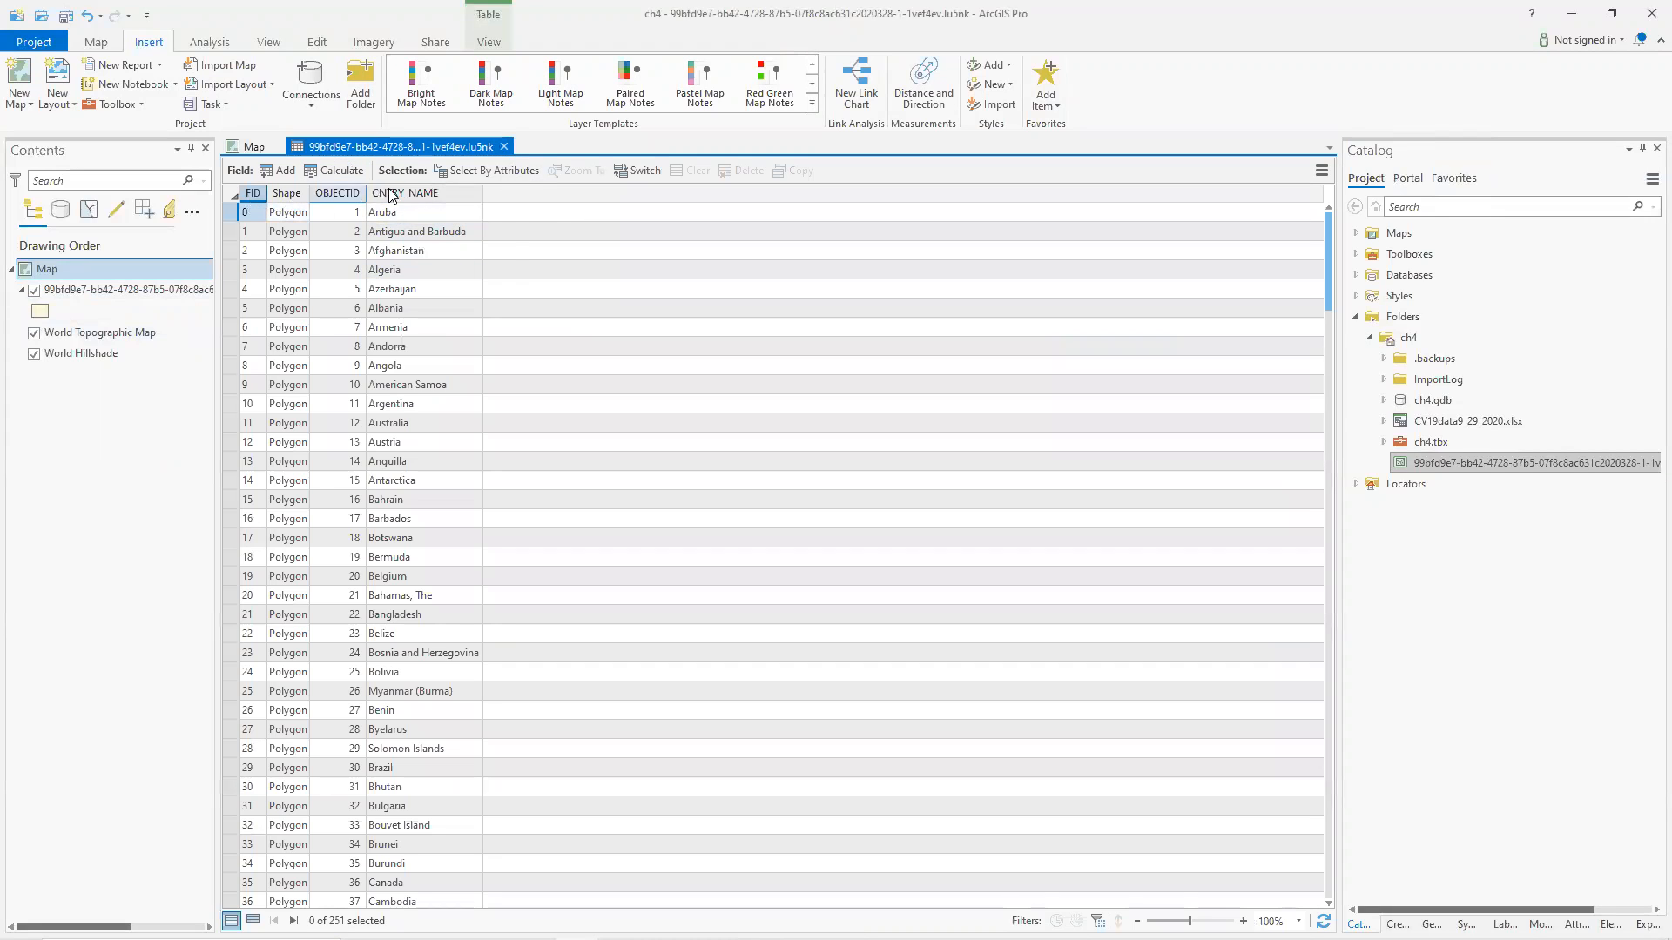
pyautogui.moveTo(405, 200)
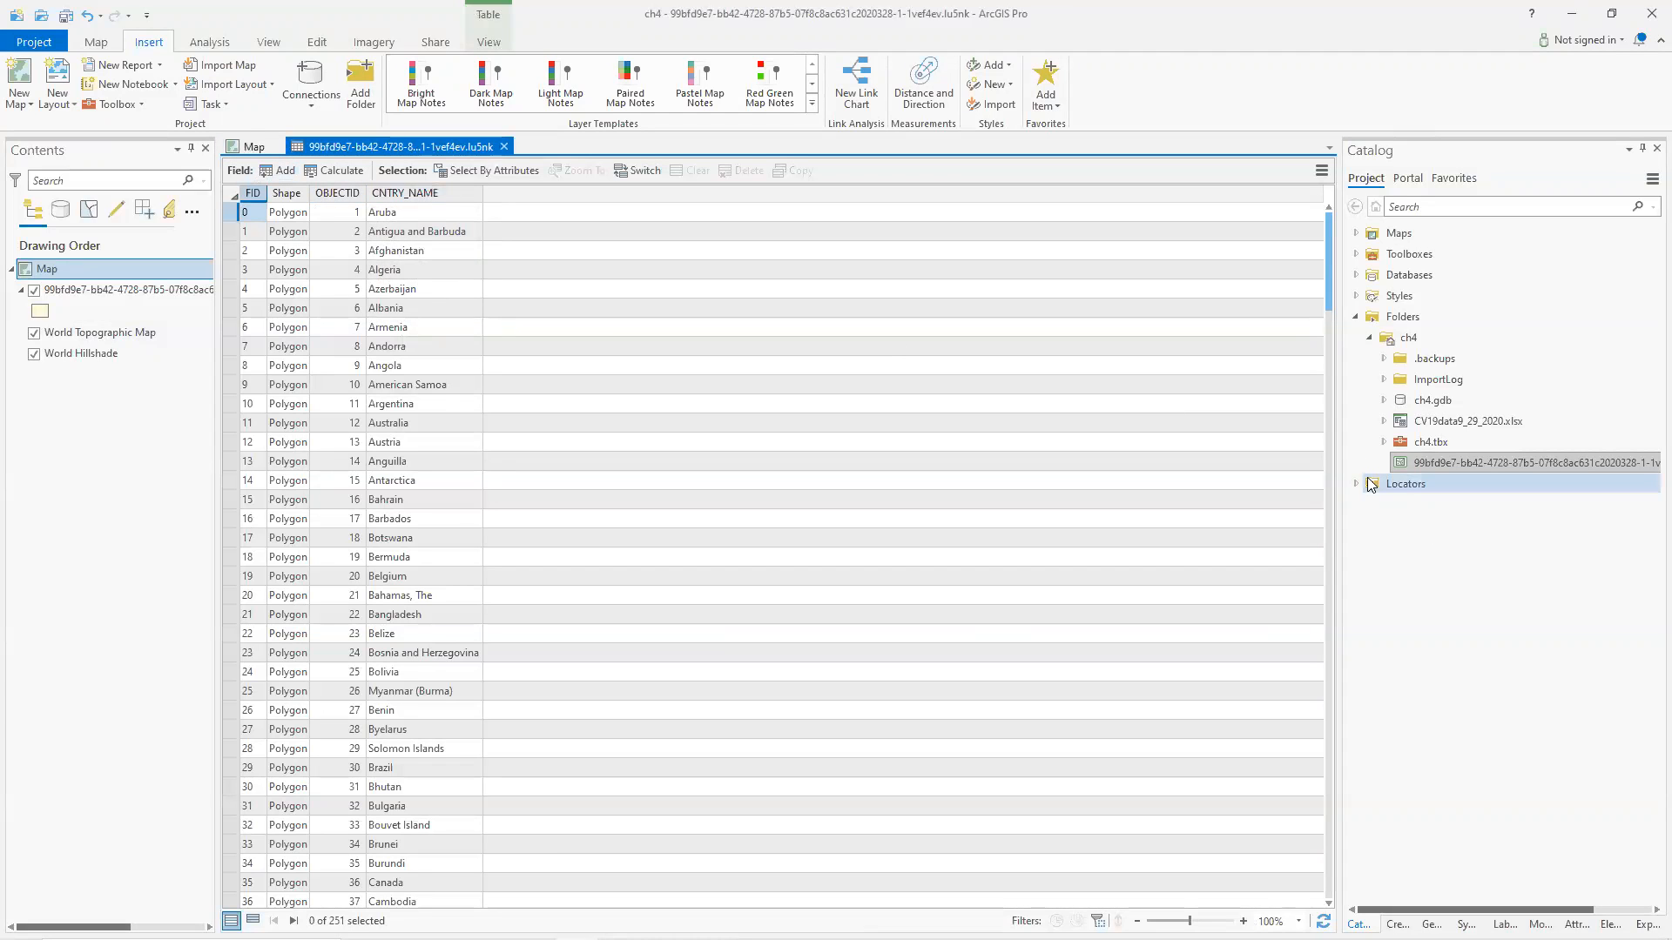
# Add the Sheet1$ worksheet of CV19data9_29_2020.xlsx to the map as a standalone table and open it.
pyautogui.click(1396, 460)
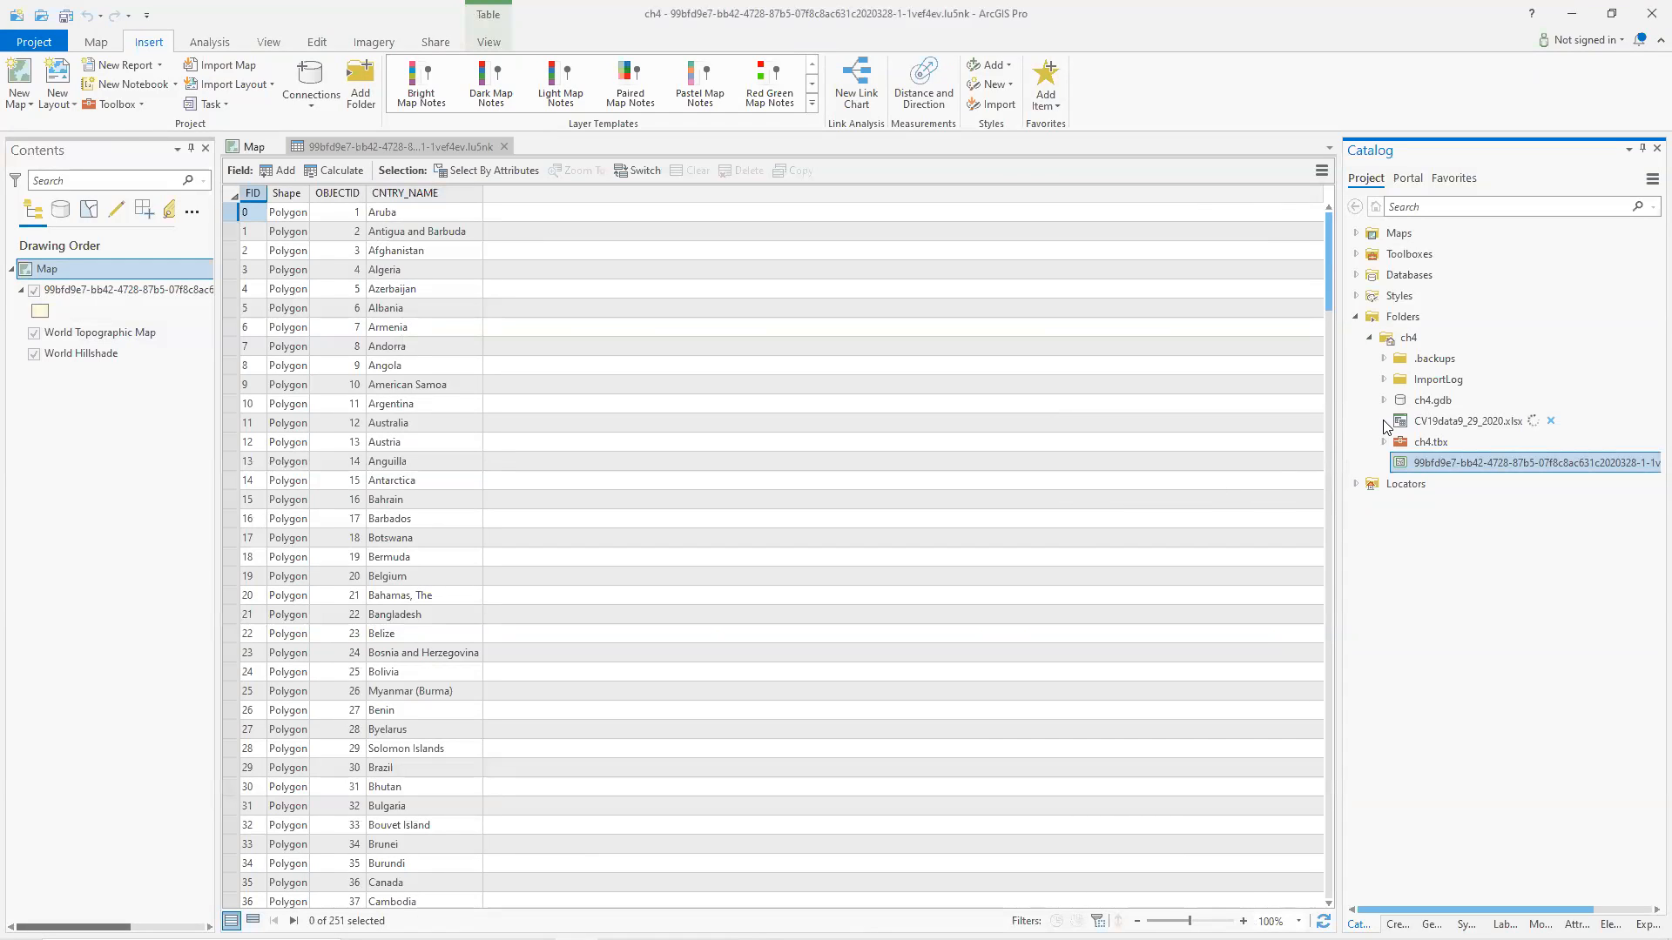
pyautogui.click(1384, 421)
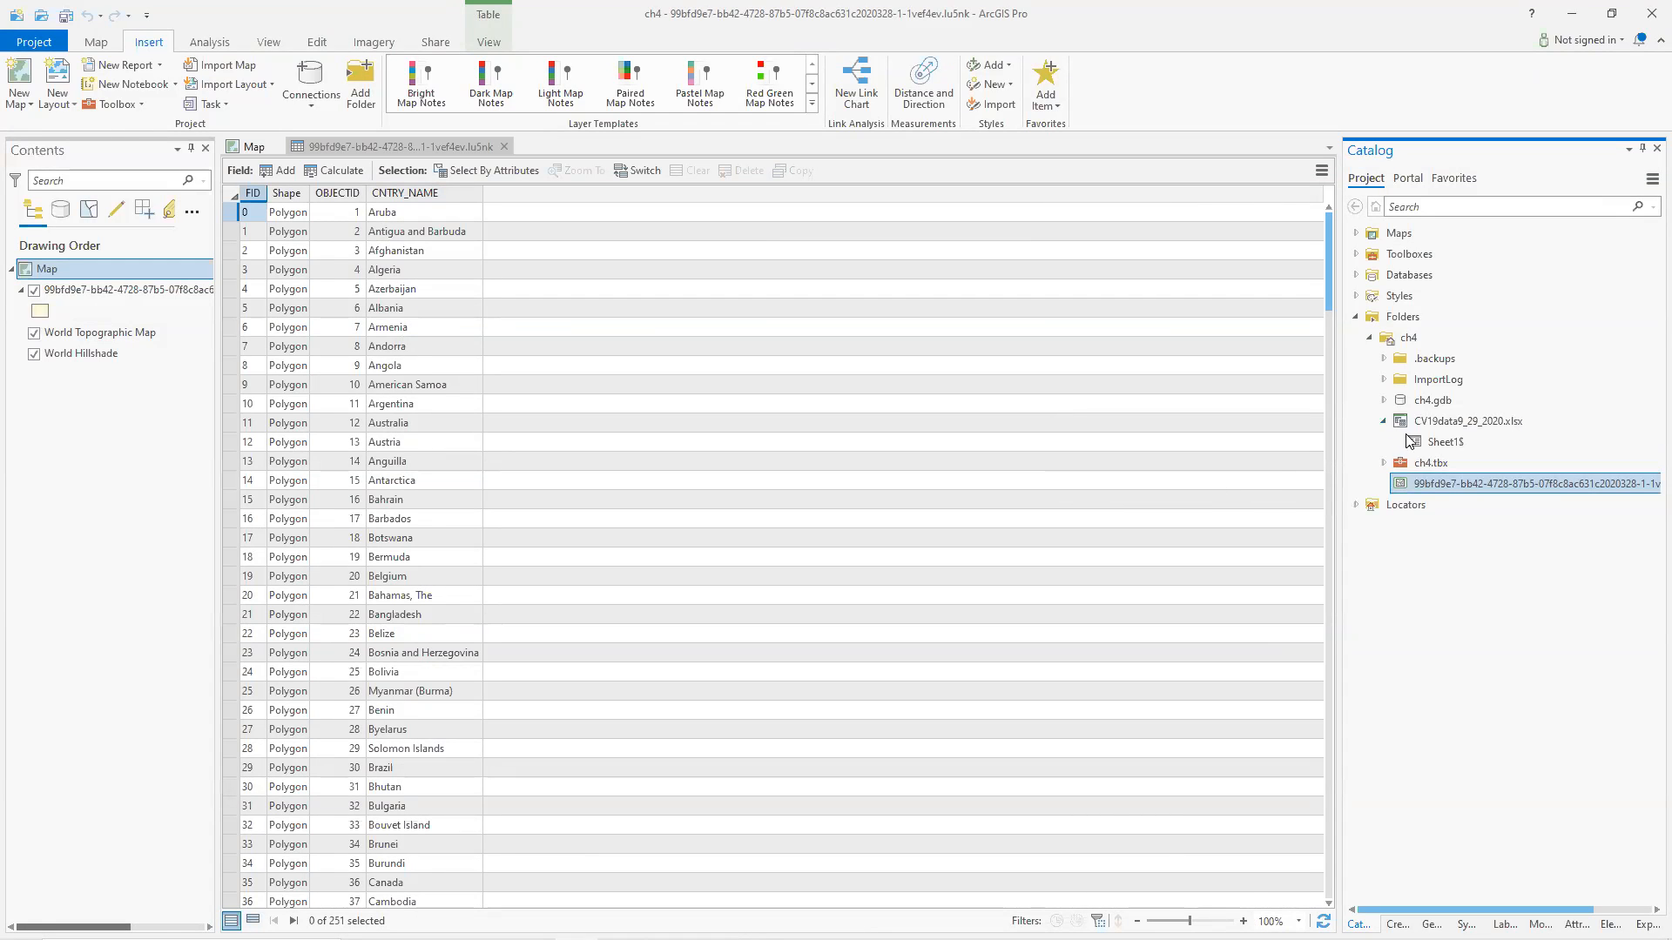
pyautogui.click(1432, 442)
pyautogui.moveTo(1433, 443); pyautogui.dragTo(126, 488)
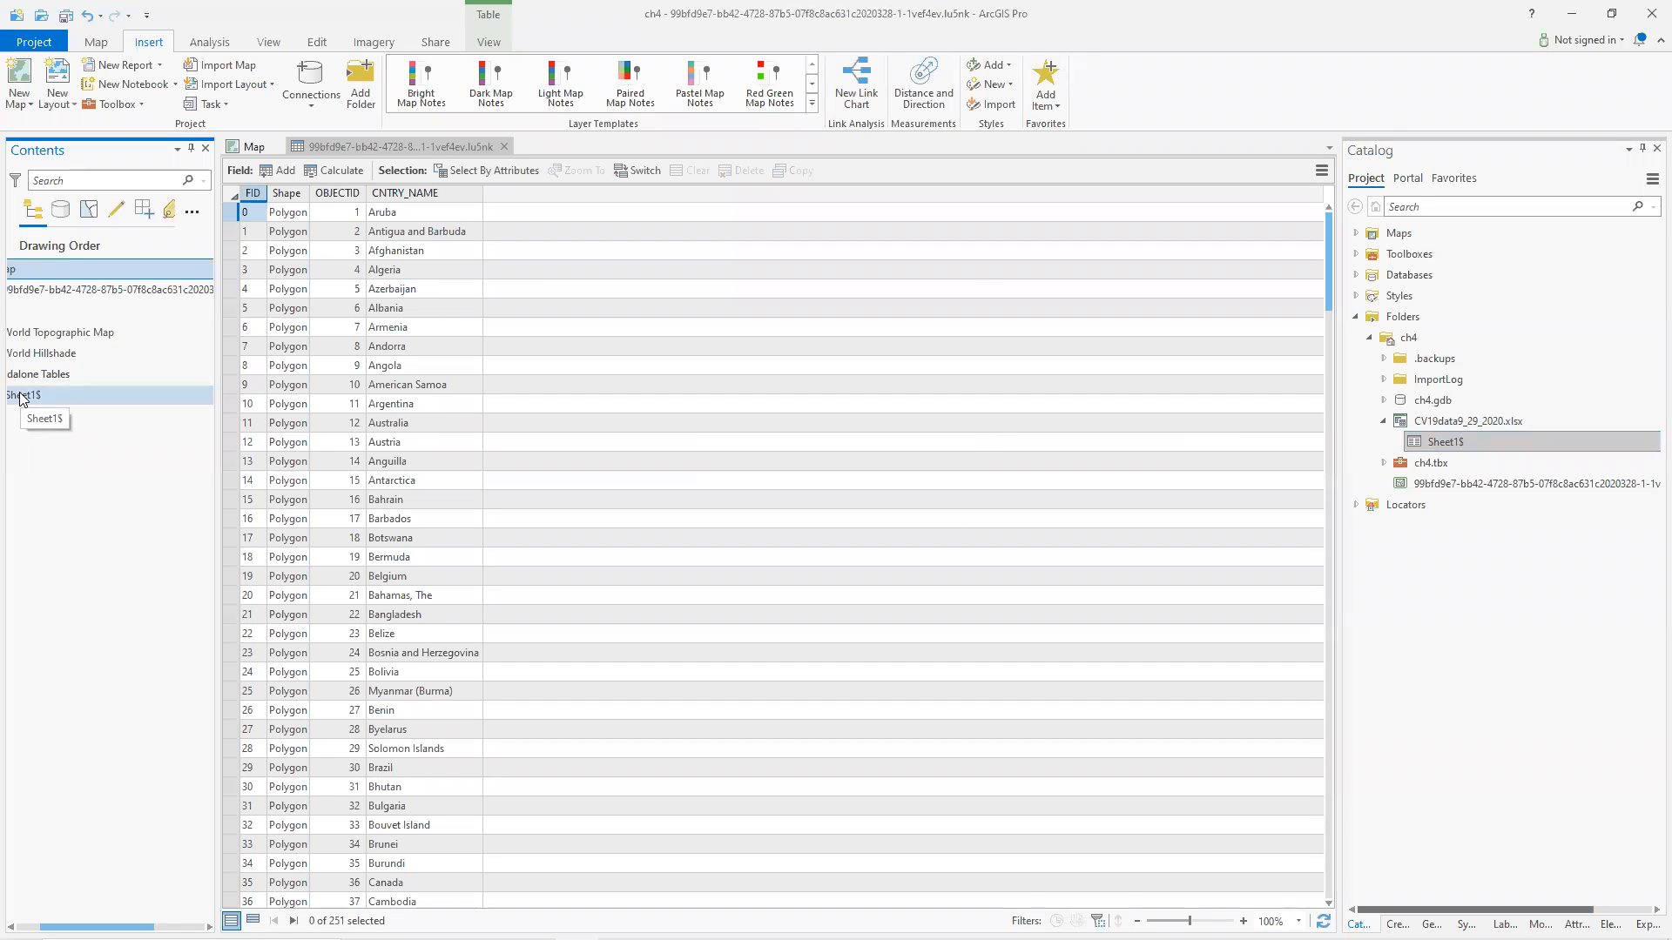
pyautogui.doubleClick(22, 396)
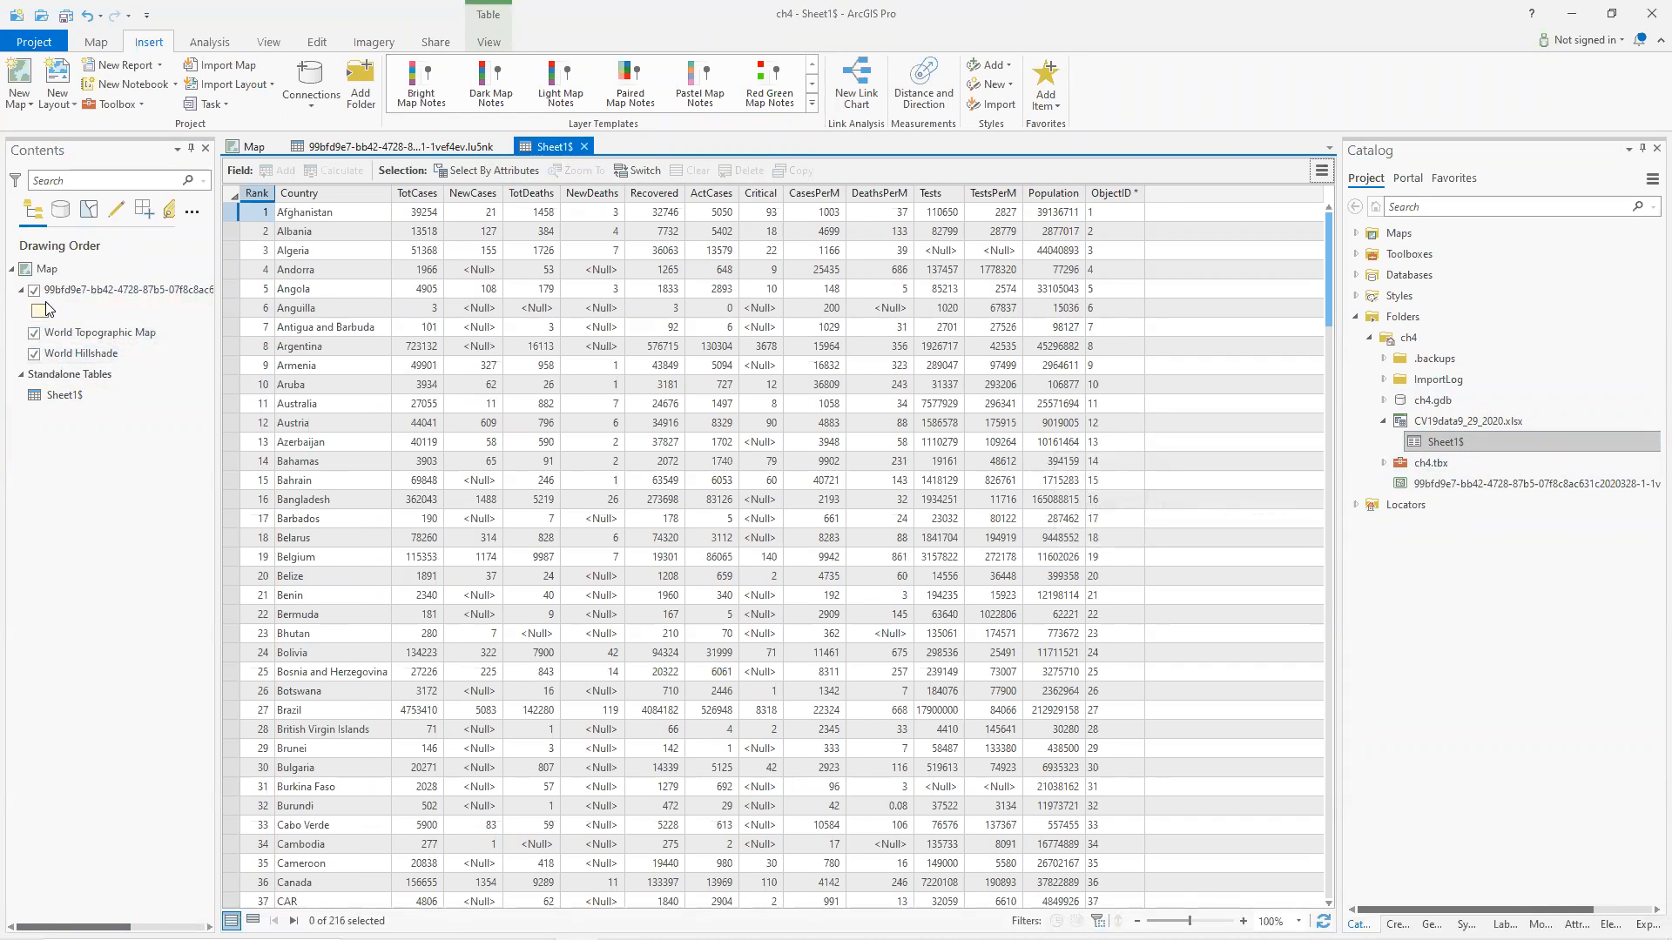
# Start an Add Join on the countries layer, joining its CNTRY_NAME field to the Country field of Sheet1$, and validate it.
pyautogui.click(251, 147)
pyautogui.click(90, 291)
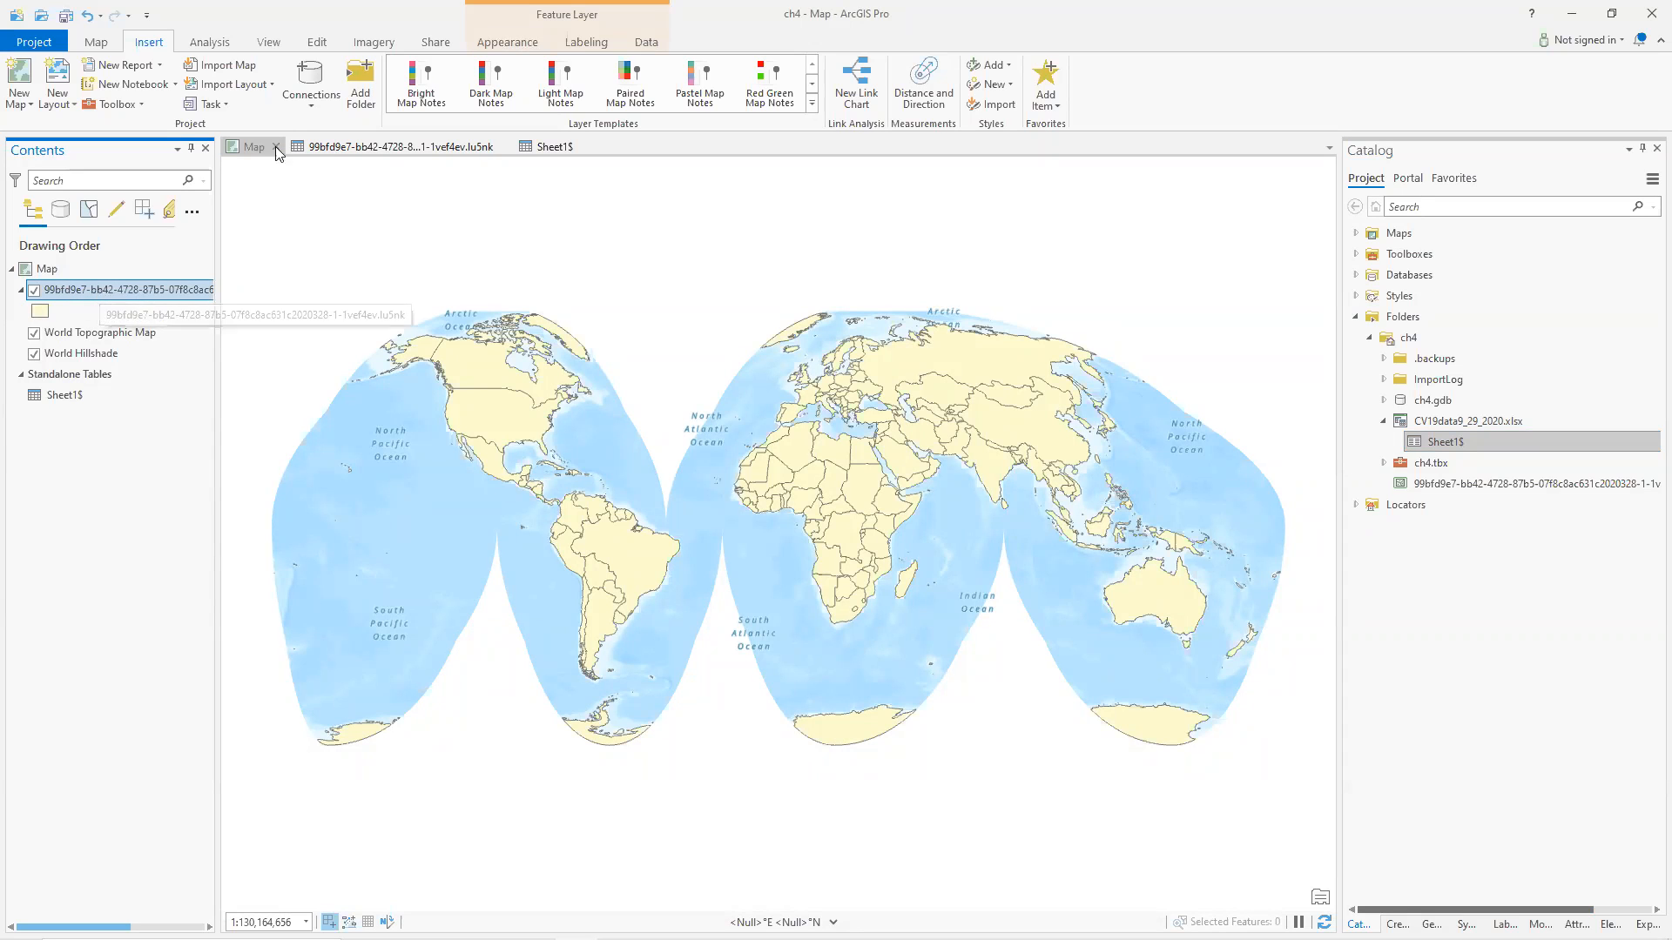
pyautogui.click(645, 45)
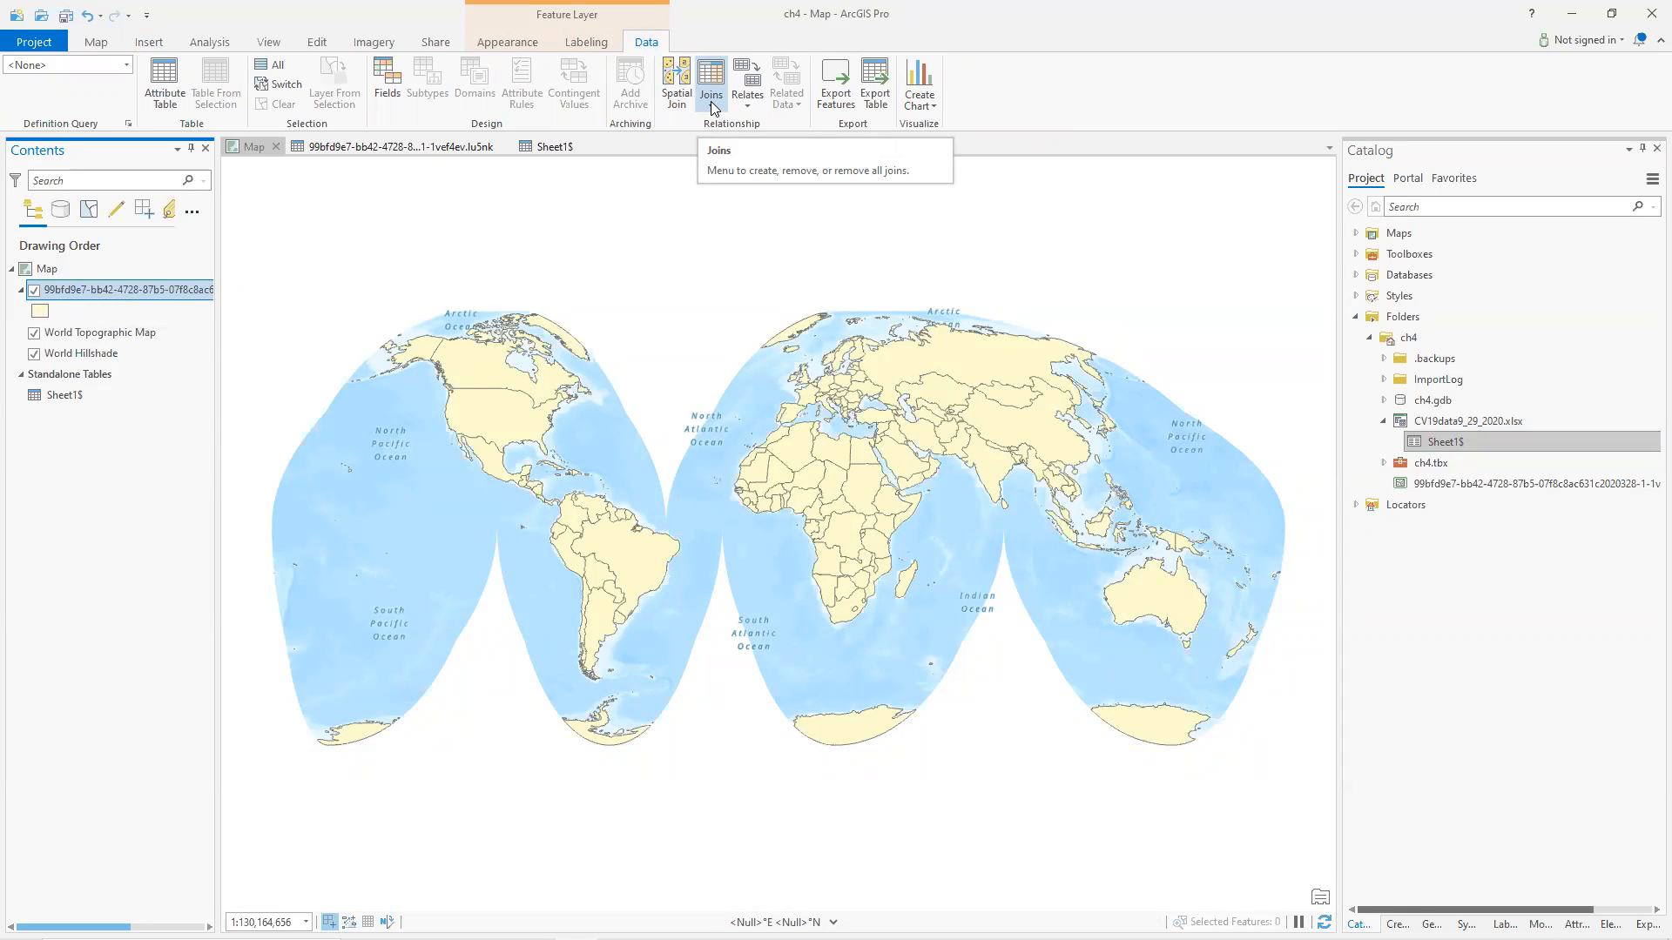
pyautogui.click(711, 101)
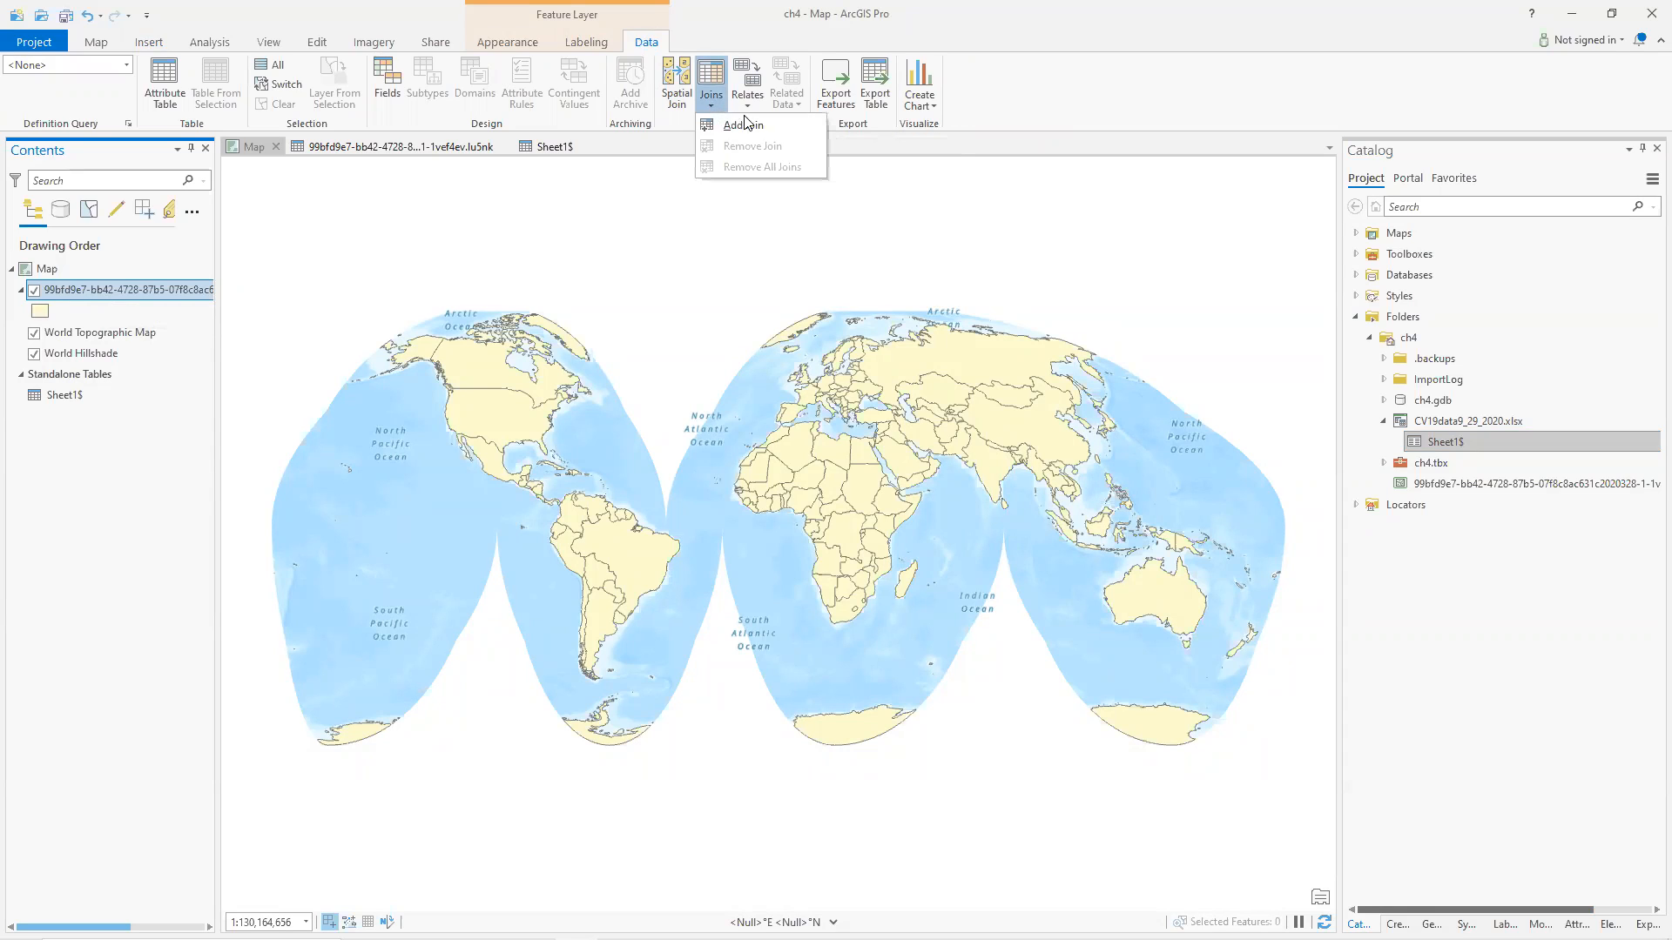
pyautogui.click(747, 125)
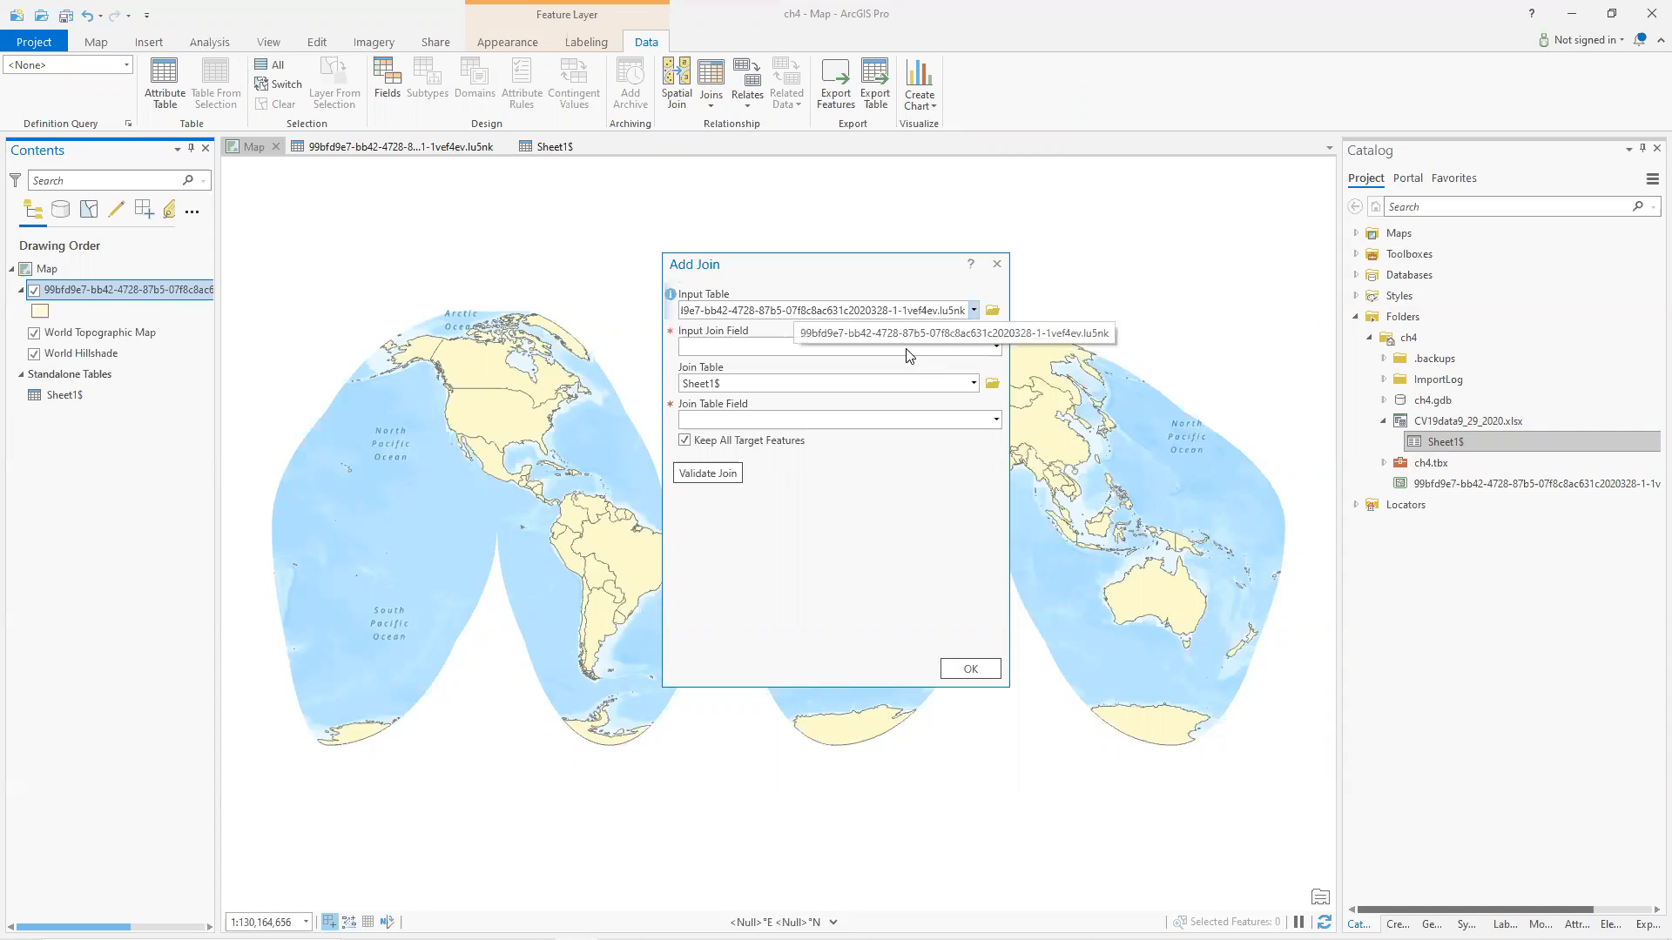
pyautogui.click(995, 349)
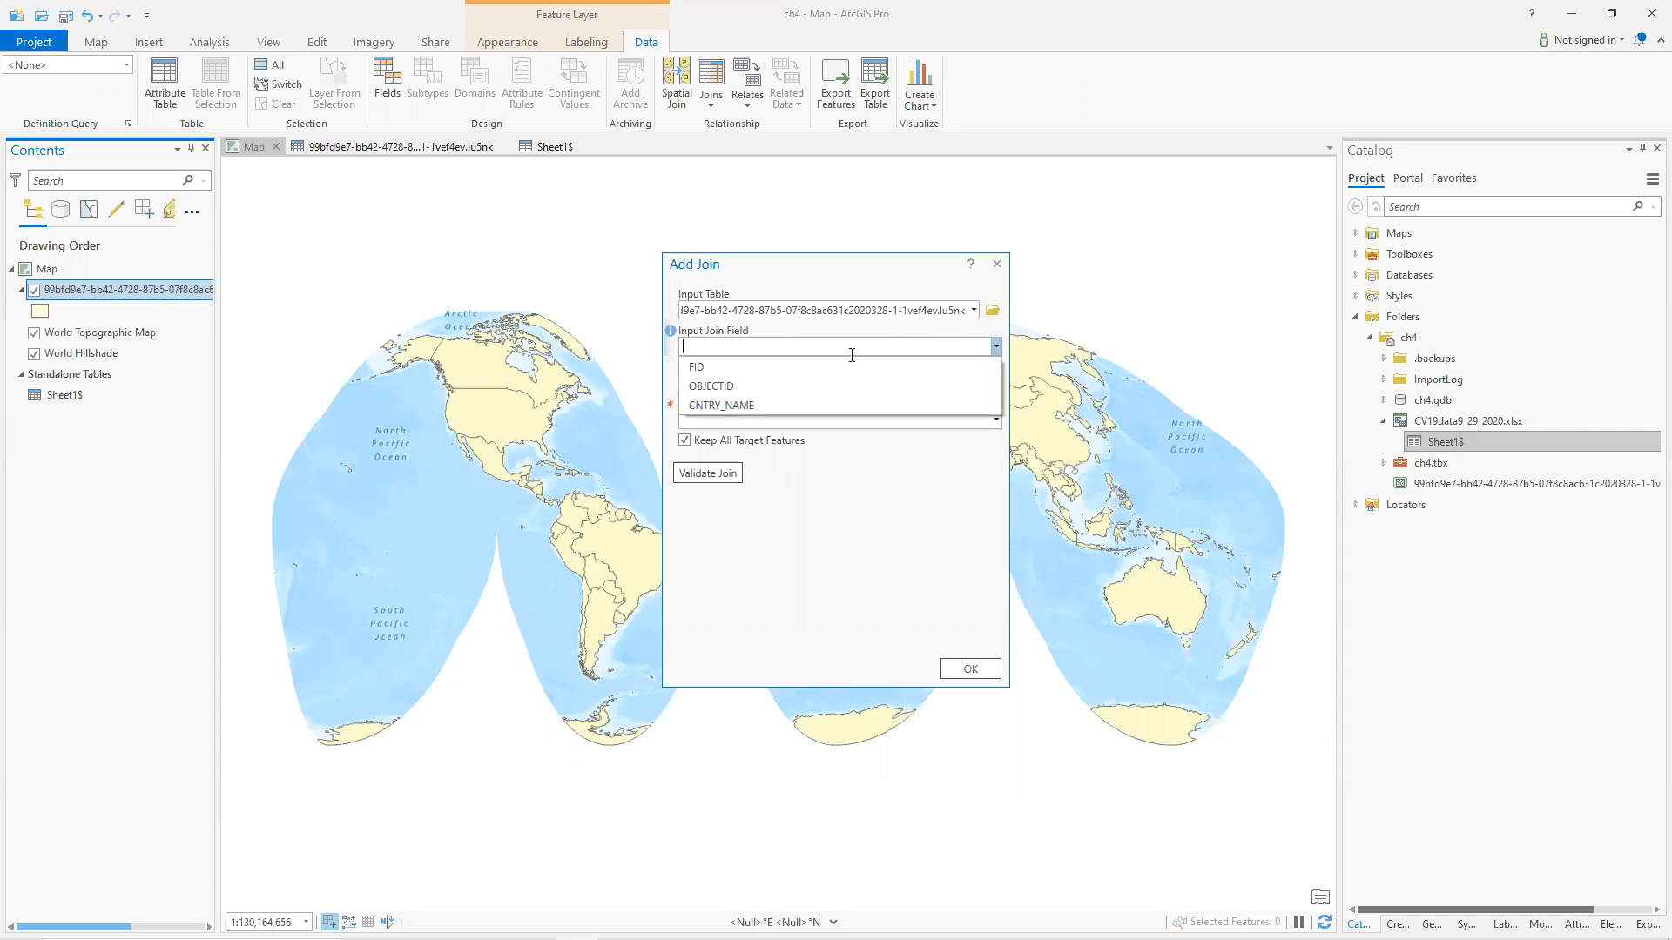
pyautogui.click(725, 407)
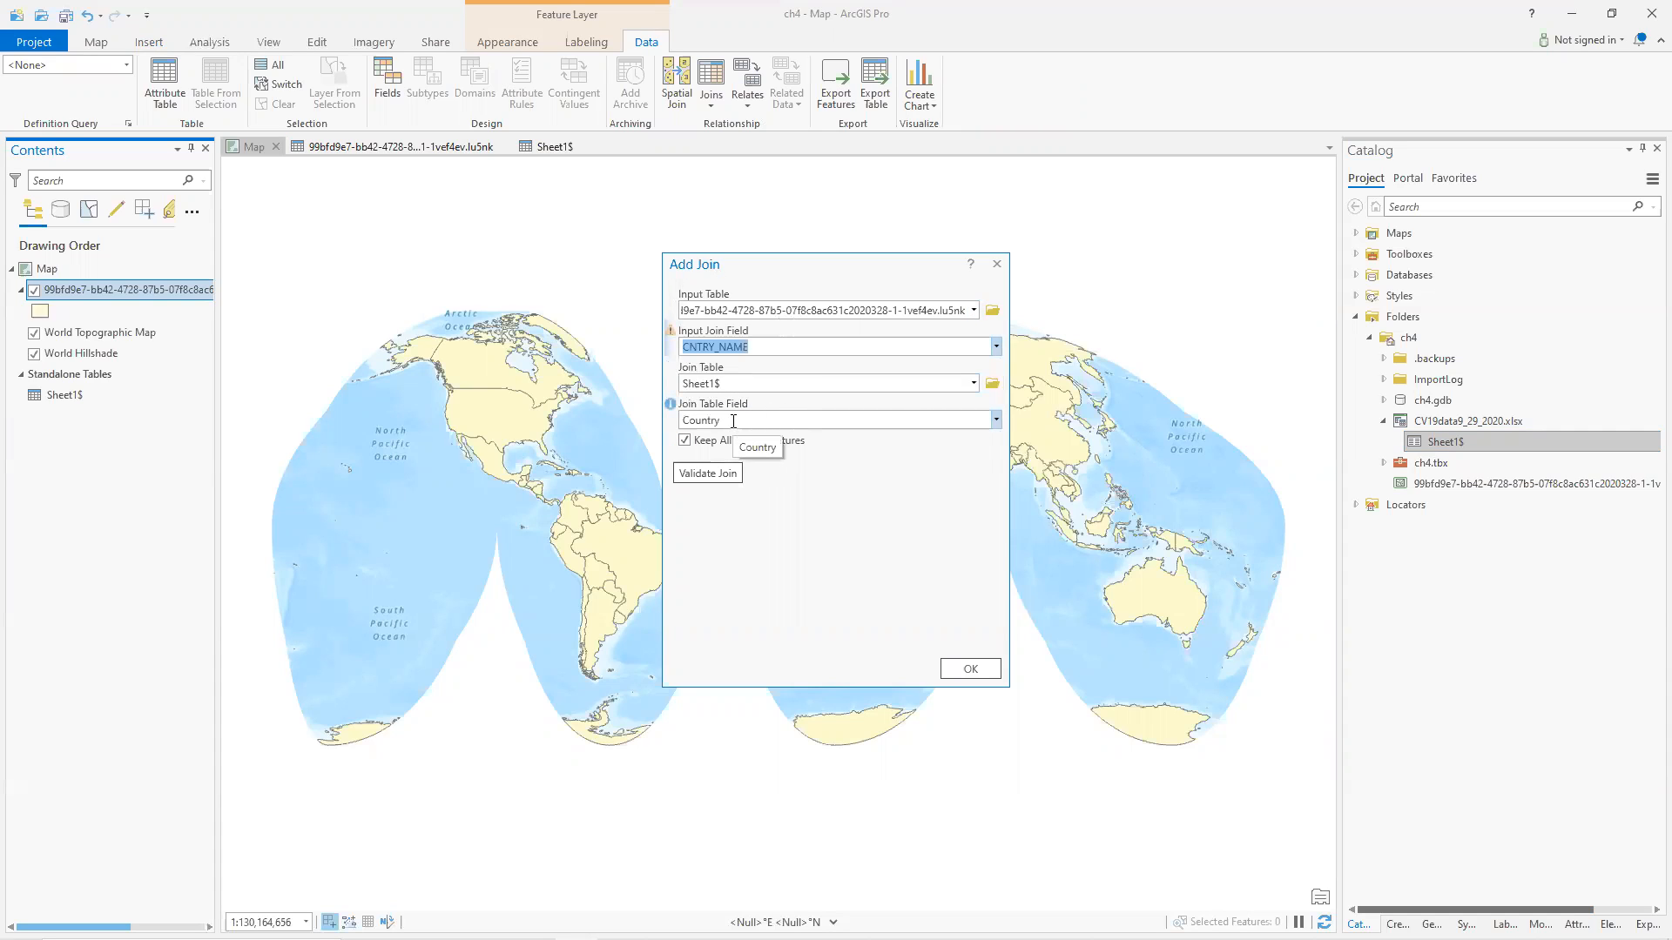
pyautogui.click(713, 474)
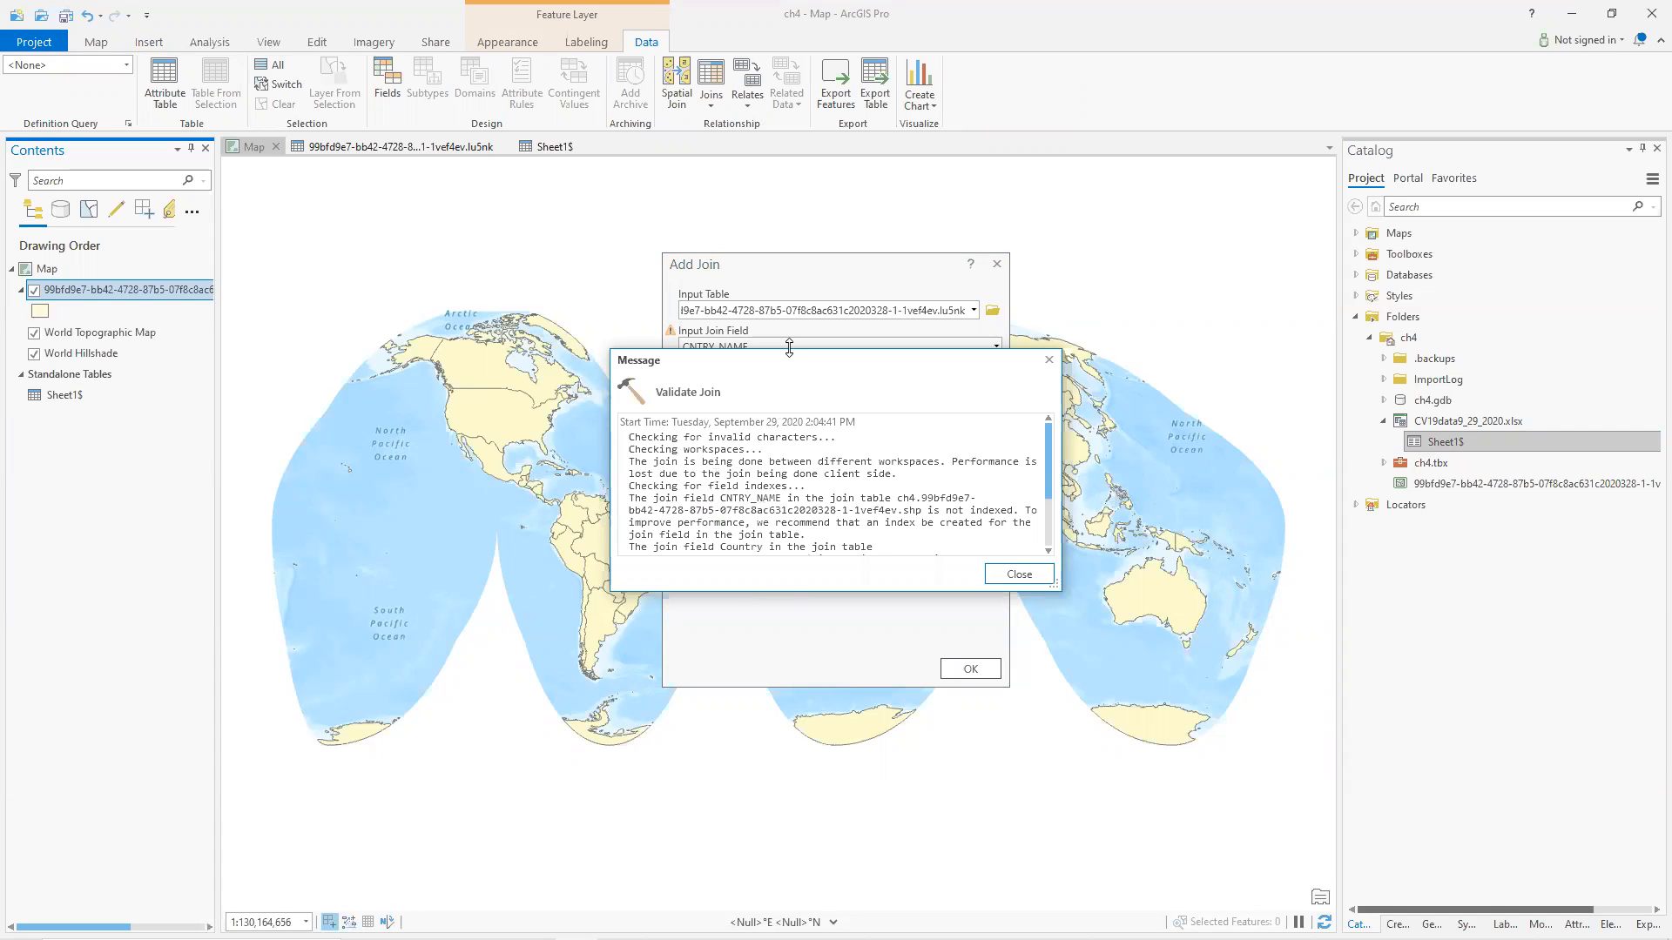
# Read through the join validation messages, then close them.
pyautogui.moveTo(789, 347); pyautogui.dragTo(789, 189)
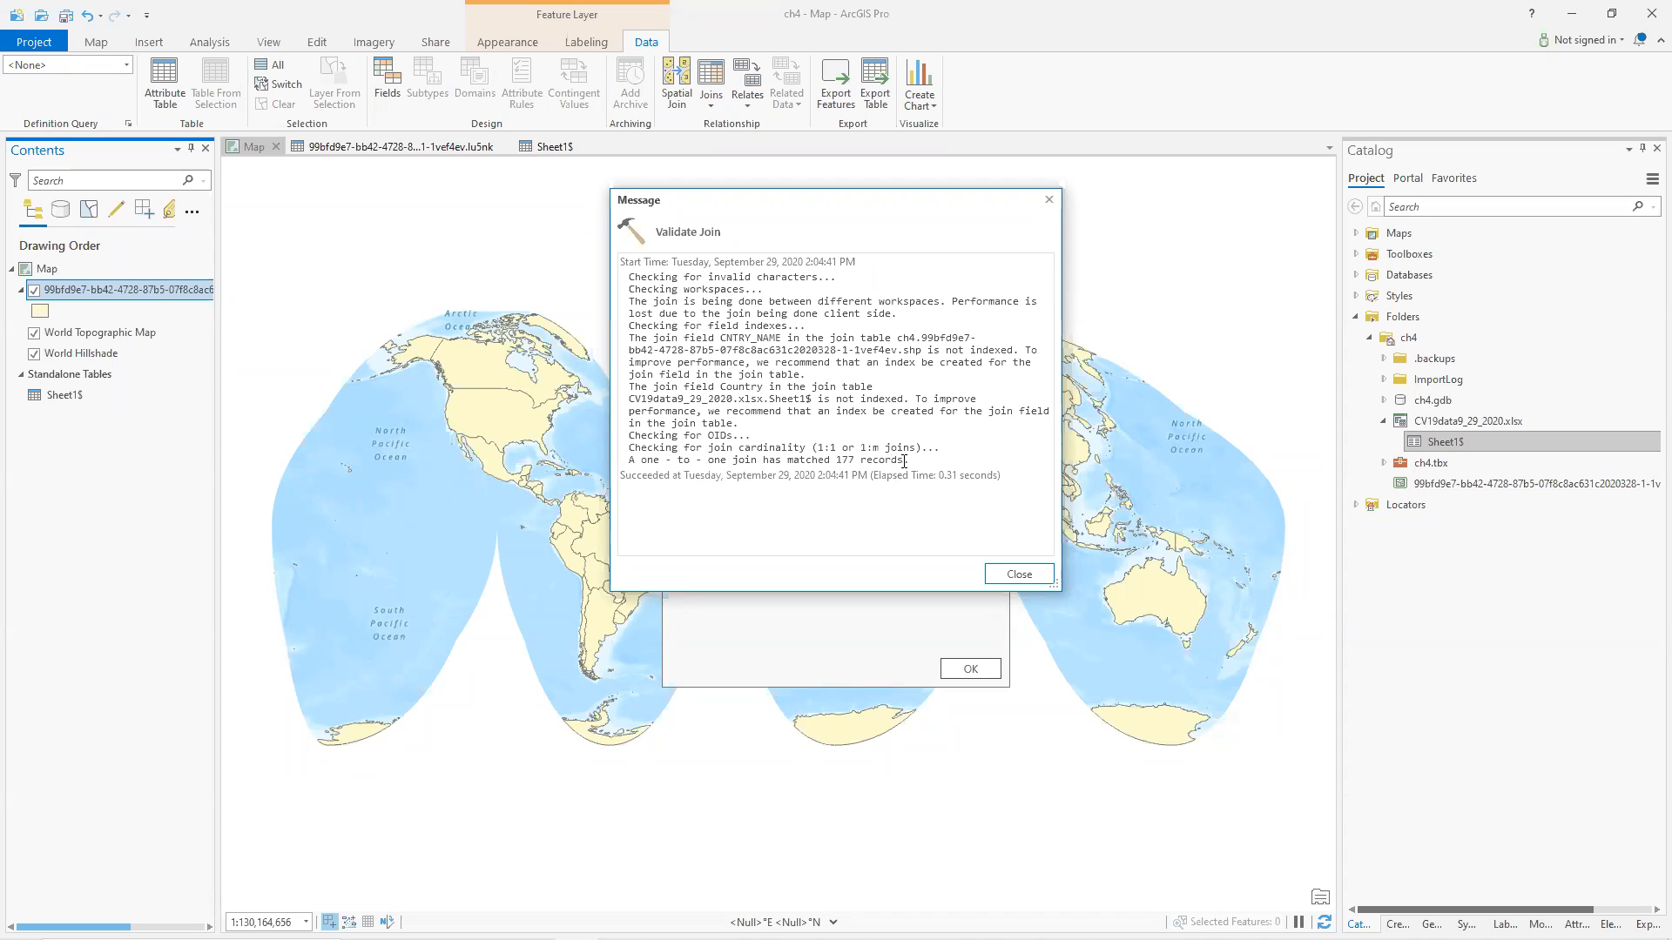
pyautogui.moveTo(914, 461); pyautogui.dragTo(627, 275)
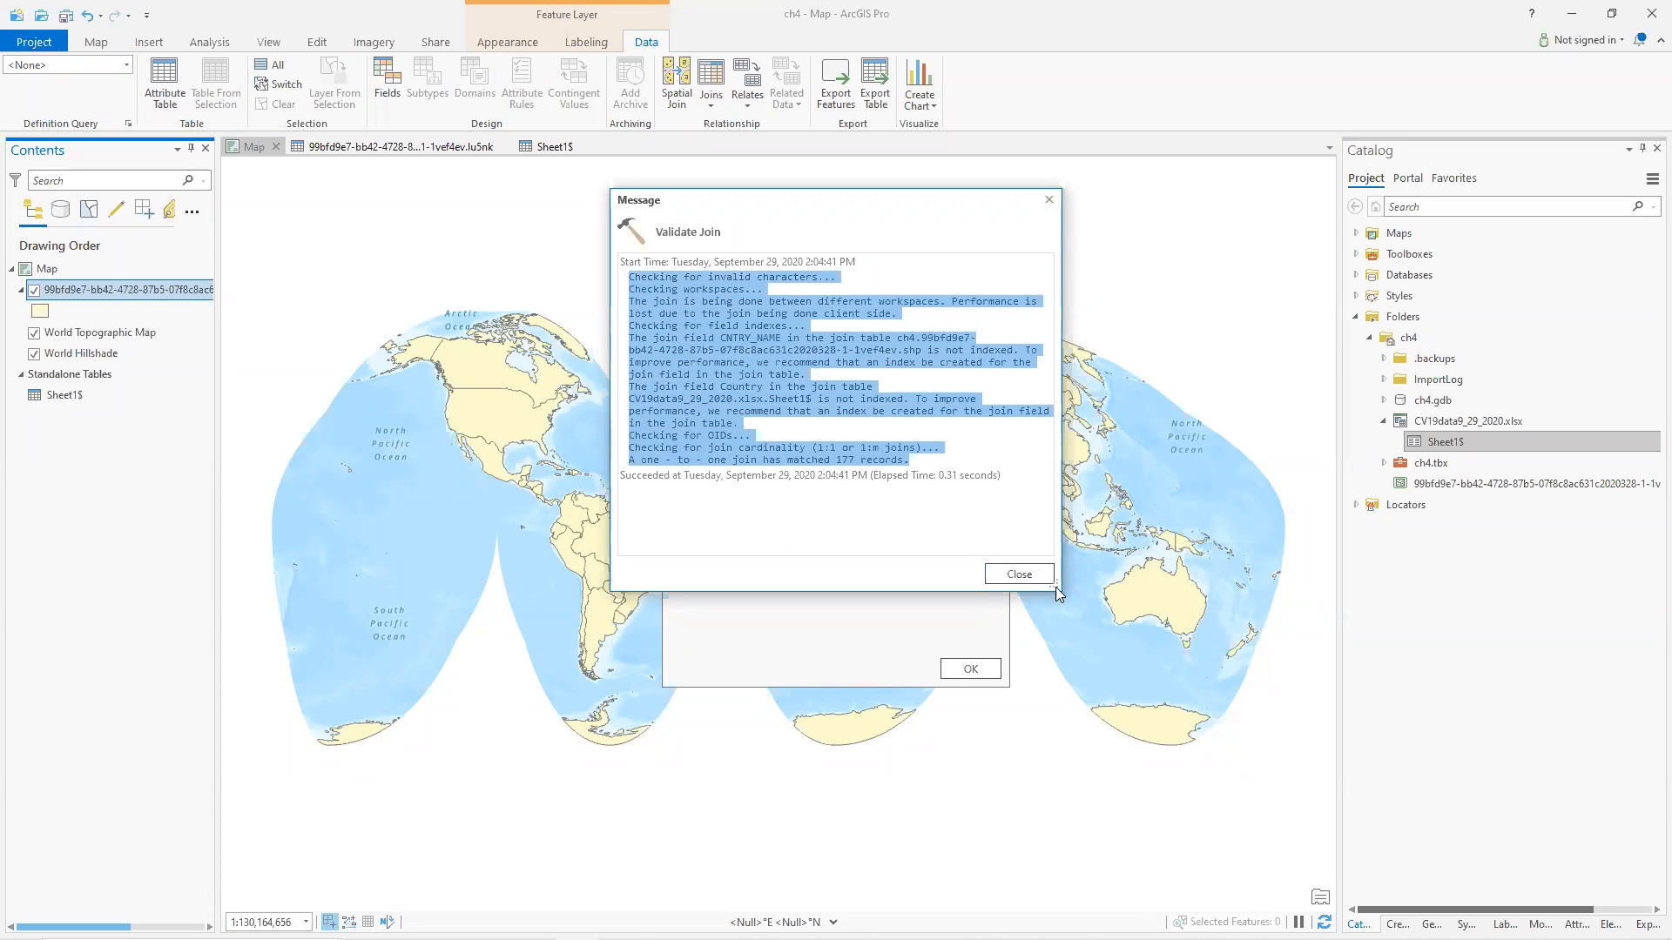
pyautogui.moveTo(1060, 592); pyautogui.dragTo(1139, 777)
pyautogui.click(1080, 749)
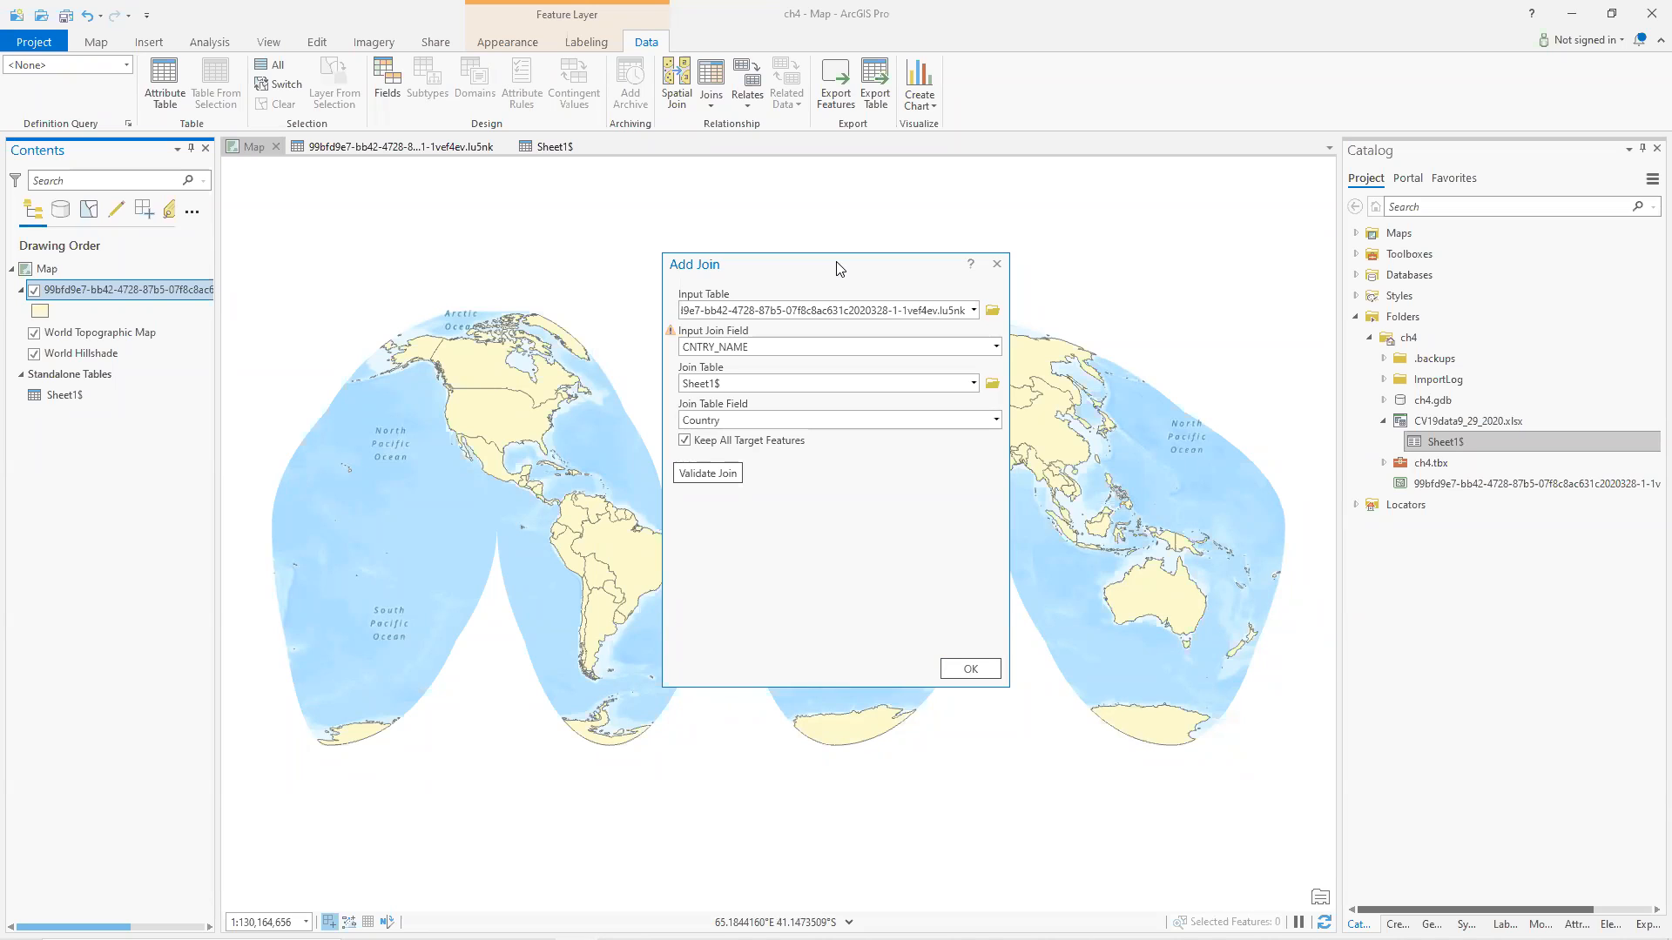
pyautogui.moveTo(842, 263); pyautogui.dragTo(939, 214)
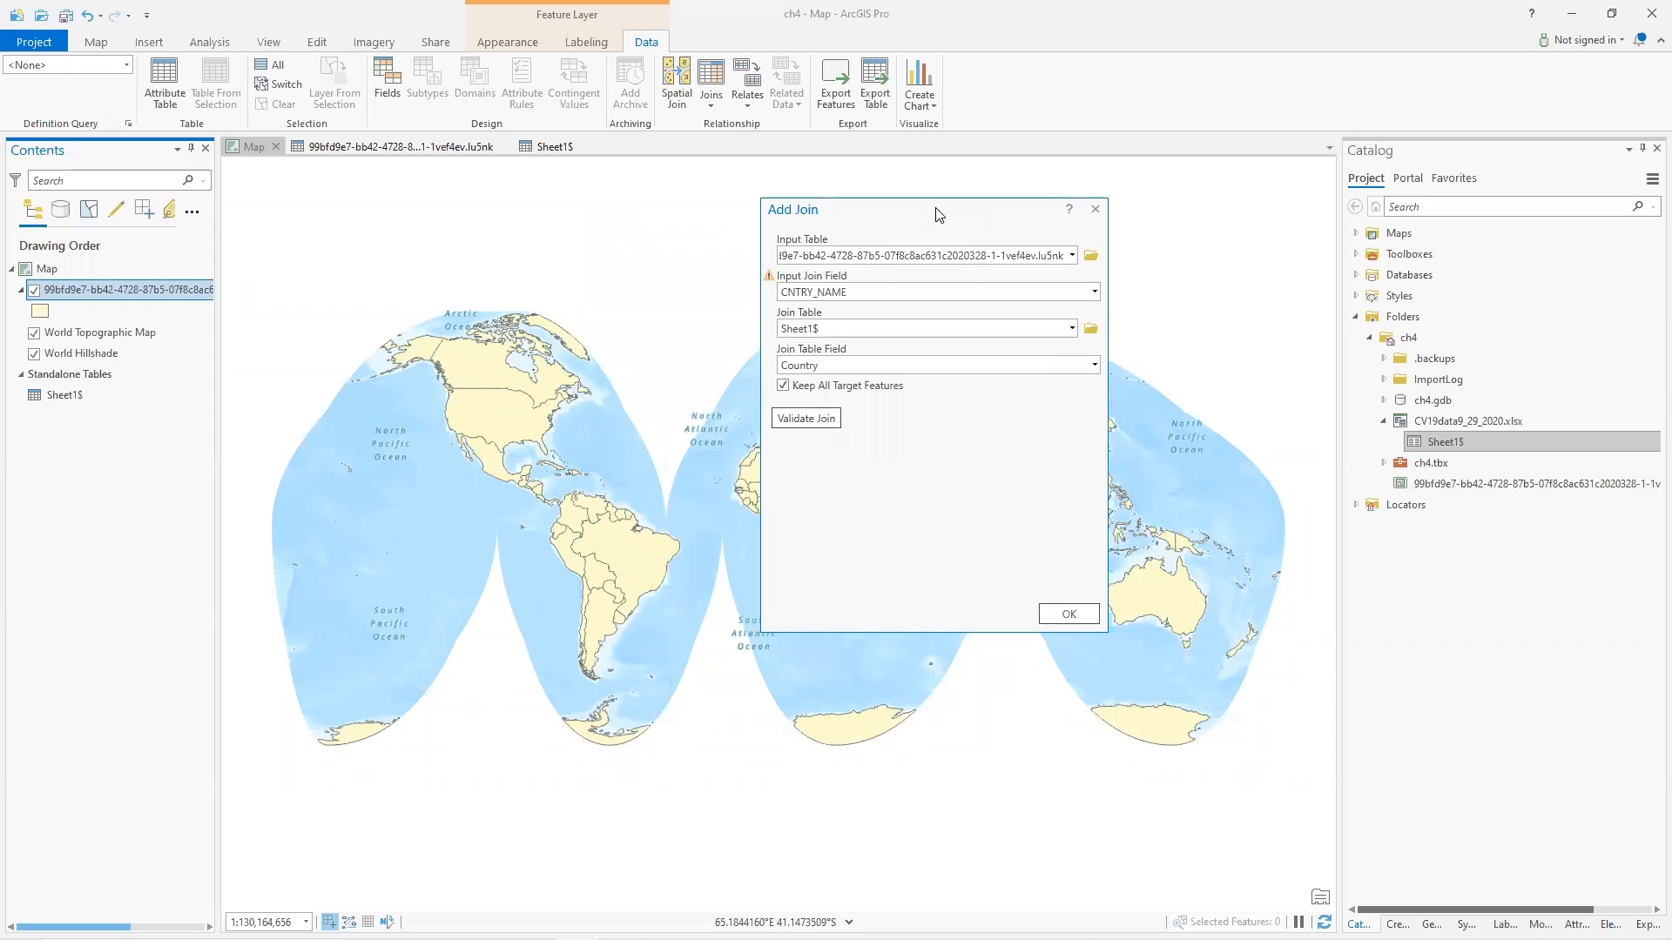
# Compare country names between the countries attribute table and the Sheet1$ table.
pyautogui.click(394, 145)
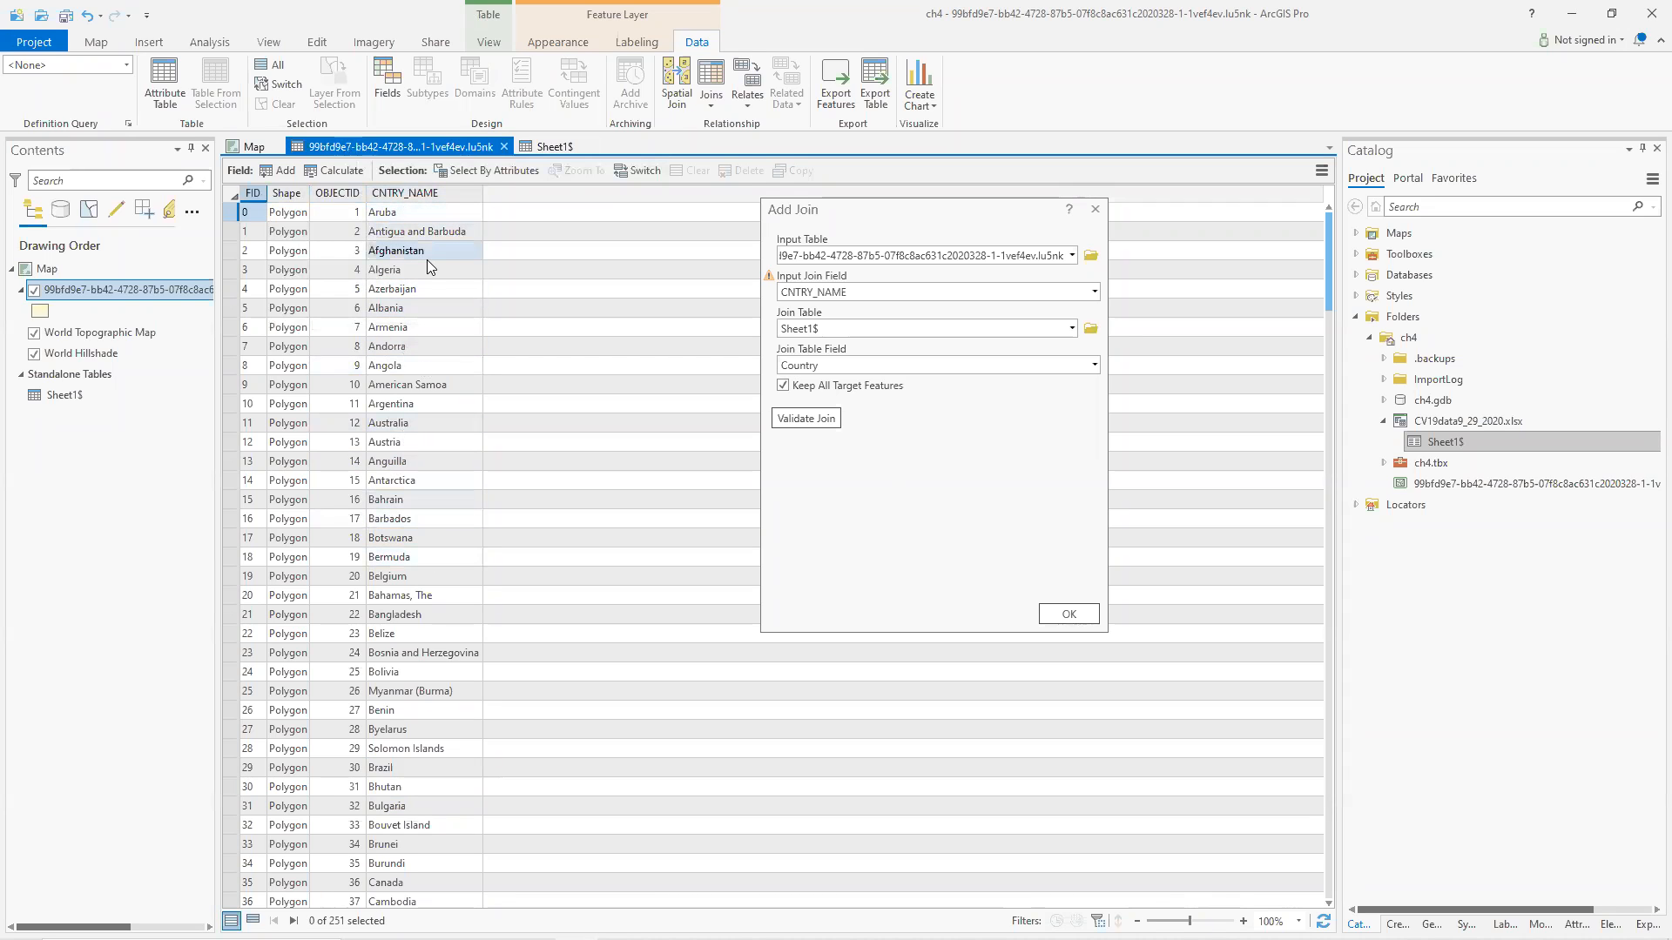
pyautogui.click(548, 148)
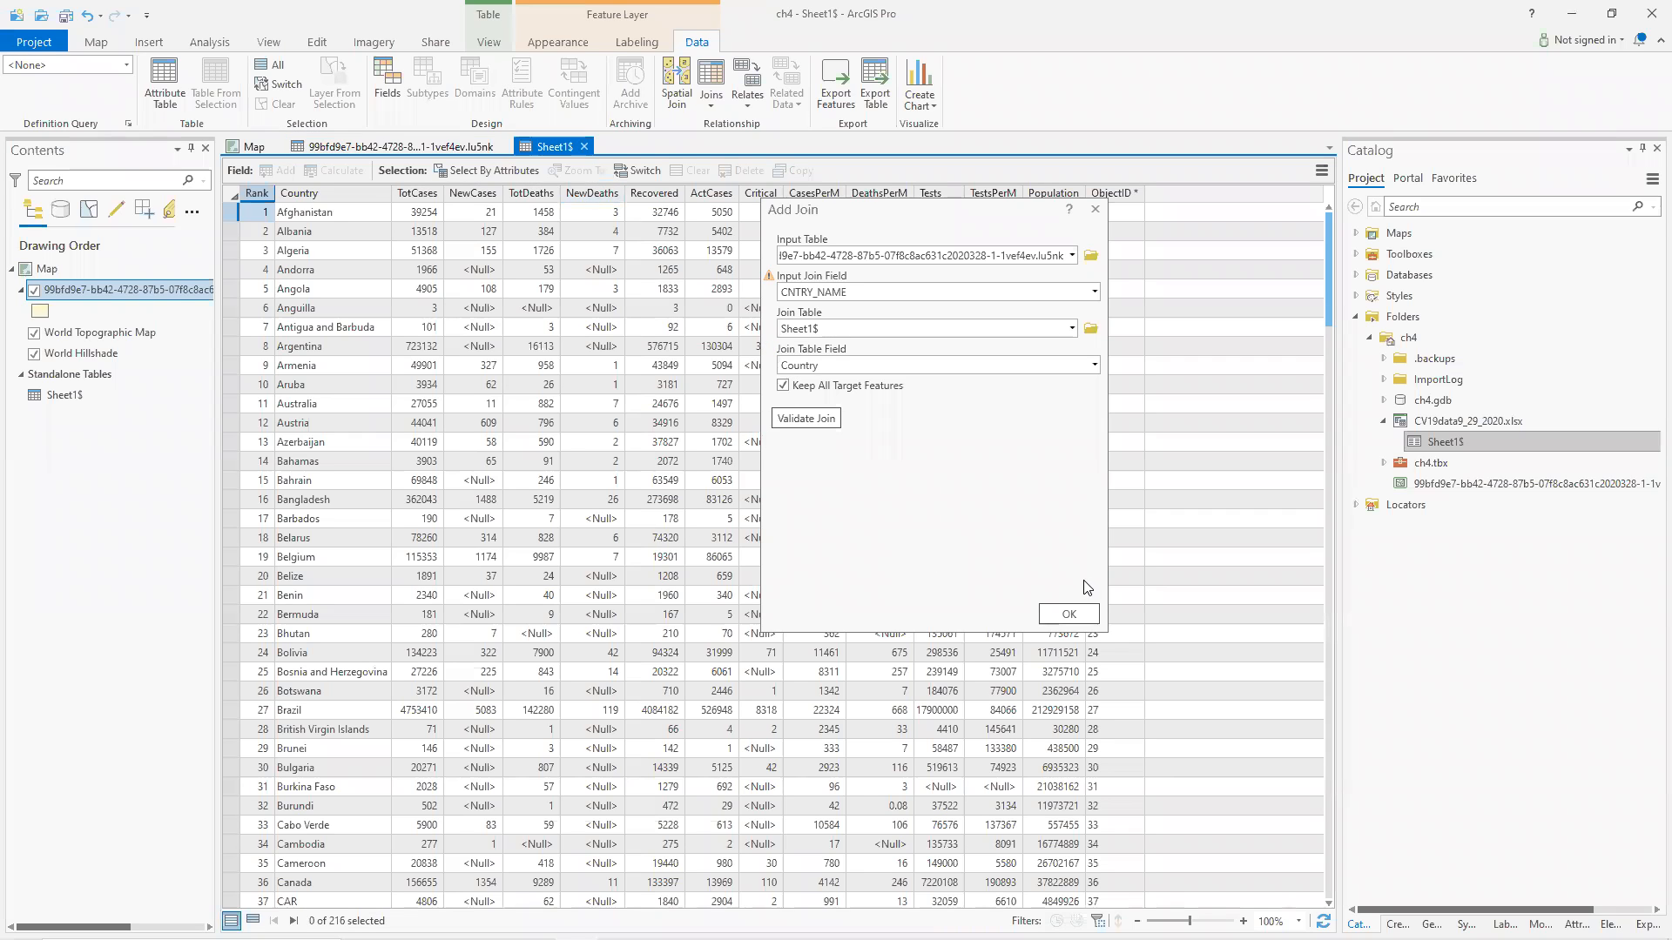
pyautogui.click(392, 146)
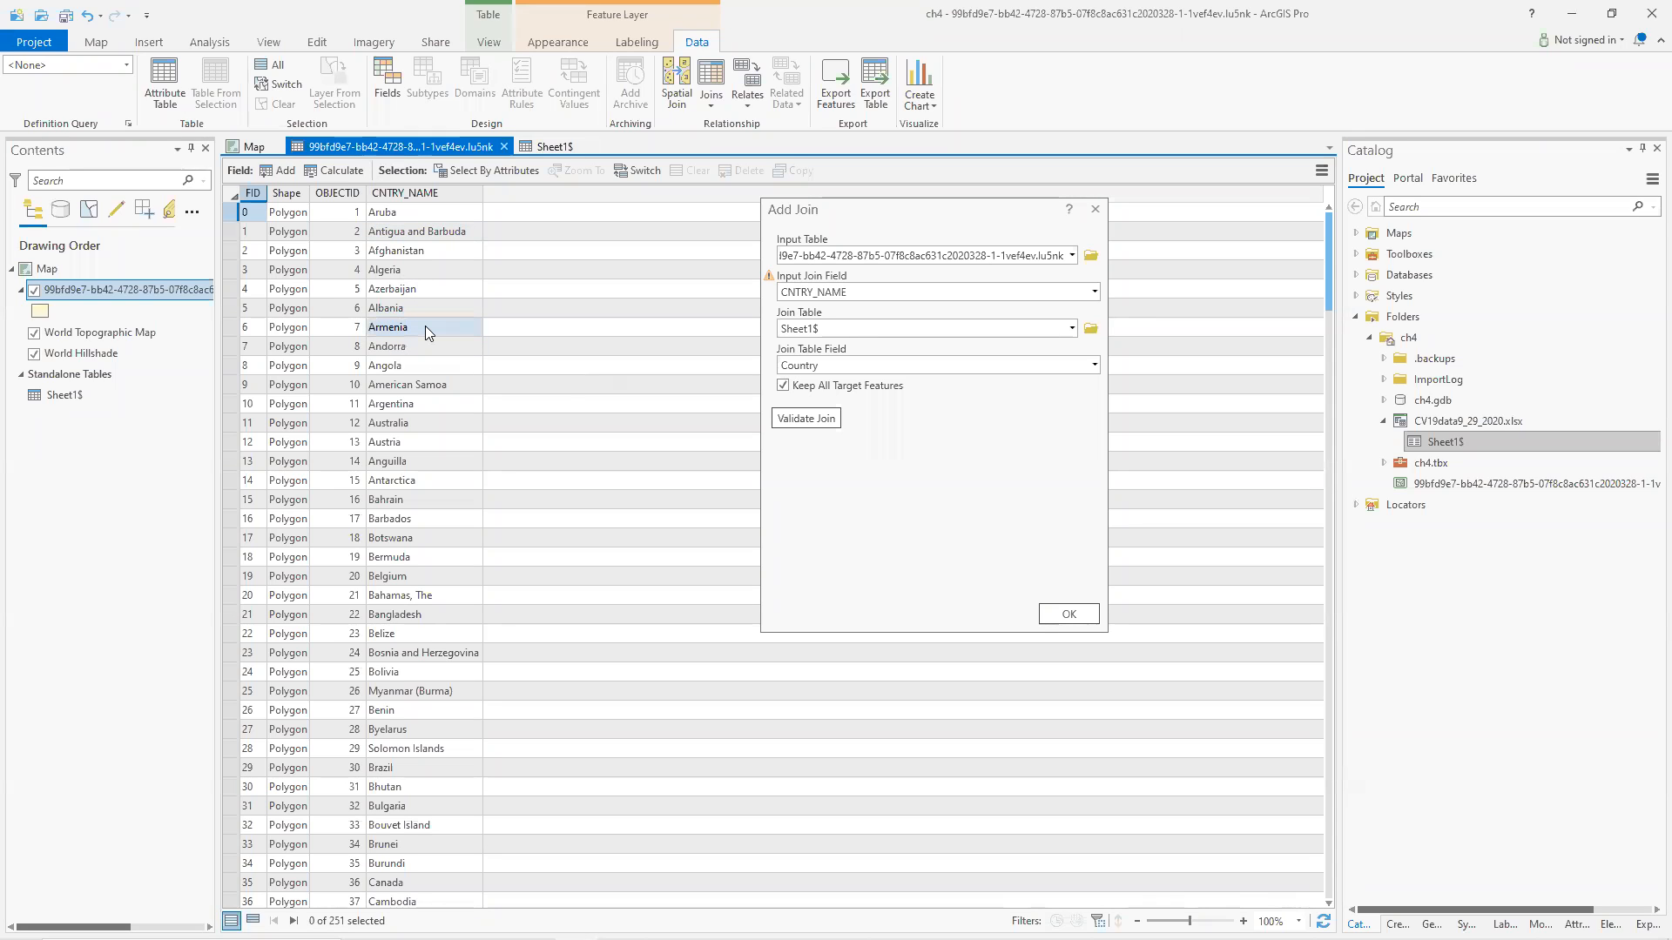
pyautogui.click(531, 146)
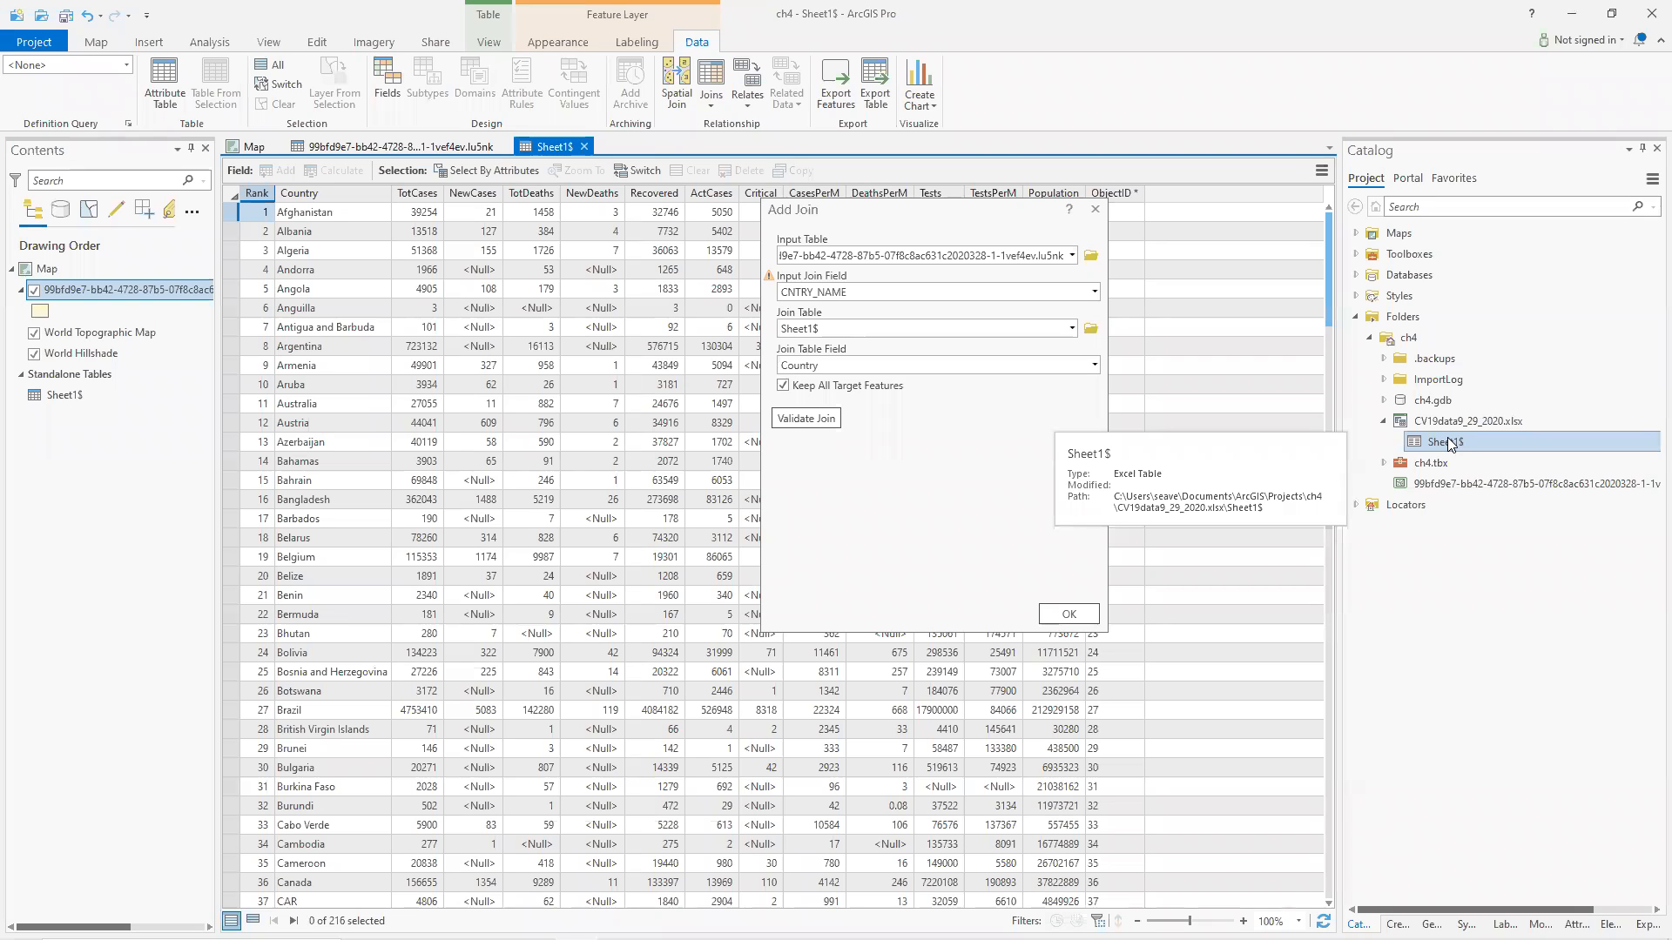
pyautogui.click(722, 484)
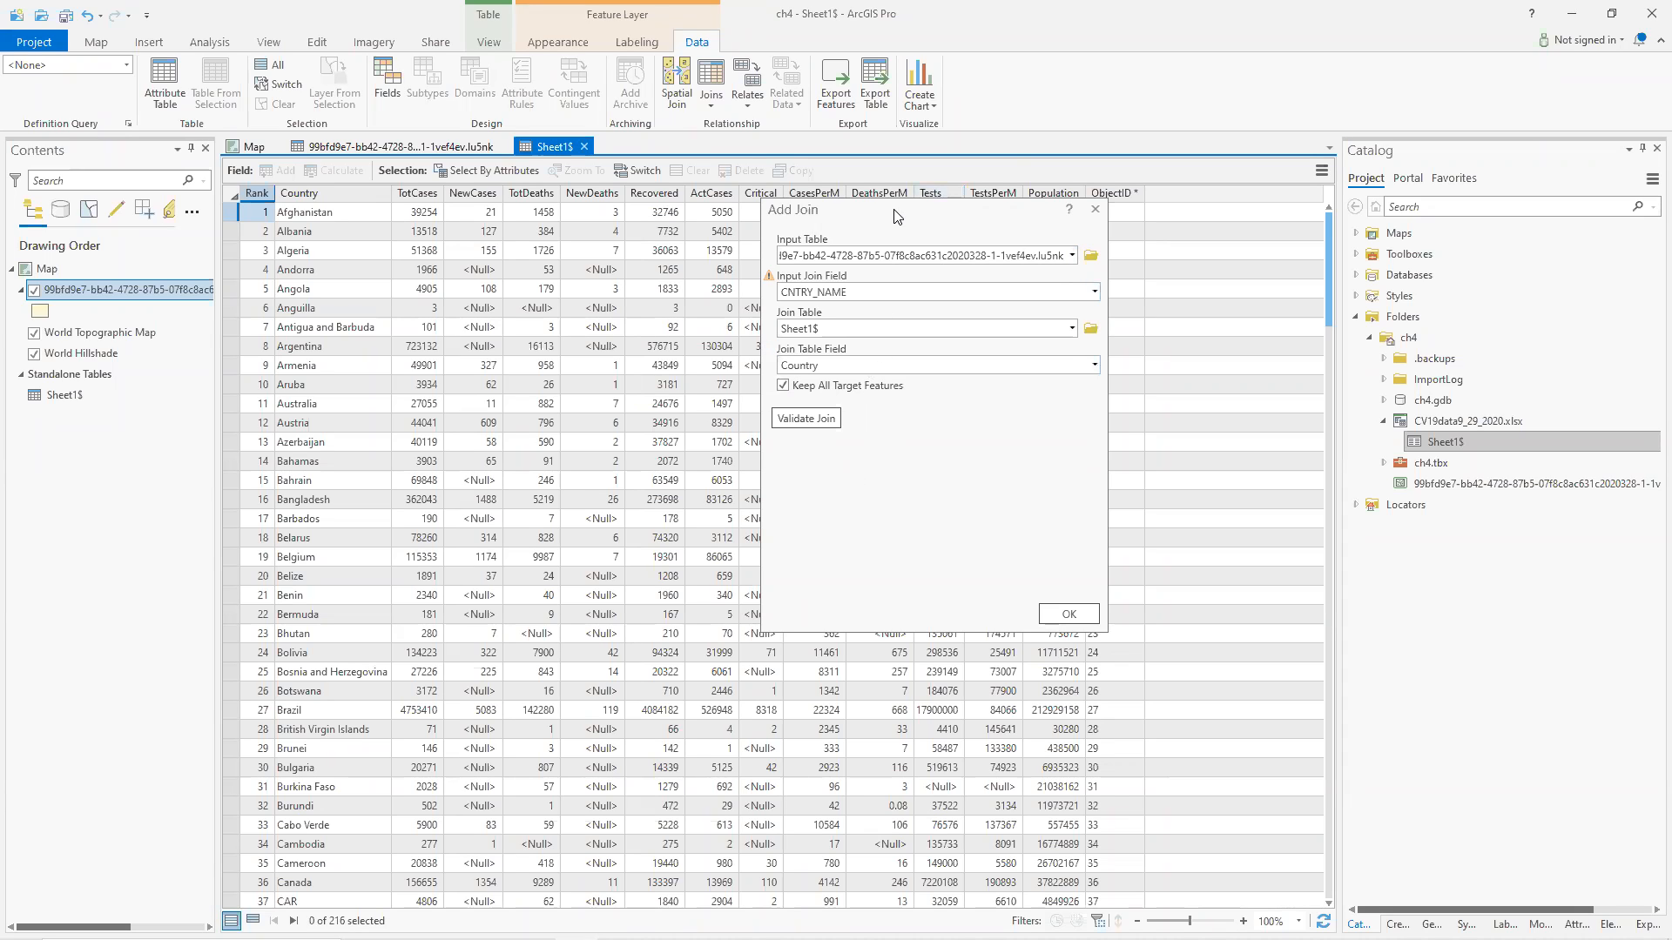
pyautogui.moveTo(884, 213); pyautogui.dragTo(834, 153)
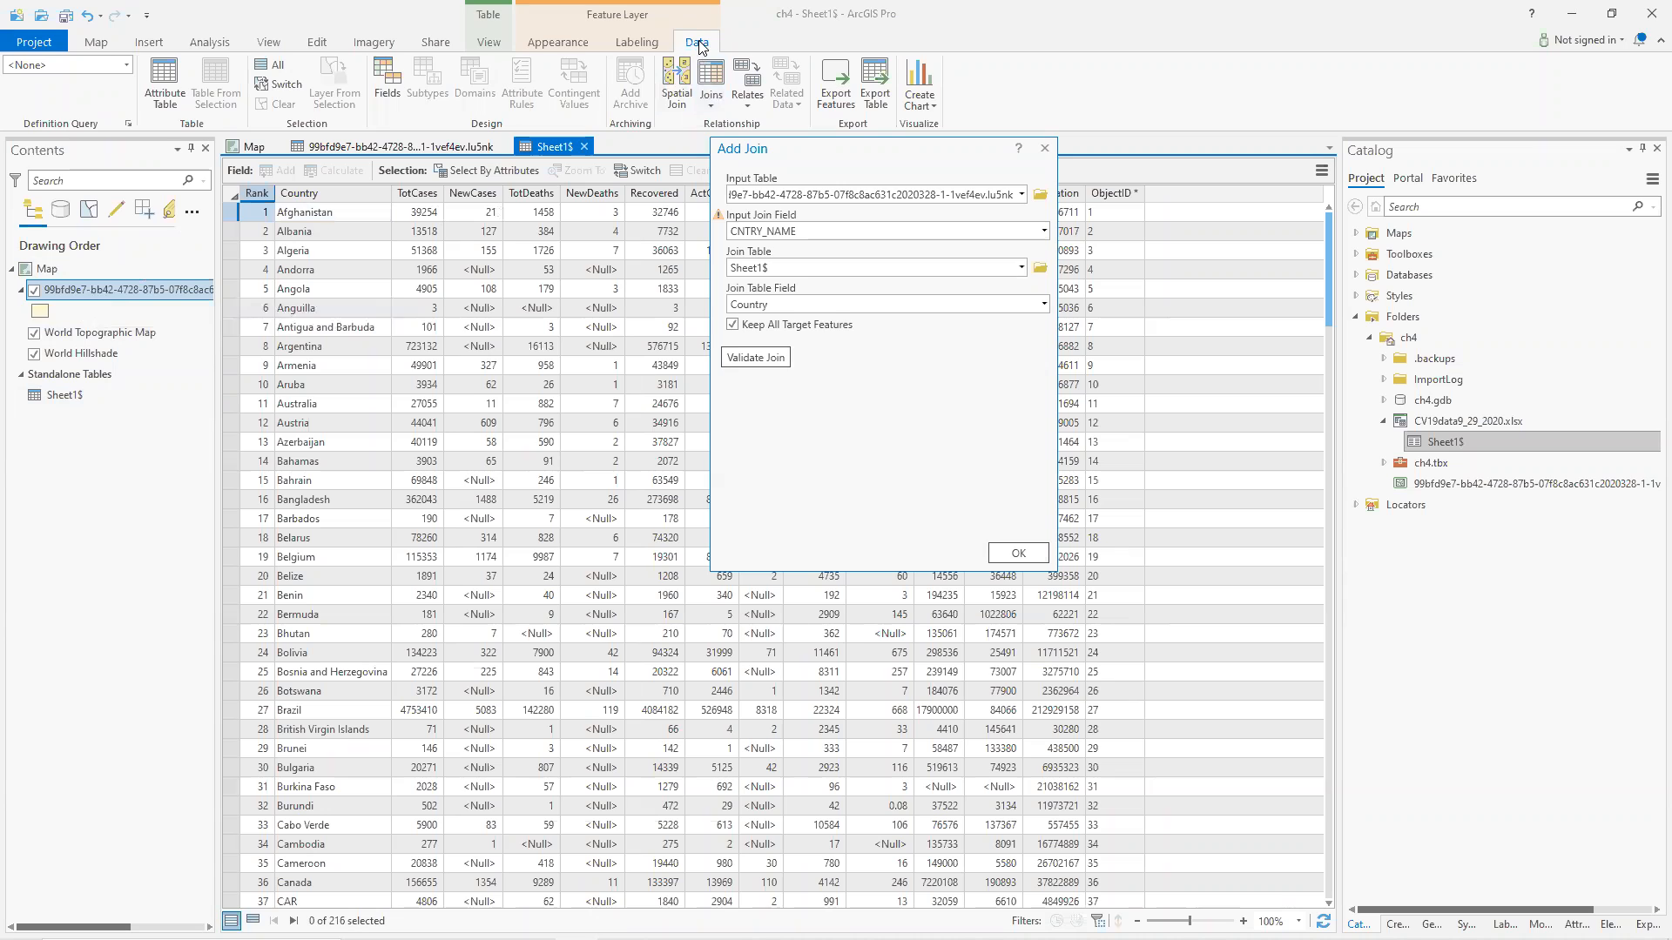
pyautogui.click(716, 103)
pyautogui.click(1096, 95)
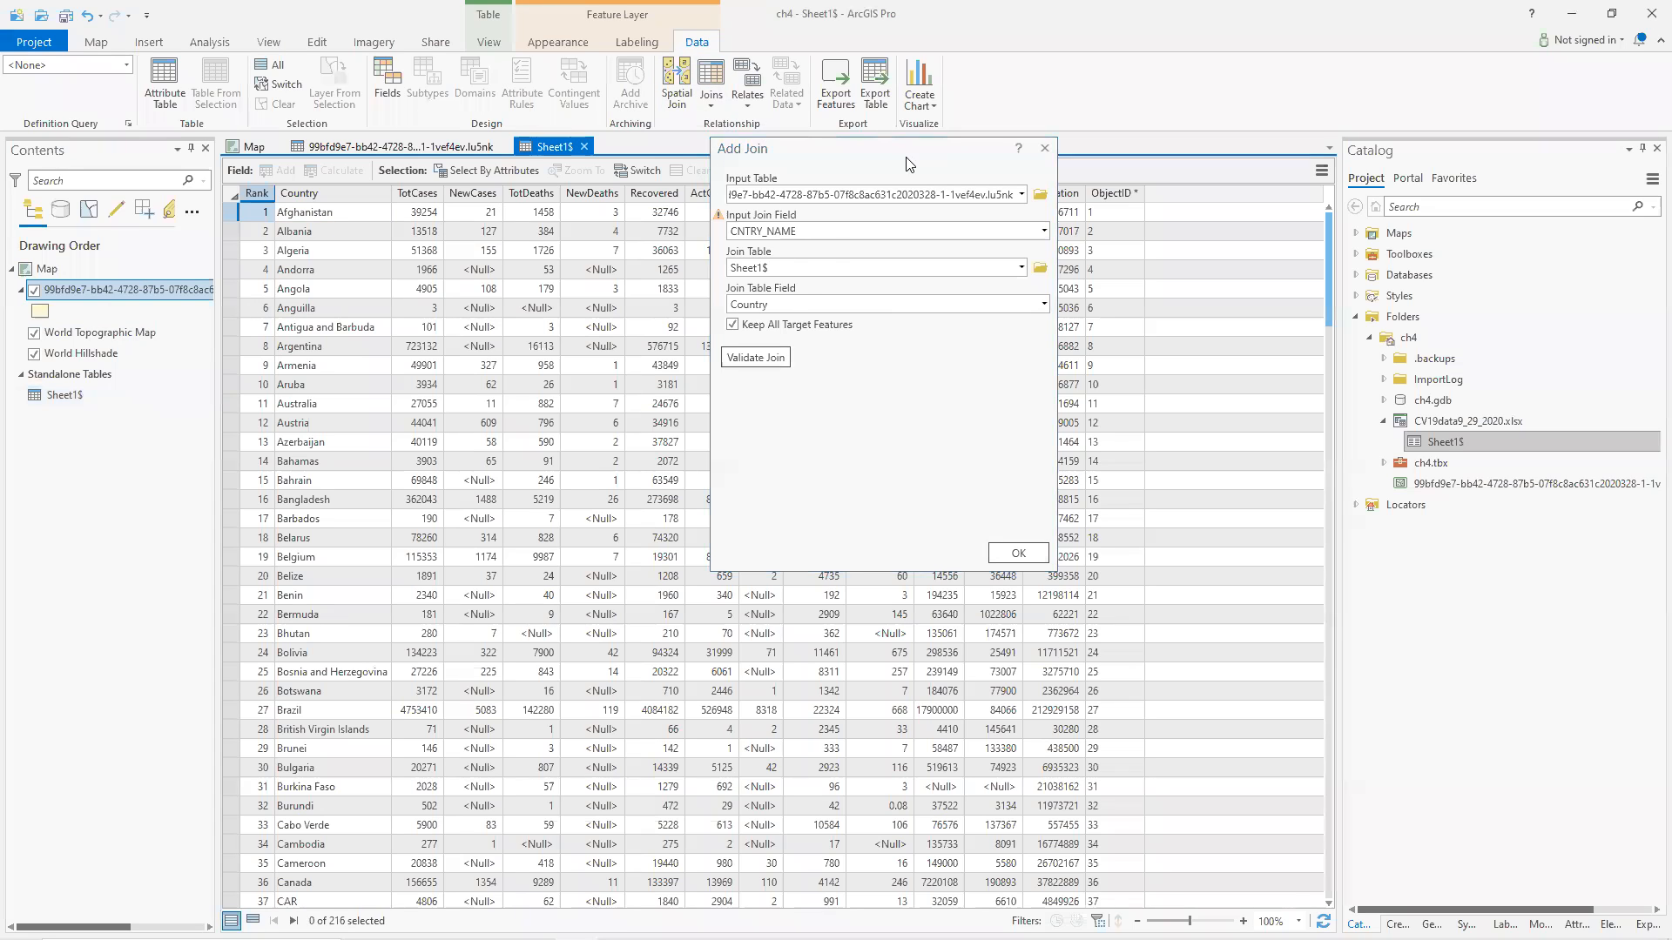
pyautogui.moveTo(906, 163); pyautogui.dragTo(972, 148)
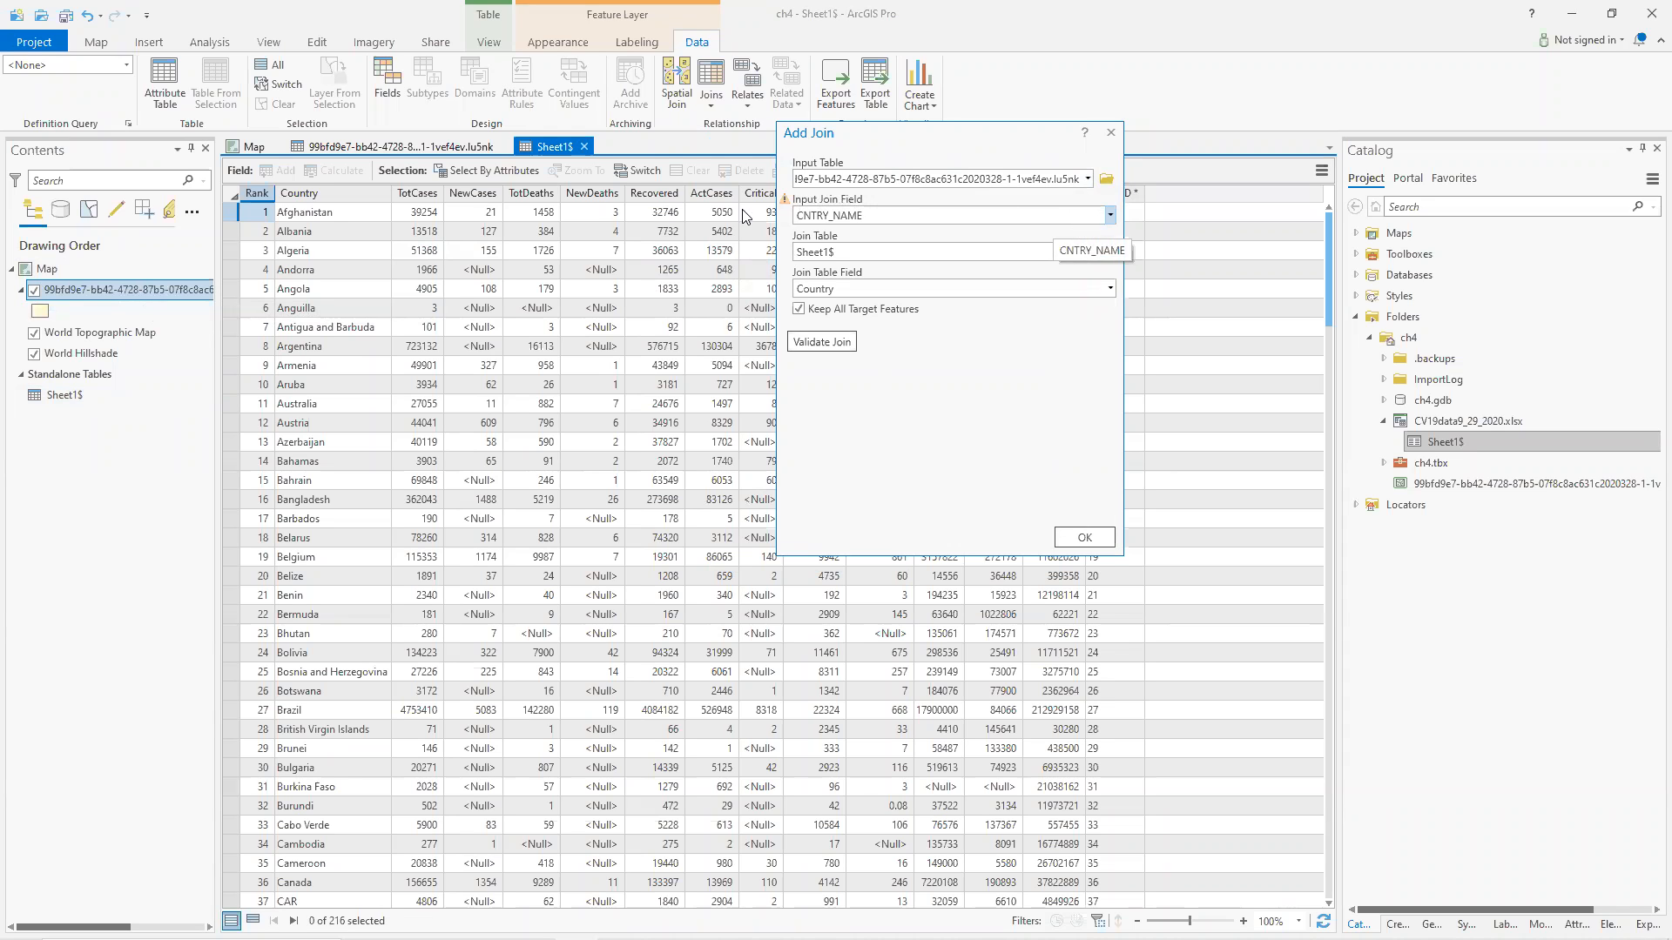
pyautogui.click(449, 141)
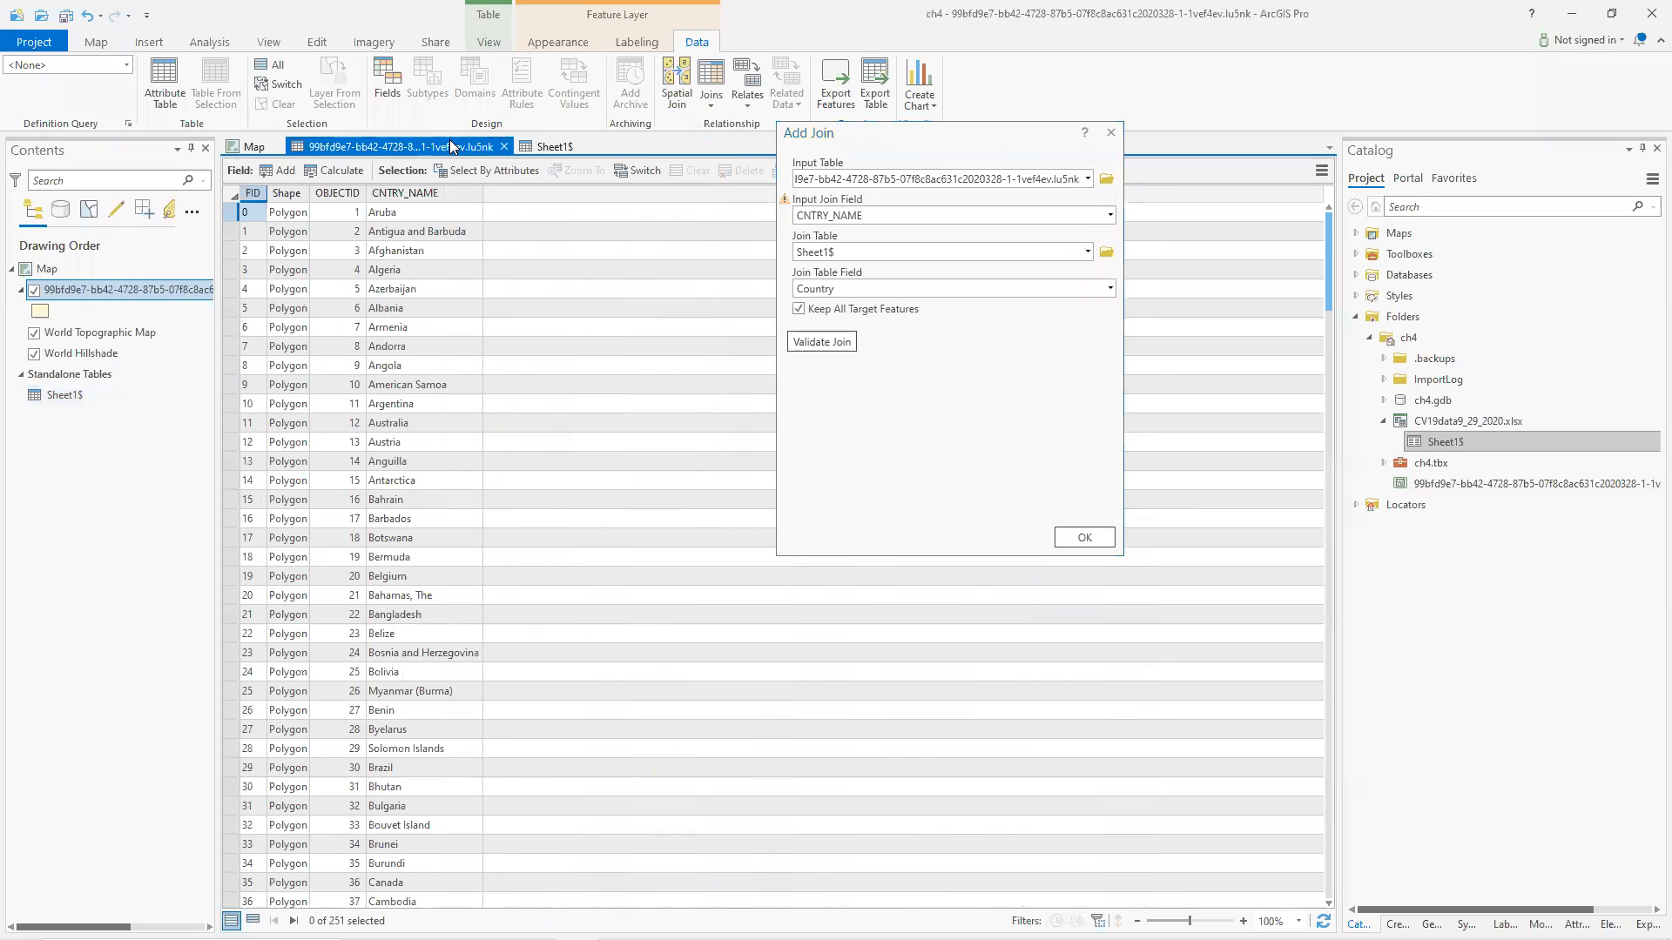
pyautogui.click(856, 251)
pyautogui.click(548, 150)
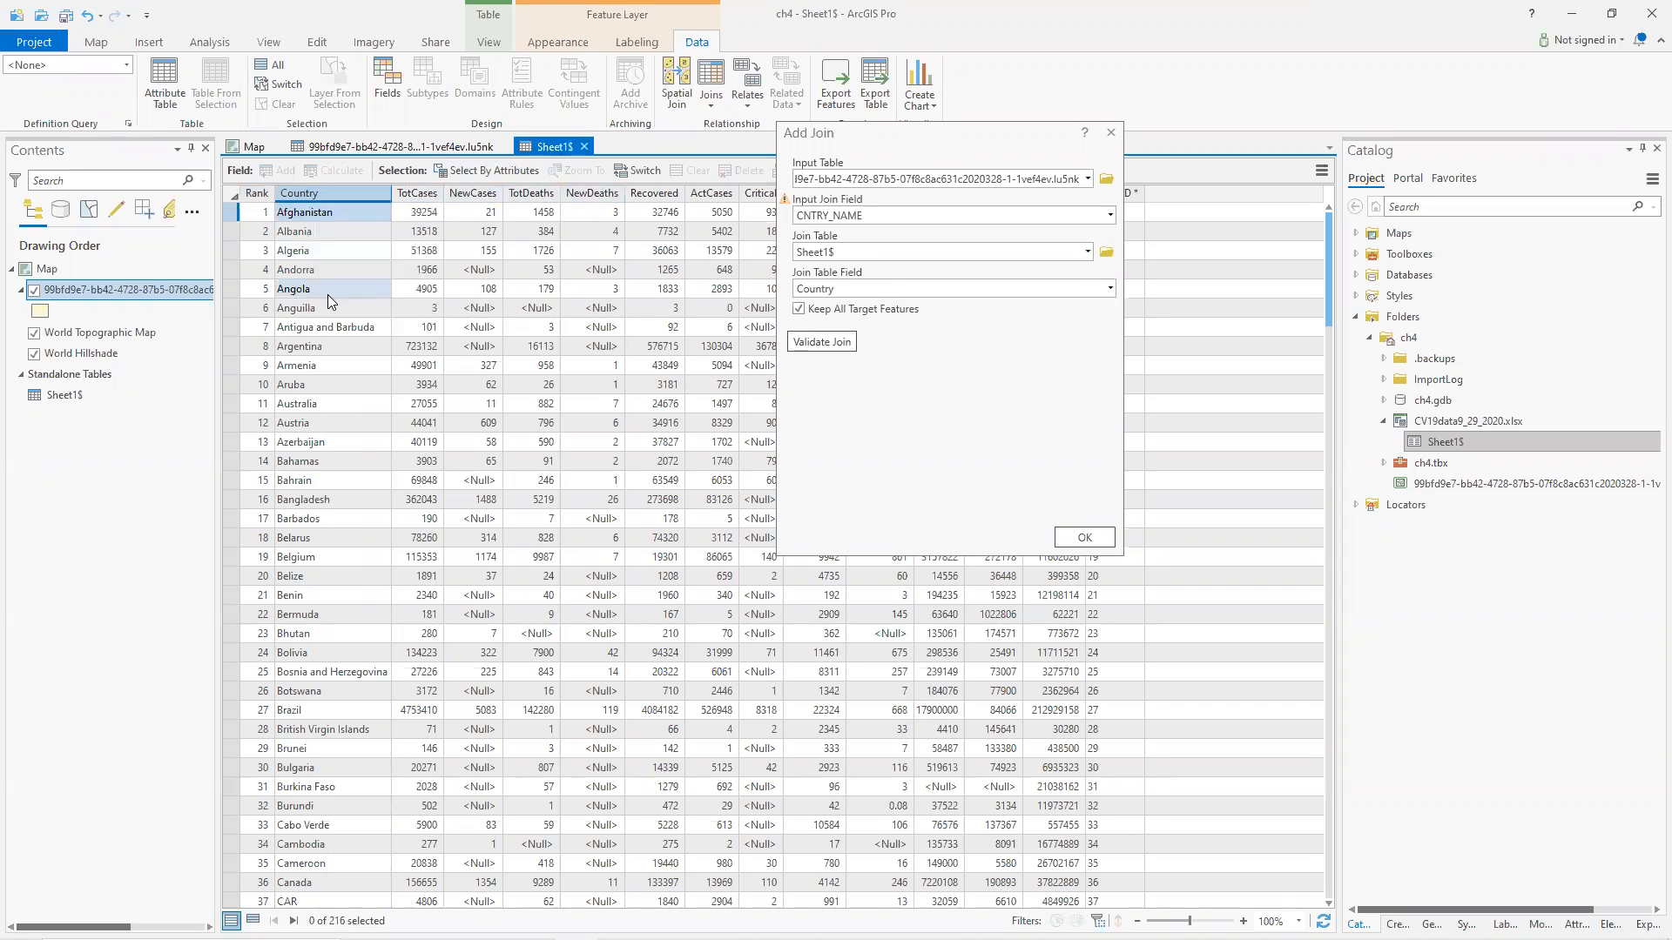
# Return to the map and confirm the join of Sheet1$ to the countries layer.
pyautogui.click(253, 146)
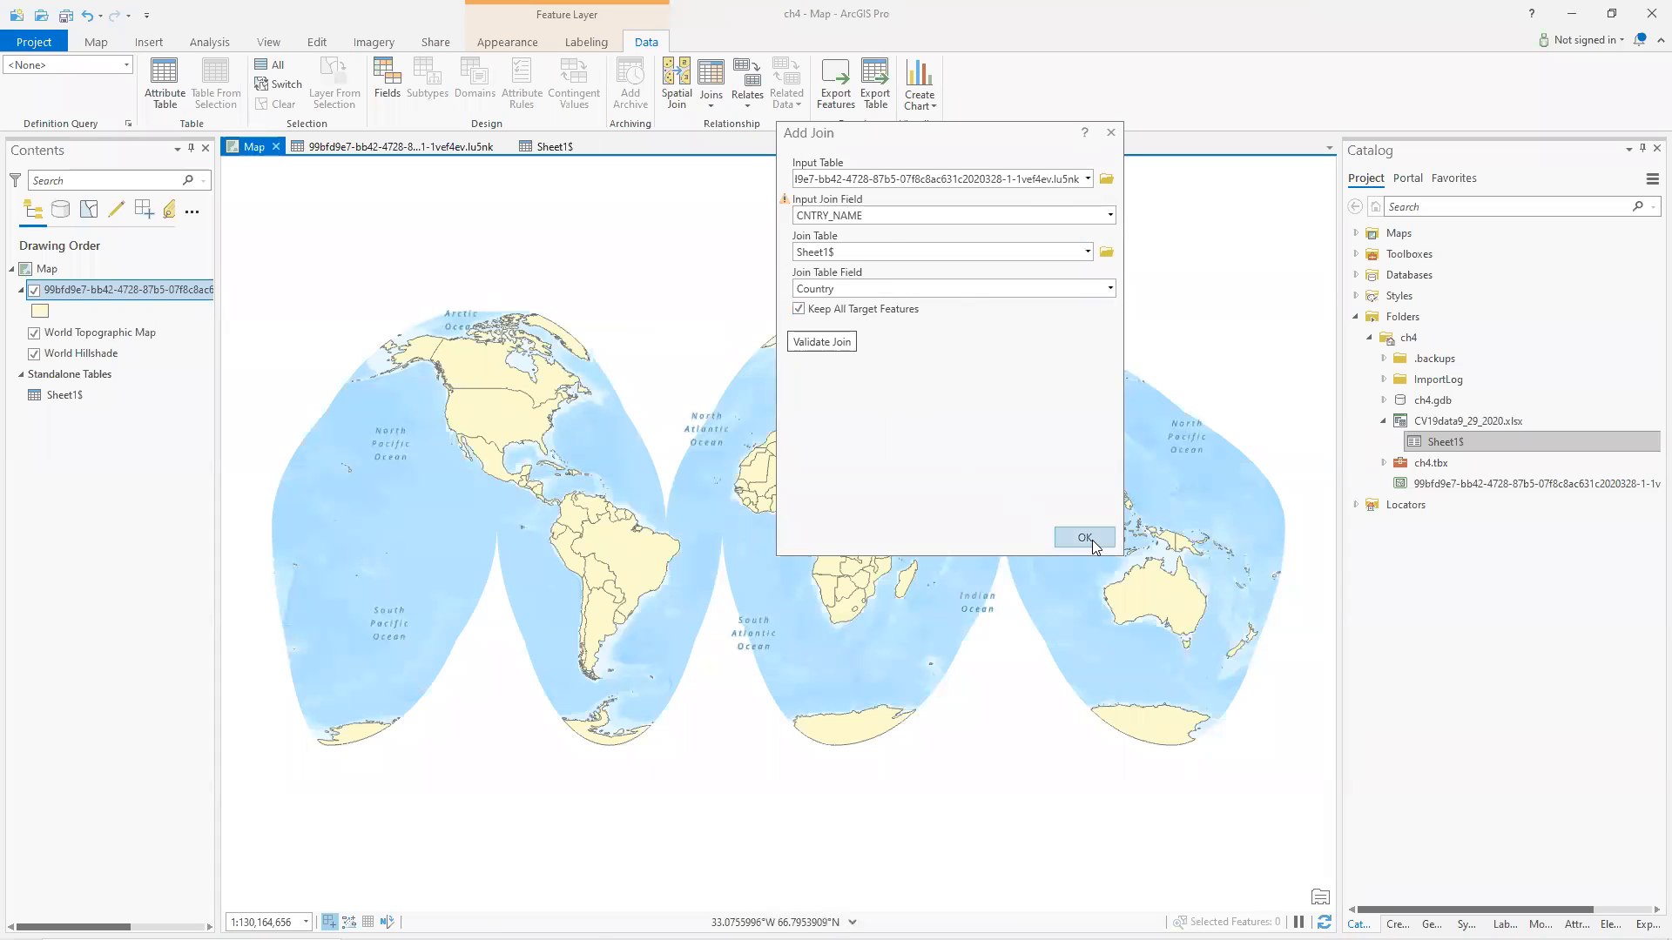
pyautogui.click(813, 349)
pyautogui.click(1083, 538)
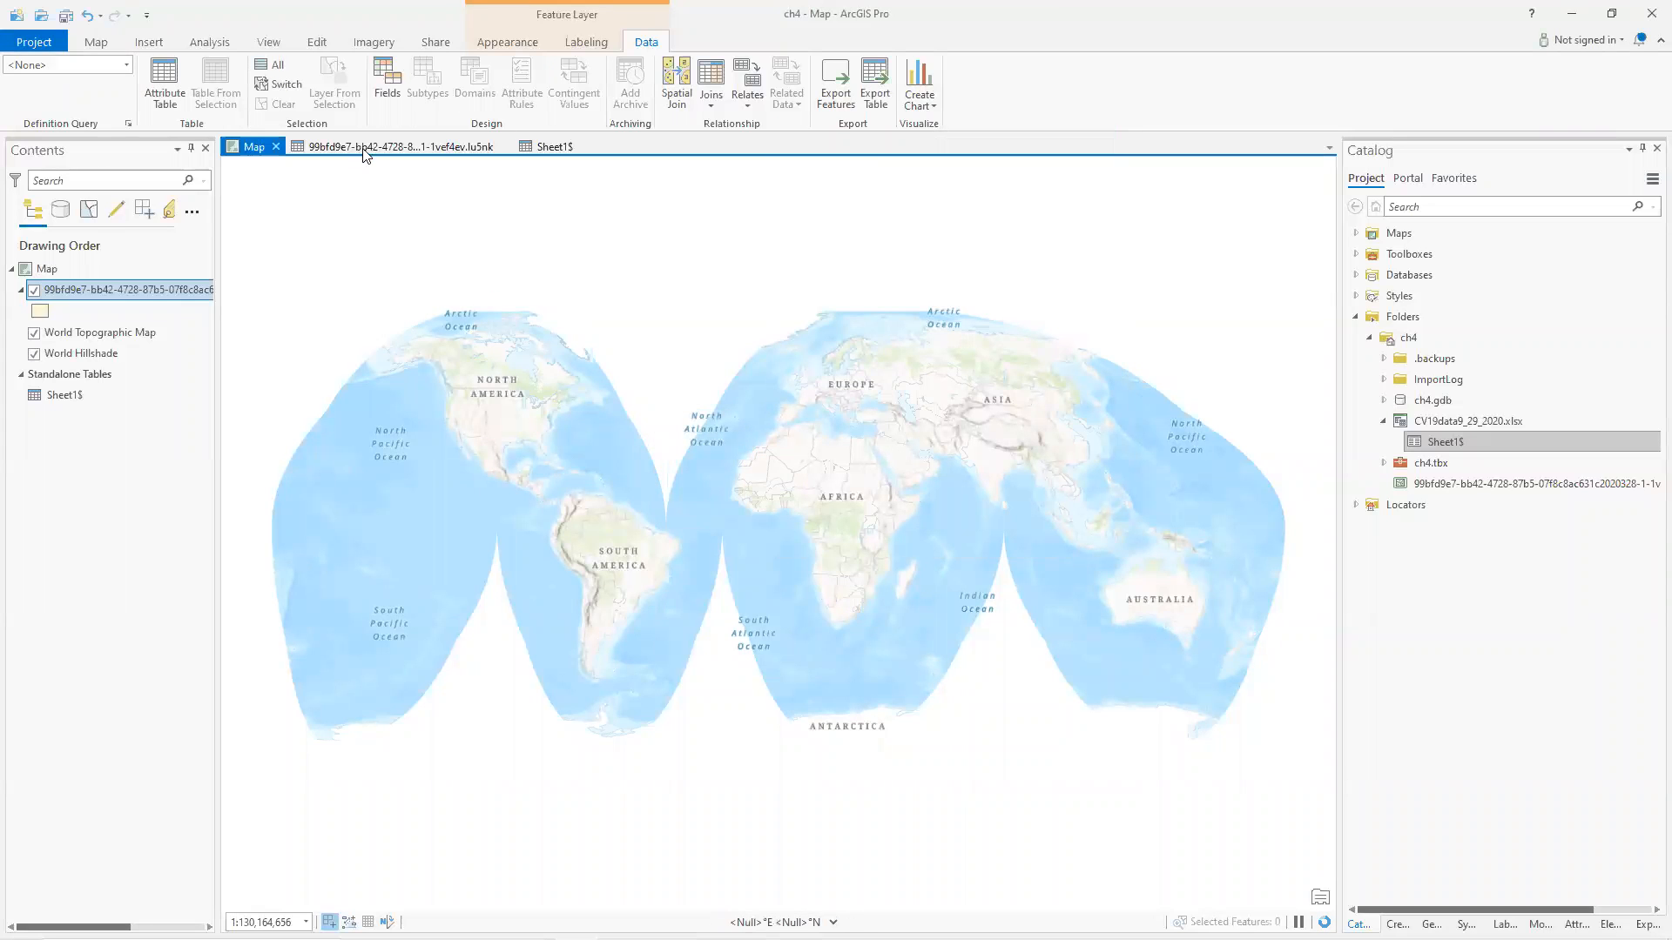
# Try to sort the joined countries attribute table ascending by TotCases.
pyautogui.click(439, 145)
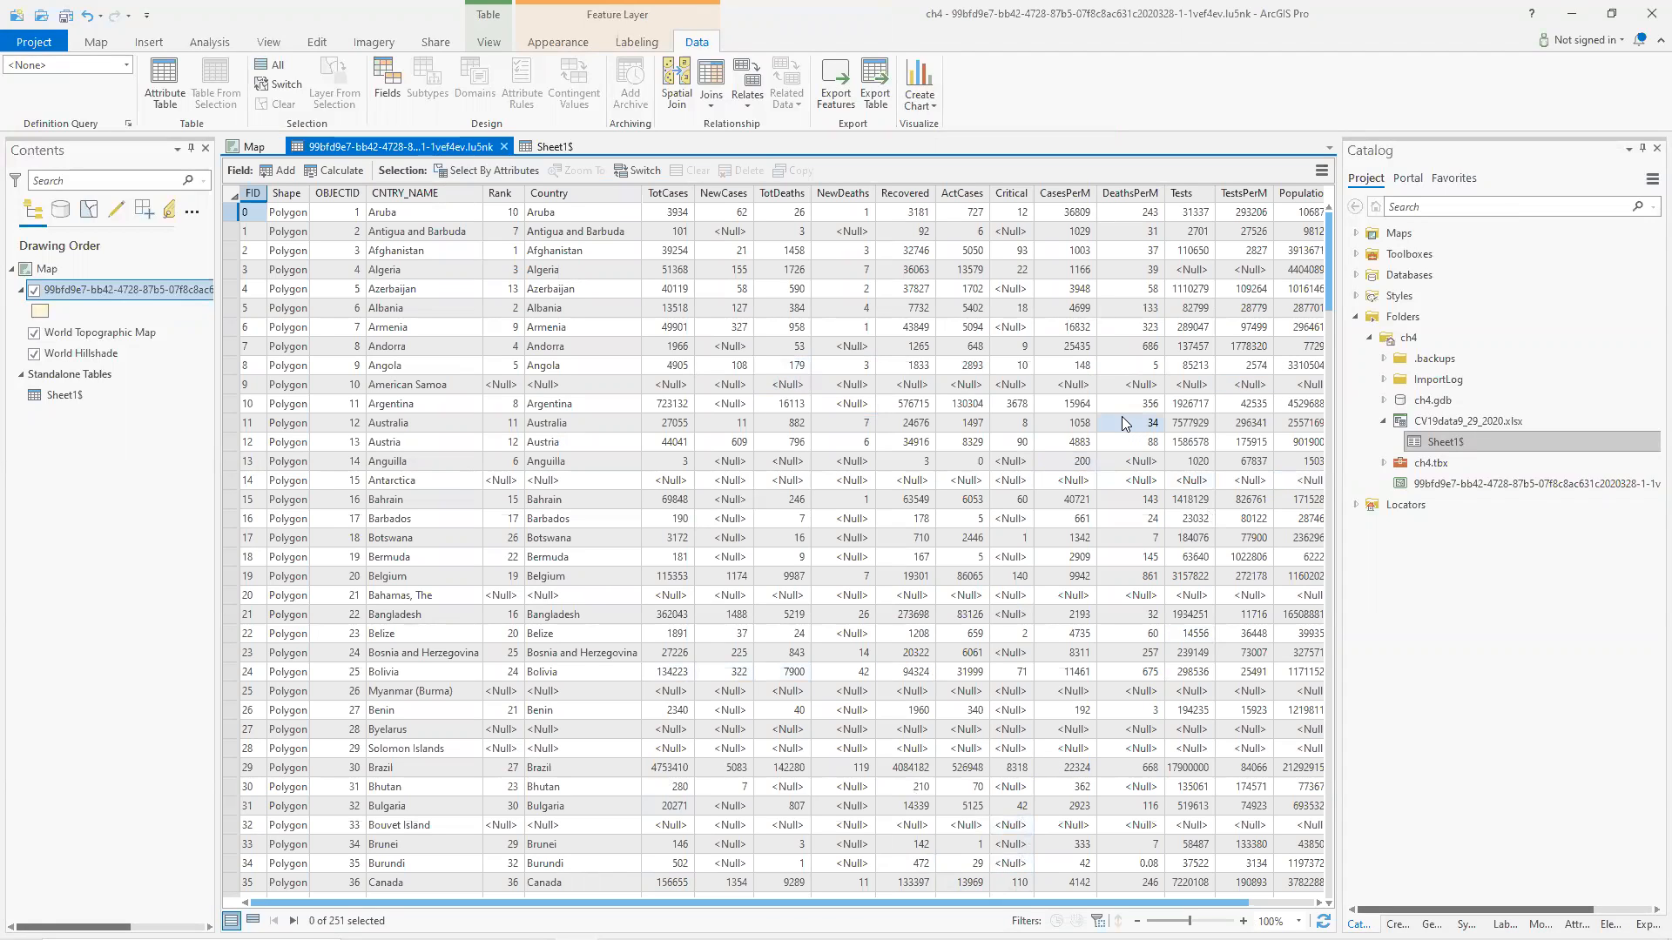
pyautogui.click(665, 193)
pyautogui.rightClick(665, 193)
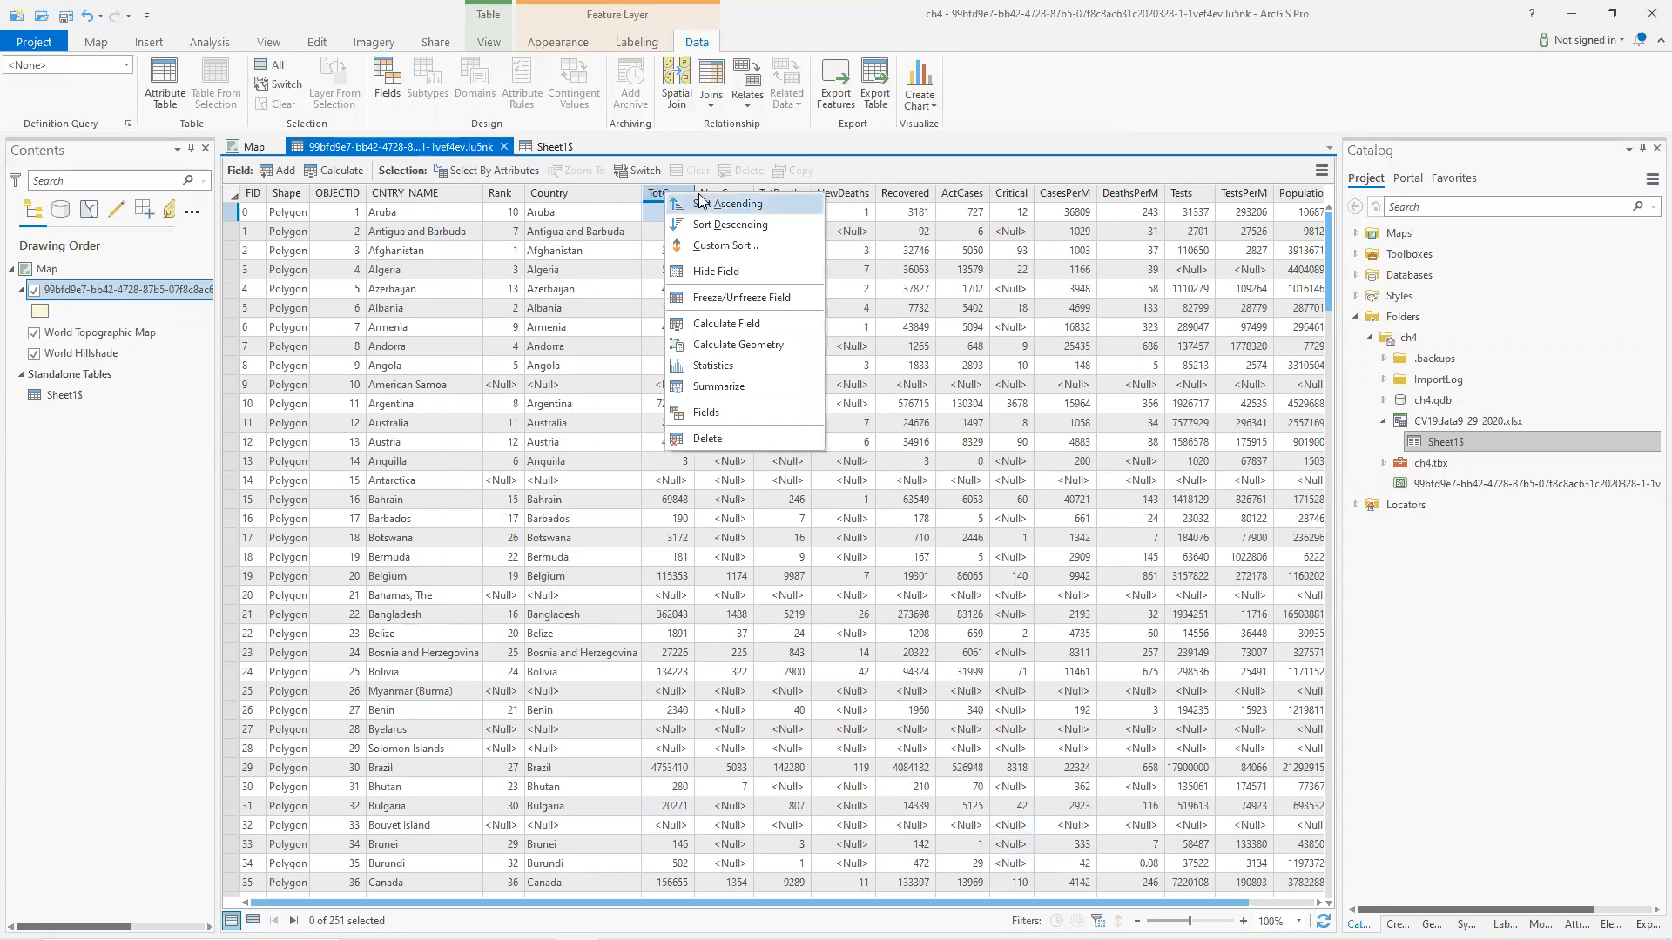
pyautogui.click(724, 205)
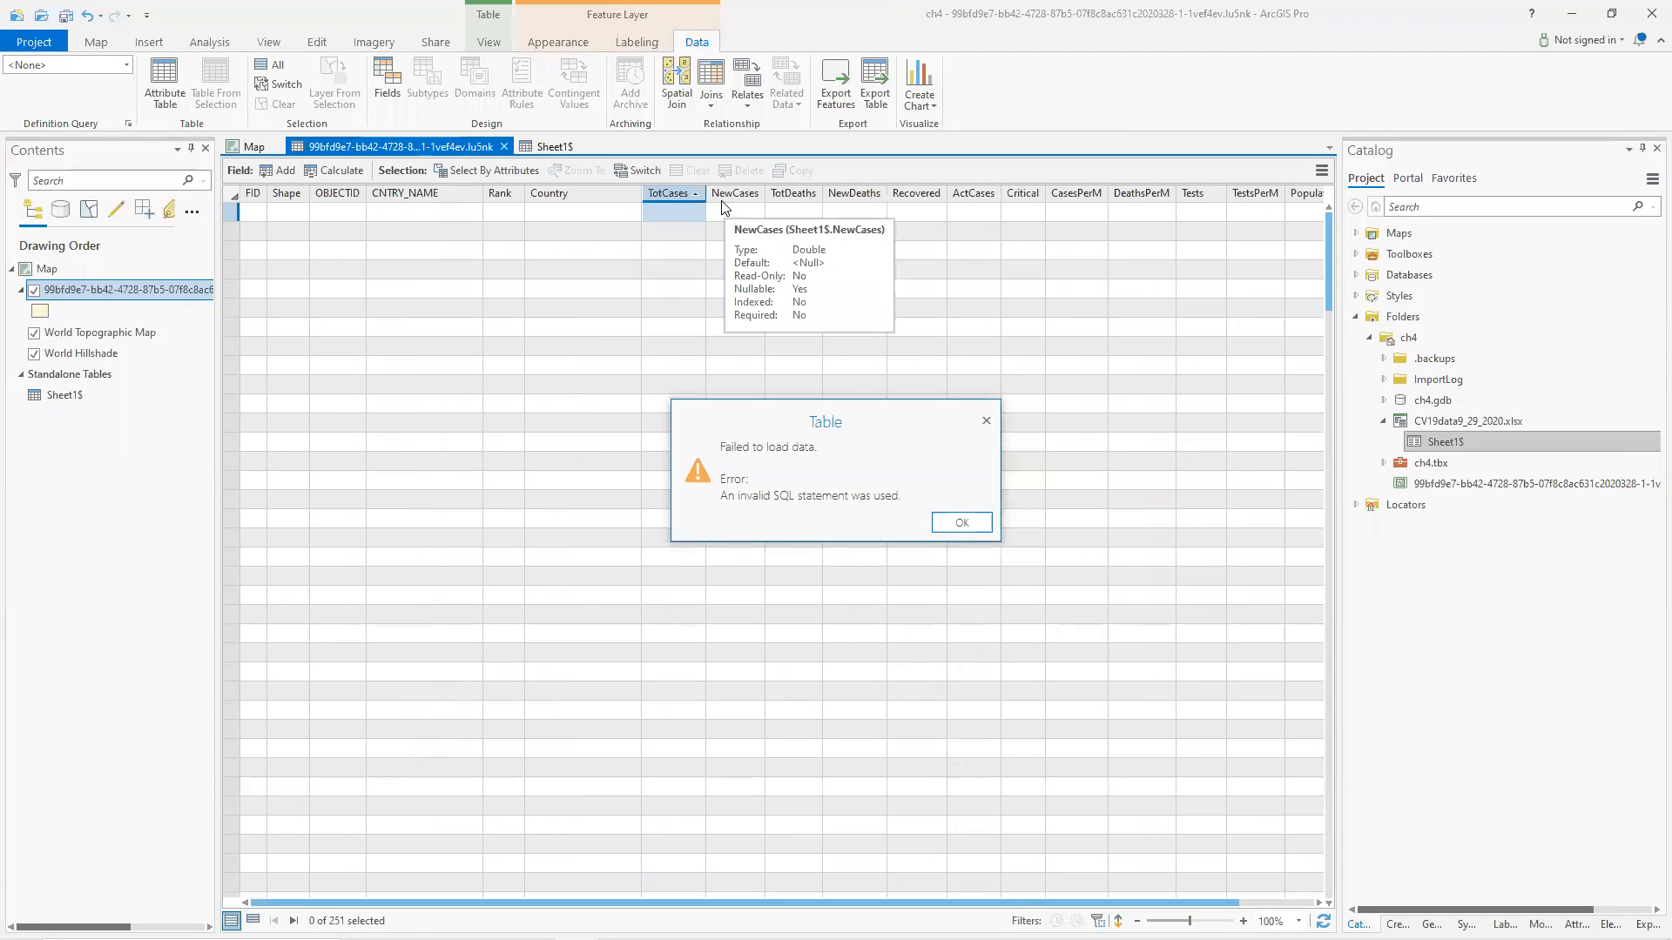
pyautogui.click(965, 523)
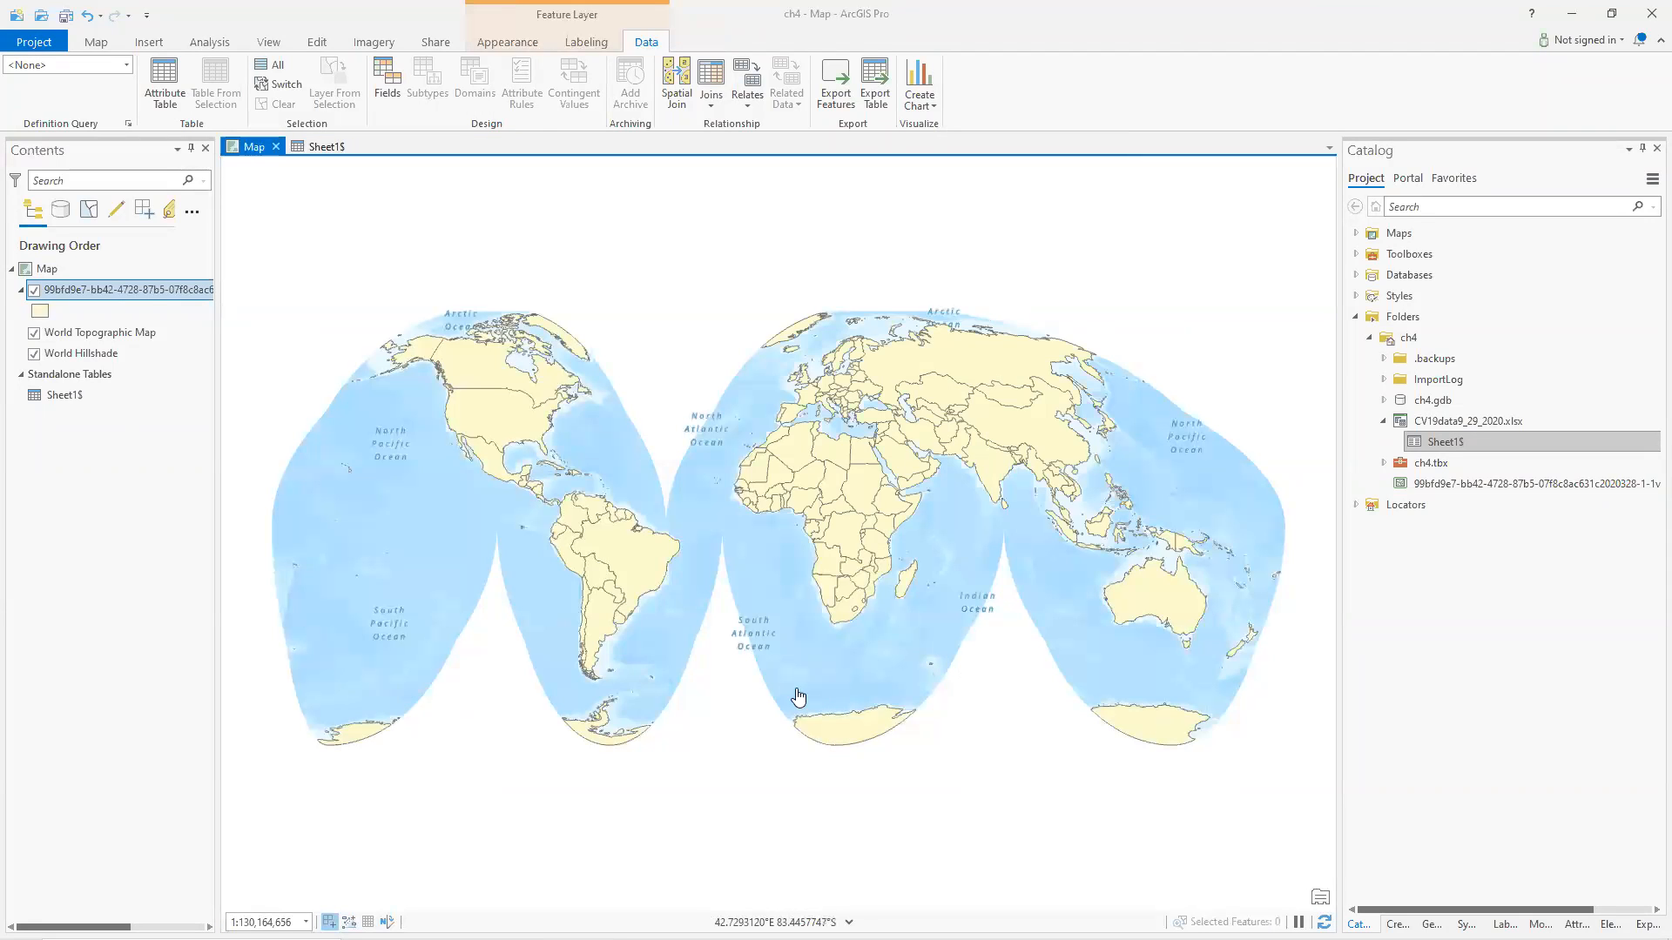
# Close the Sheet1$ view and reopen the countries layer's attribute table docked as a main tab.
pyautogui.click(356, 148)
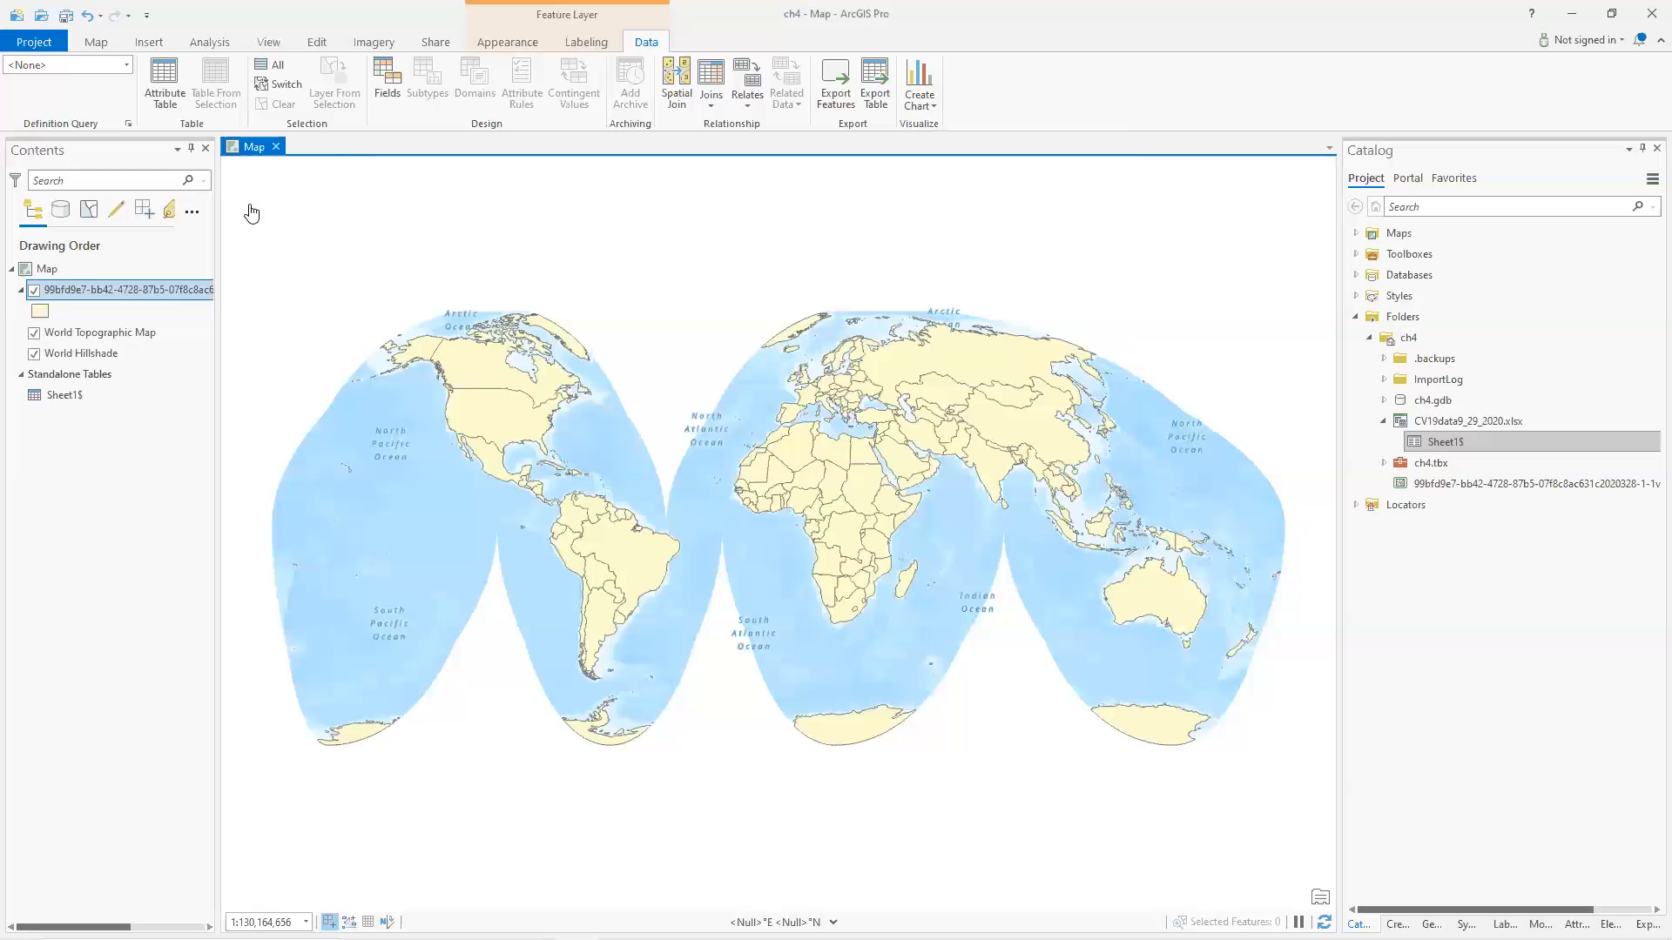
pyautogui.click(134, 287)
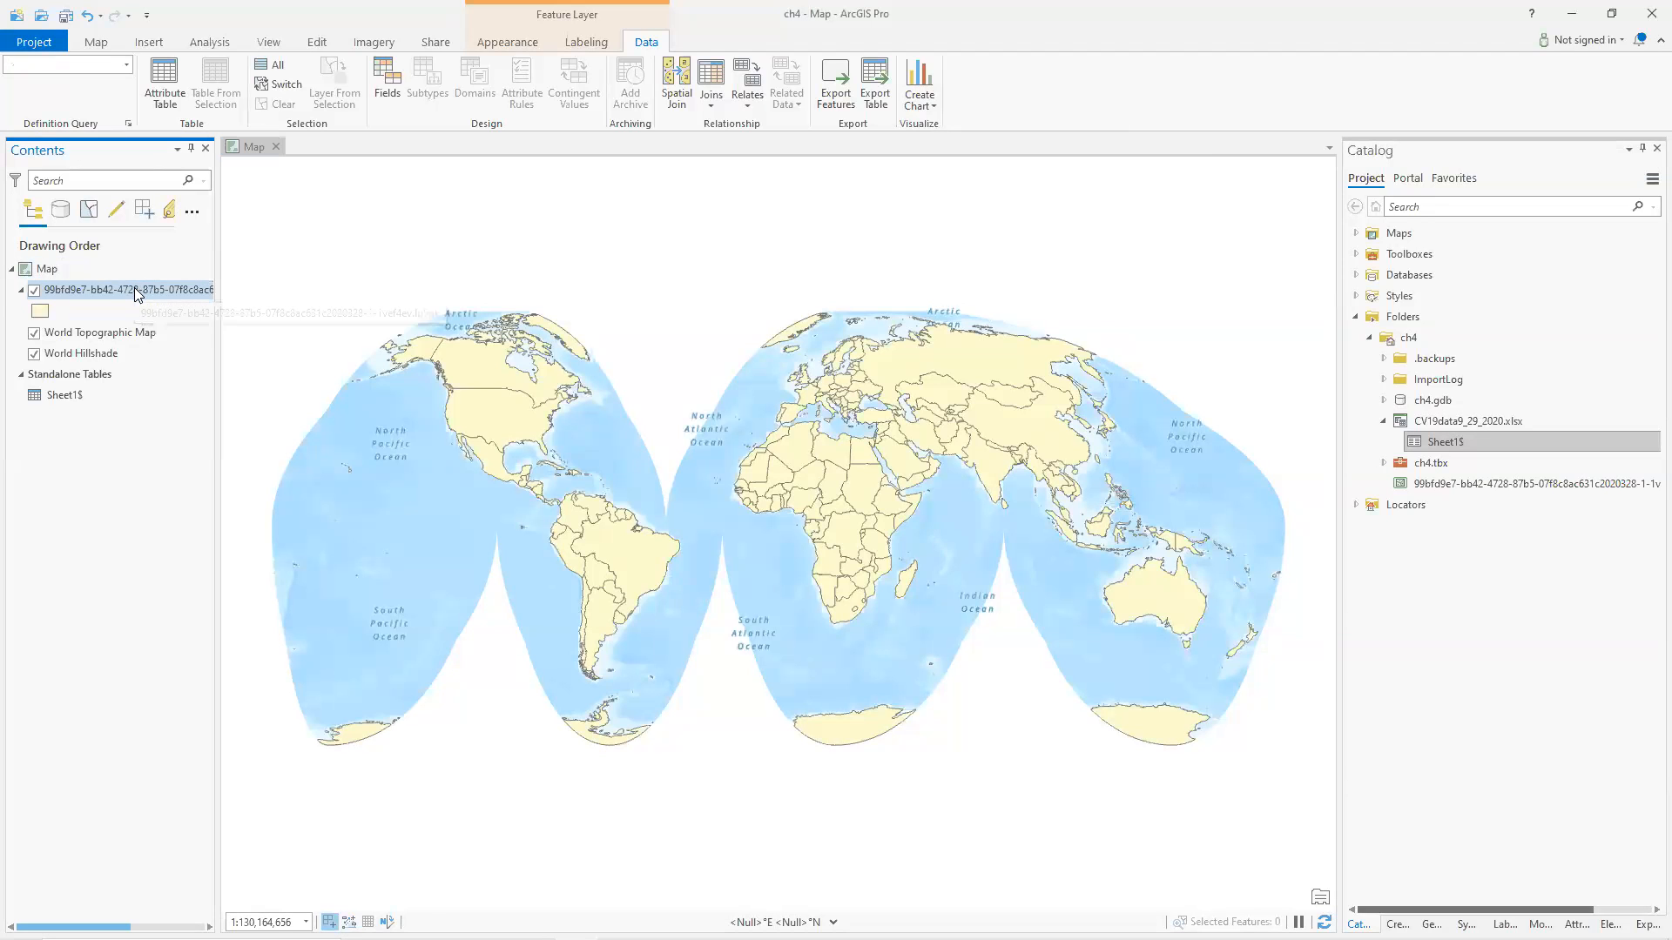
pyautogui.hotkey('ctrl', 't')
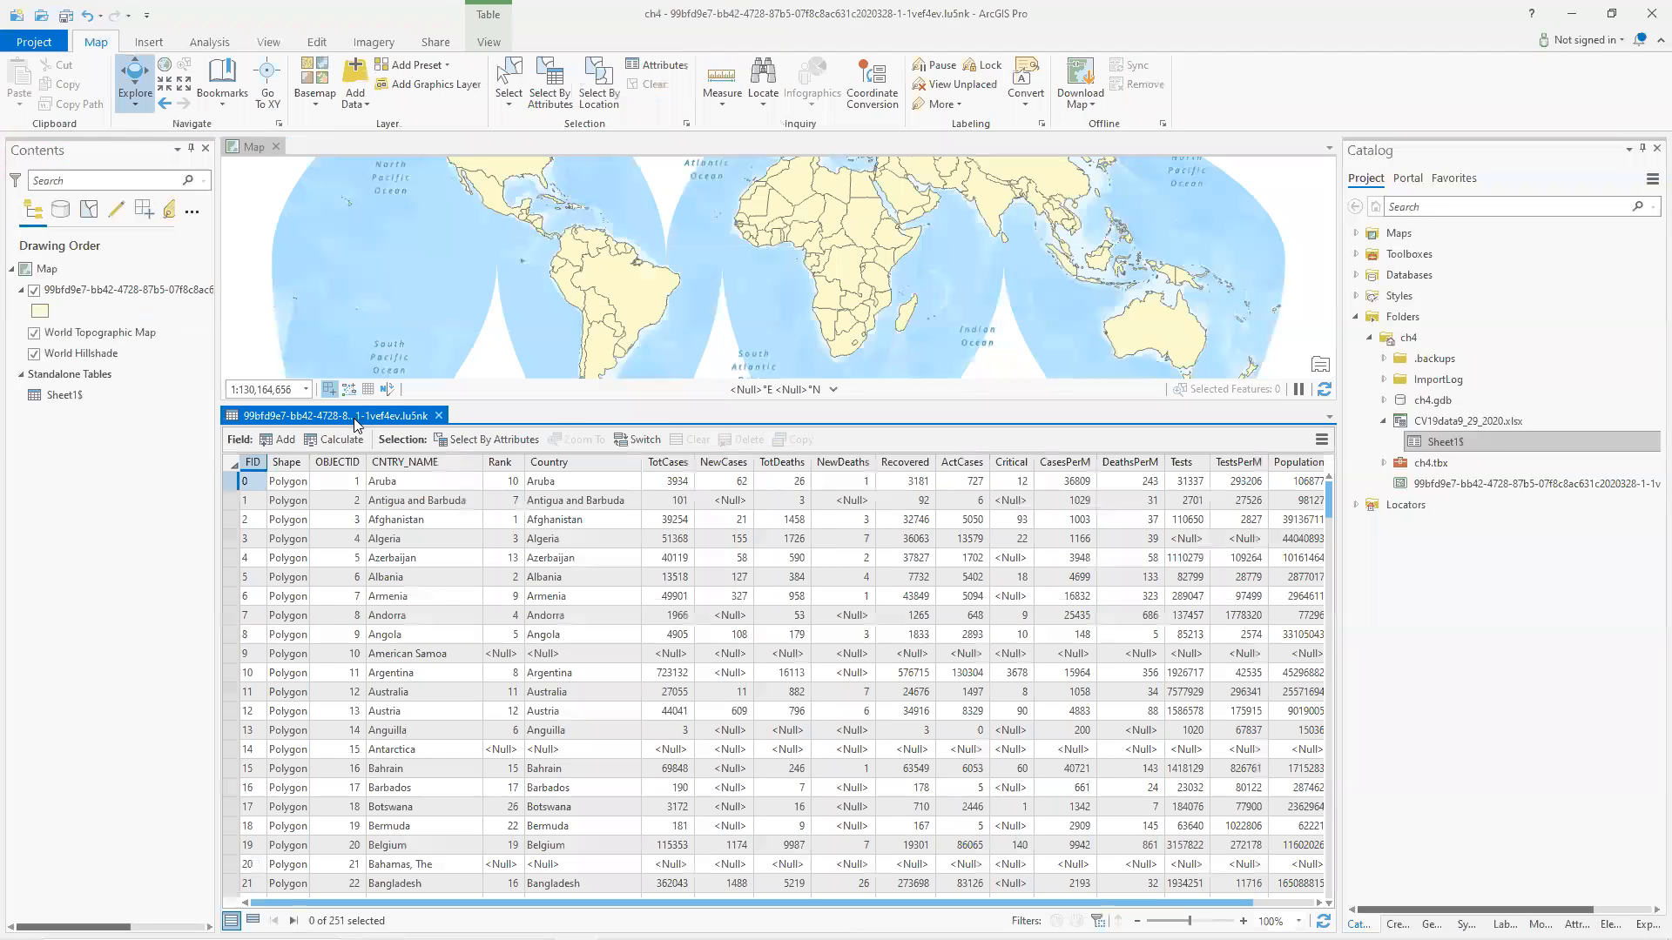
pyautogui.moveTo(356, 419); pyautogui.dragTo(456, 143)
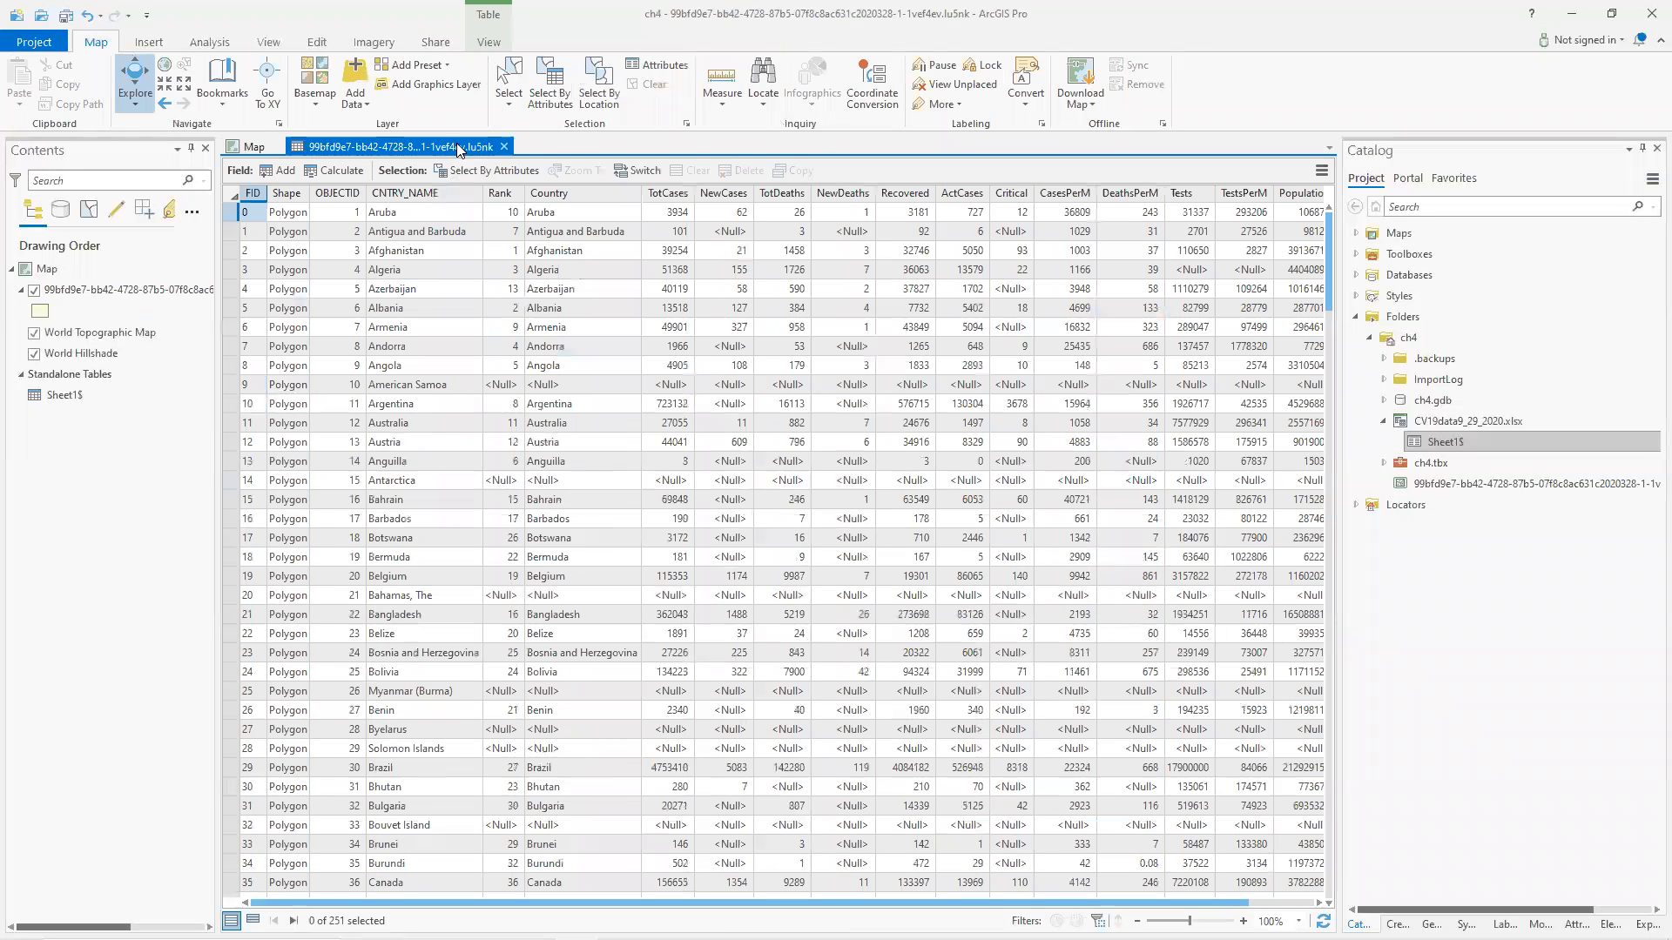
# Try again to sort the joined table ascending by TotCases, then close the attribute table.
pyautogui.rightClick(673, 192)
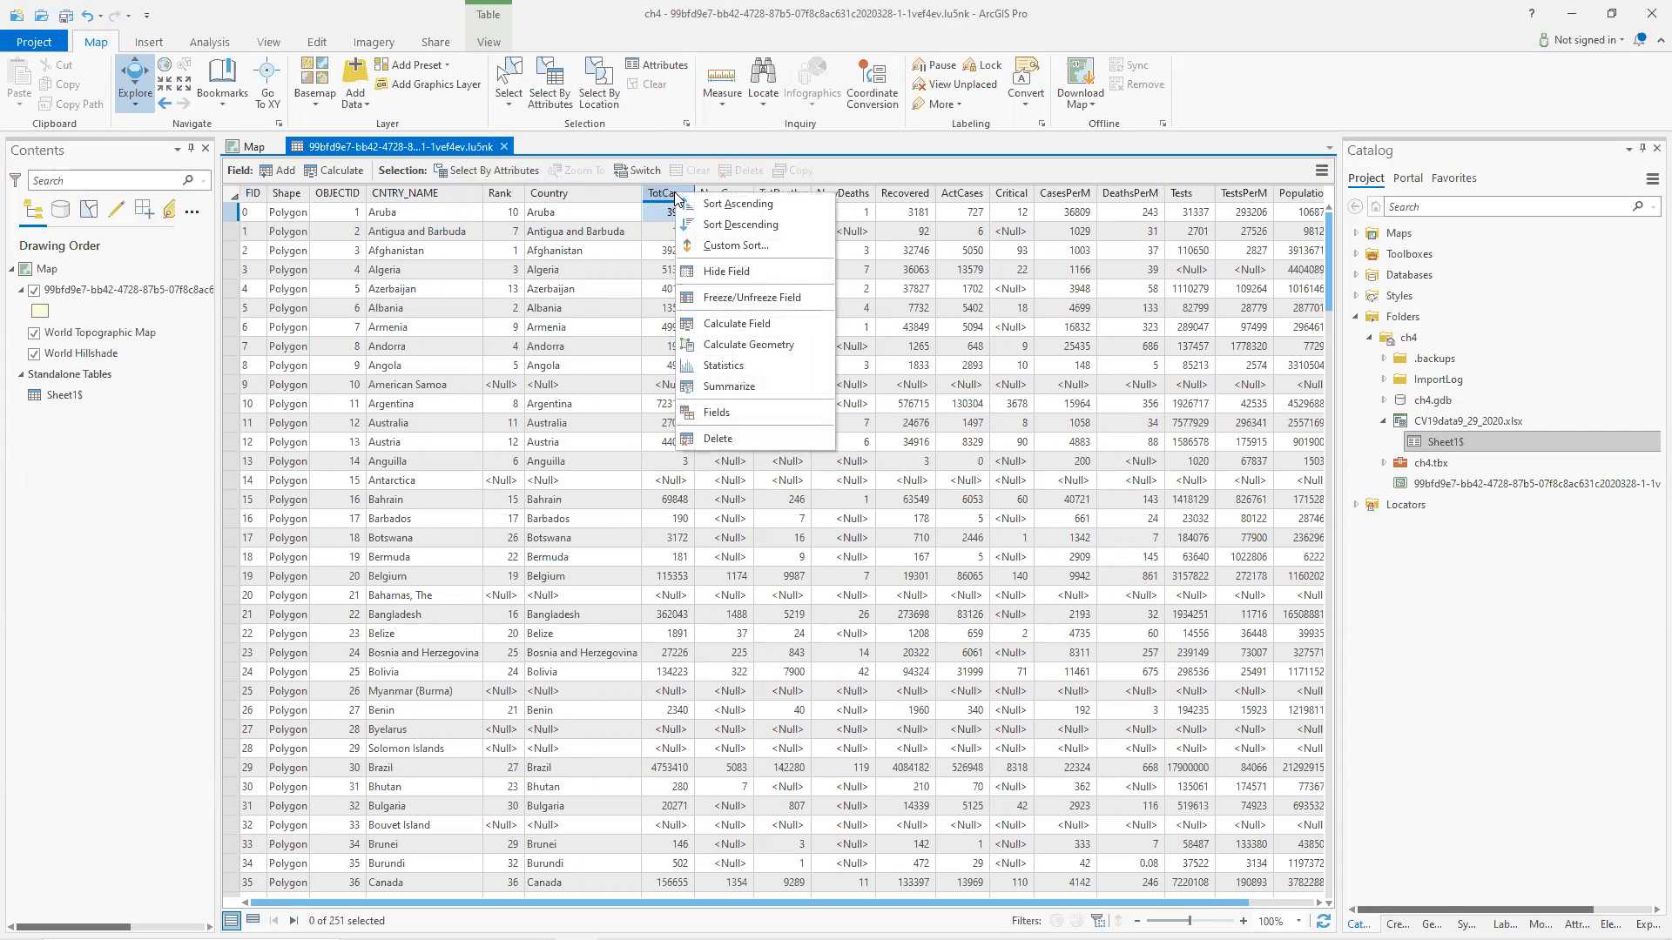
pyautogui.click(737, 204)
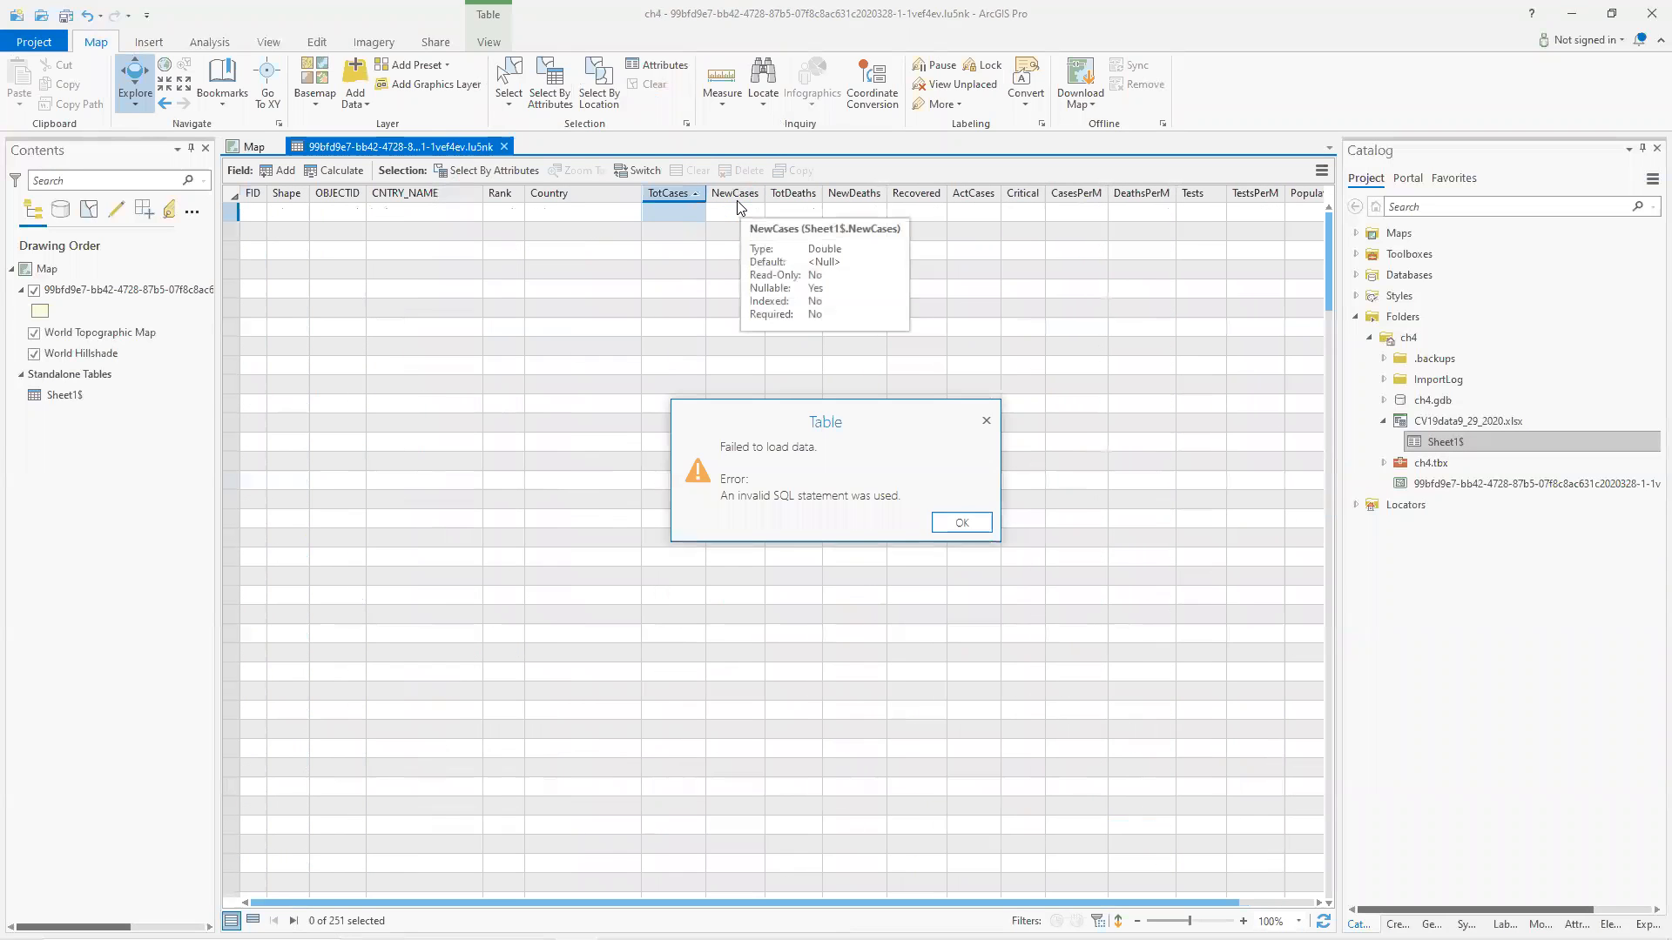
pyautogui.click(965, 522)
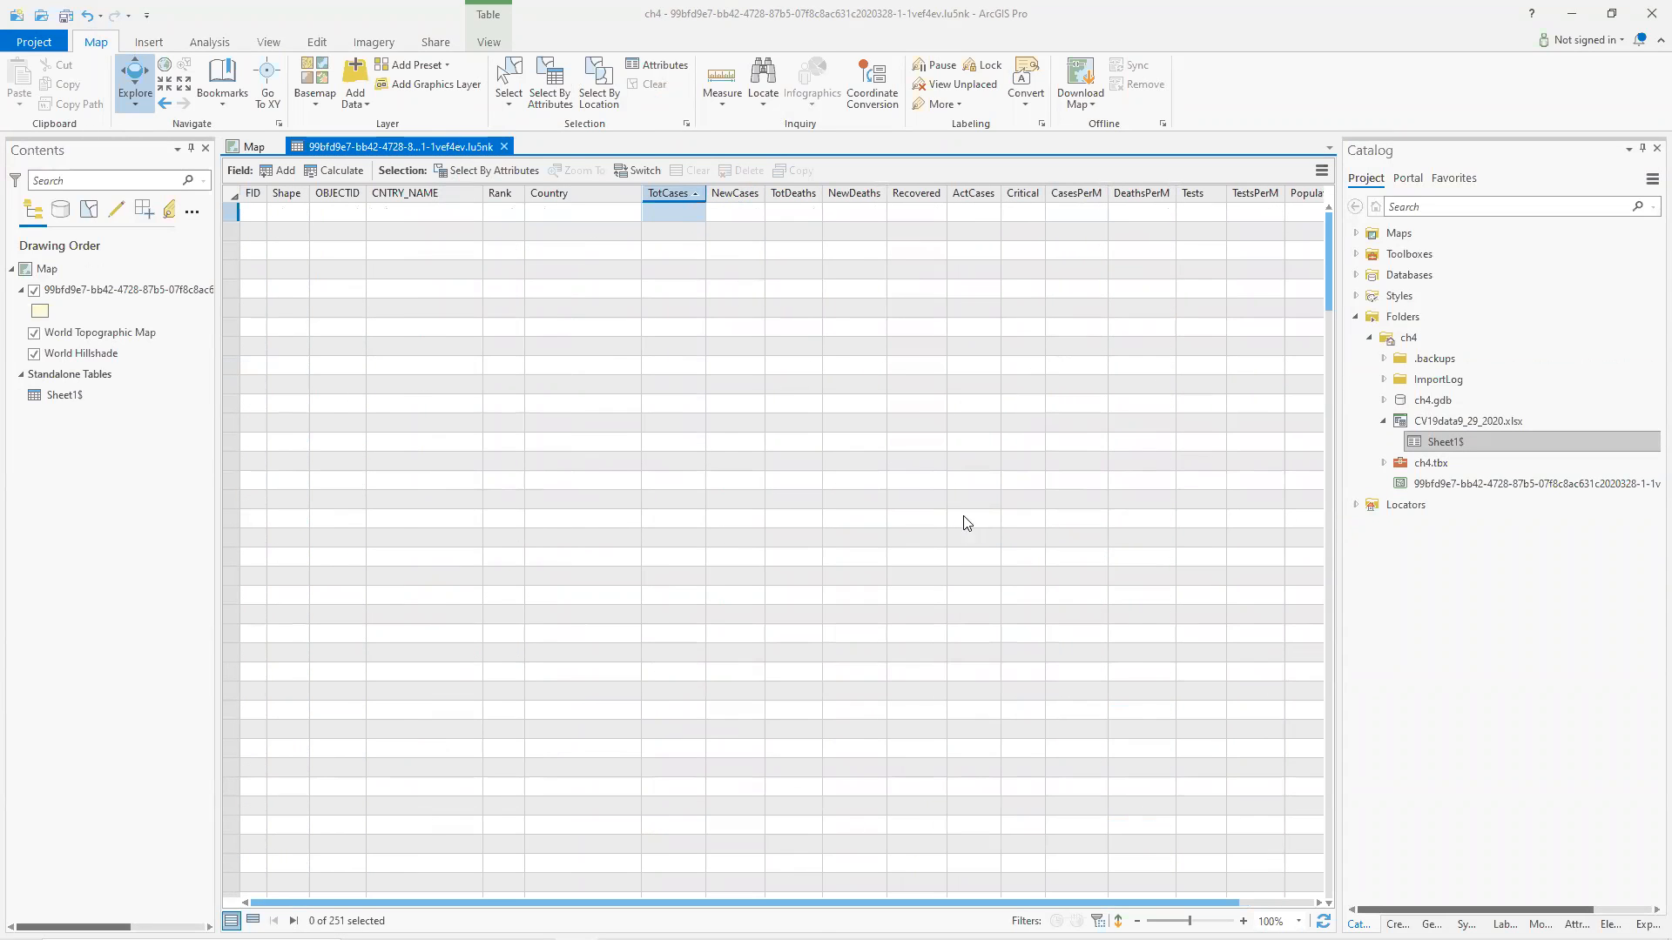
pyautogui.click(503, 147)
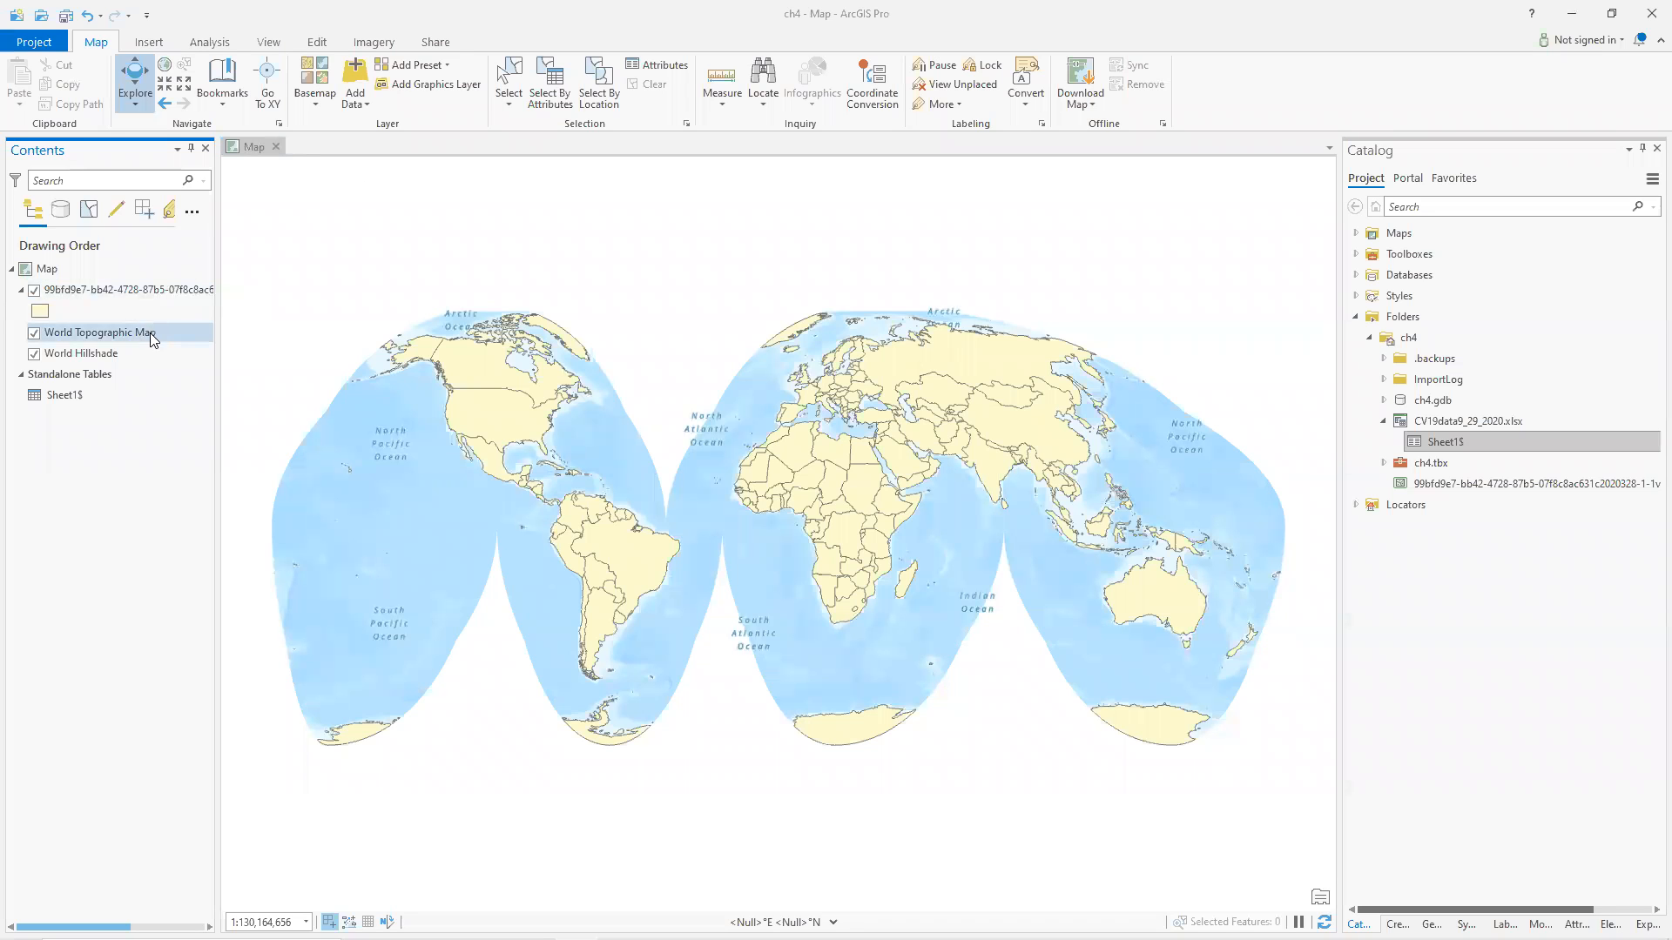
# Open the countries layer's attribute table as a main tab and scroll through its rows.
pyautogui.click(82, 292)
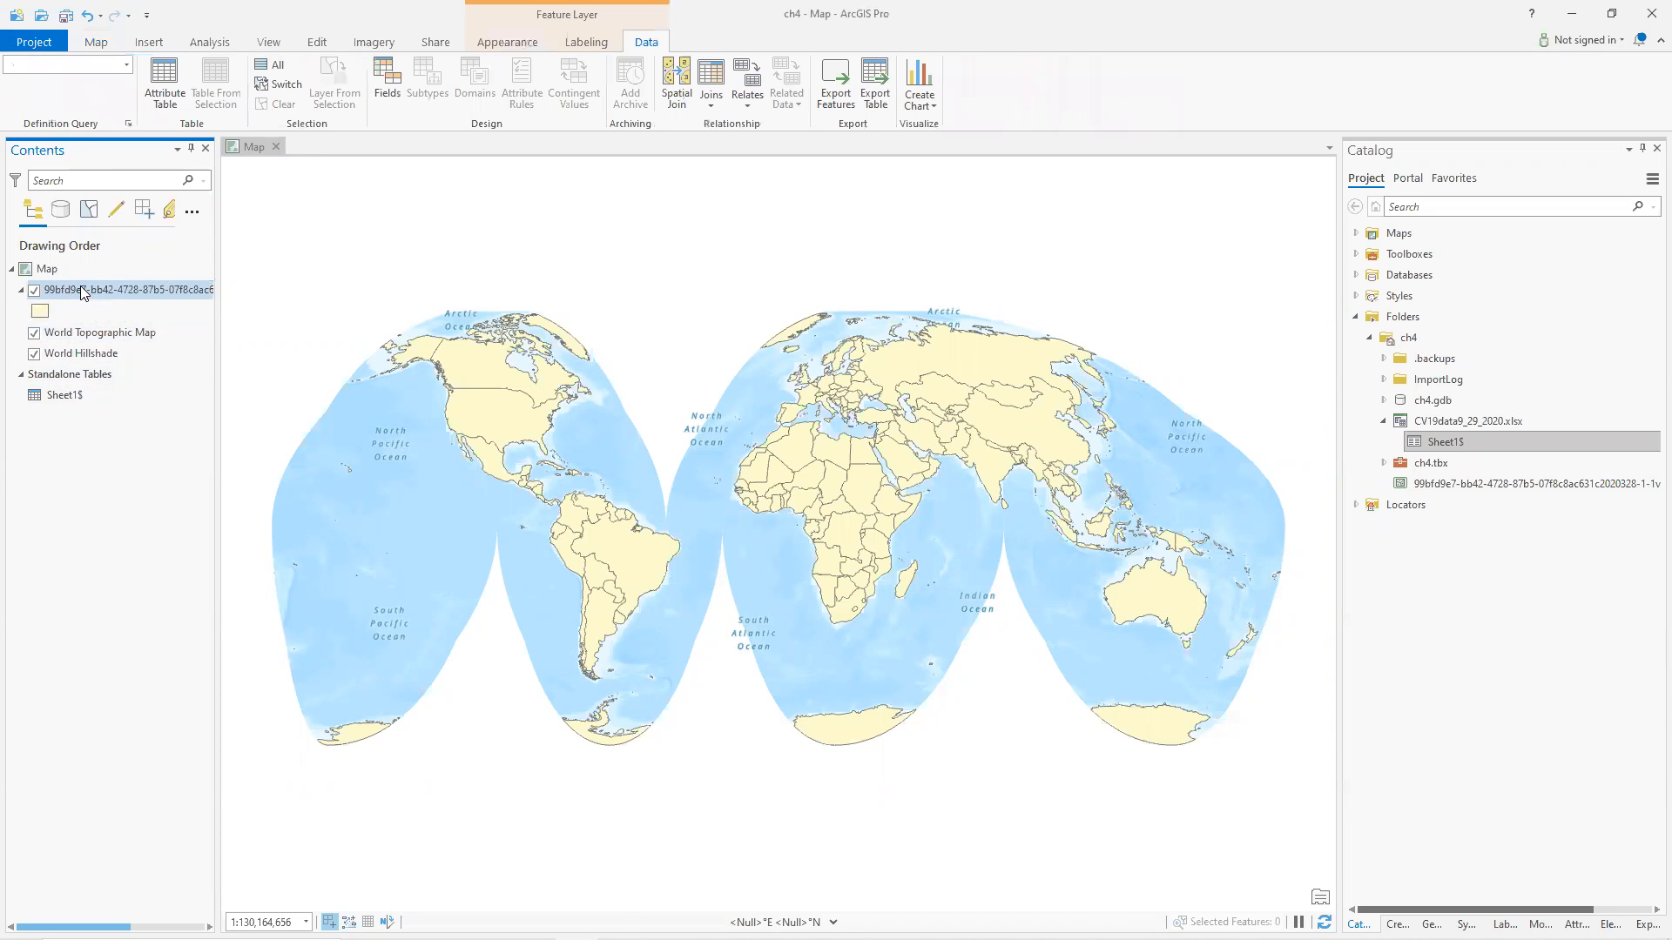
pyautogui.hotkey('ctrl', 't')
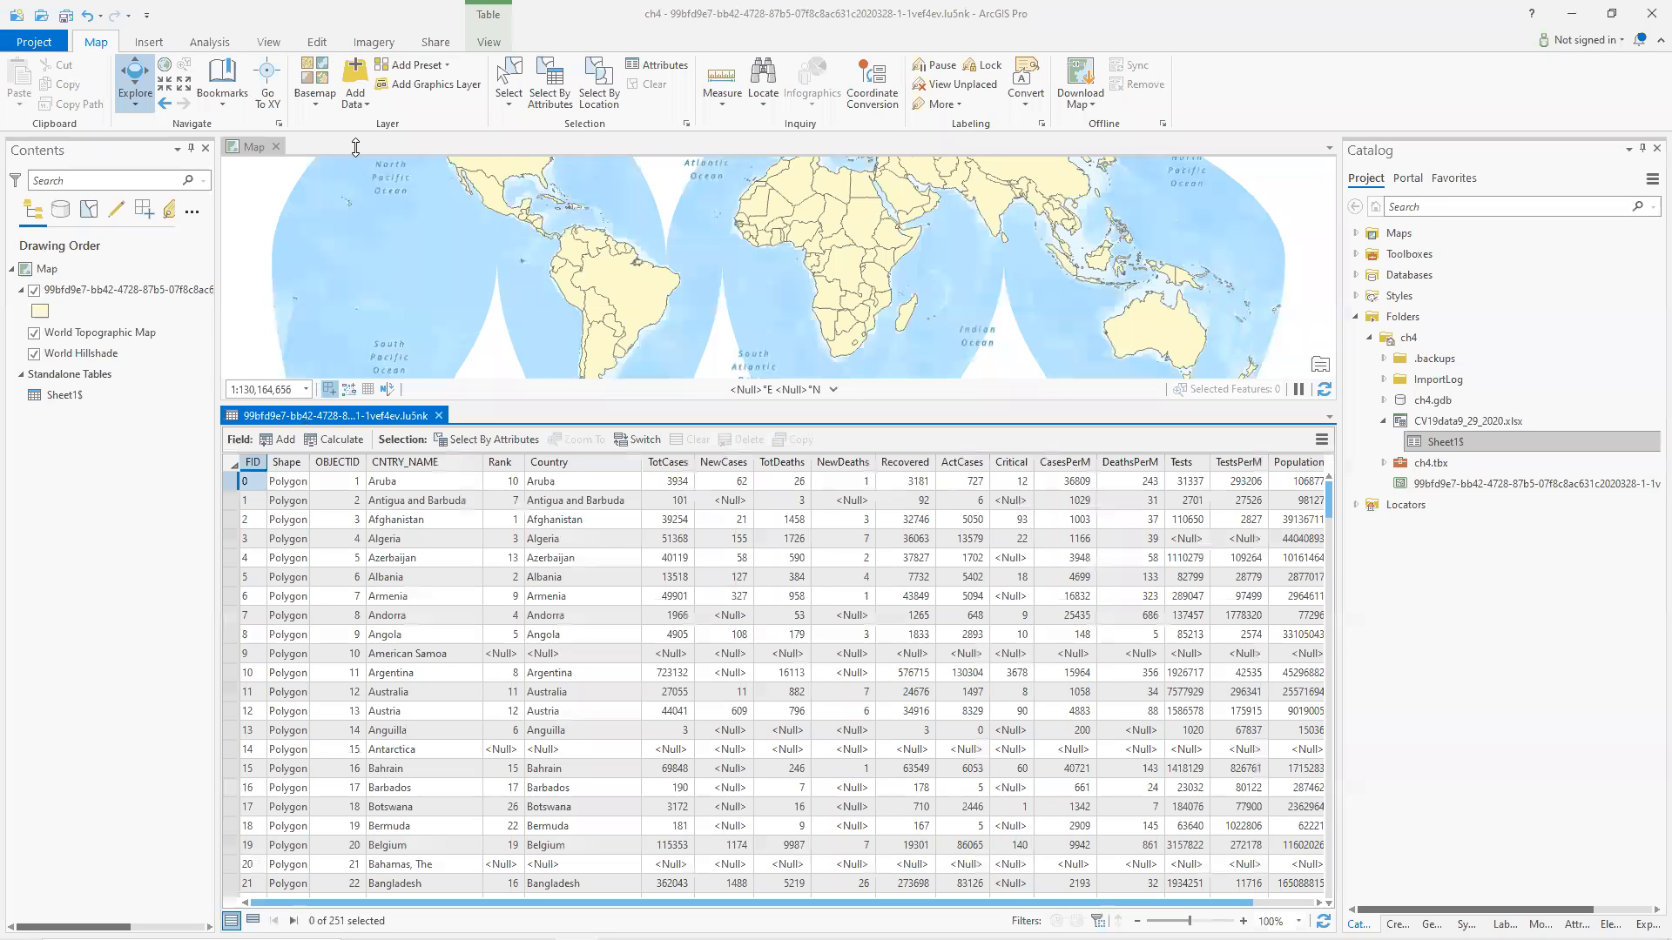
pyautogui.moveTo(355, 147); pyautogui.dragTo(355, 147)
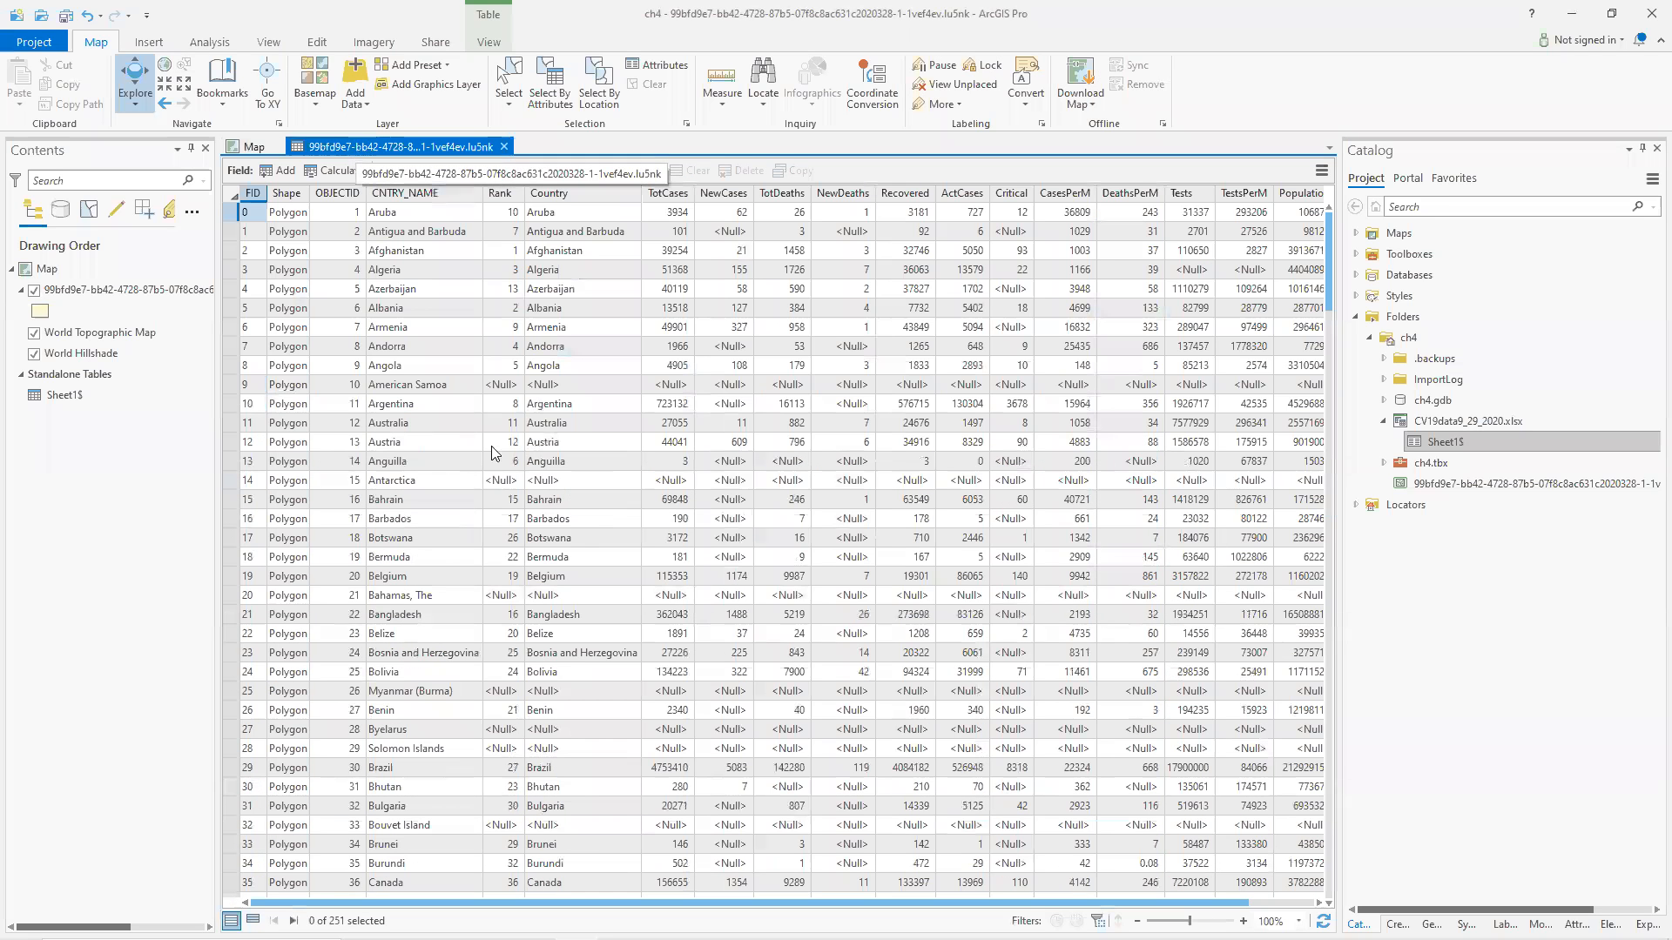
pyautogui.scroll(-6, 872, 618)
pyautogui.scroll(-19, 873, 615)
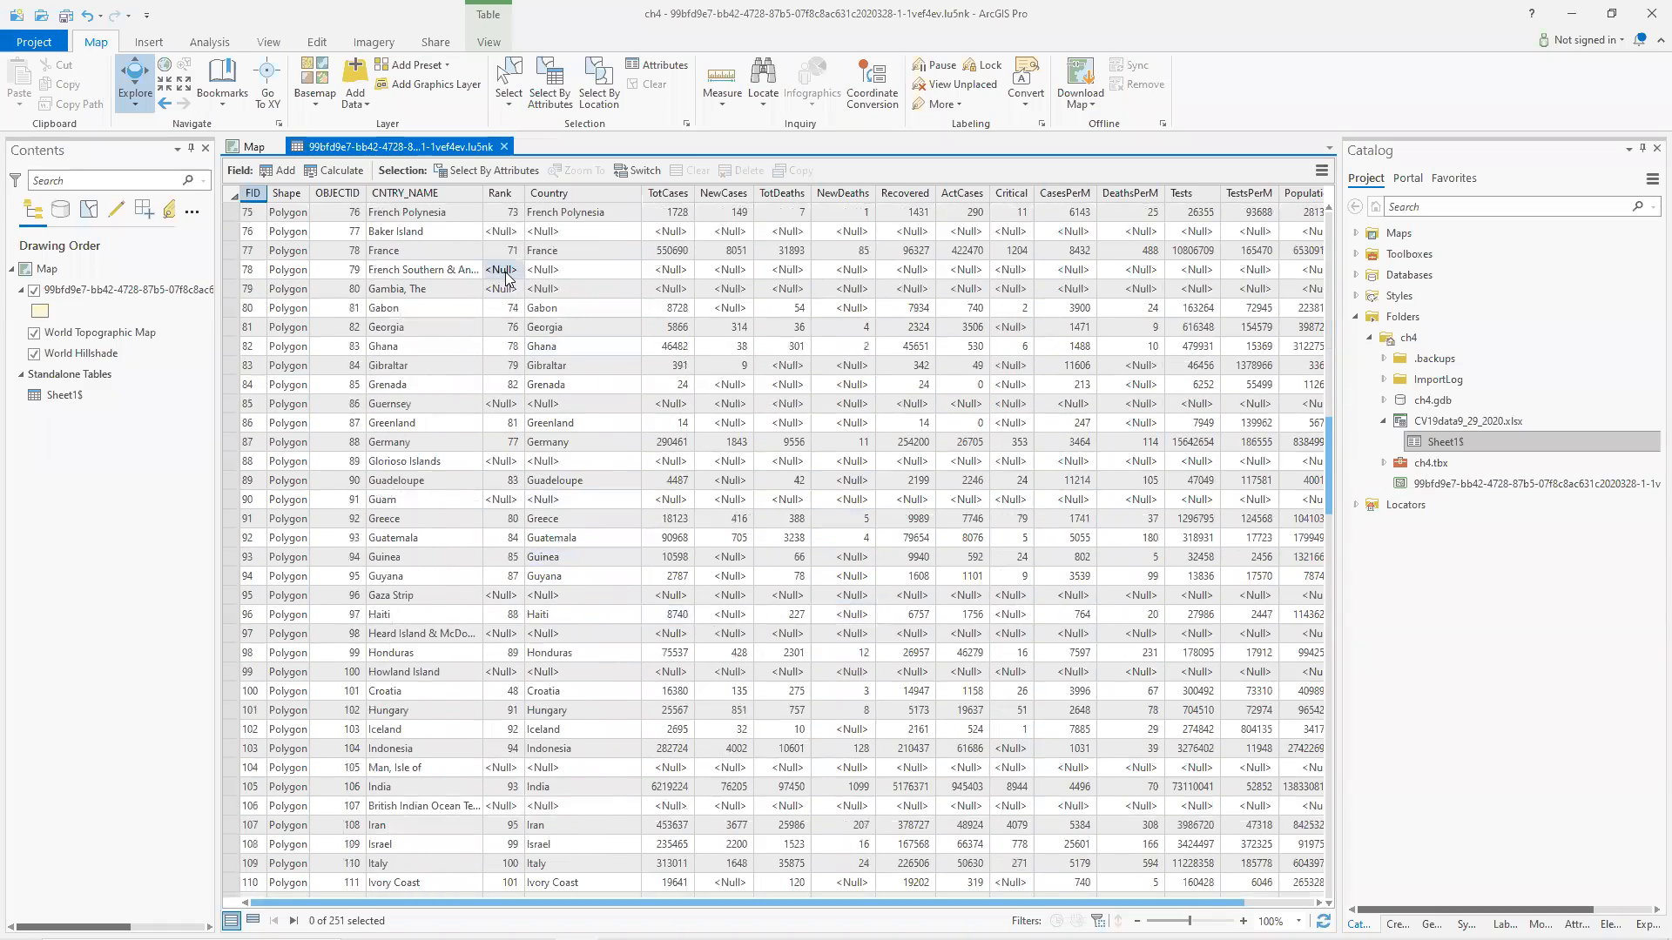
pyautogui.scroll(17, 502, 582)
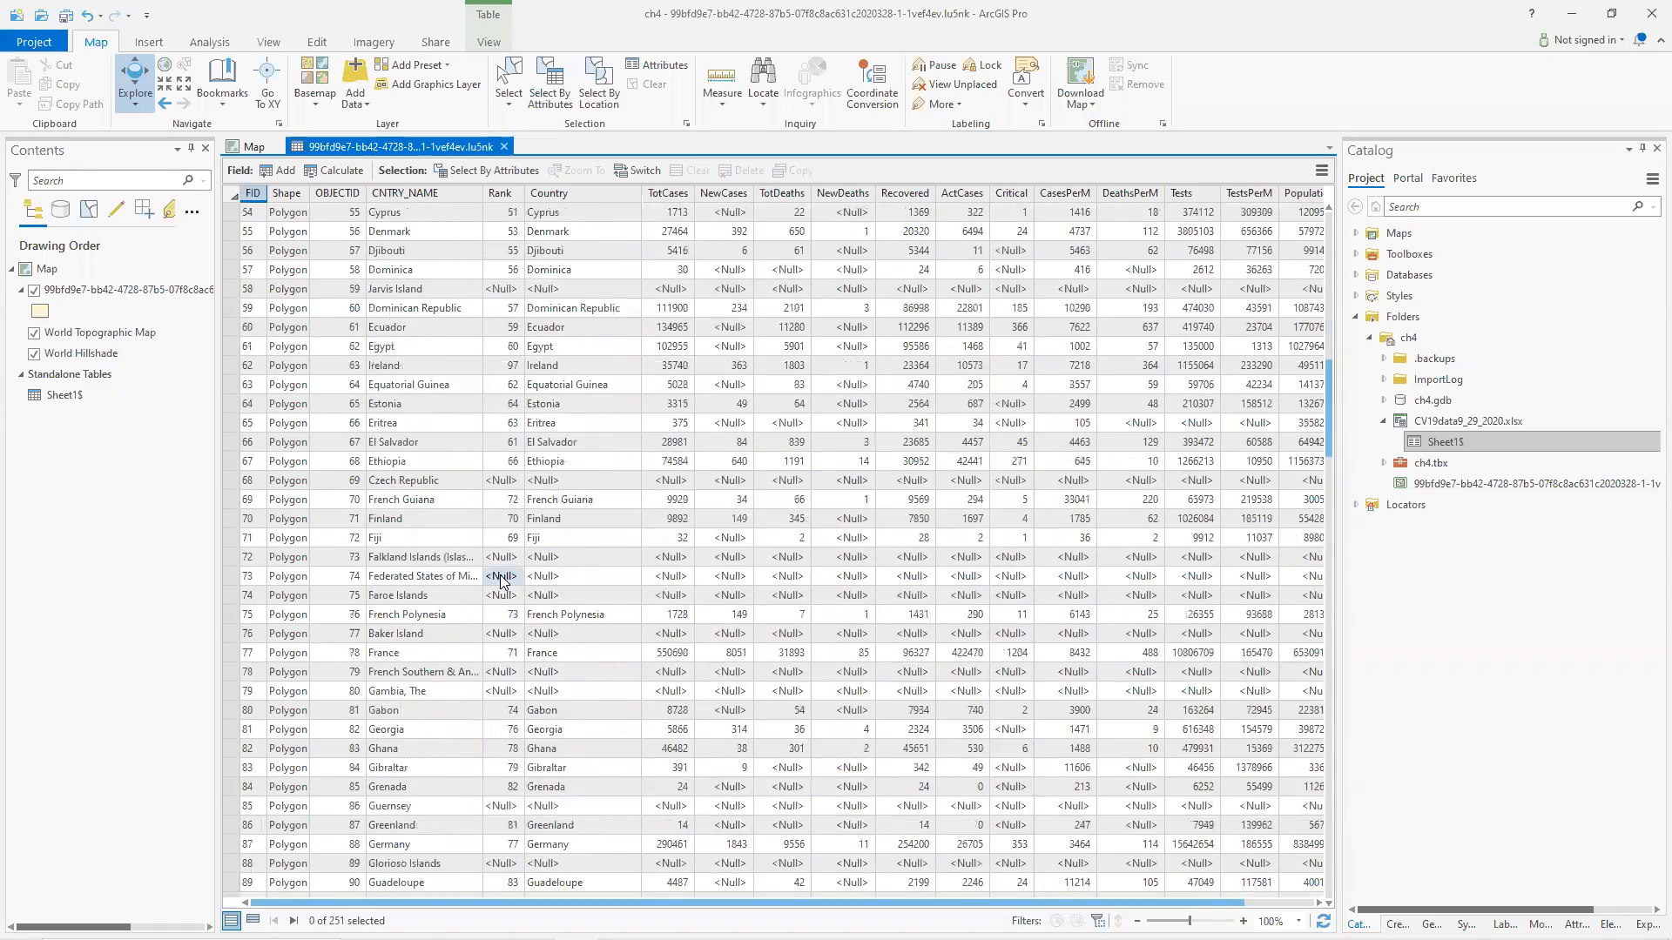
pyautogui.scroll(8, 501, 582)
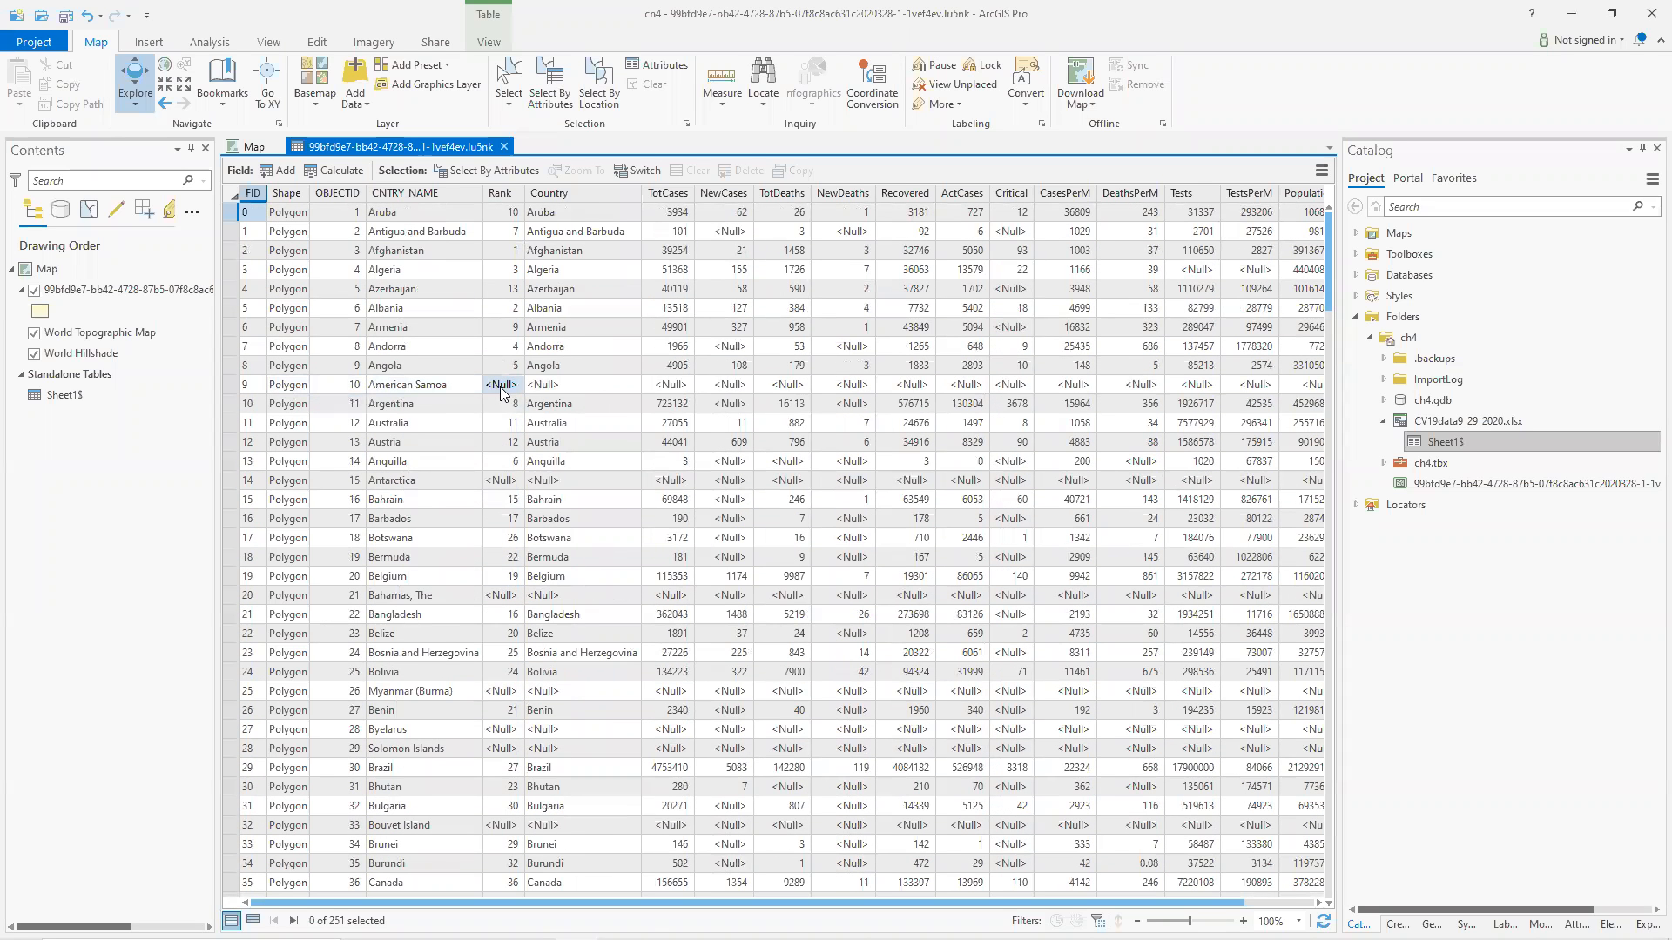
# Open the Sheet1$ standalone table and scroll through its country rows.
pyautogui.click(50, 402)
pyautogui.doubleClick(59, 396)
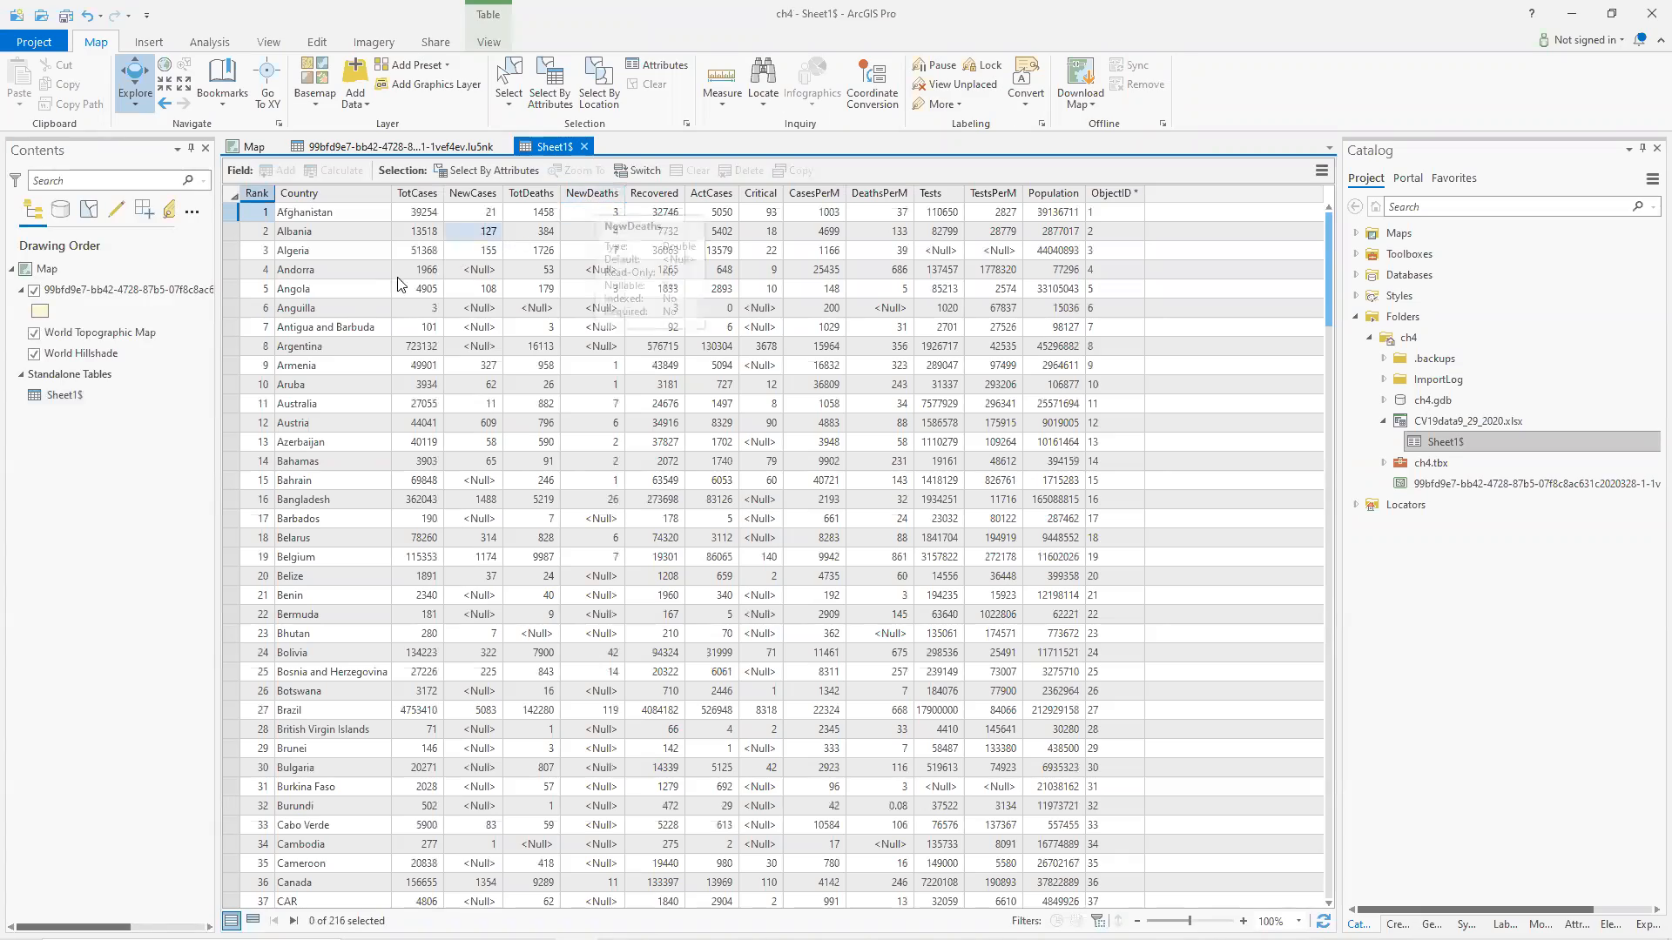
pyautogui.scroll(-18, 415, 561)
pyautogui.scroll(-20, 414, 562)
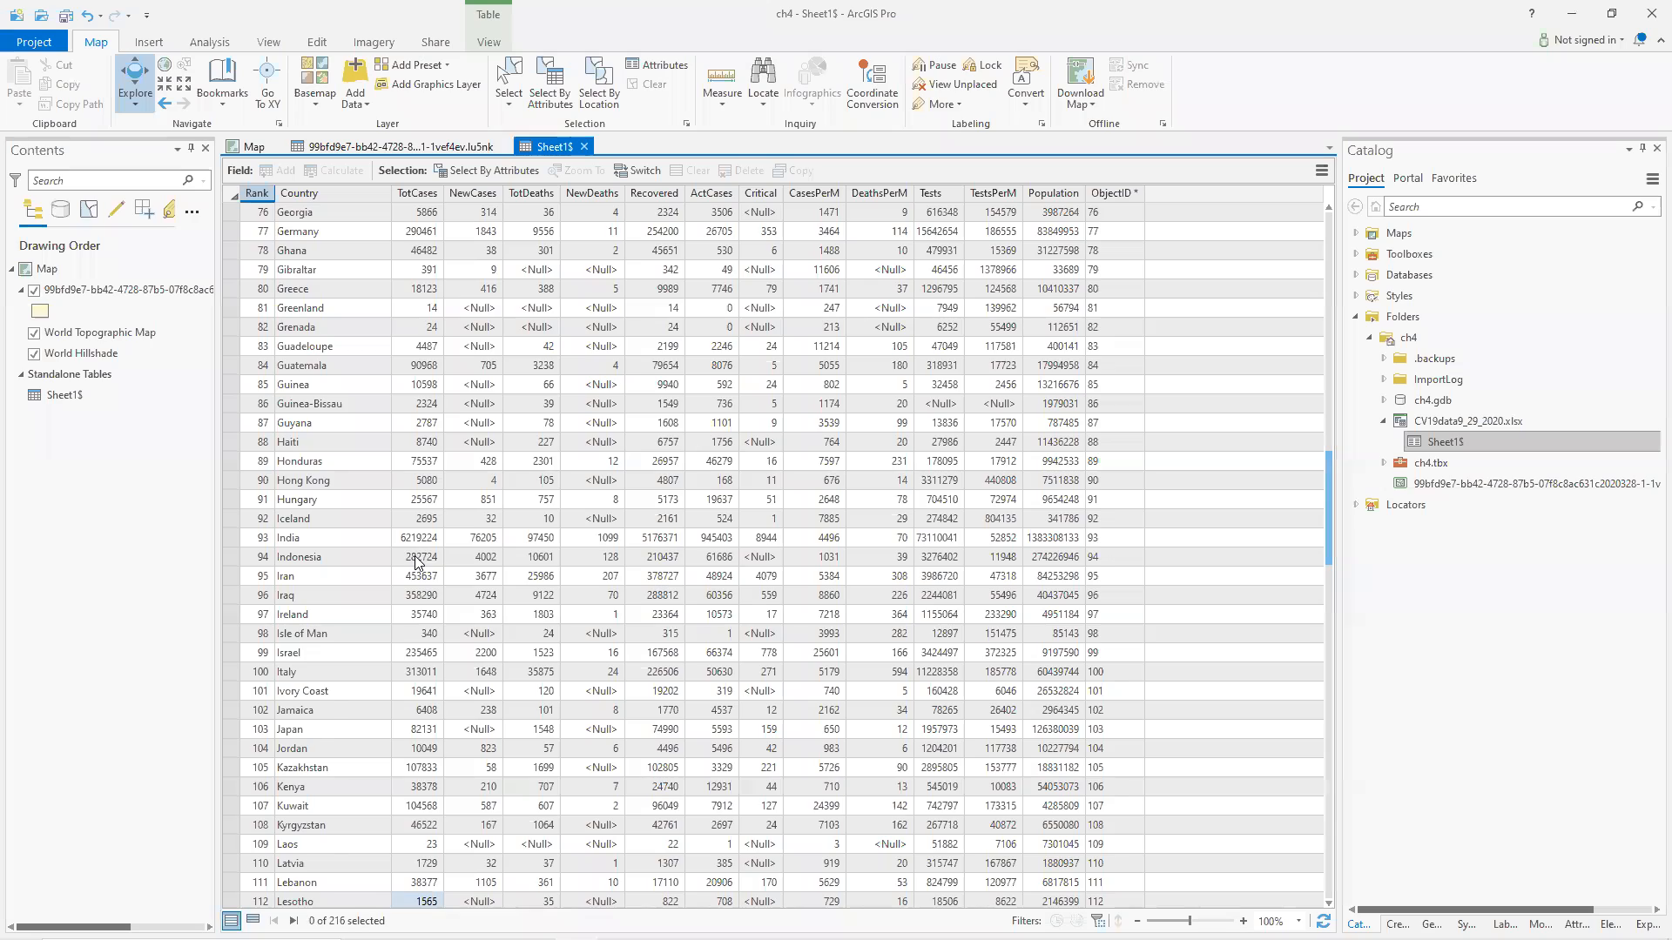
pyautogui.scroll(-9, 418, 560)
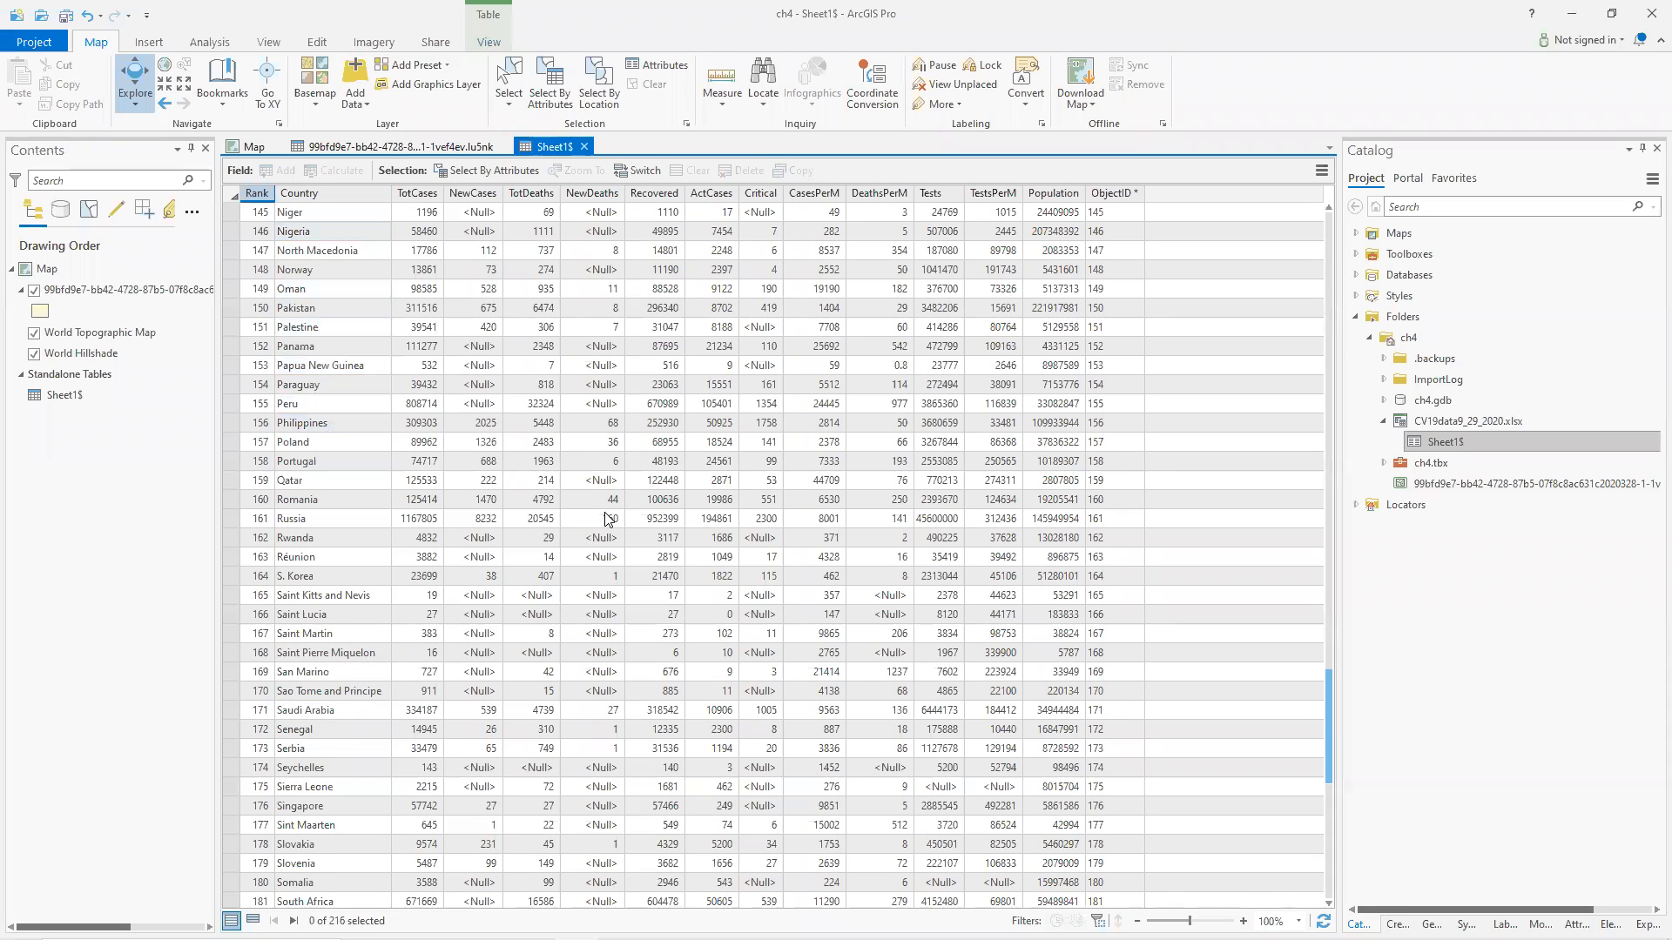
# Switch to the browser's worldometers coronavirus page and search it for Samoa.
pyautogui.hotkey('alt', 'Tab')
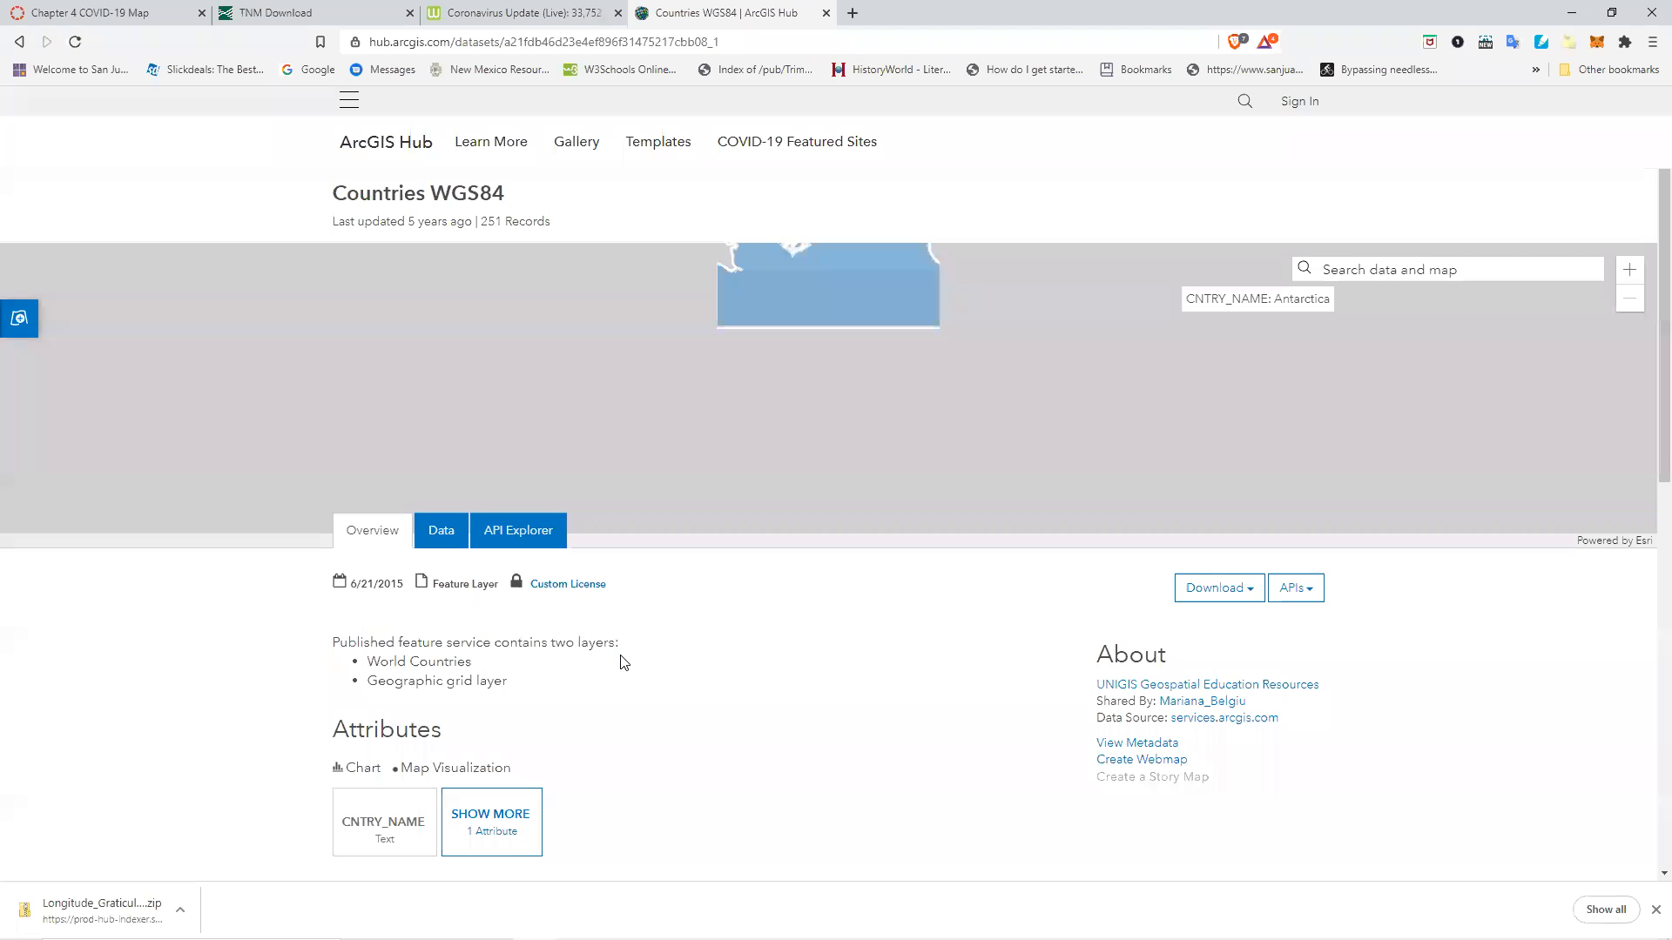
pyautogui.click(522, 11)
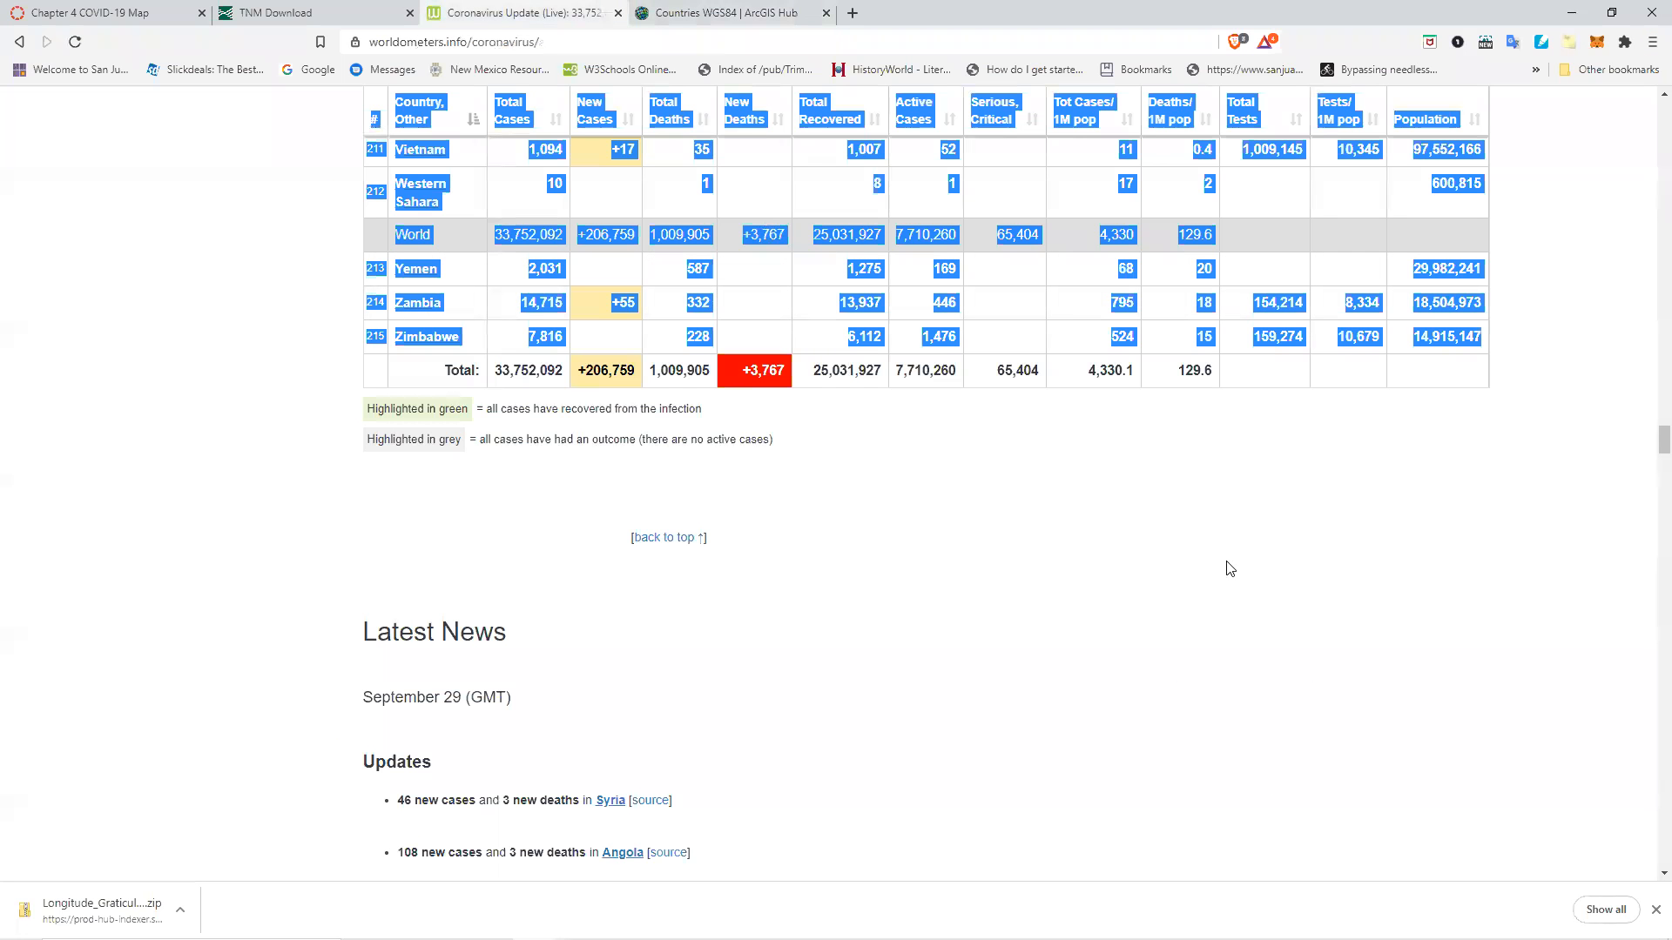
pyautogui.click(1361, 574)
pyautogui.scroll(15, 1360, 574)
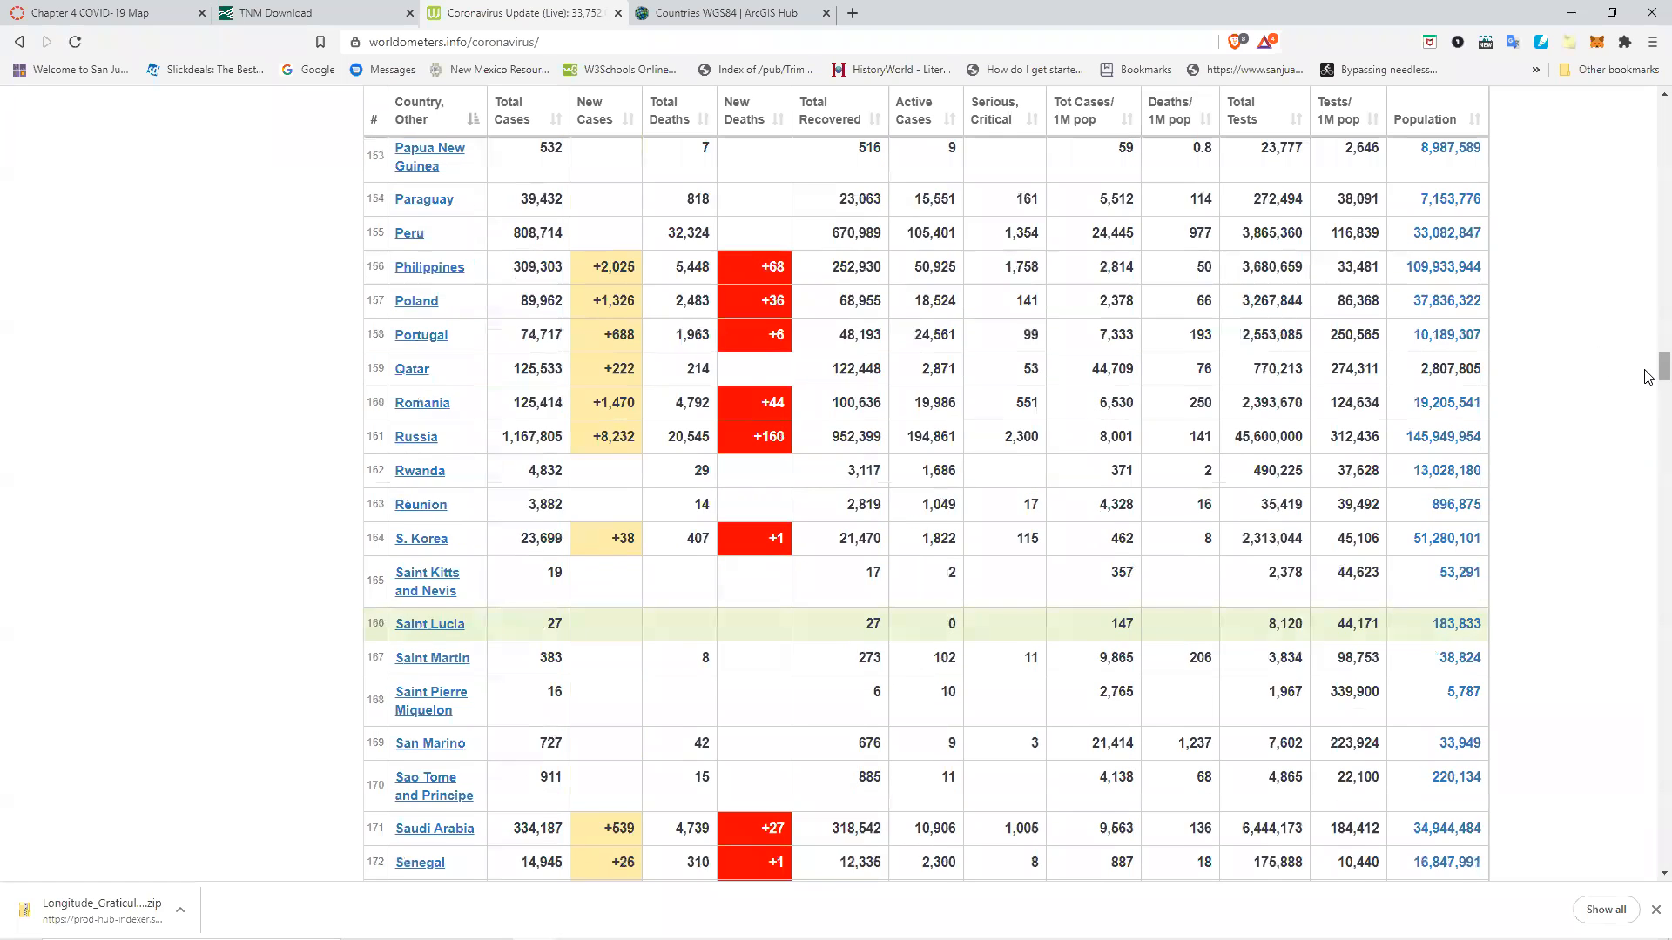
pyautogui.scroll(8, 1649, 203)
pyautogui.moveTo(1645, 196); pyautogui.dragTo(1645, 107)
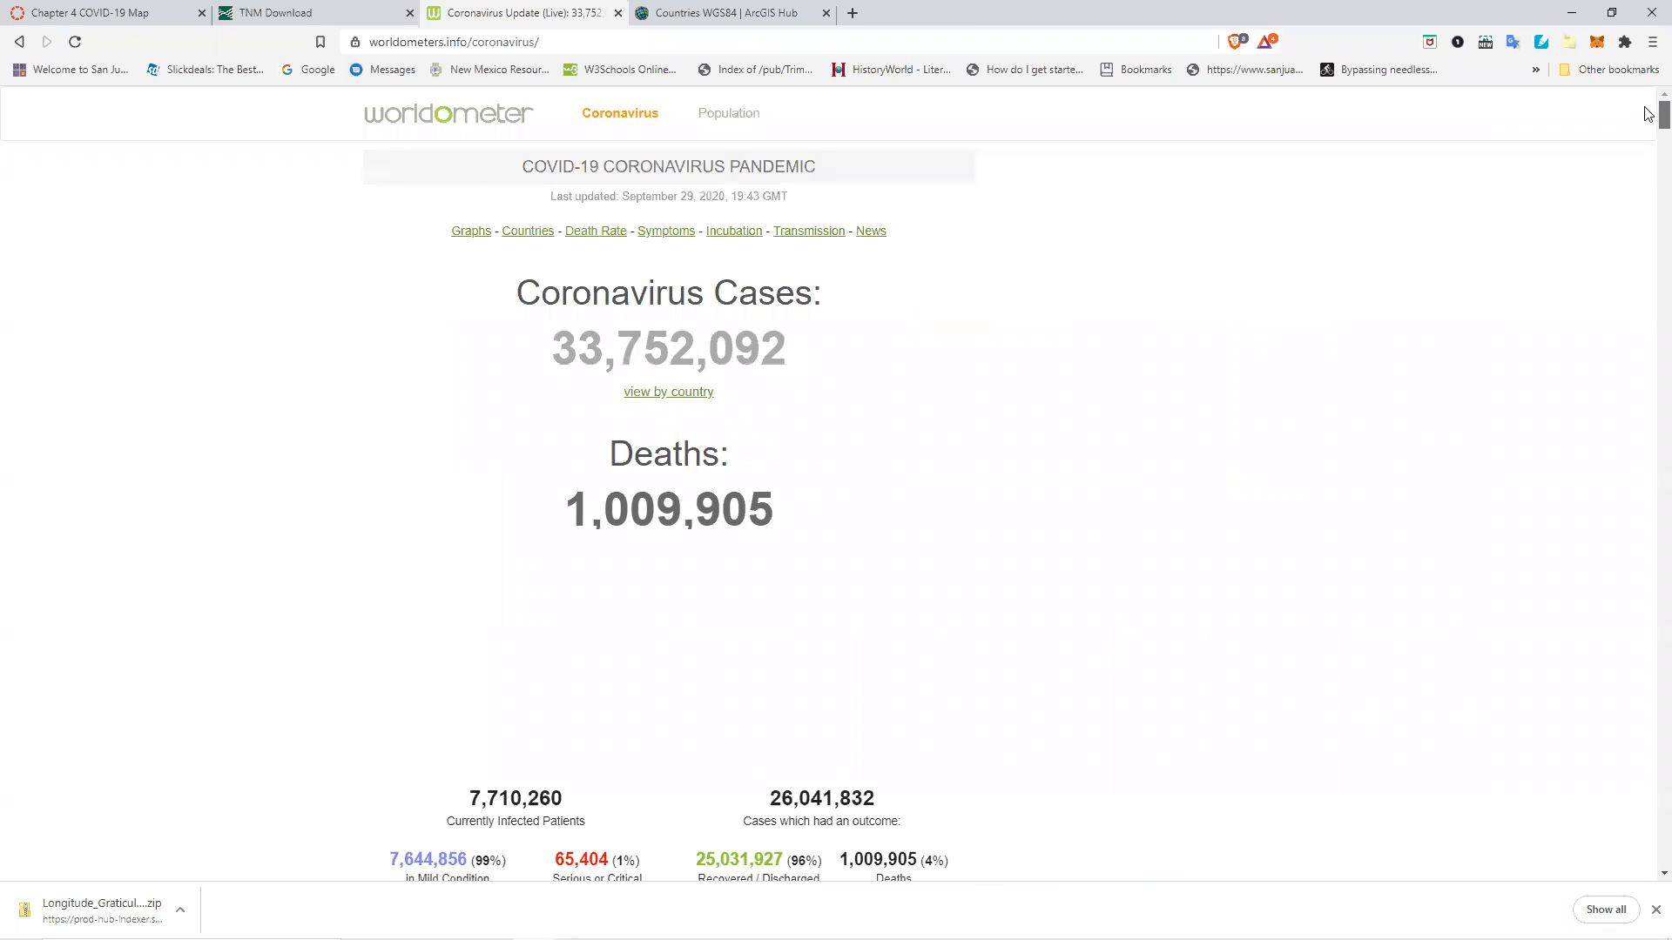
pyautogui.scroll(-15, 1212, 515)
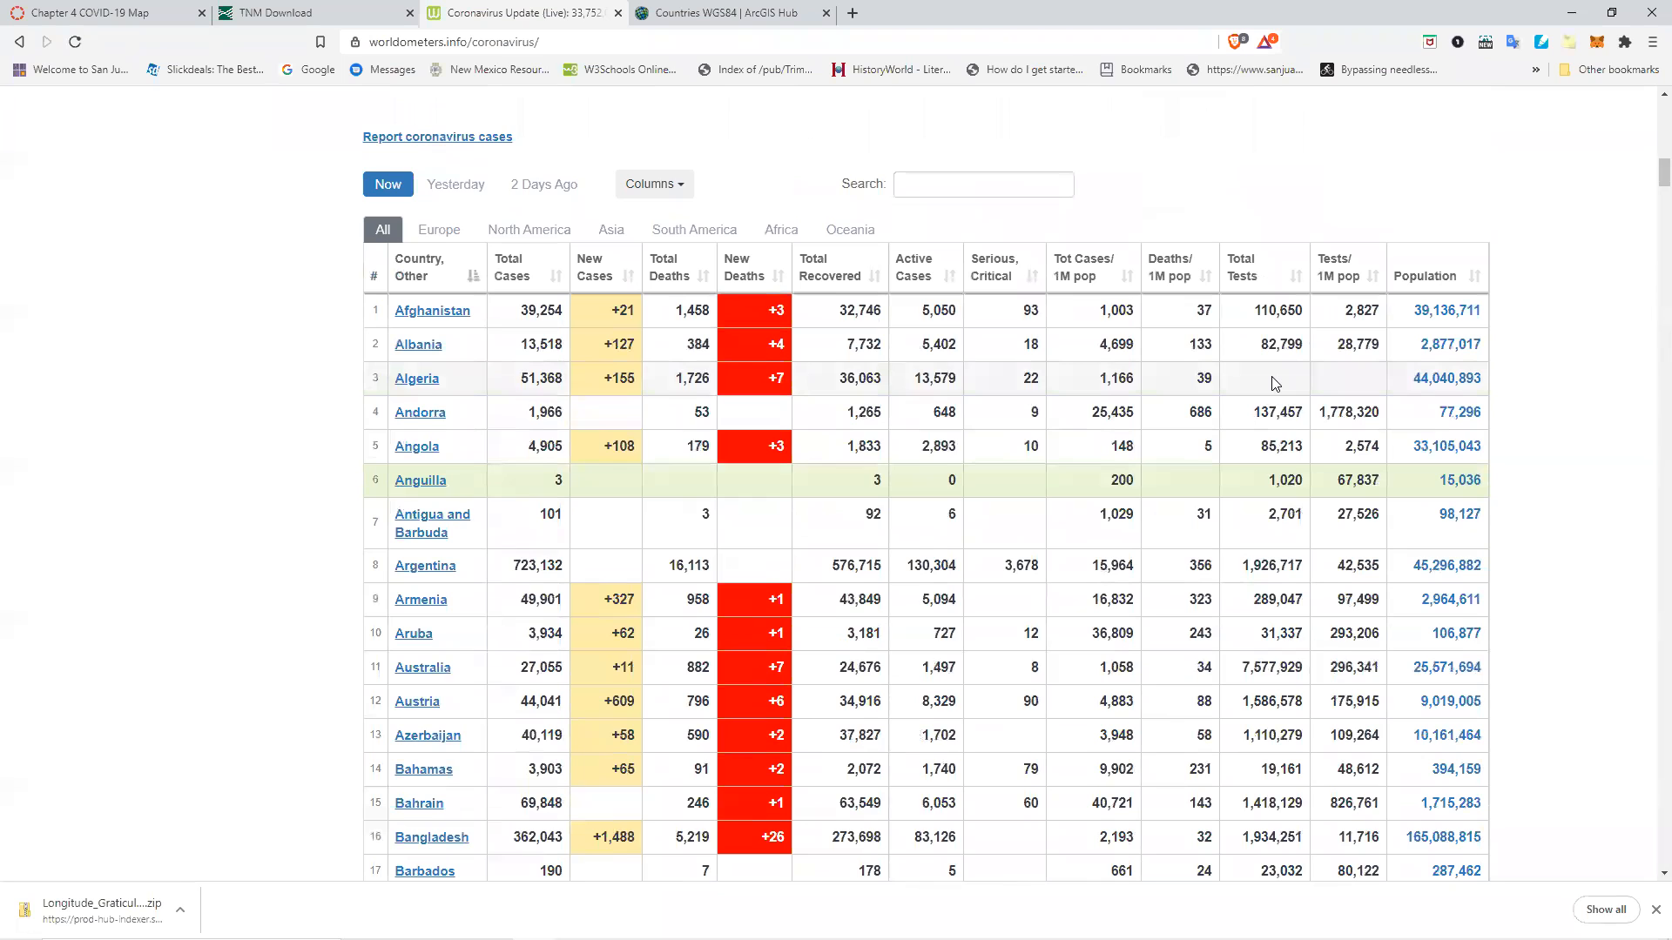
pyautogui.hotkey('ctrl', 'f')
pyautogui.write('Samoa')
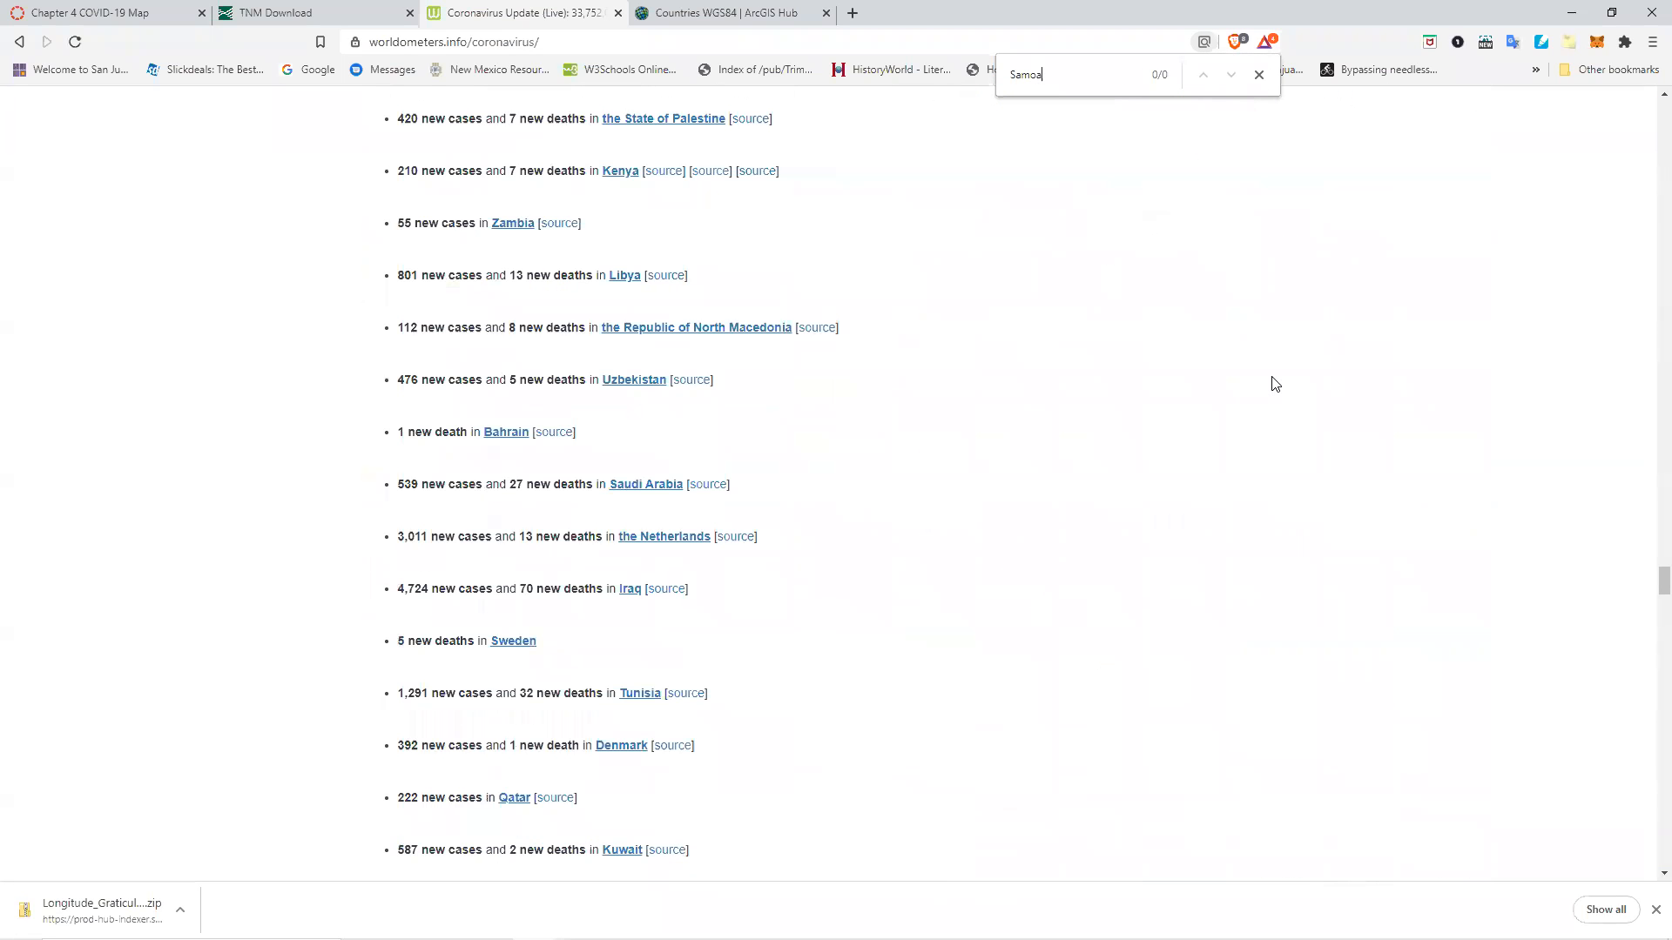
pyautogui.scroll(5, 1142, 432)
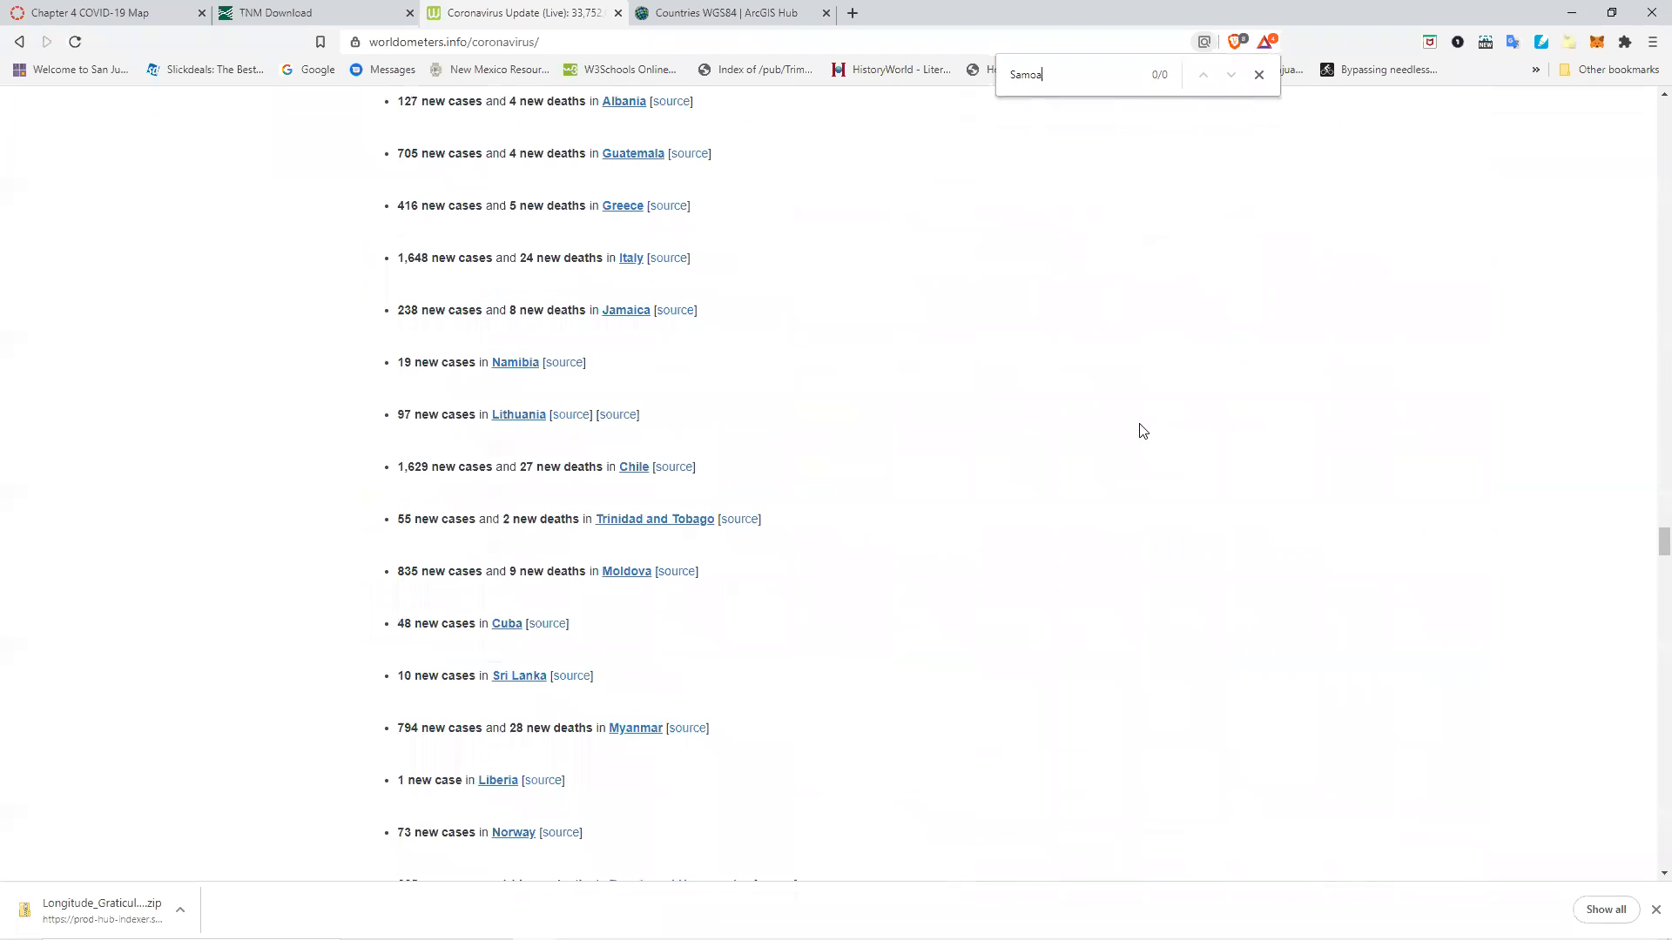
pyautogui.click(1259, 74)
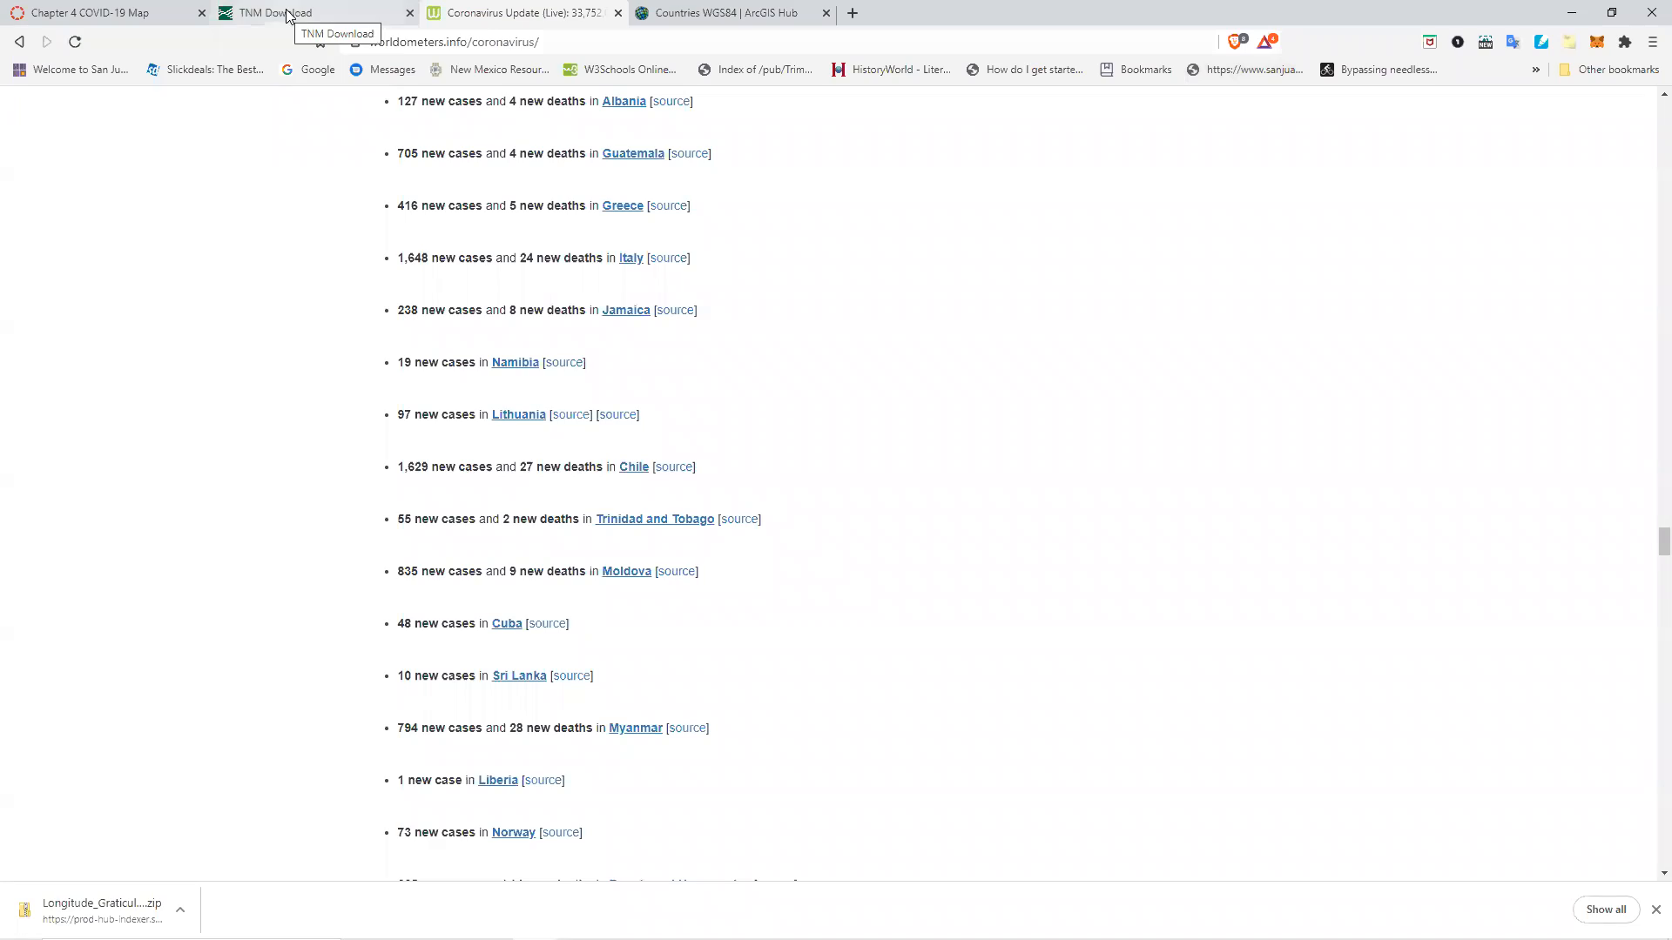
# Return to the Sheet1$ table, scroll through its countries, and go back to the countries attribute table.
pyautogui.hotkey('alt', 'Tab')
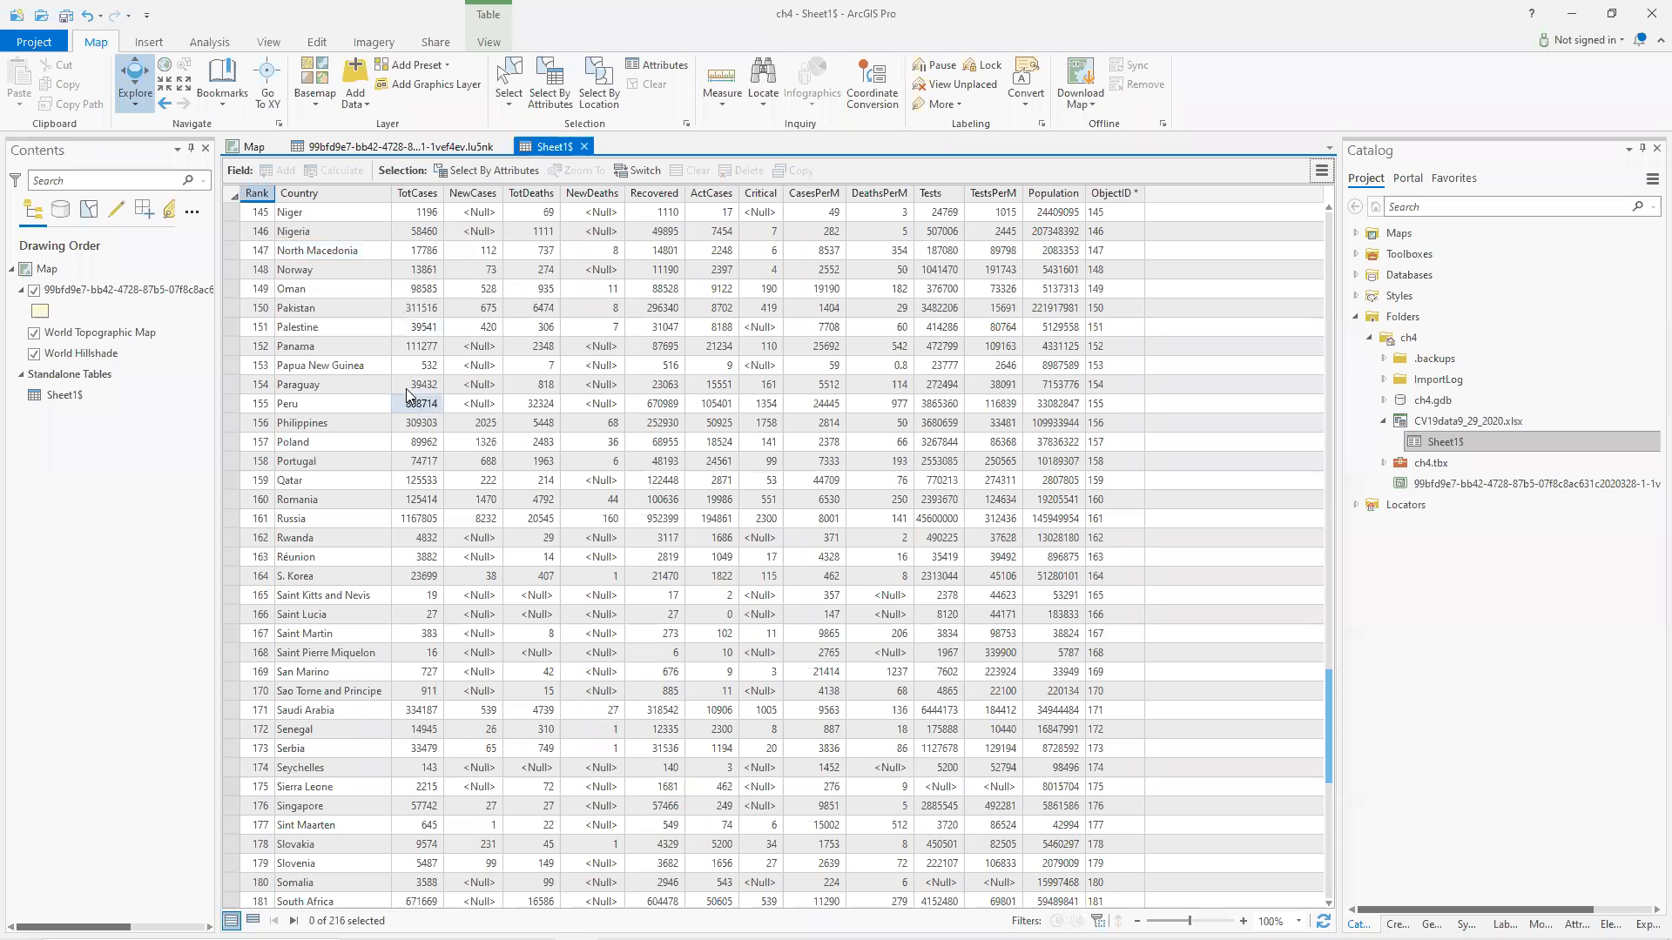
pyautogui.scroll(20, 474, 410)
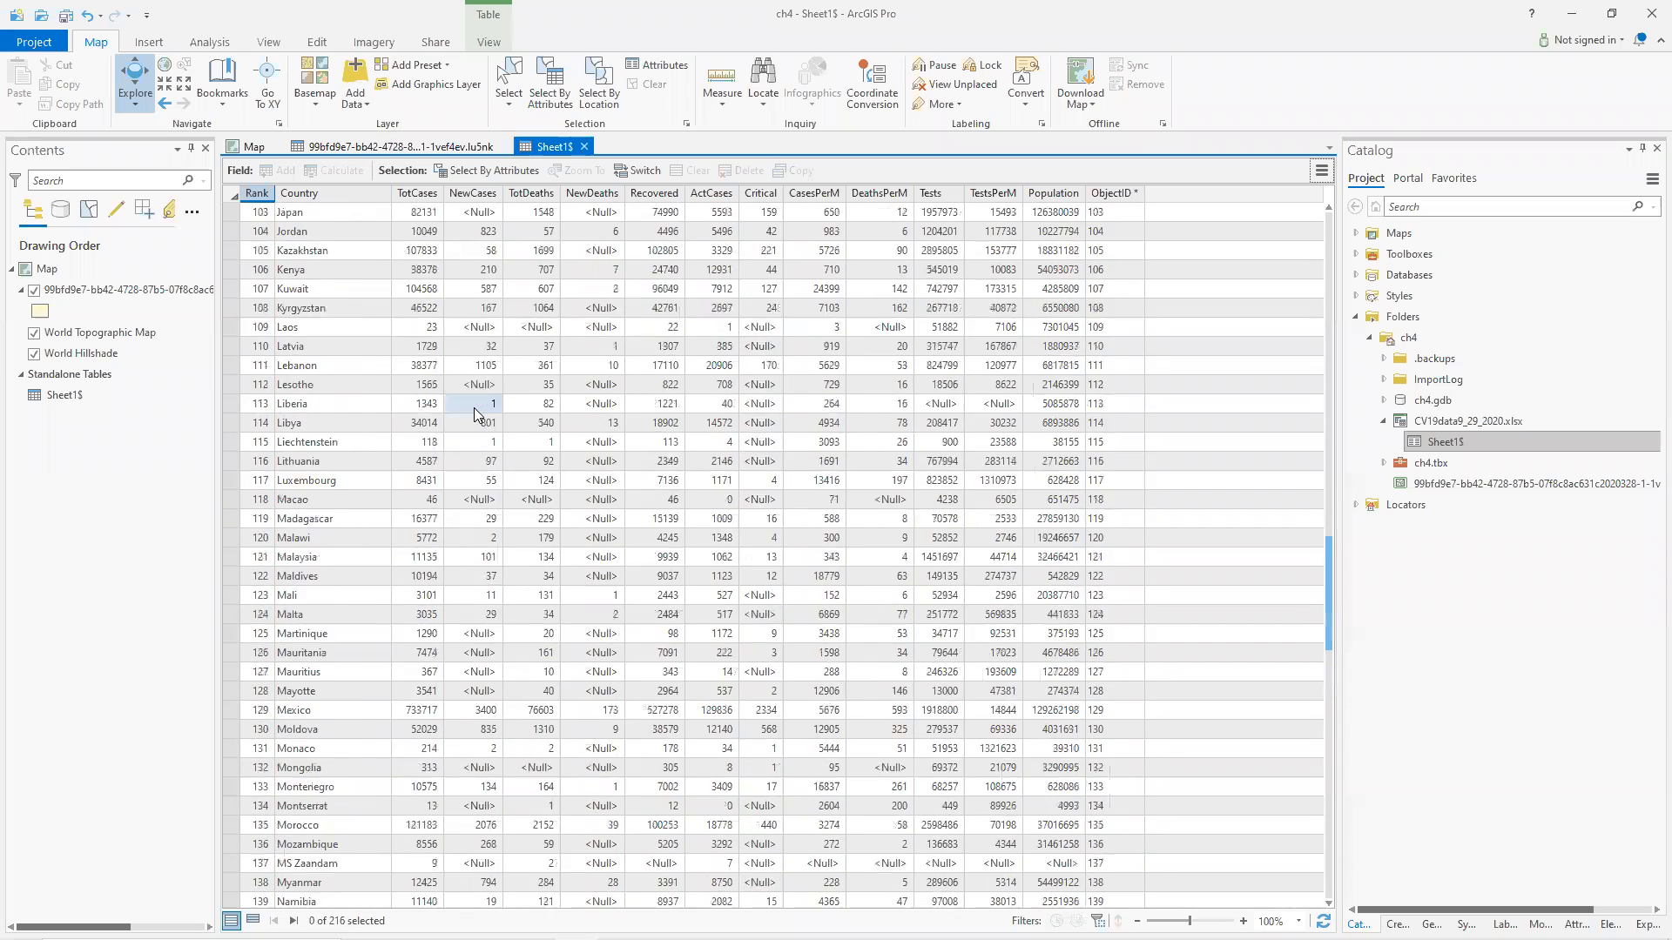
pyautogui.scroll(19, 475, 411)
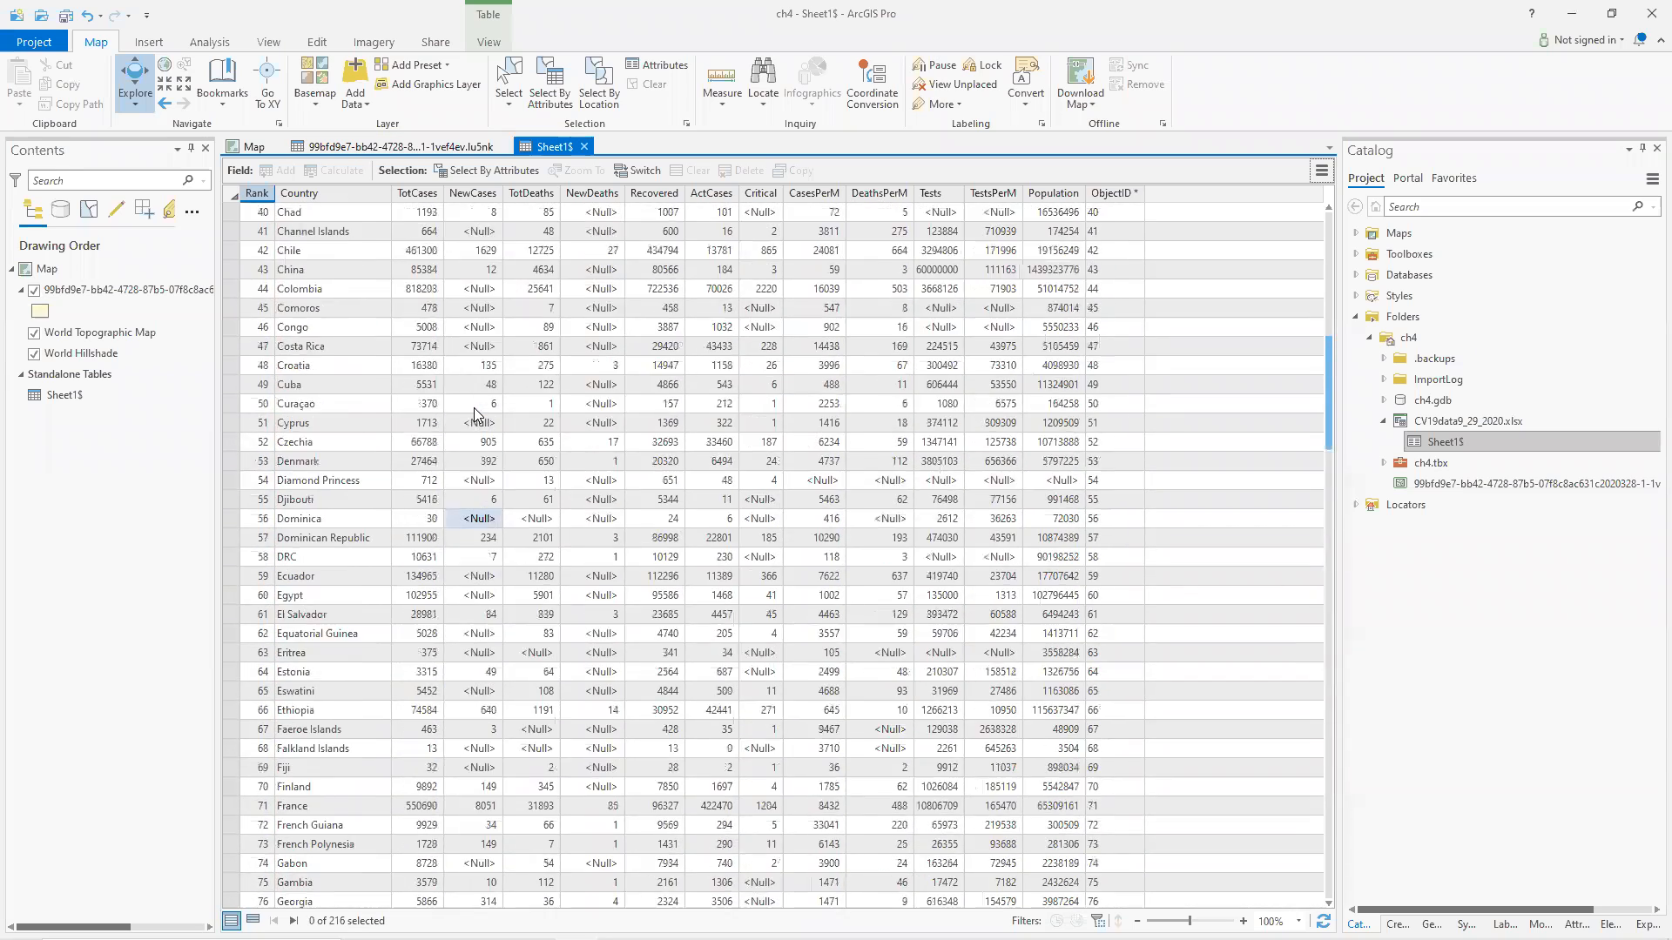
pyautogui.scroll(2, 475, 411)
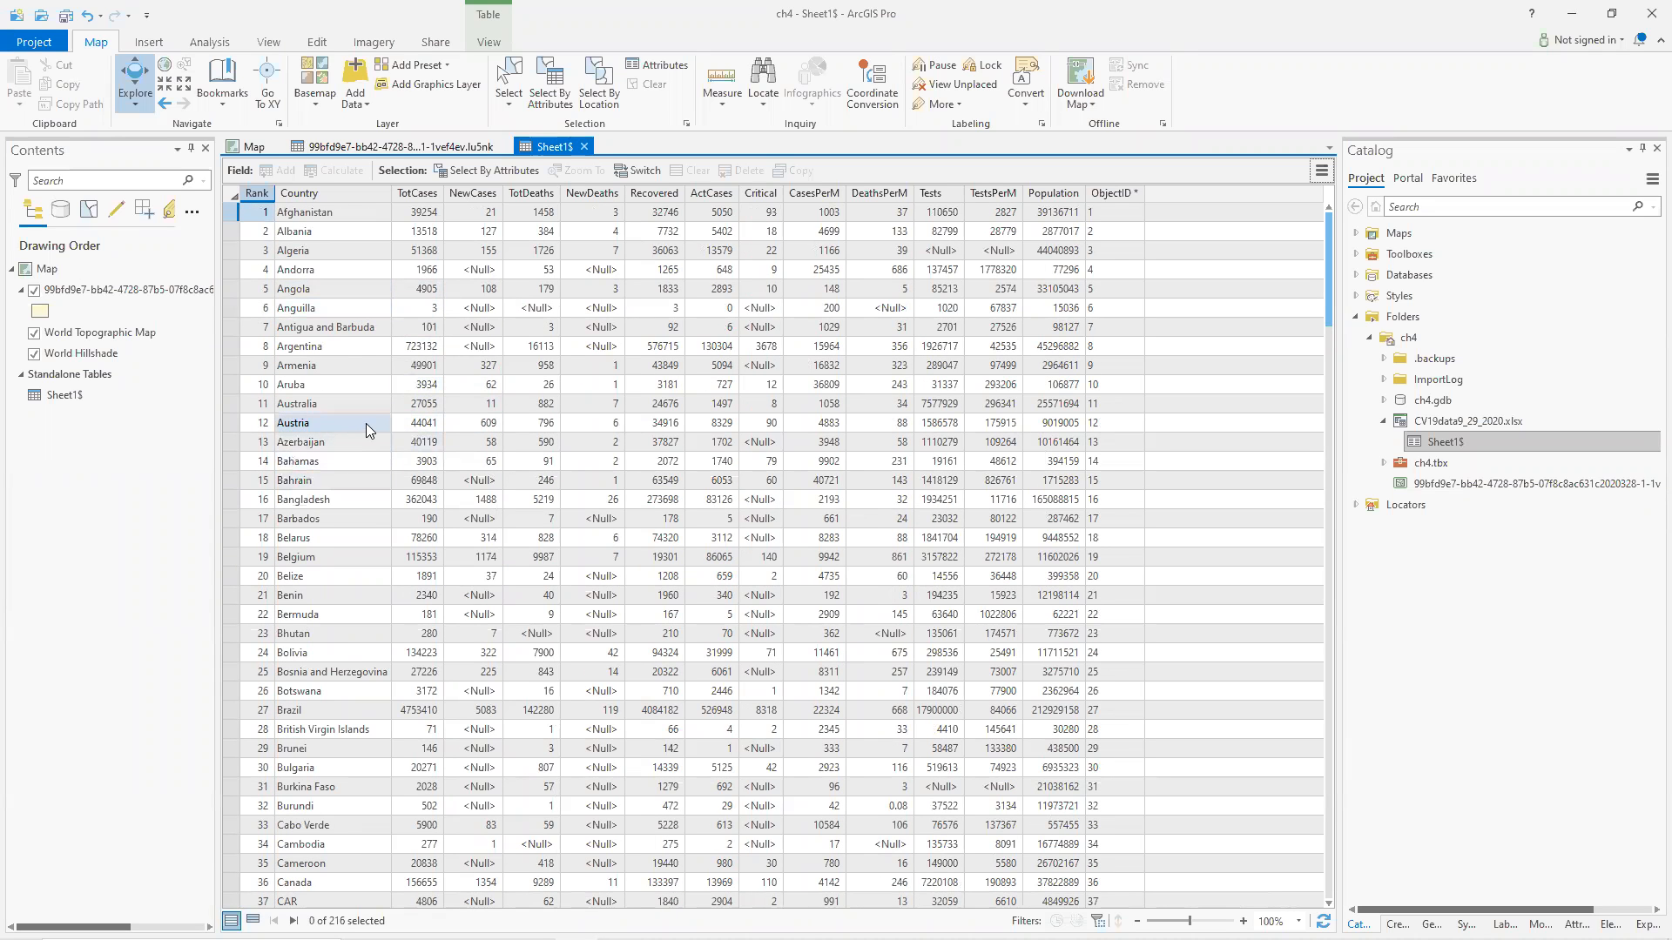
pyautogui.scroll(-1, 366, 422)
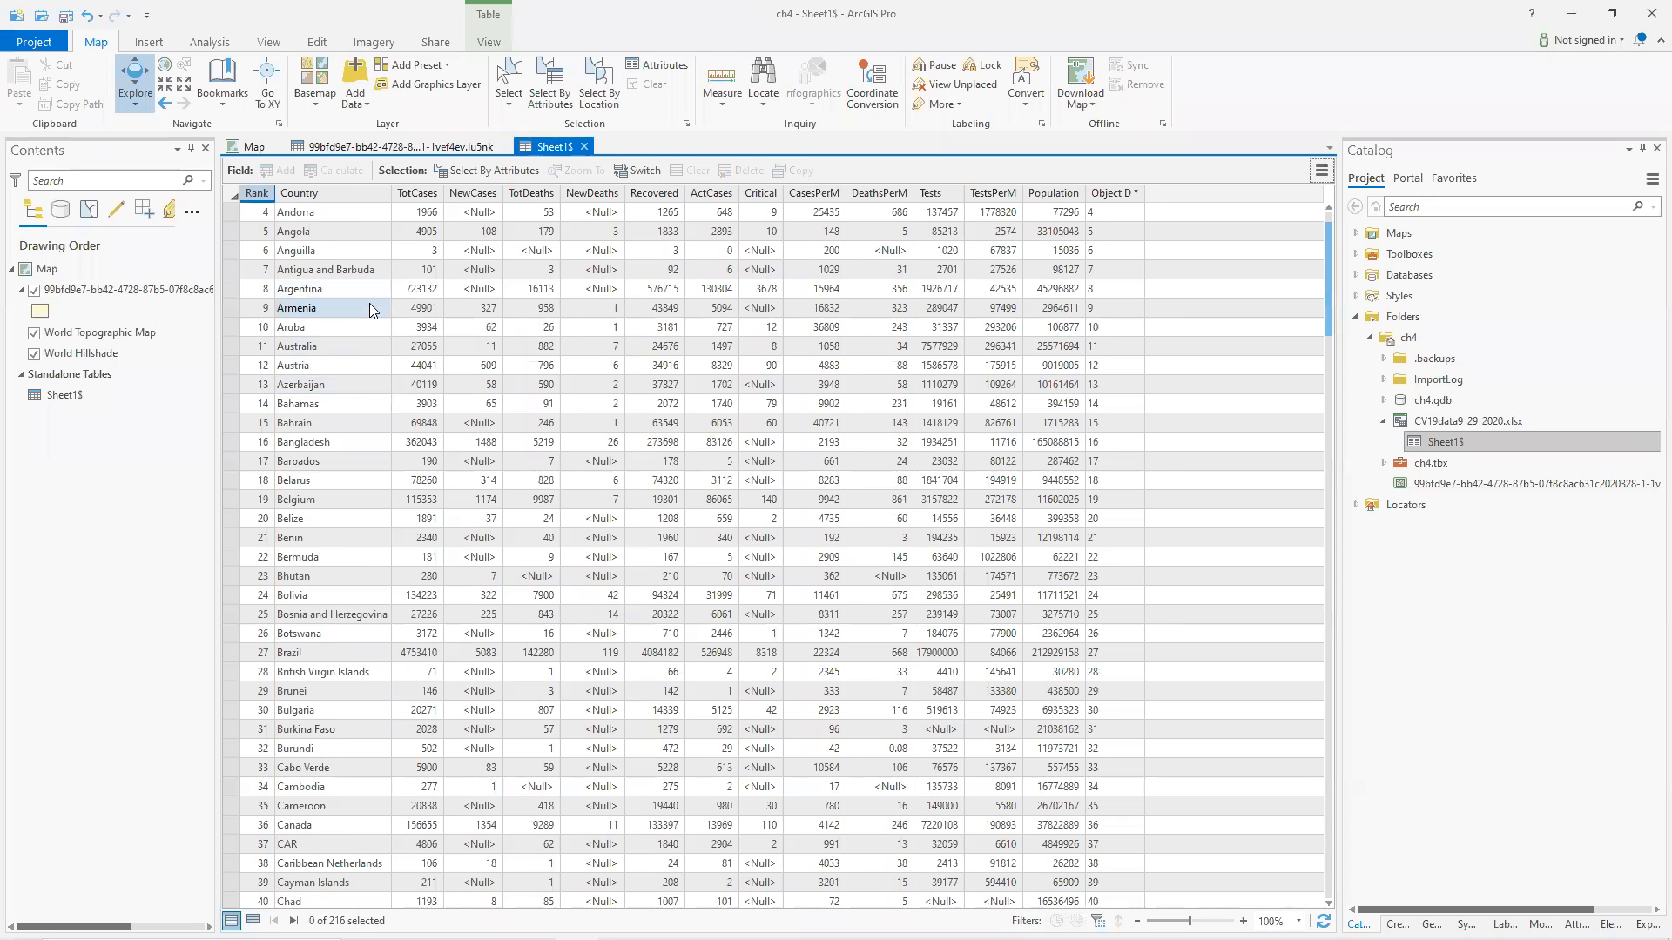
pyautogui.scroll(1, 370, 305)
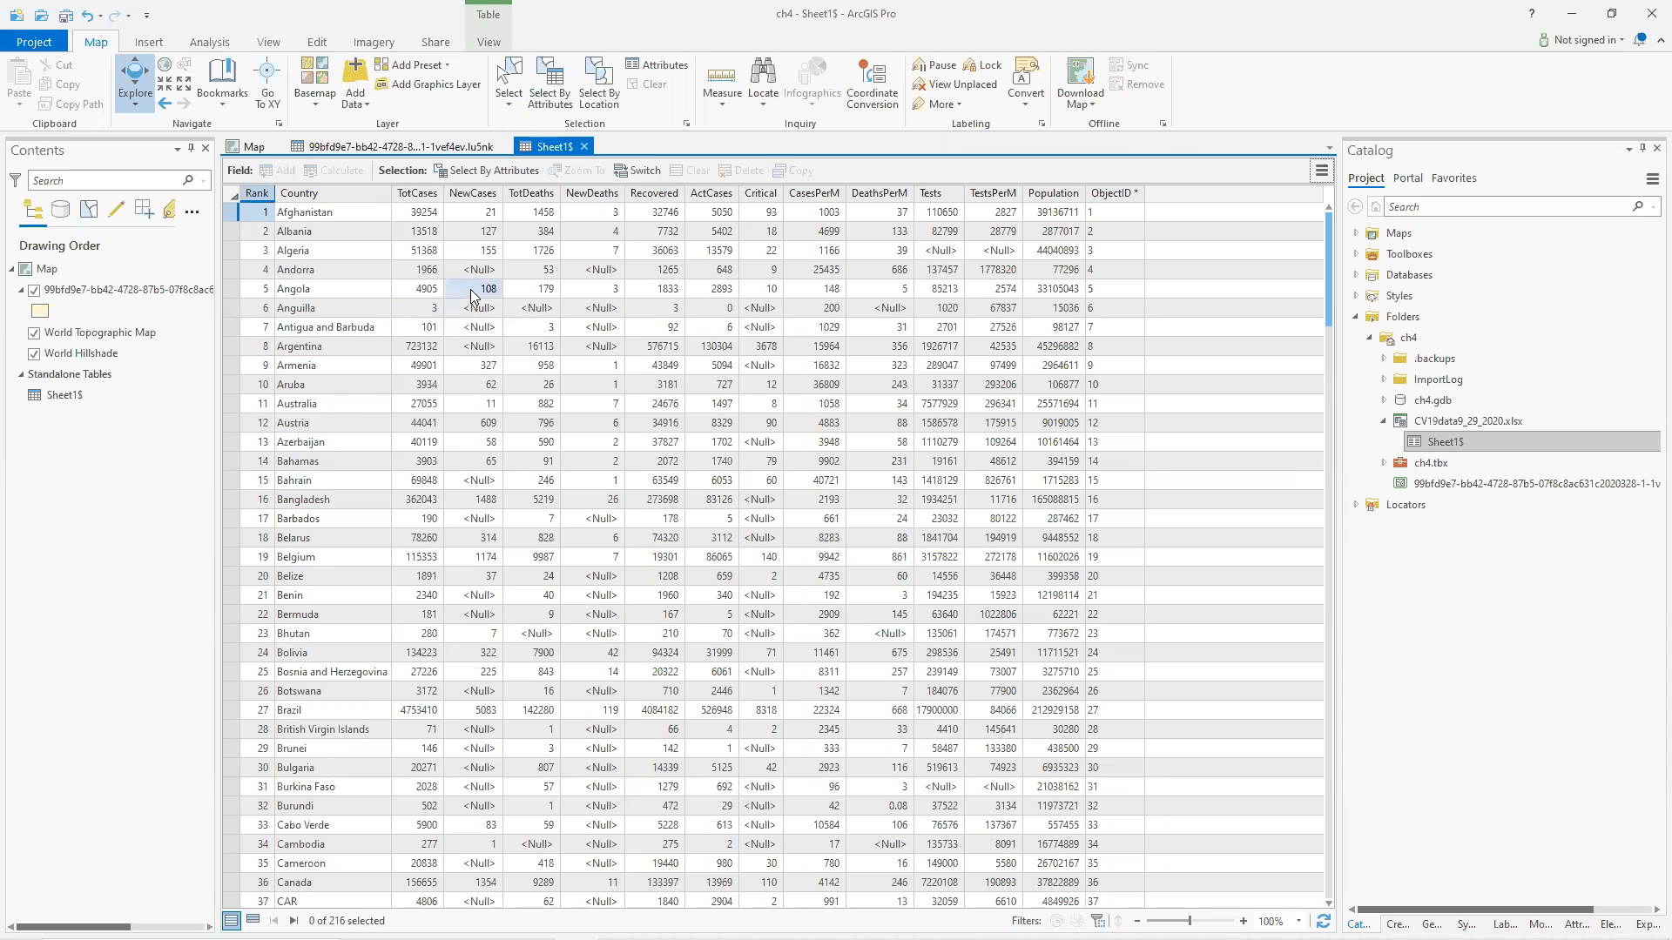
pyautogui.click(370, 148)
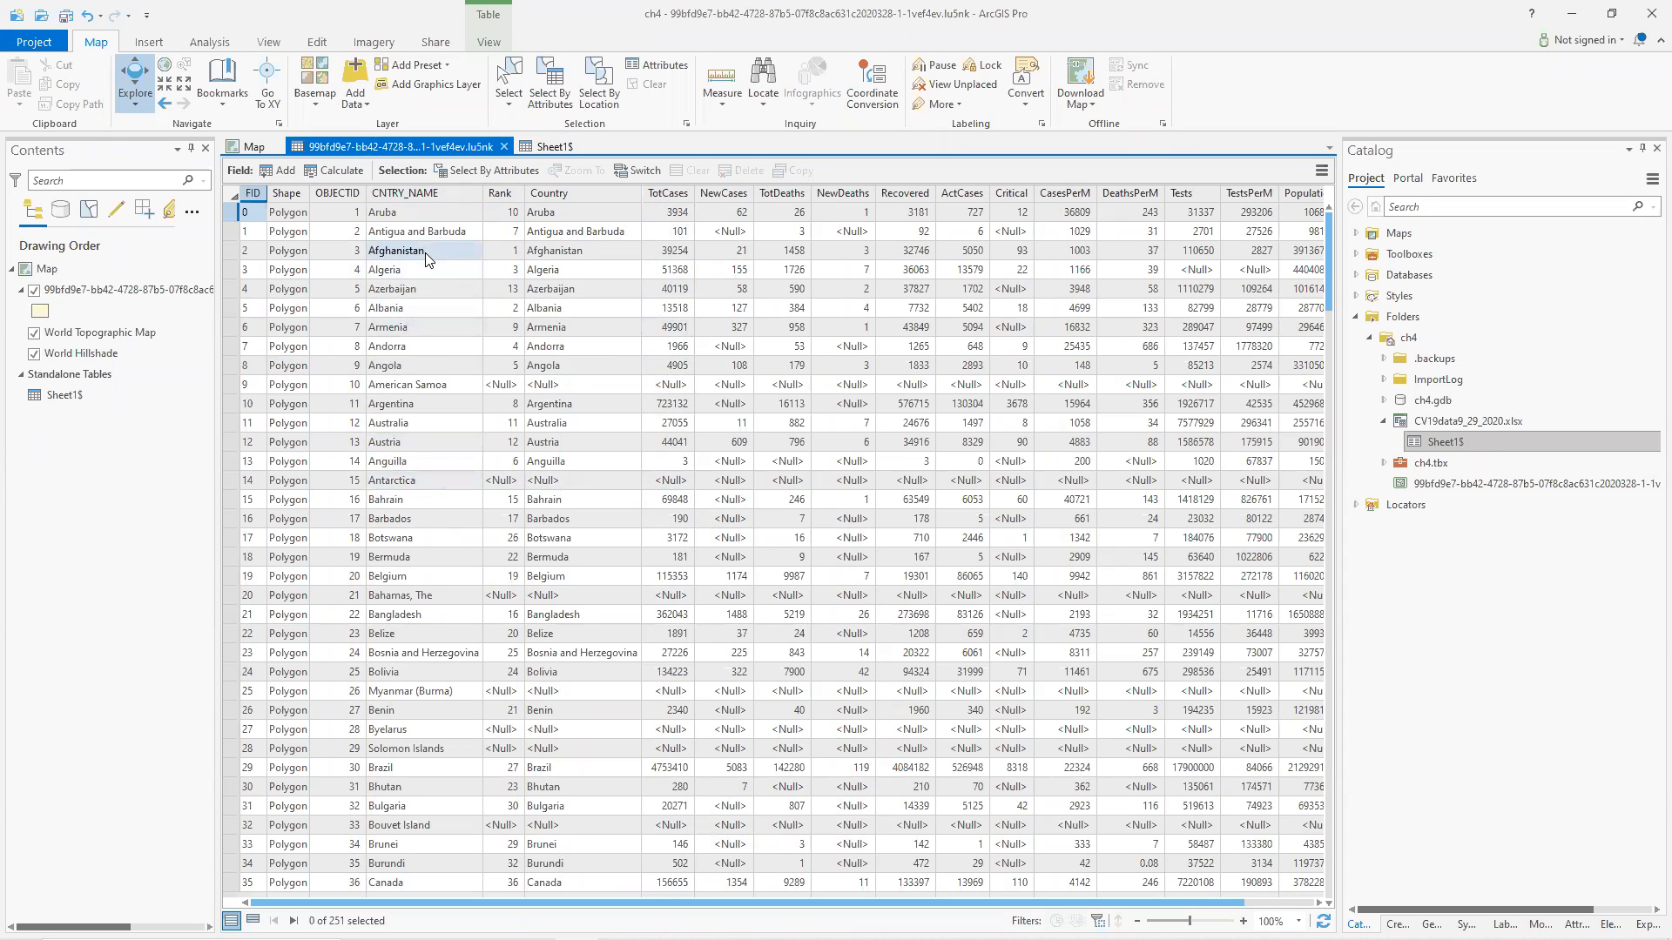
# Search the worldometers coronavirus page for Antarctica, then return to the GIS project.
pyautogui.hotkey('alt', 'Tab')
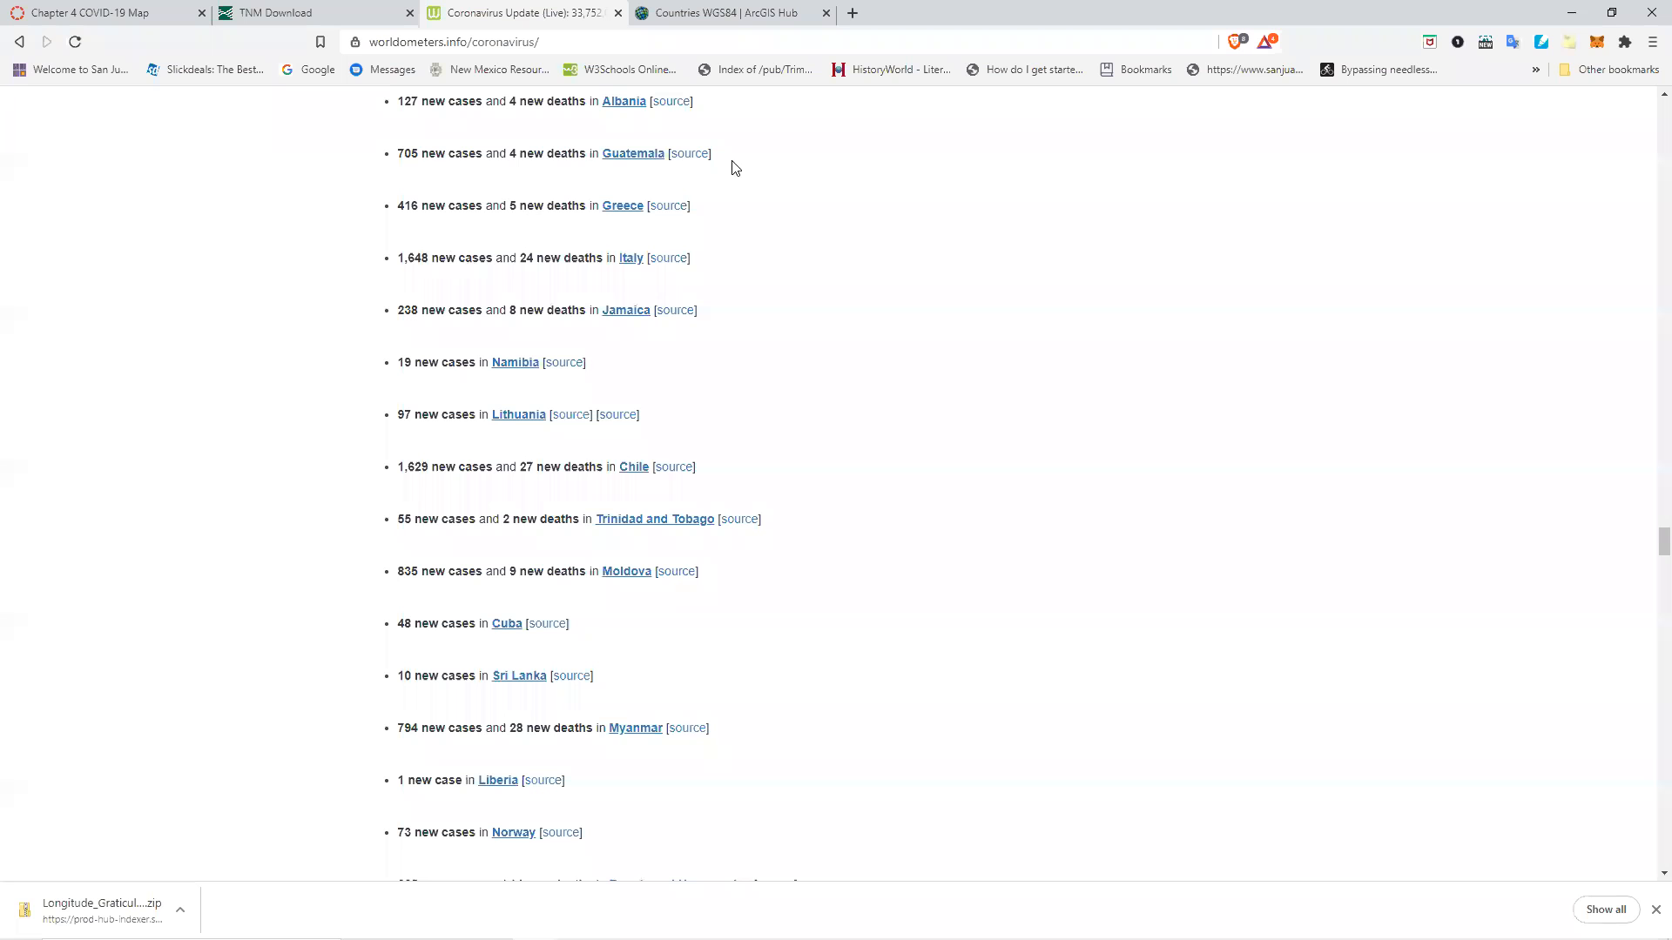
pyautogui.hotkey('ctrl', 'f')
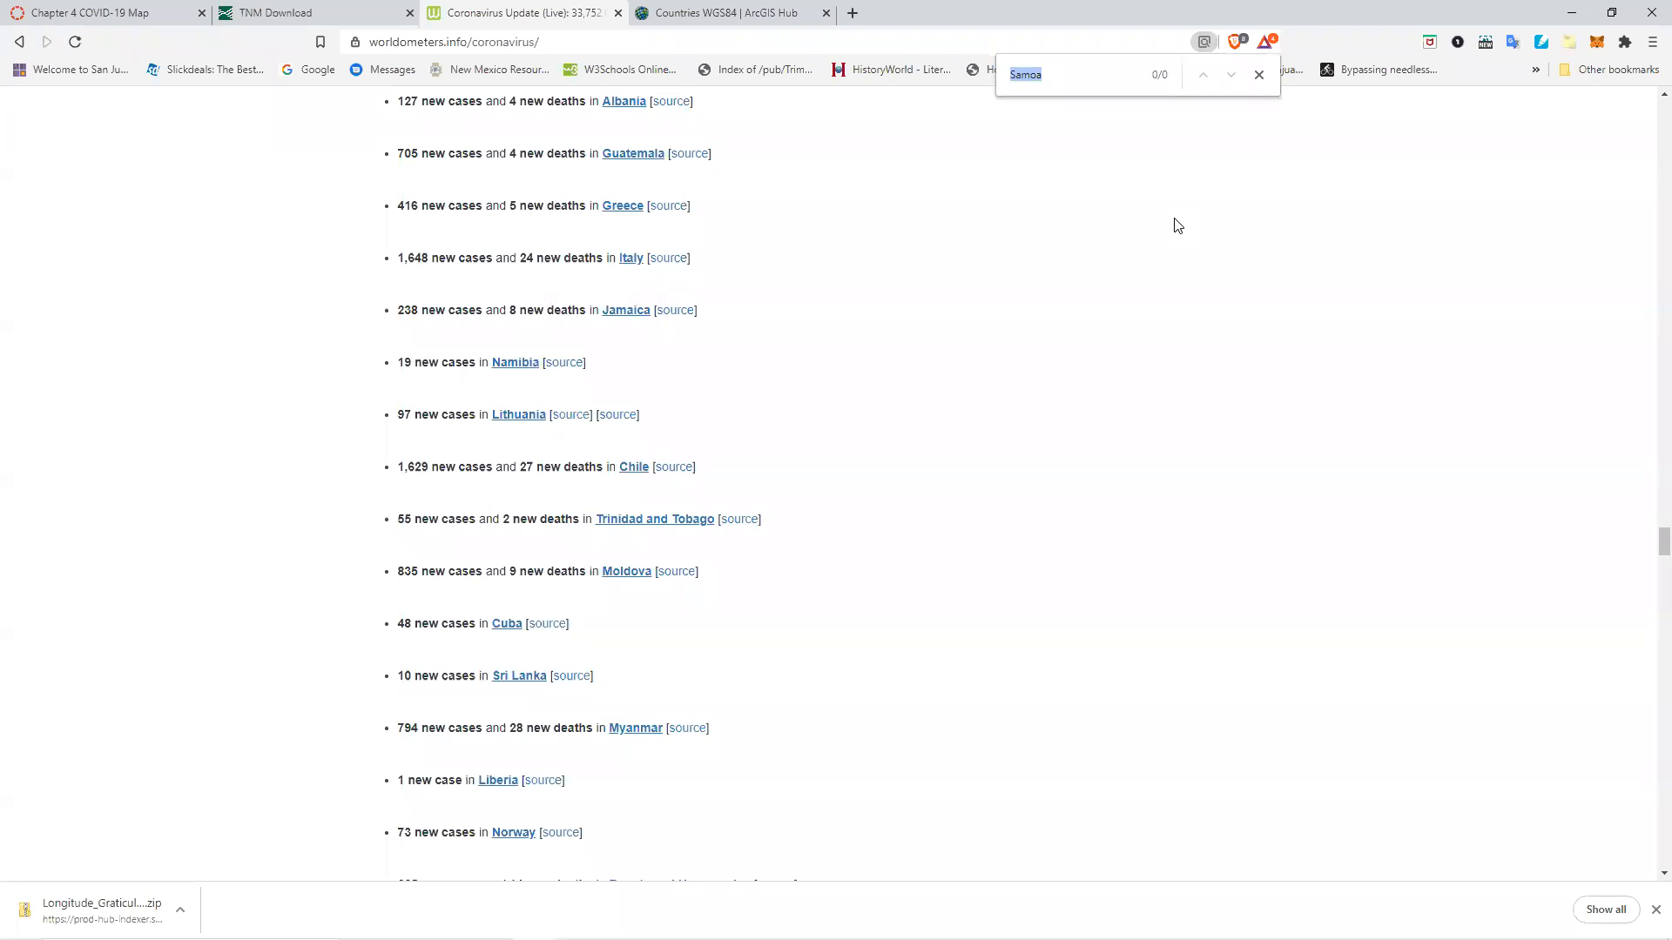
pyautogui.write('An')
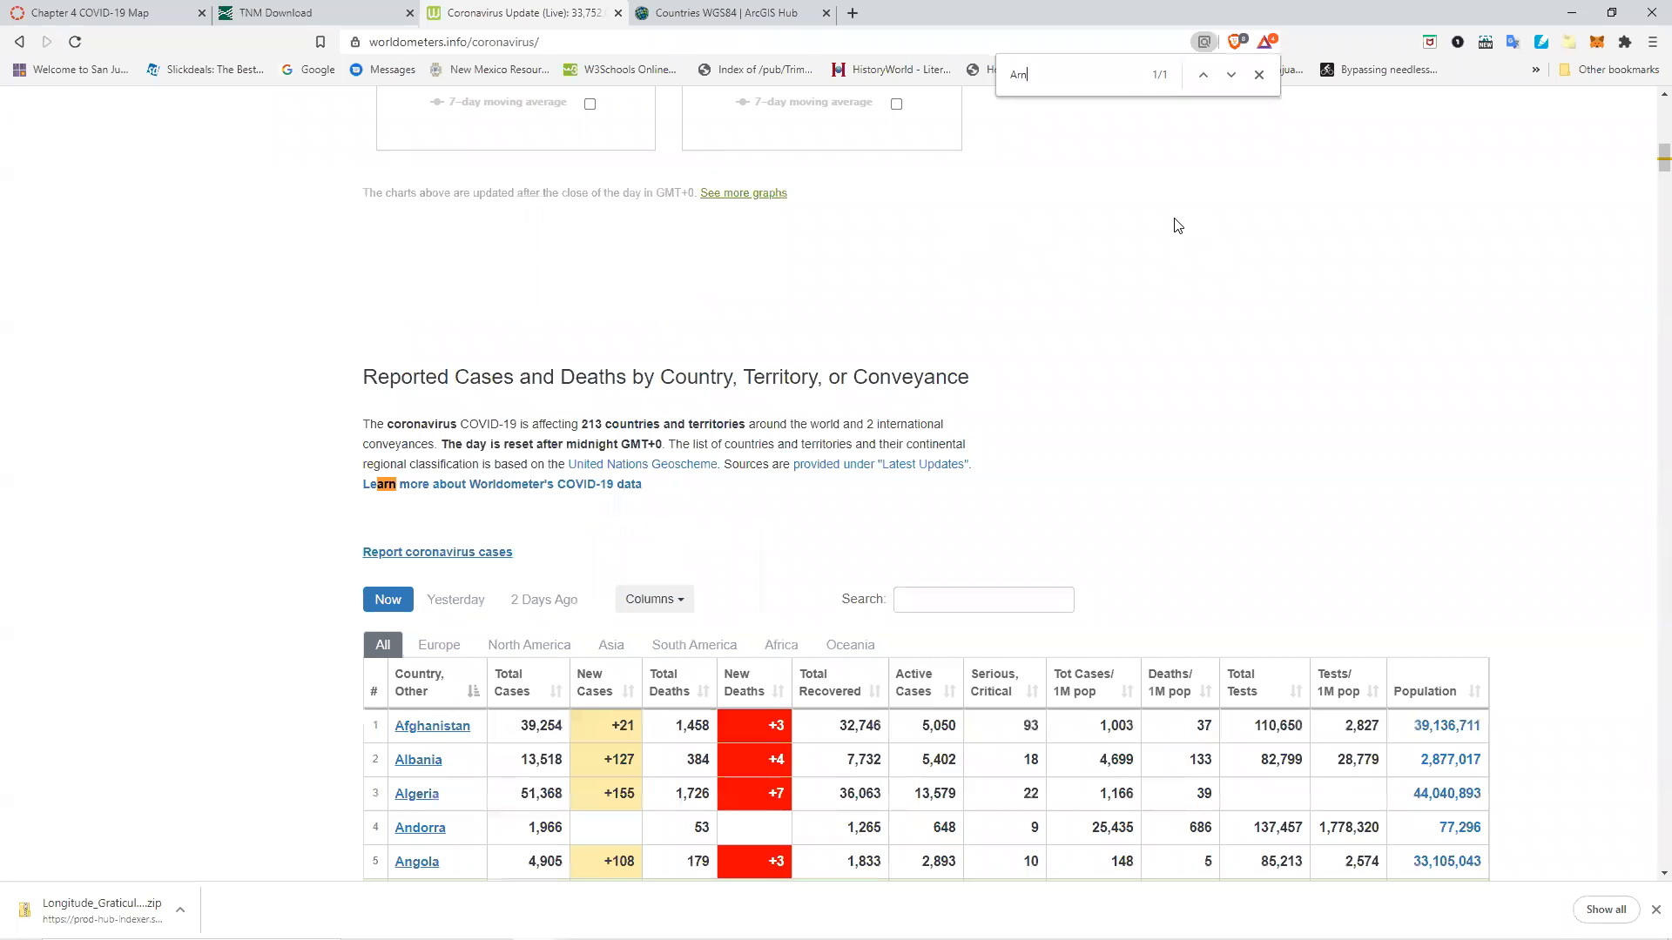
pyautogui.write('ta')
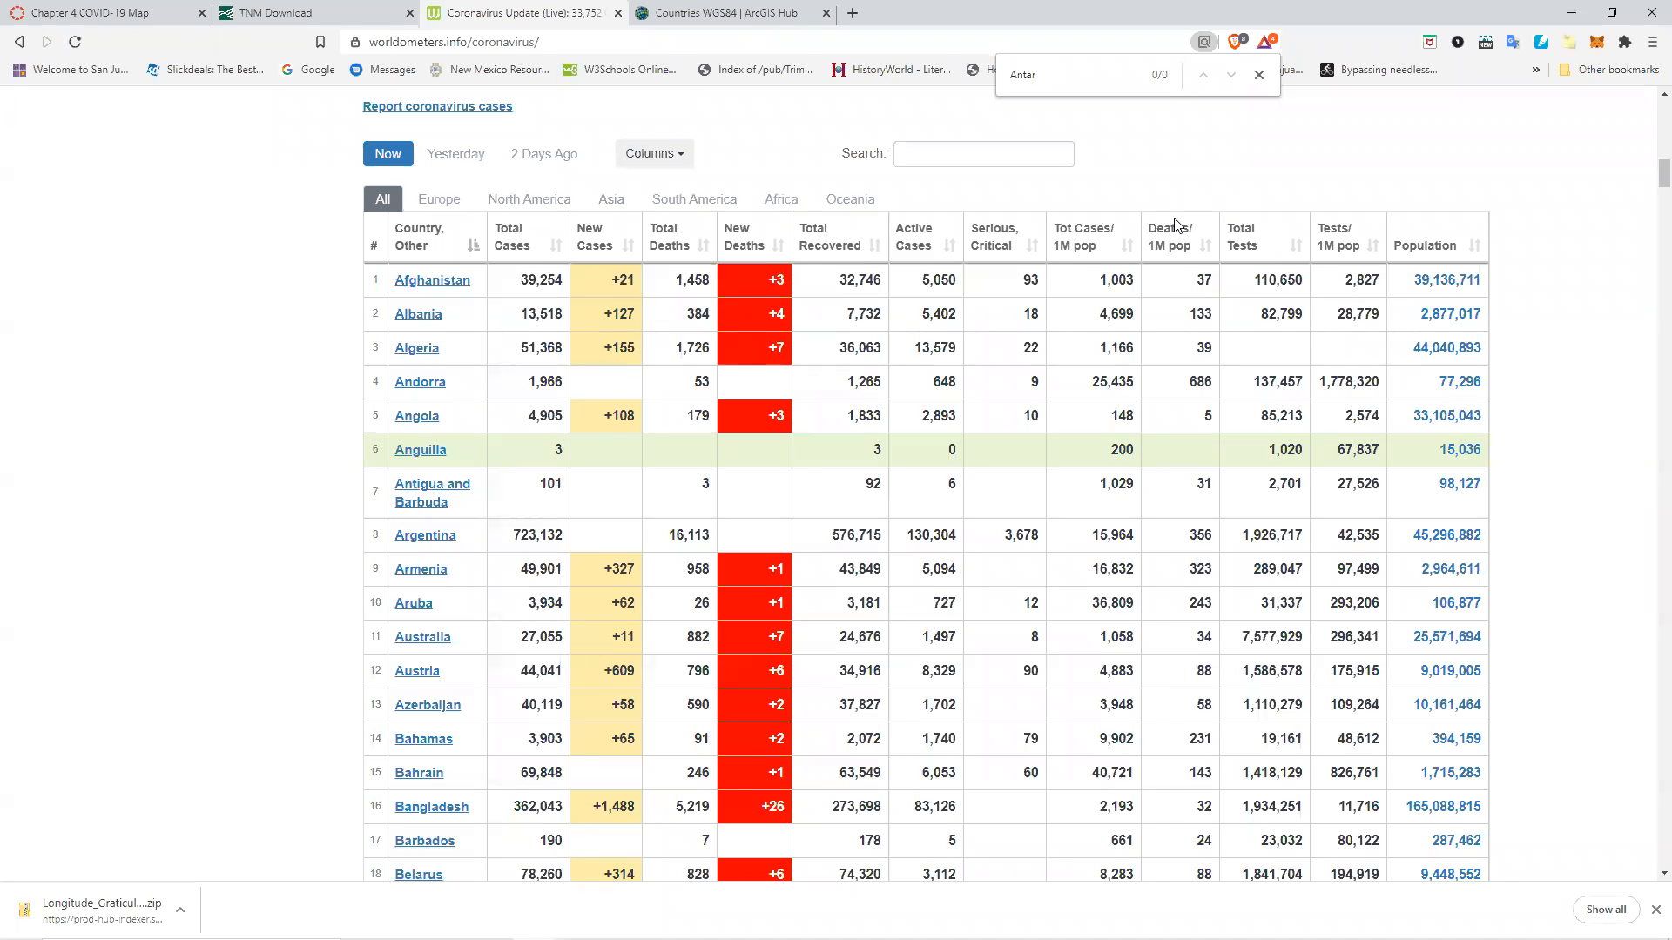
pyautogui.click(1258, 74)
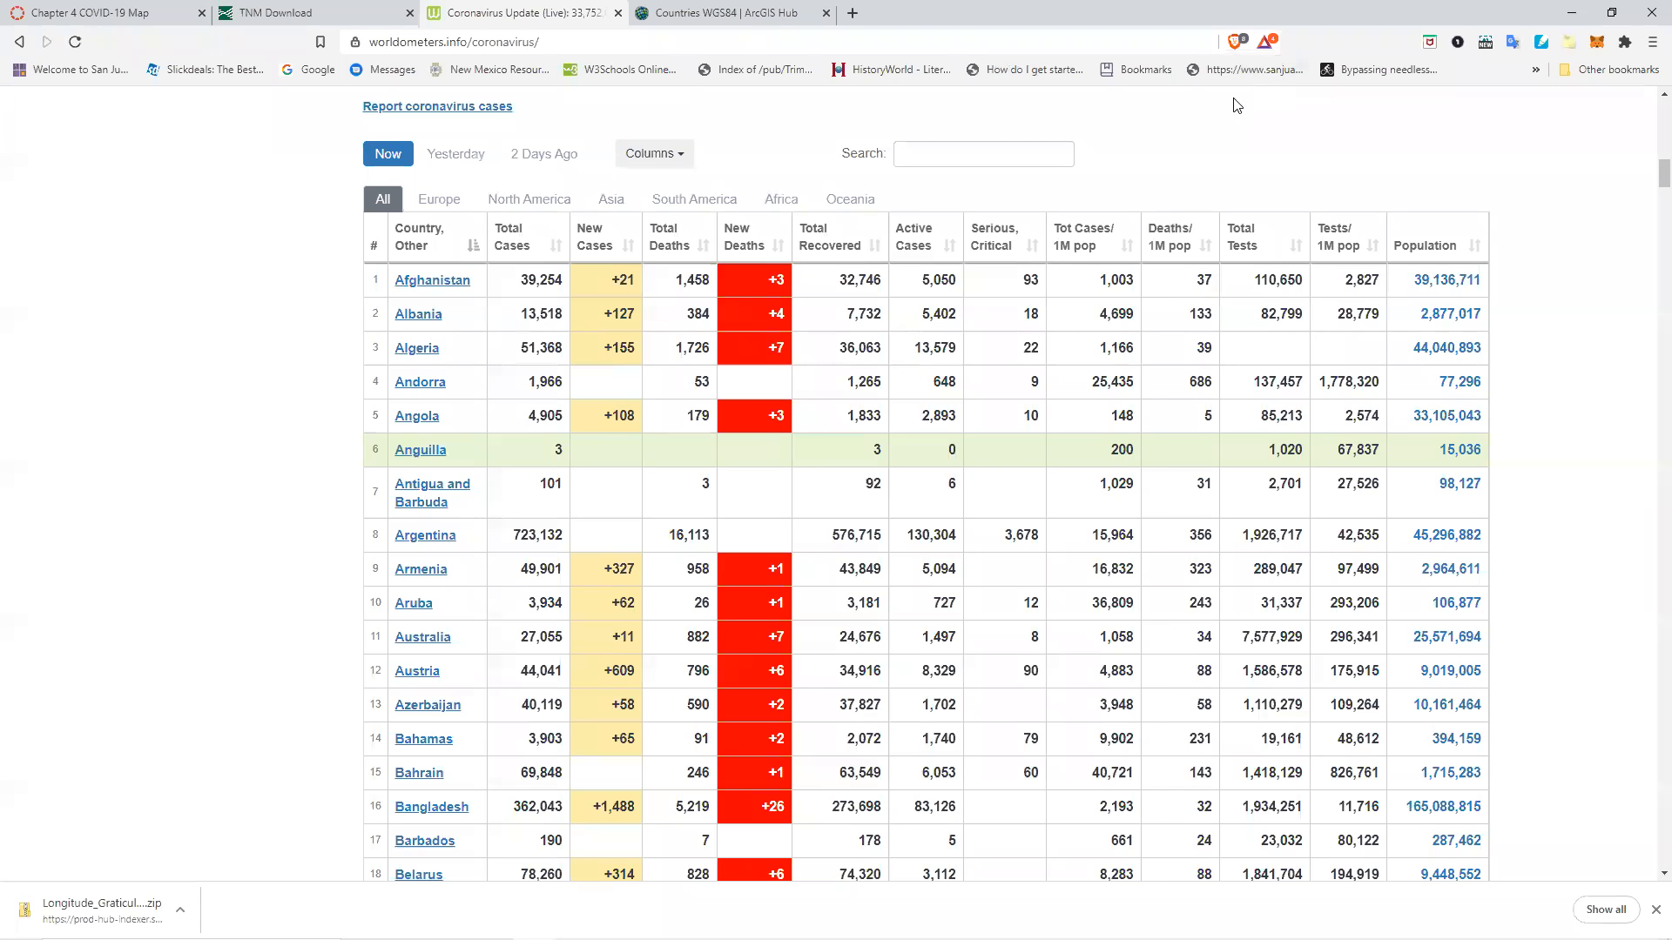
pyautogui.hotkey('alt', 'Tab')
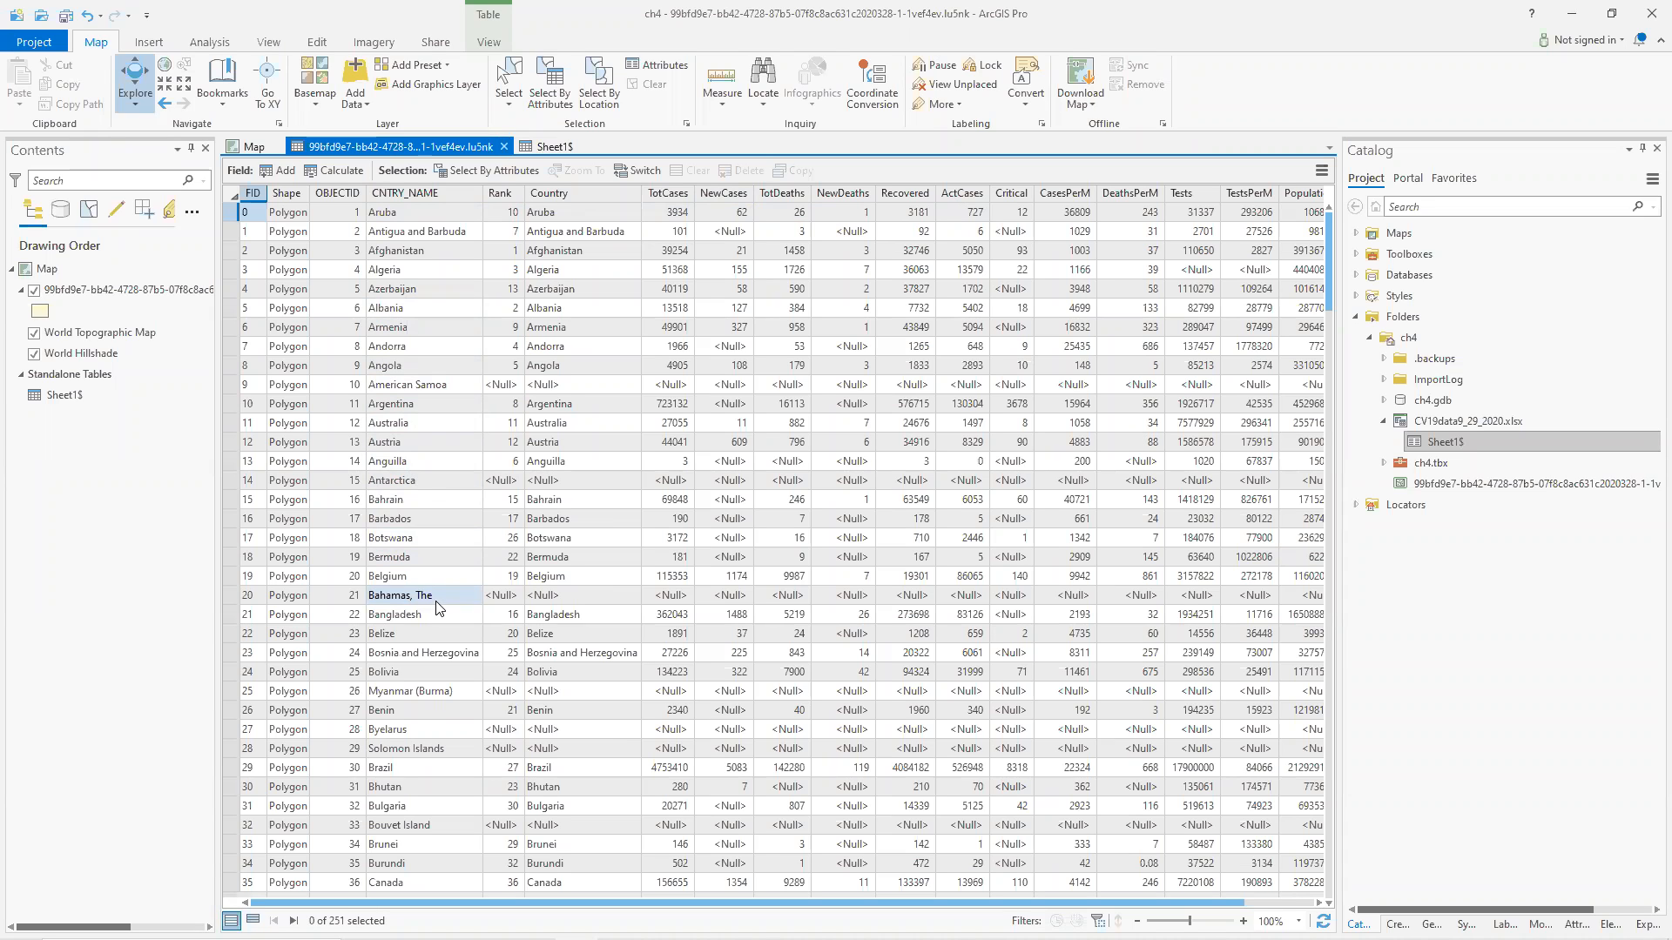
# Rename the 'Bahamas, The' country in the CNTRY_NAME field to 'Bahamas' and save the edits.
pyautogui.click(549, 147)
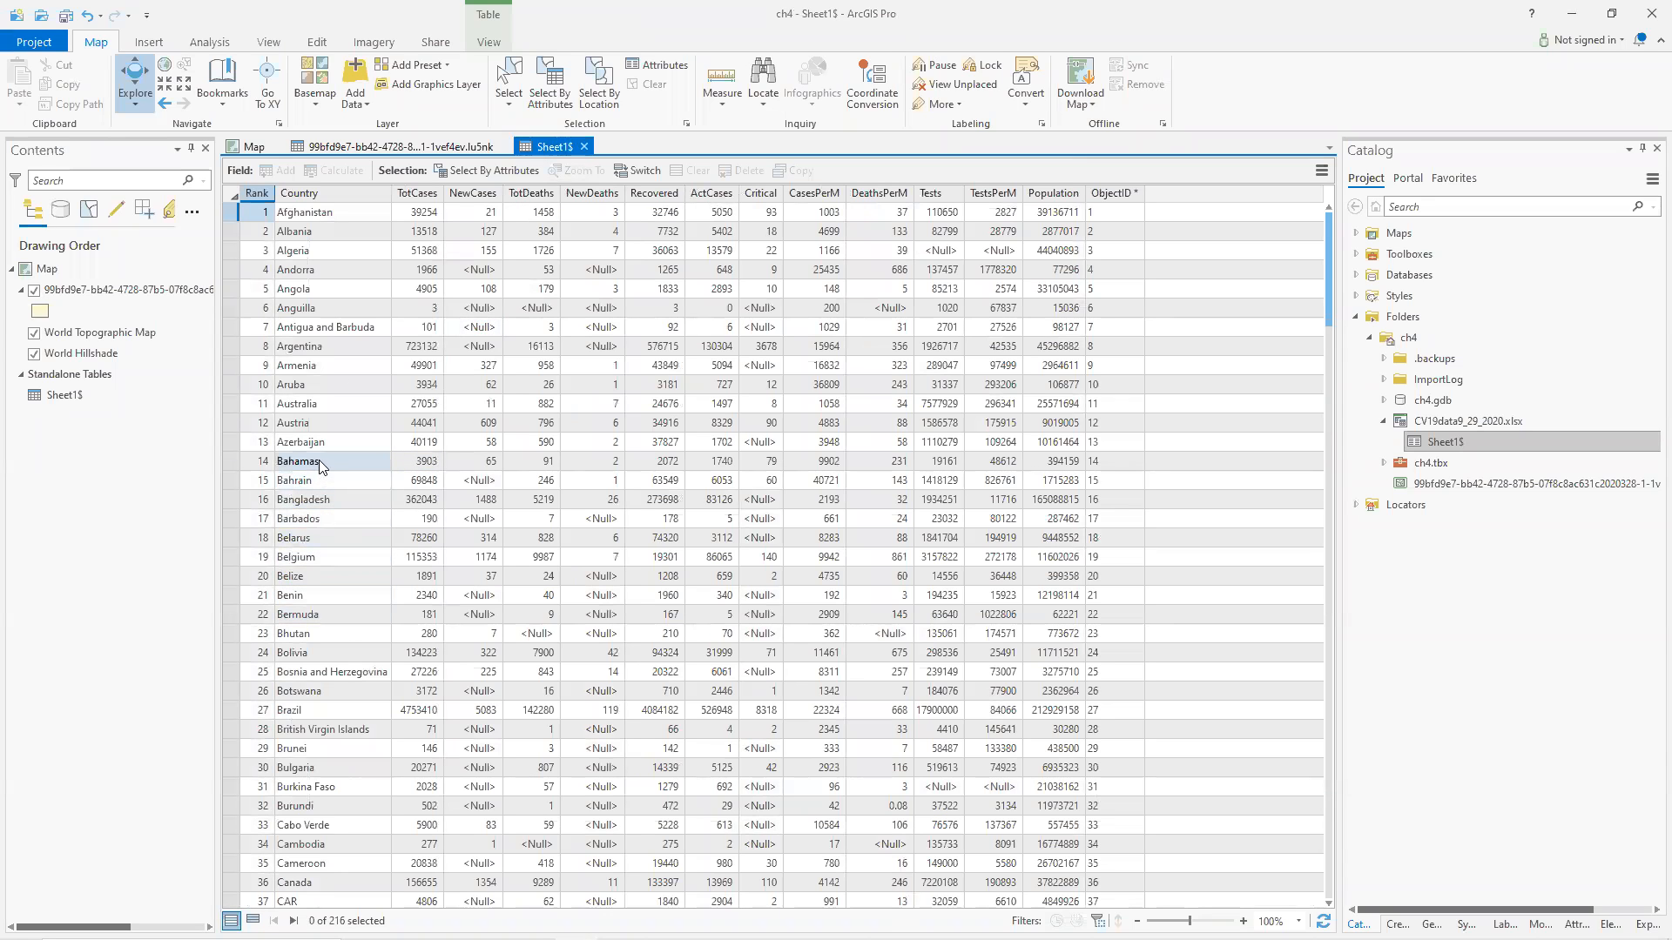
pyautogui.click(399, 146)
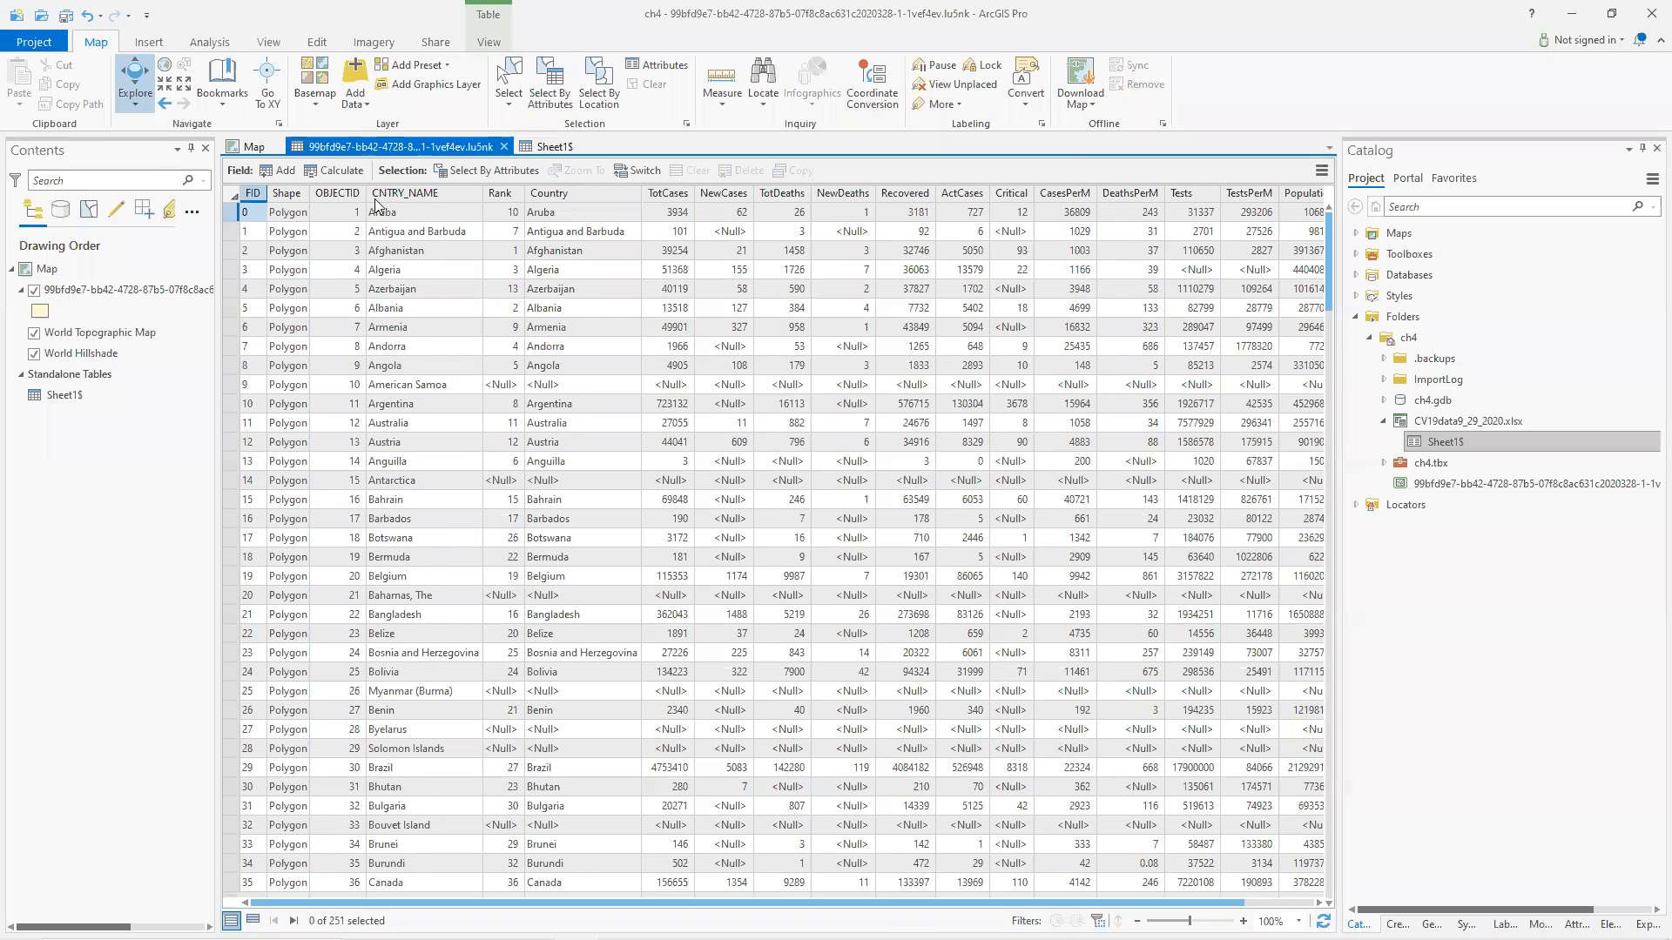
pyautogui.doubleClick(445, 597)
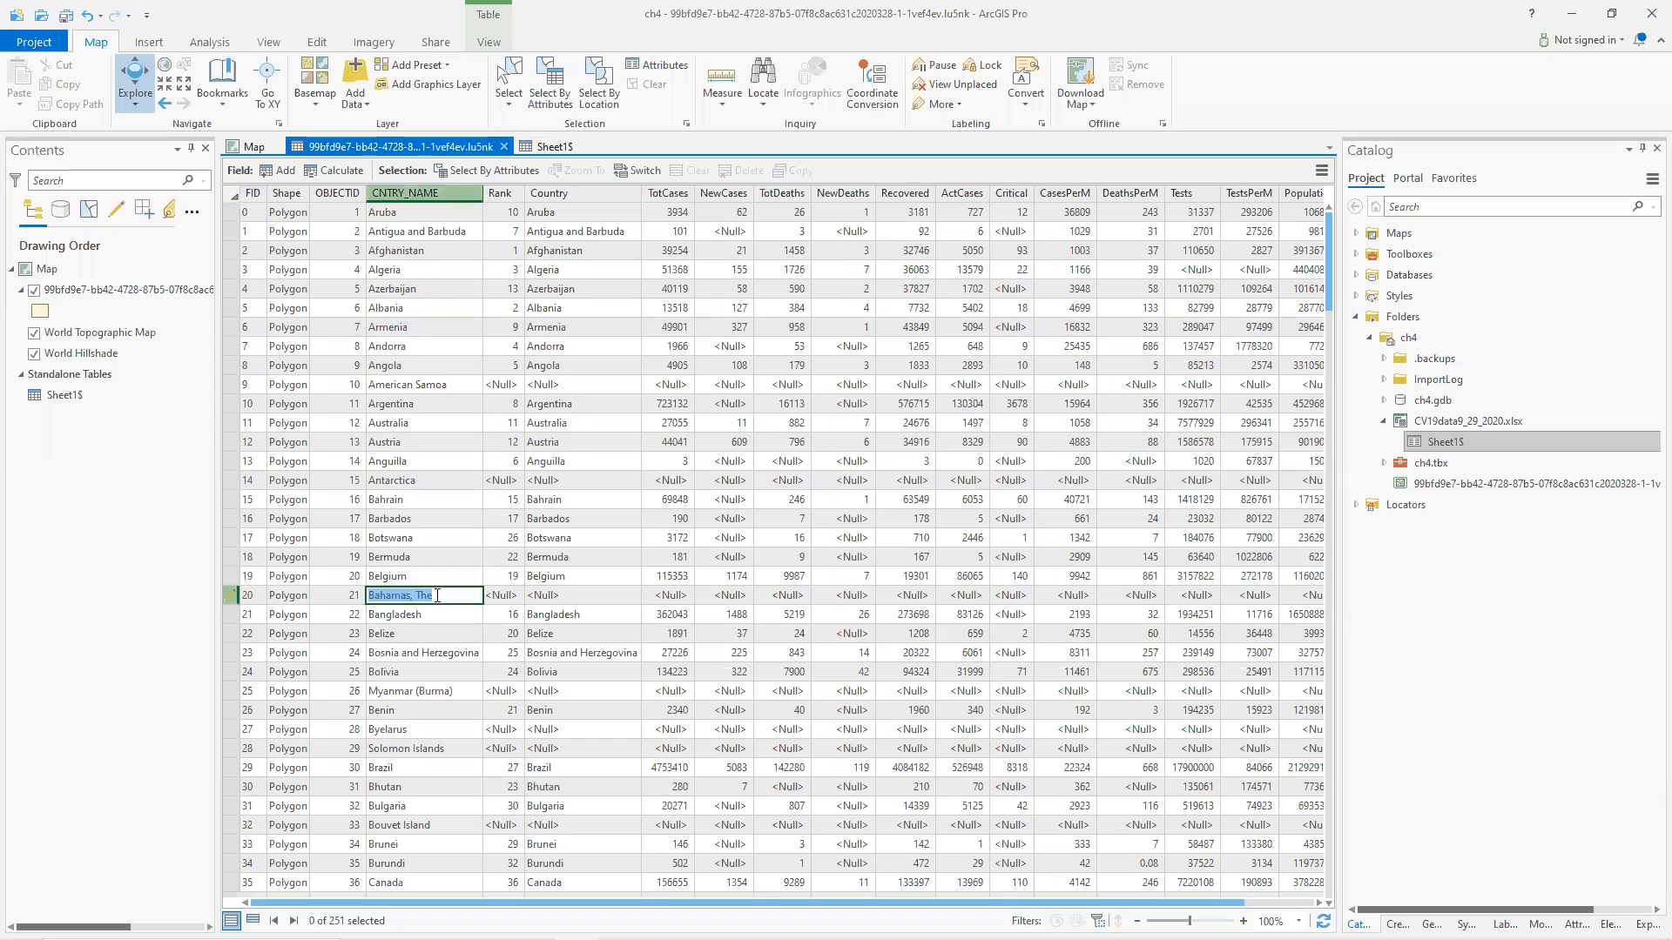
pyautogui.moveTo(445, 597); pyautogui.dragTo(411, 597)
pyautogui.press('BackSpace')
pyautogui.press('Return')
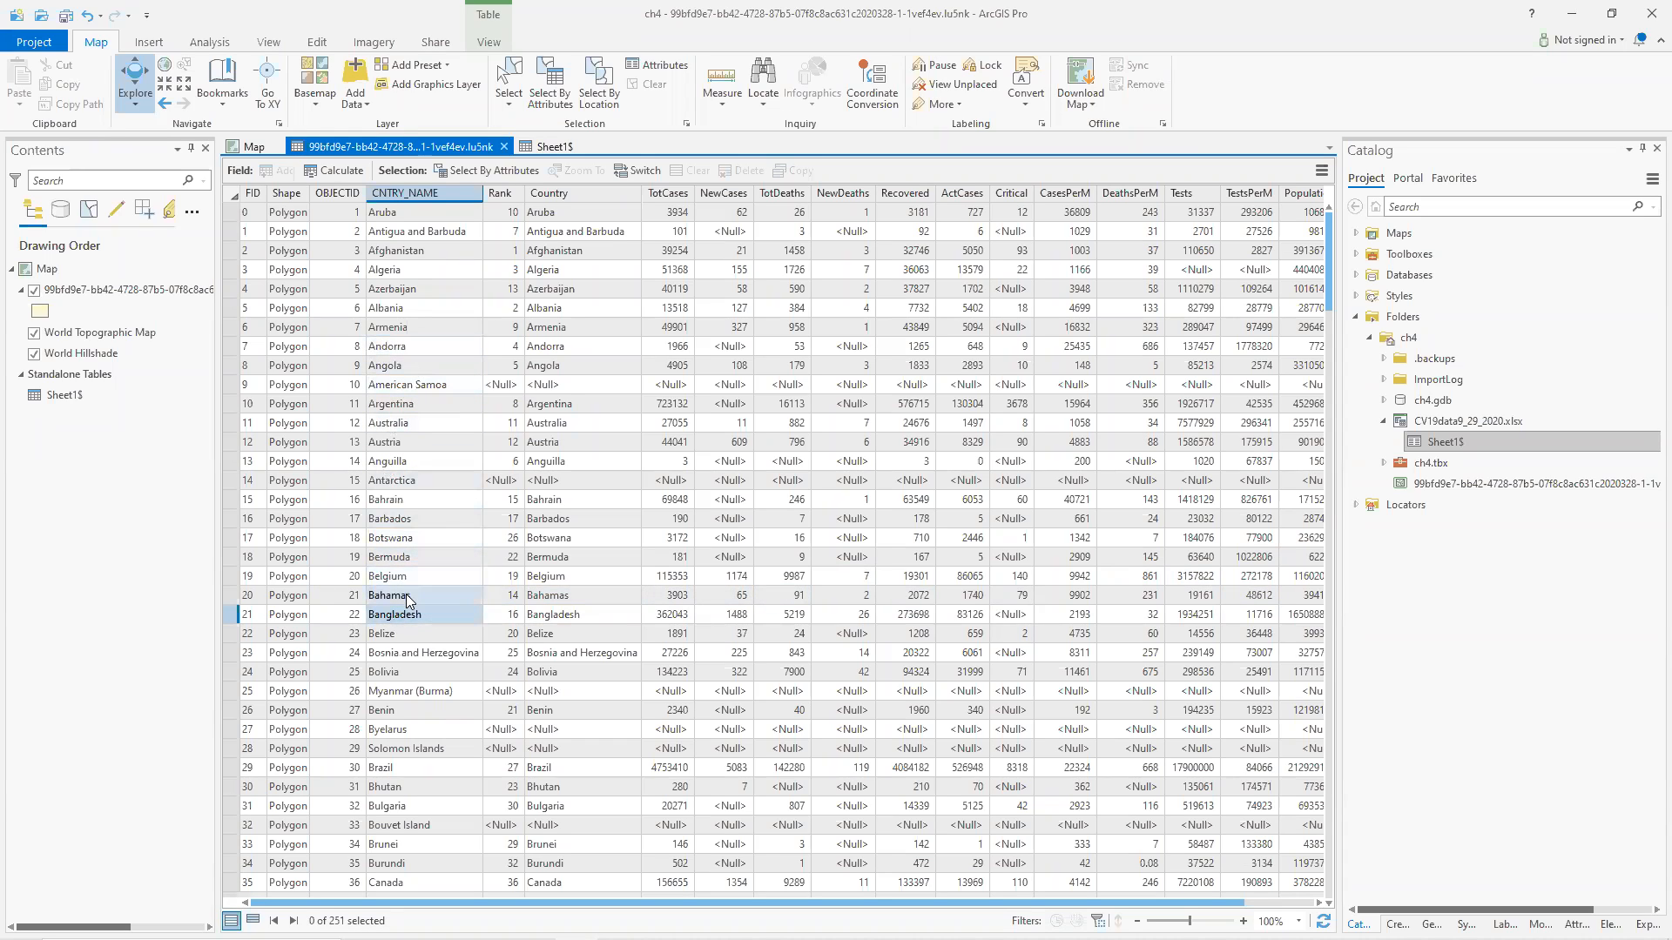
pyautogui.click(314, 39)
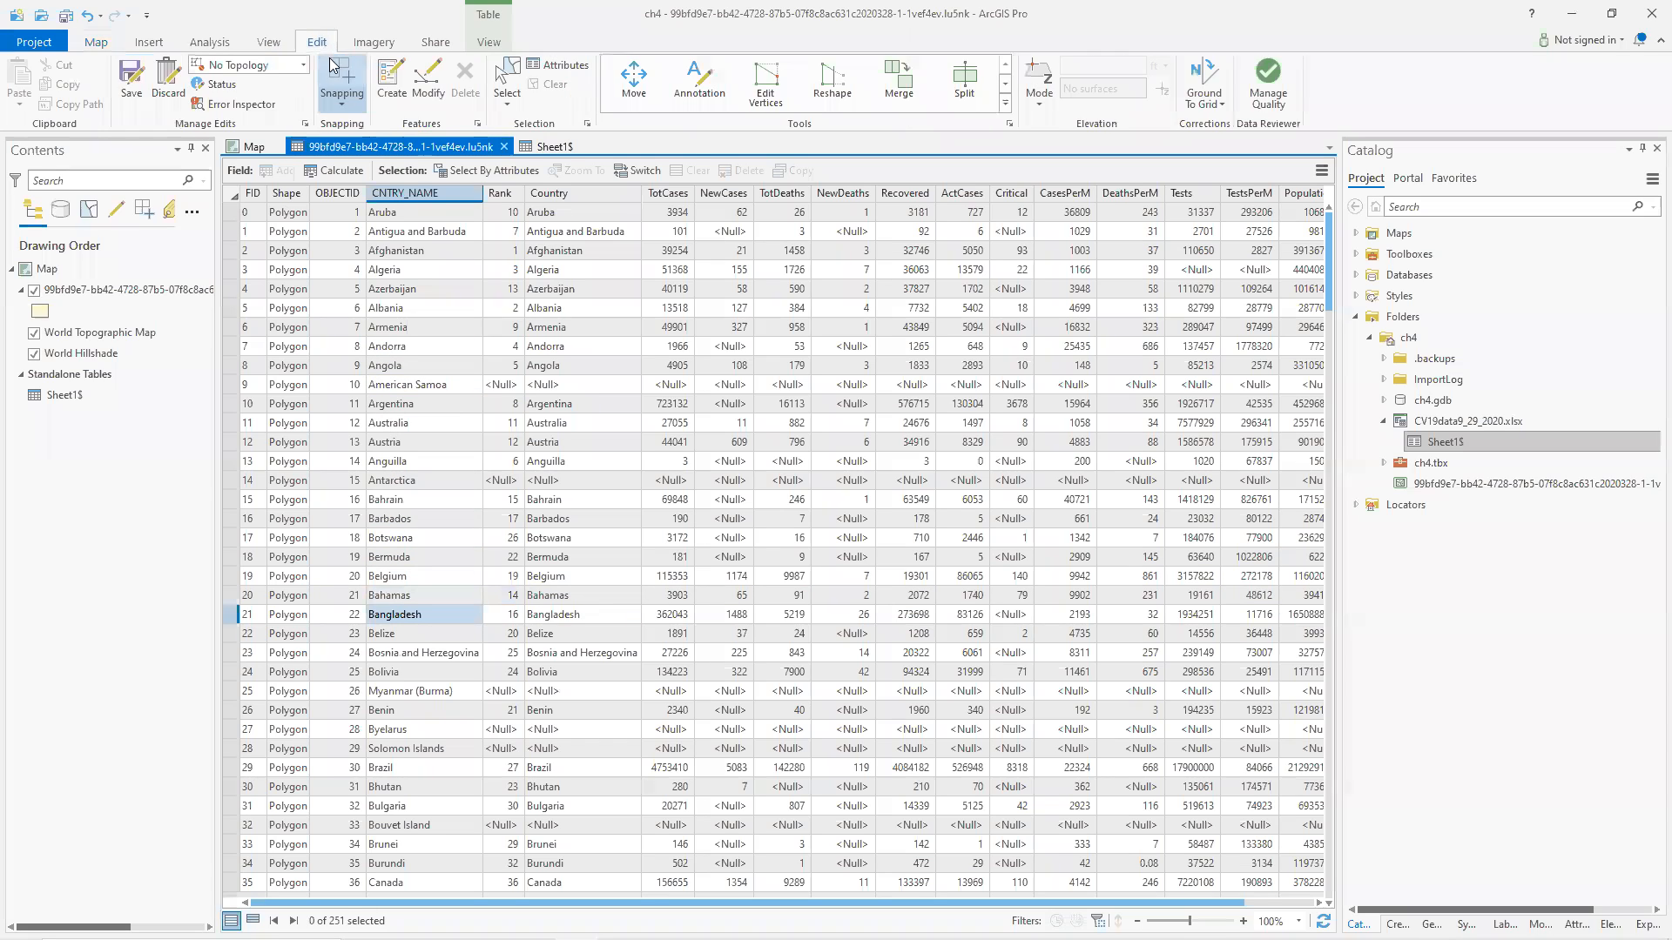
pyautogui.click(130, 81)
pyautogui.click(841, 494)
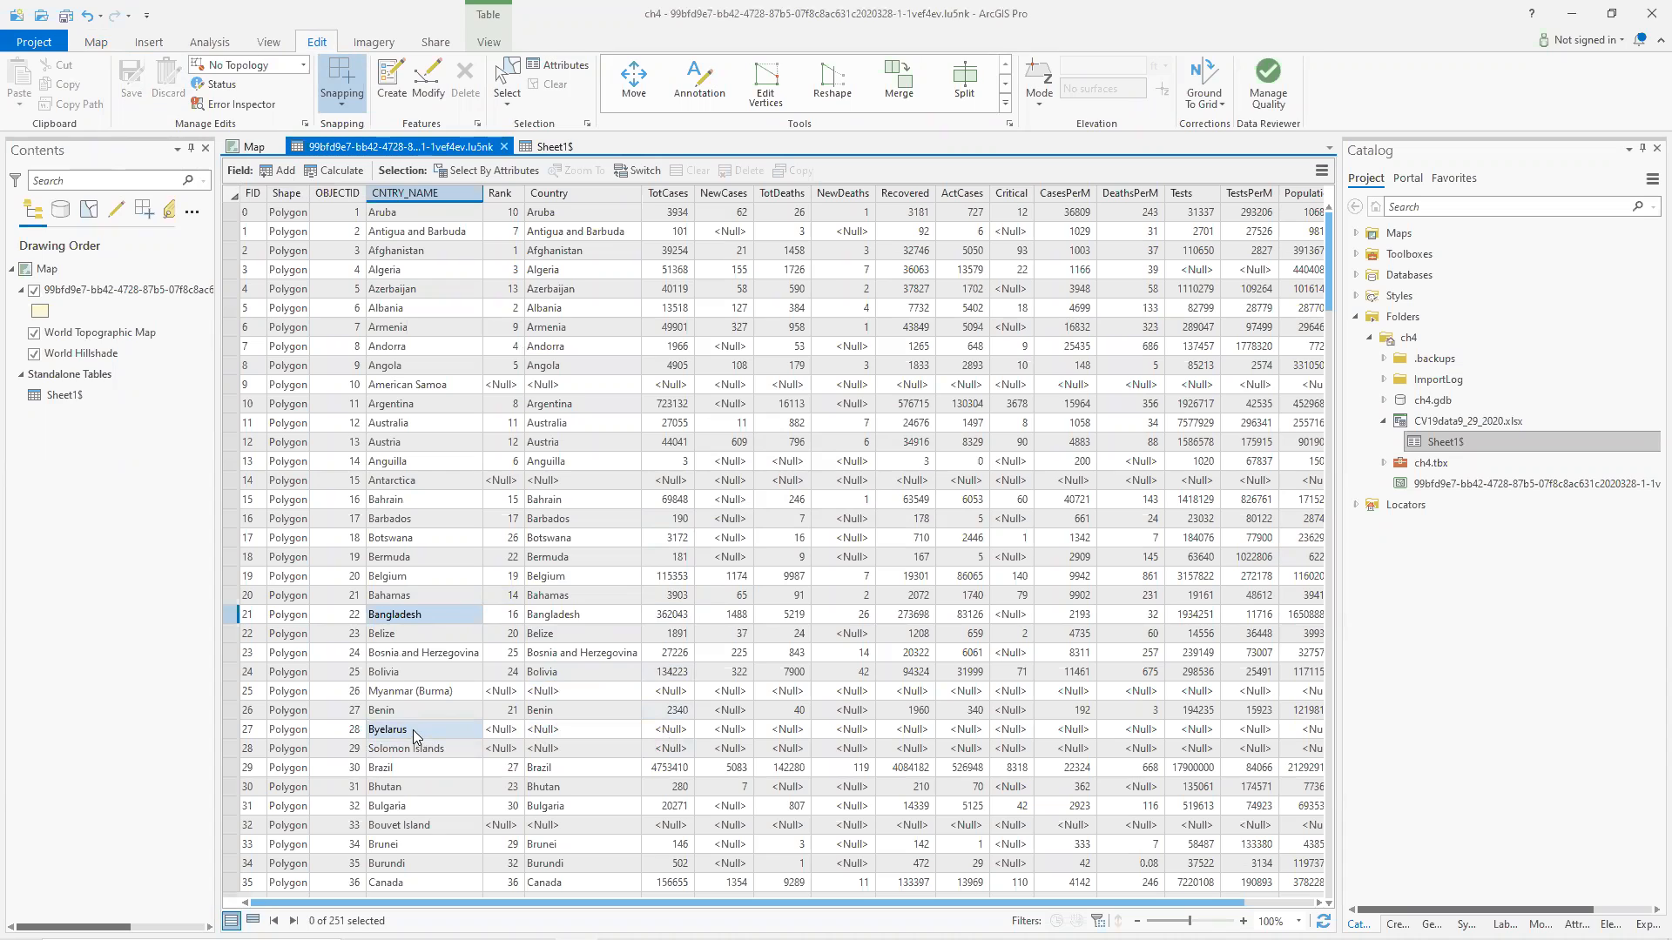
# Rename the 'Byelarus' country in the CNTRY_NAME field to 'Belarus'.
pyautogui.doubleClick(383, 731)
pyautogui.click(383, 728)
pyautogui.press('BackSpace')
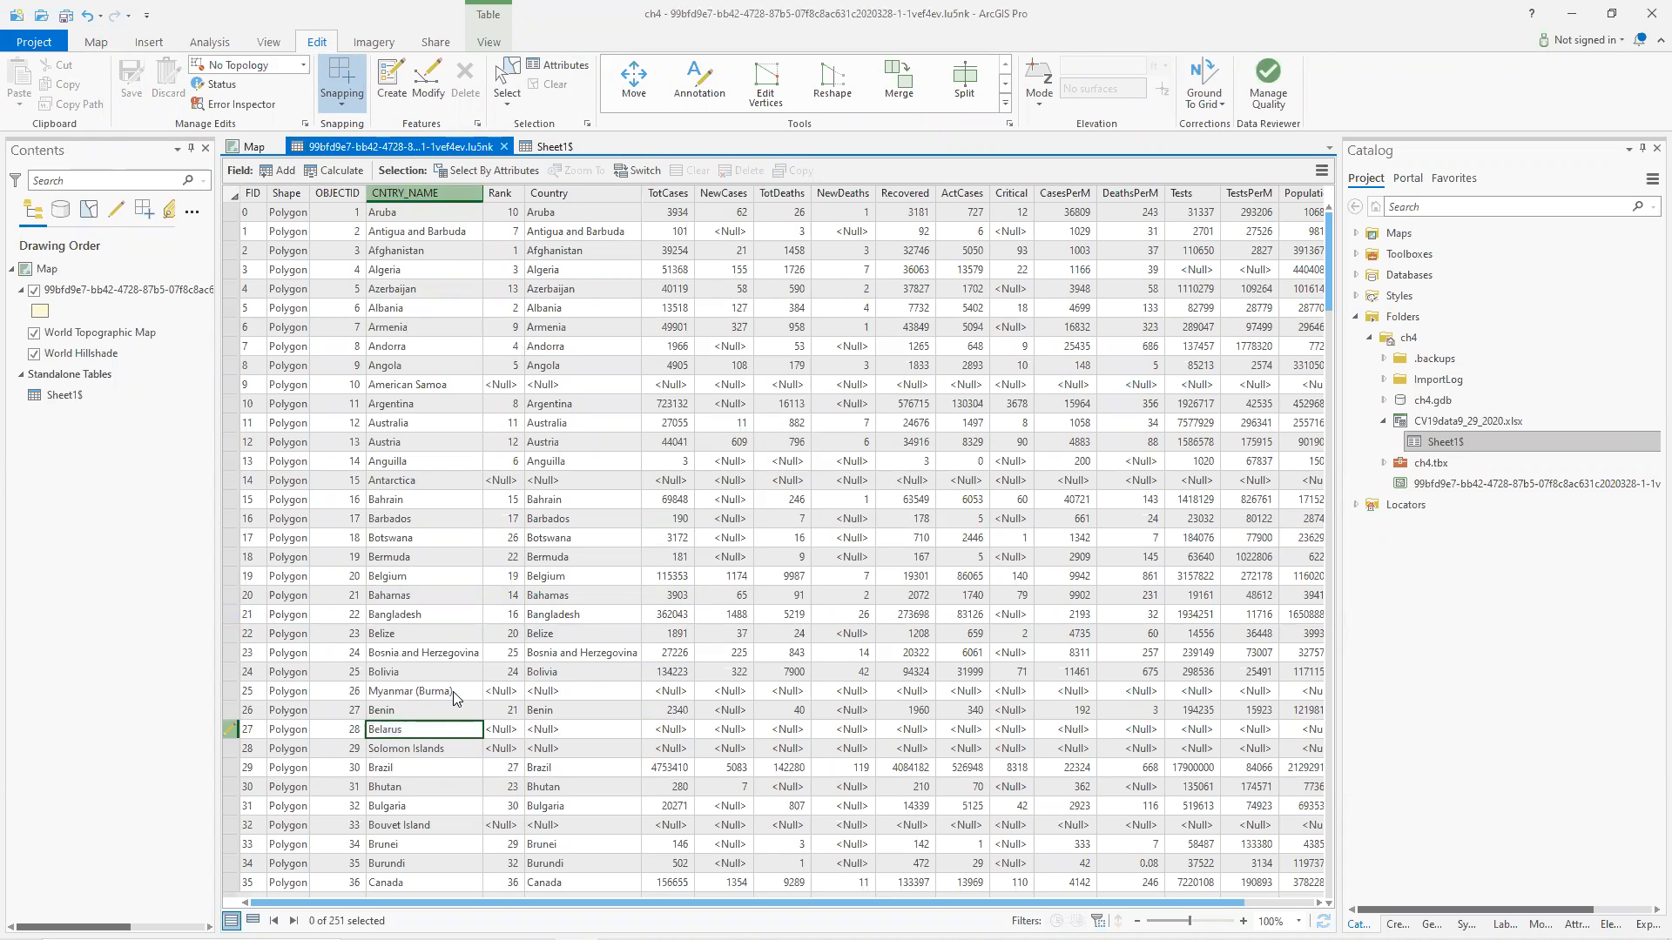
pyautogui.press('Return')
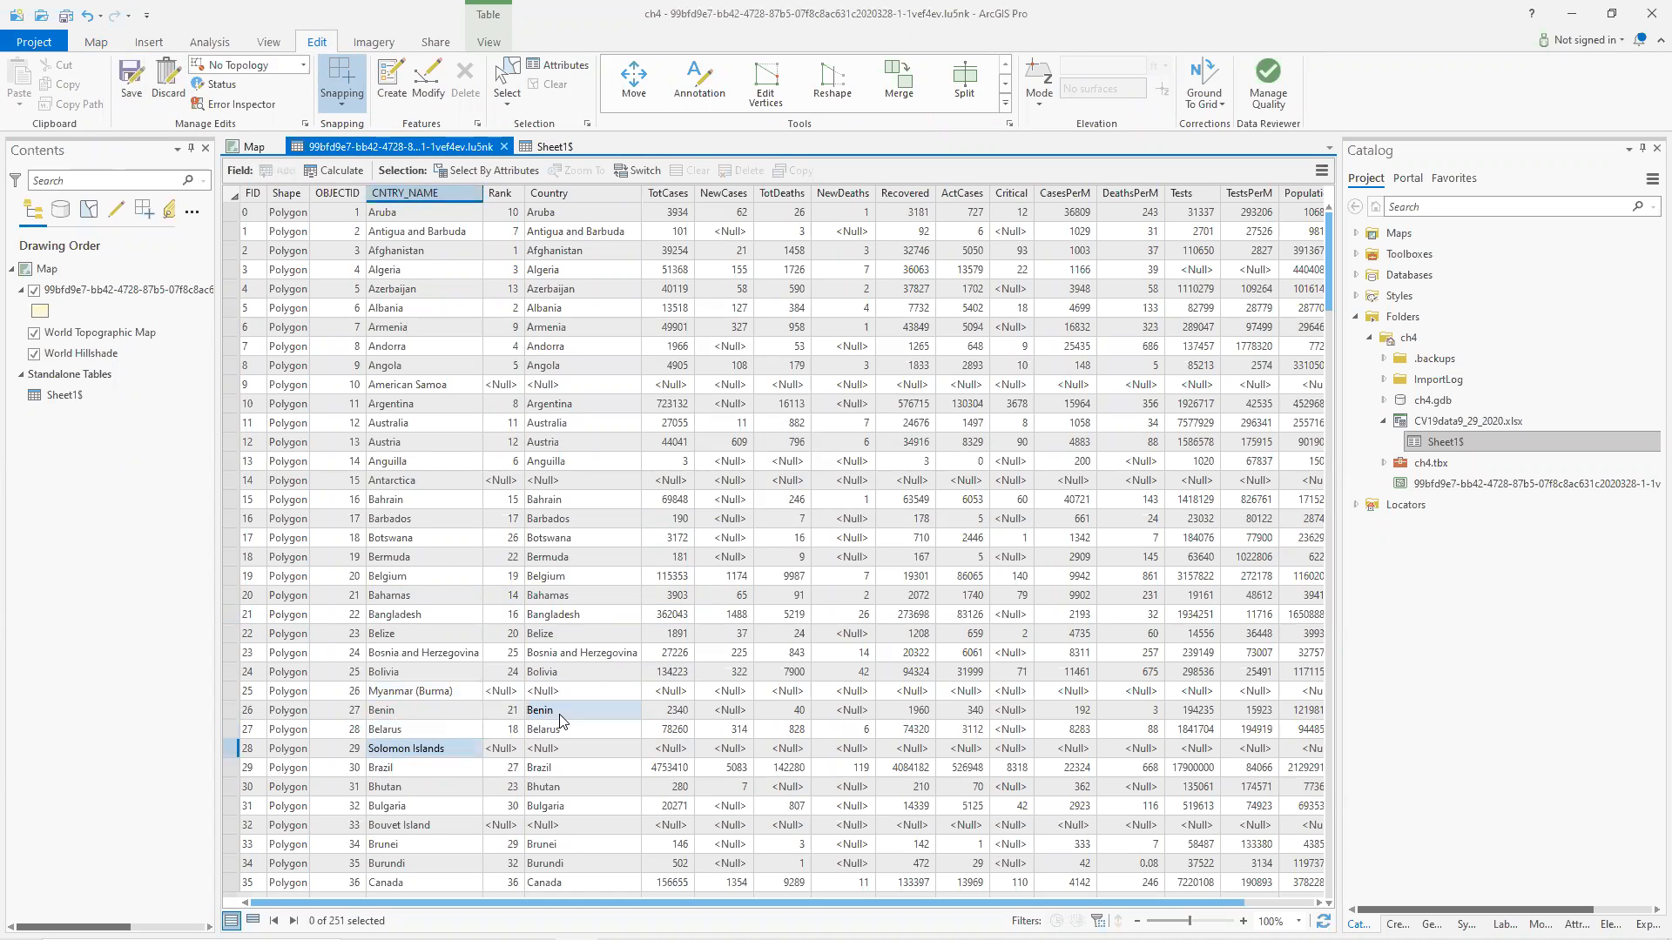
pyautogui.scroll(-5, 589, 618)
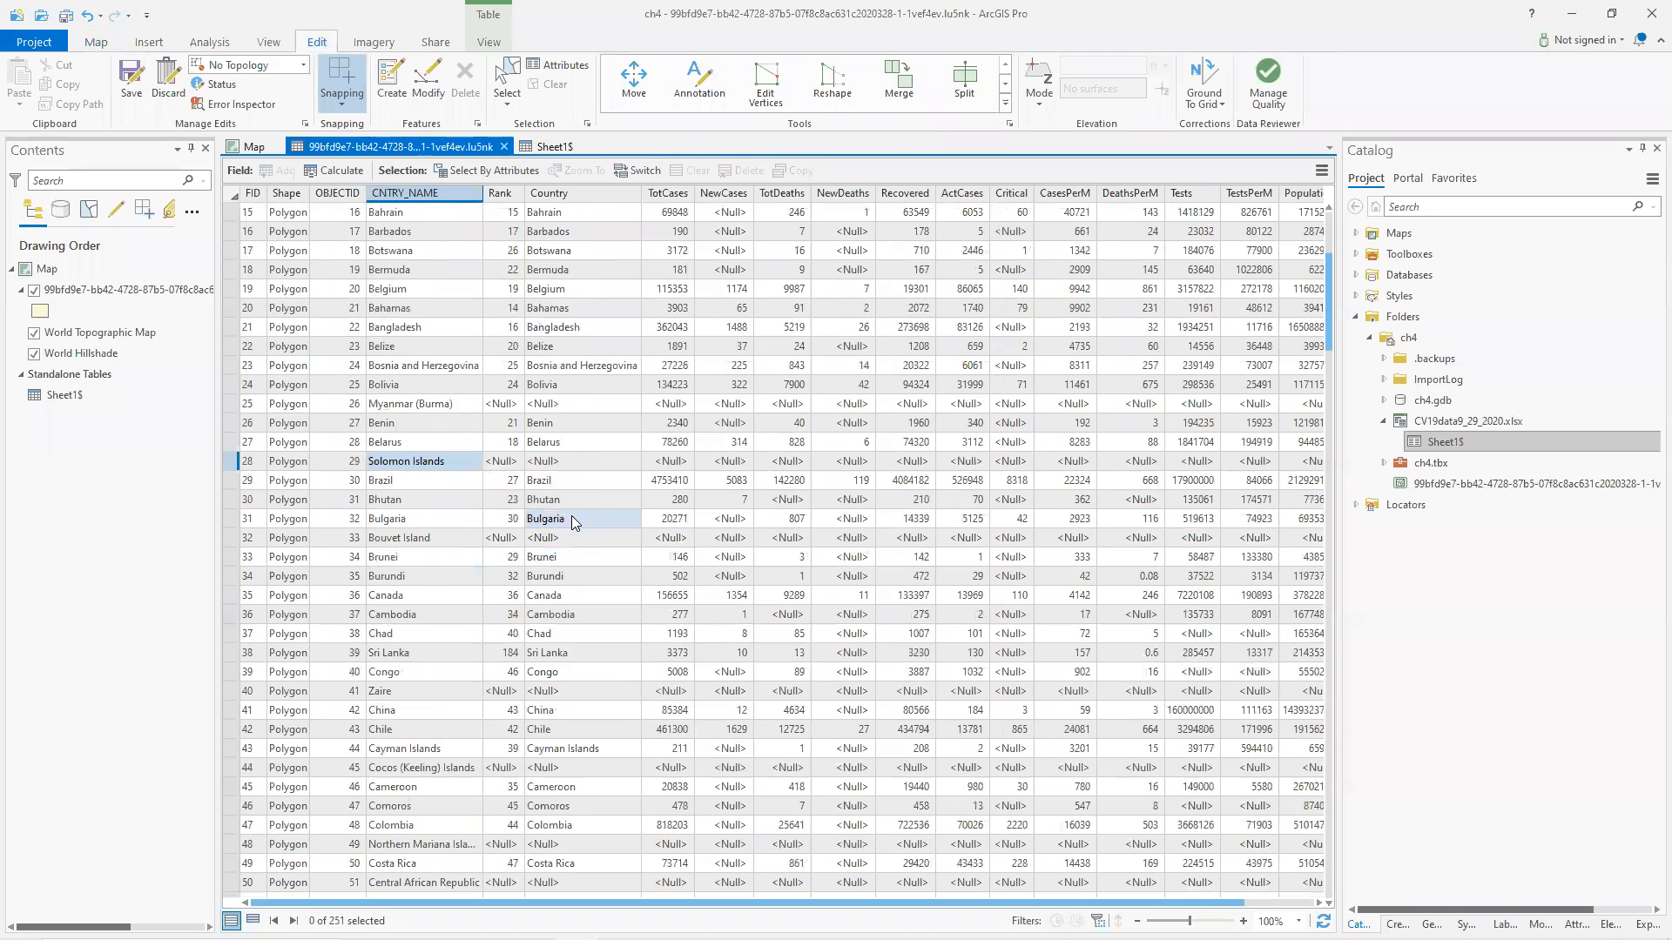
pyautogui.click(450, 467)
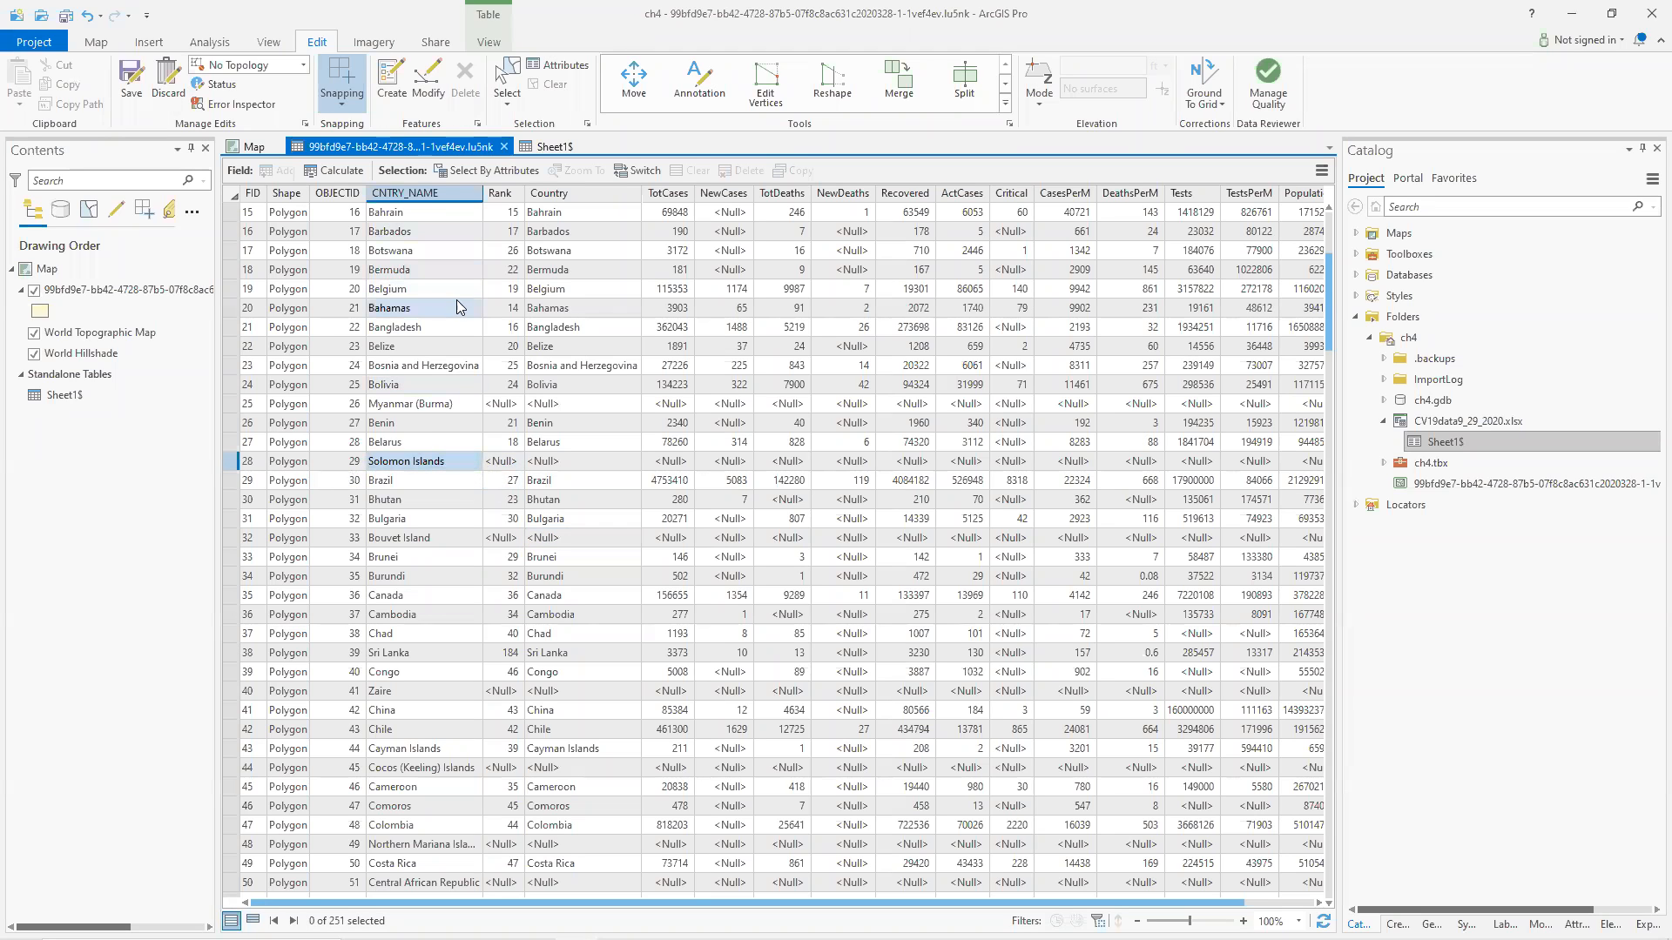
# Search the worldometers coronavirus page for 'Solom', then return to the countries attribute table.
pyautogui.hotkey('alt', 'Tab')
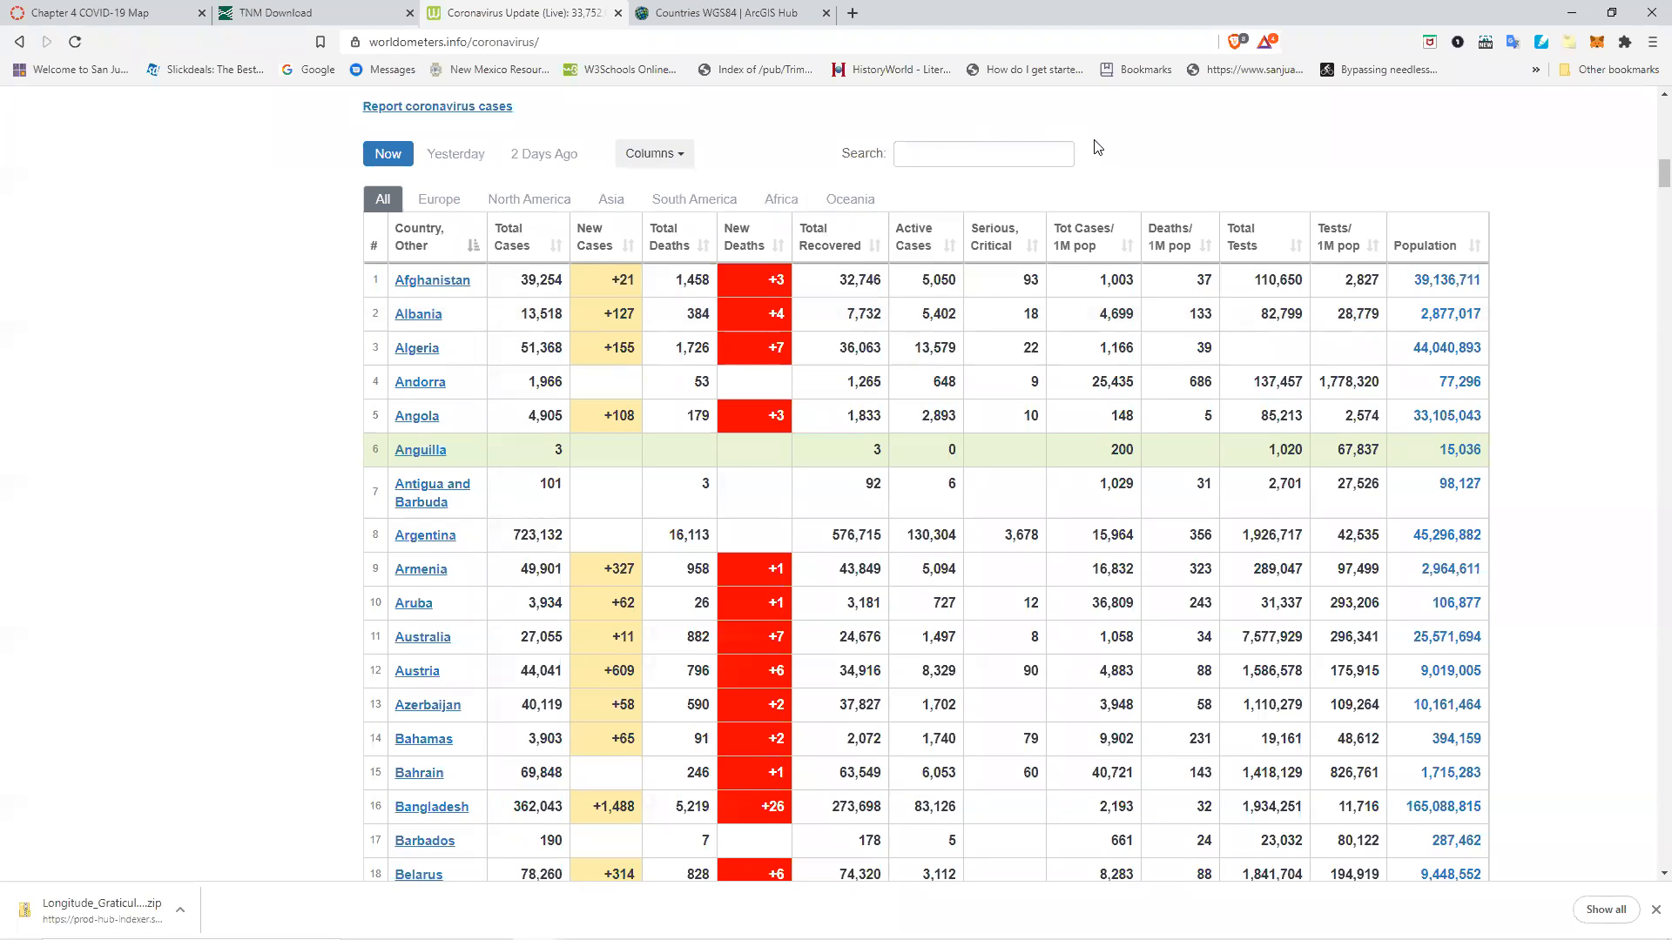
pyautogui.hotkey('ctrl', 'f')
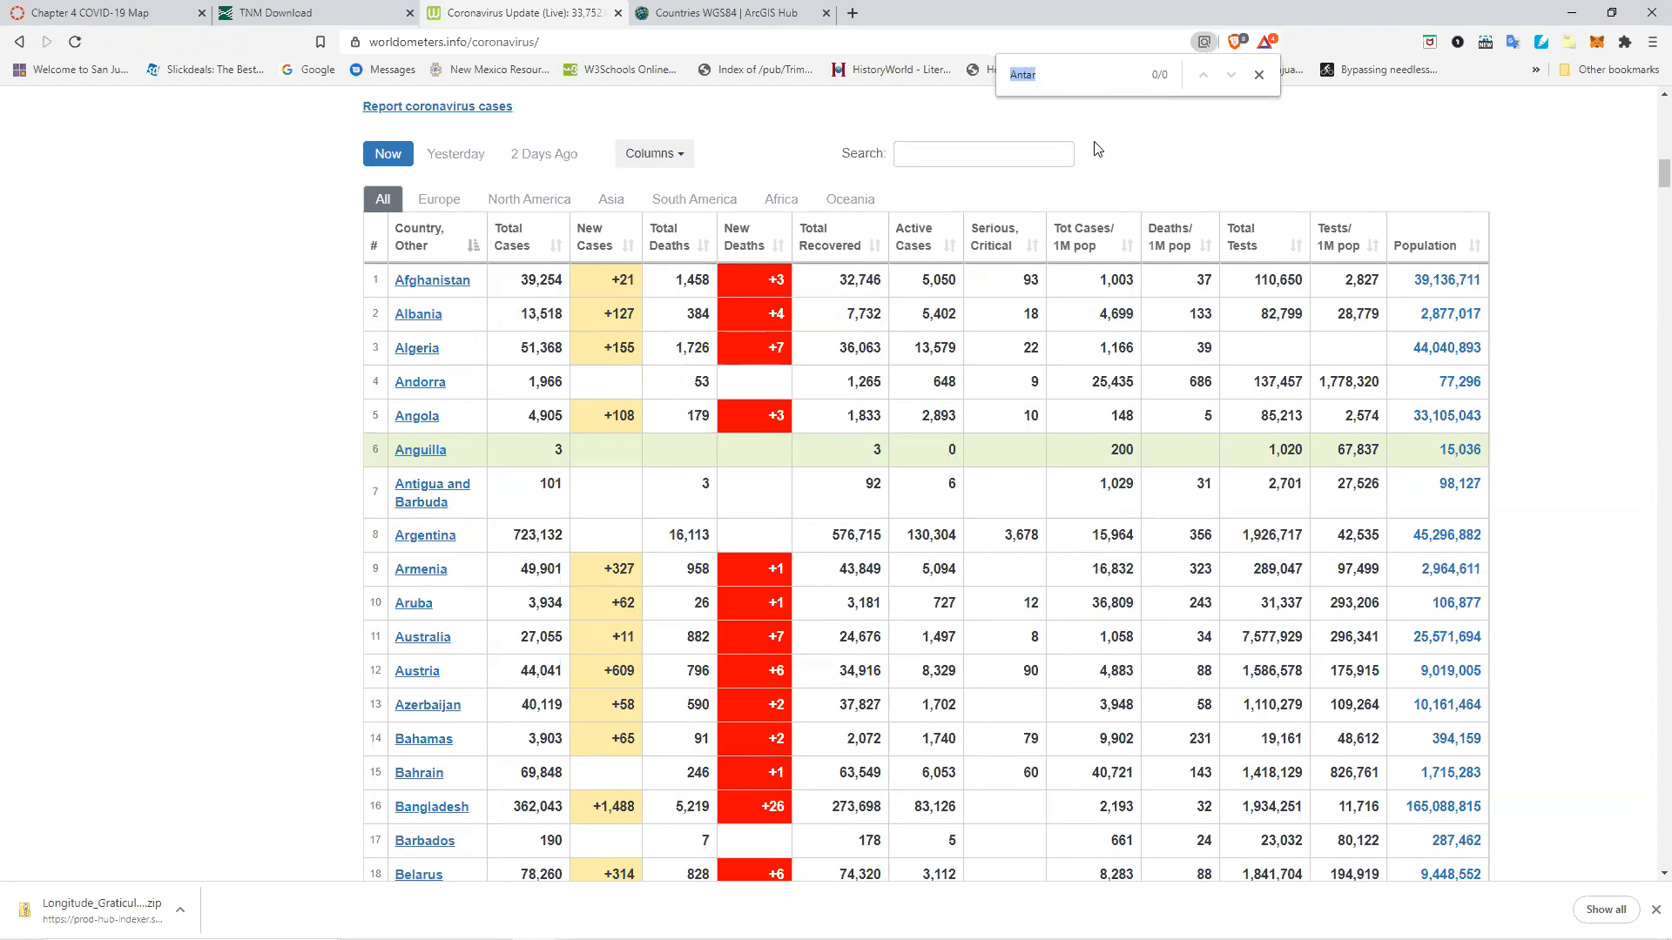
pyautogui.write('Solom')
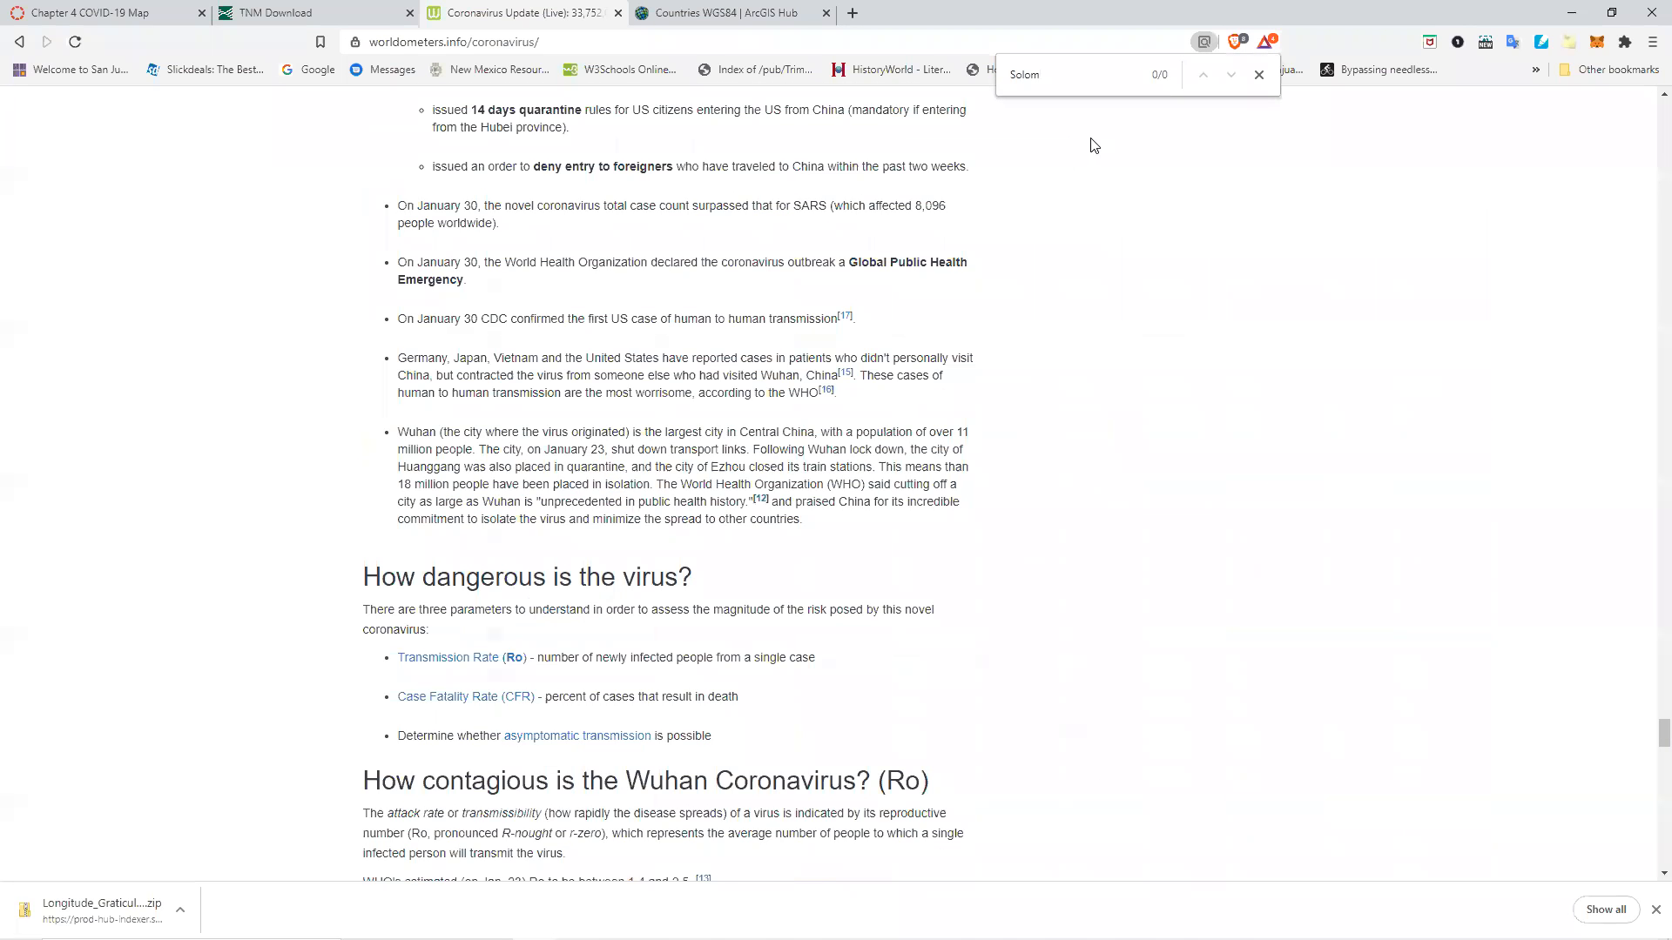
pyautogui.hotkey('alt', 'Tab')
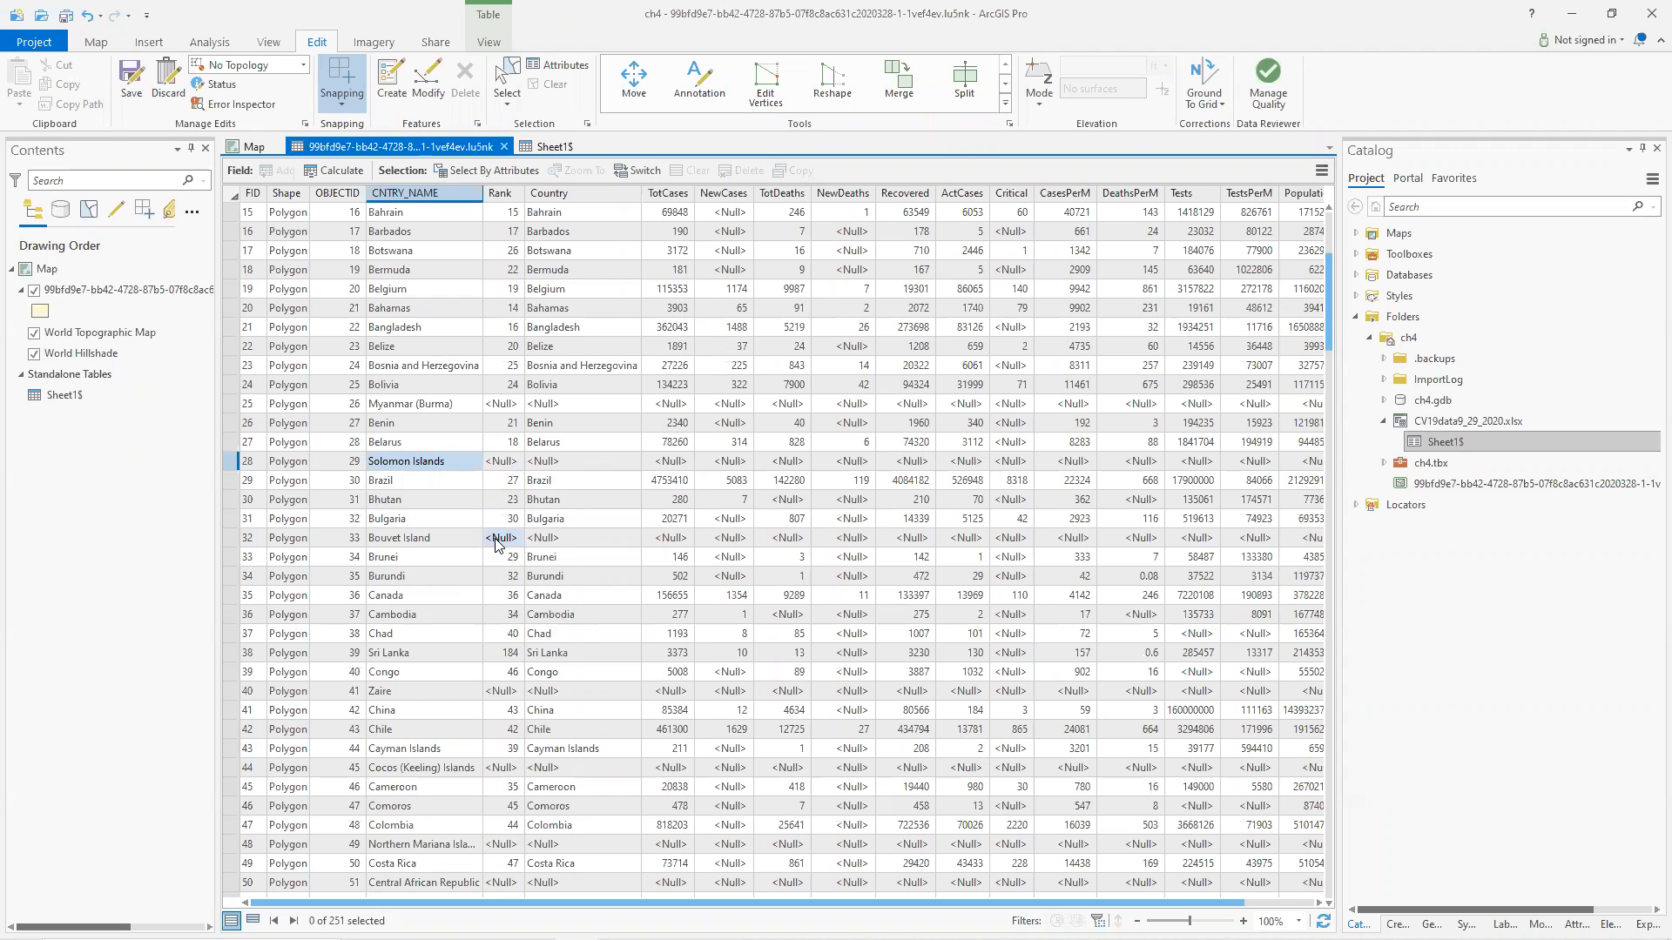
# Search the worldometers page for 'Bouvet', then return and scroll down the countries attribute table.
pyautogui.hotkey('alt', 'Tab')
pyautogui.moveTo(1078, 79); pyautogui.dragTo(964, 76)
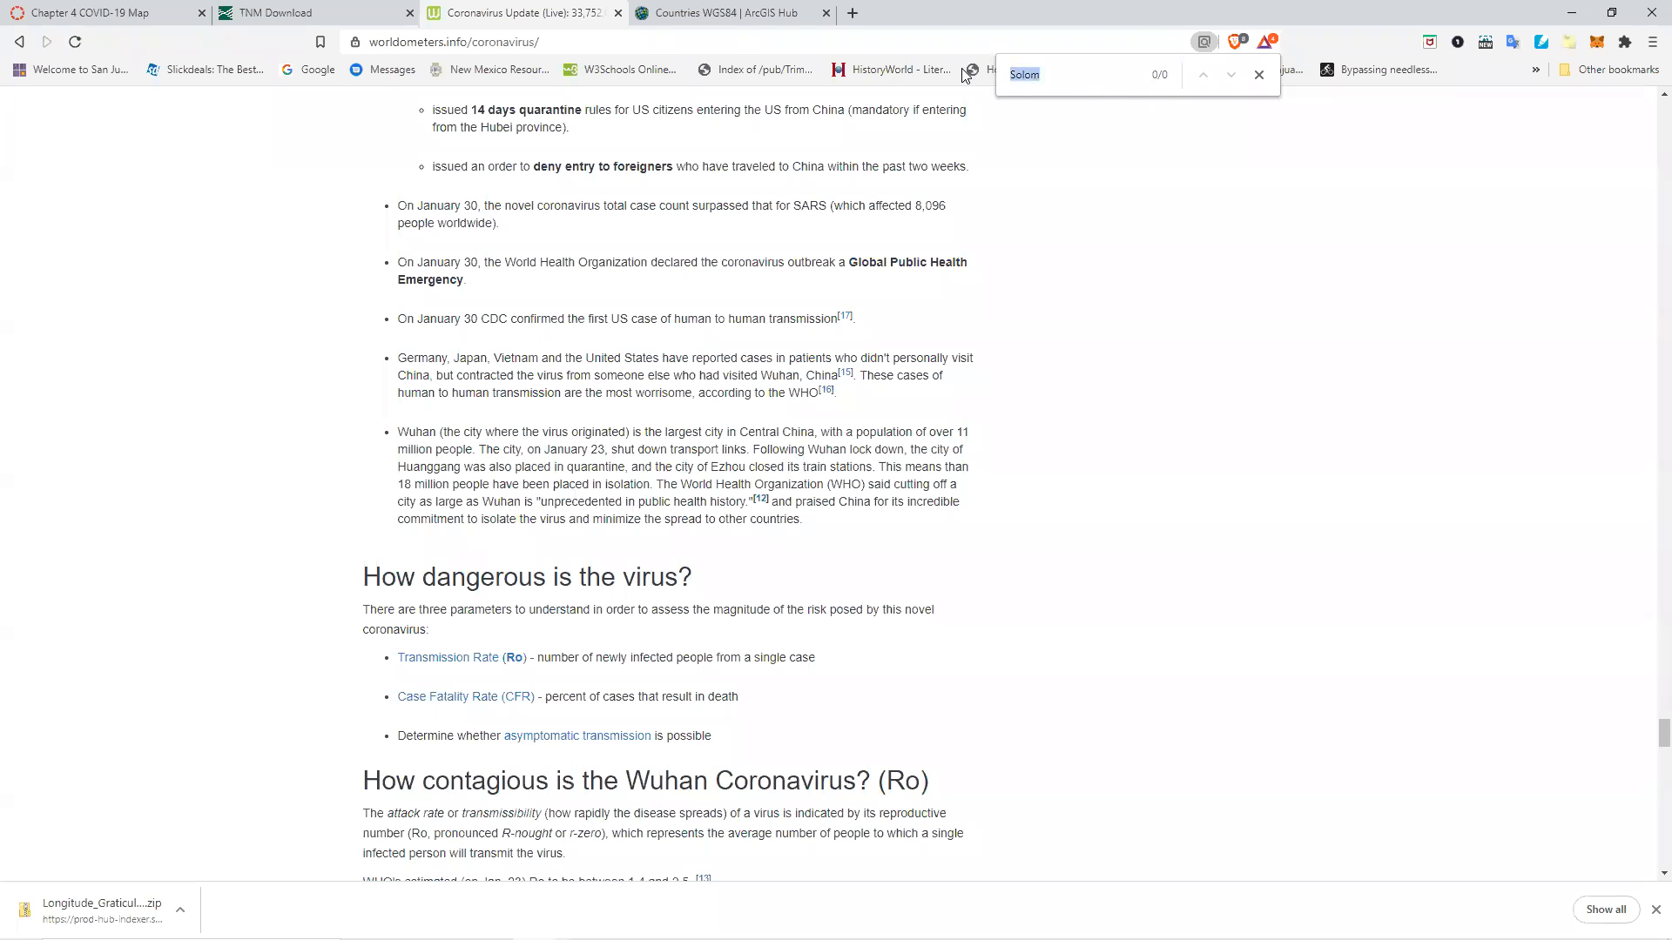
pyautogui.write('Bouvet')
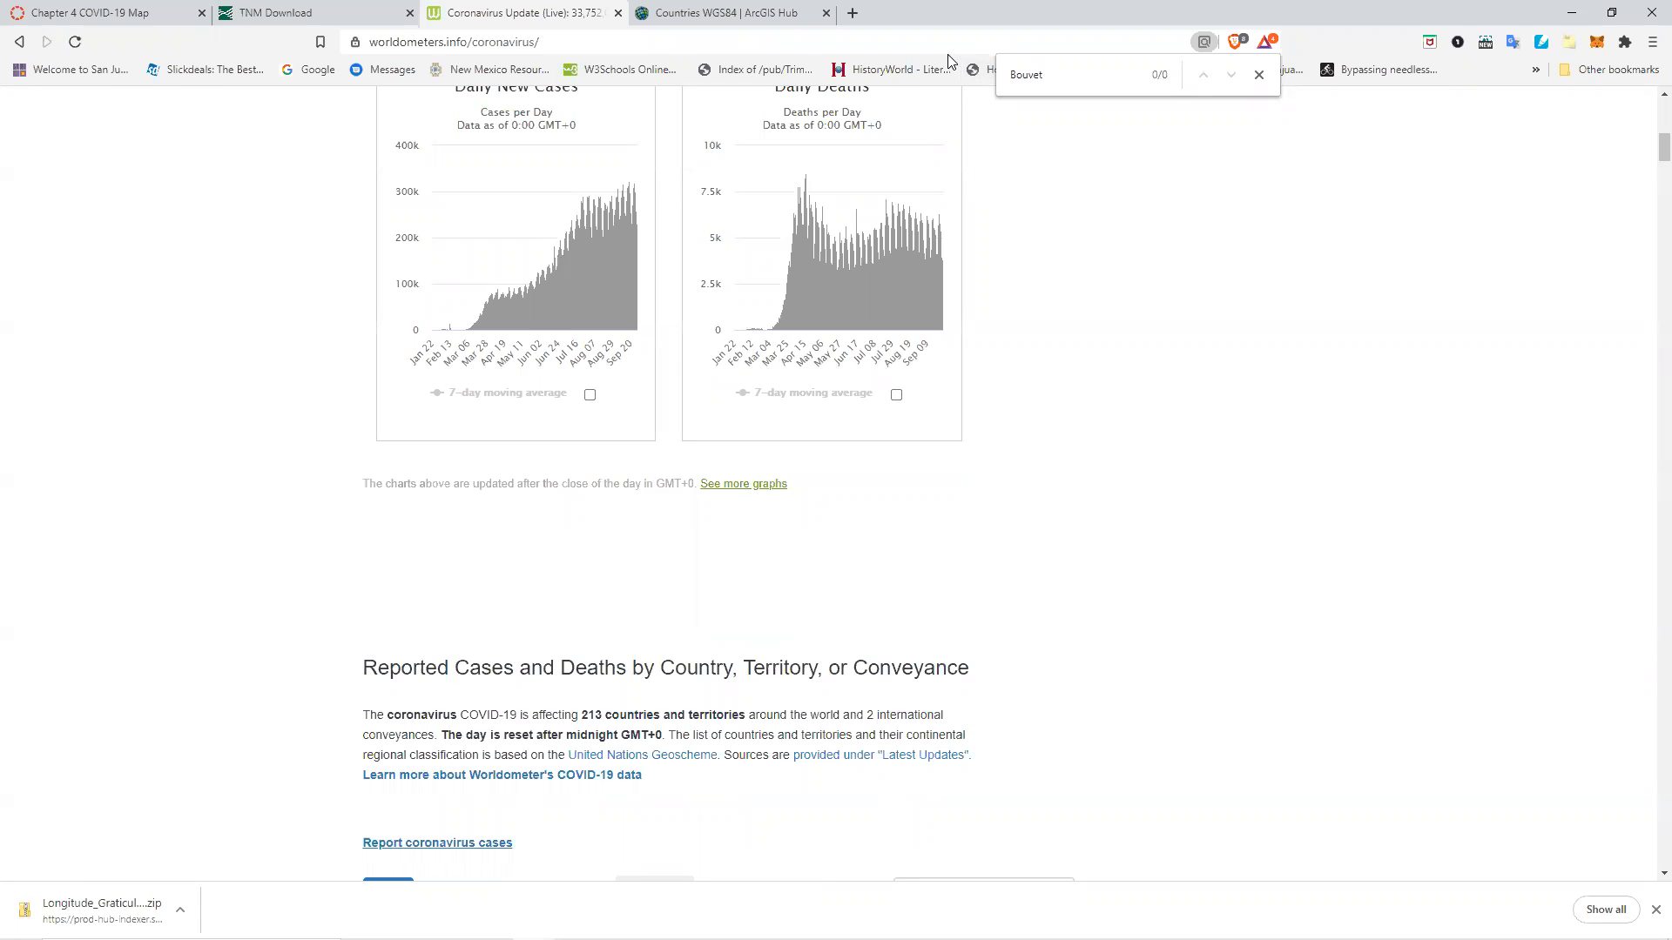
pyautogui.hotkey('alt', 'Tab')
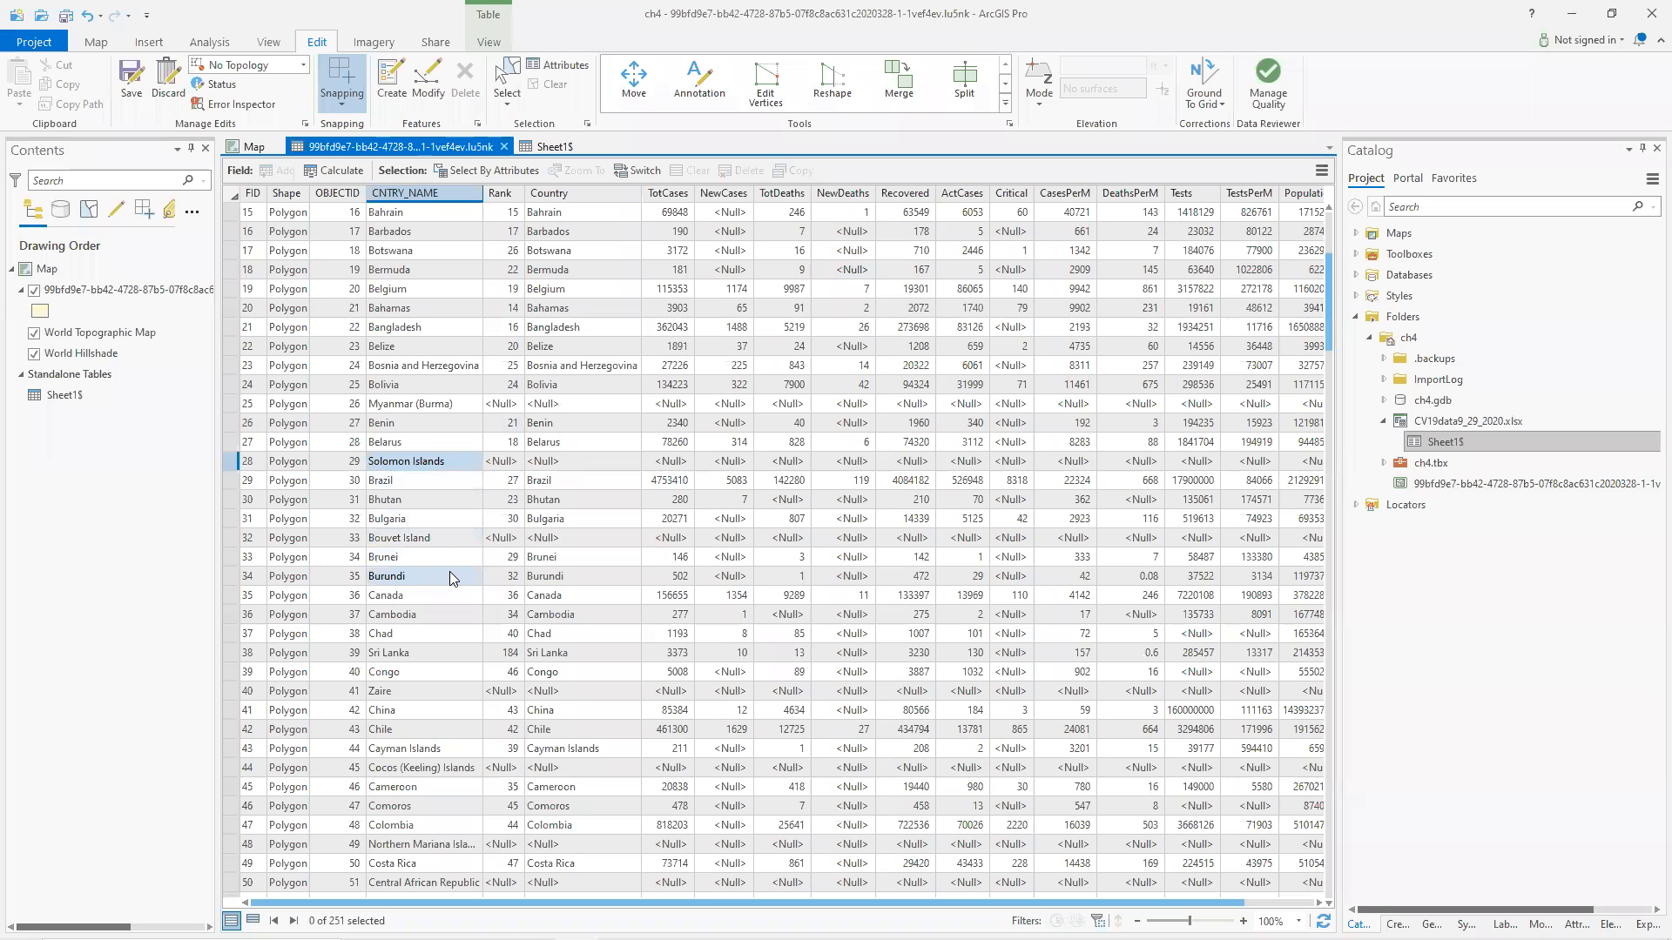
pyautogui.scroll(-2, 486, 538)
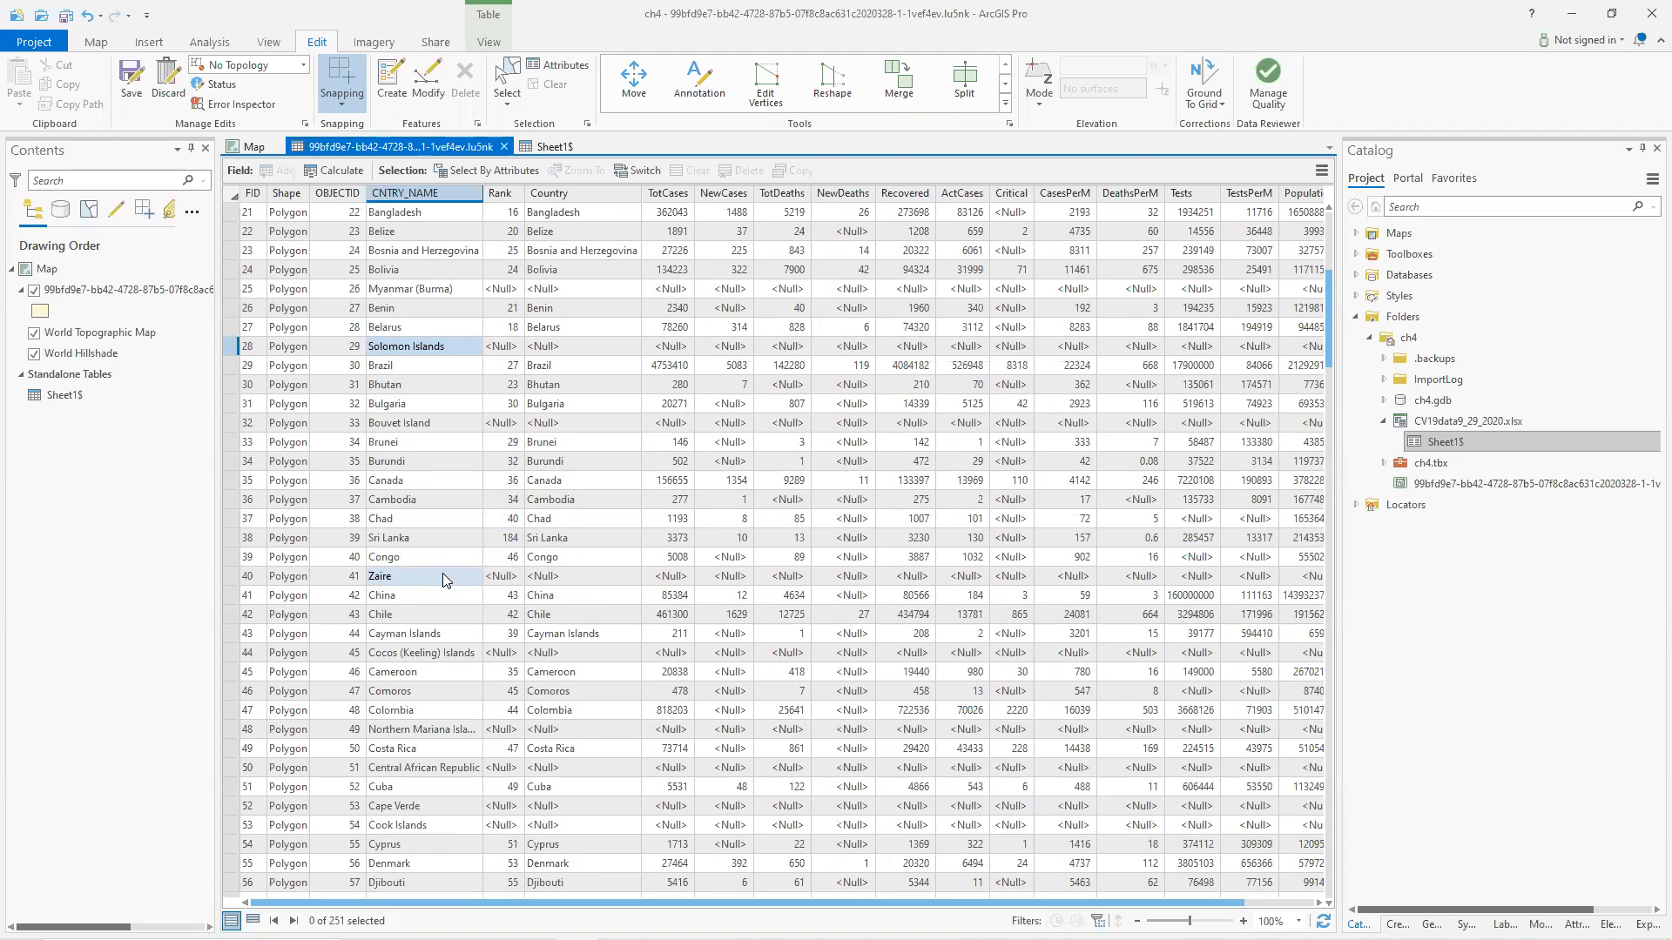
# Search the worldometers coronavirus page for 'Zaire'.
pyautogui.hotkey('alt', 'Tab')
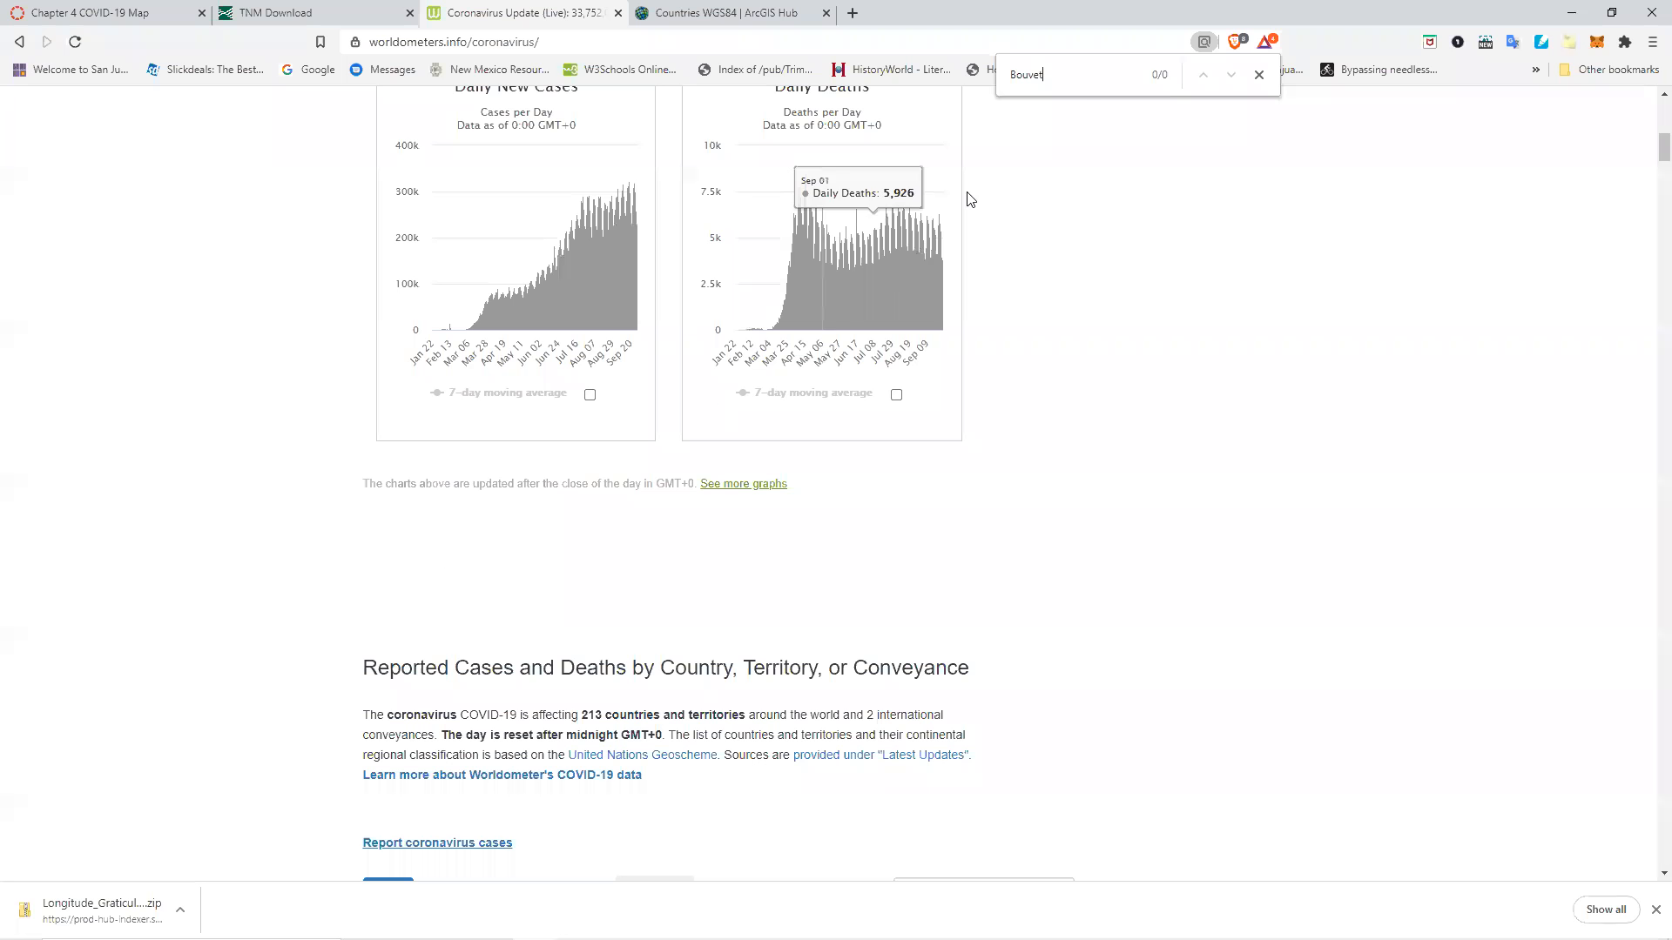
pyautogui.moveTo(1080, 78); pyautogui.dragTo(953, 78)
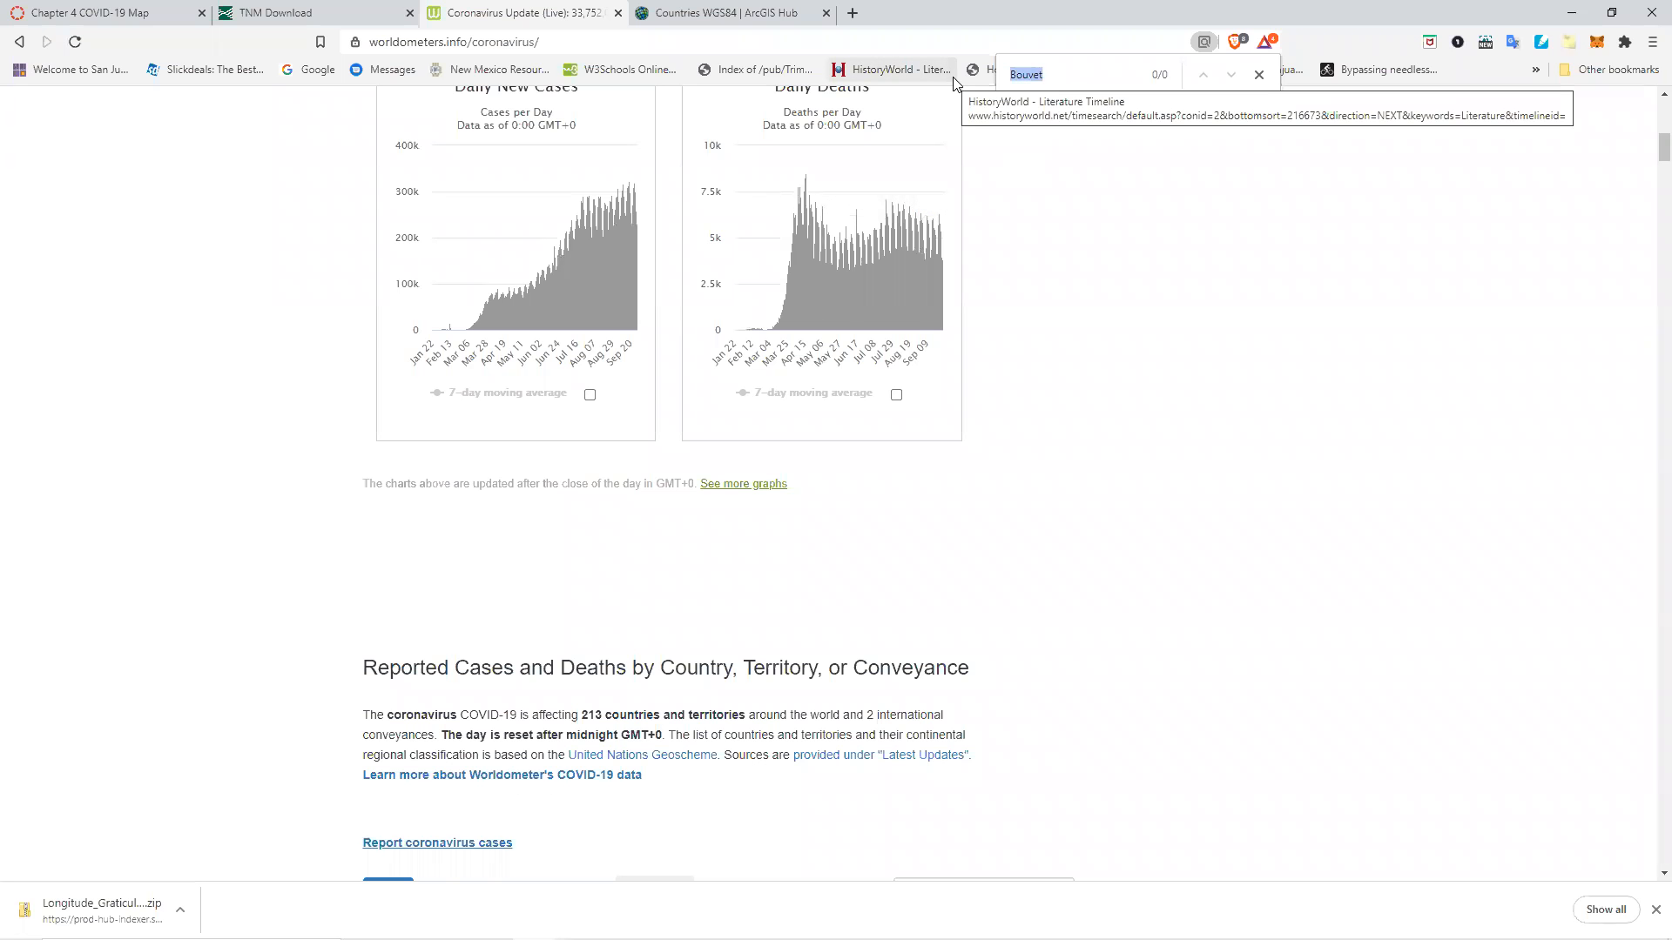
pyautogui.write('Zaire')
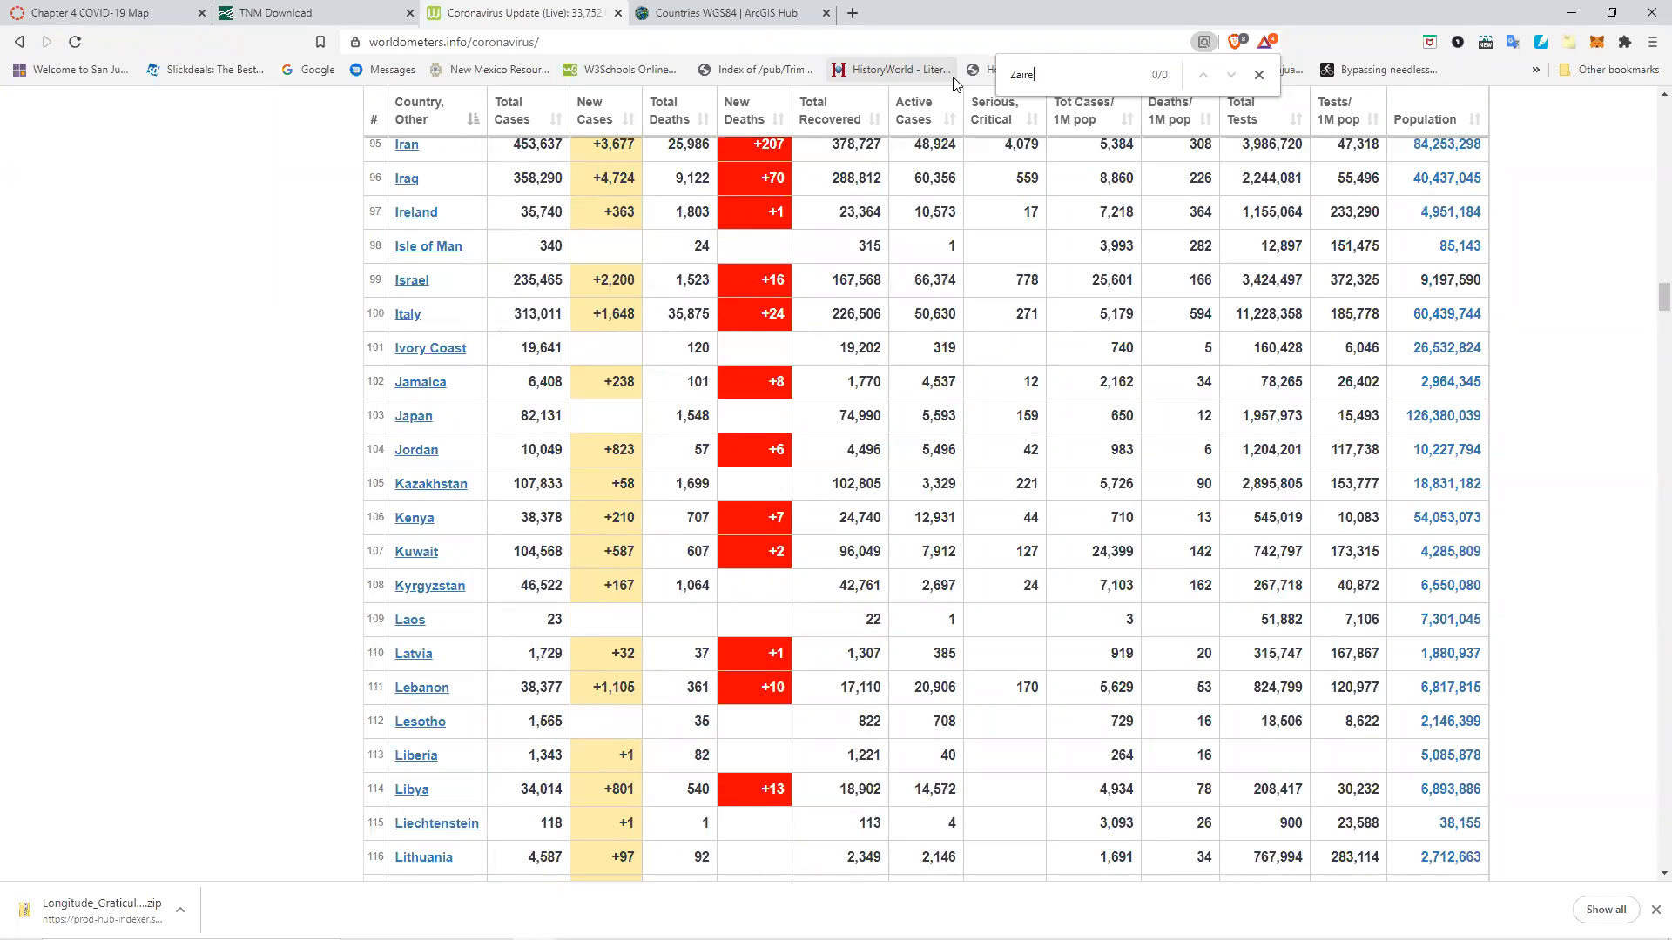
# Search Google for zaire, then return to the GIS project.
pyautogui.click(767, 13)
pyautogui.click(737, 38)
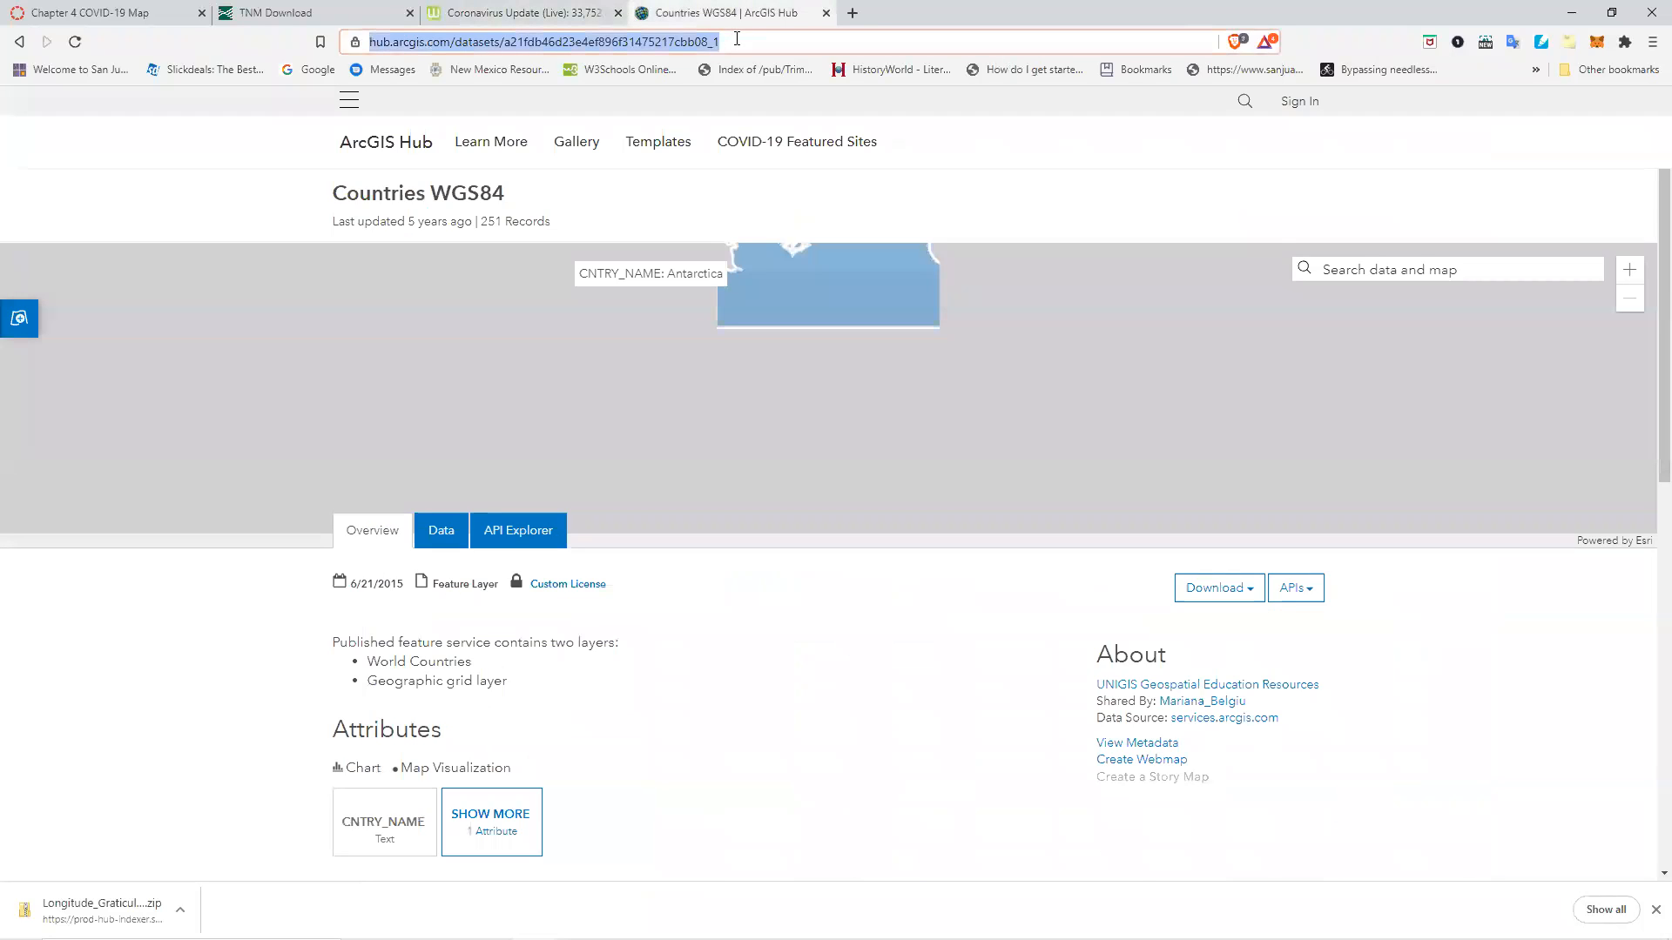
pyautogui.write('zaire')
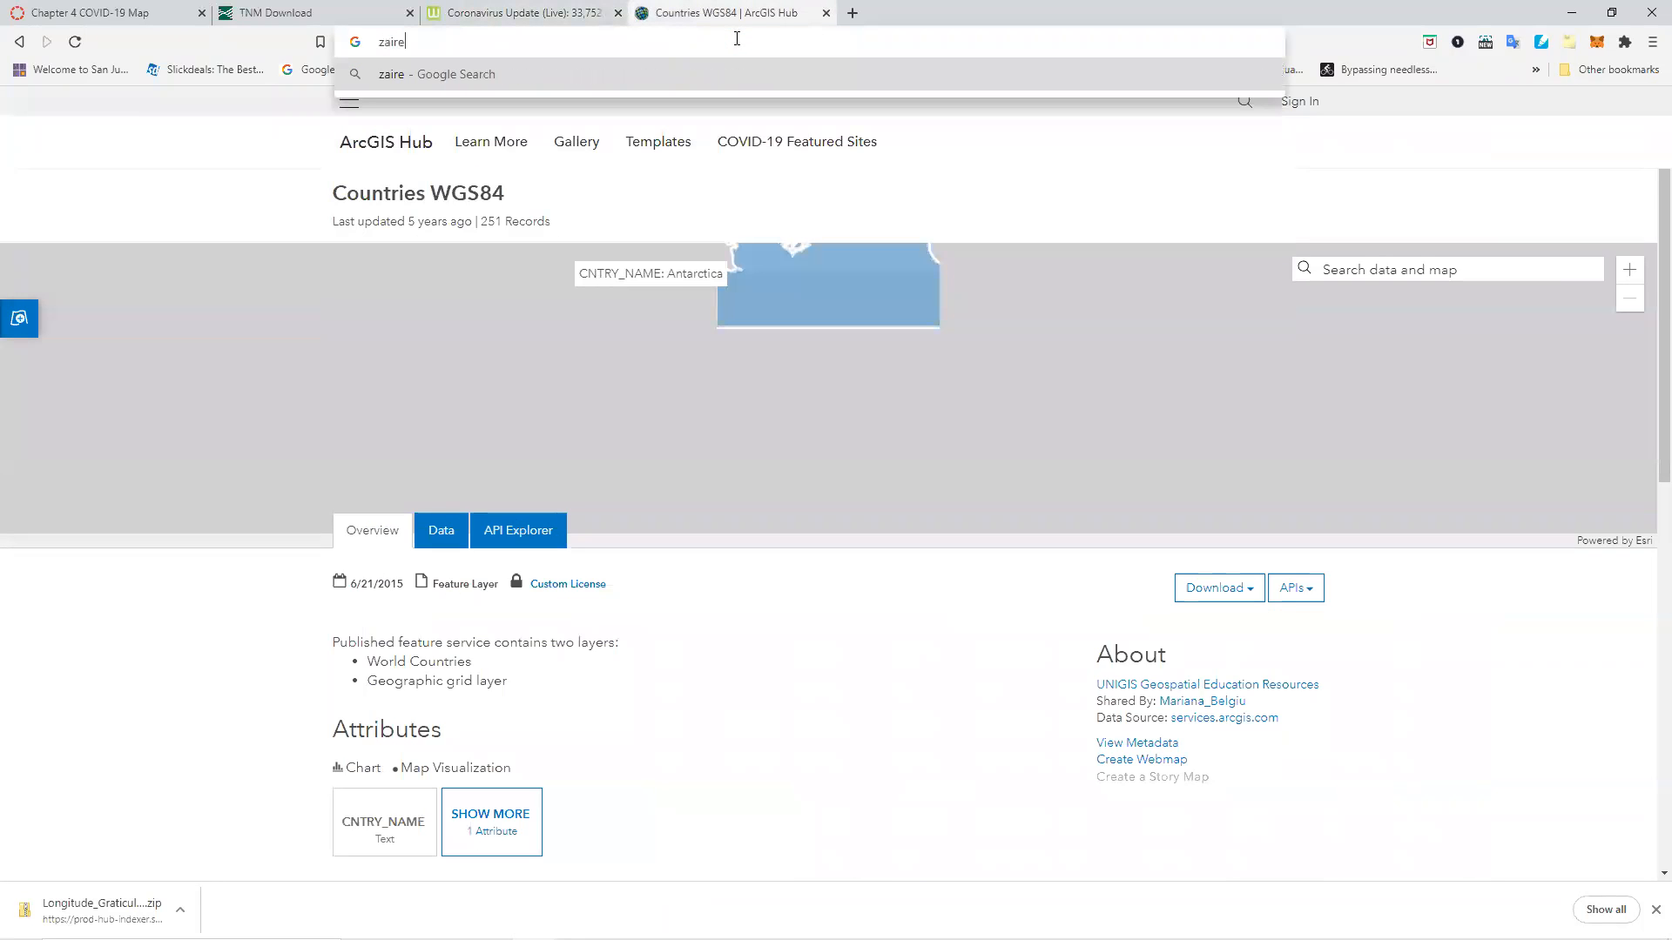
pyautogui.press('Return')
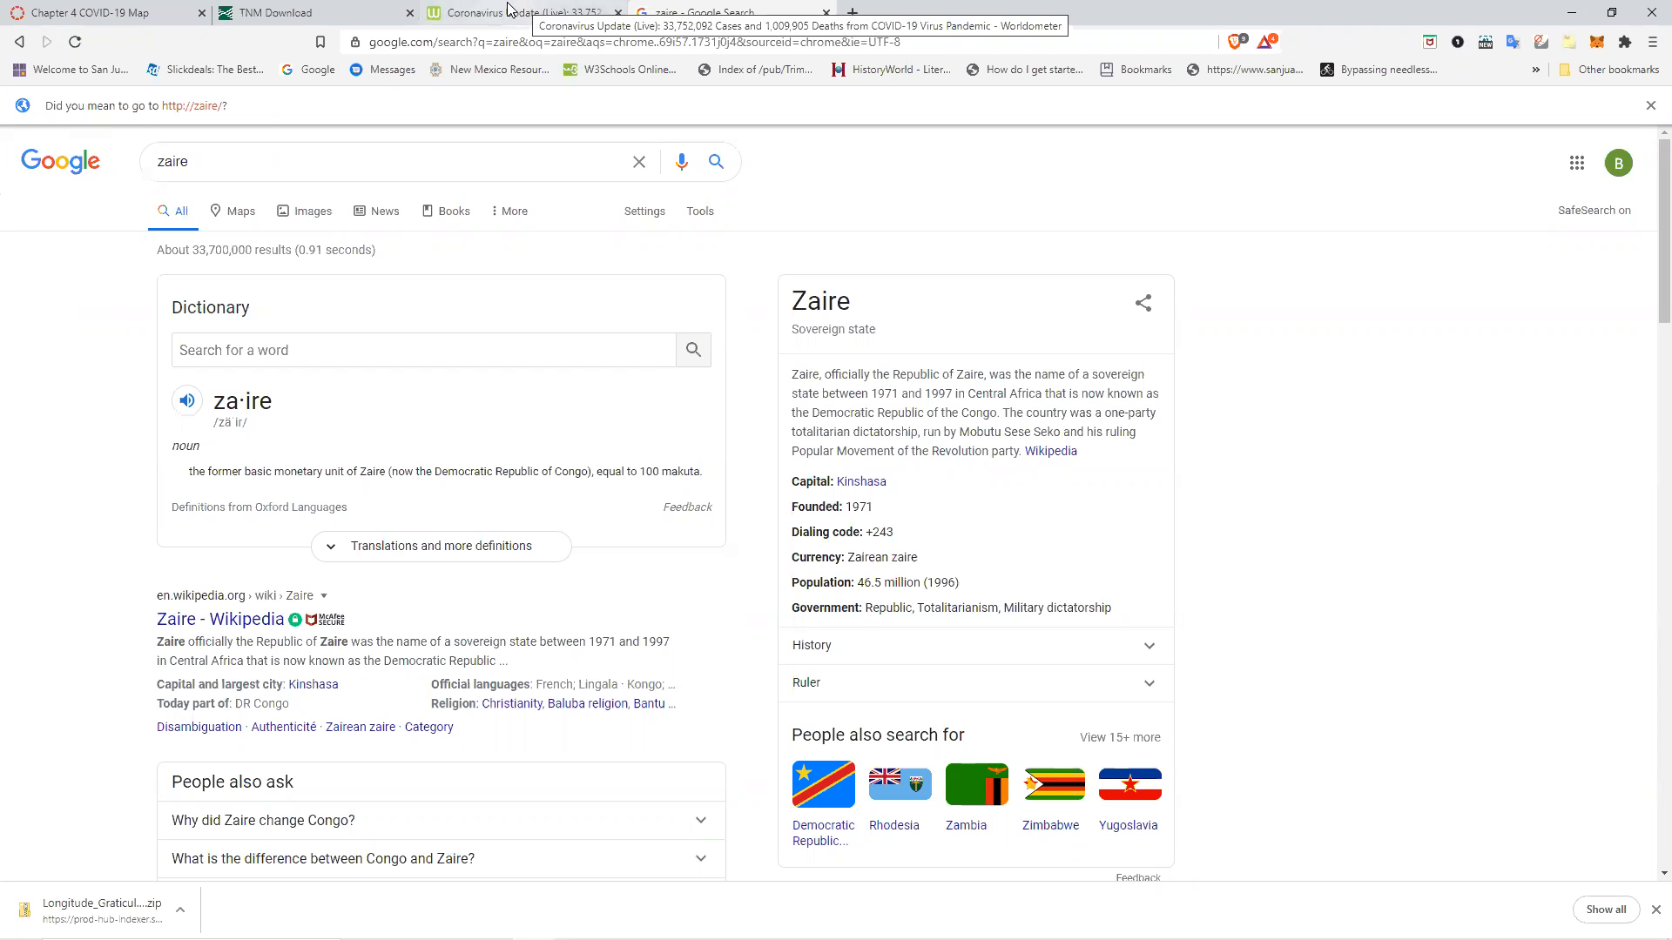
pyautogui.hotkey('alt', 'Tab')
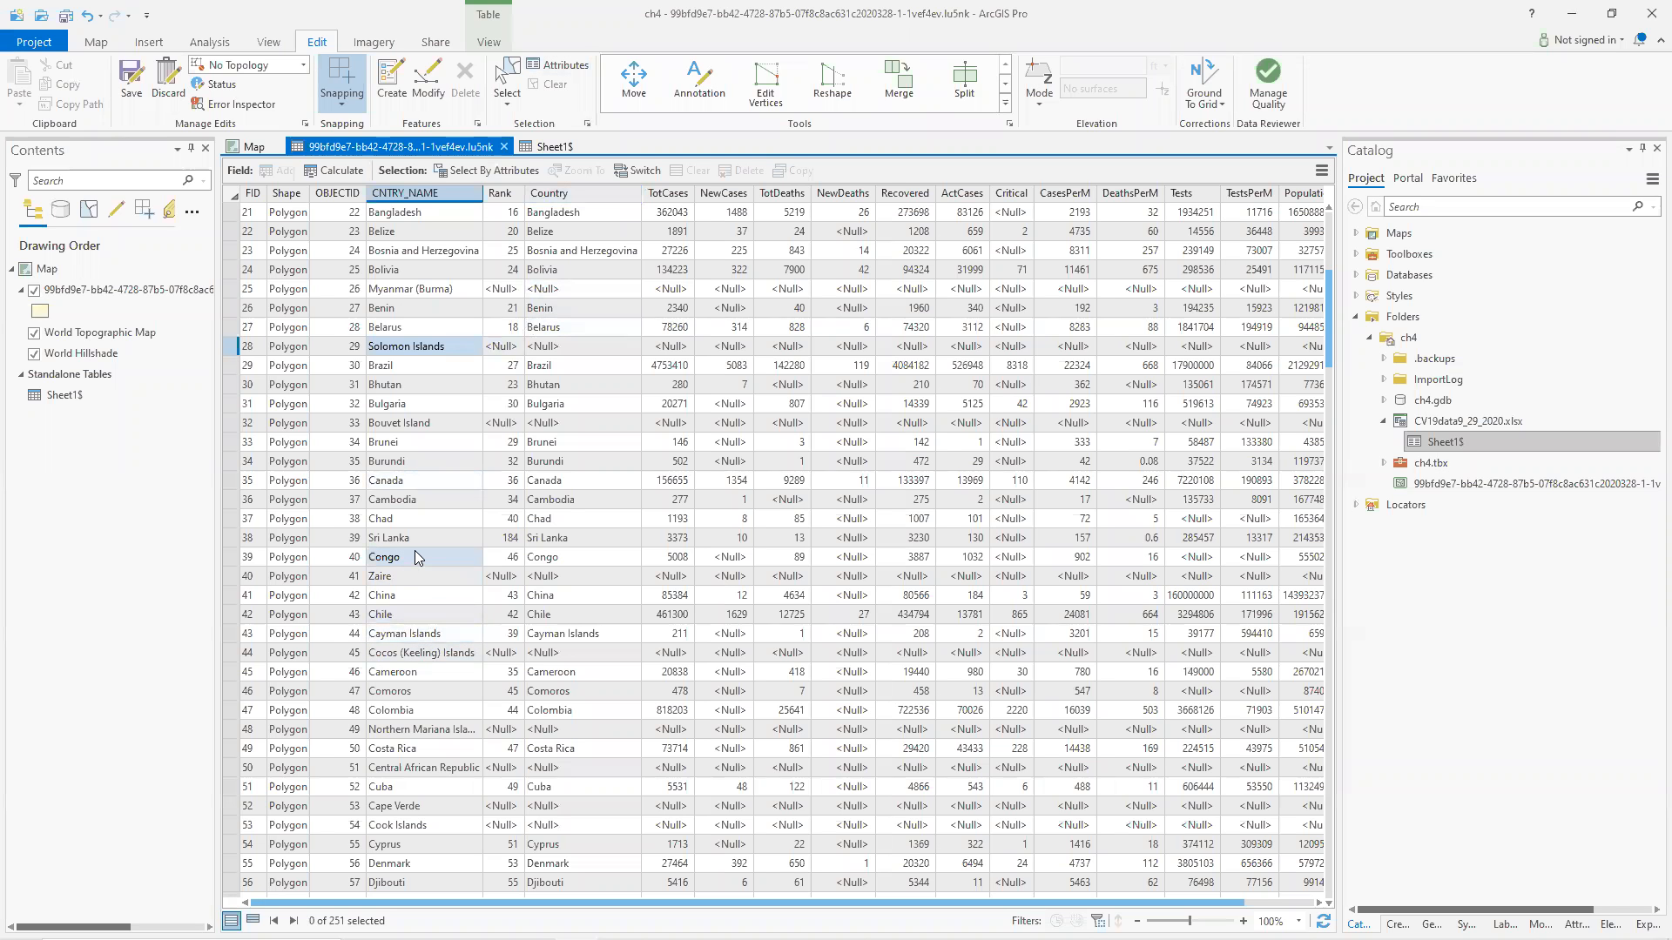
# Scroll through the Sheet1$ table's countries, then go back to the countries attribute table.
pyautogui.click(535, 146)
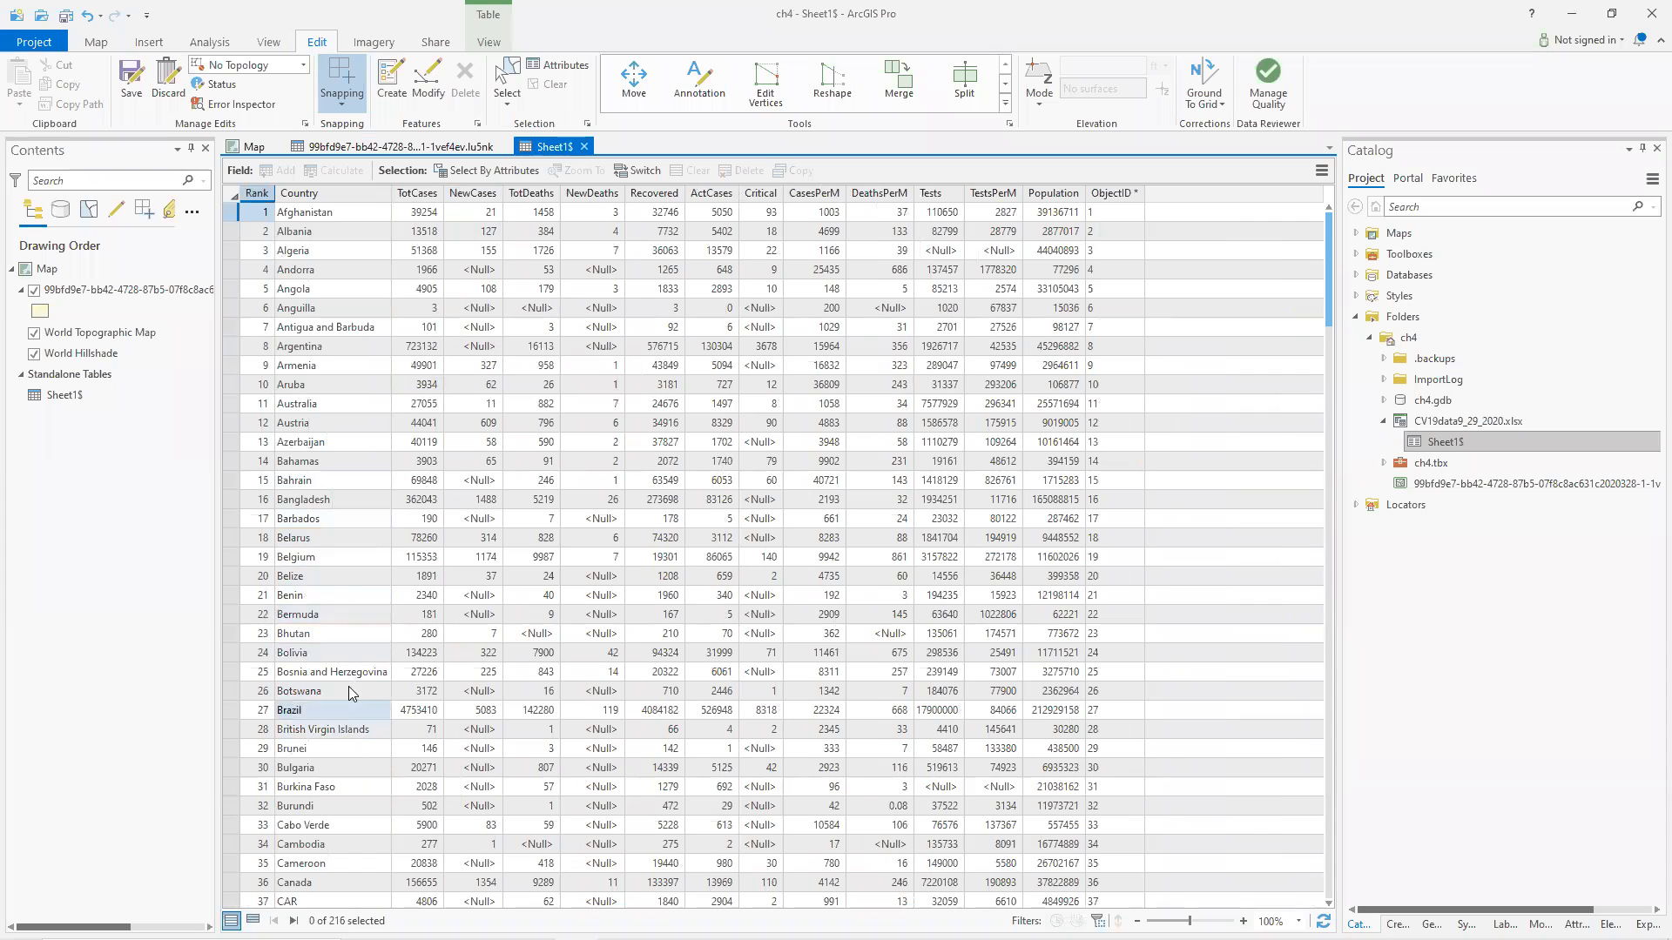
pyautogui.scroll(-3, 349, 686)
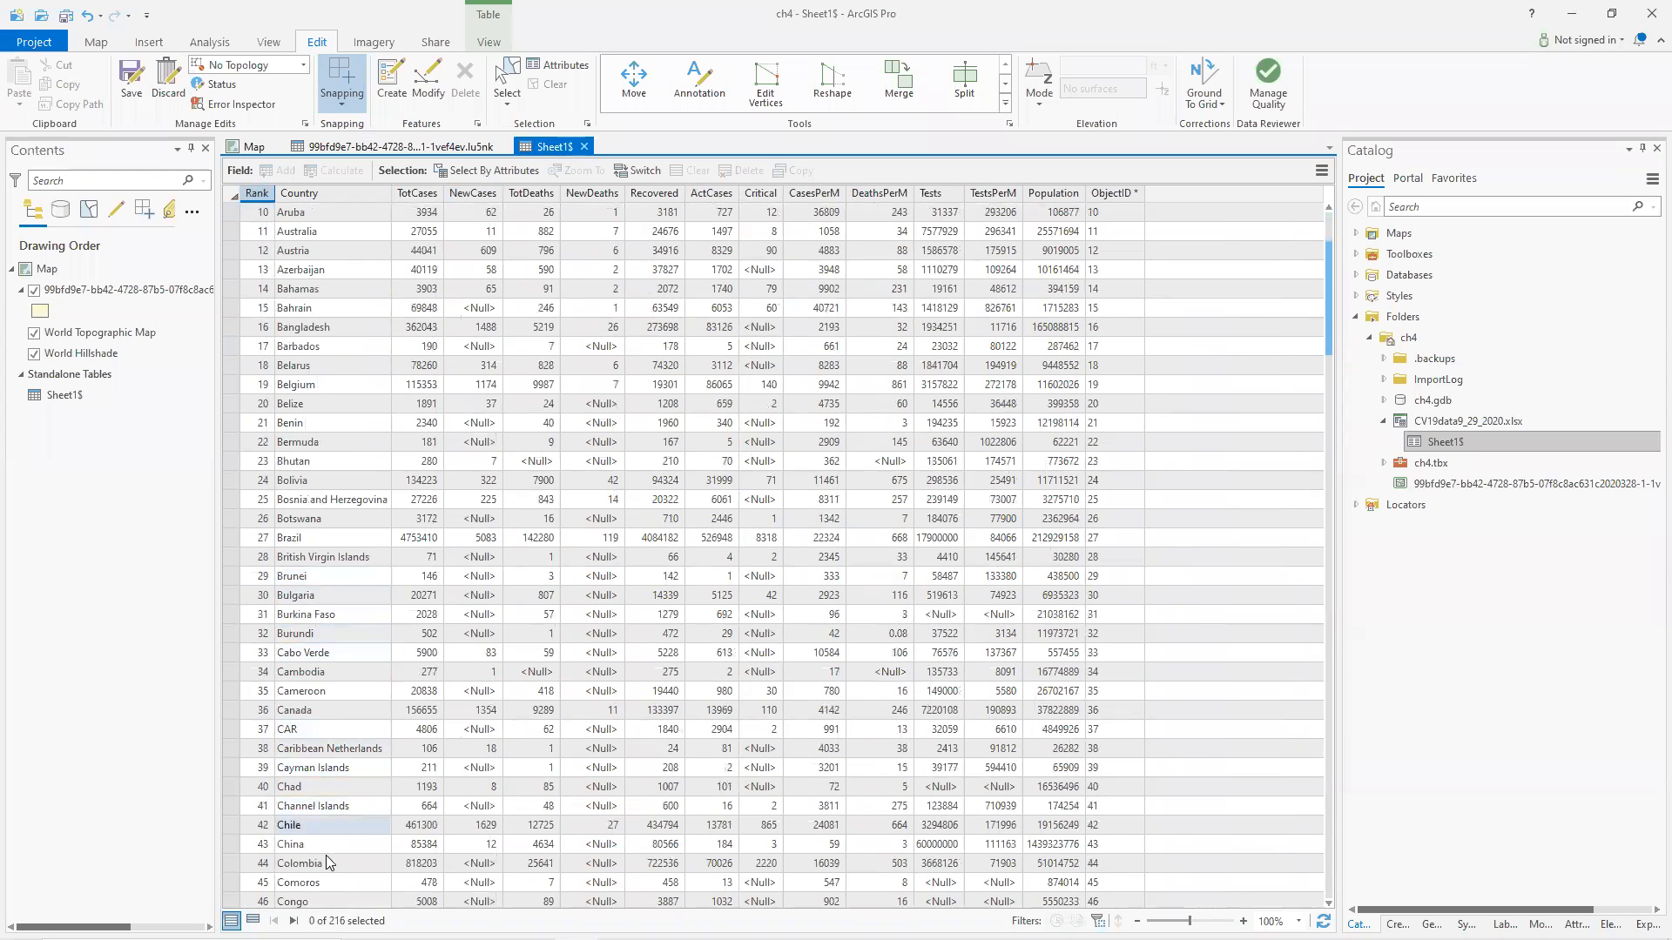
pyautogui.scroll(-14, 340, 603)
pyautogui.scroll(-6, 341, 601)
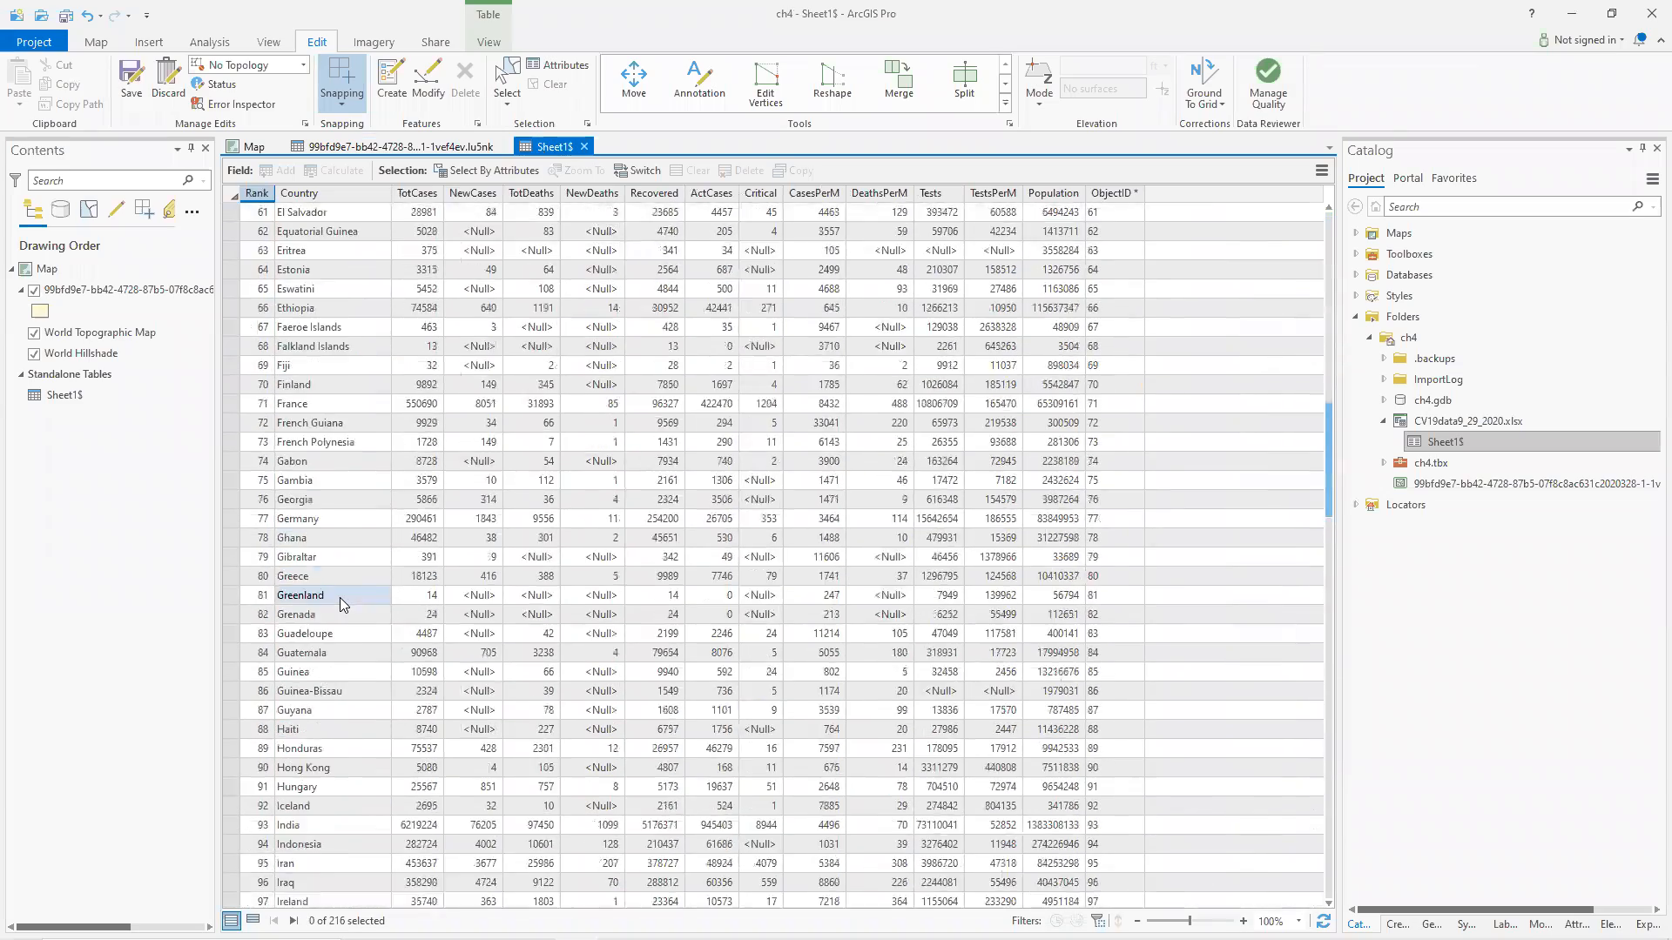
pyautogui.click(415, 146)
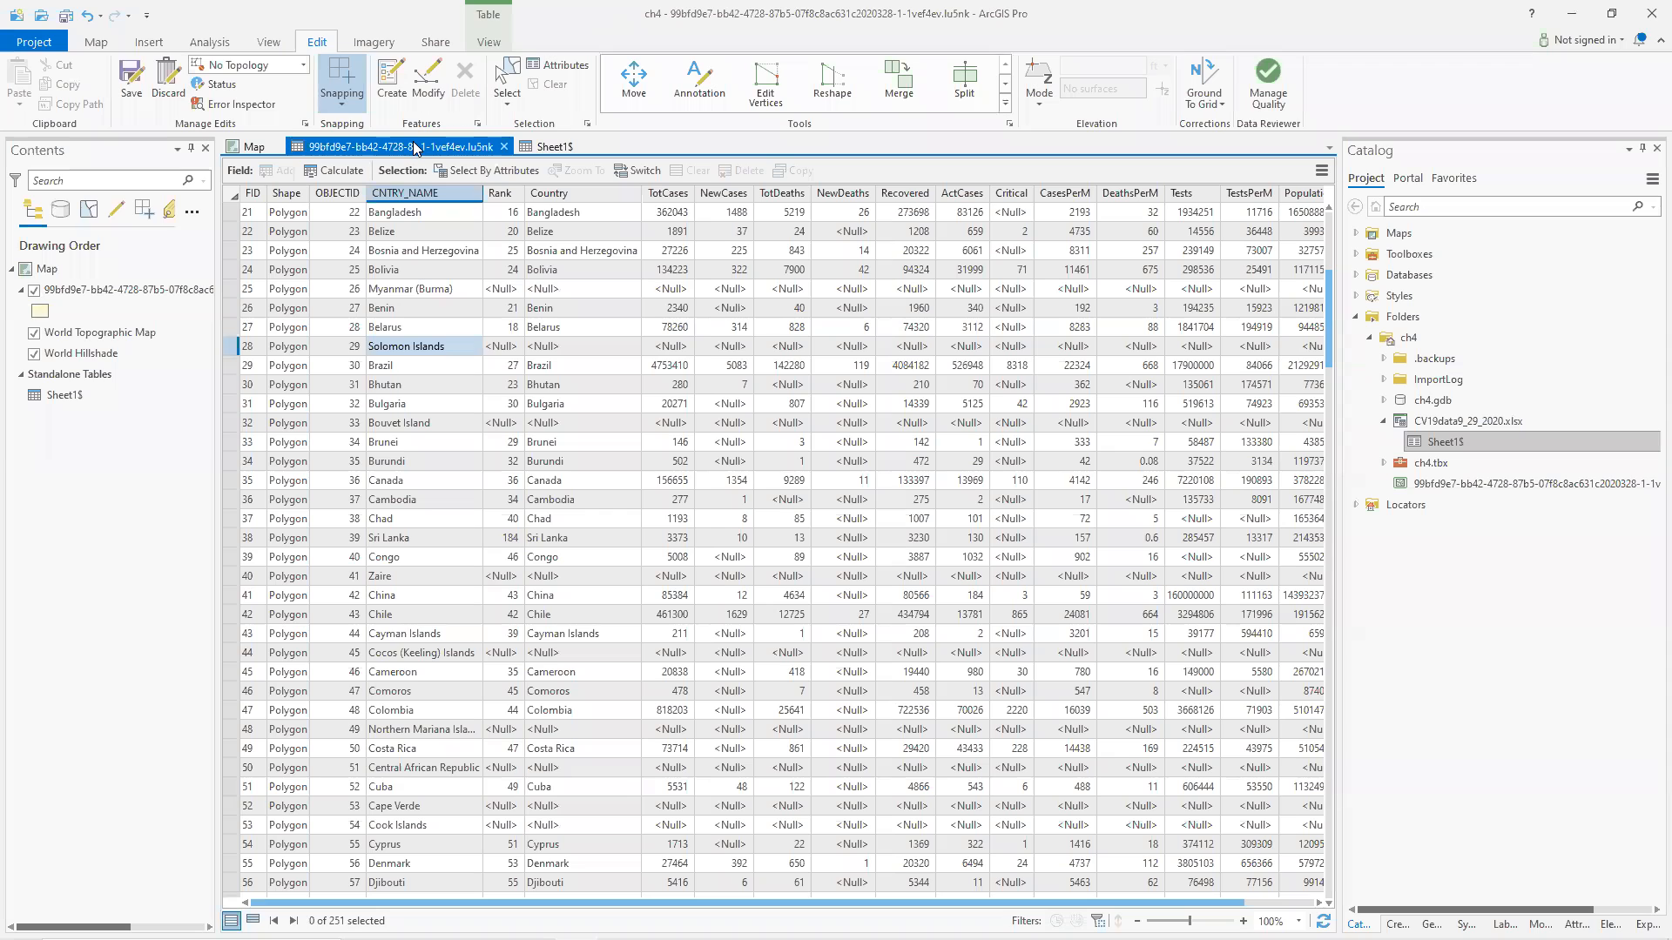
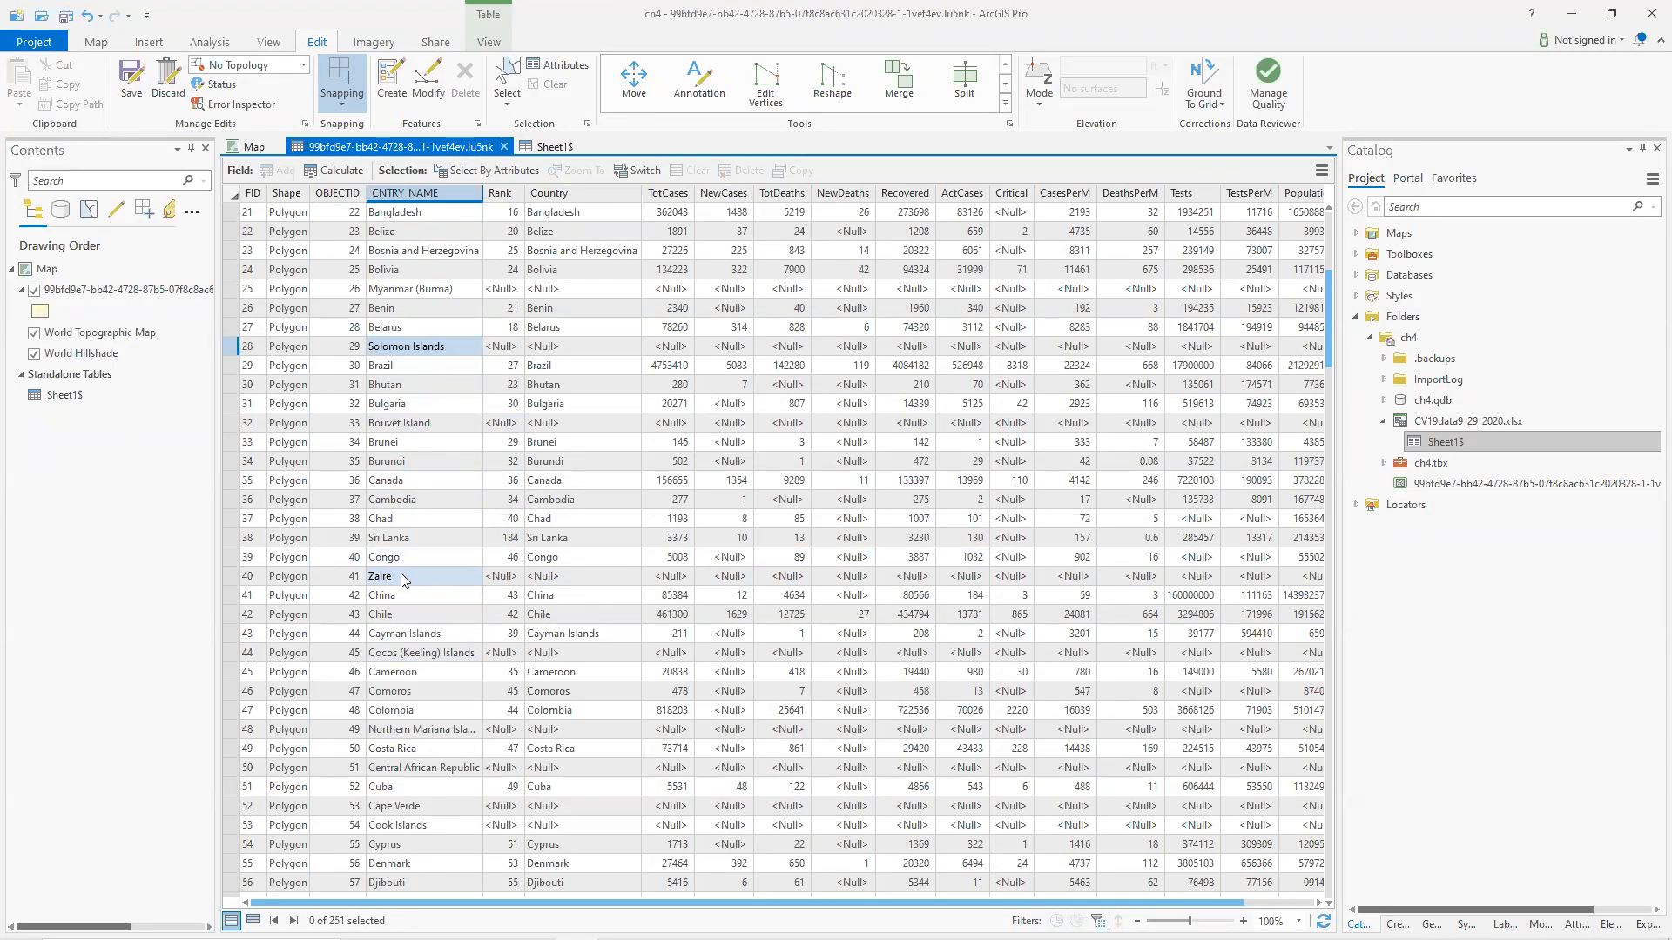
# Open the Sheet1$ table and scroll through its country names to the end and back to the top.
pyautogui.click(545, 150)
pyautogui.scroll(-13, 451, 670)
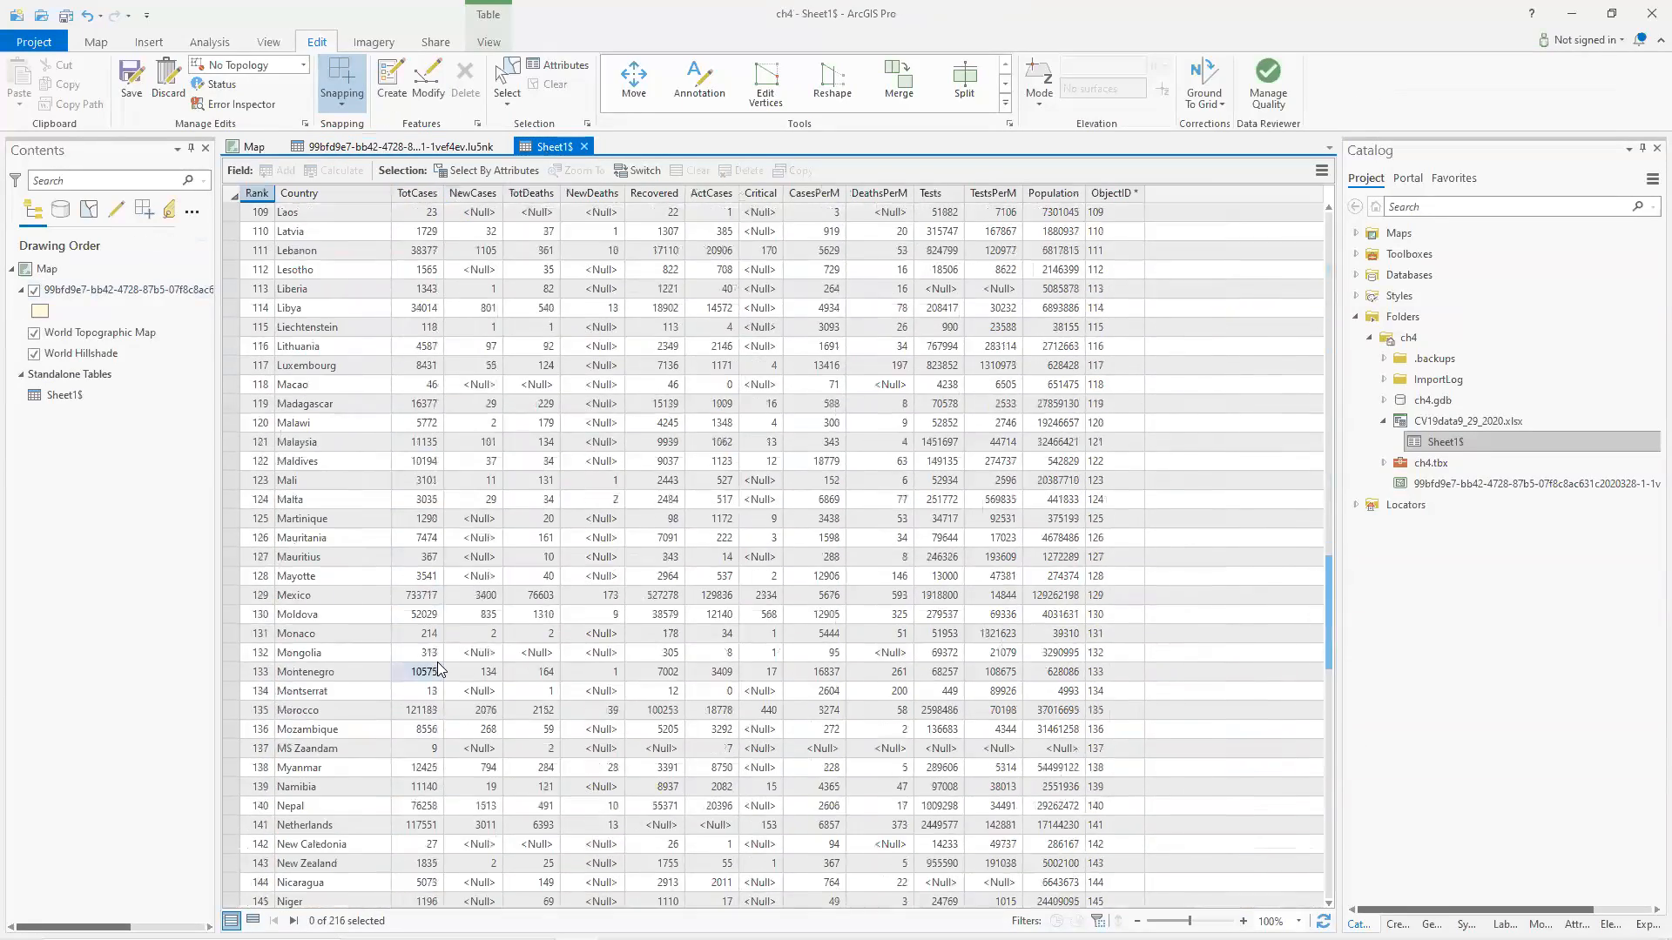
pyautogui.scroll(-13, 440, 669)
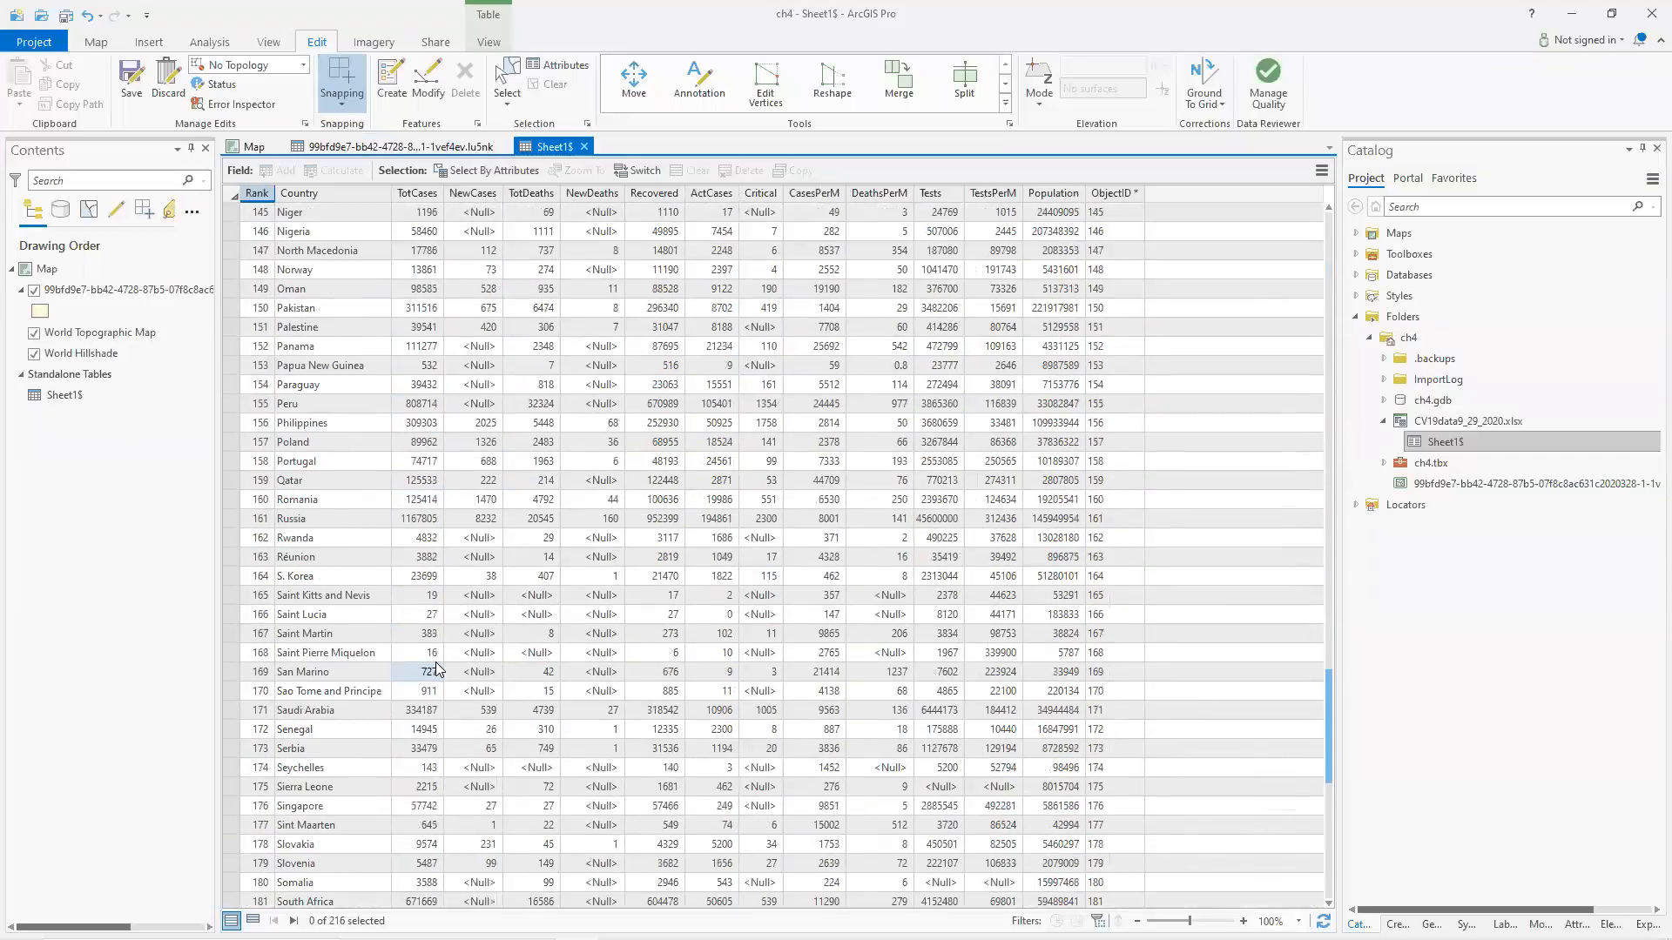
pyautogui.scroll(-11, 438, 669)
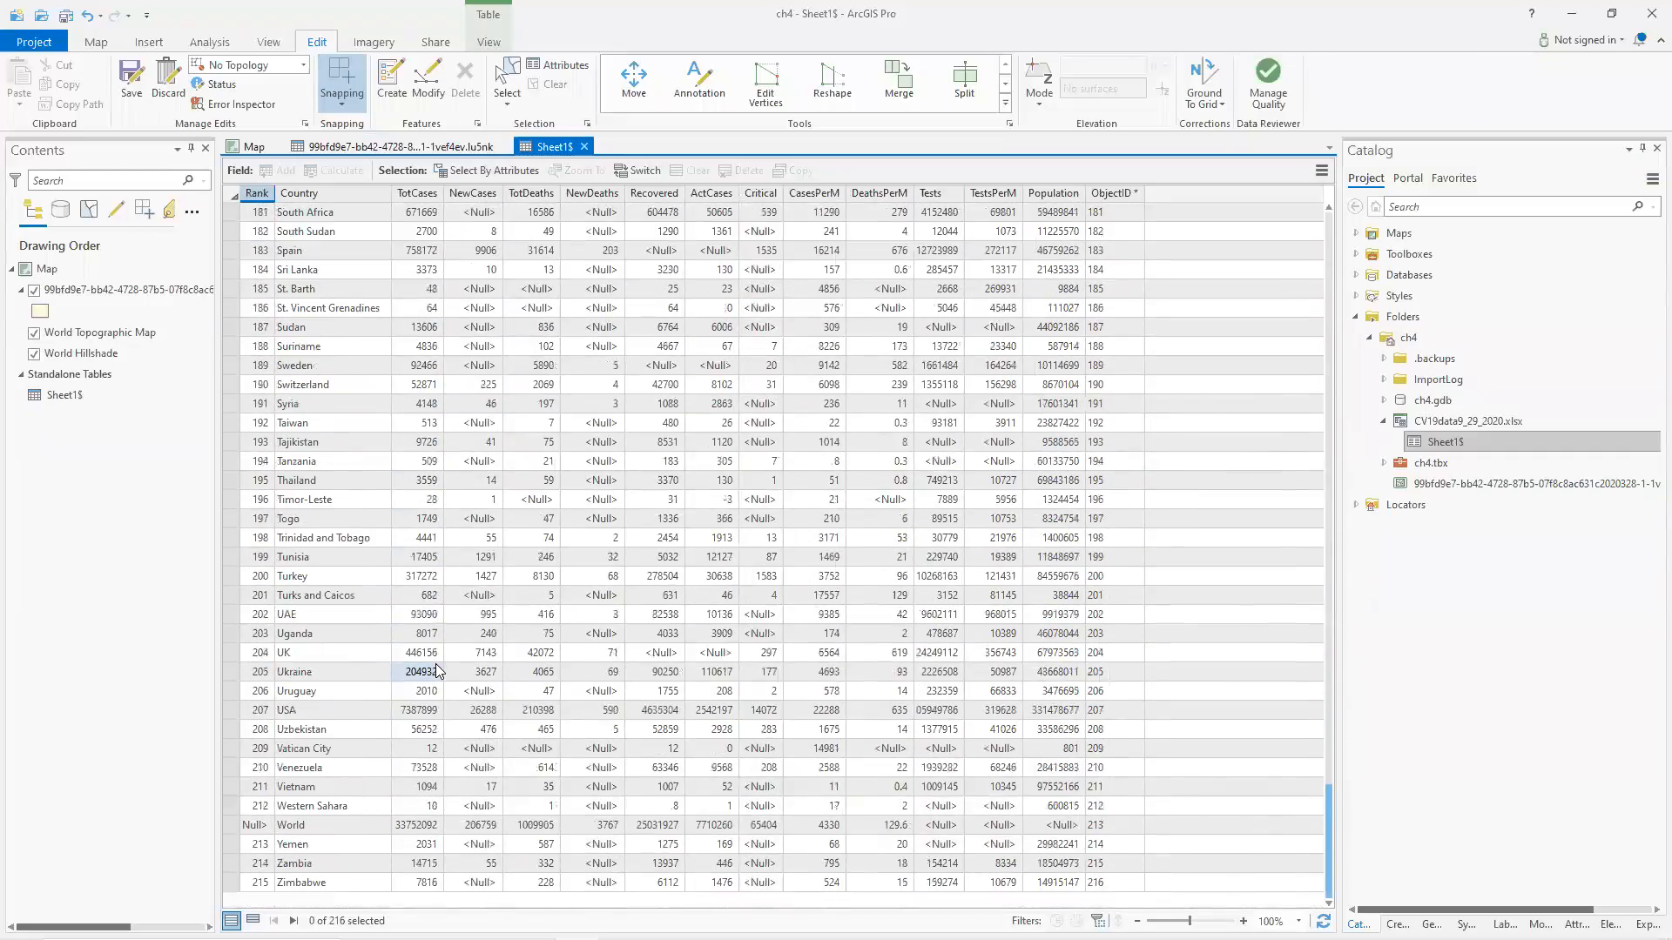
pyautogui.scroll(10, 437, 671)
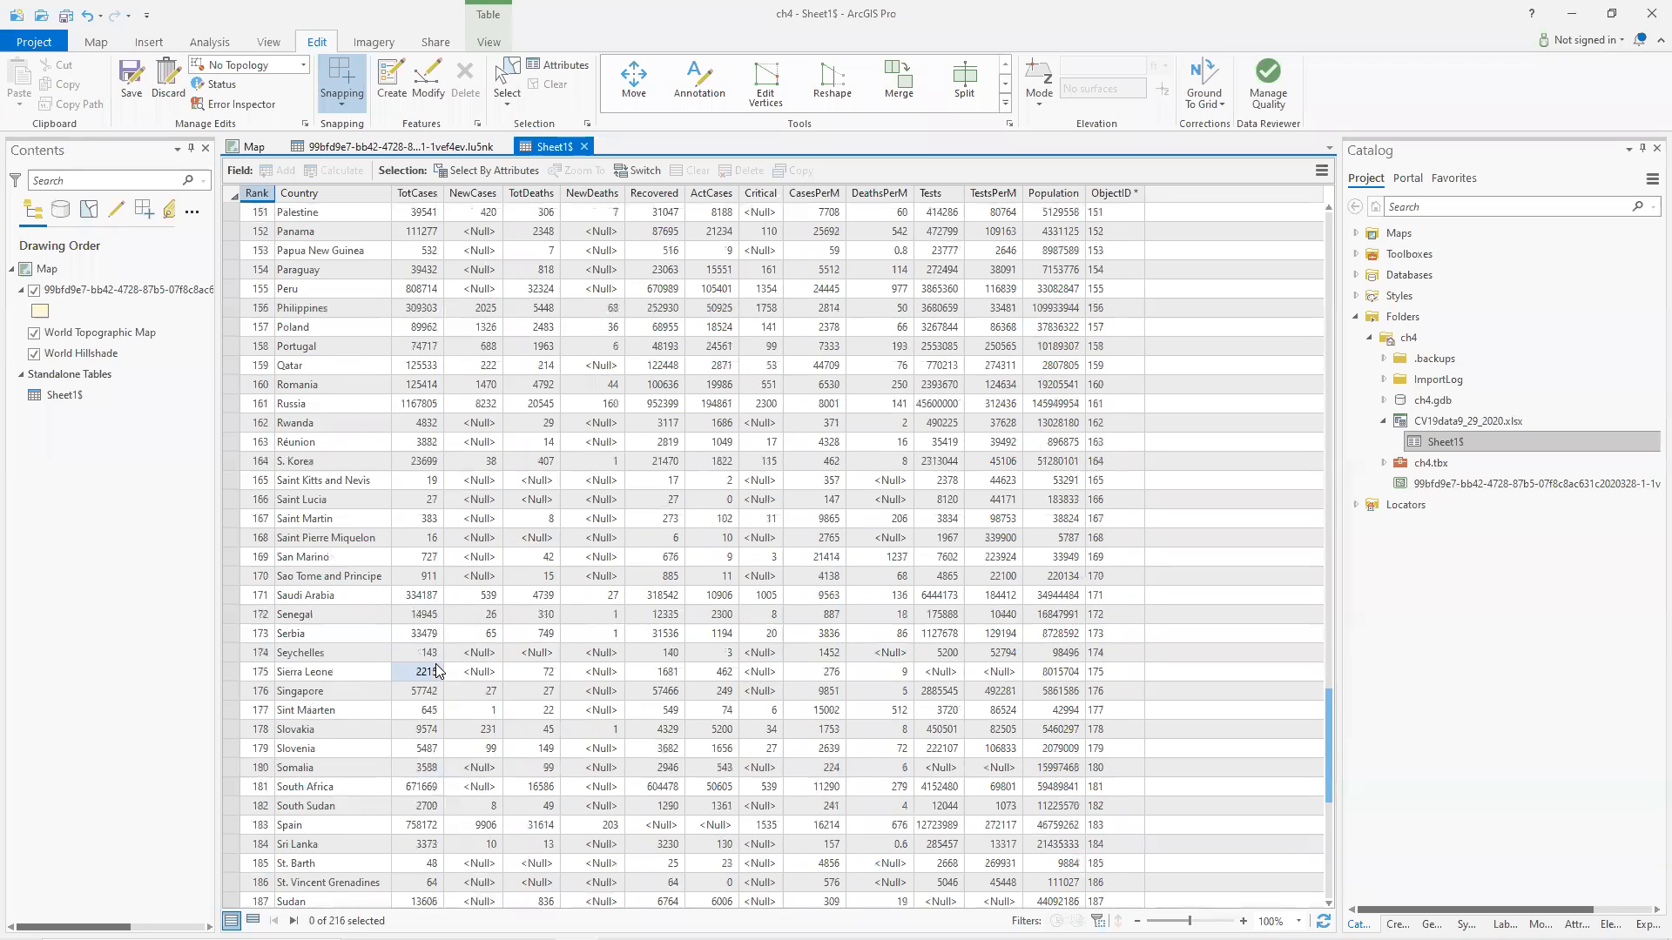
pyautogui.scroll(9, 437, 670)
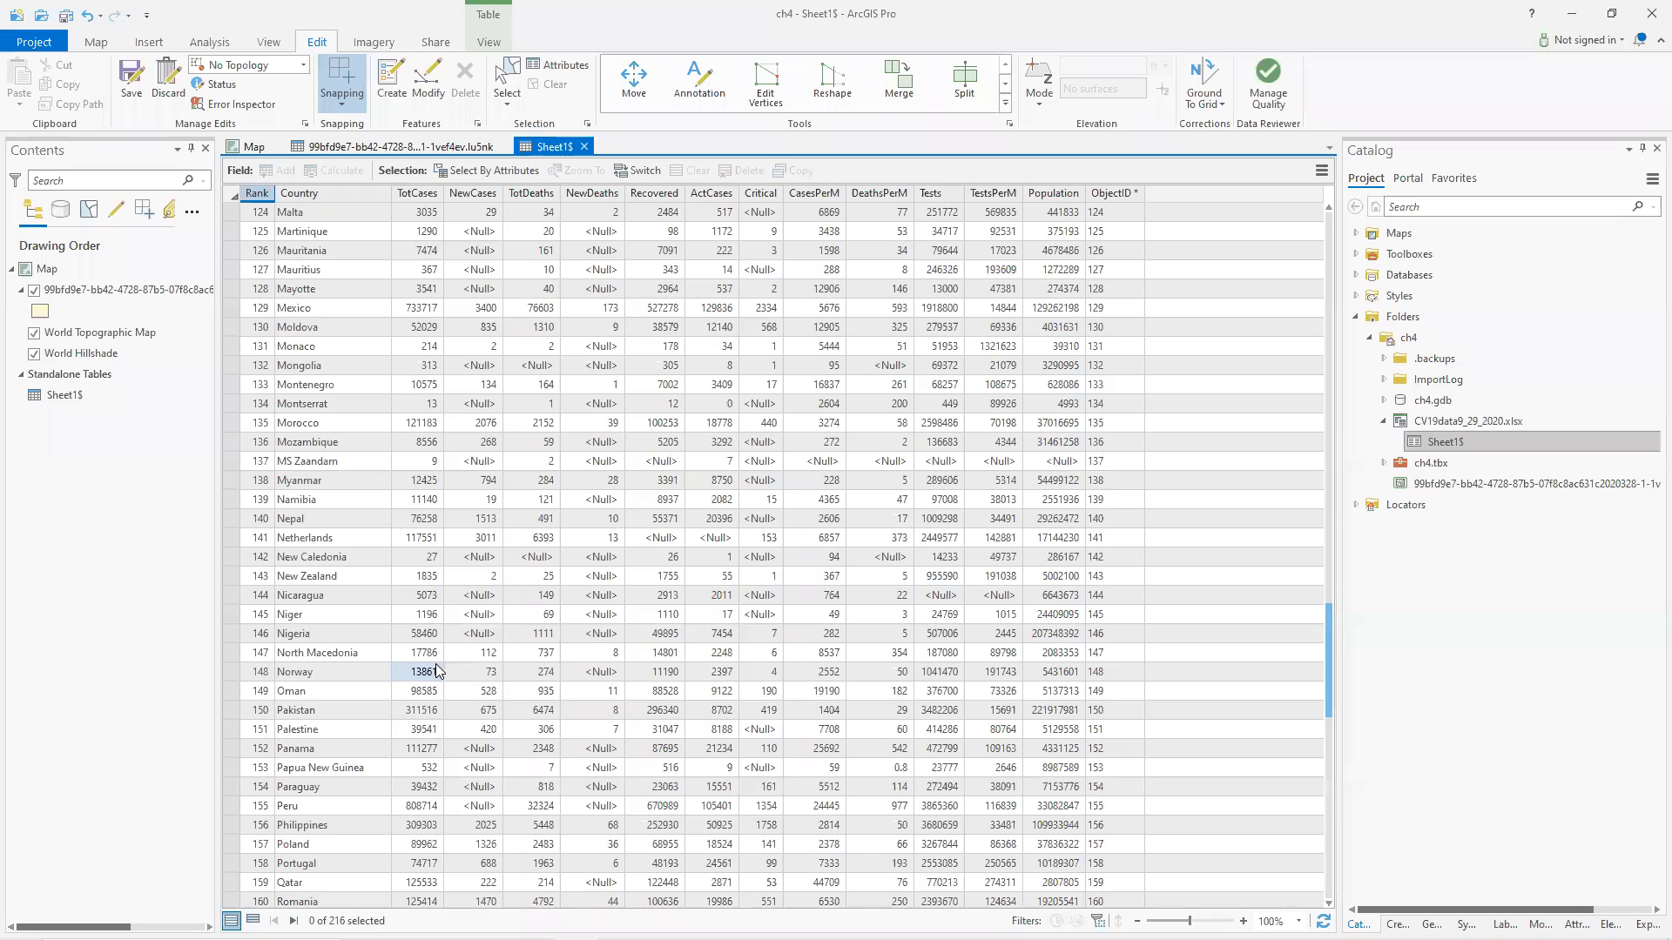
pyautogui.scroll(6, 435, 670)
pyautogui.scroll(15, 437, 670)
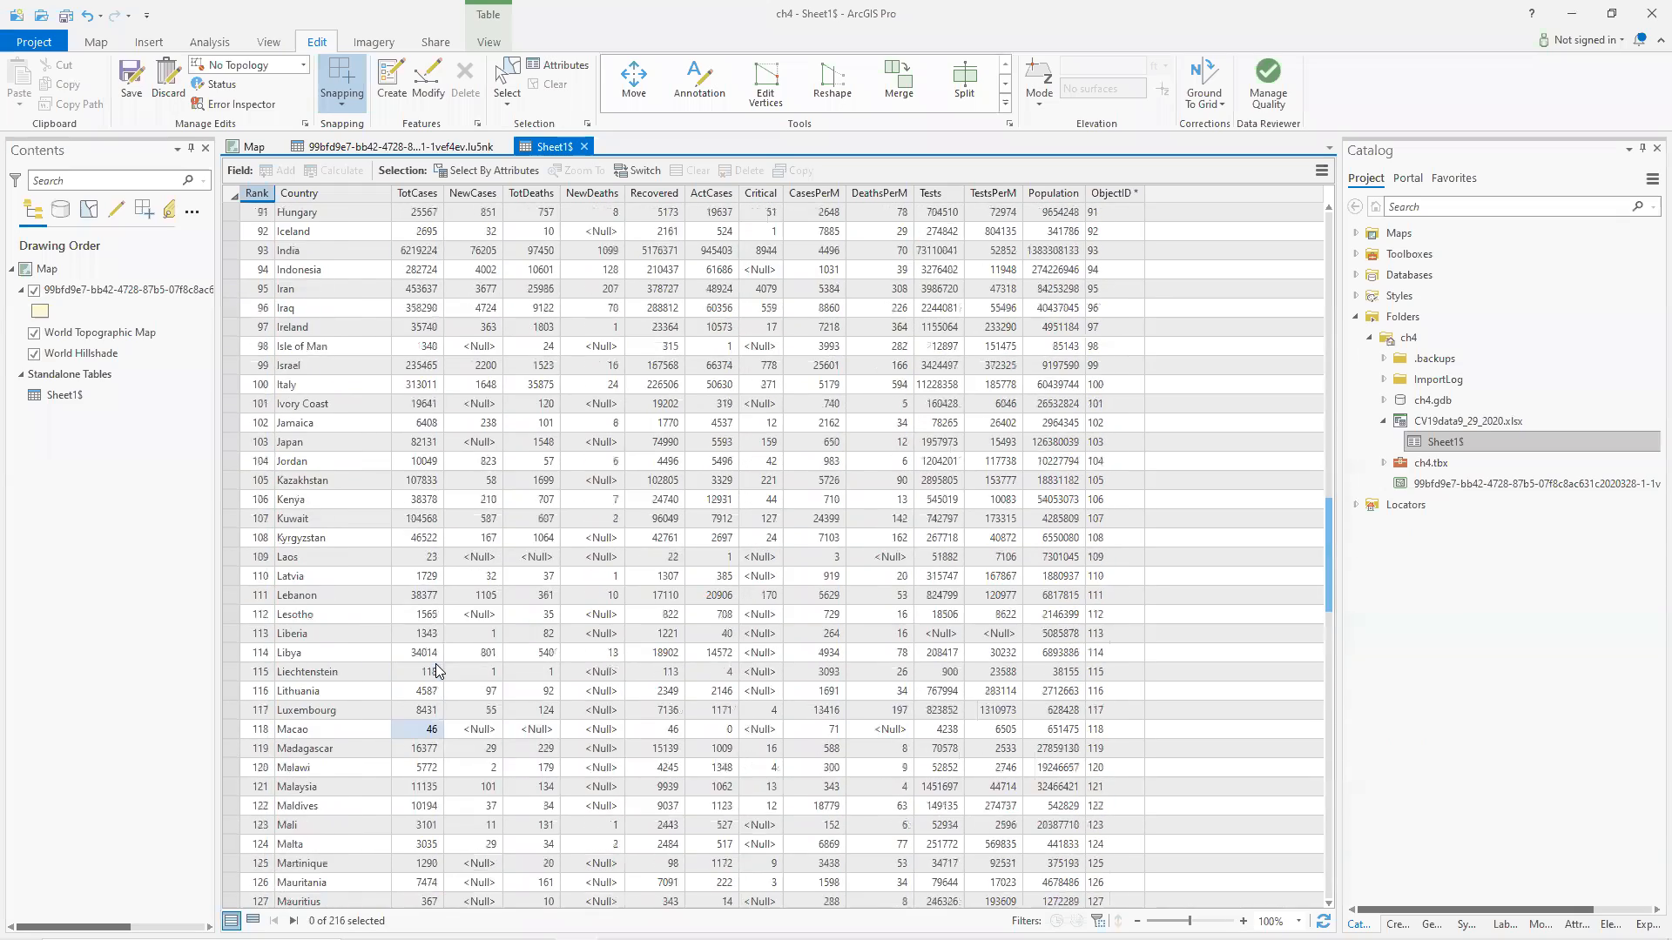
pyautogui.scroll(10, 435, 670)
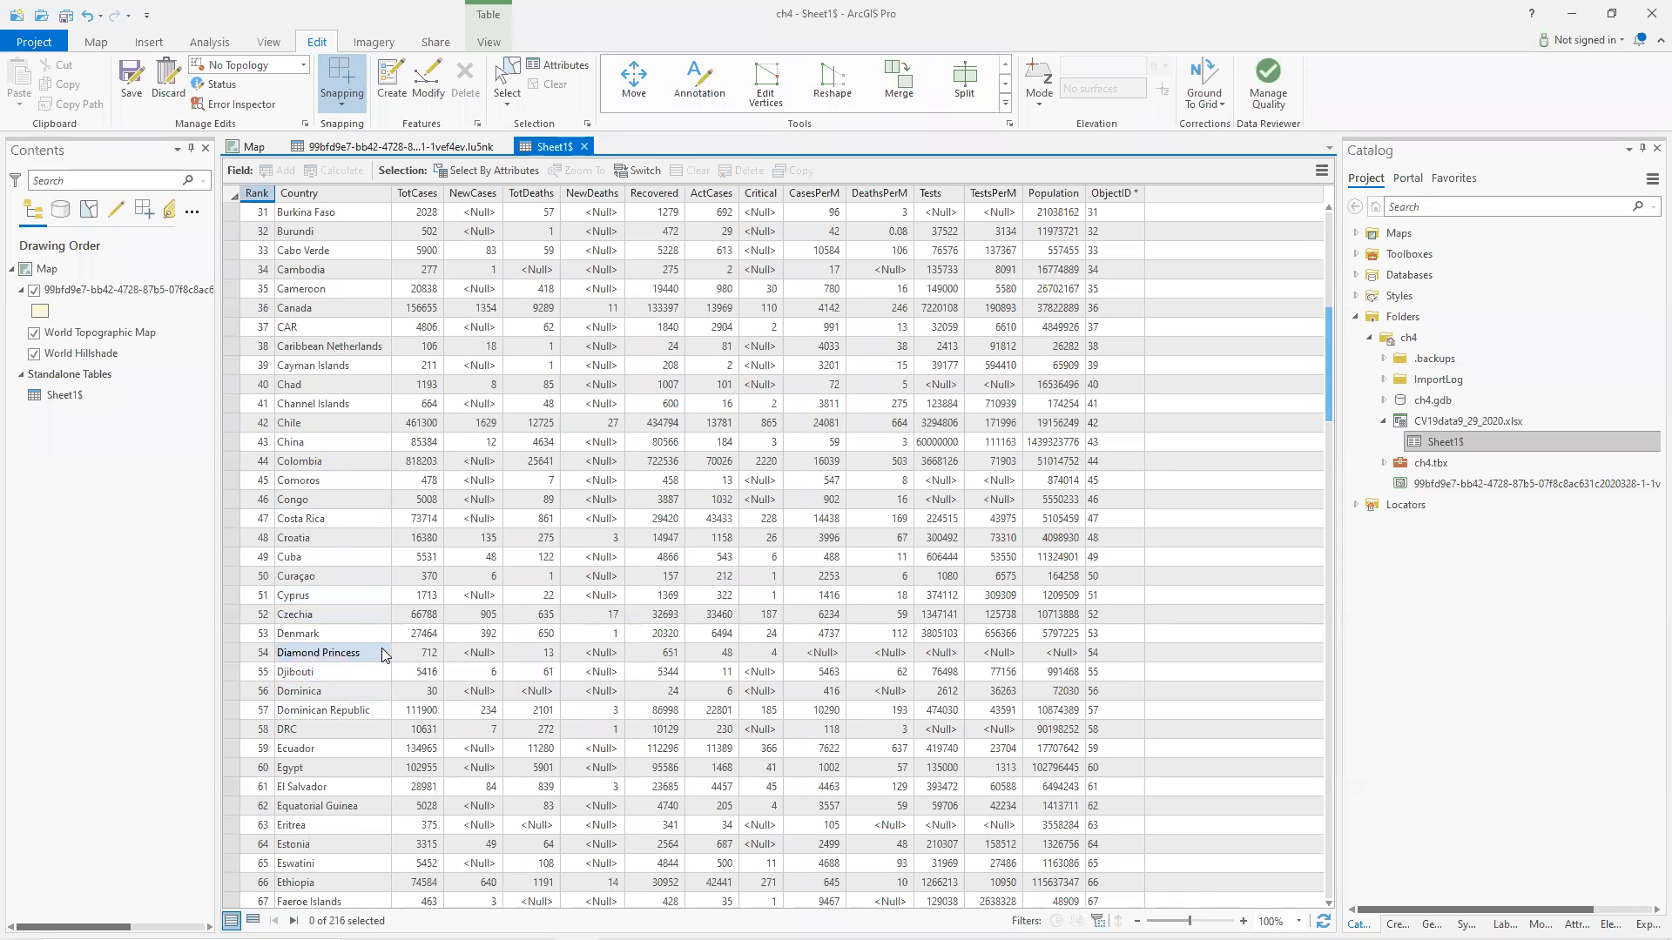
pyautogui.scroll(1, 370, 620)
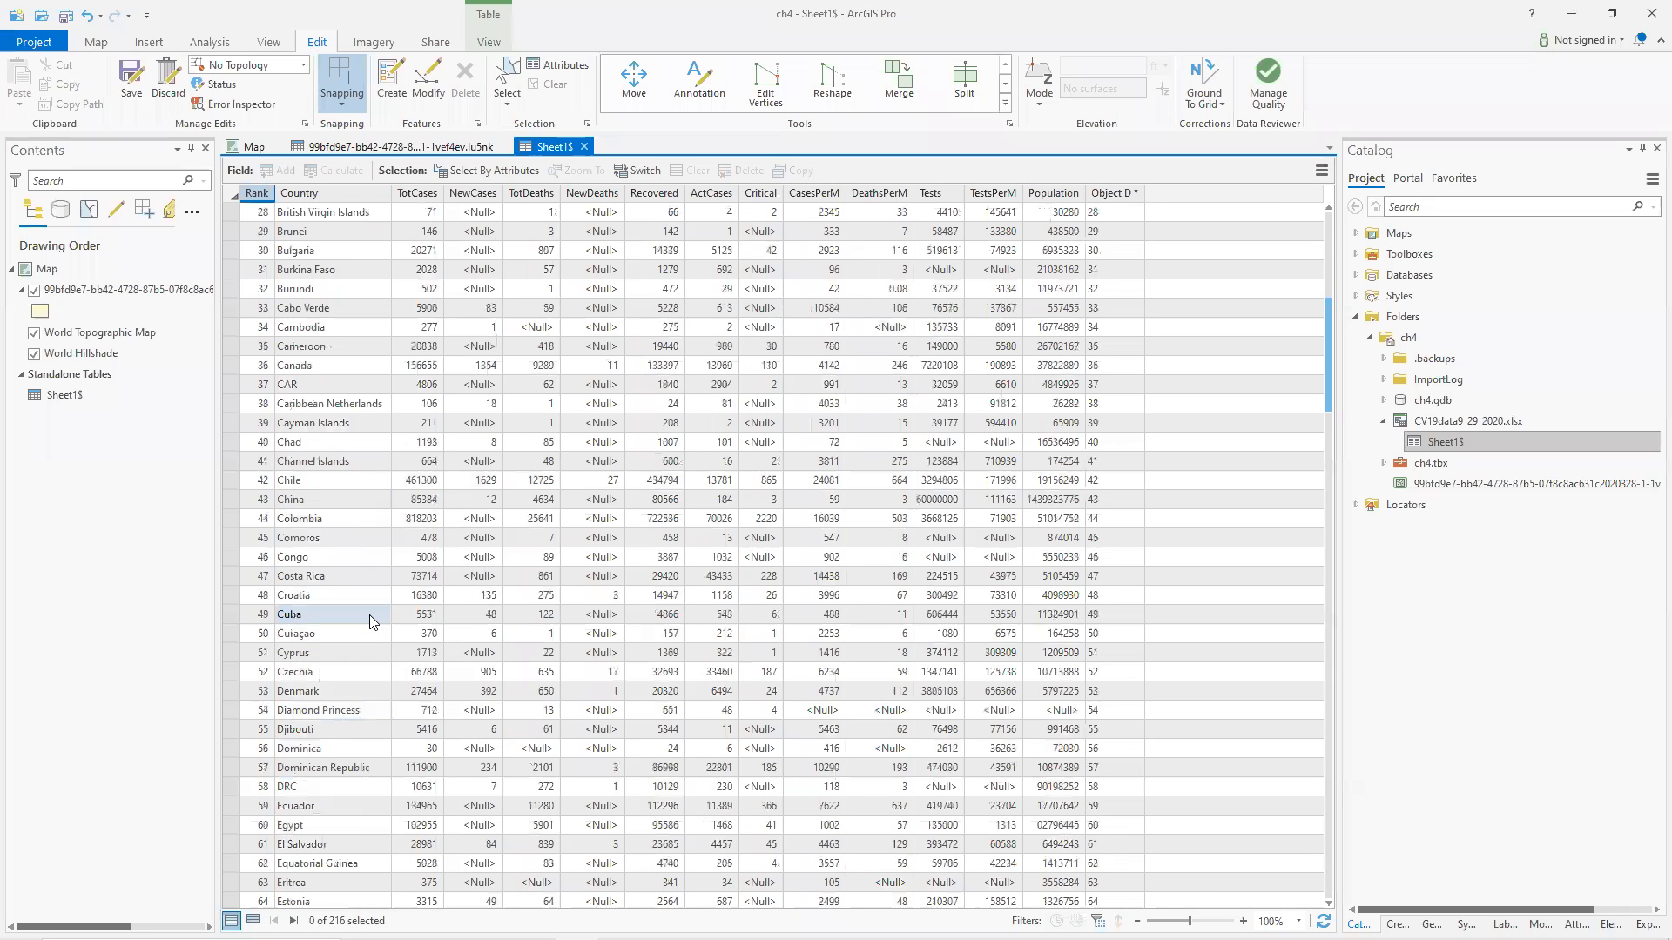
pyautogui.scroll(5, 370, 621)
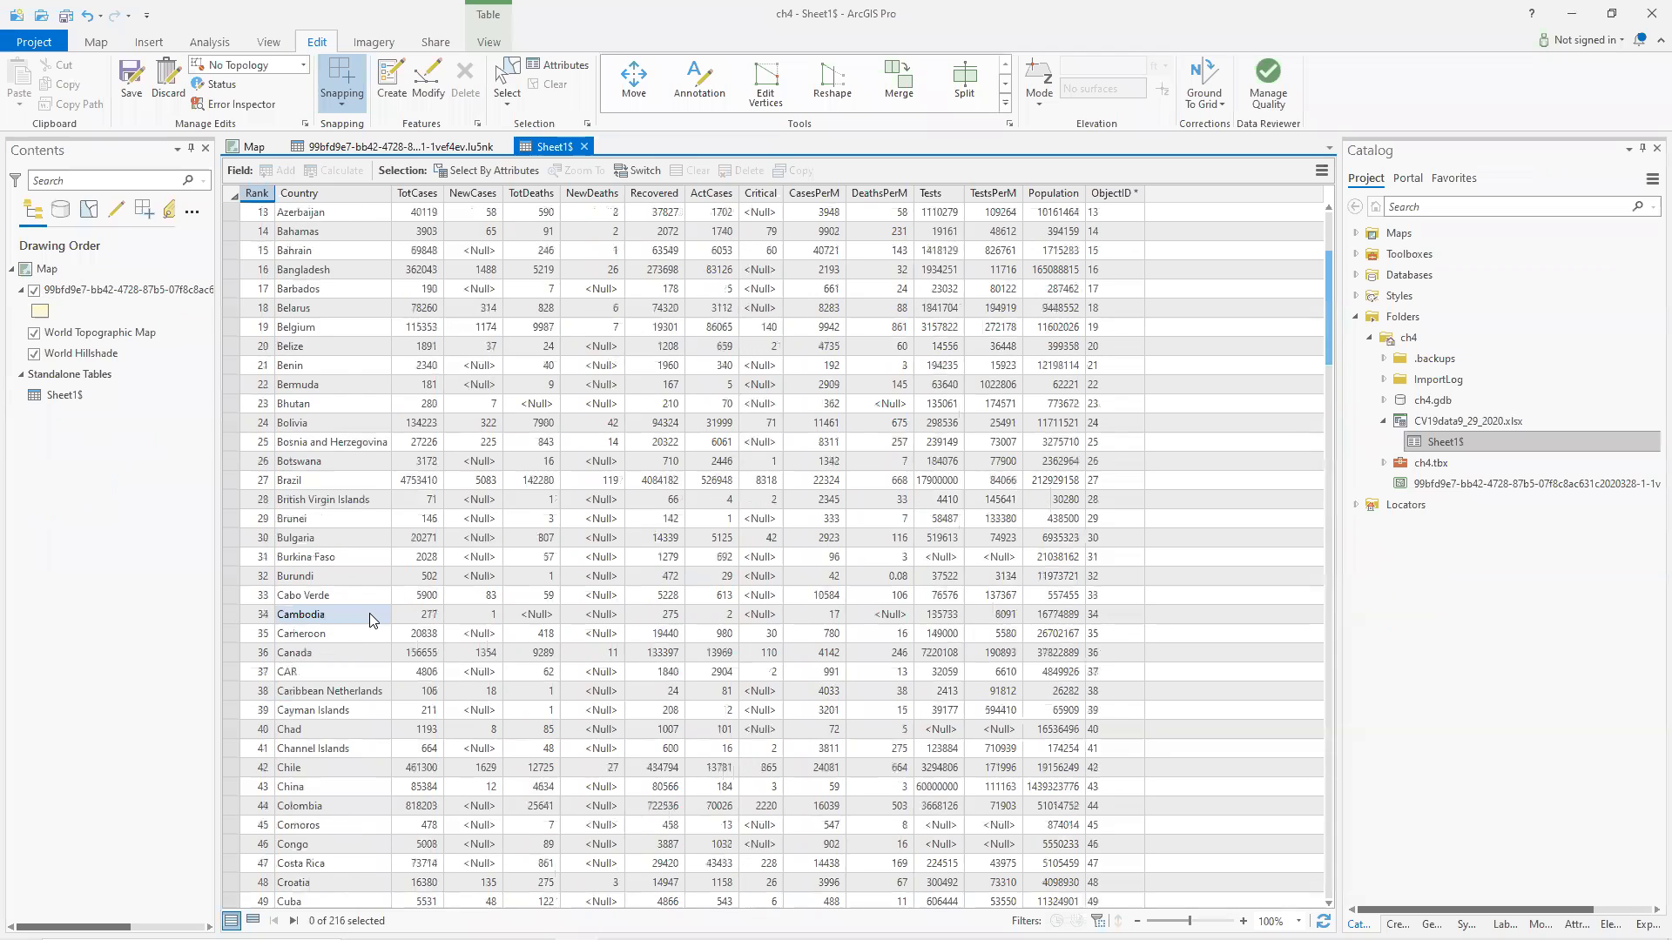
pyautogui.scroll(4, 370, 621)
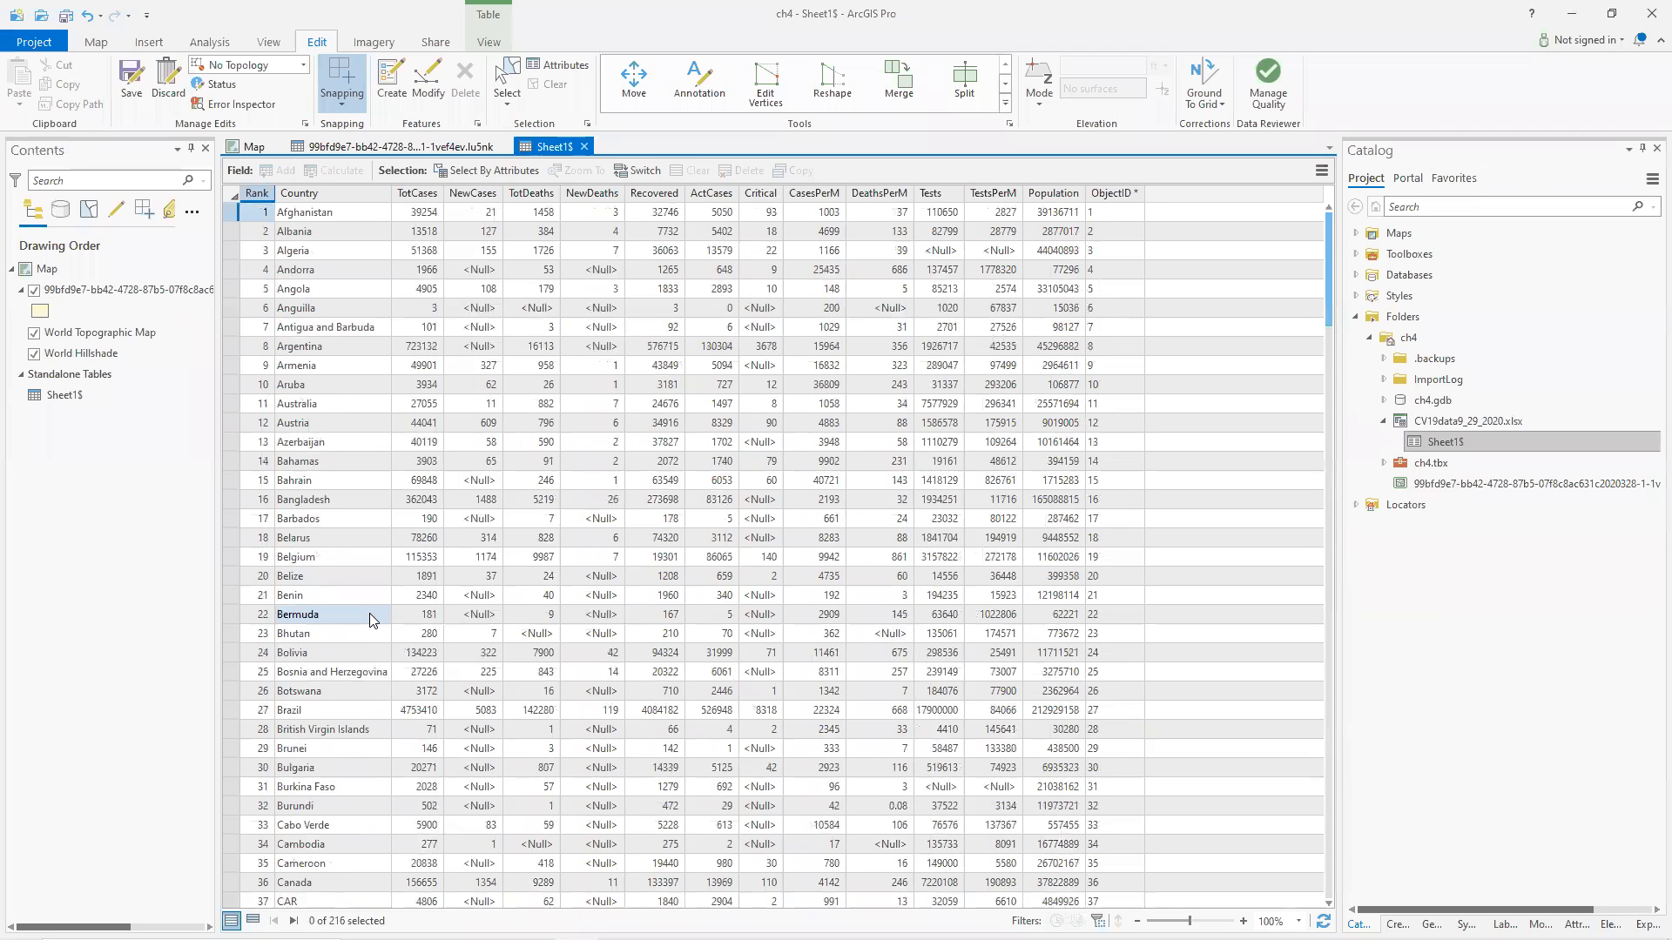
# Return to the countries attribute table and widen the CNTRY_NAME column.
pyautogui.click(377, 145)
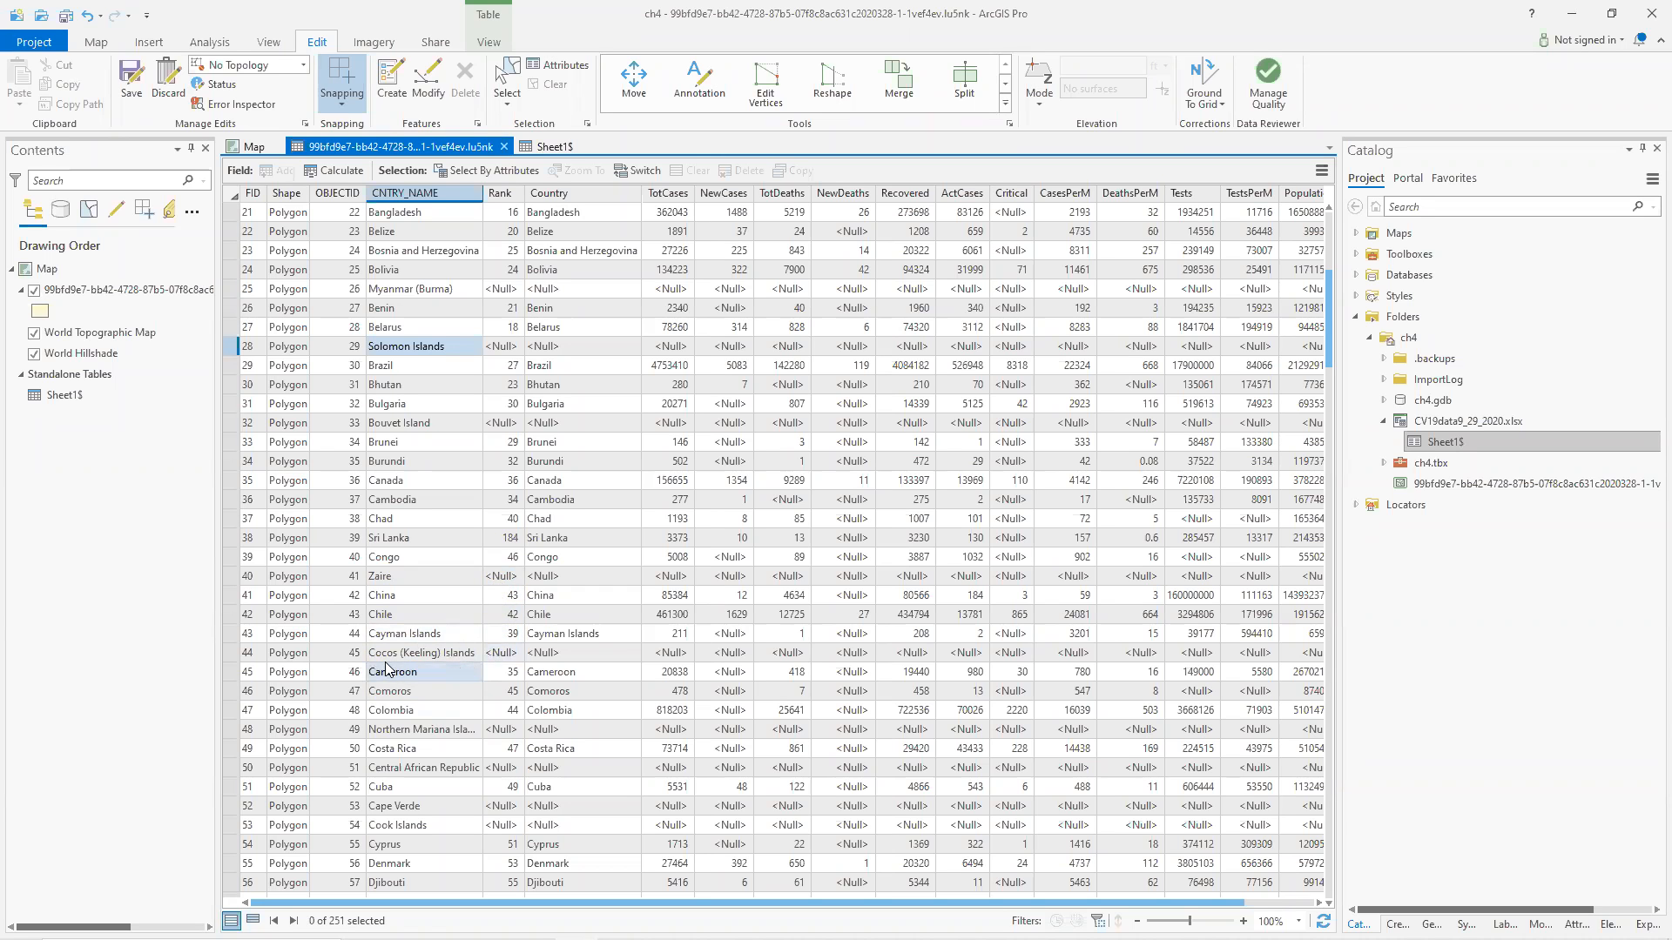
pyautogui.scroll(-5, 493, 659)
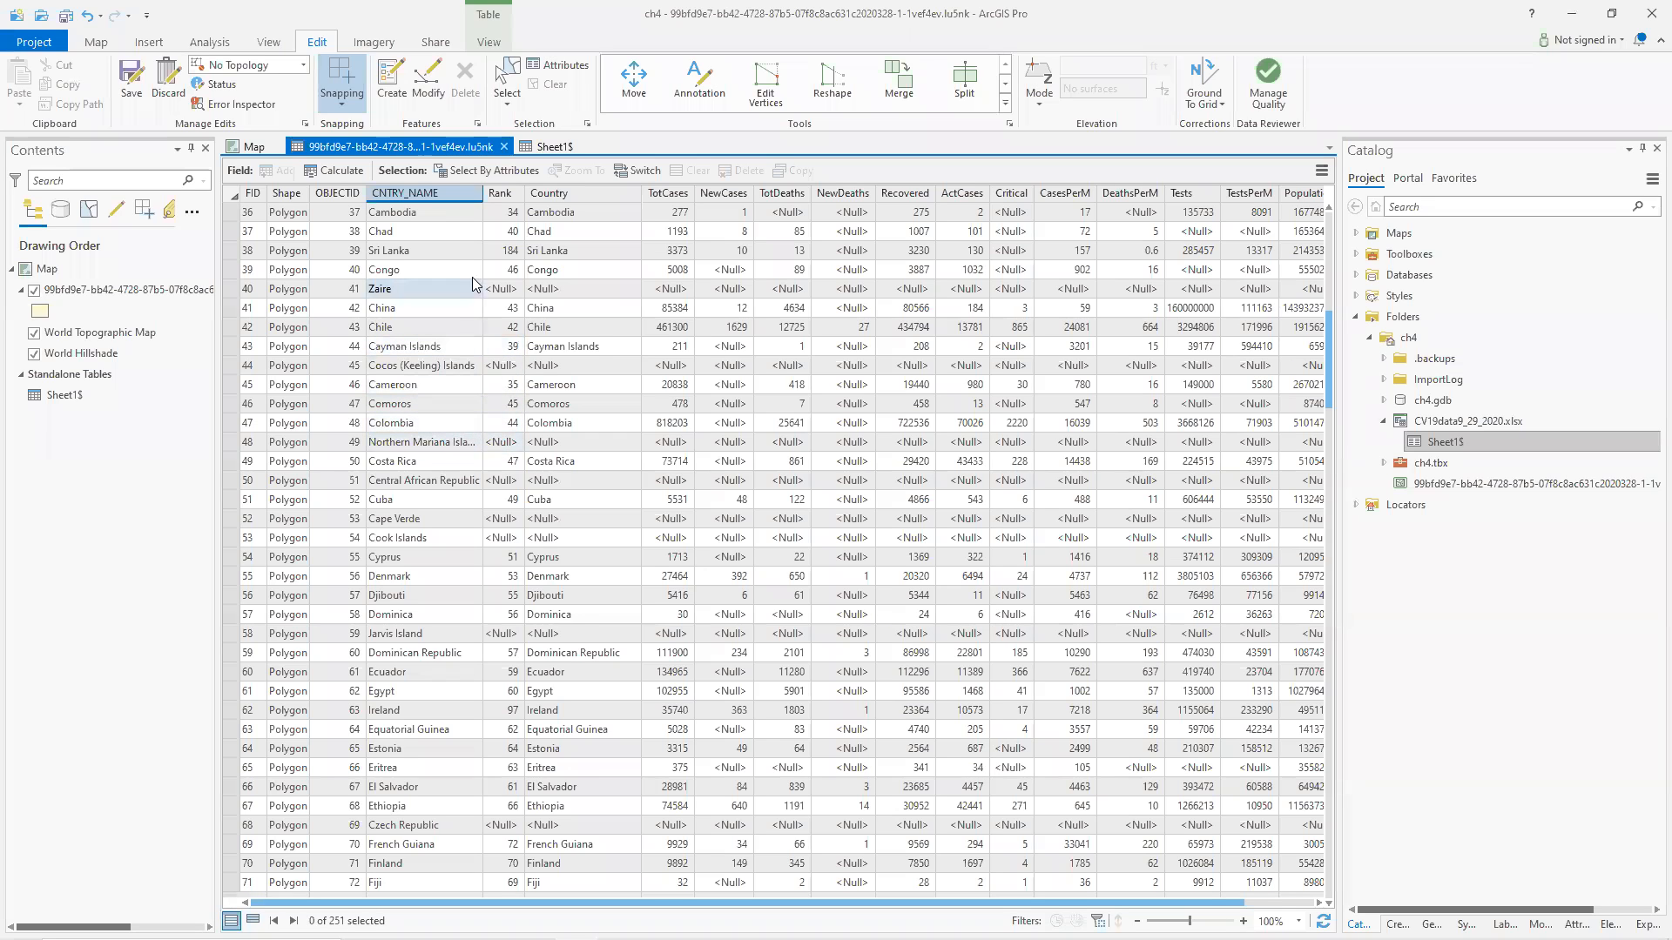
pyautogui.moveTo(482, 192); pyautogui.dragTo(512, 192)
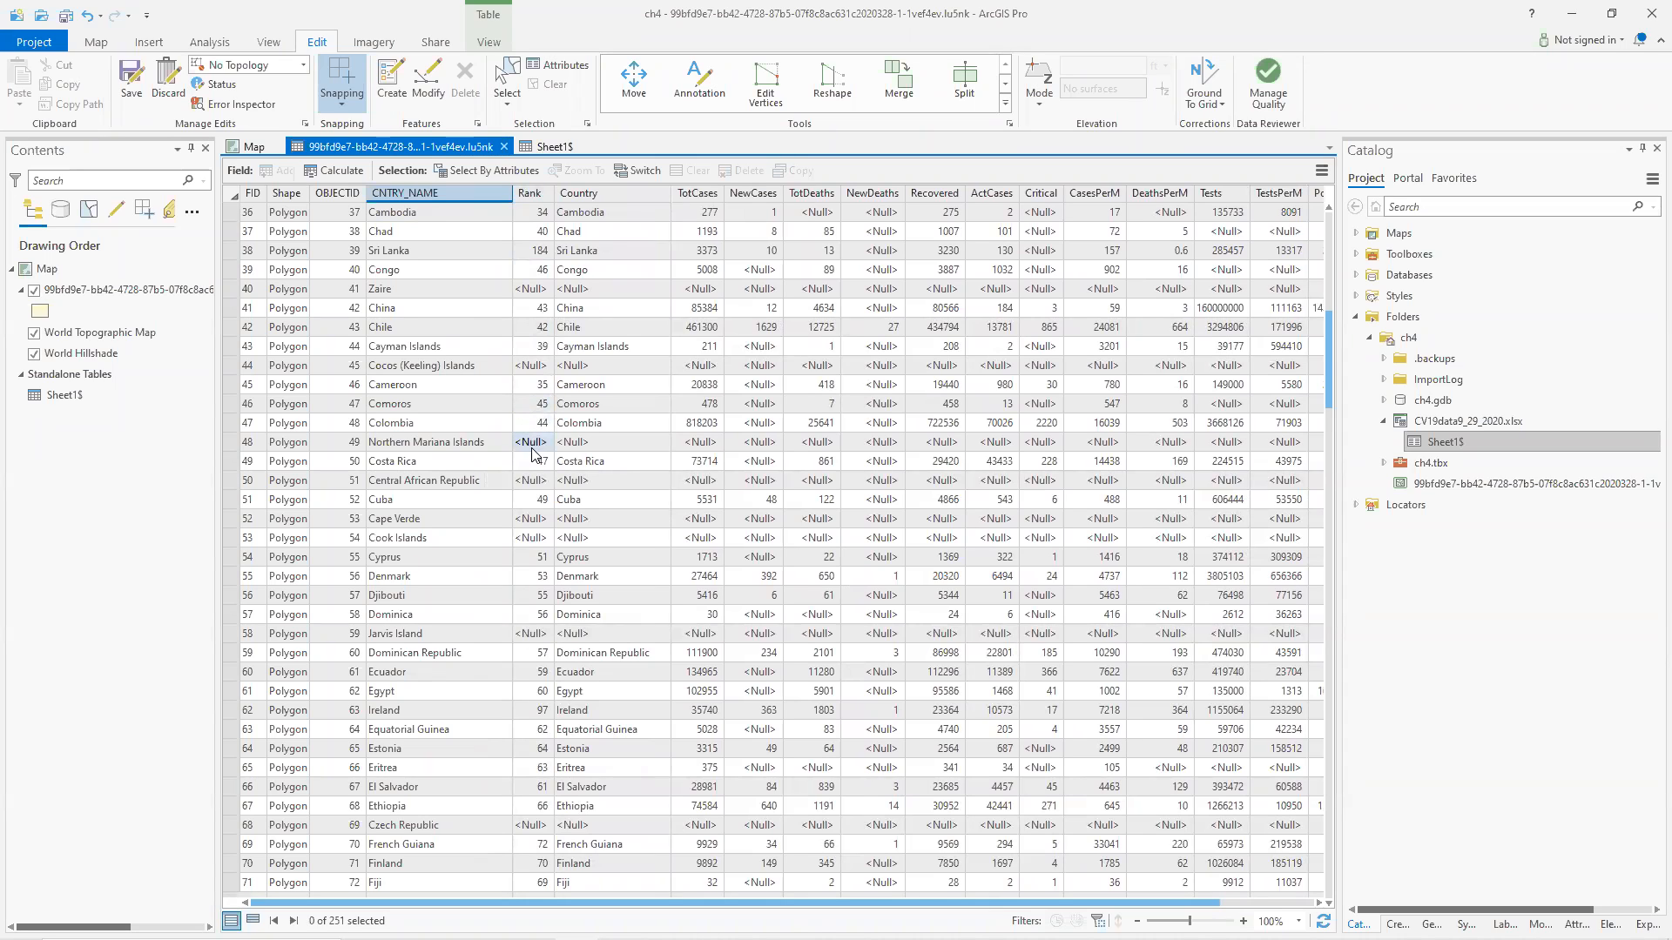
# Switch to the Sheet1$ table and scroll through its country list again.
pyautogui.click(546, 145)
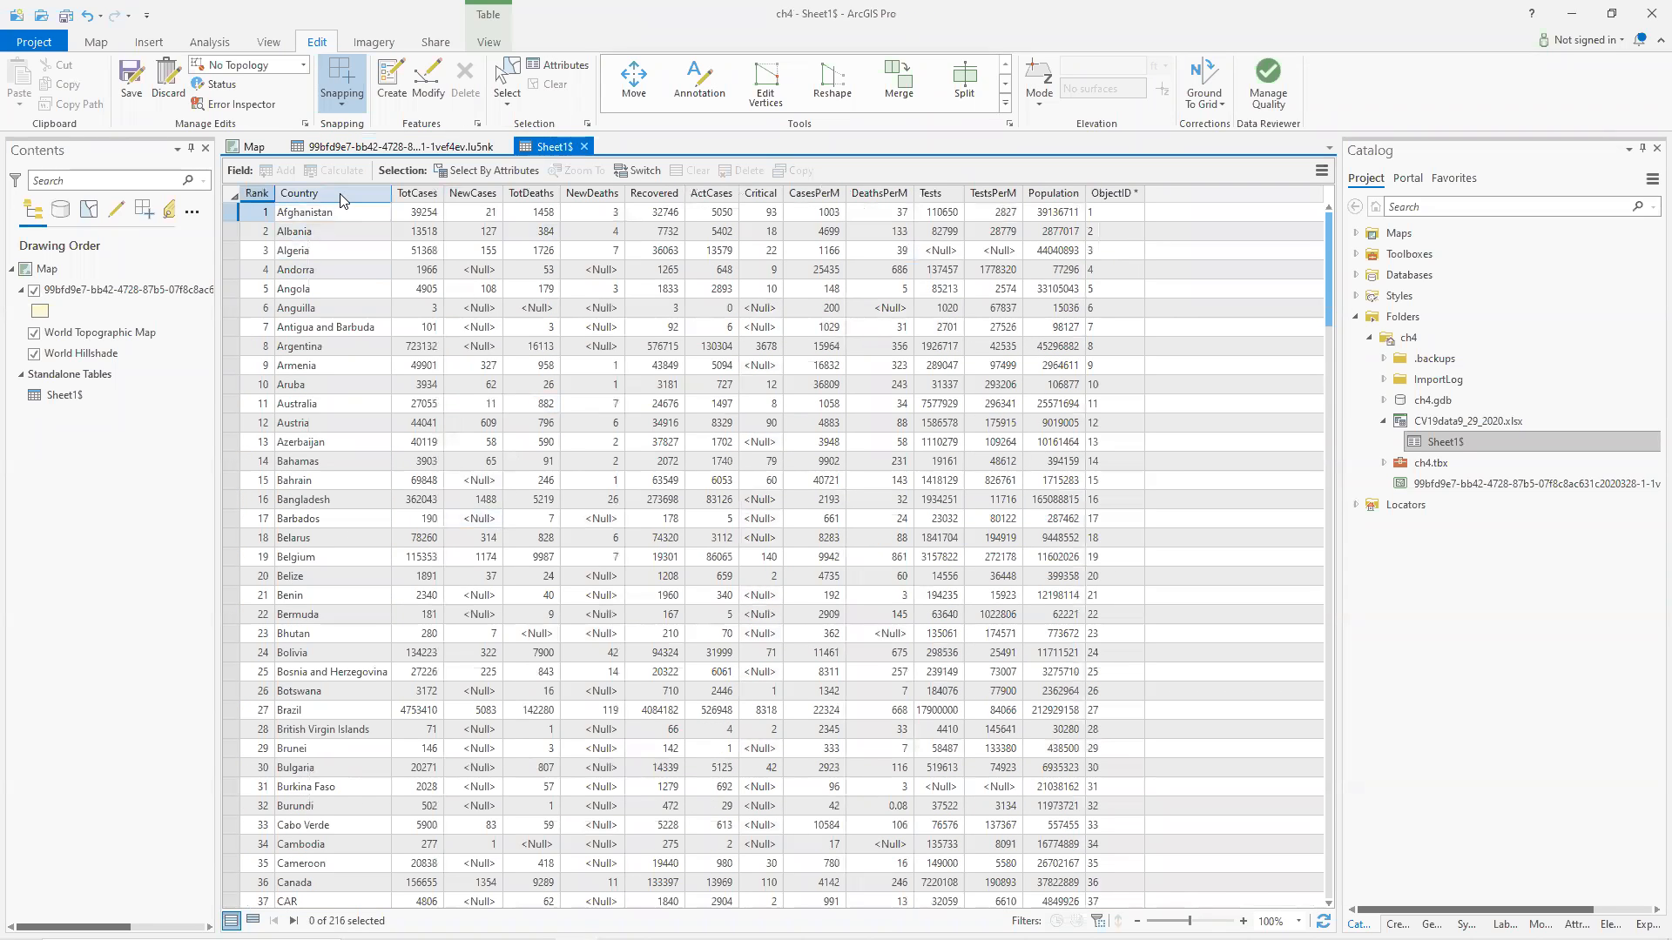
pyautogui.scroll(-9, 387, 604)
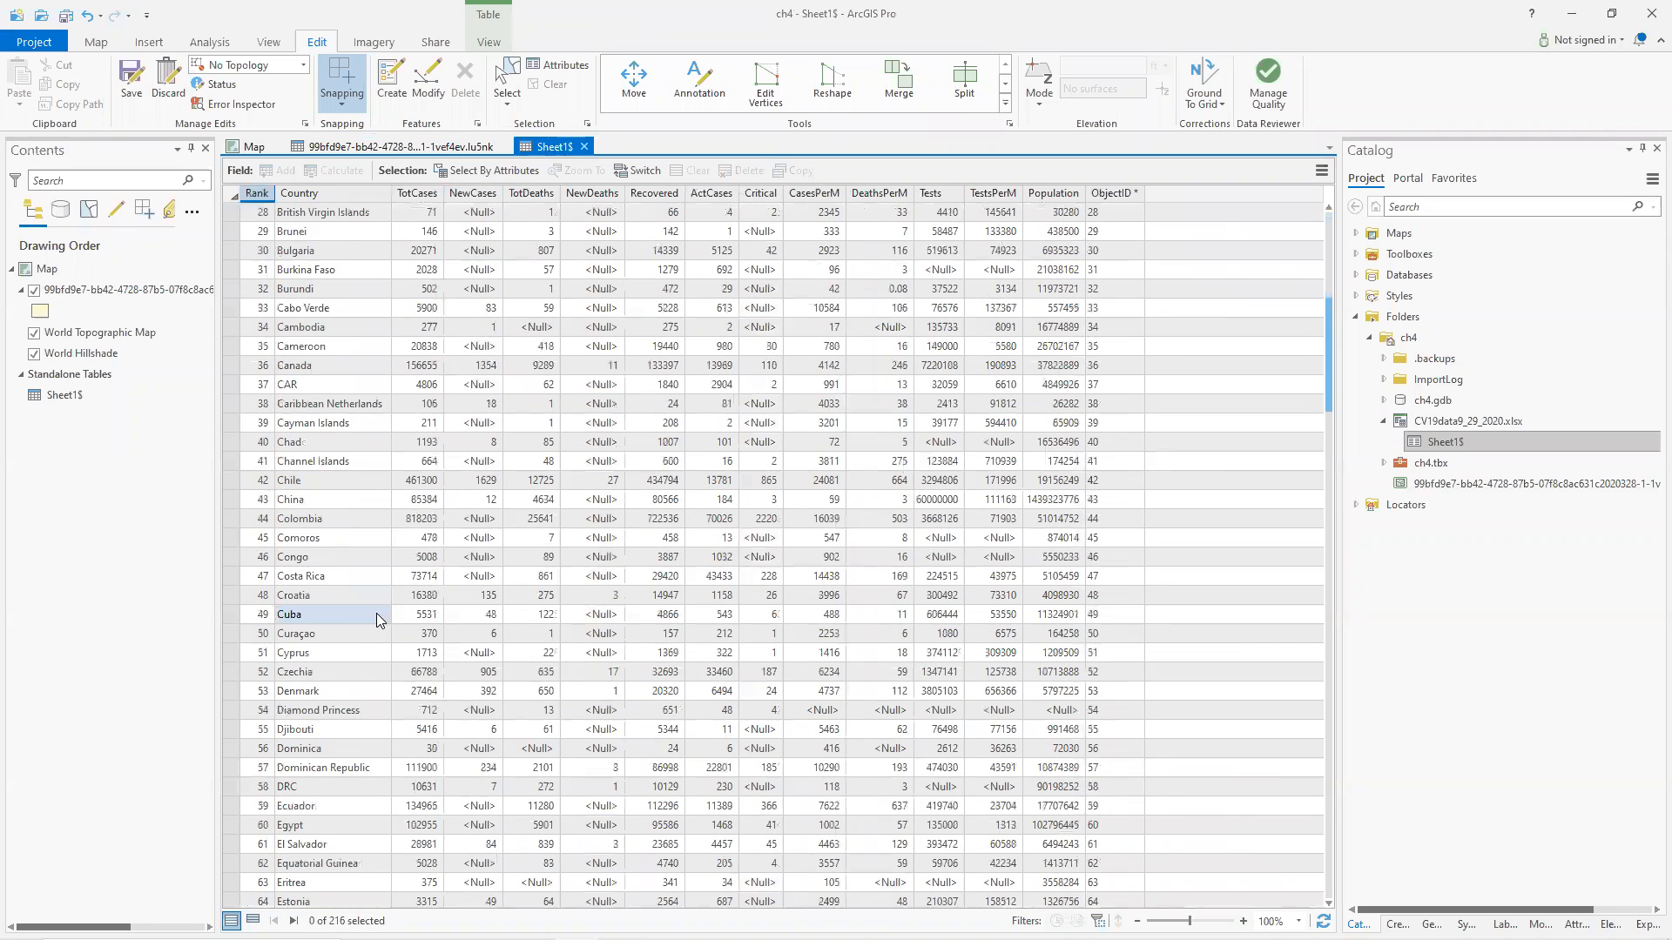
pyautogui.scroll(-2, 351, 697)
pyautogui.scroll(-7, 351, 696)
pyautogui.scroll(-15, 347, 699)
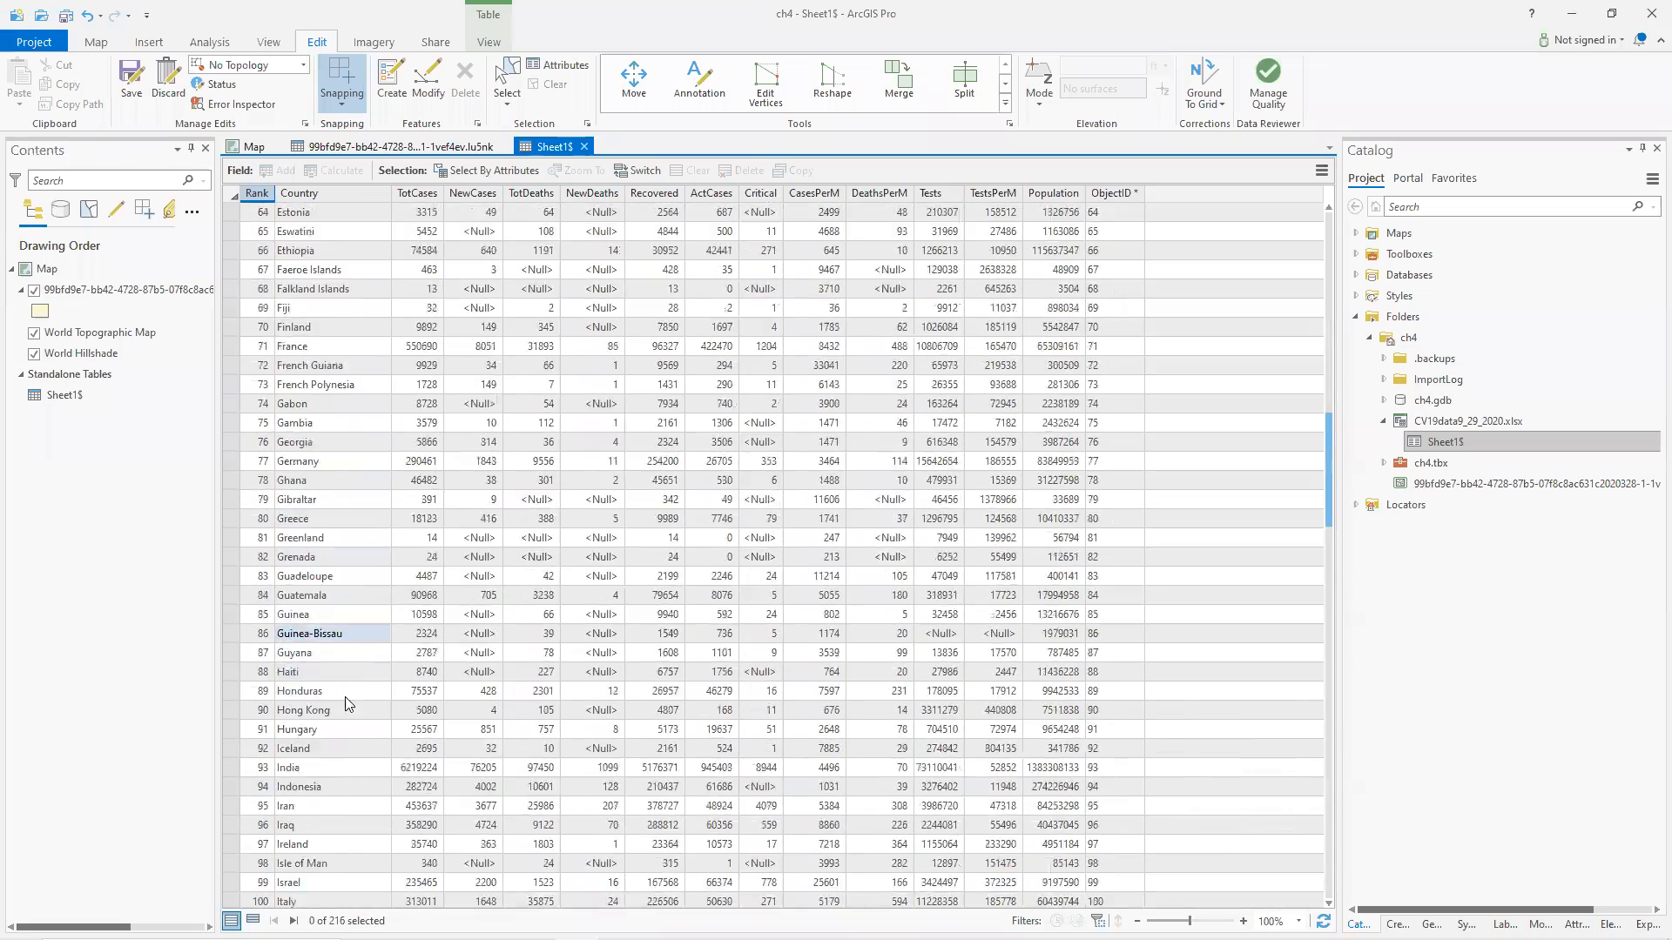
pyautogui.scroll(-3, 344, 698)
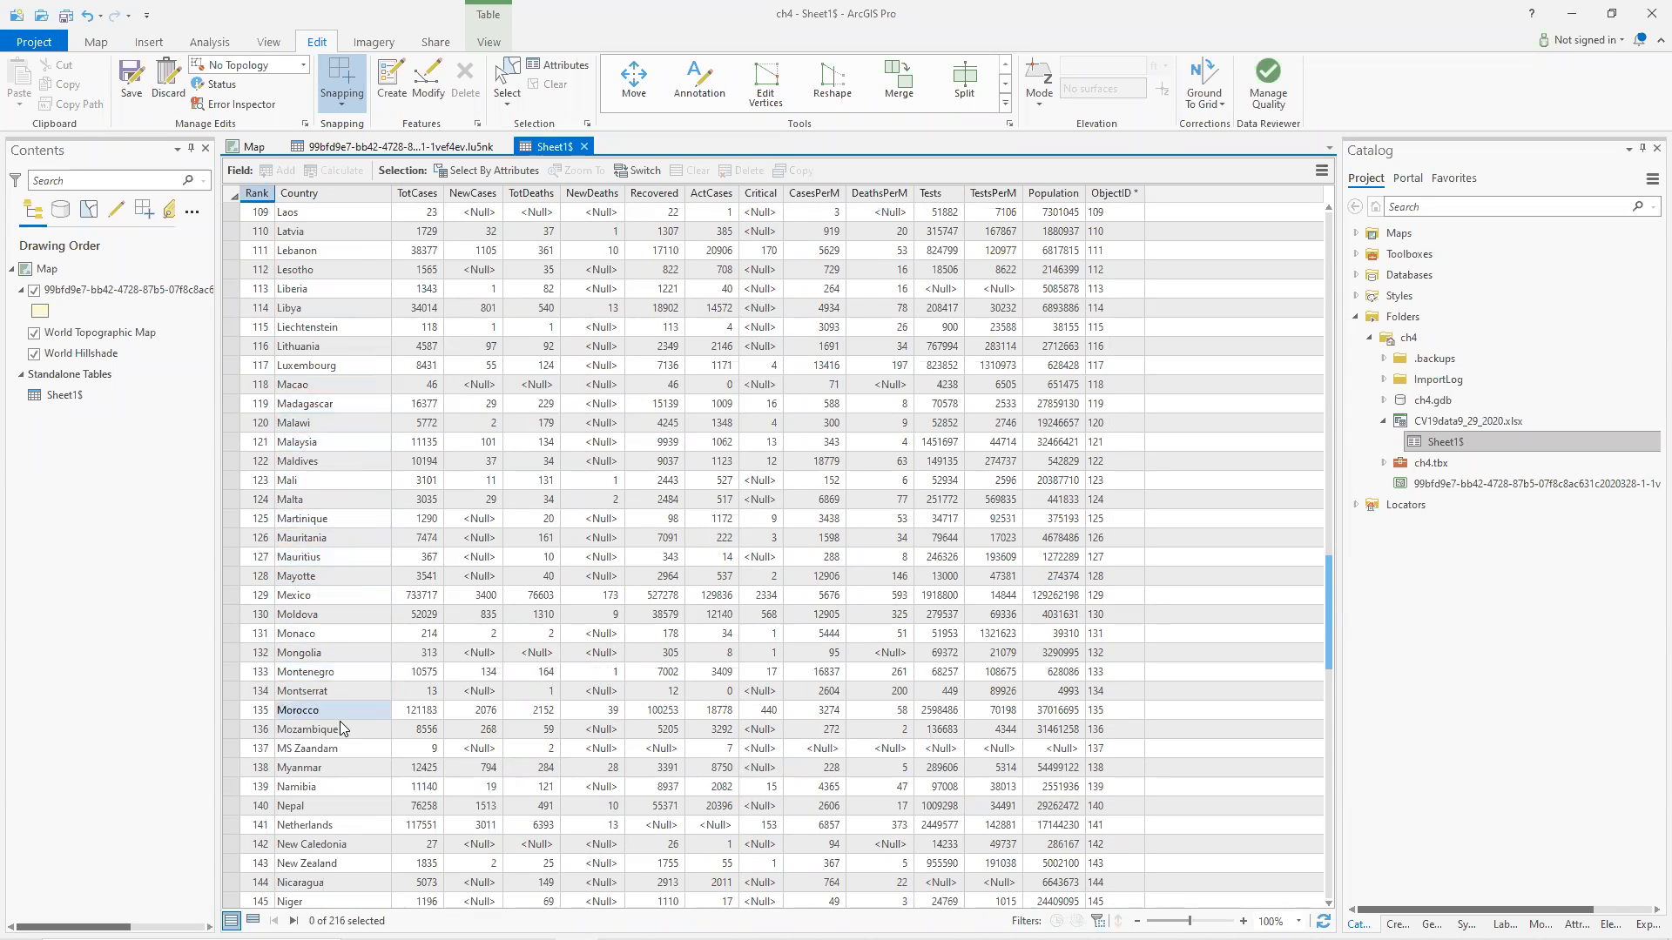
pyautogui.scroll(-4, 339, 728)
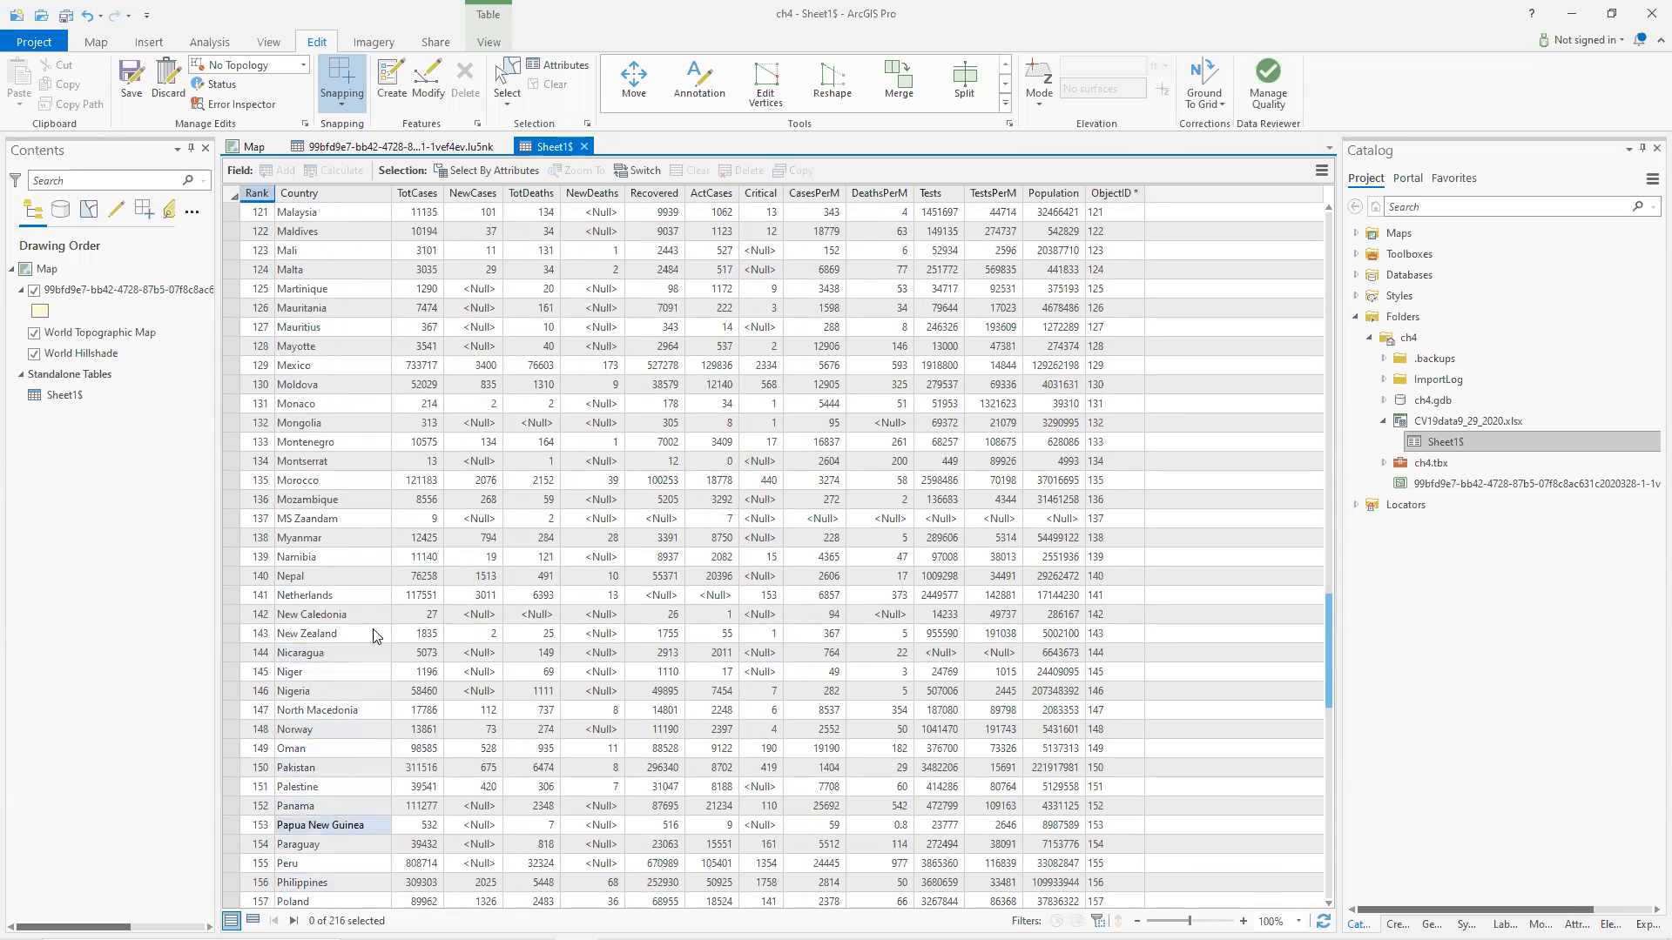
pyautogui.scroll(7, 377, 606)
# Compare the countries attribute table with the Sheet1$ table, ending on the countries table near Central African Republic.
pyautogui.click(357, 148)
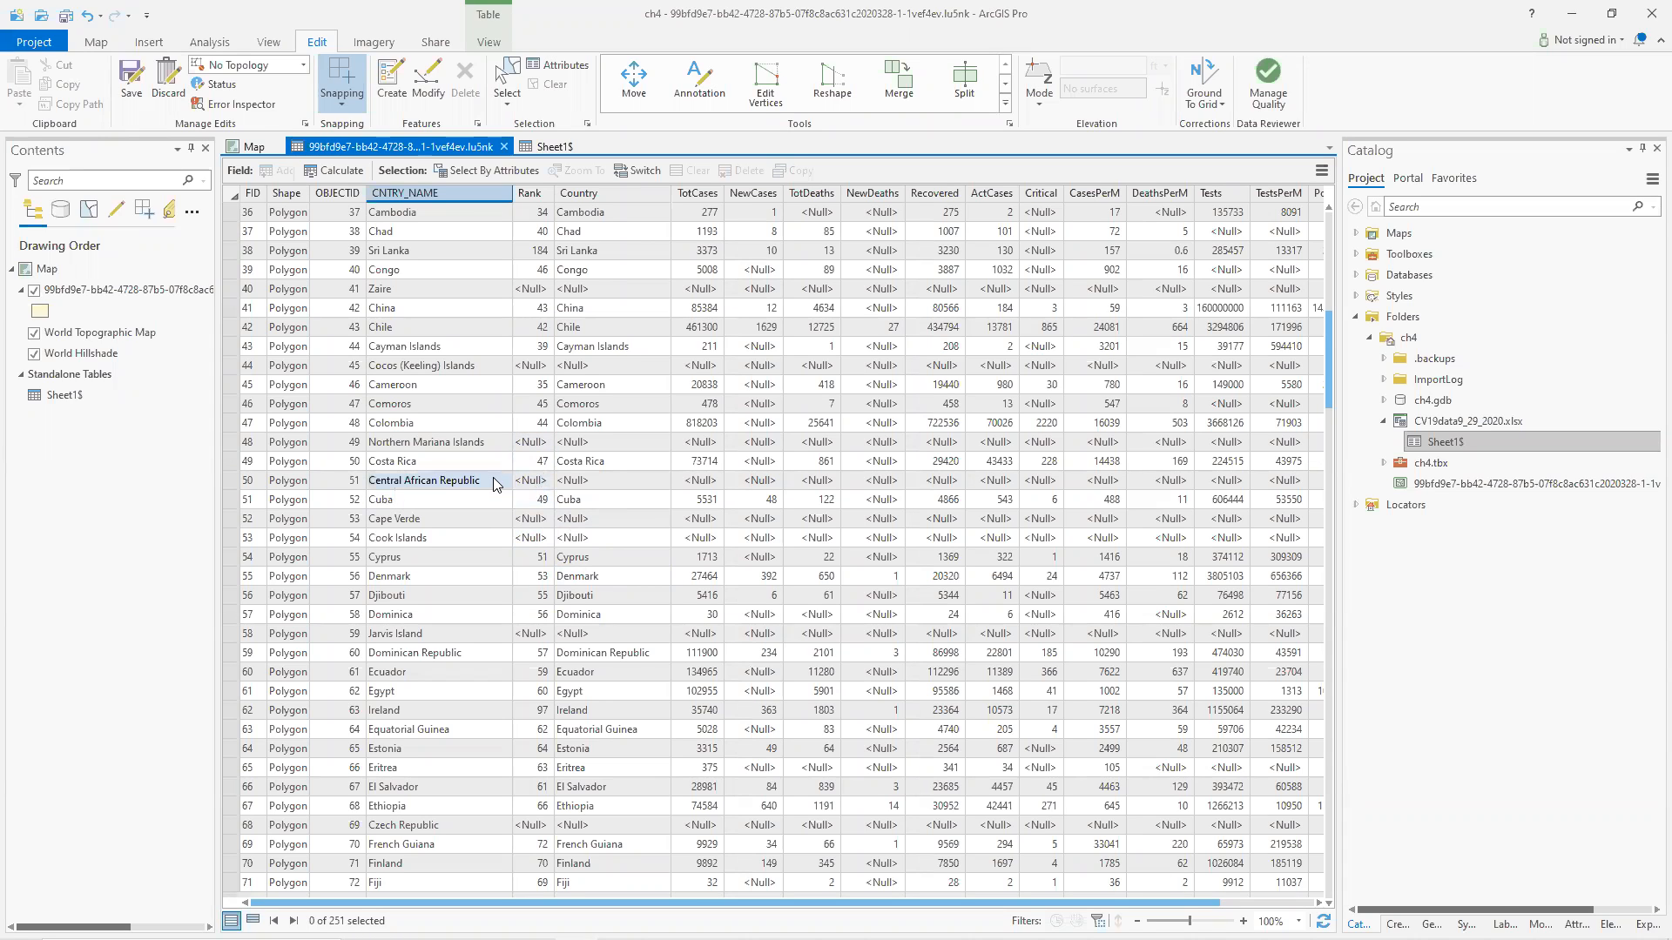
pyautogui.click(542, 146)
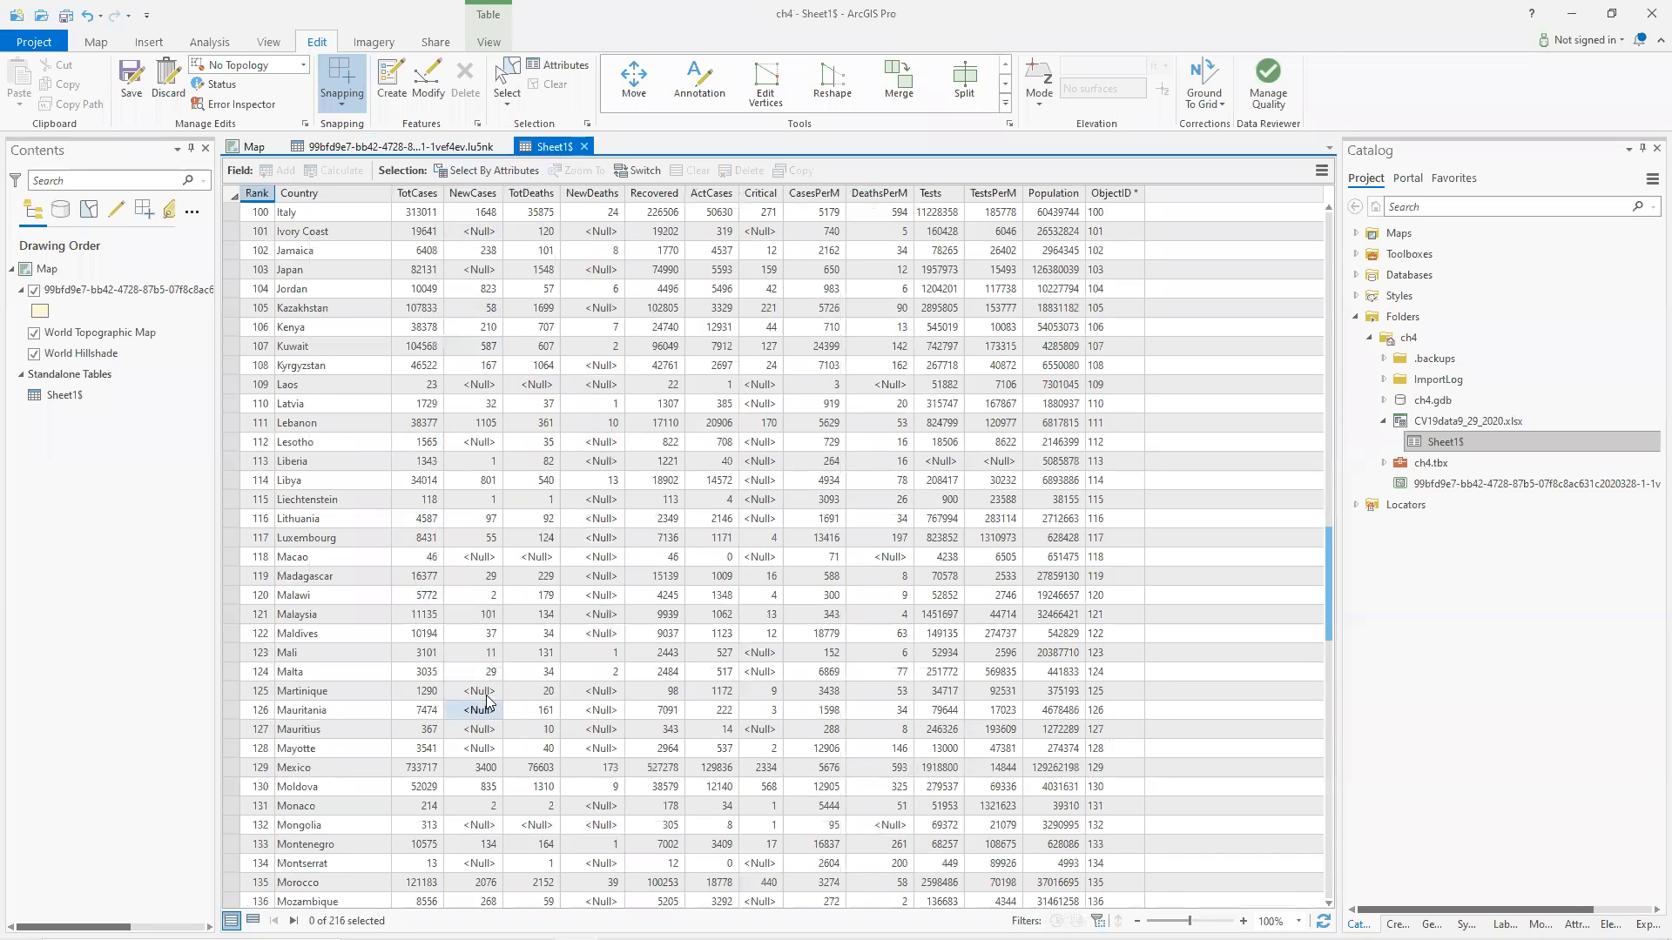
pyautogui.click(401, 150)
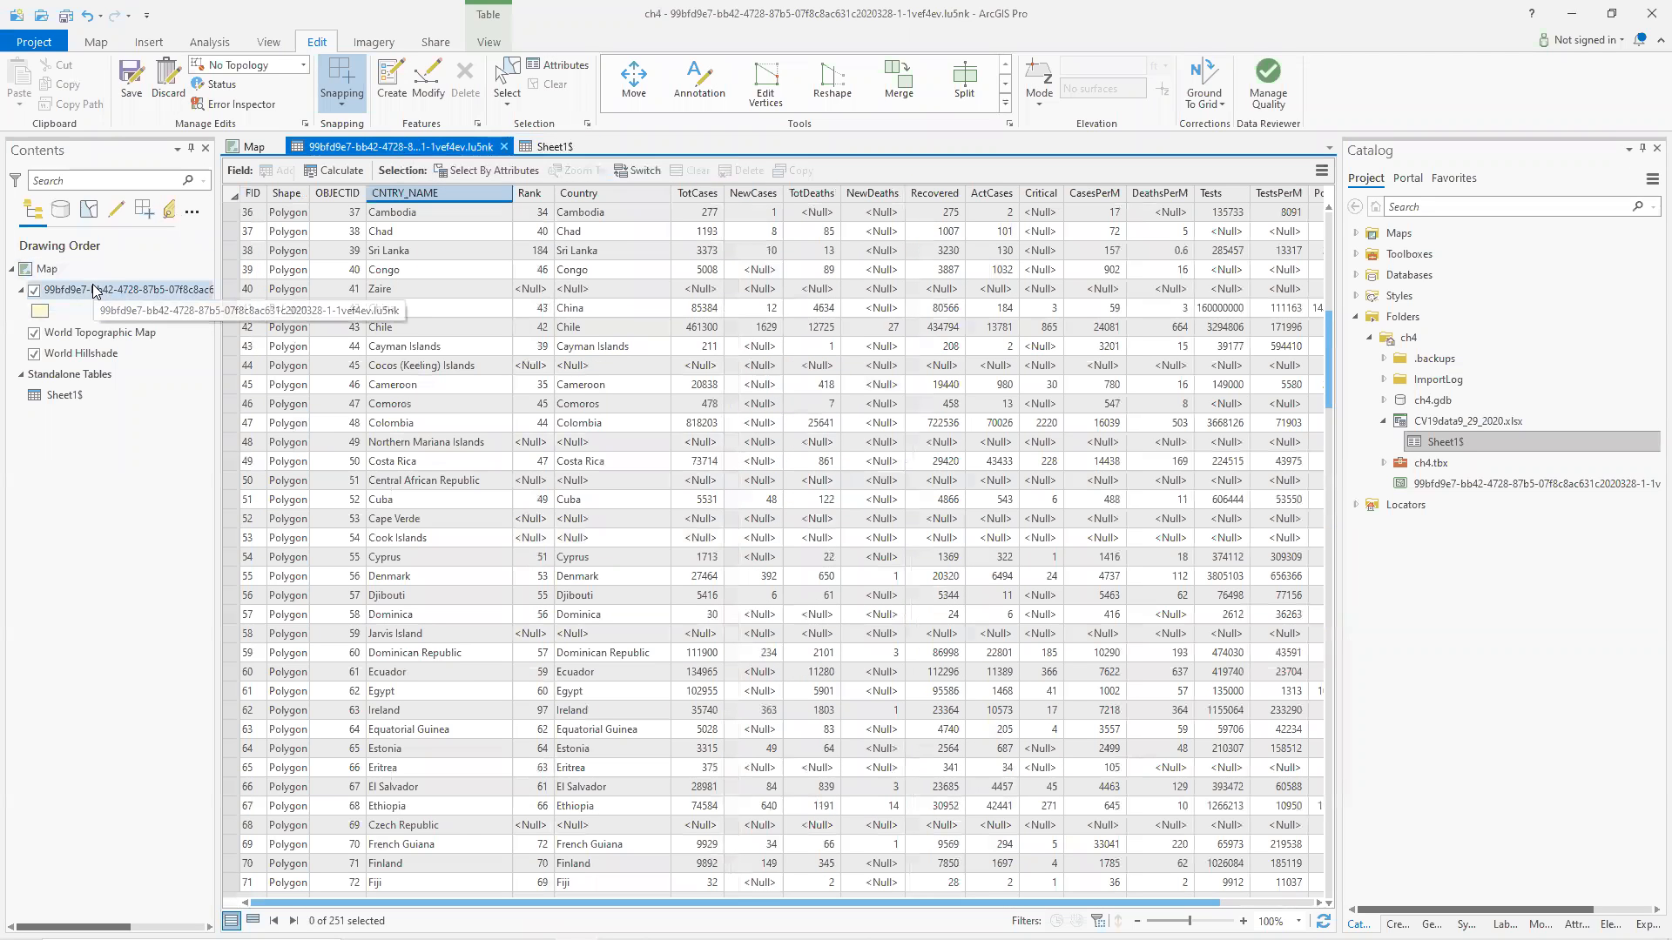
pyautogui.click(547, 146)
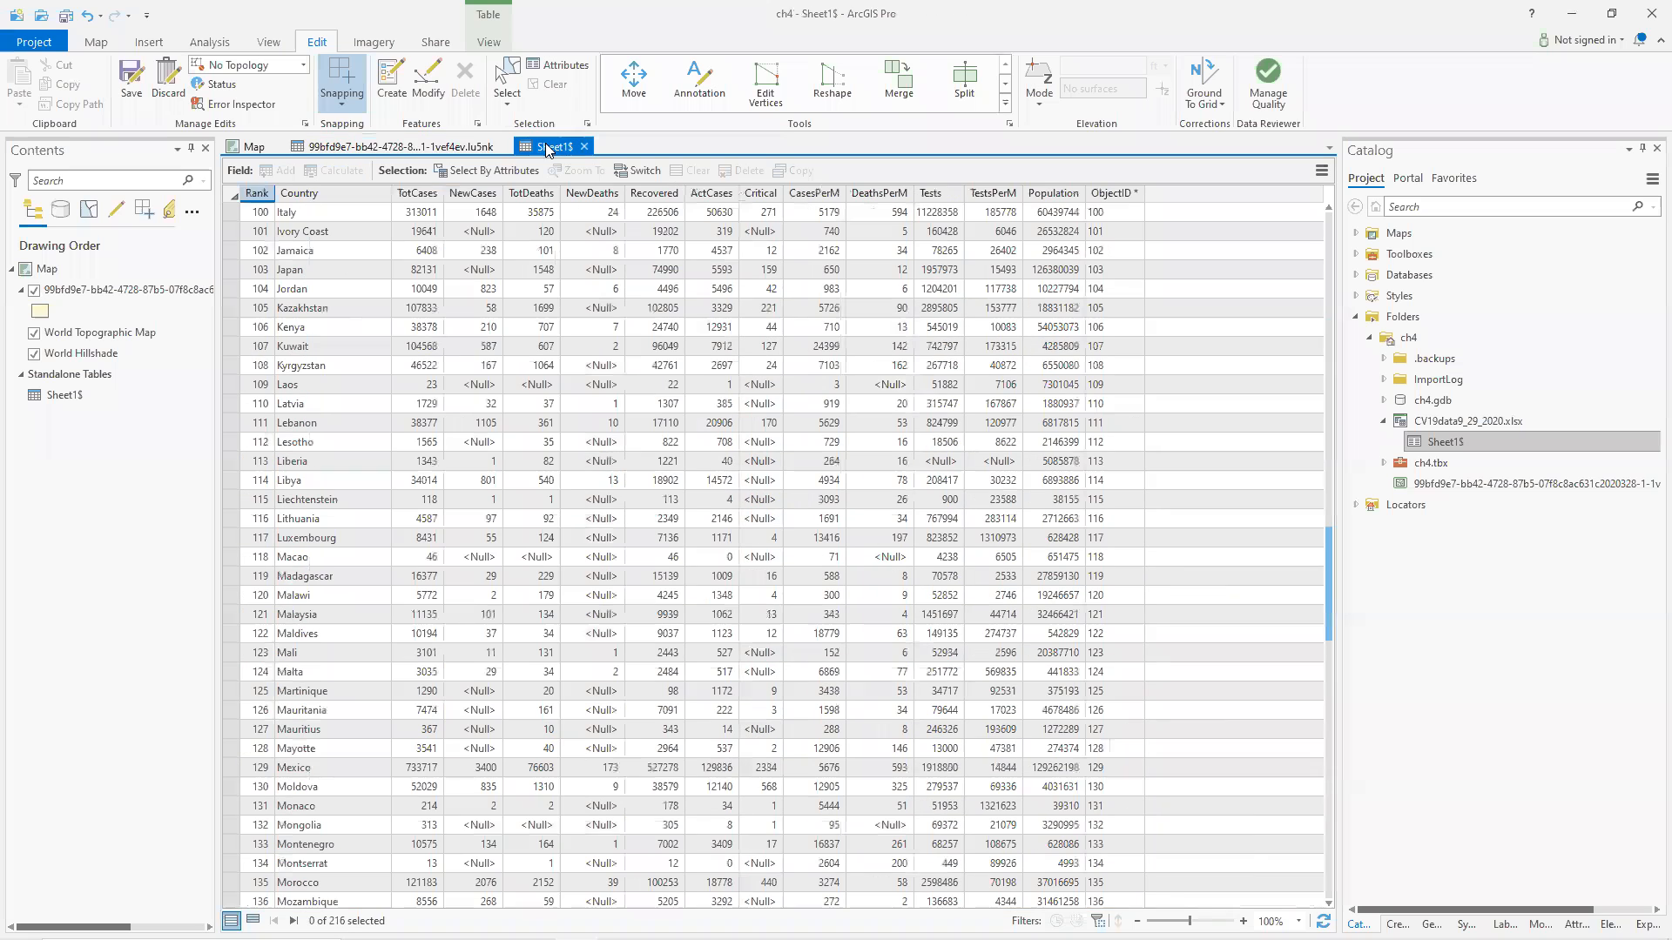
pyautogui.click(381, 149)
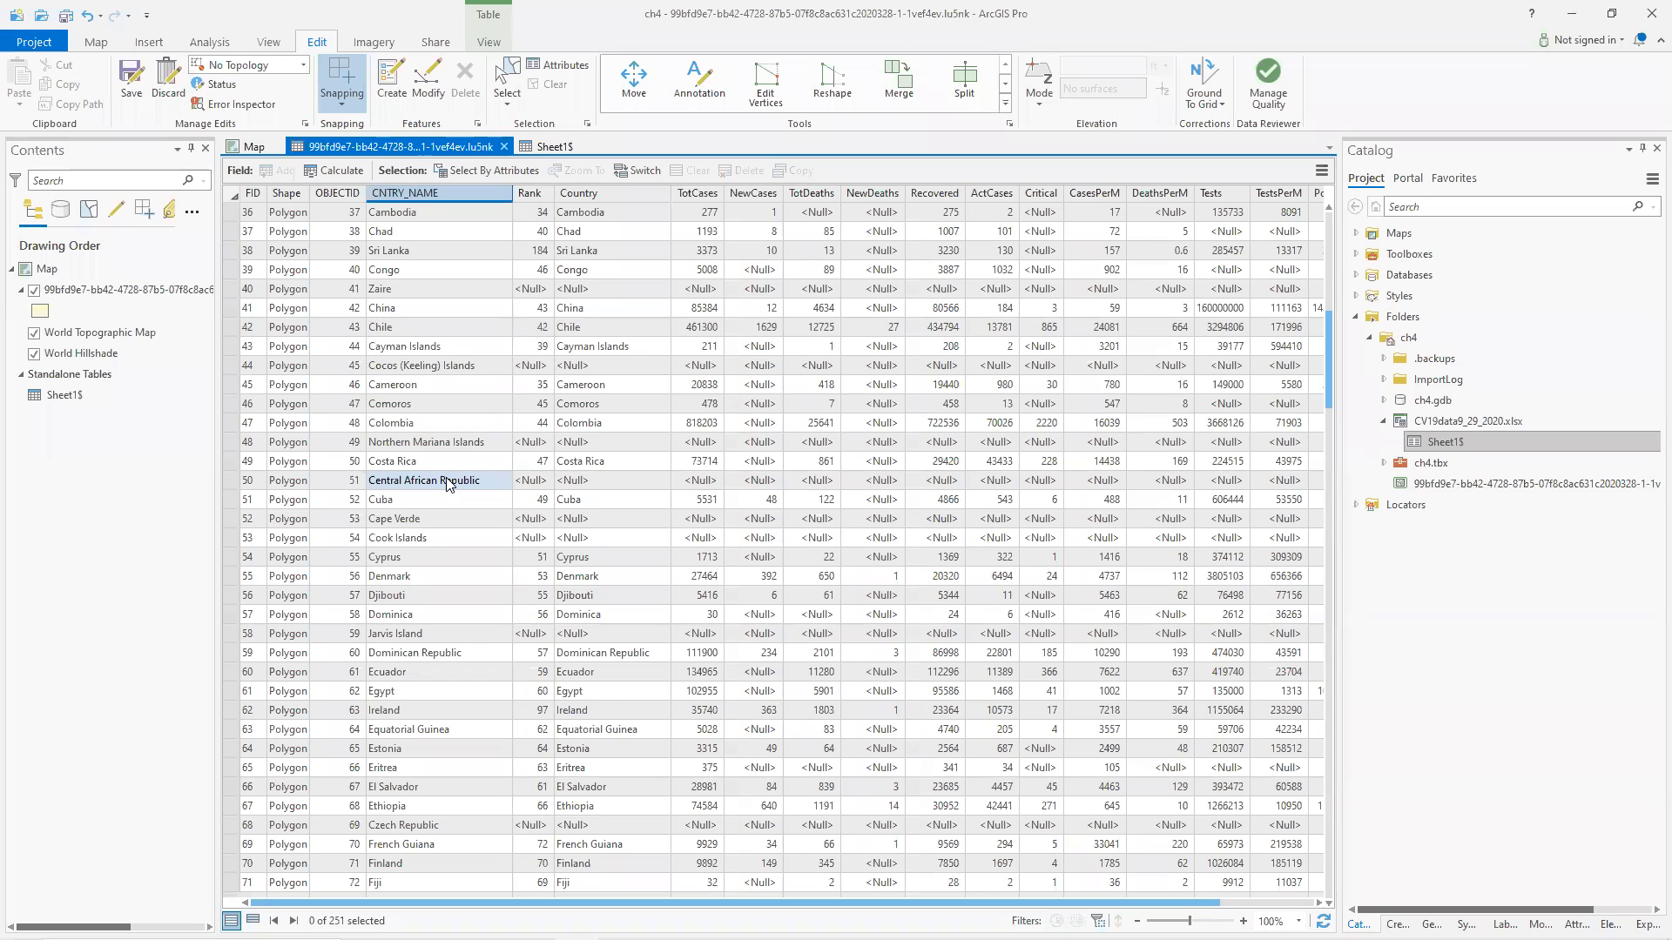
# Switch to the browser and search Google for Central African Republic.
pyautogui.hotkey('alt', 'Tab')
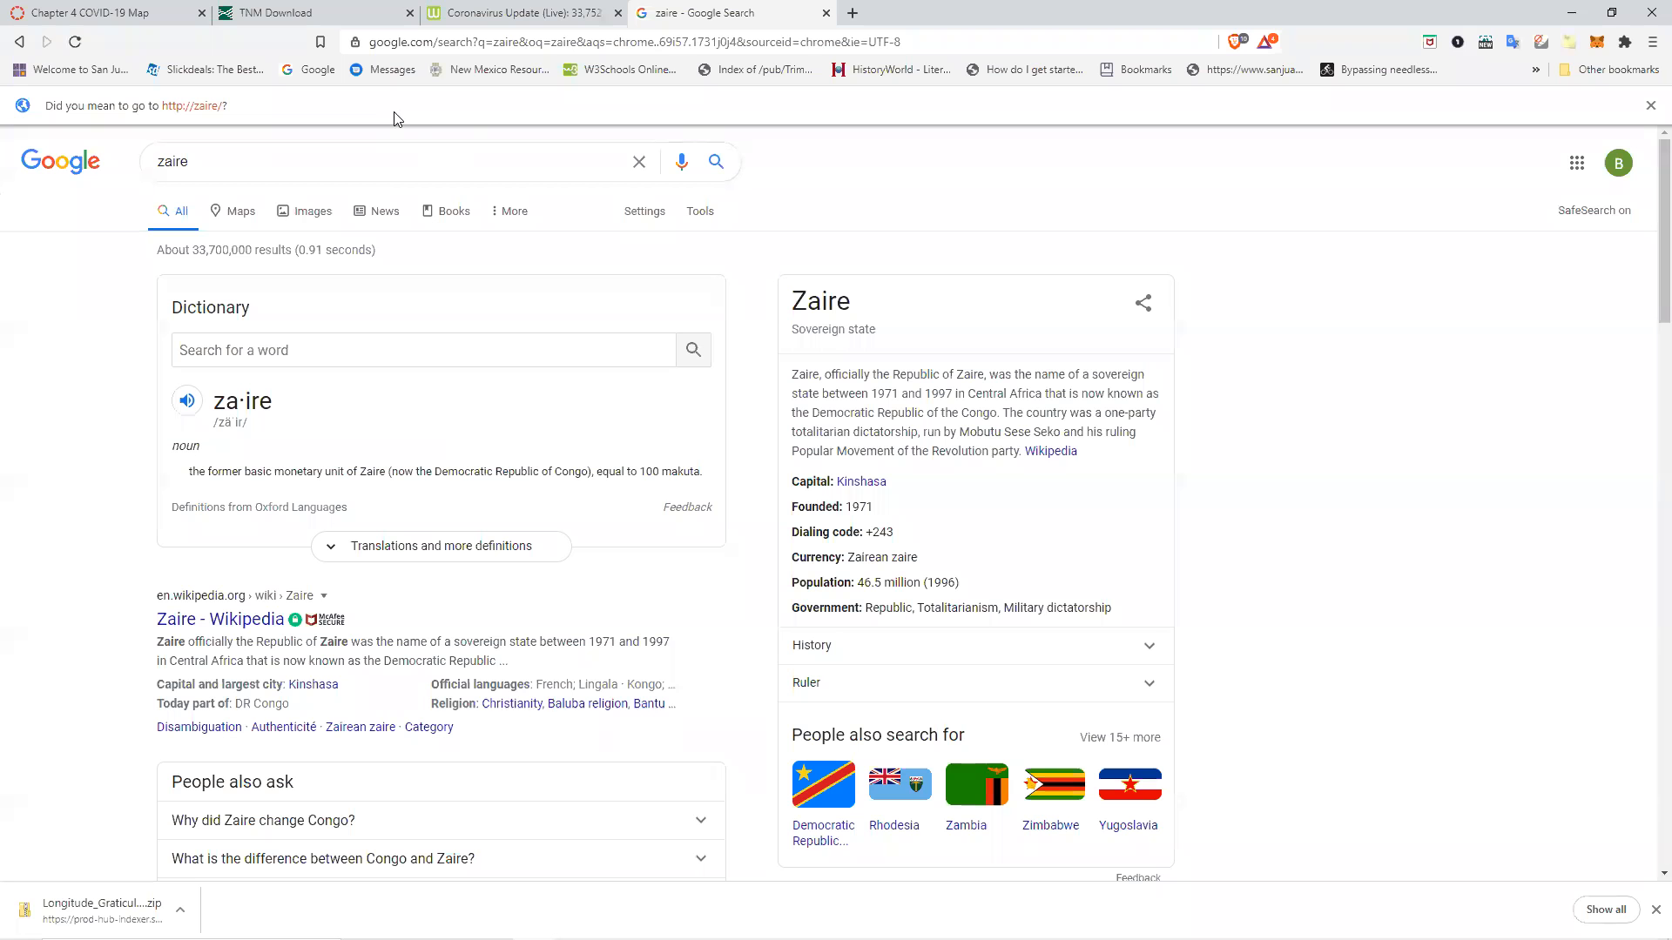
pyautogui.moveTo(344, 171); pyautogui.dragTo(114, 152)
pyautogui.press('BackSpace')
pyautogui.write('central')
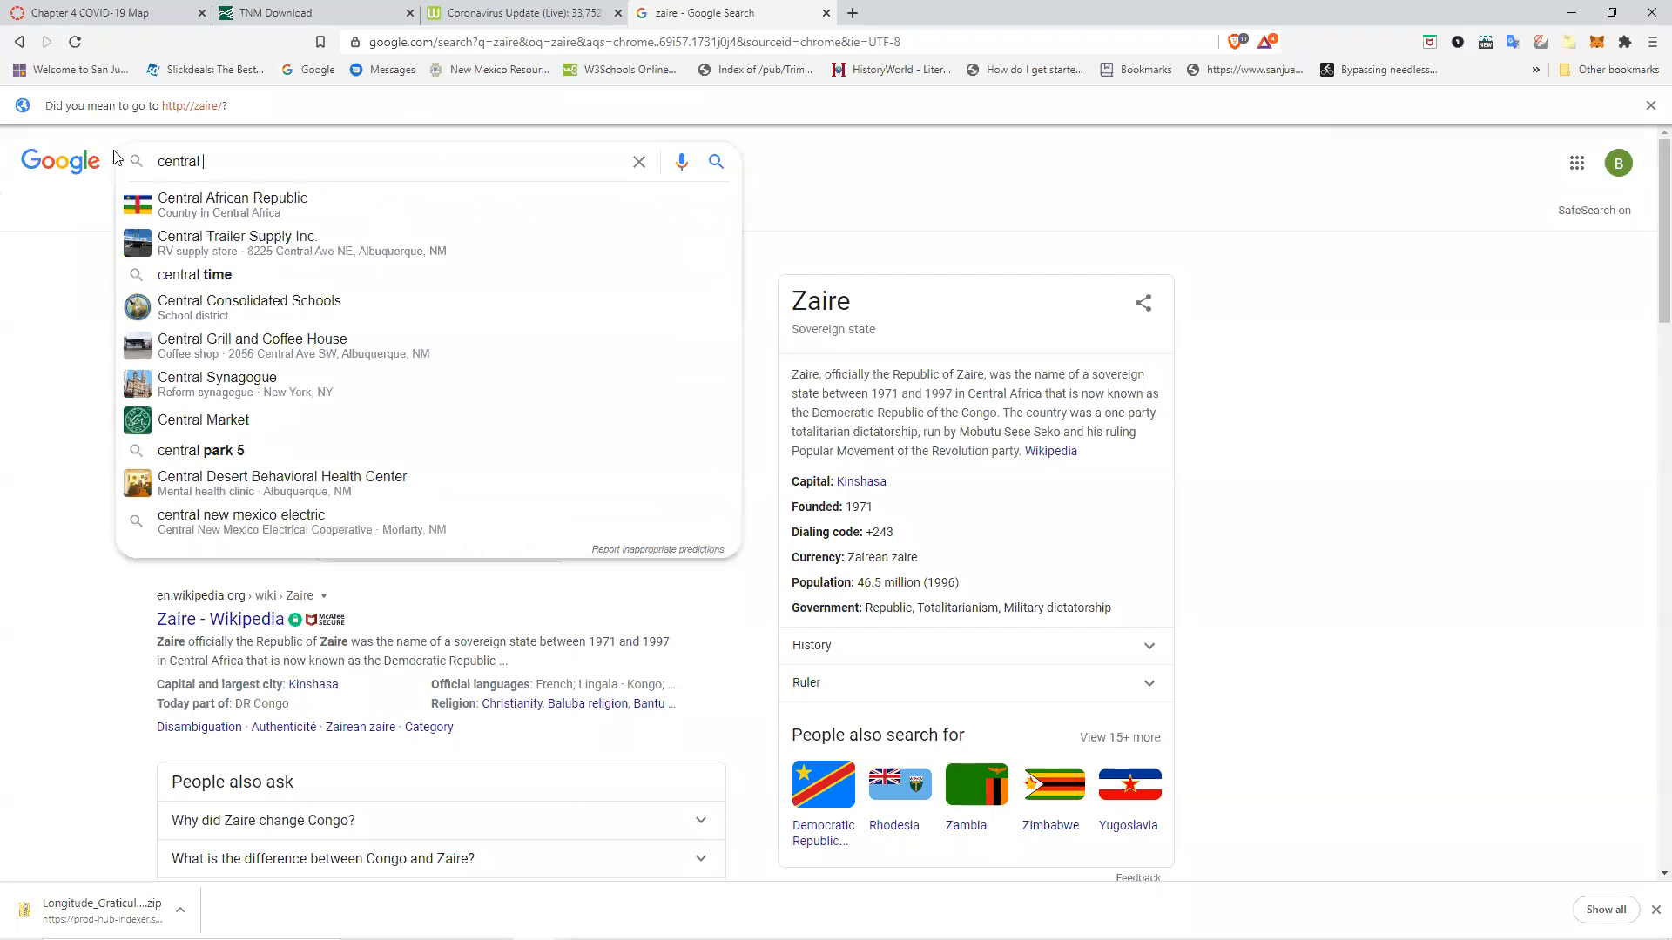
pyautogui.click(191, 206)
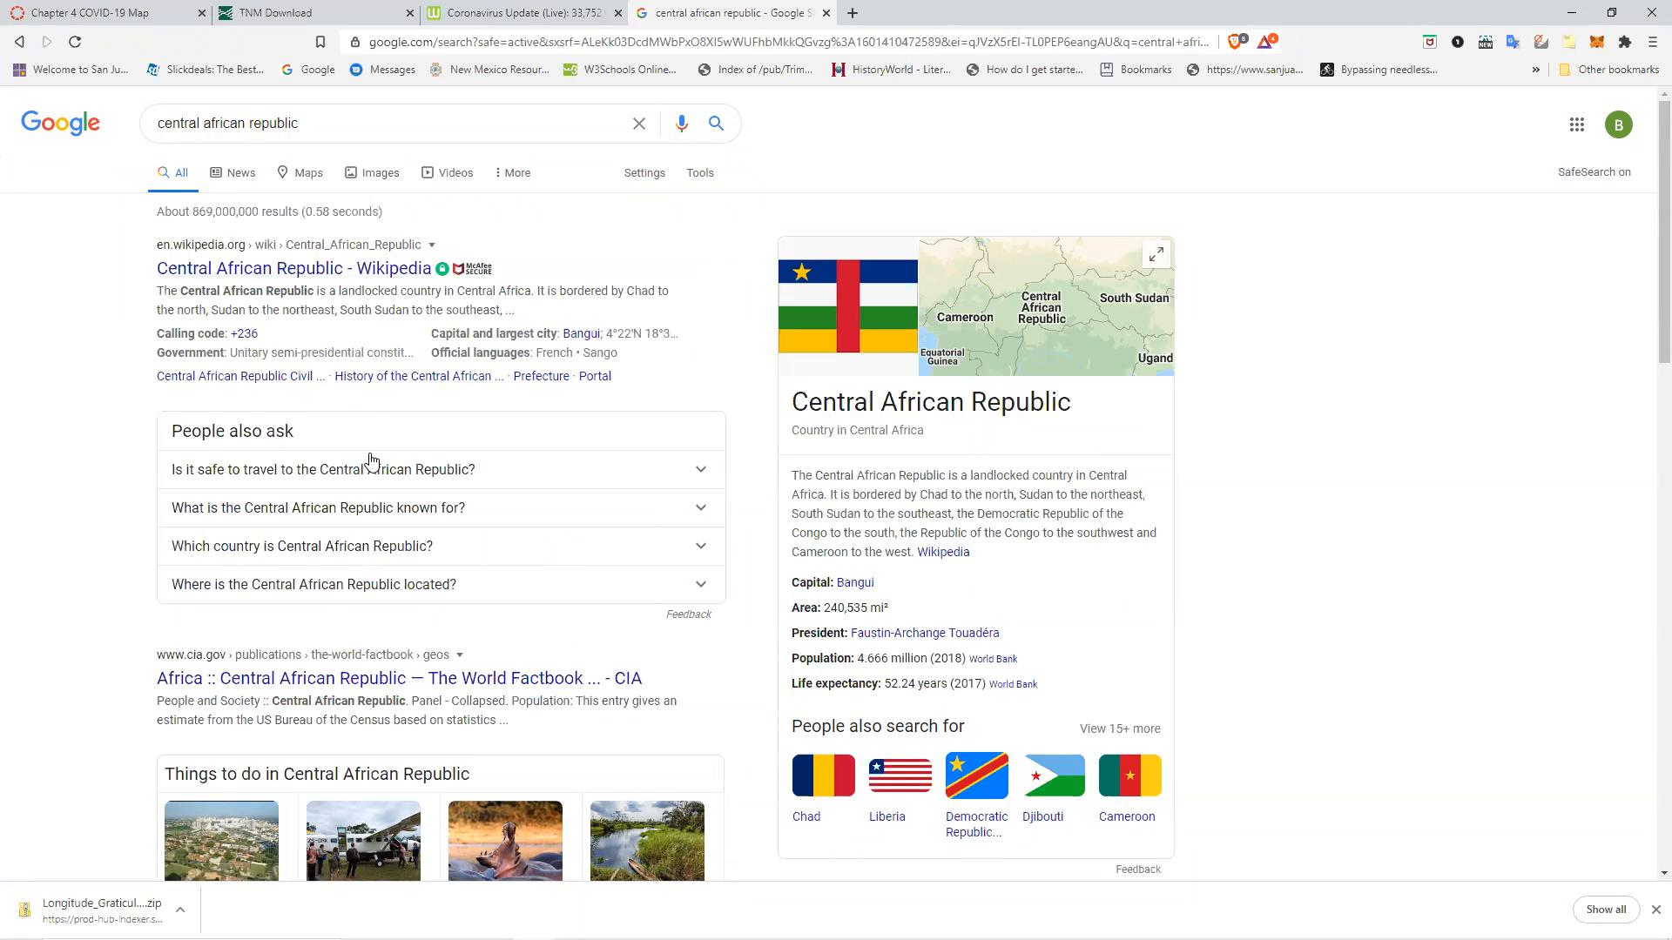
# Browse the search results and read the Britannica article on the Central African Republic.
pyautogui.scroll(-2, 371, 451)
pyautogui.scroll(-3, 370, 451)
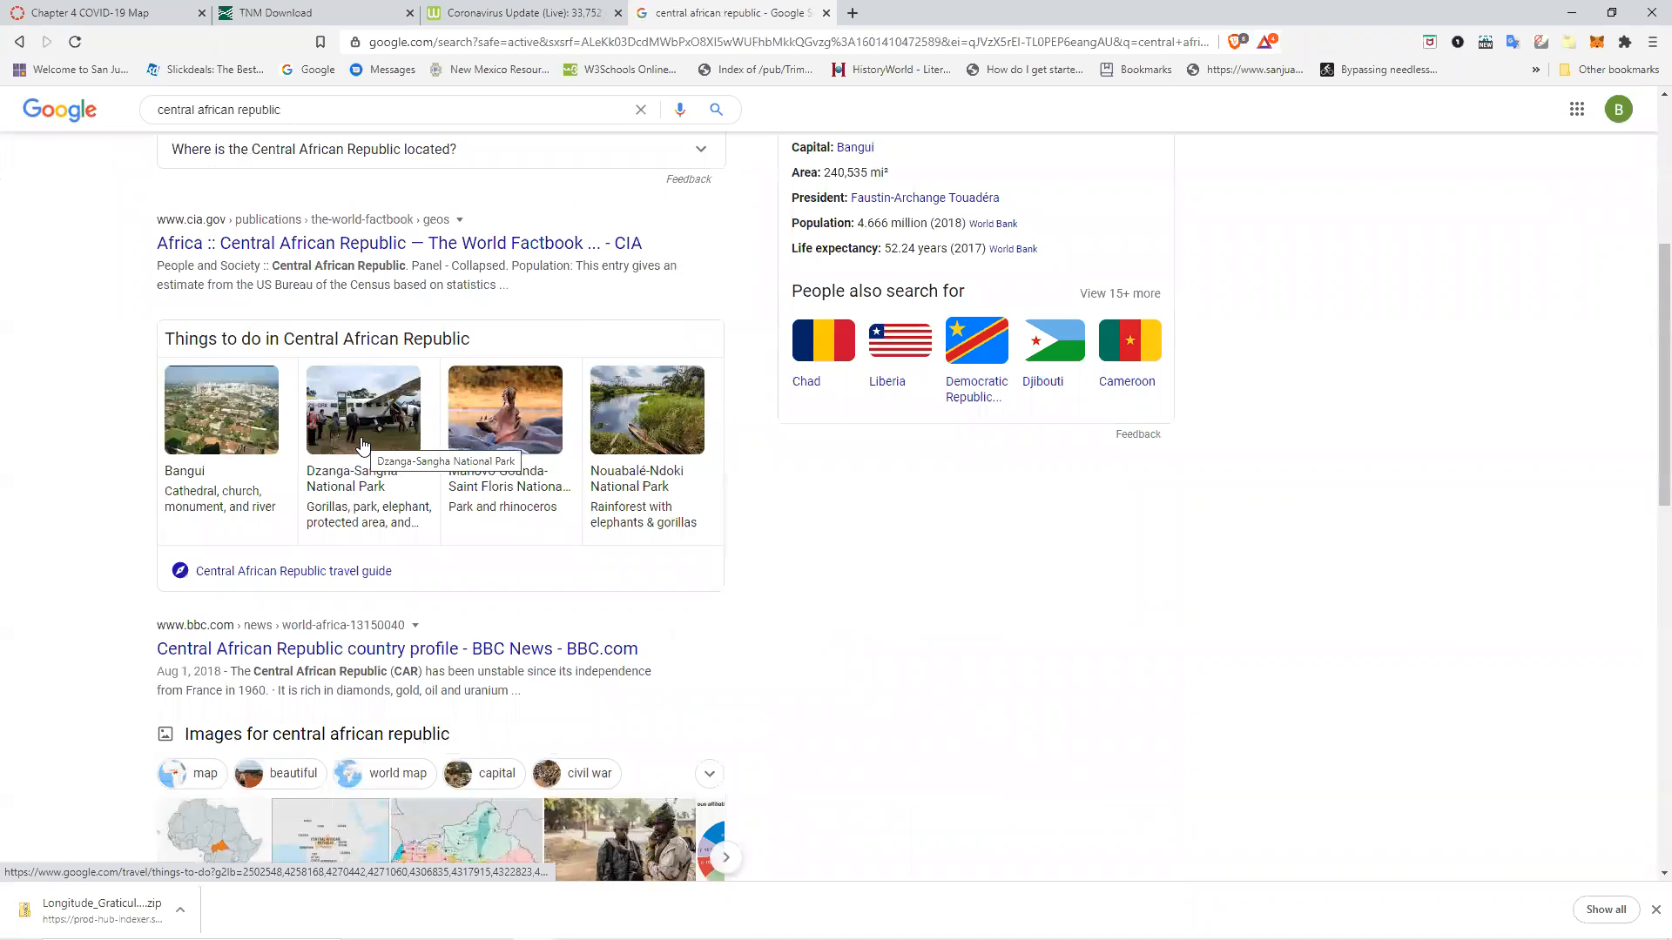
pyautogui.scroll(-3, 349, 401)
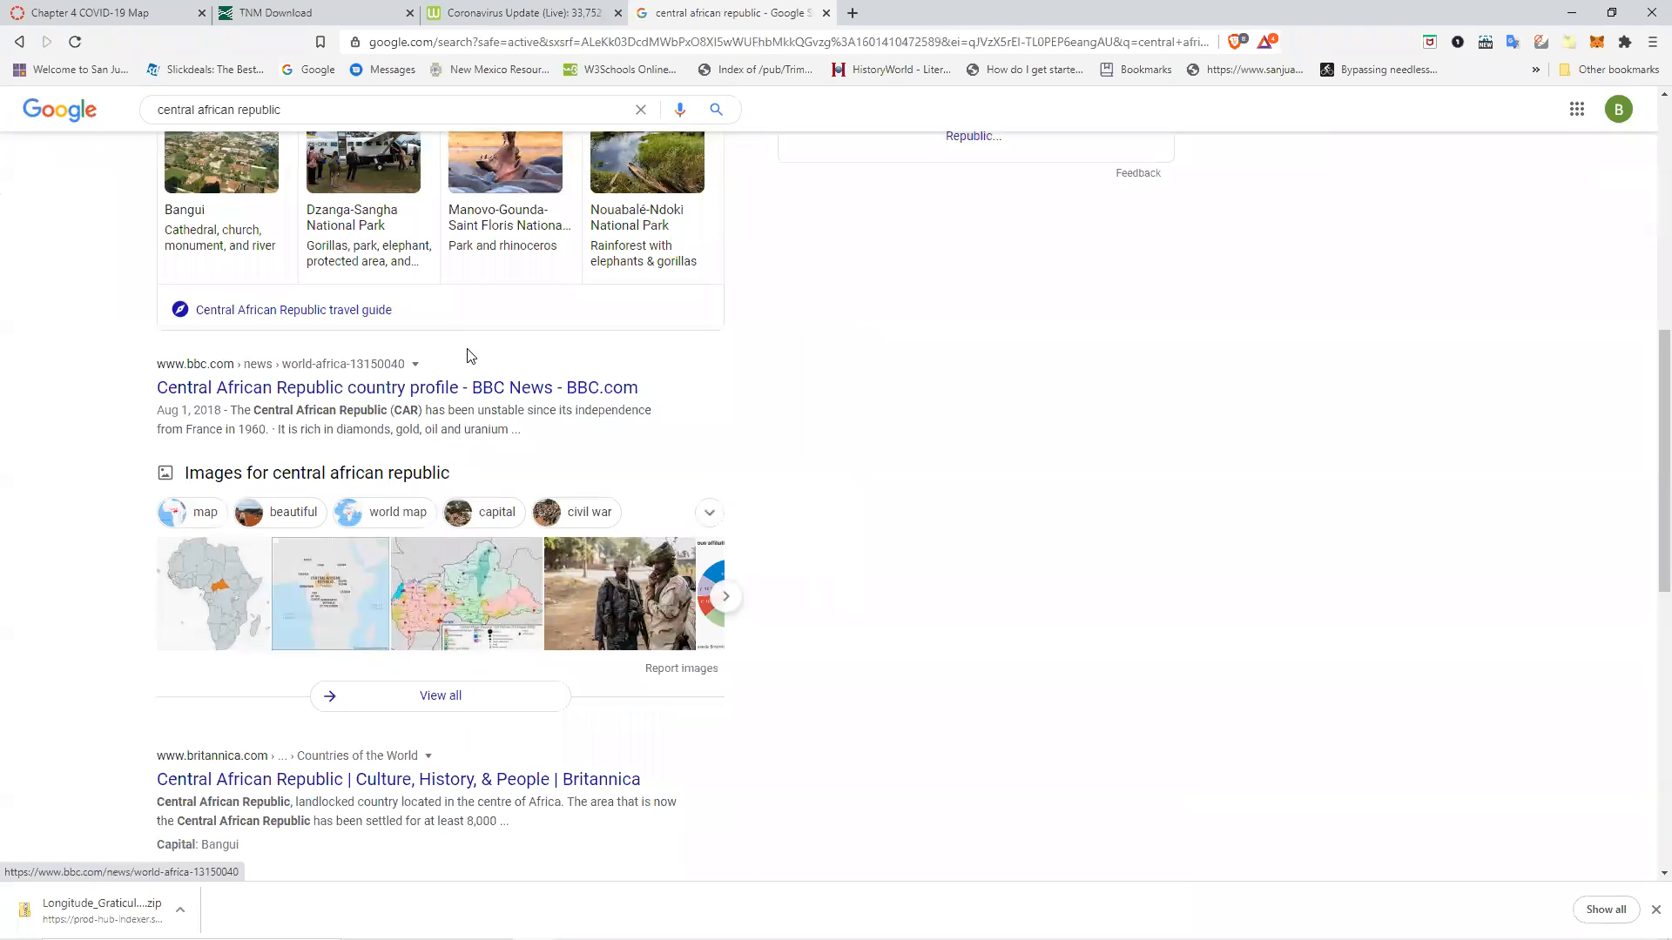
pyautogui.scroll(-3, 468, 358)
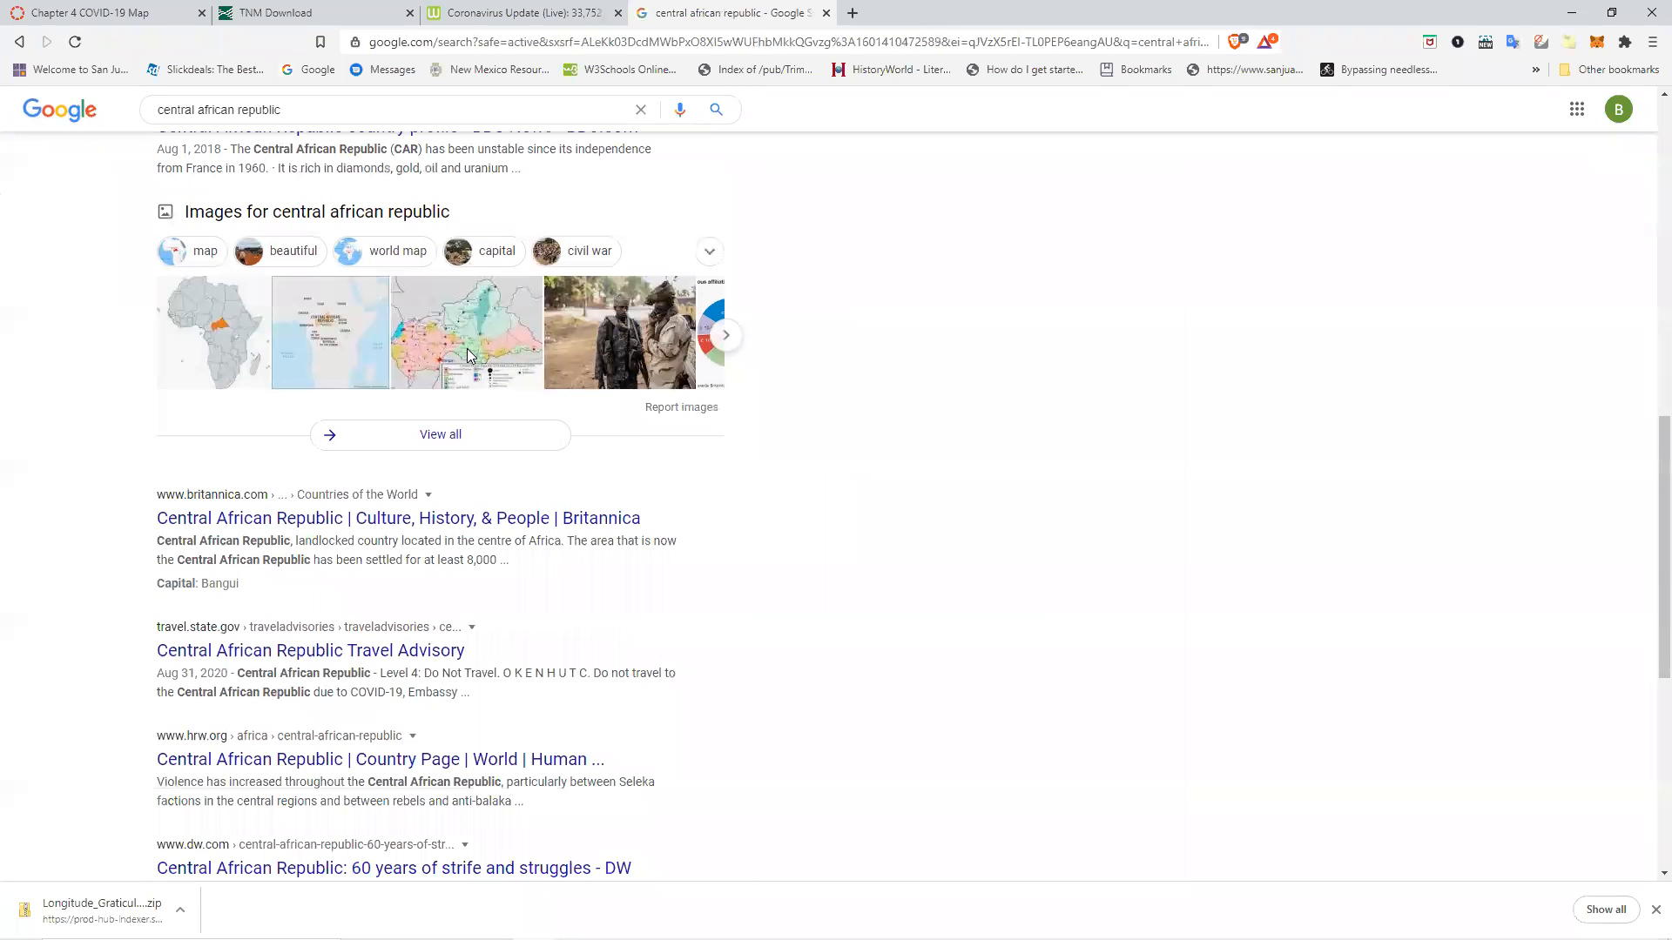
pyautogui.click(448, 520)
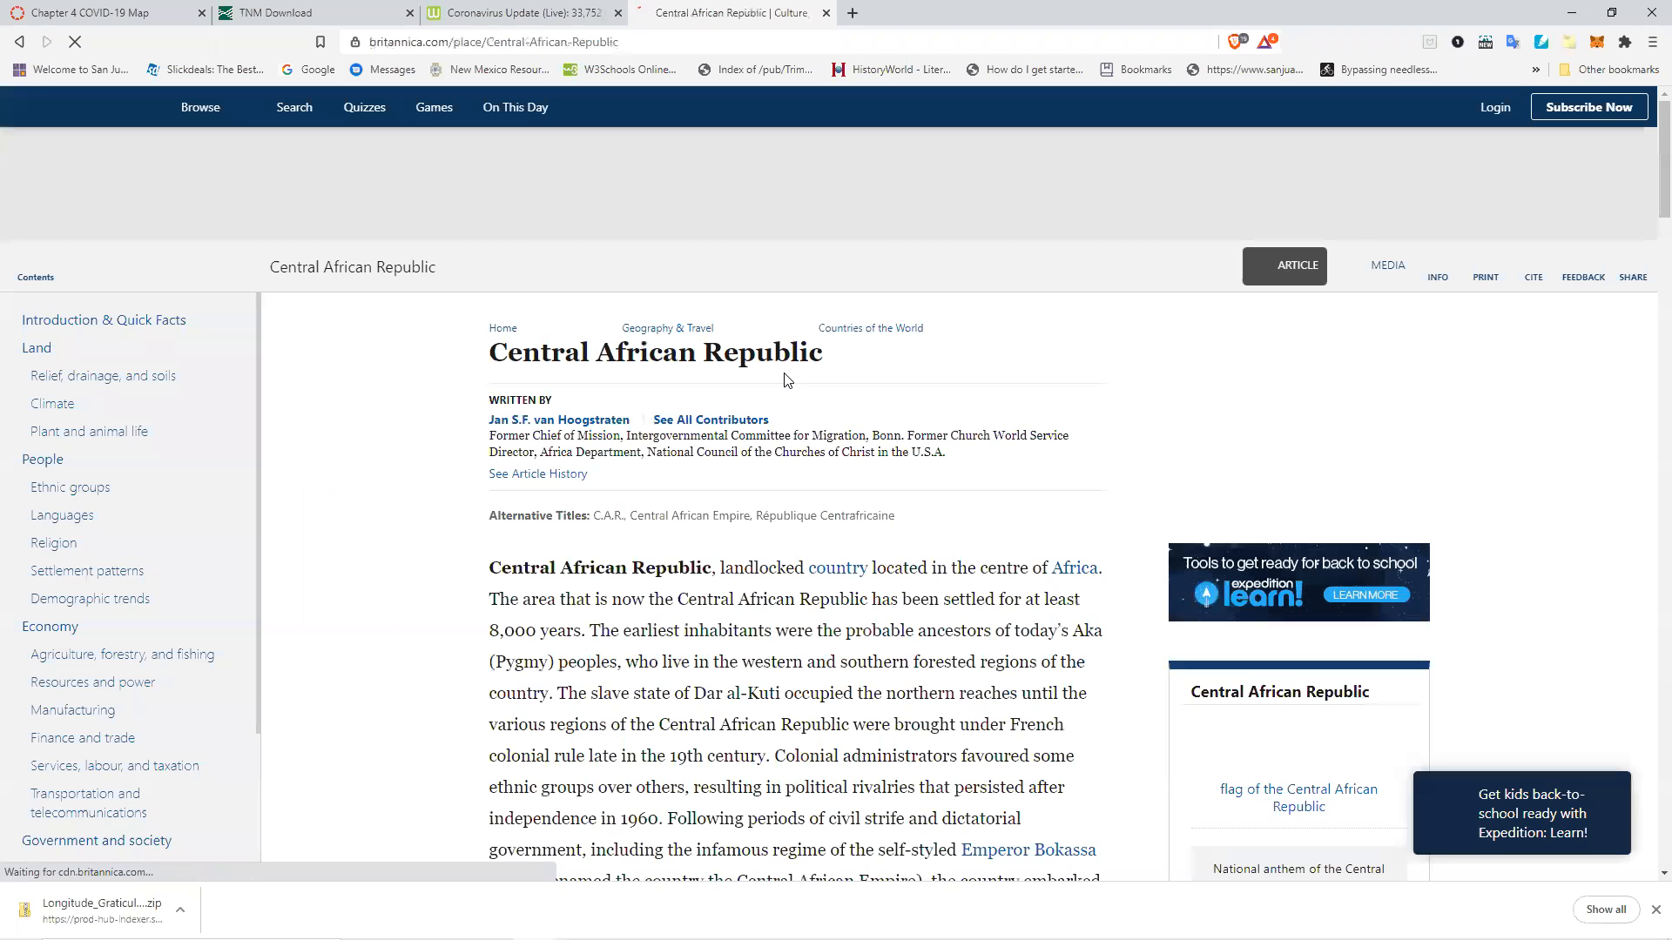
pyautogui.scroll(-2, 818, 449)
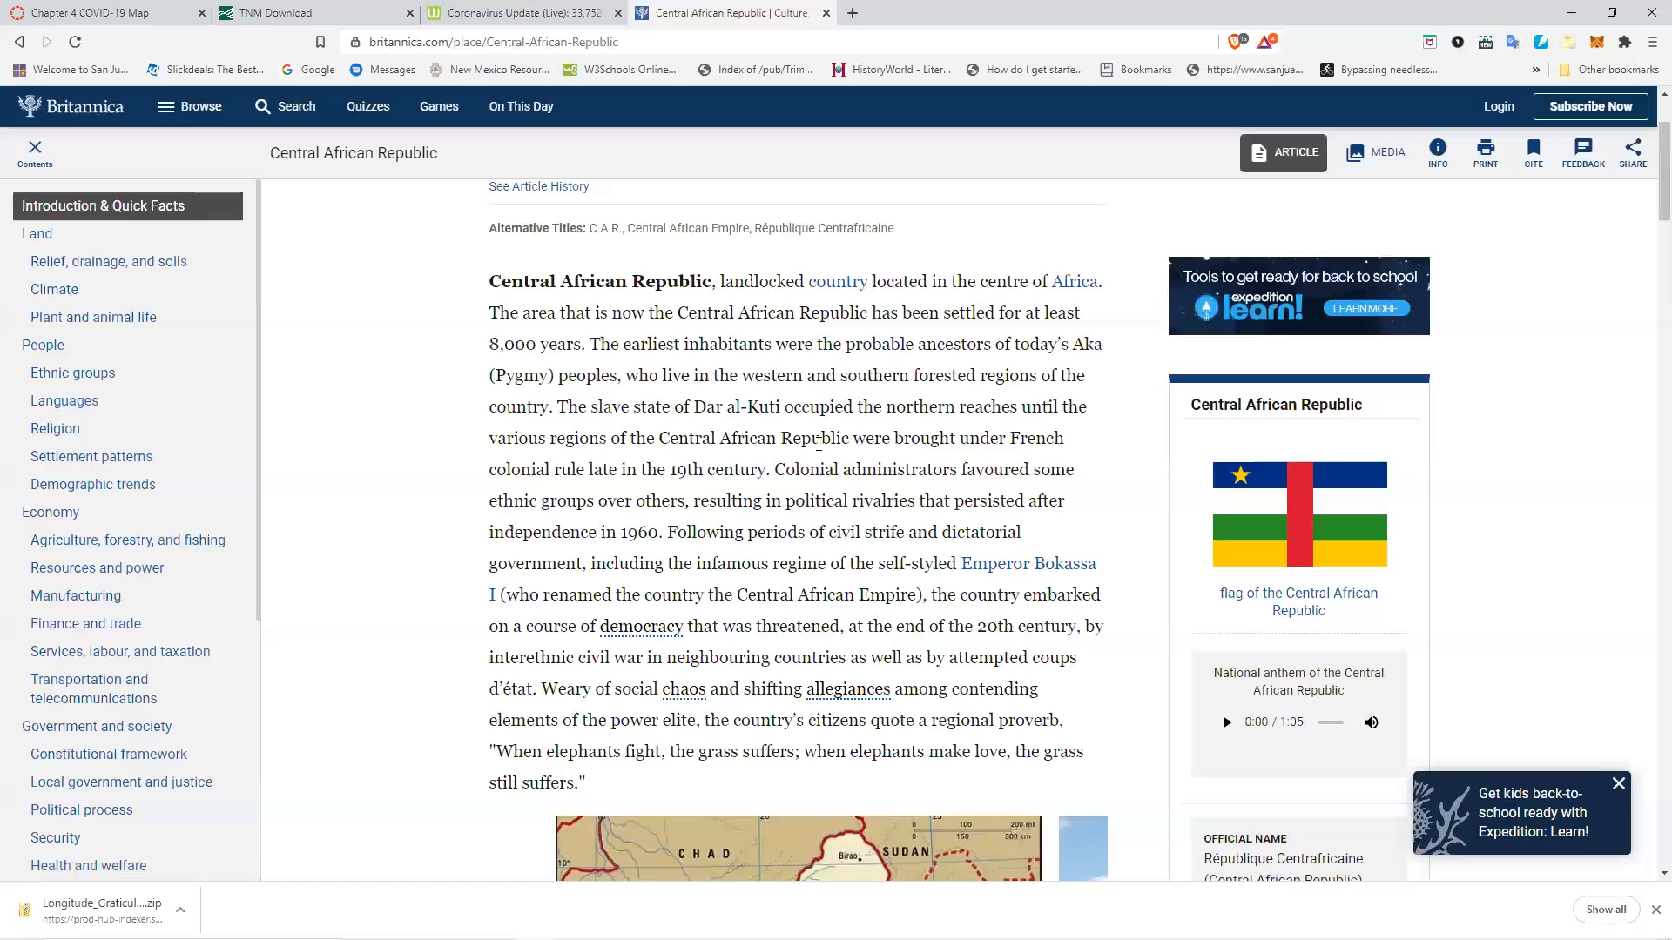
pyautogui.scroll(-6, 818, 444)
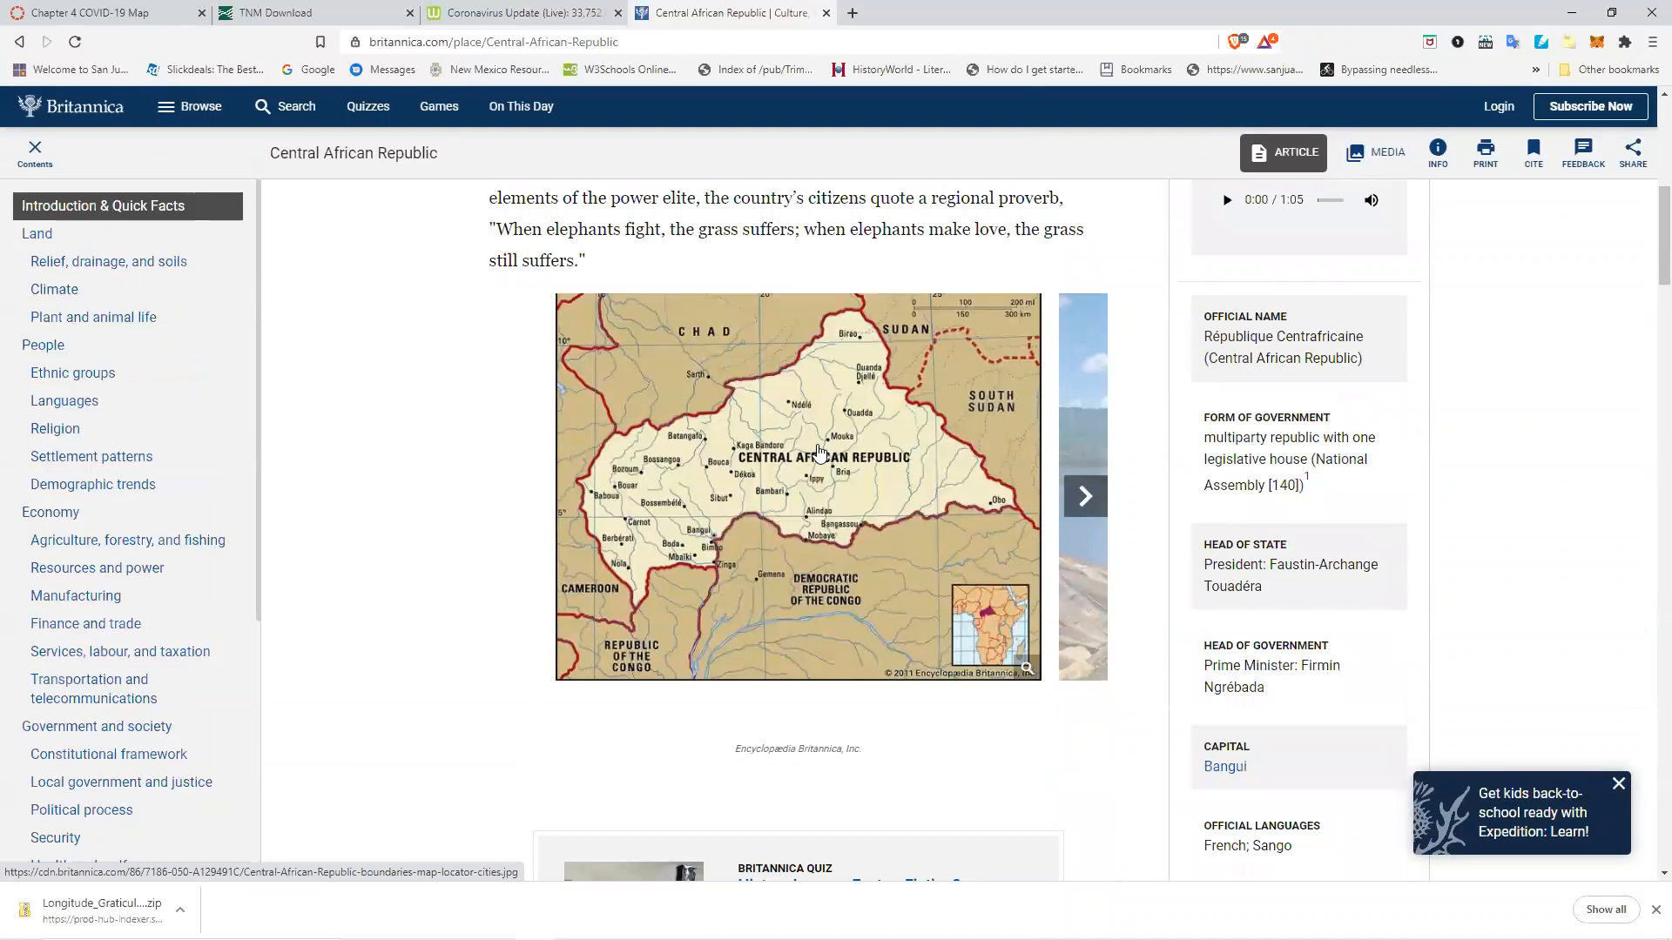
pyautogui.scroll(6, 819, 448)
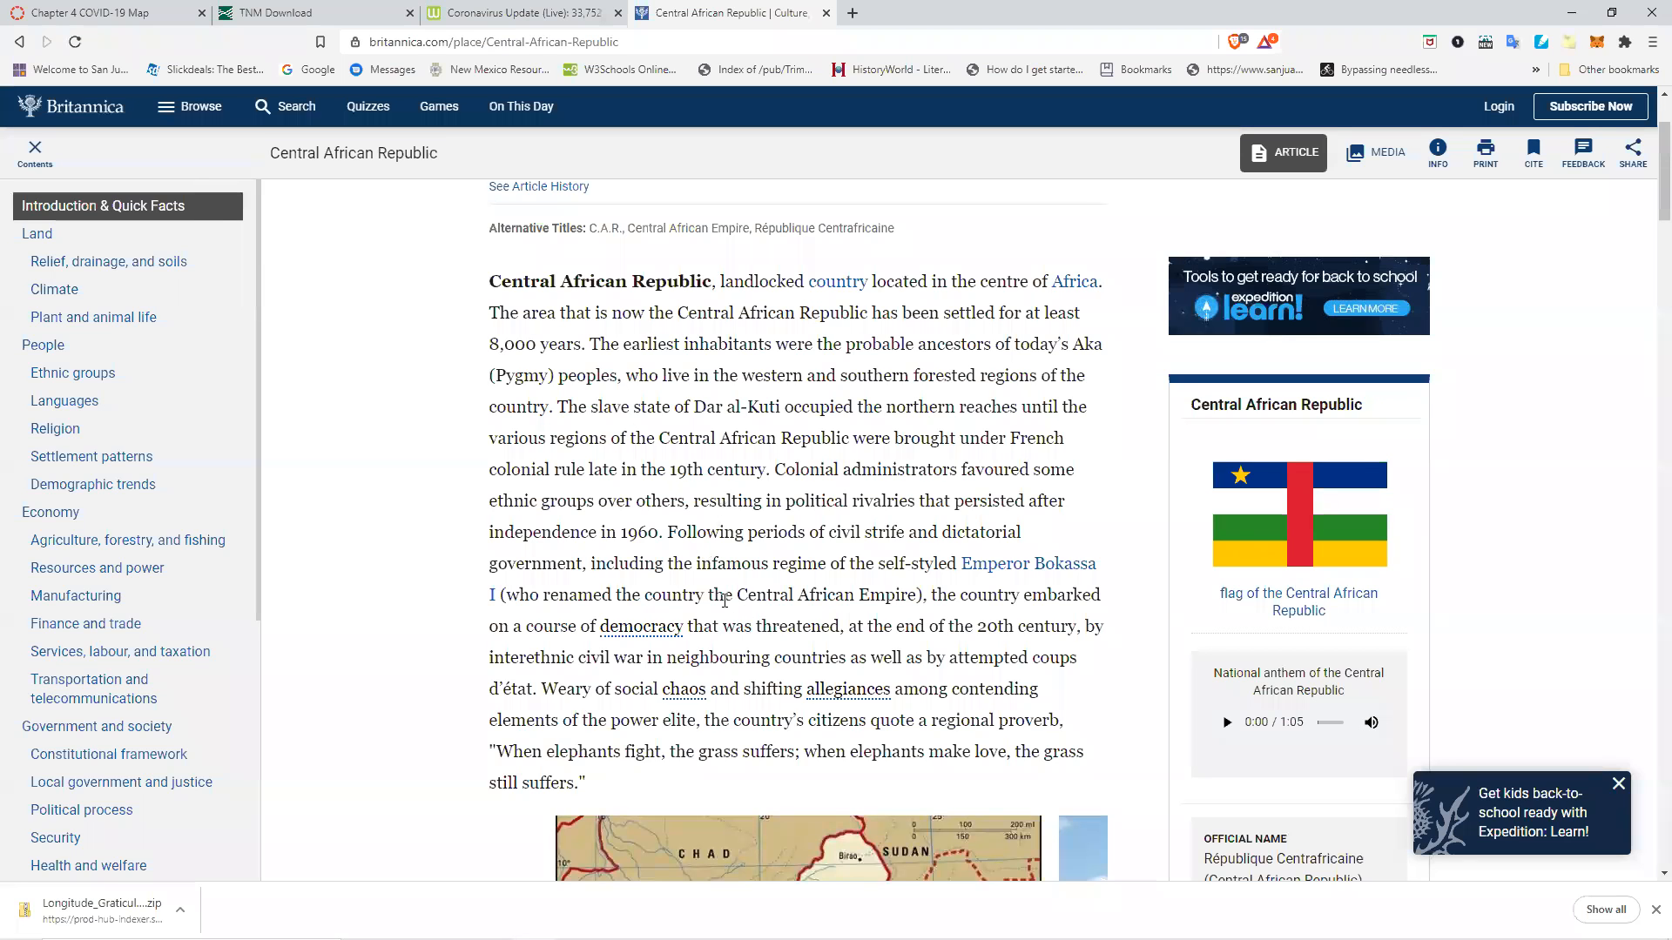
pyautogui.click(19, 41)
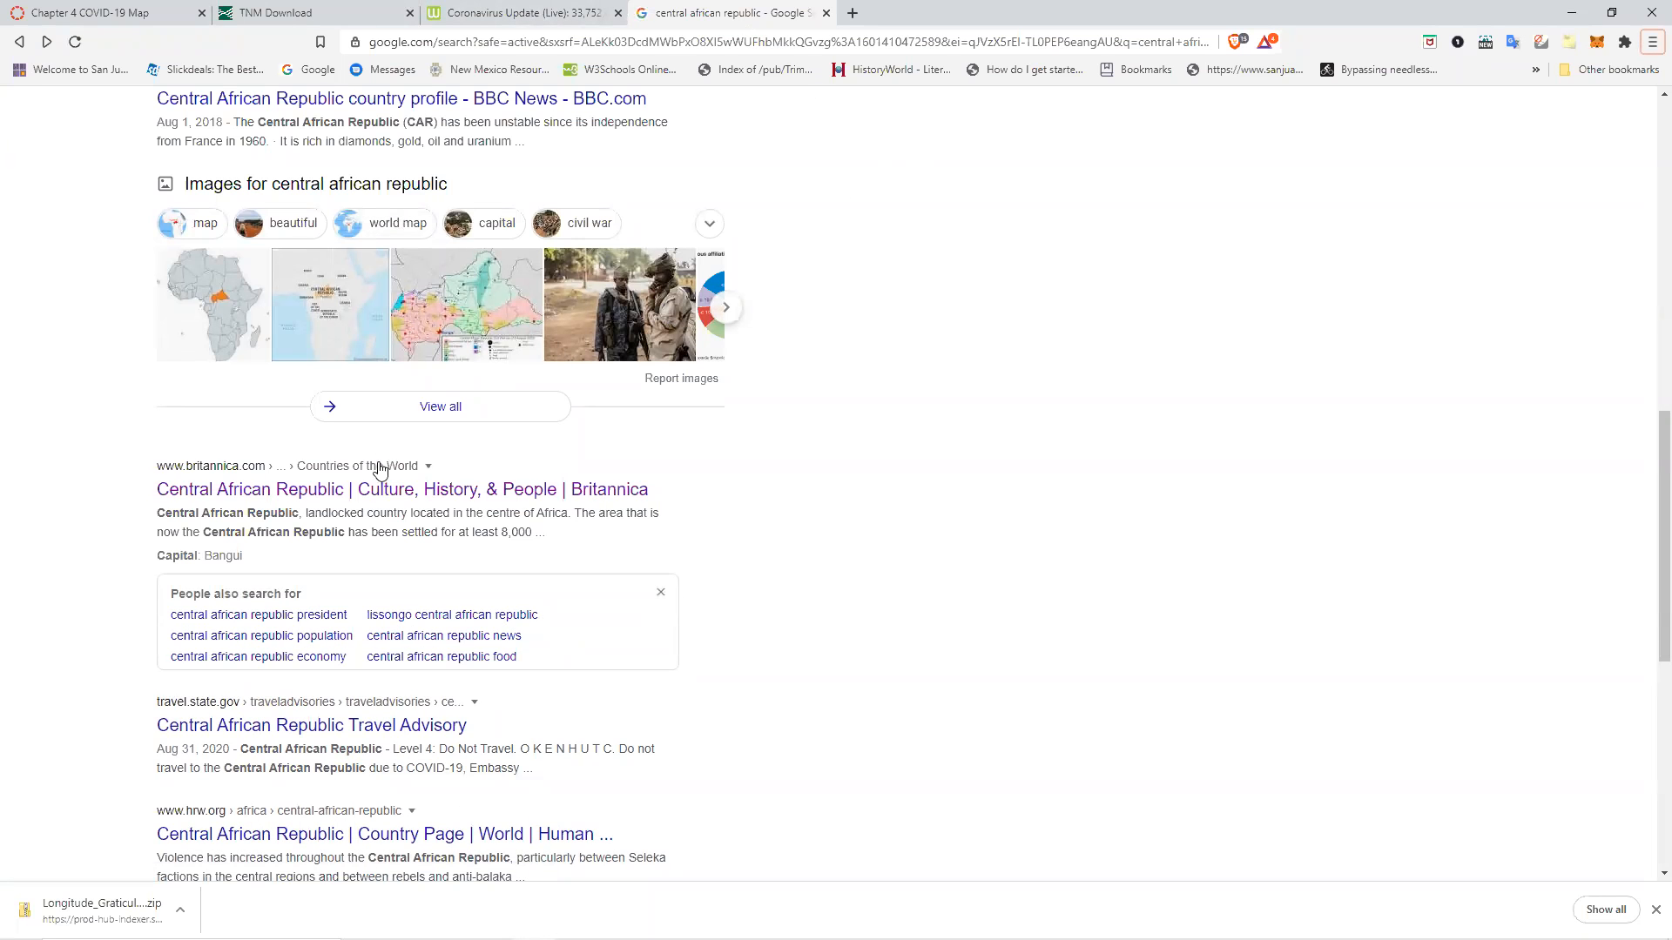
pyautogui.click(383, 491)
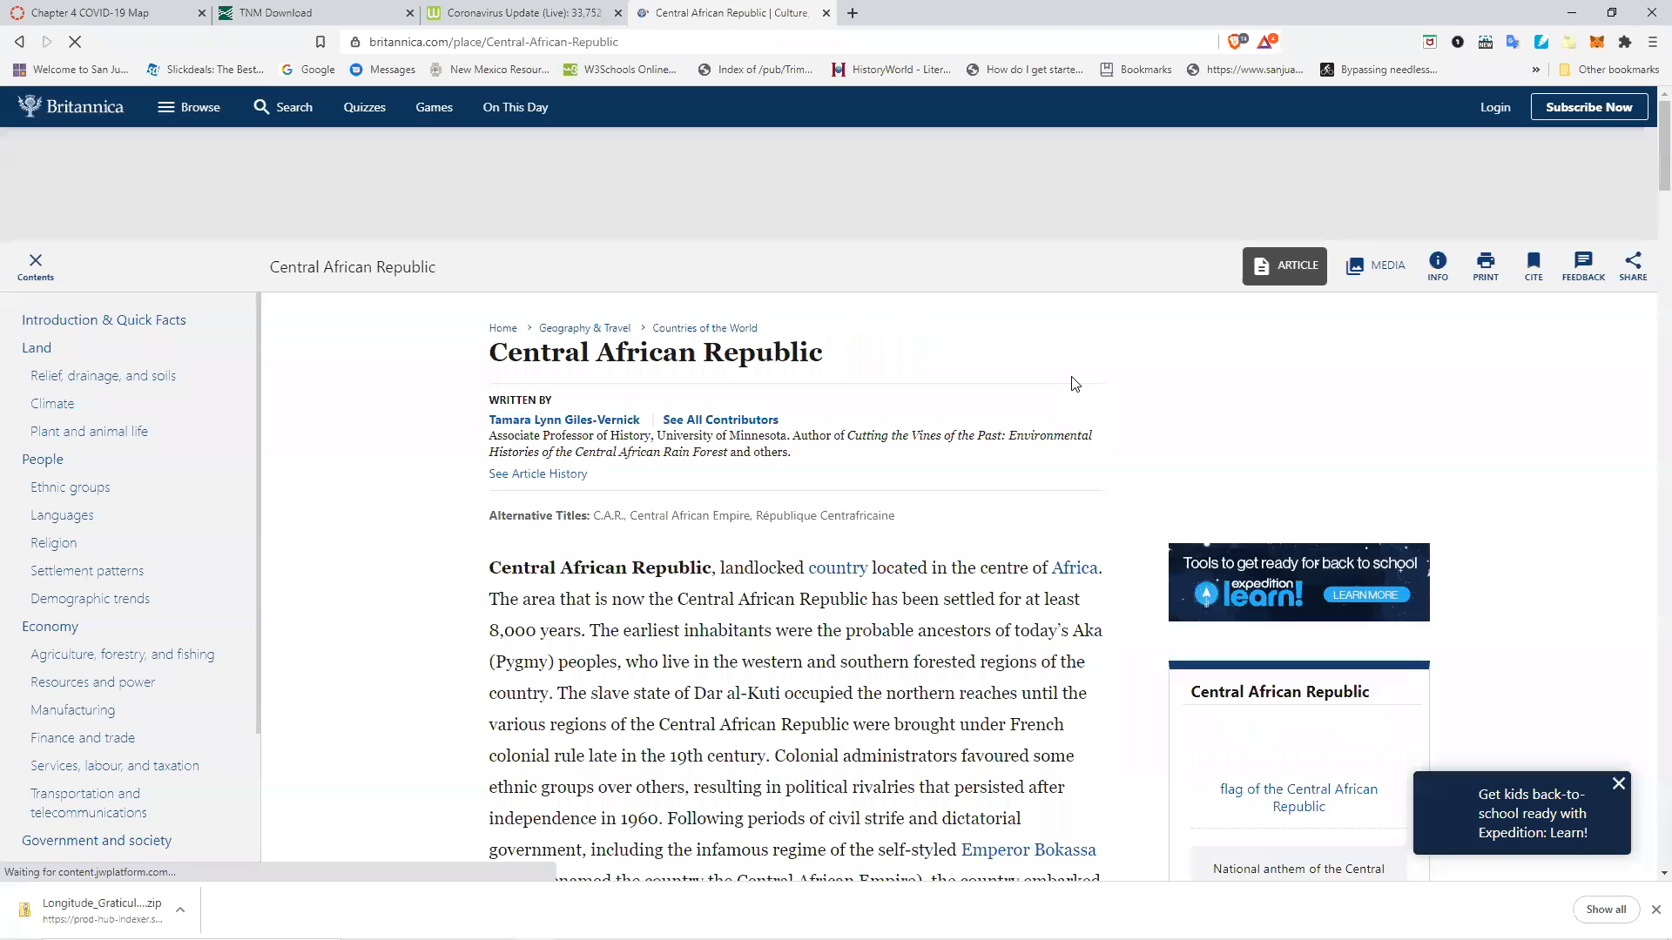
# Search the Britannica article for the word name and read the passage on the country's former names.
pyautogui.scroll(-4, 889, 449)
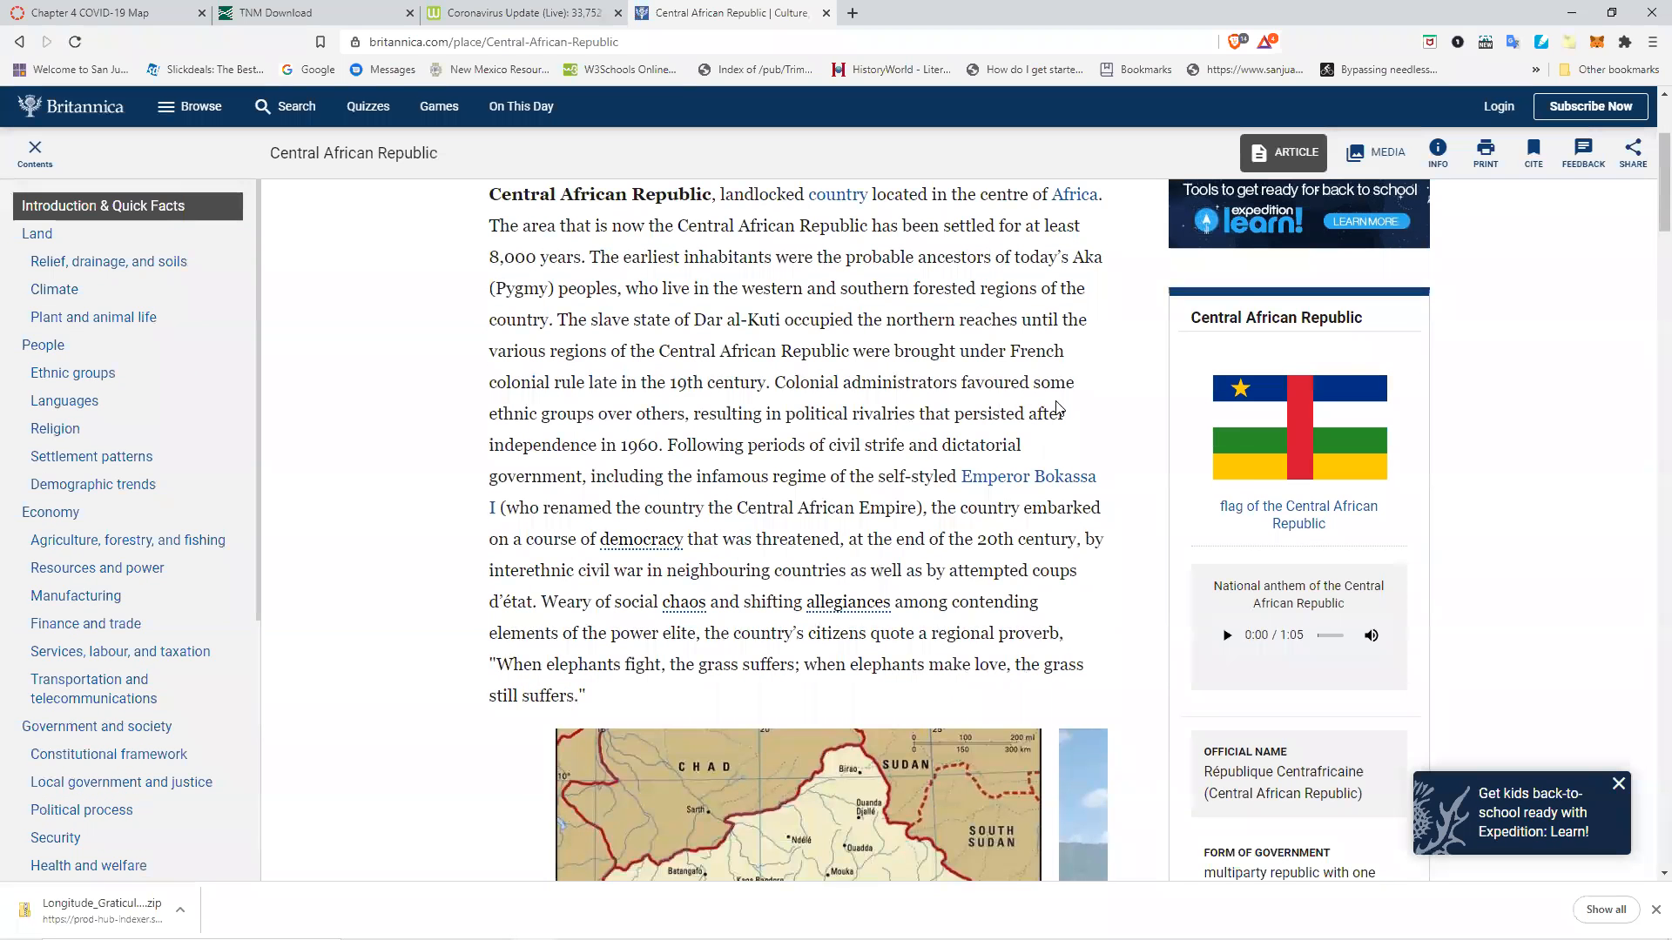
pyautogui.hotkey('ctrl', 'f')
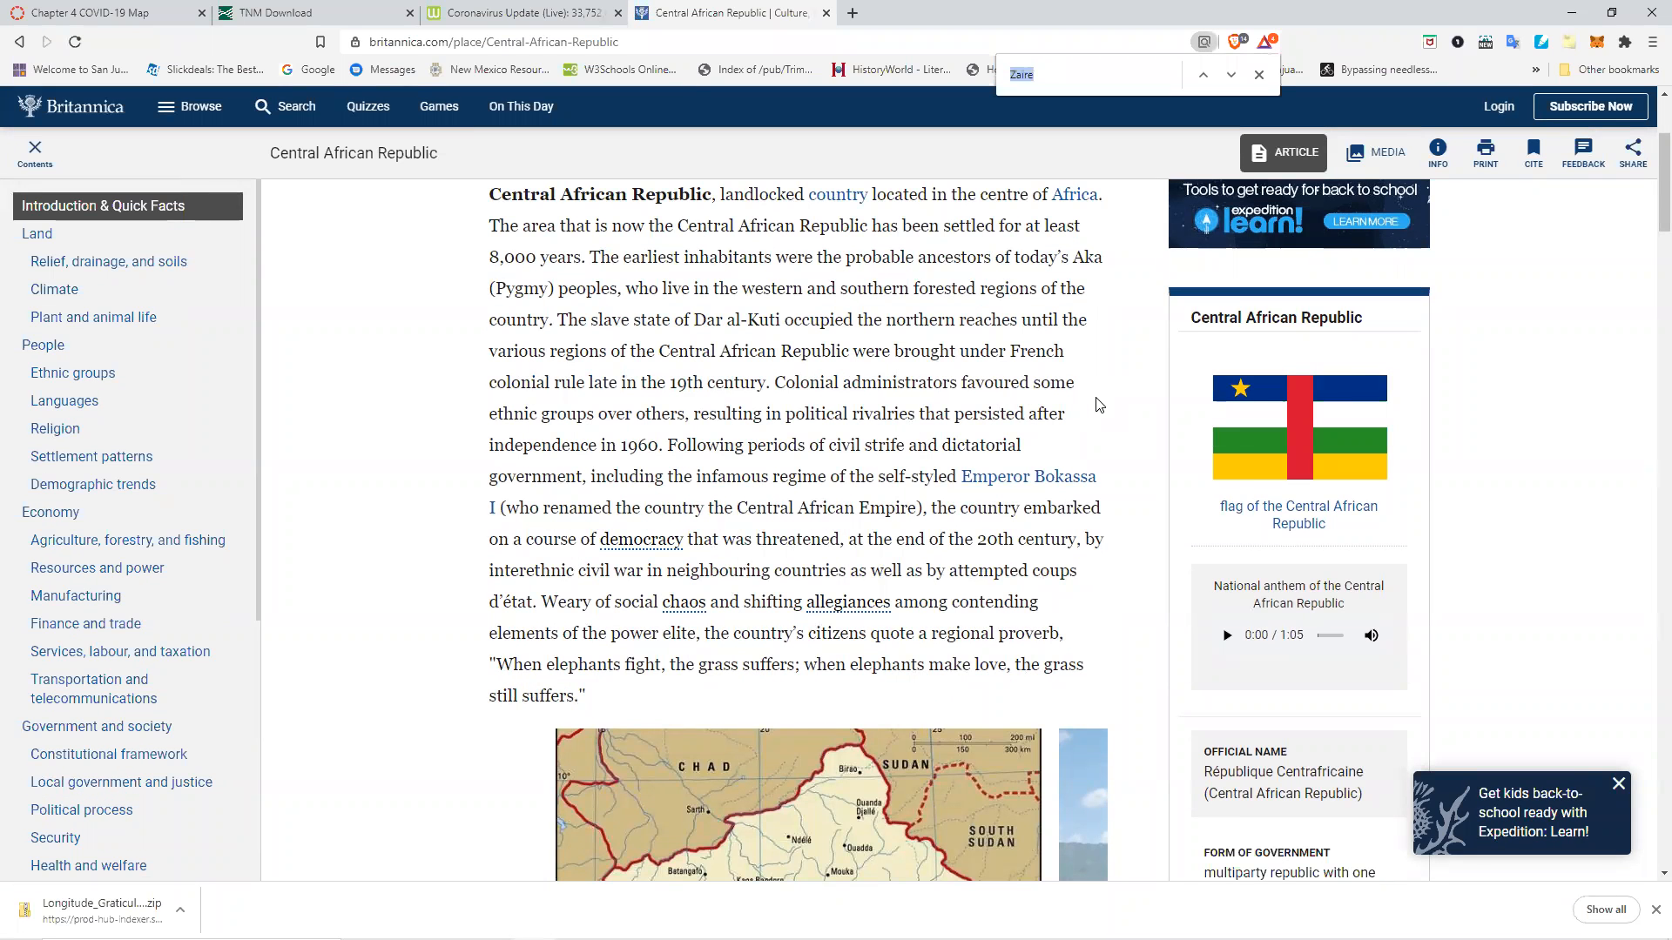
pyautogui.write('name')
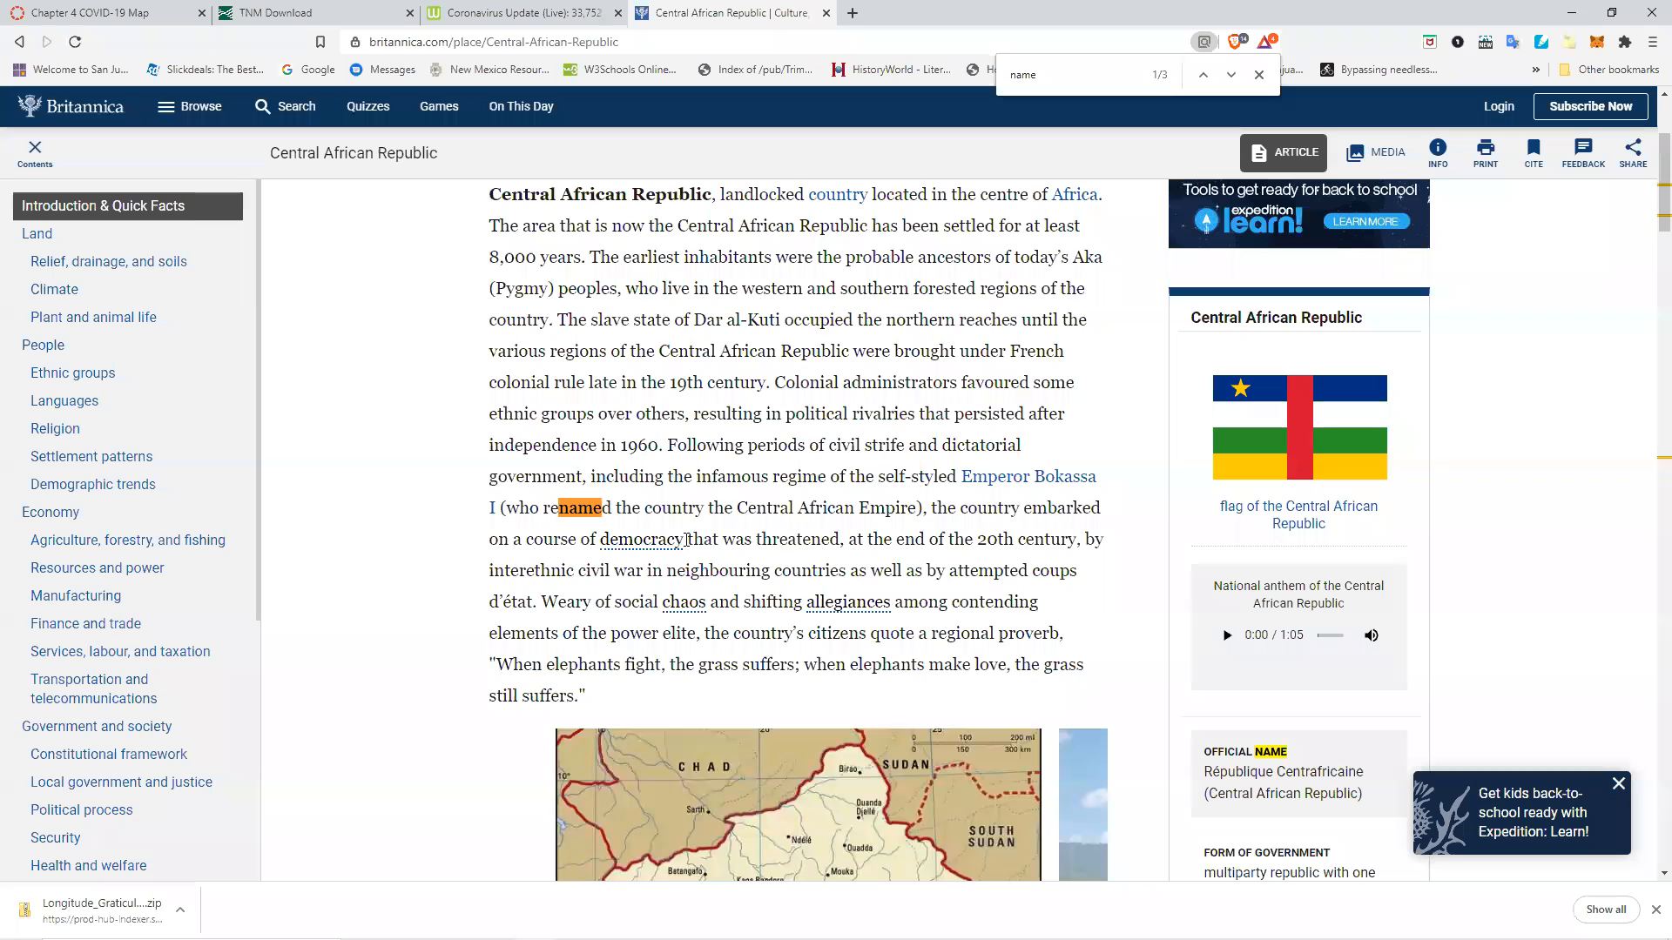
pyautogui.moveTo(735, 506)
pyautogui.mouseDown()
pyautogui.moveTo(919, 508)
pyautogui.moveTo(894, 509)
pyautogui.mouseUp()
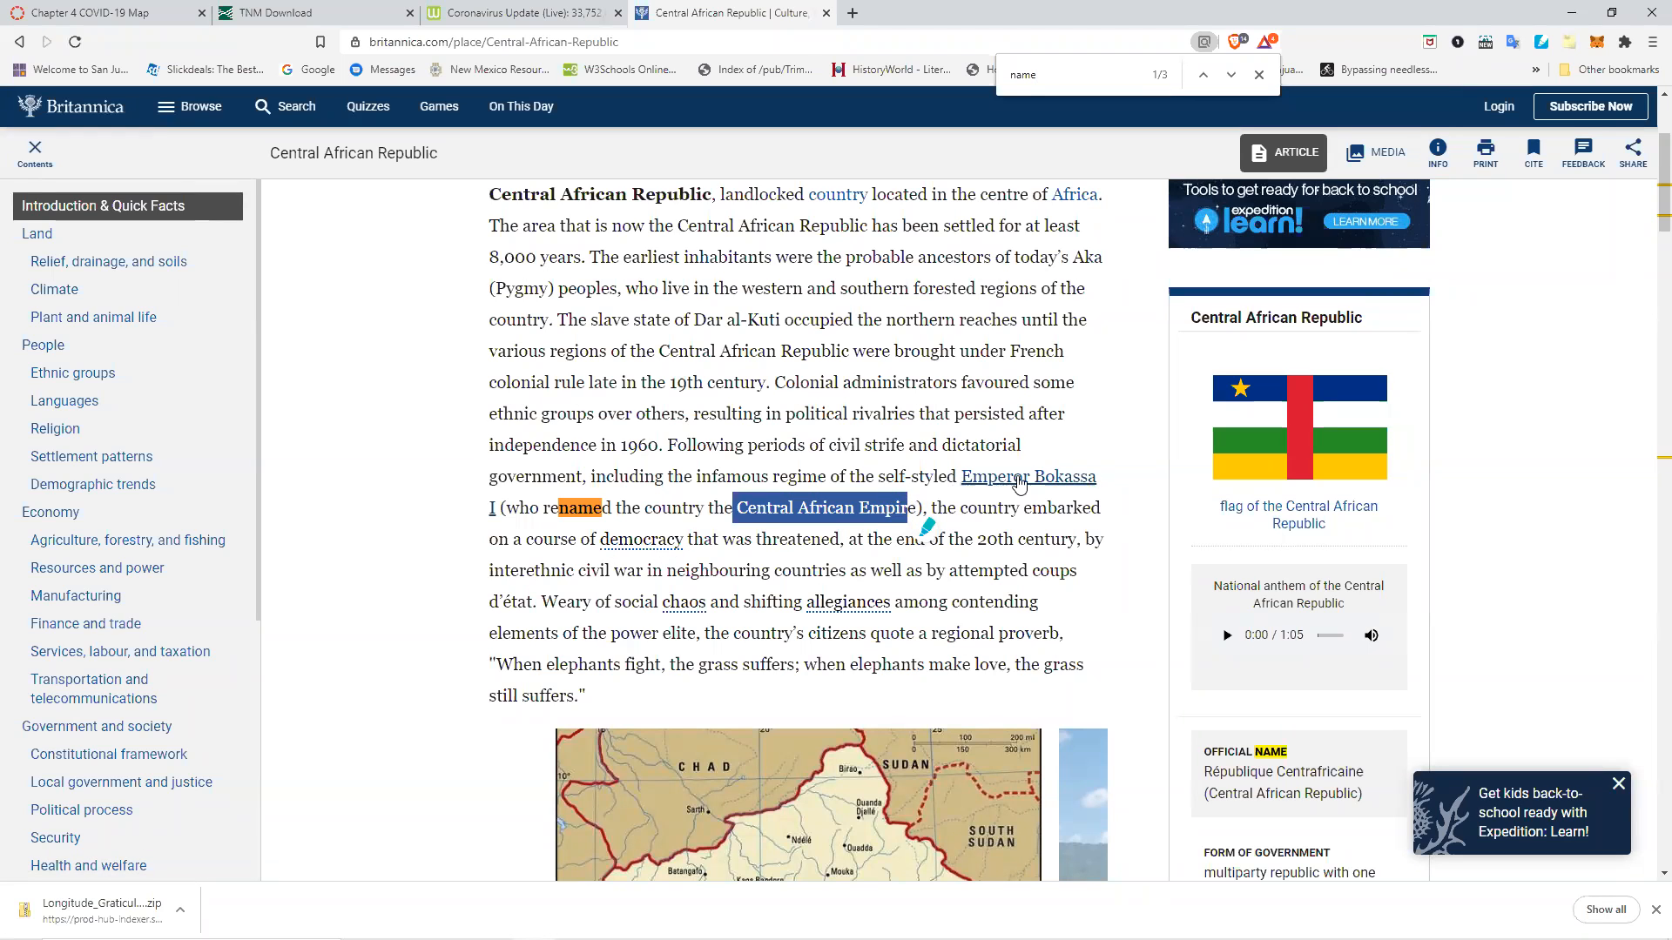
pyautogui.click(707, 438)
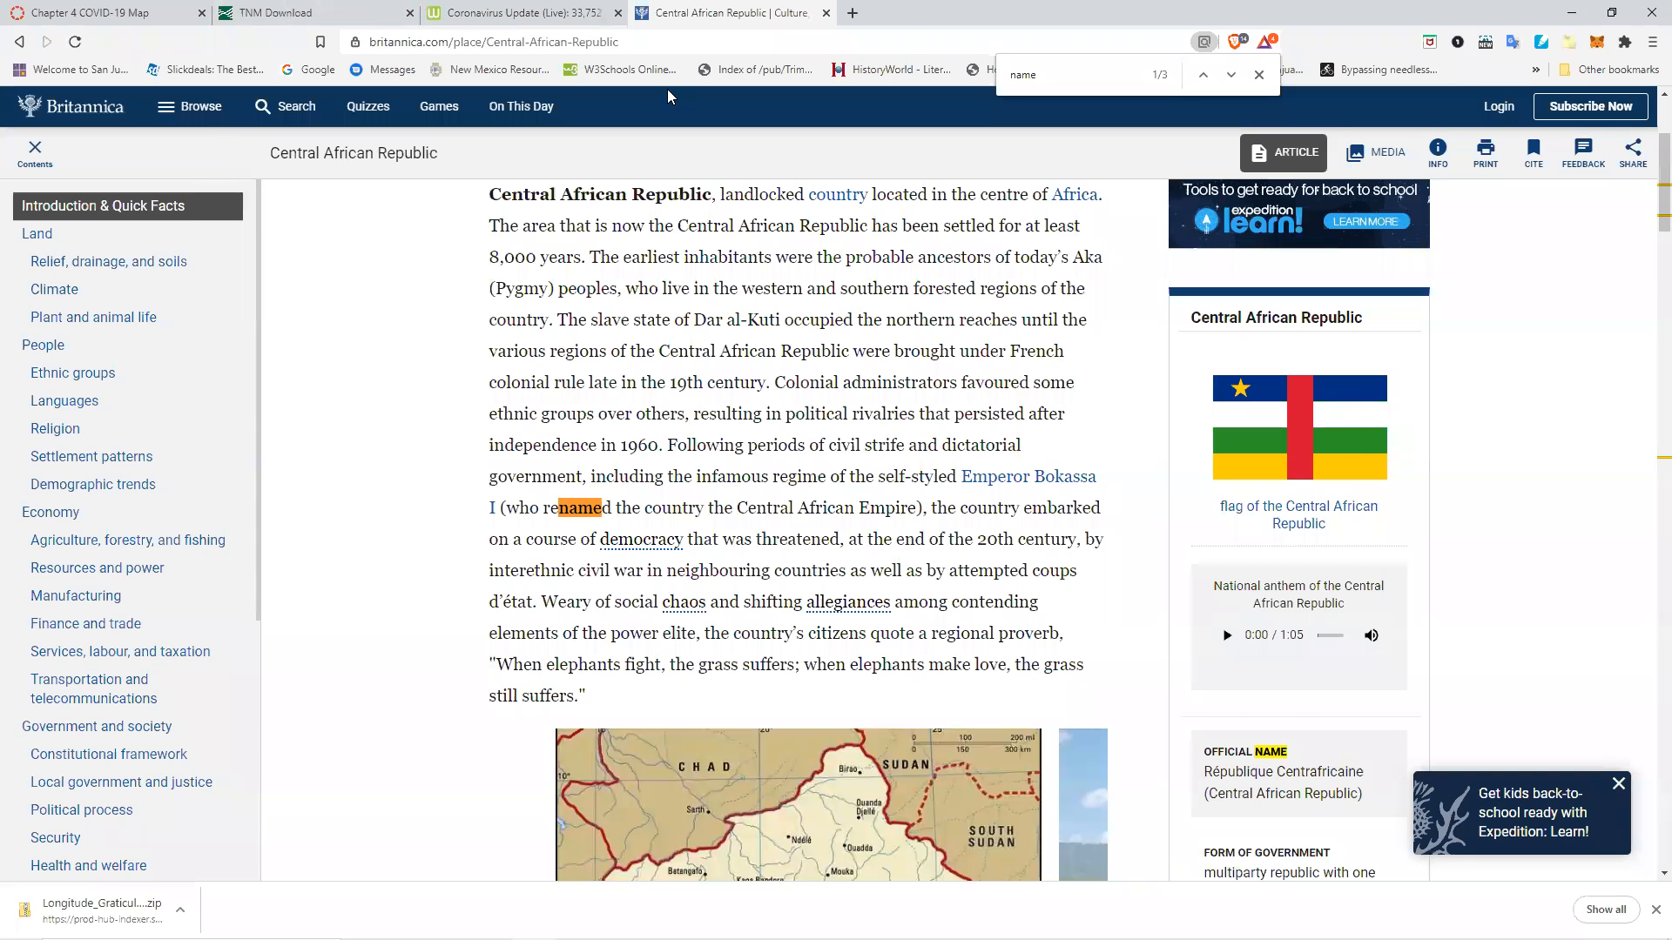
# Return to the project, check the Sheet1$ table, and select the Chad record in the countries attribute table.
pyautogui.hotkey('alt', 'Tab')
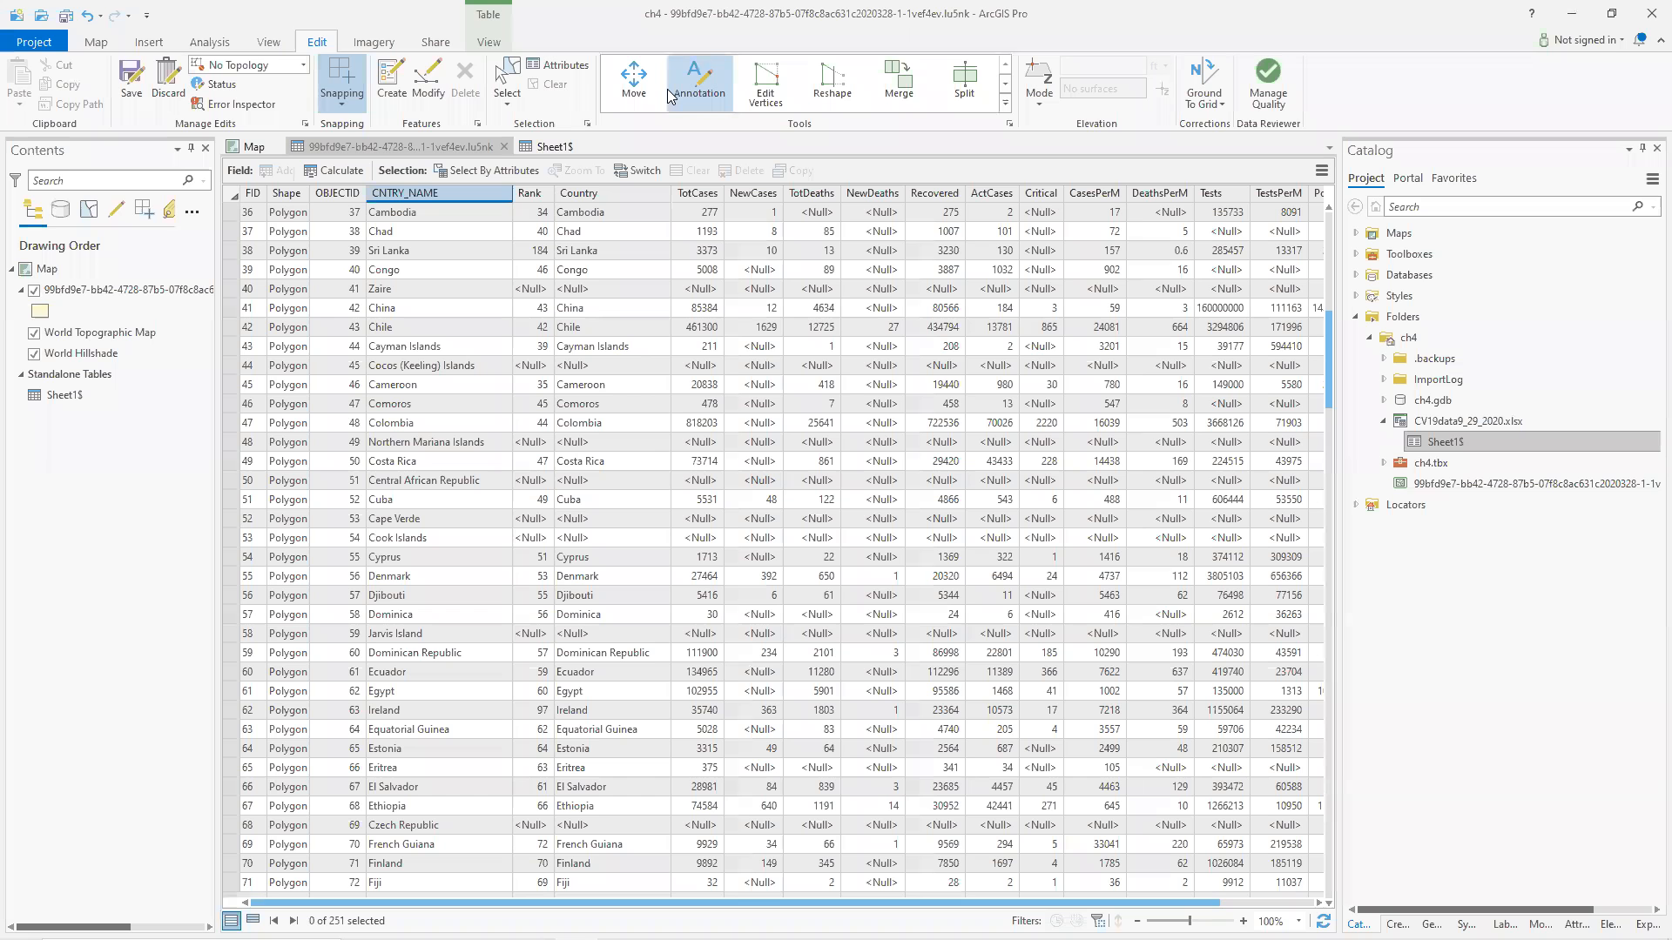
pyautogui.click(545, 141)
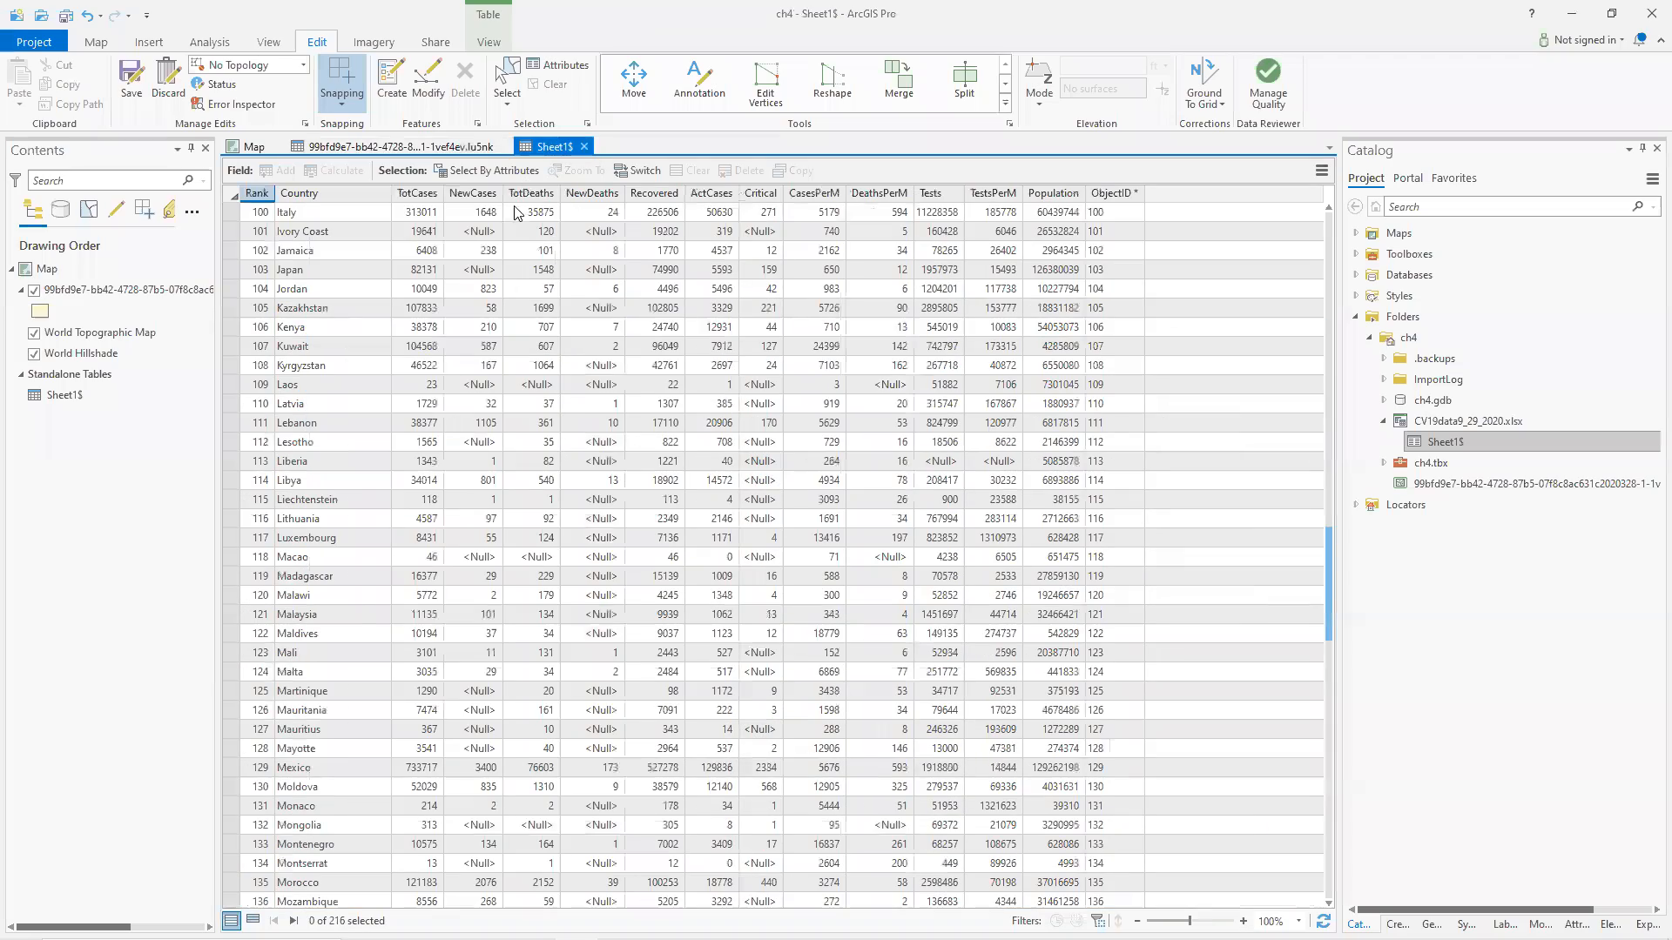
pyautogui.scroll(18, 357, 599)
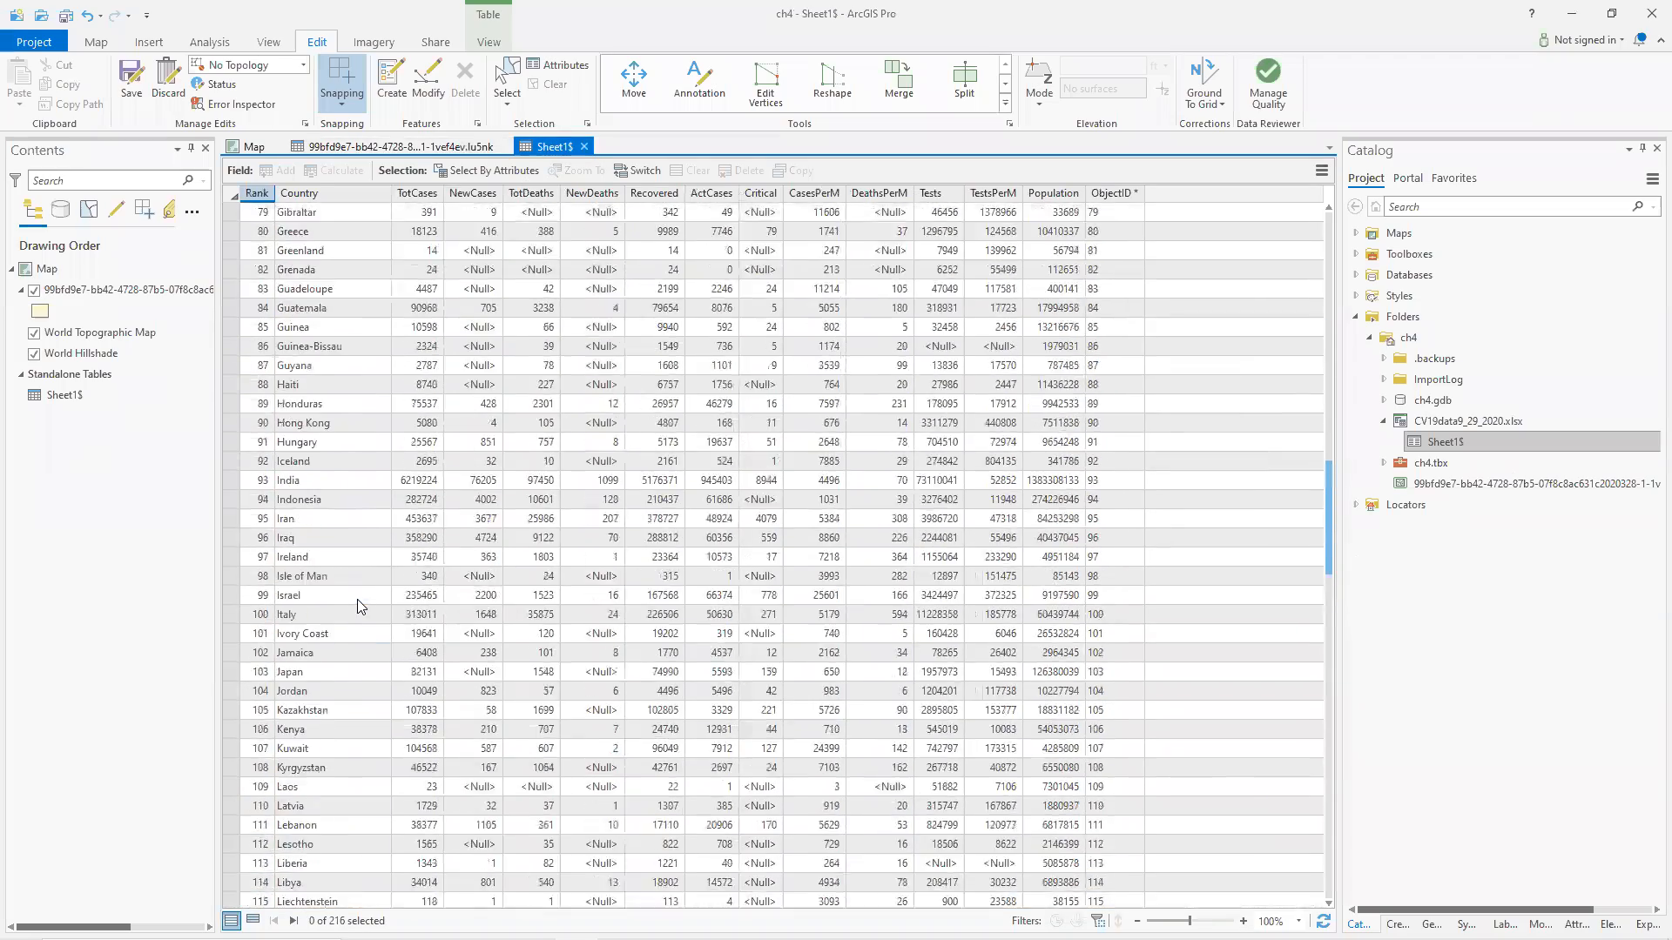
pyautogui.scroll(6, 357, 599)
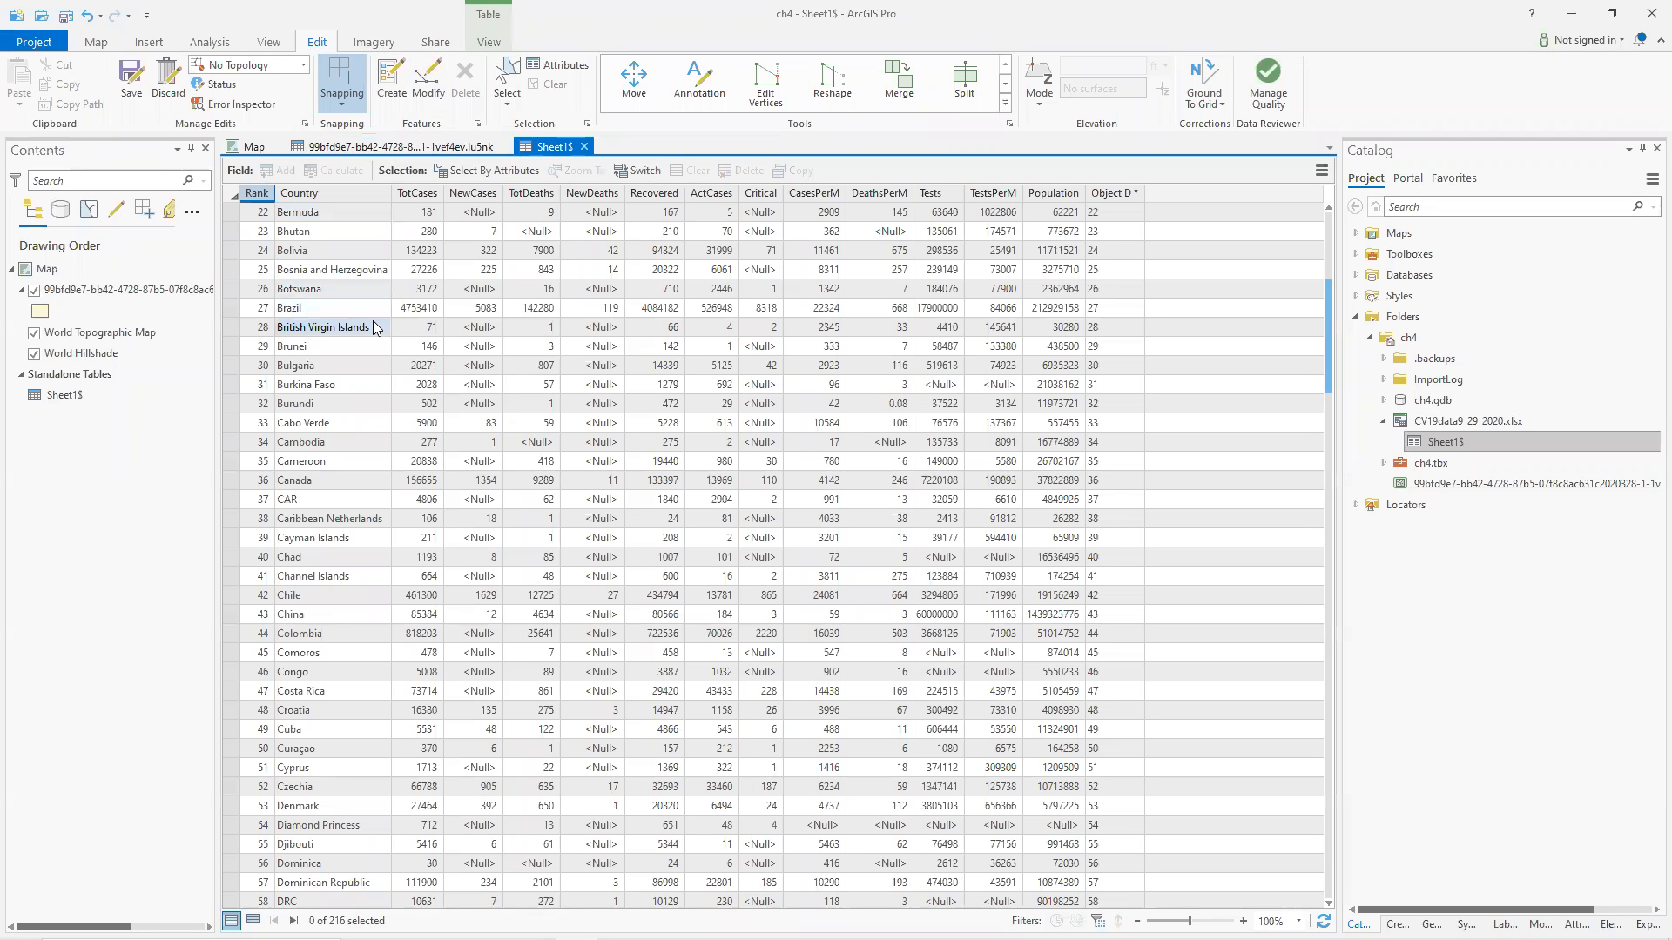
pyautogui.click(328, 143)
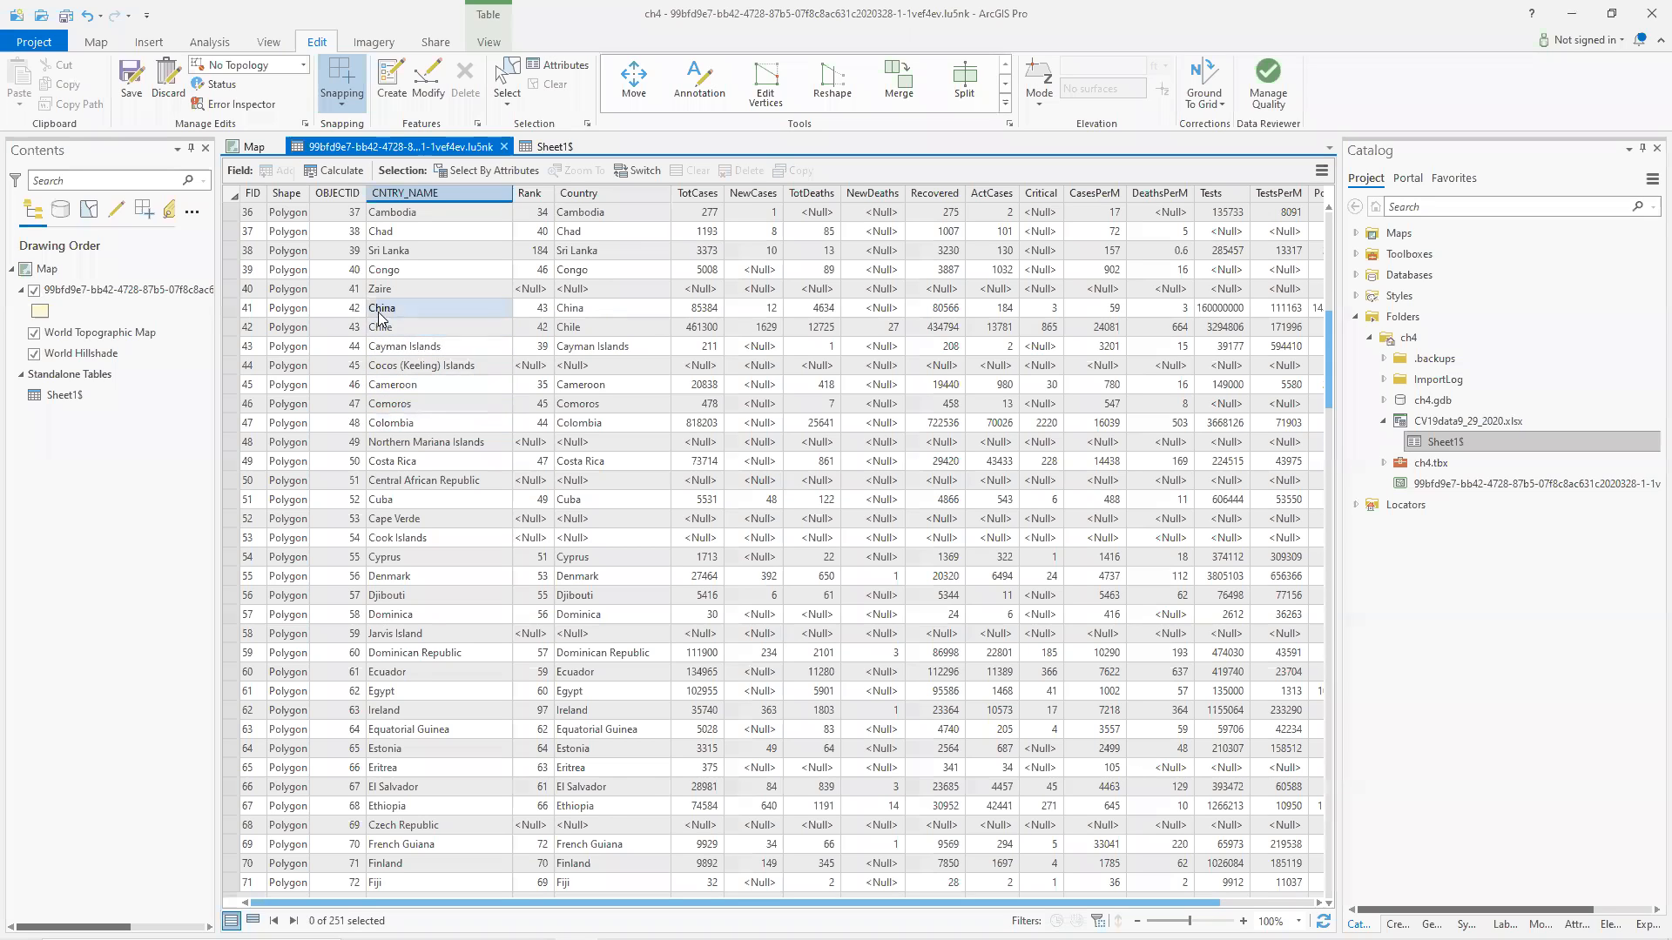
pyautogui.click(232, 229)
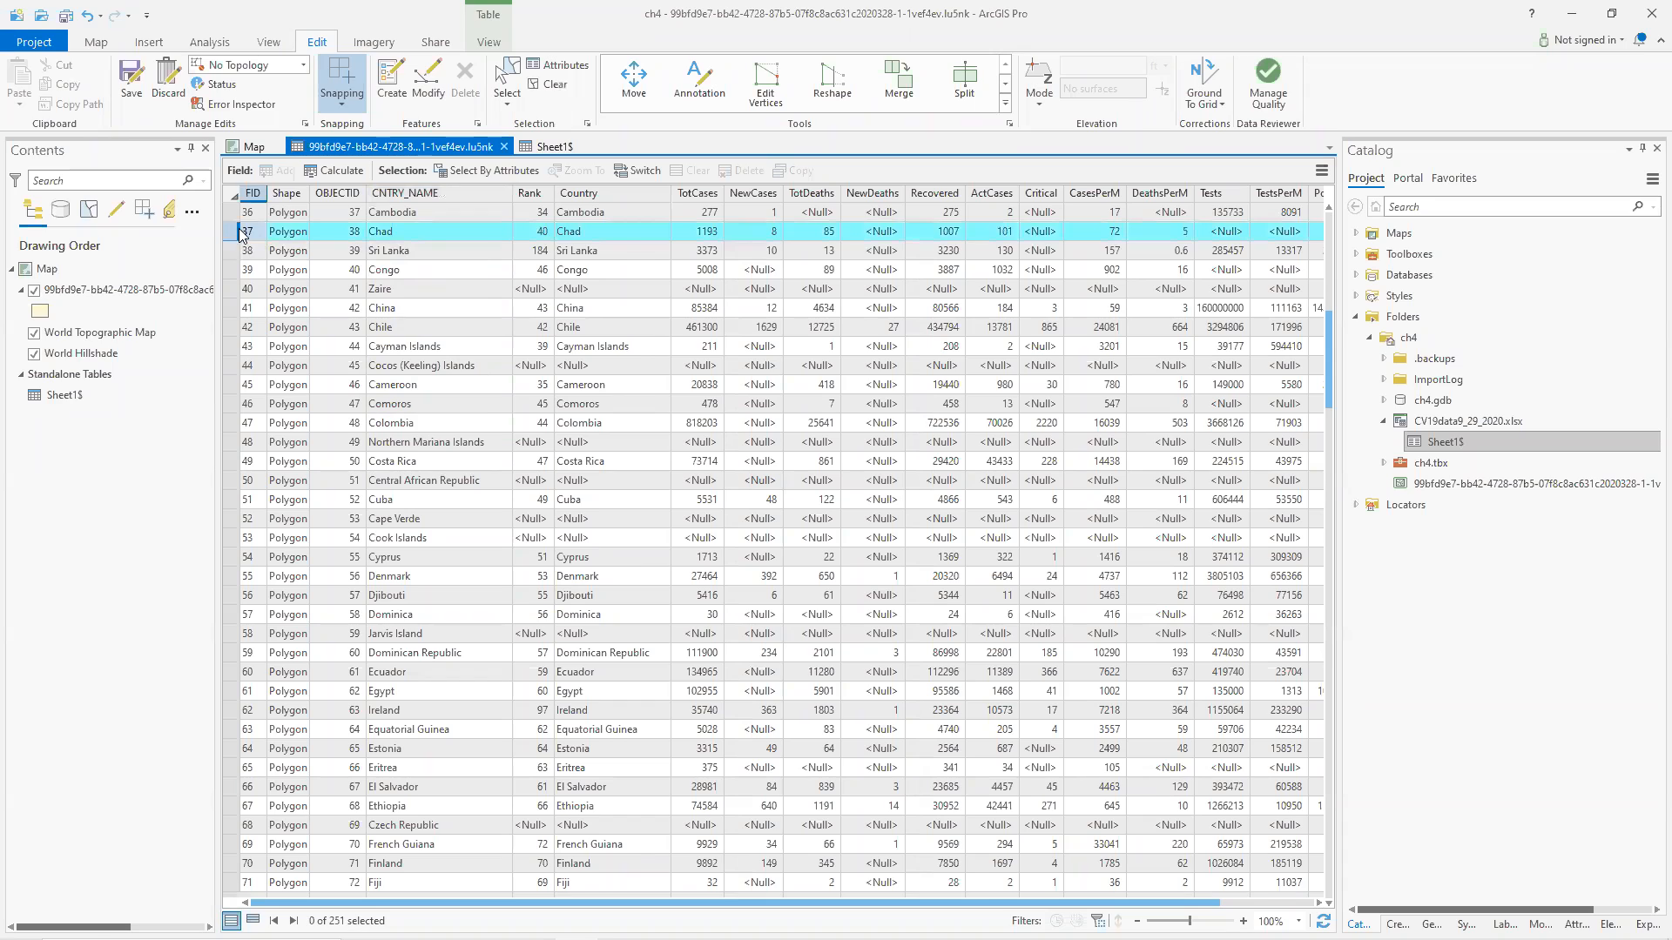
# Compare the article's map with the selected feature on the map and identify the country south of Chad.
pyautogui.hotkey('alt', 'Tab')
pyautogui.scroll(-4, 608, 442)
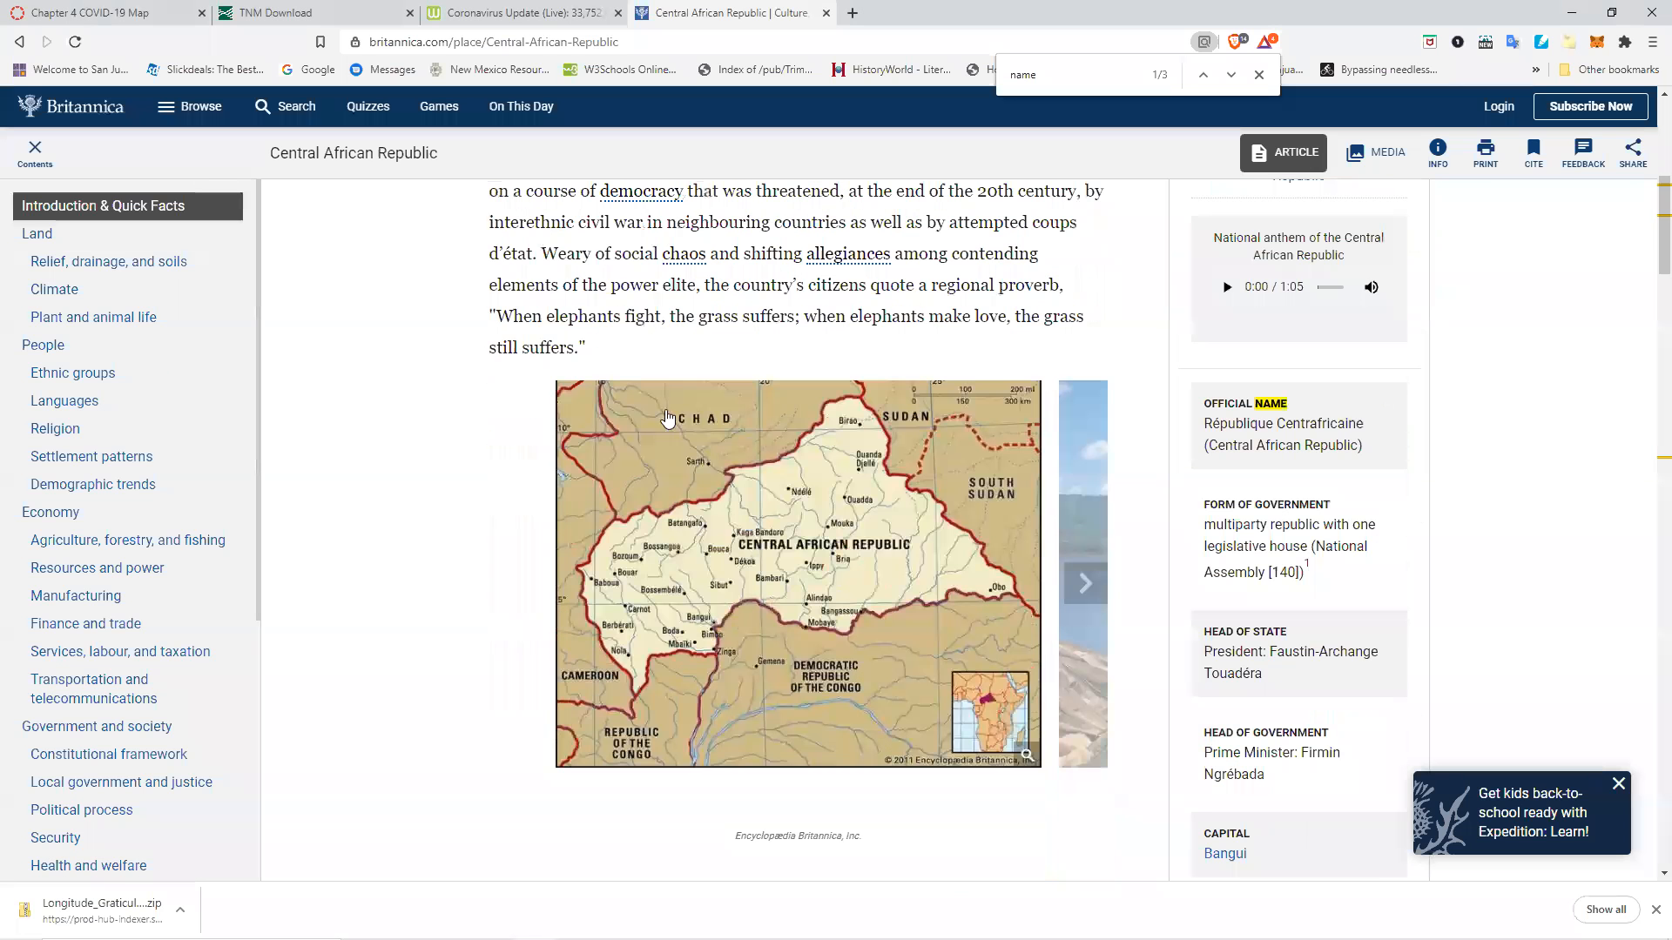
pyautogui.hotkey('alt', 'Tab')
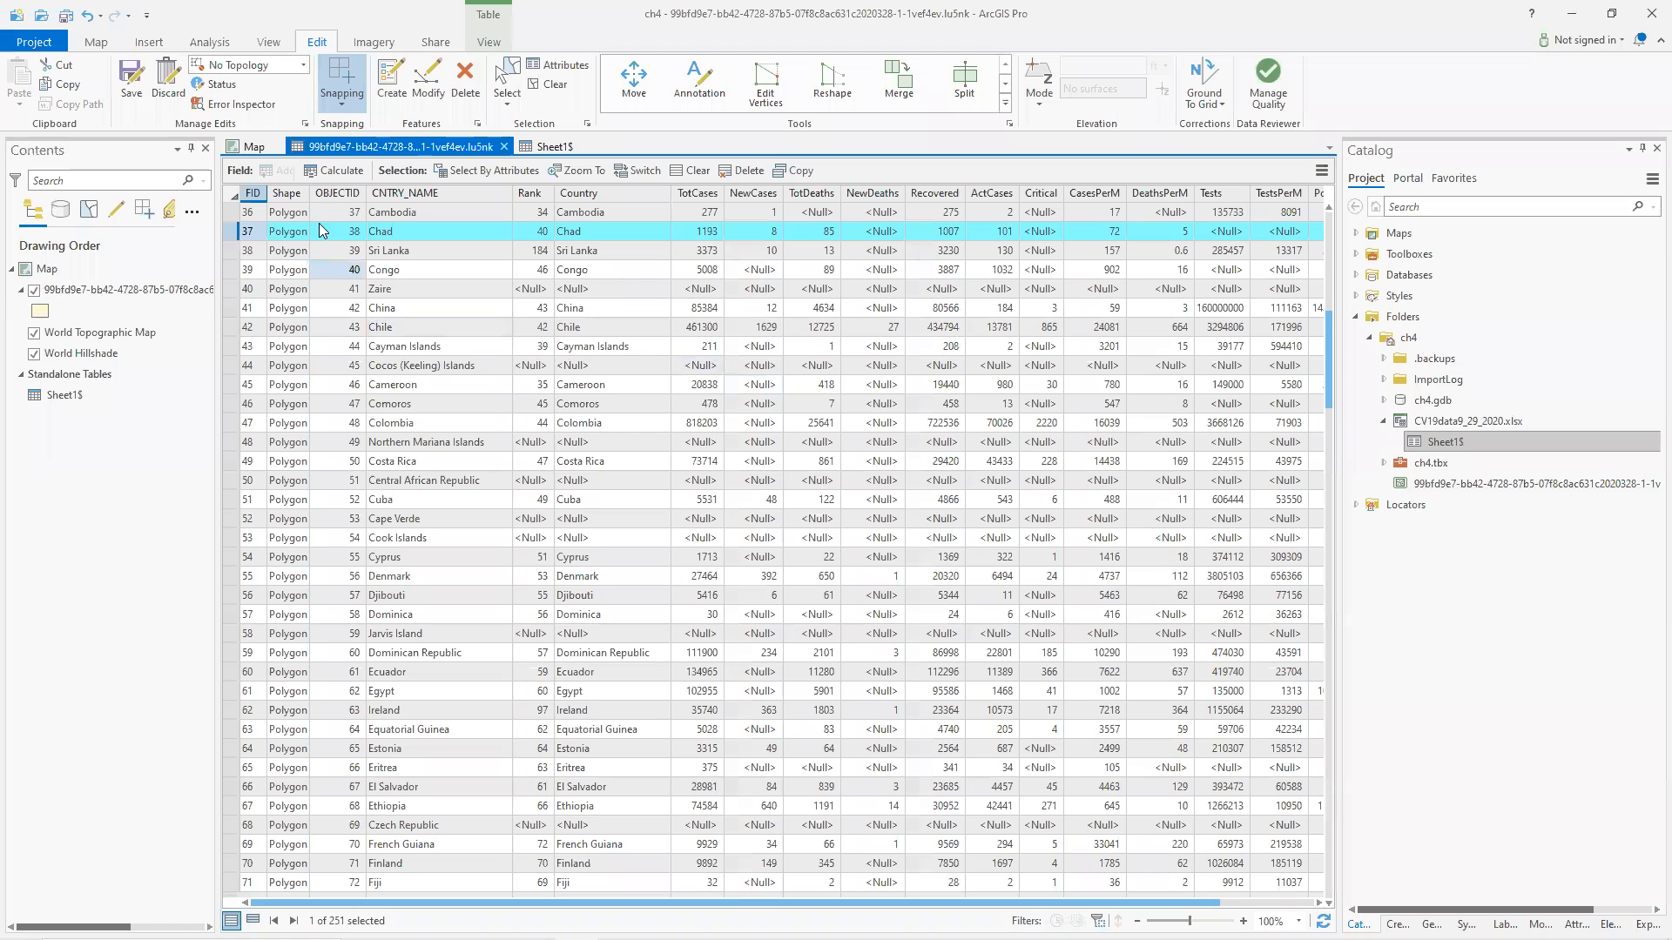
pyautogui.click(253, 147)
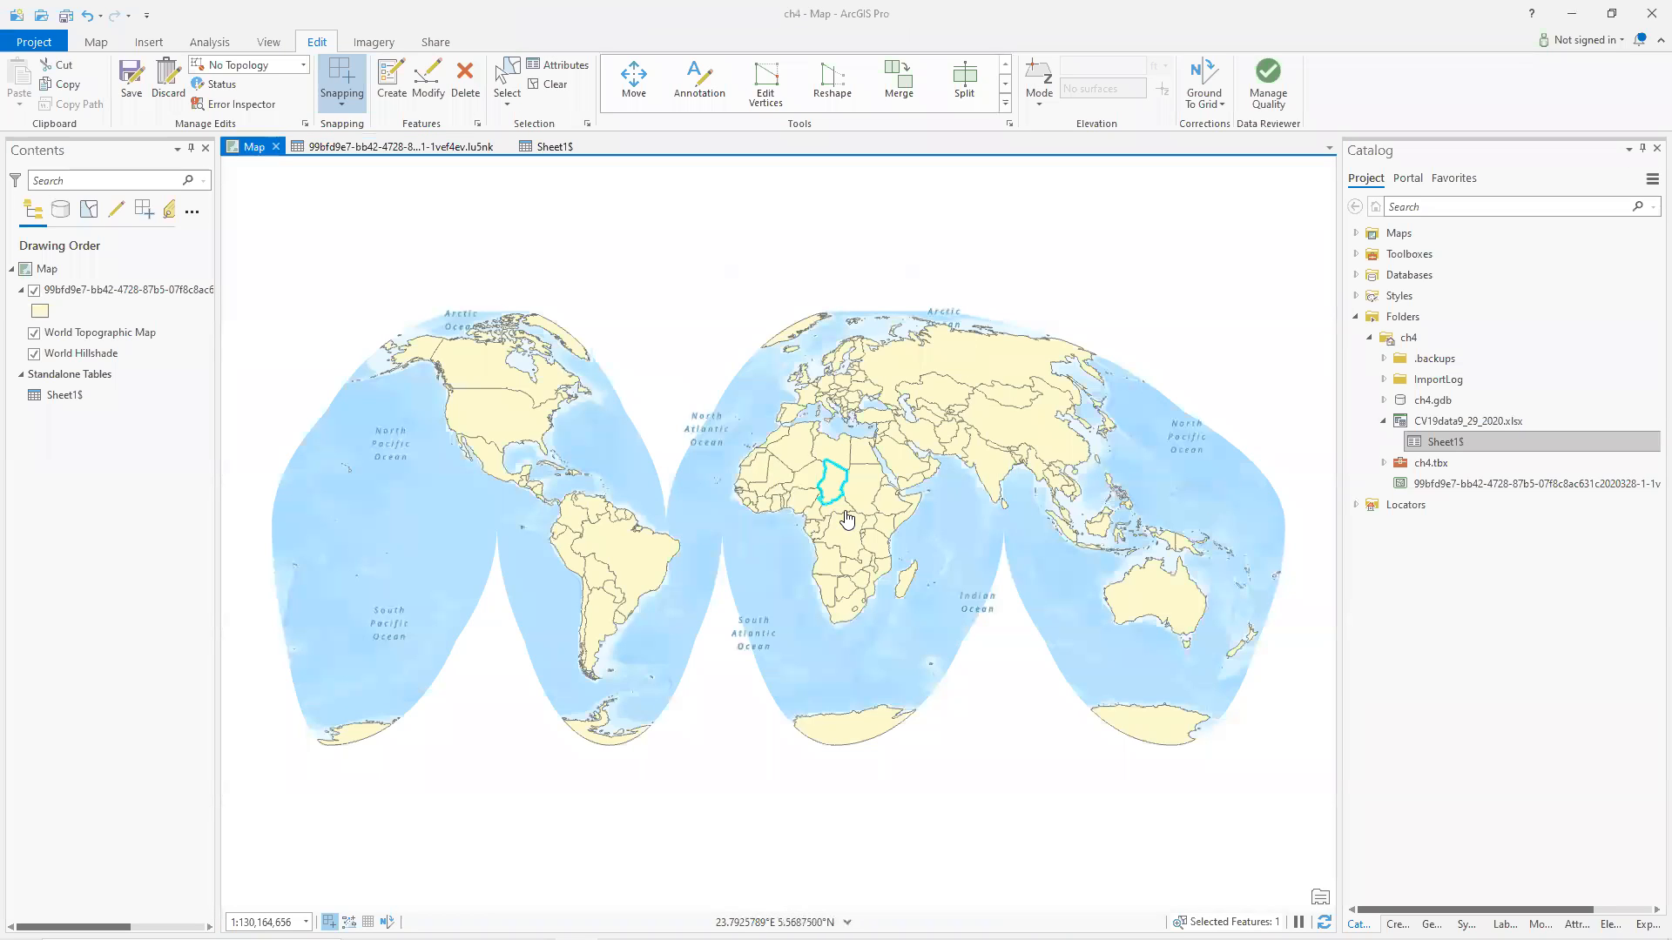
pyautogui.scroll(2, 841, 512)
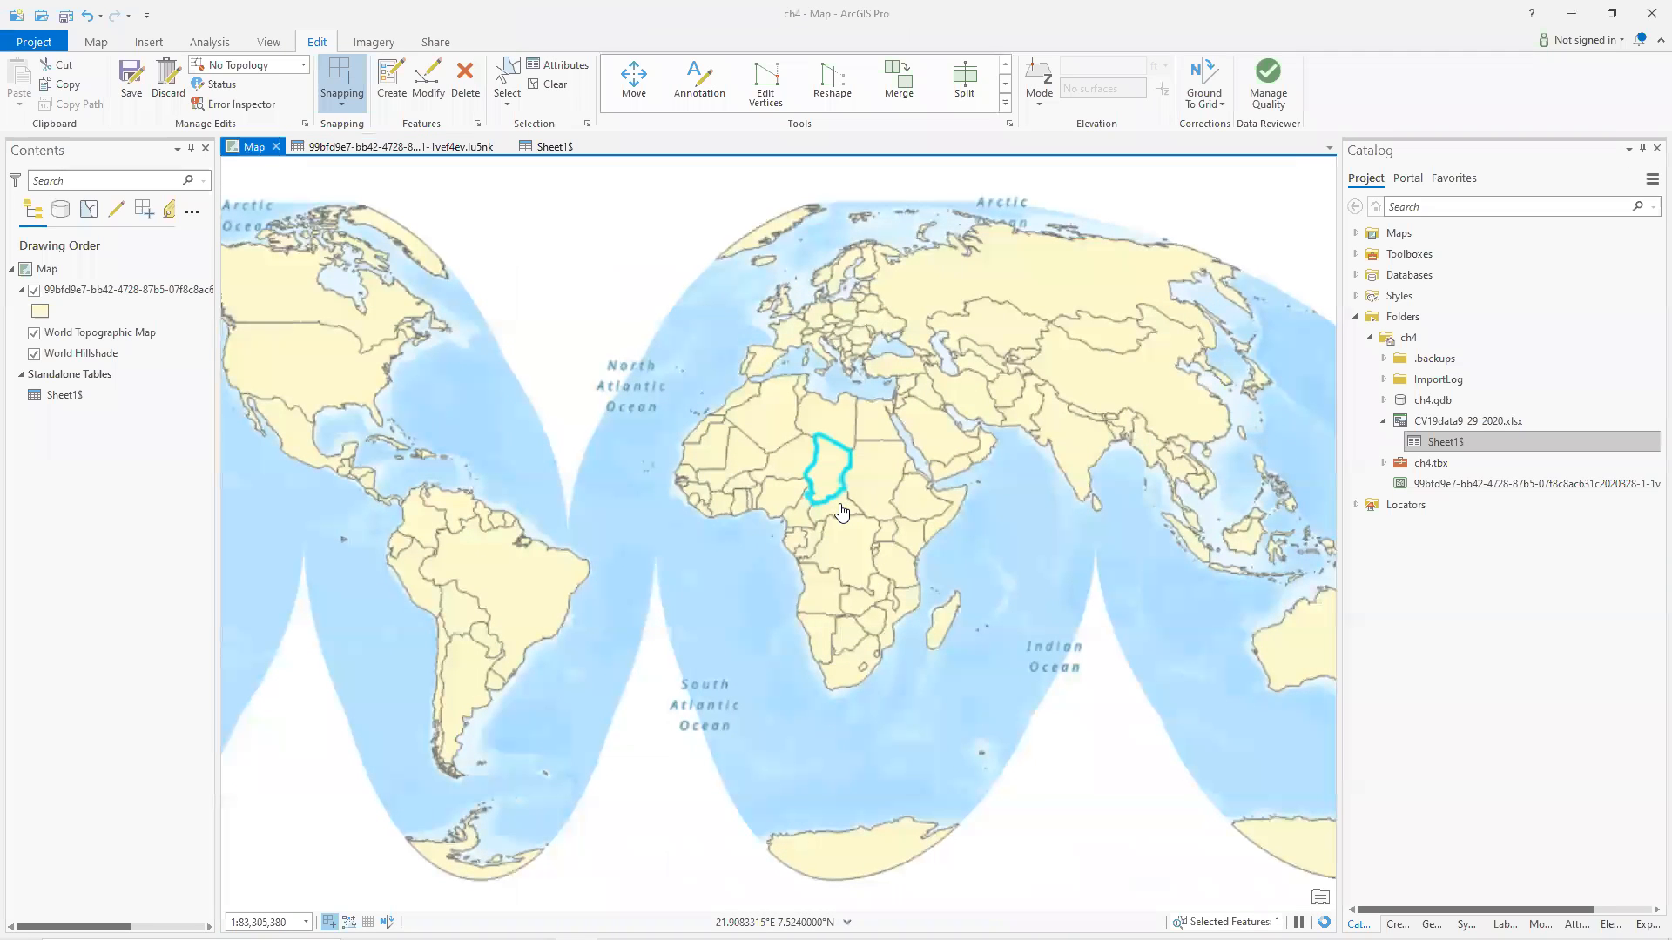
pyautogui.click(840, 505)
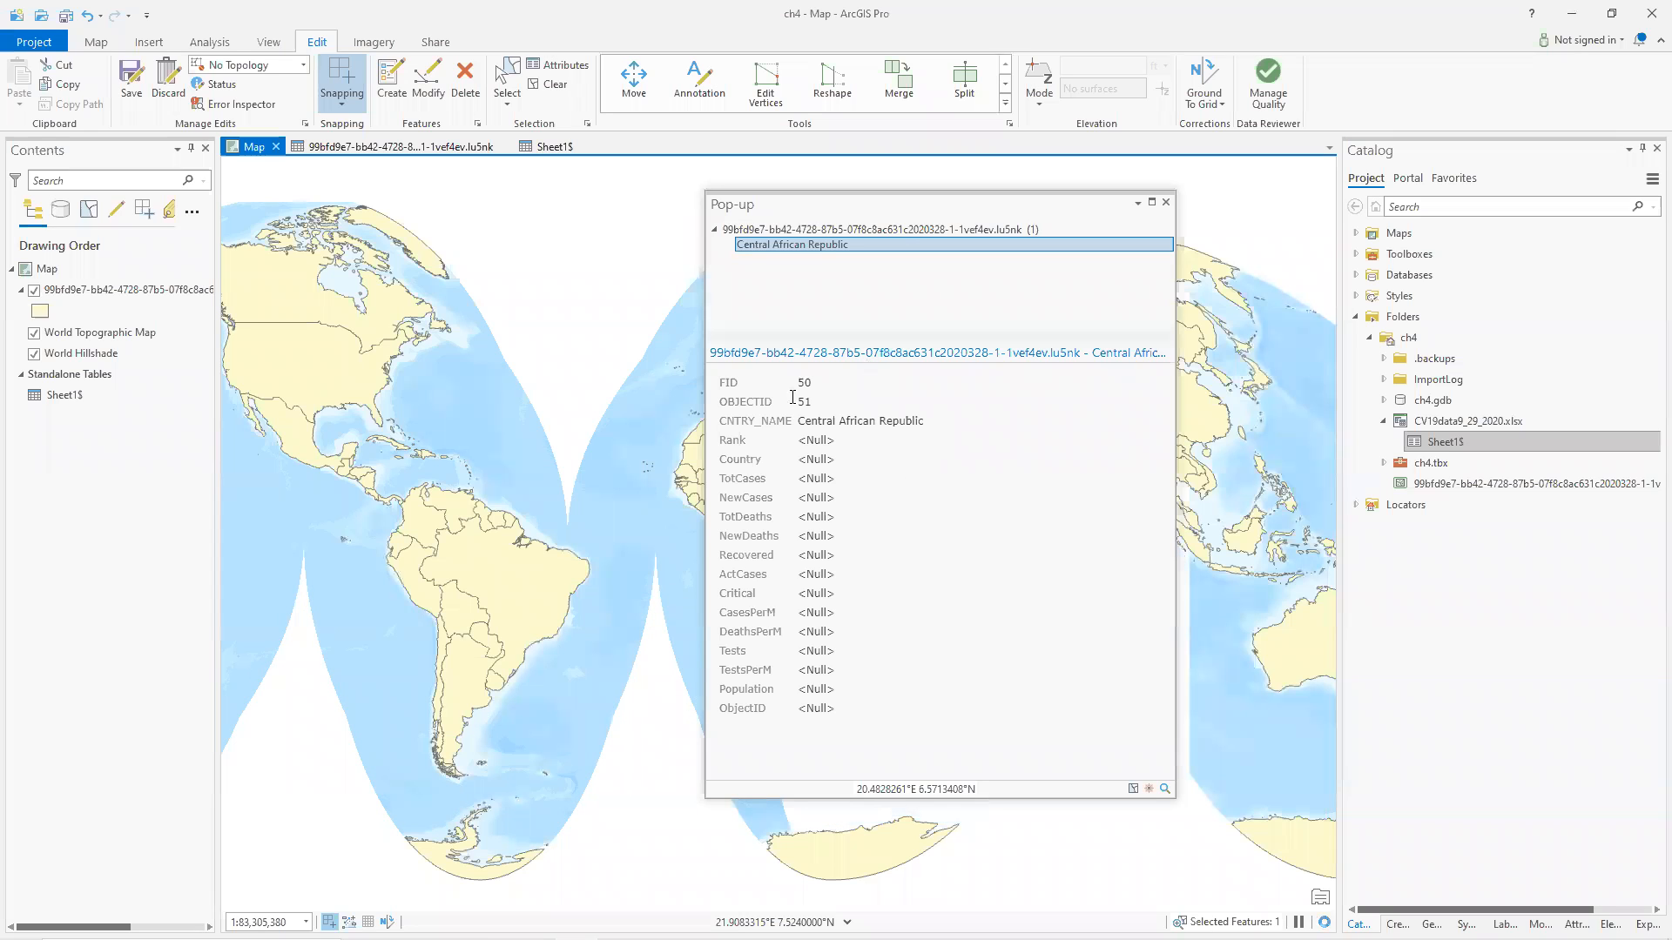
pyautogui.click(1165, 203)
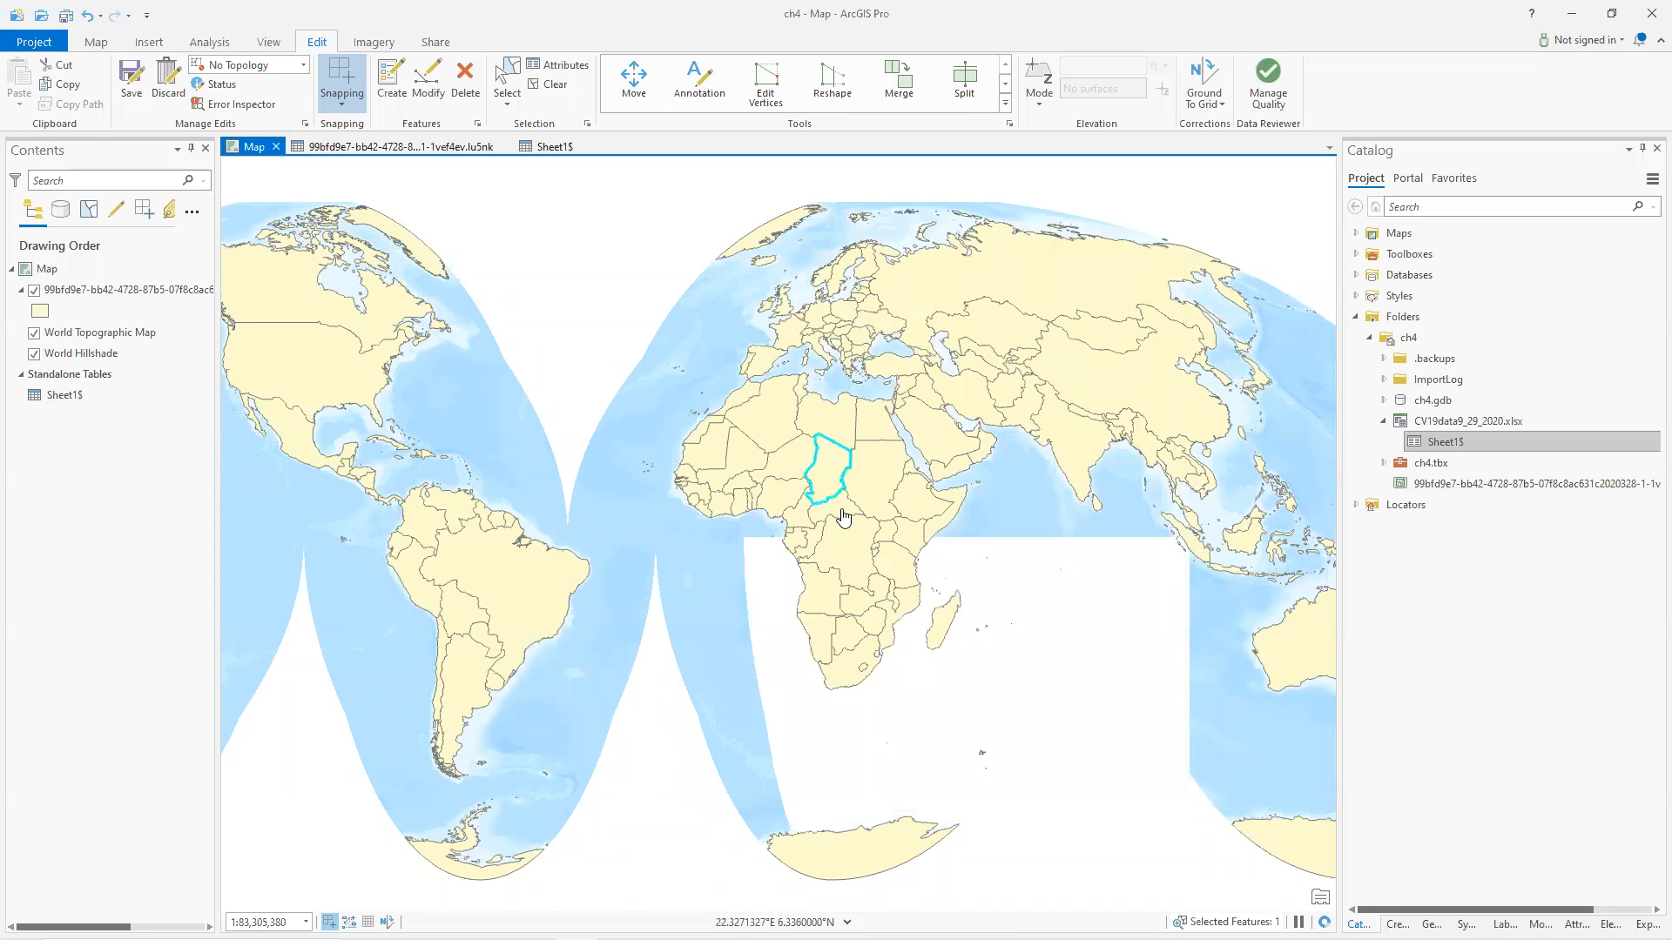
# Switch between the countries table and the Sheet1$ table to compare their country names near Cape Verde.
pyautogui.click(549, 84)
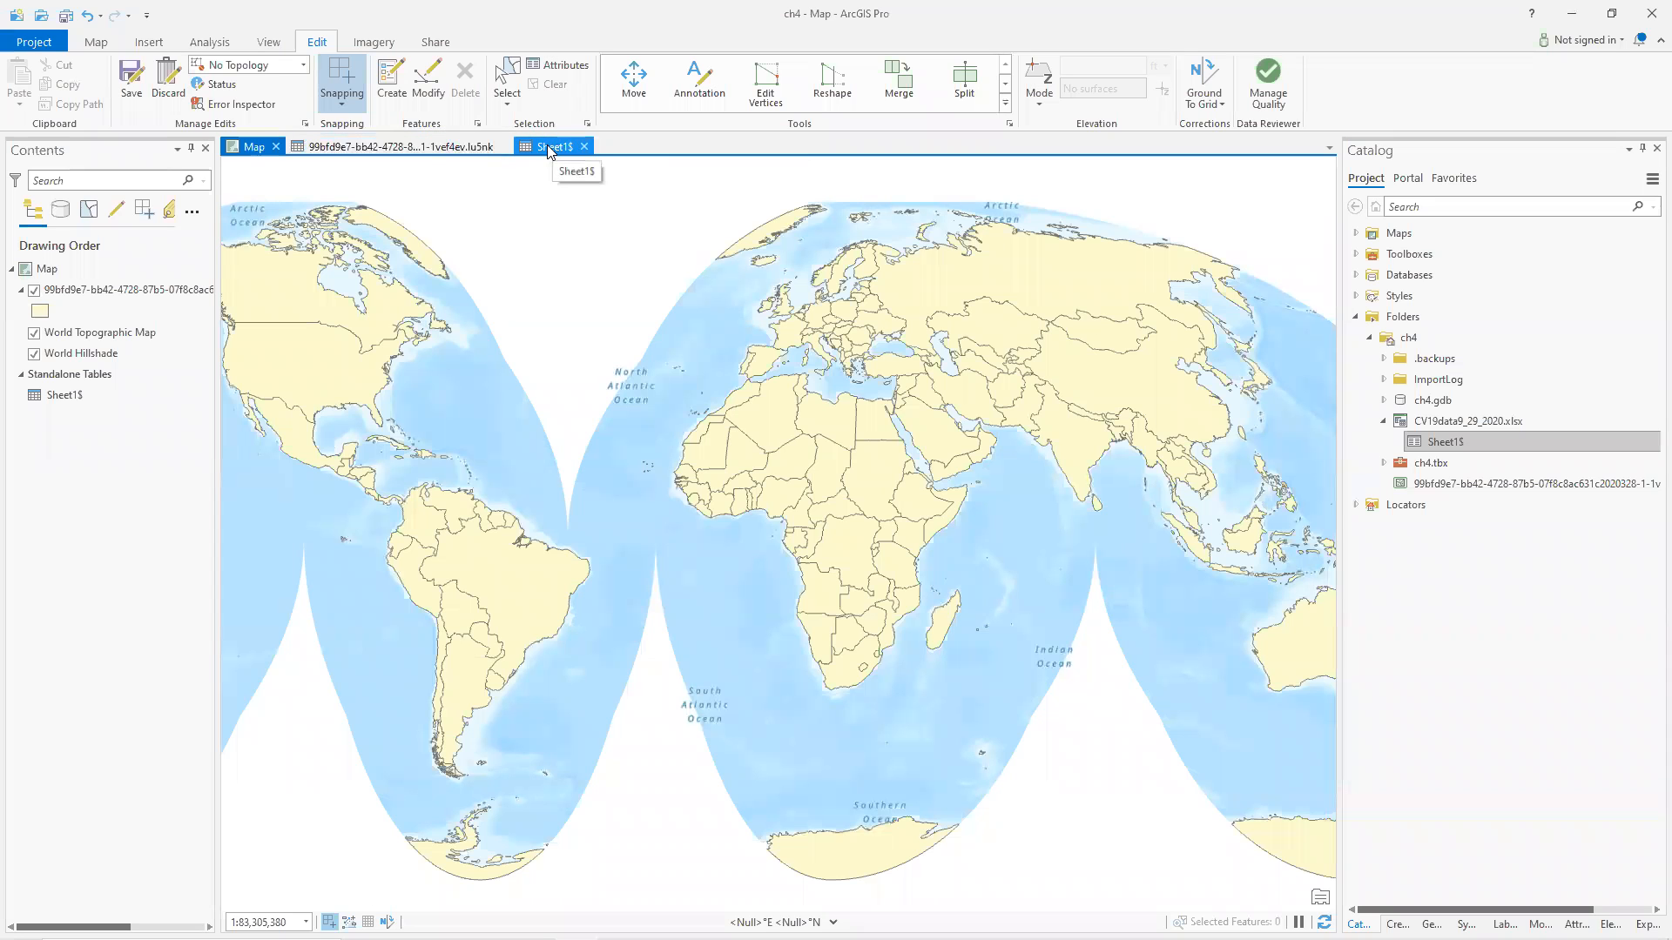
pyautogui.click(426, 147)
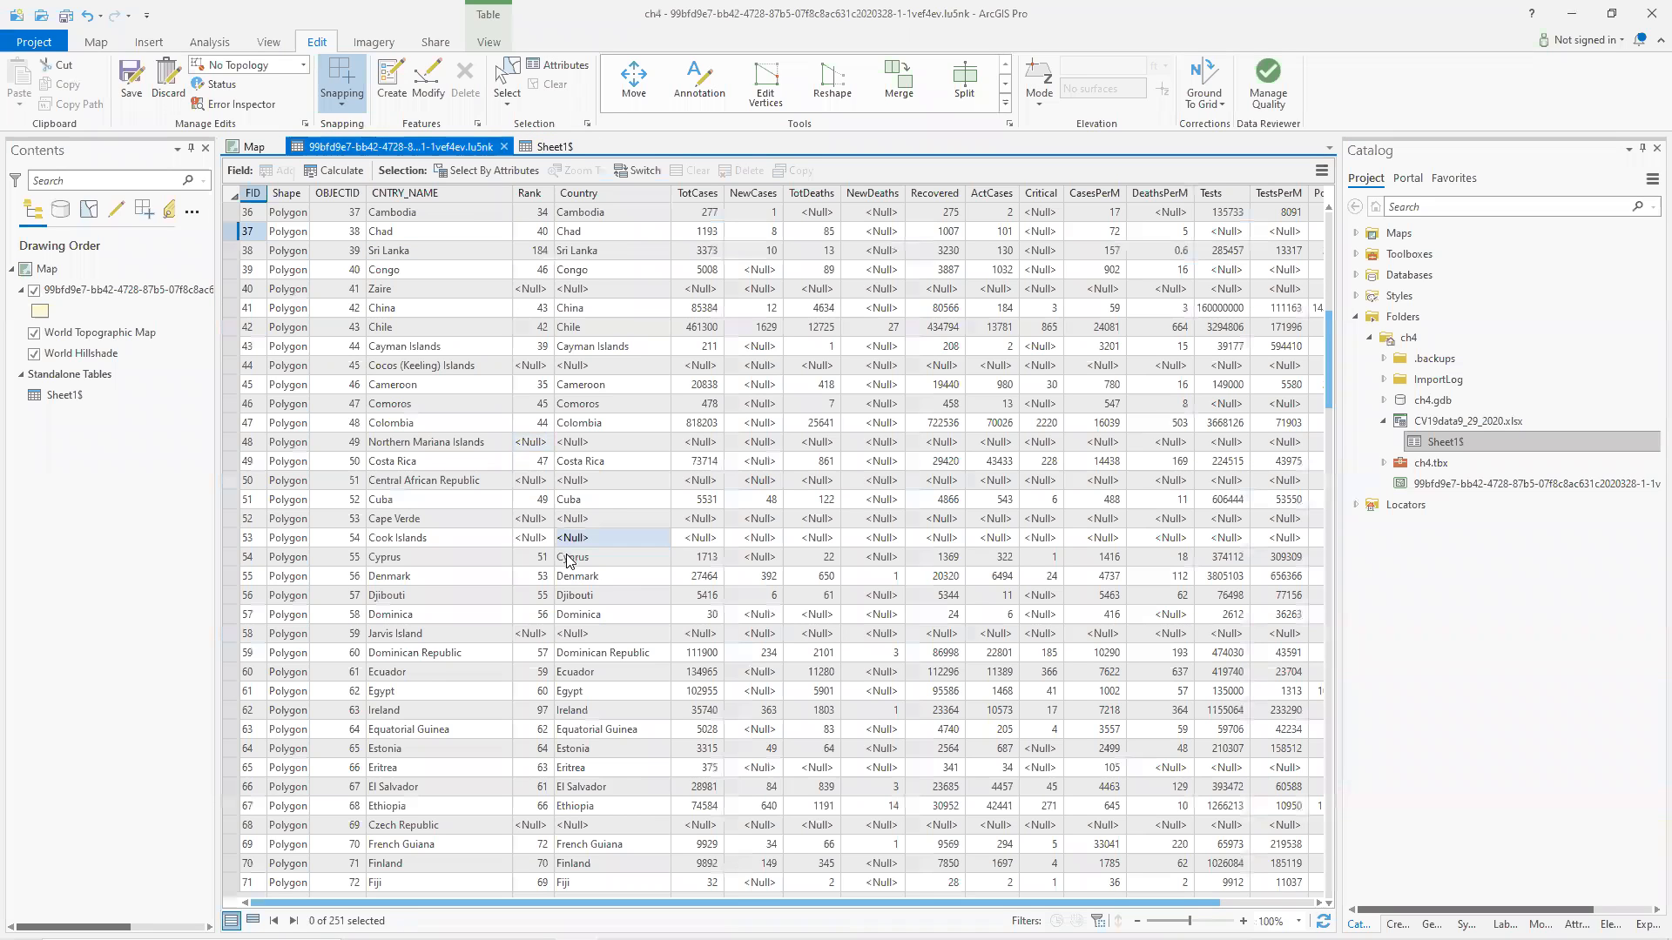
pyautogui.click(609, 577)
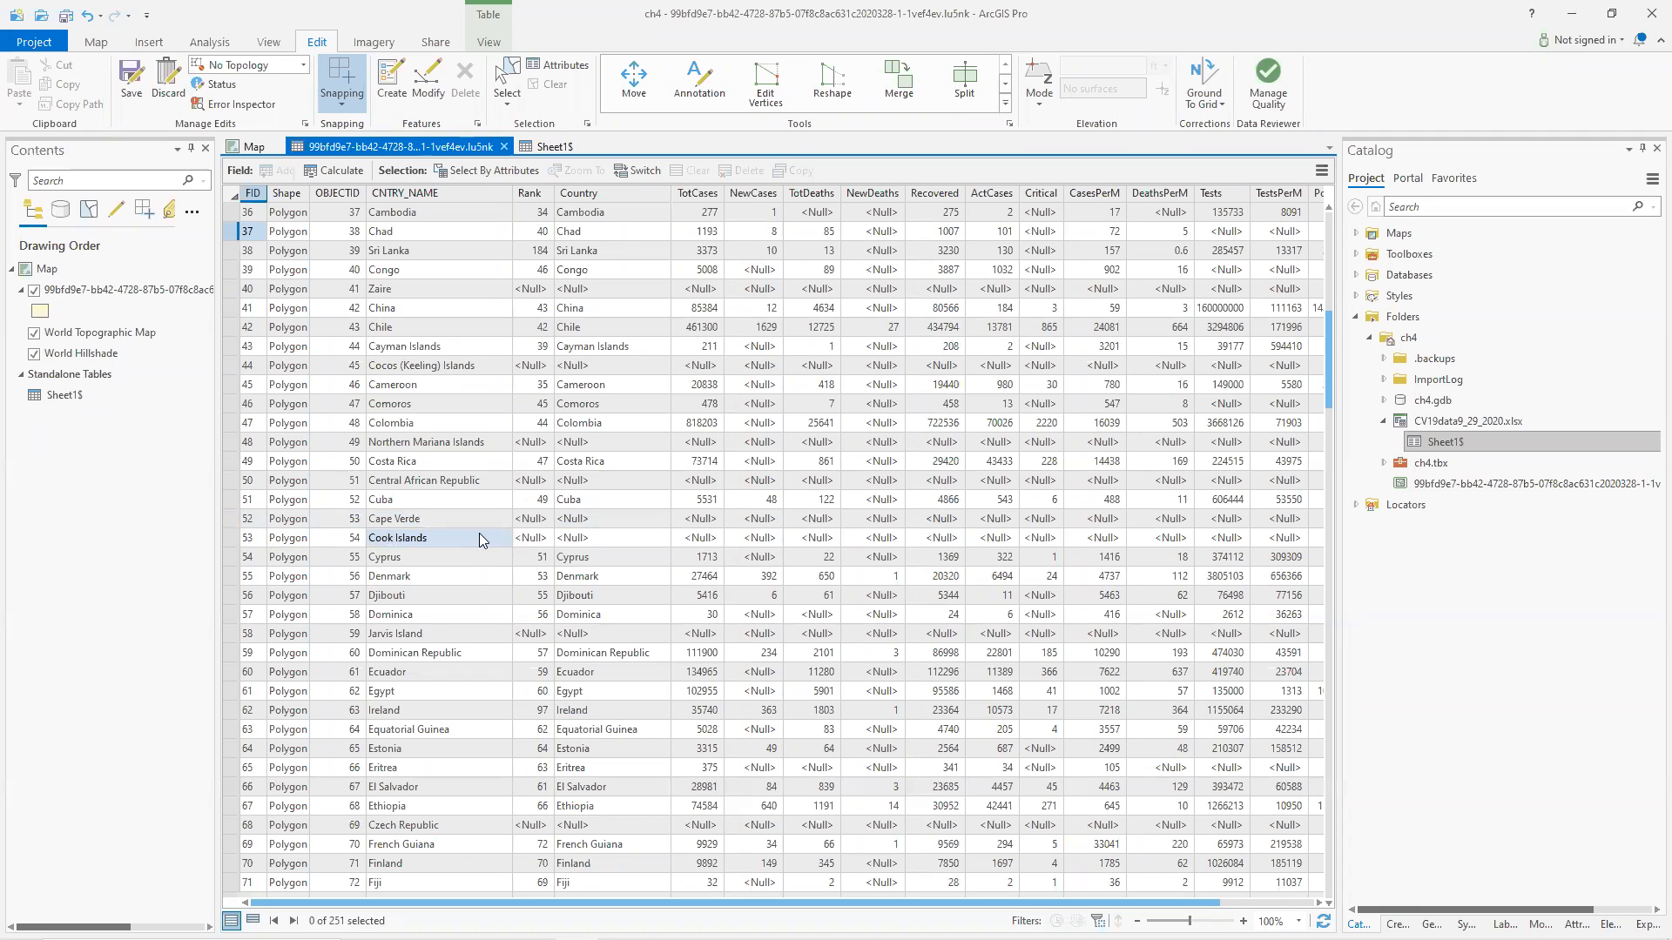
pyautogui.click(533, 144)
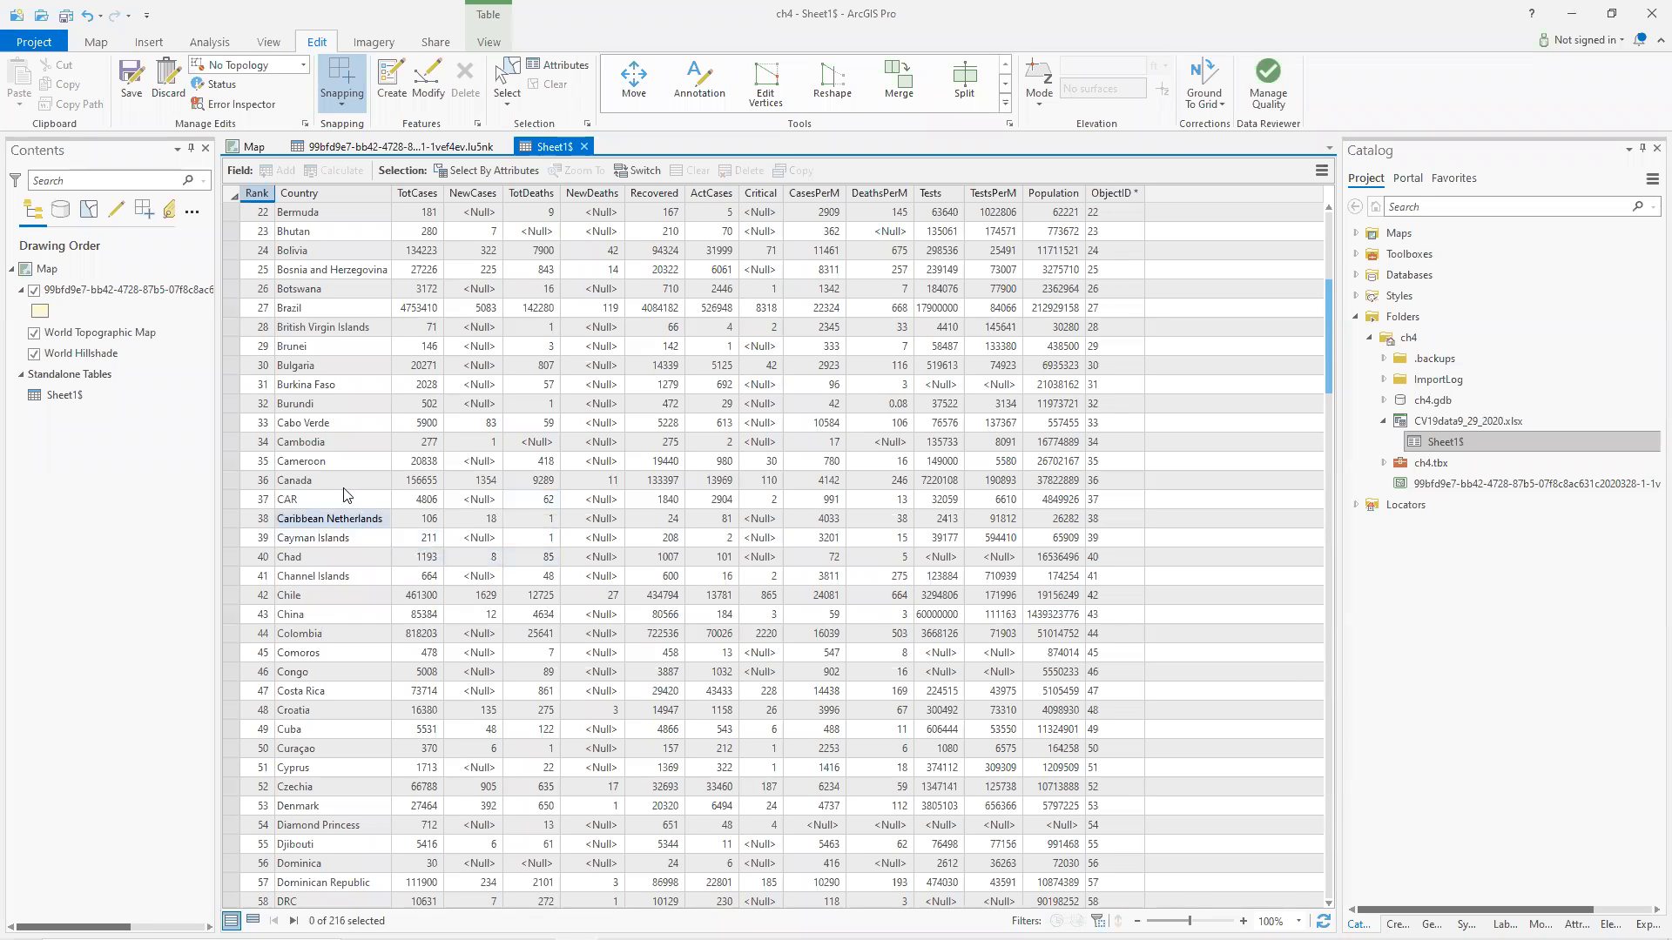
pyautogui.scroll(-1, 346, 451)
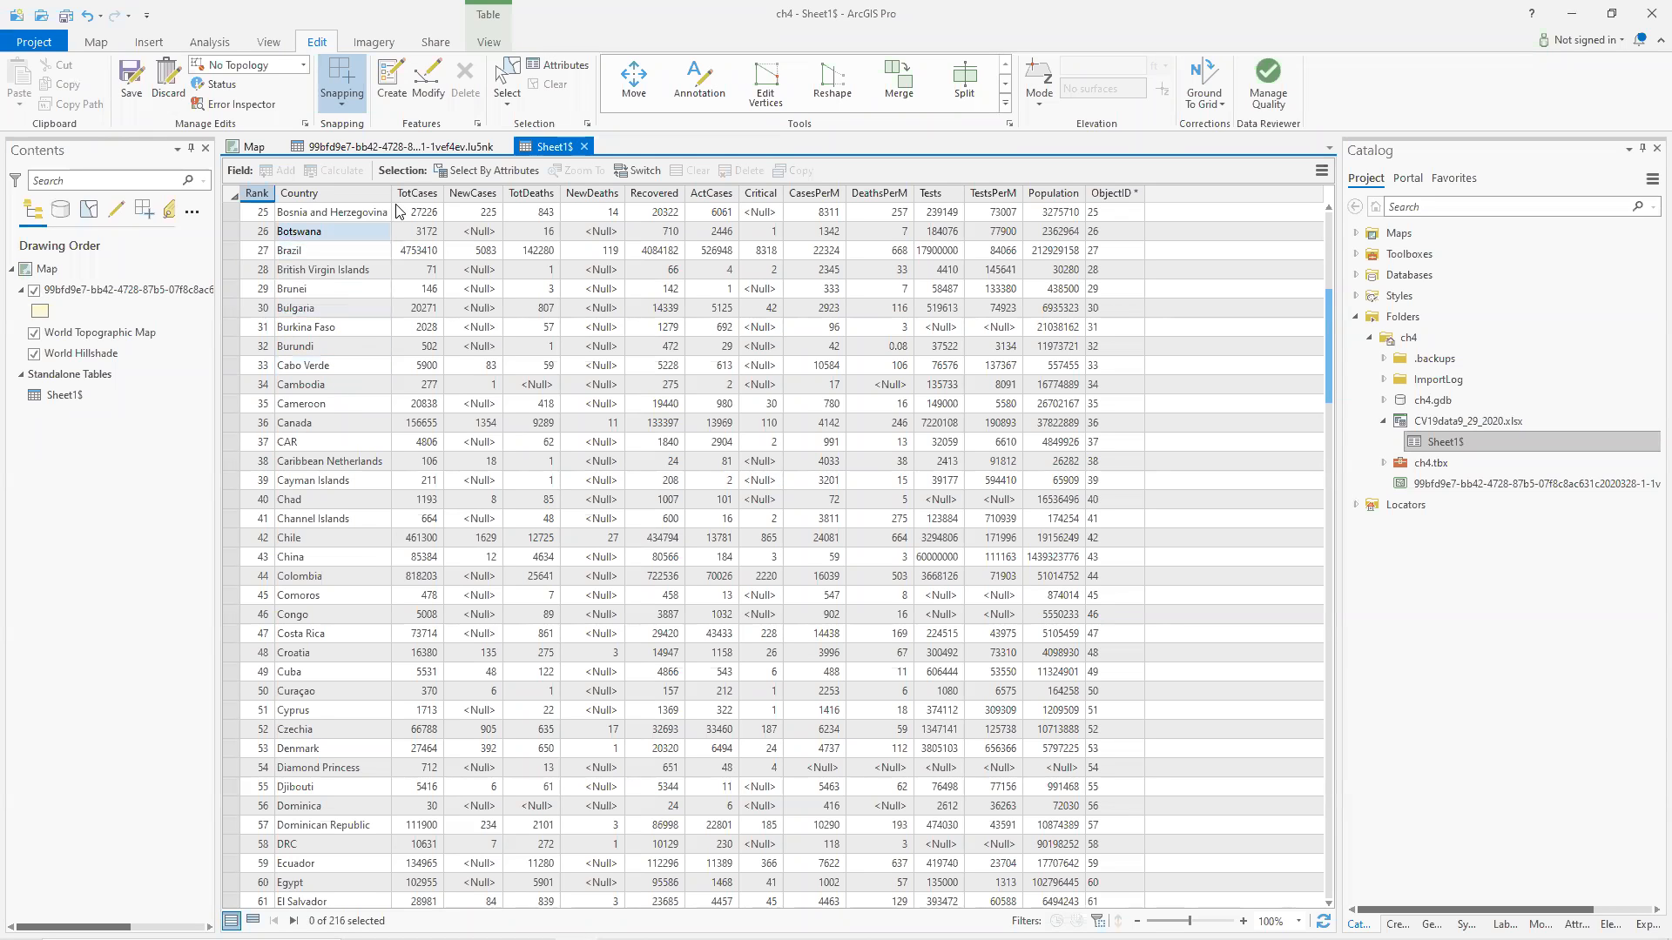
pyautogui.click(411, 148)
# Rename Cape Verde to Cabo Verde in the countries table's CNTRY_NAME field.
pyautogui.click(419, 522)
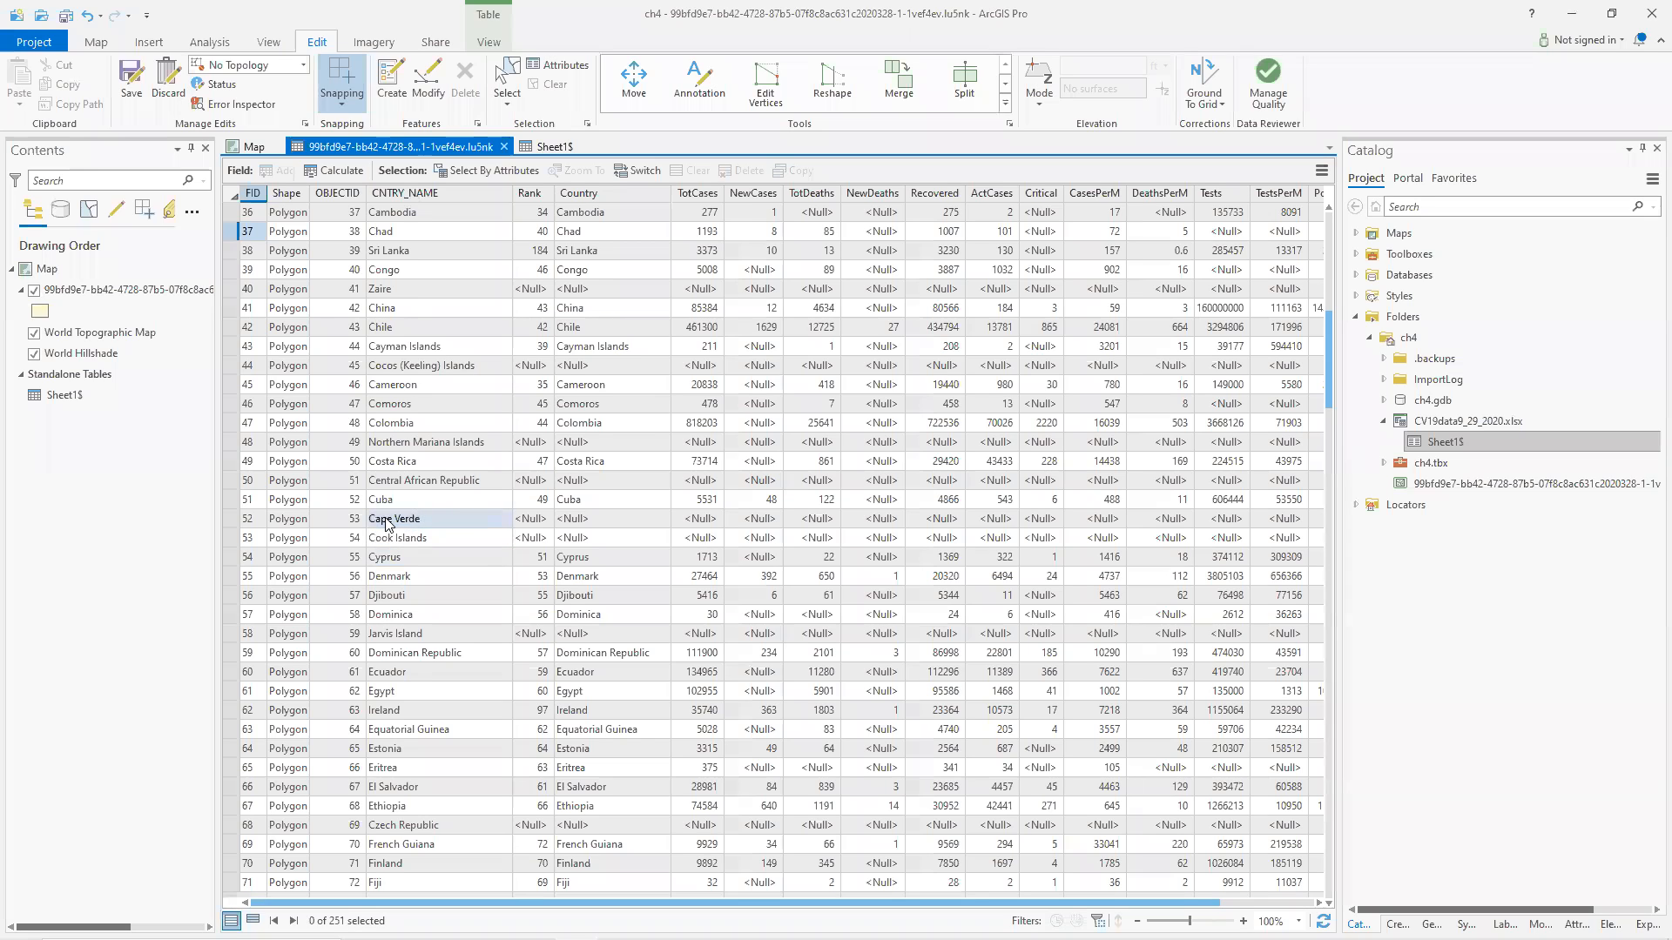
pyautogui.click(389, 521)
pyautogui.click(393, 519)
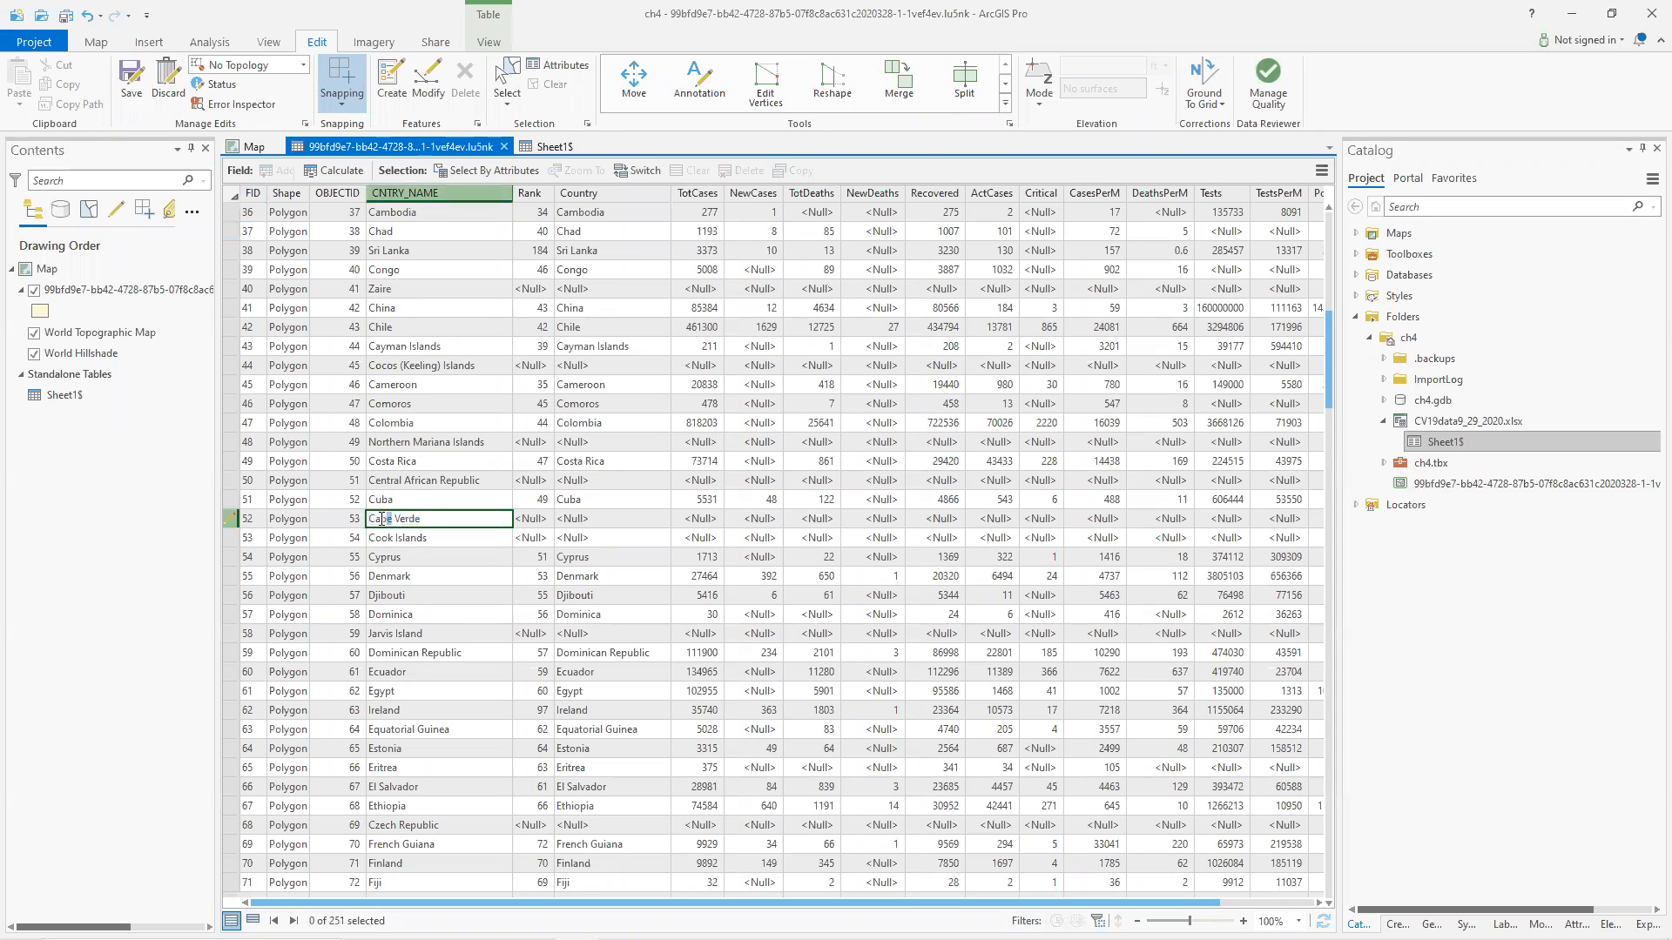
pyautogui.click(394, 519)
pyautogui.press('BackSpace')
pyautogui.write('bo')
pyautogui.press('Return')
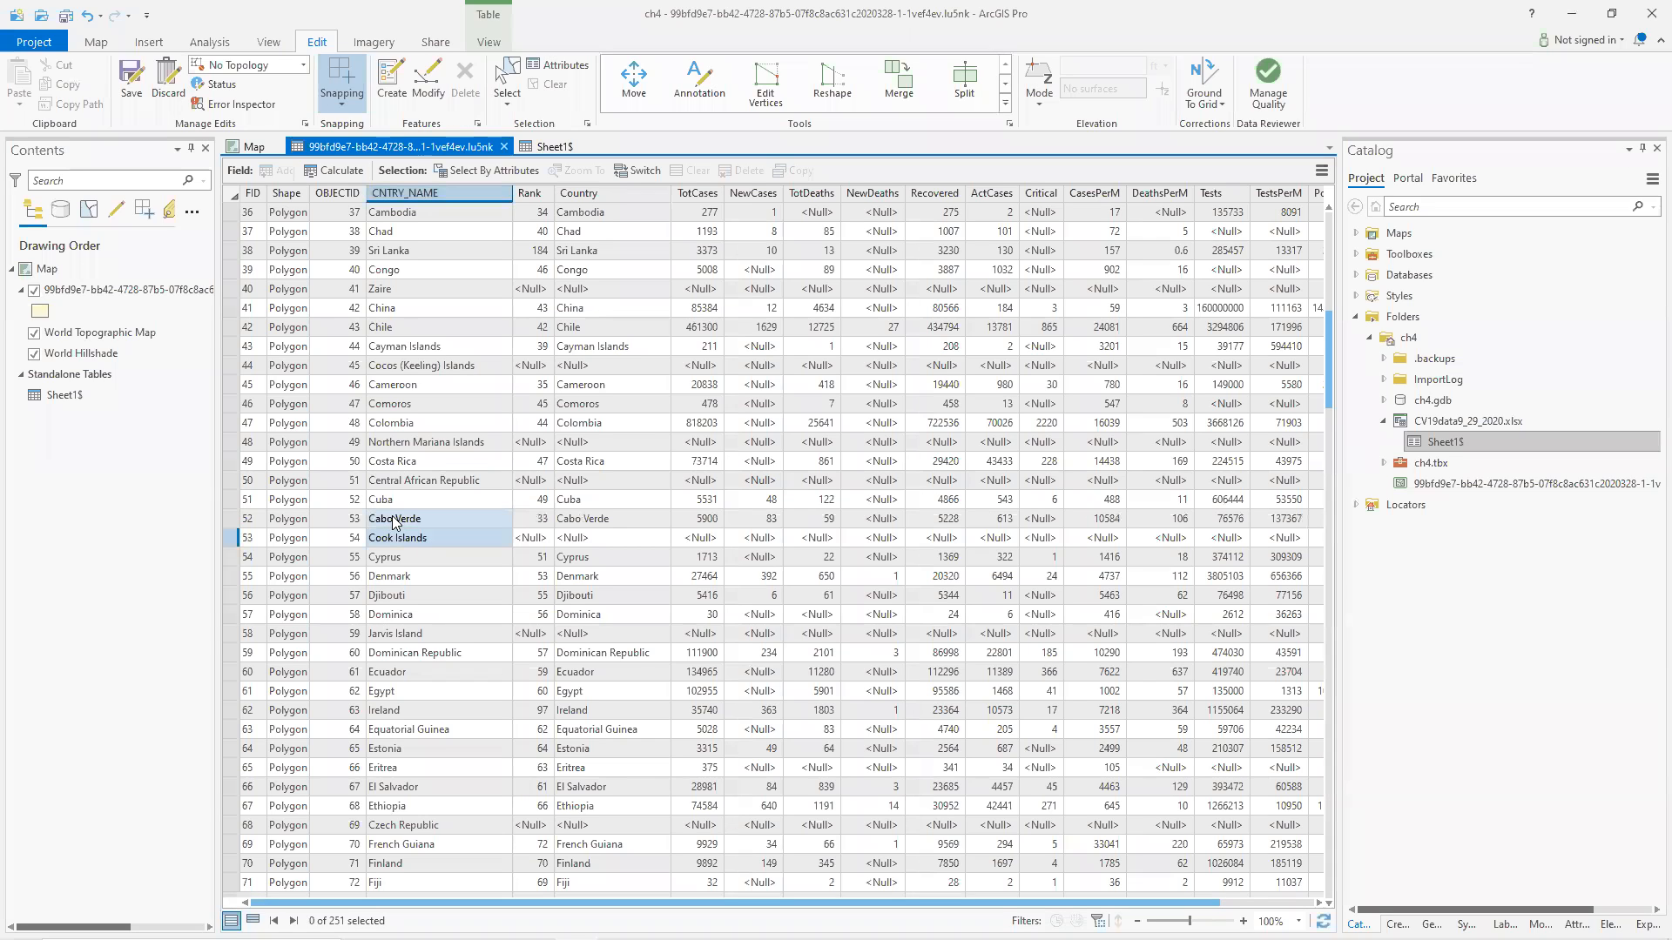
# Scroll through the countries table to find other unmatched names with null values.
pyautogui.click(463, 534)
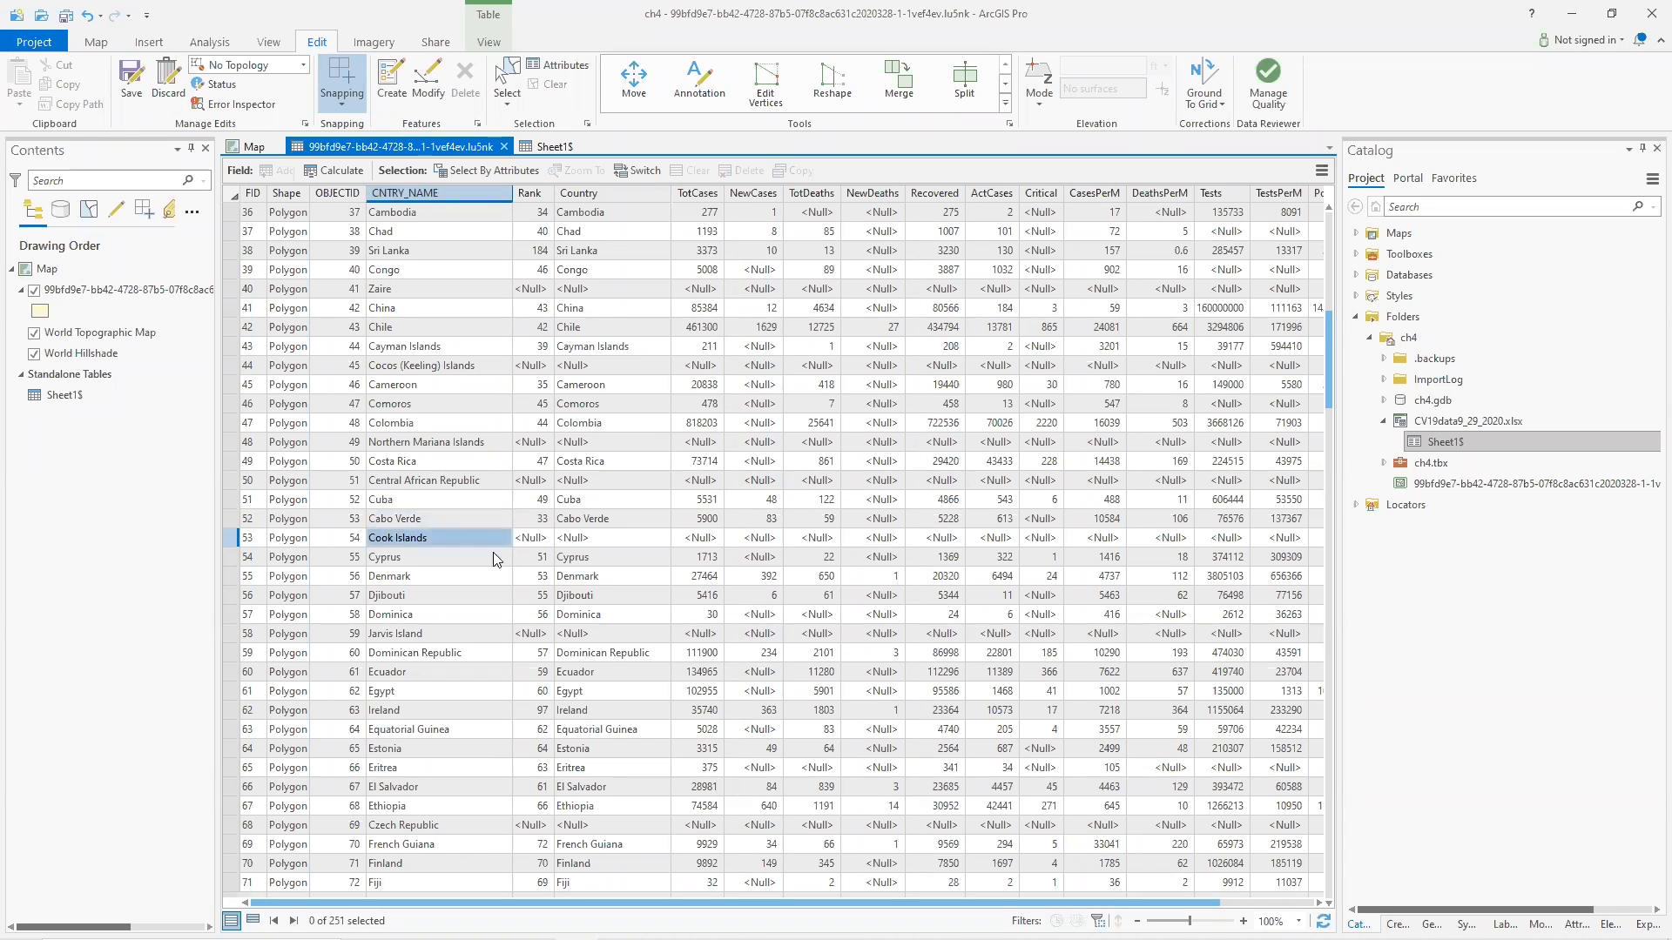
pyautogui.click(543, 145)
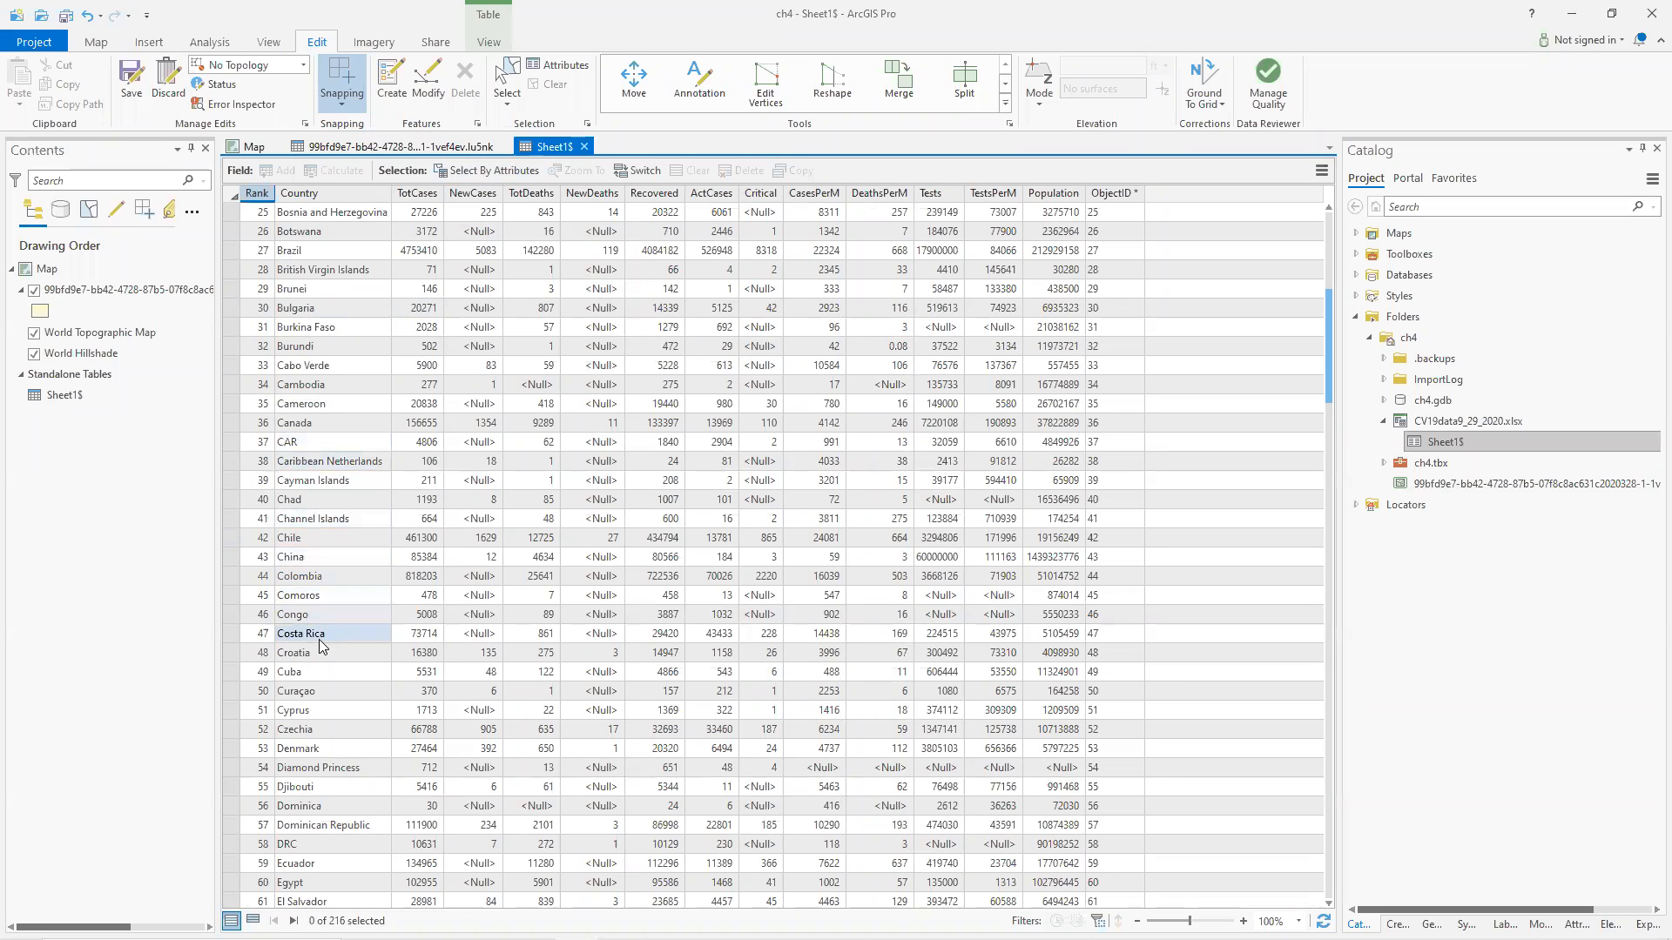
pyautogui.click(370, 145)
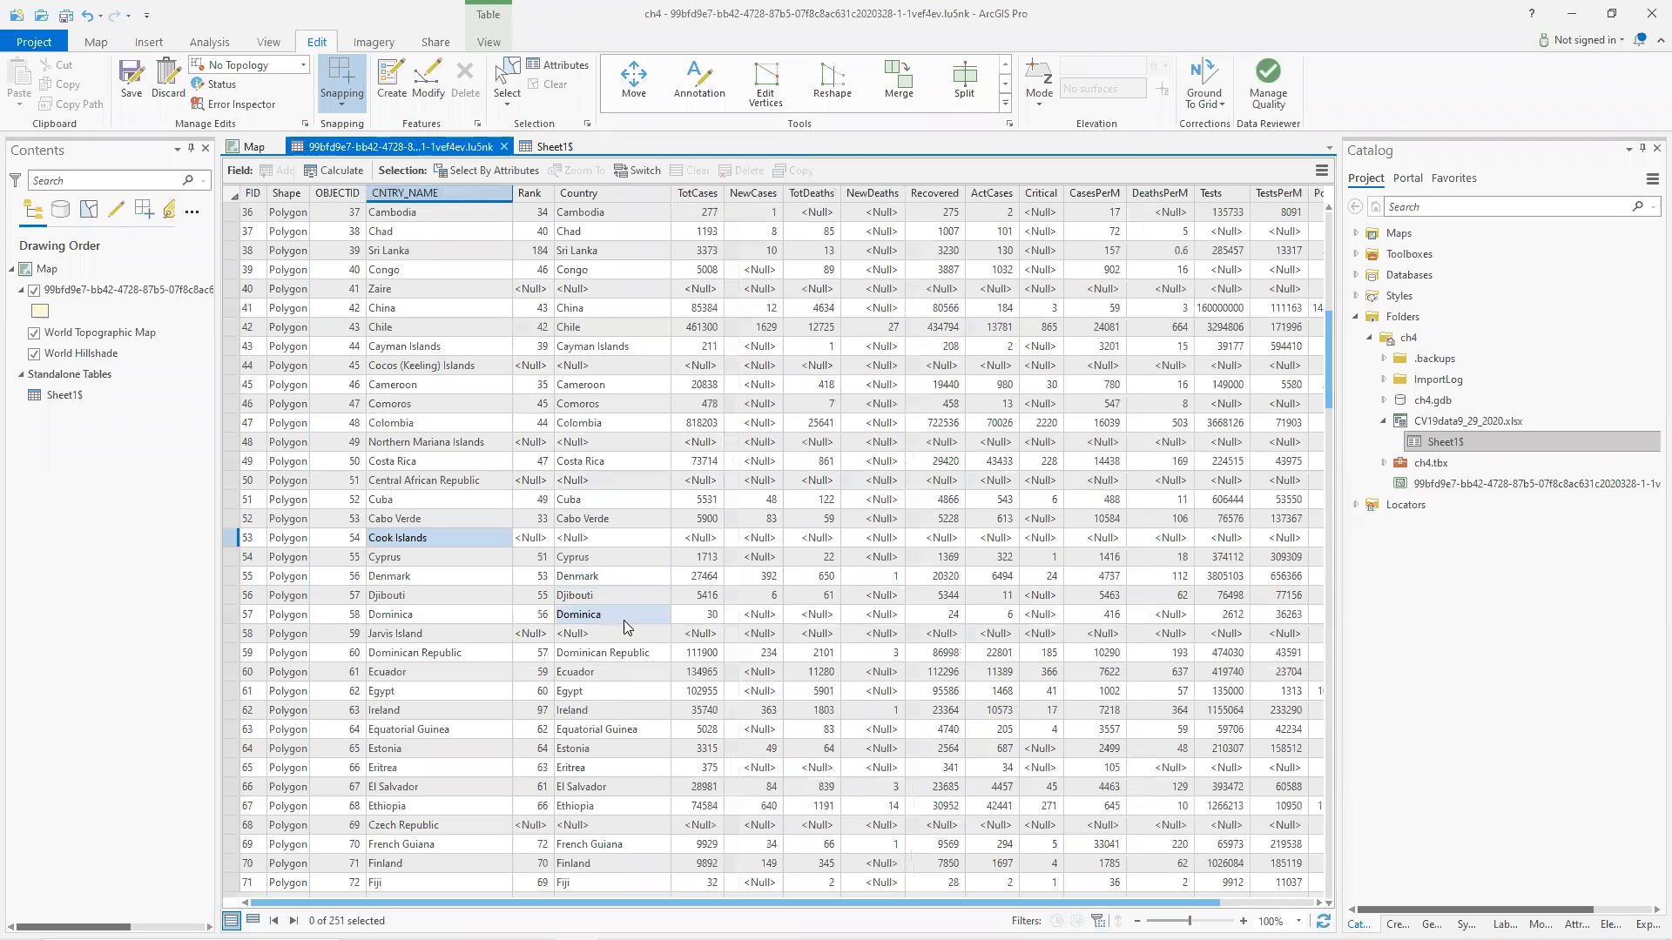
pyautogui.scroll(-4, 613, 628)
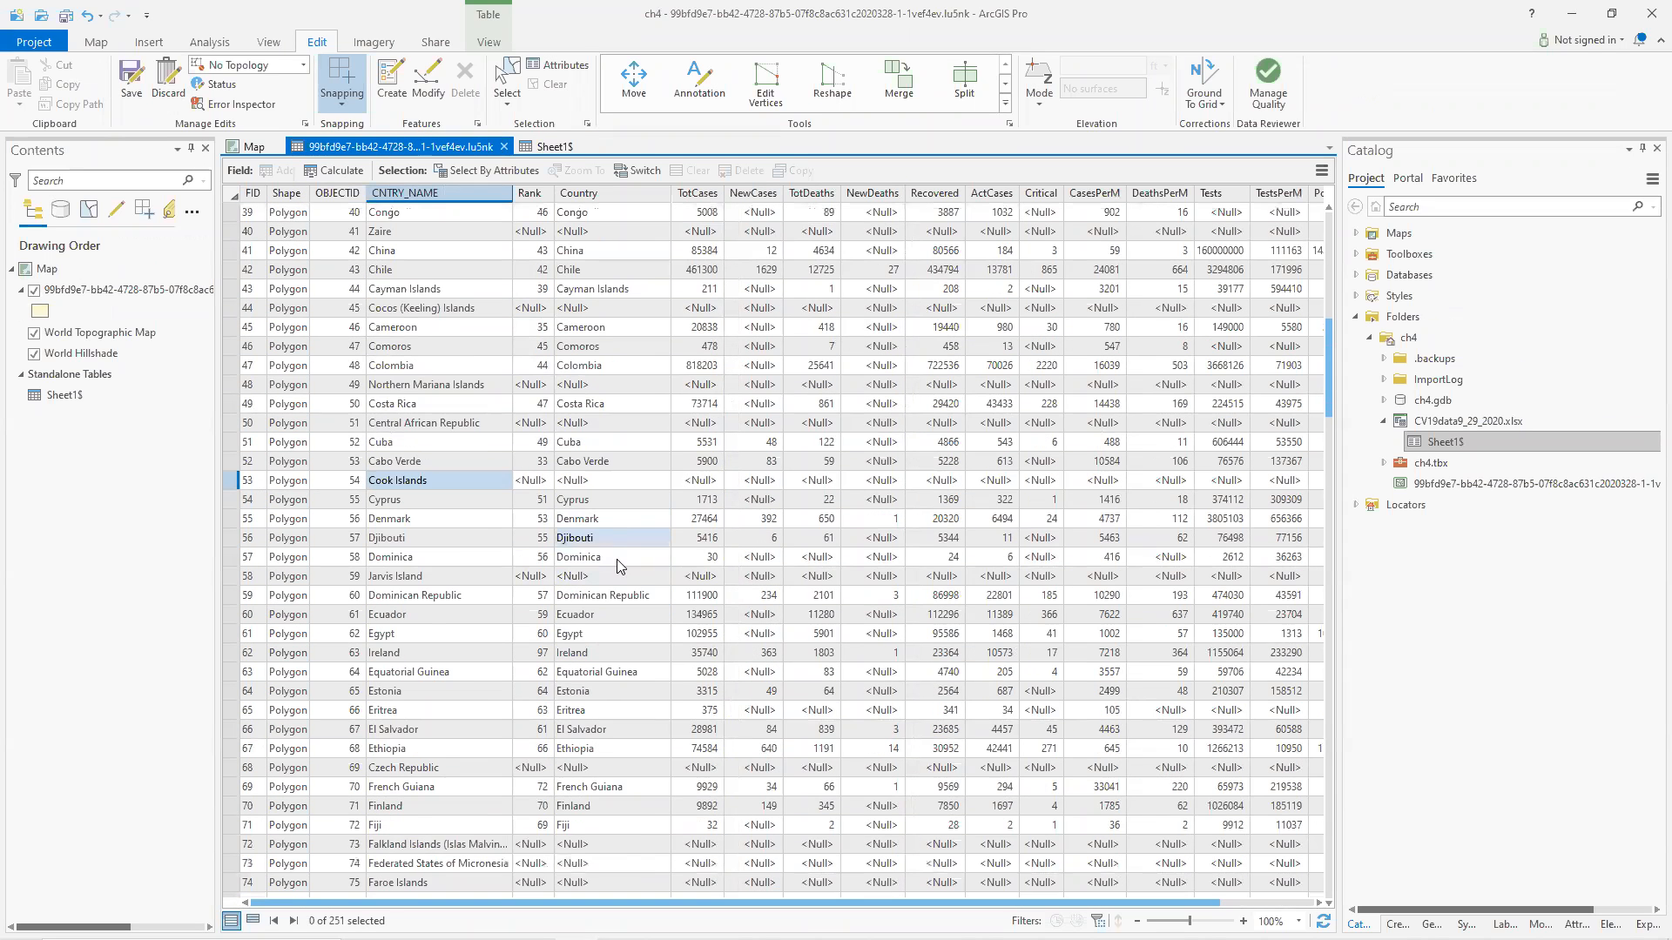
pyautogui.scroll(-2, 621, 475)
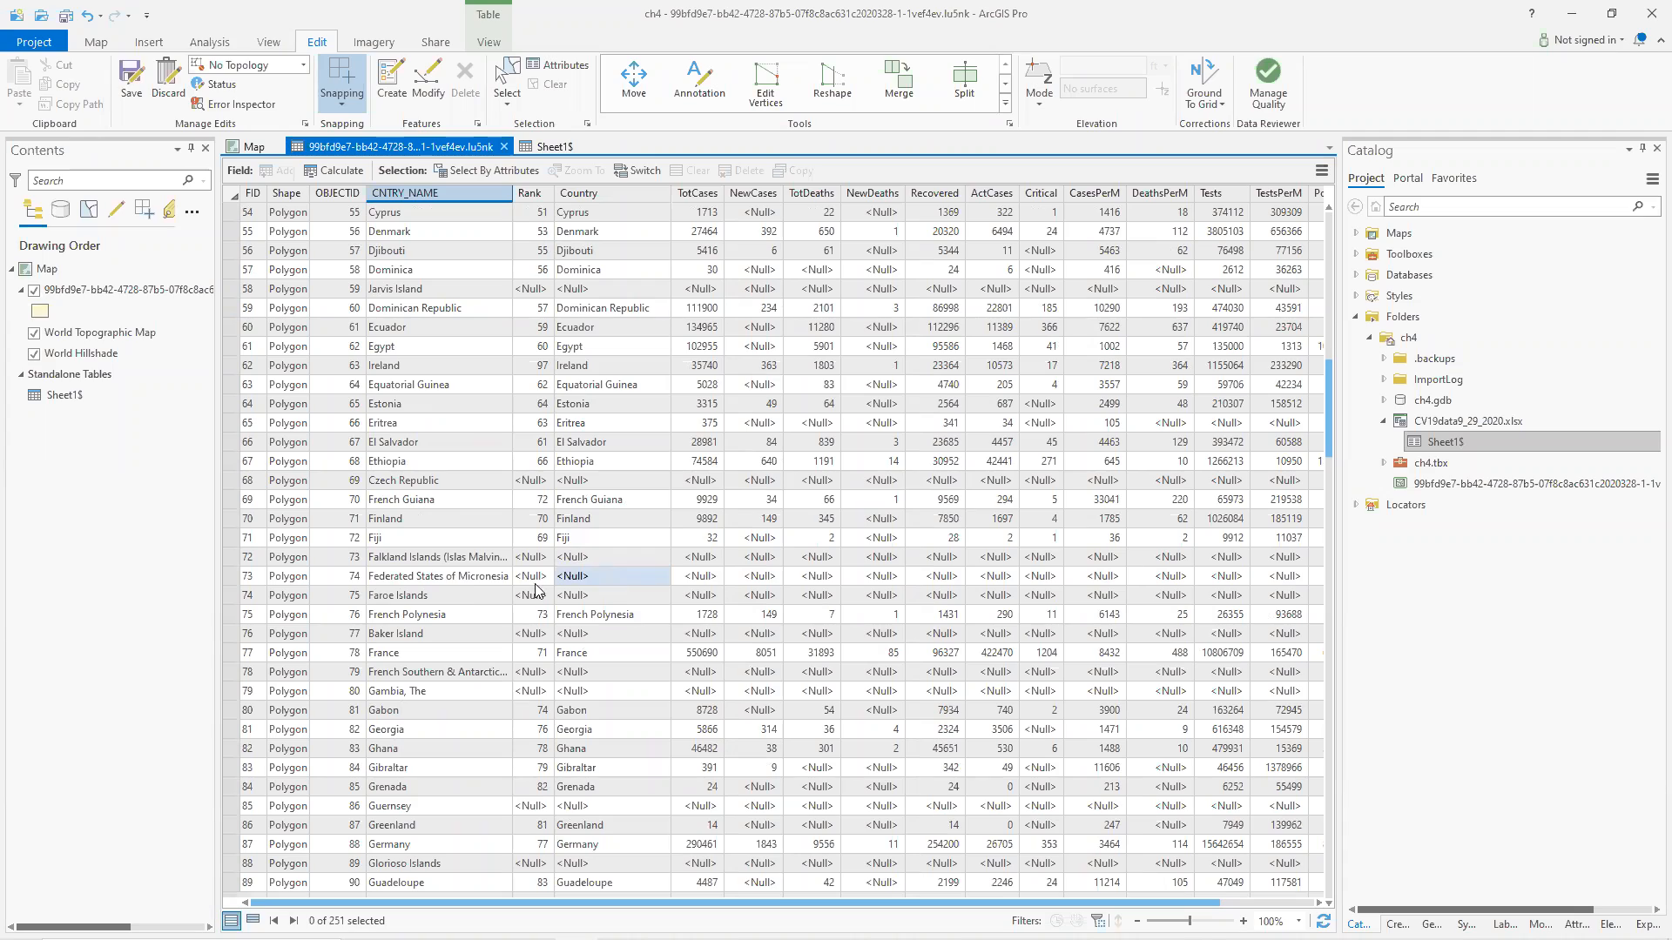
pyautogui.click(451, 576)
# Scroll through the Sheet1$ table's country list to compare its spellings with the countries table.
pyautogui.click(537, 146)
pyautogui.scroll(-2, 380, 580)
pyautogui.scroll(-15, 379, 580)
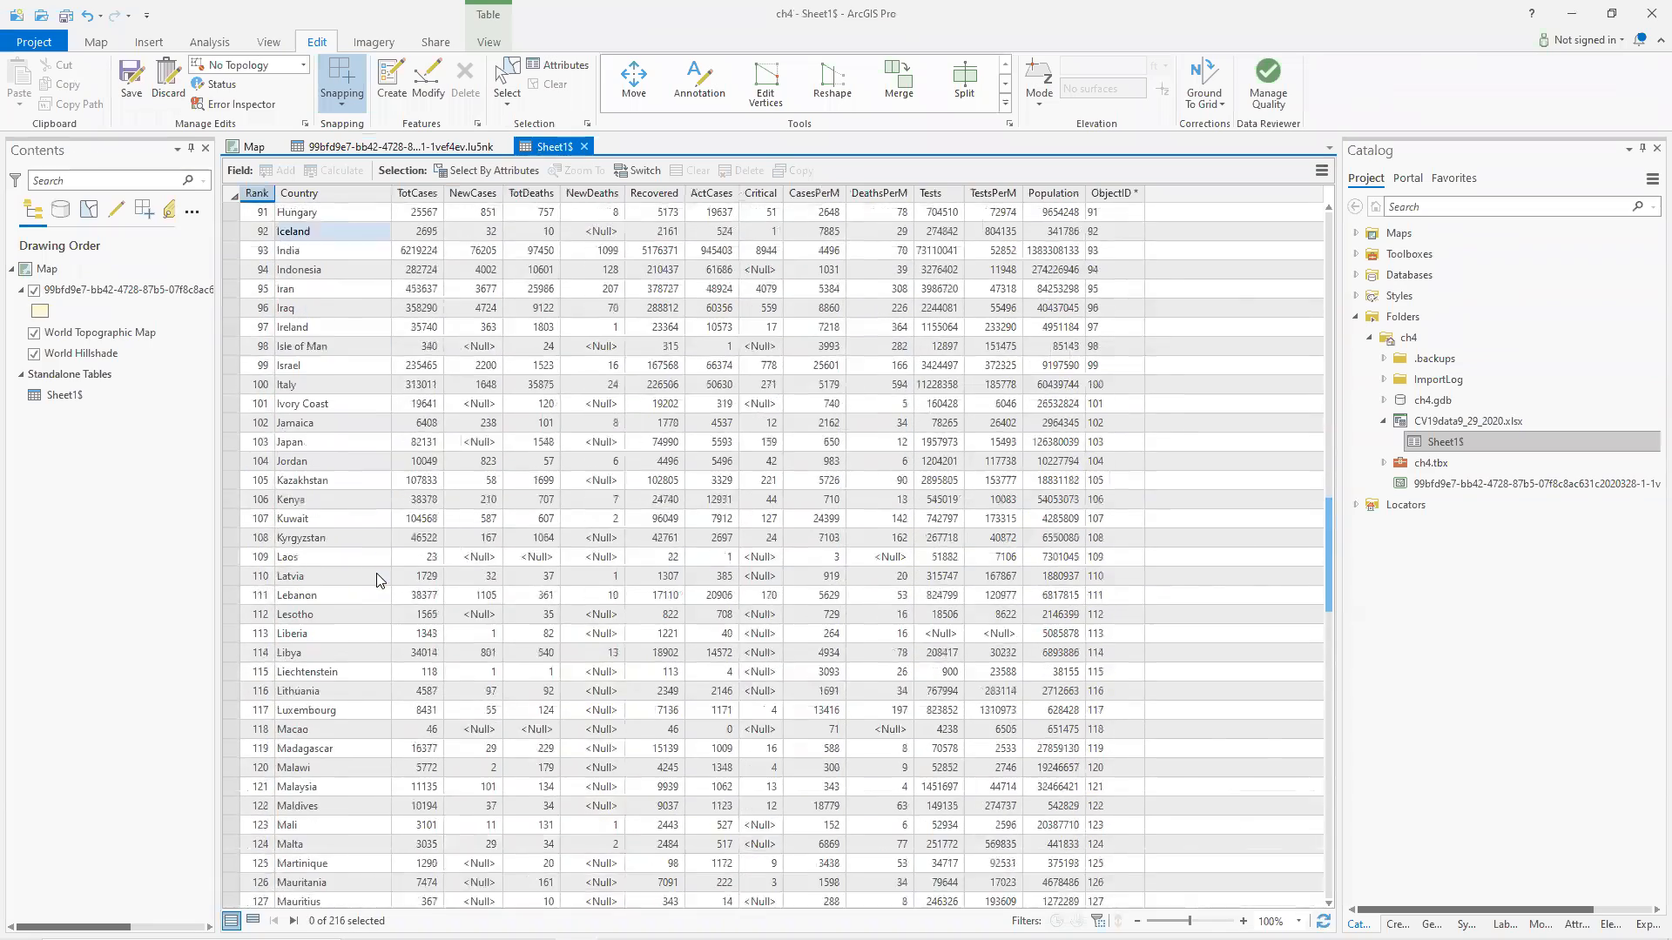
pyautogui.scroll(-2, 370, 609)
pyautogui.click(331, 784)
pyautogui.scroll(-1, 336, 749)
pyautogui.scroll(-3, 339, 707)
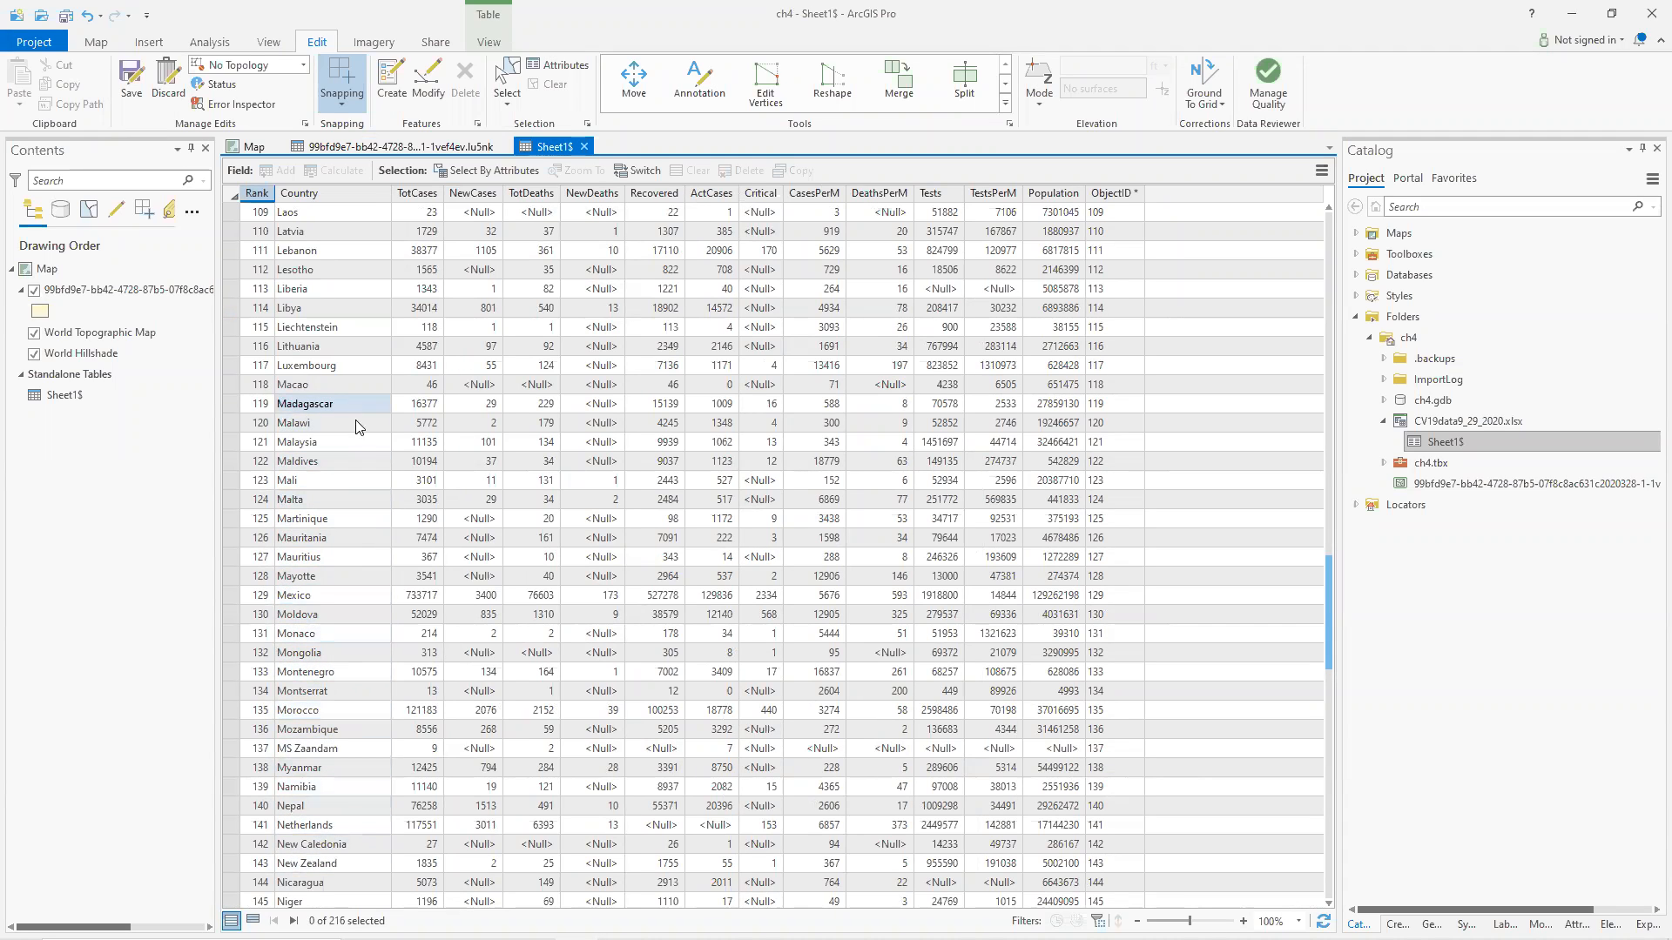
pyautogui.click(353, 148)
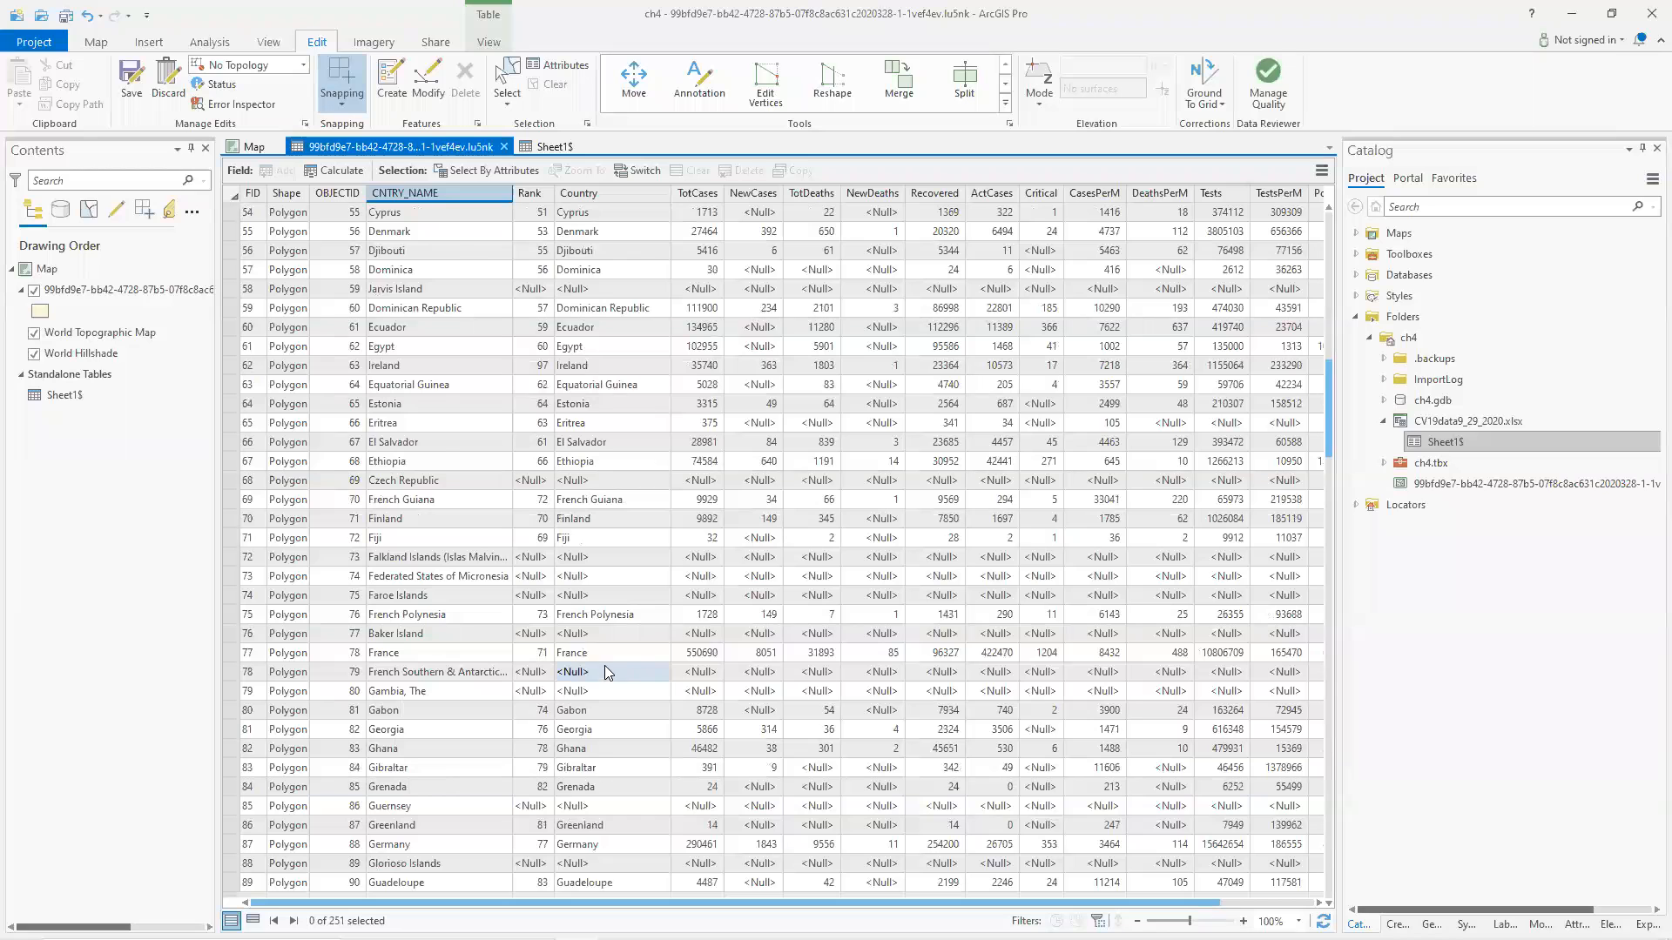
# Rename "Gambia, The" to Gambia in the countries table's CNTRY_NAME field.
pyautogui.scroll(-1, 604, 665)
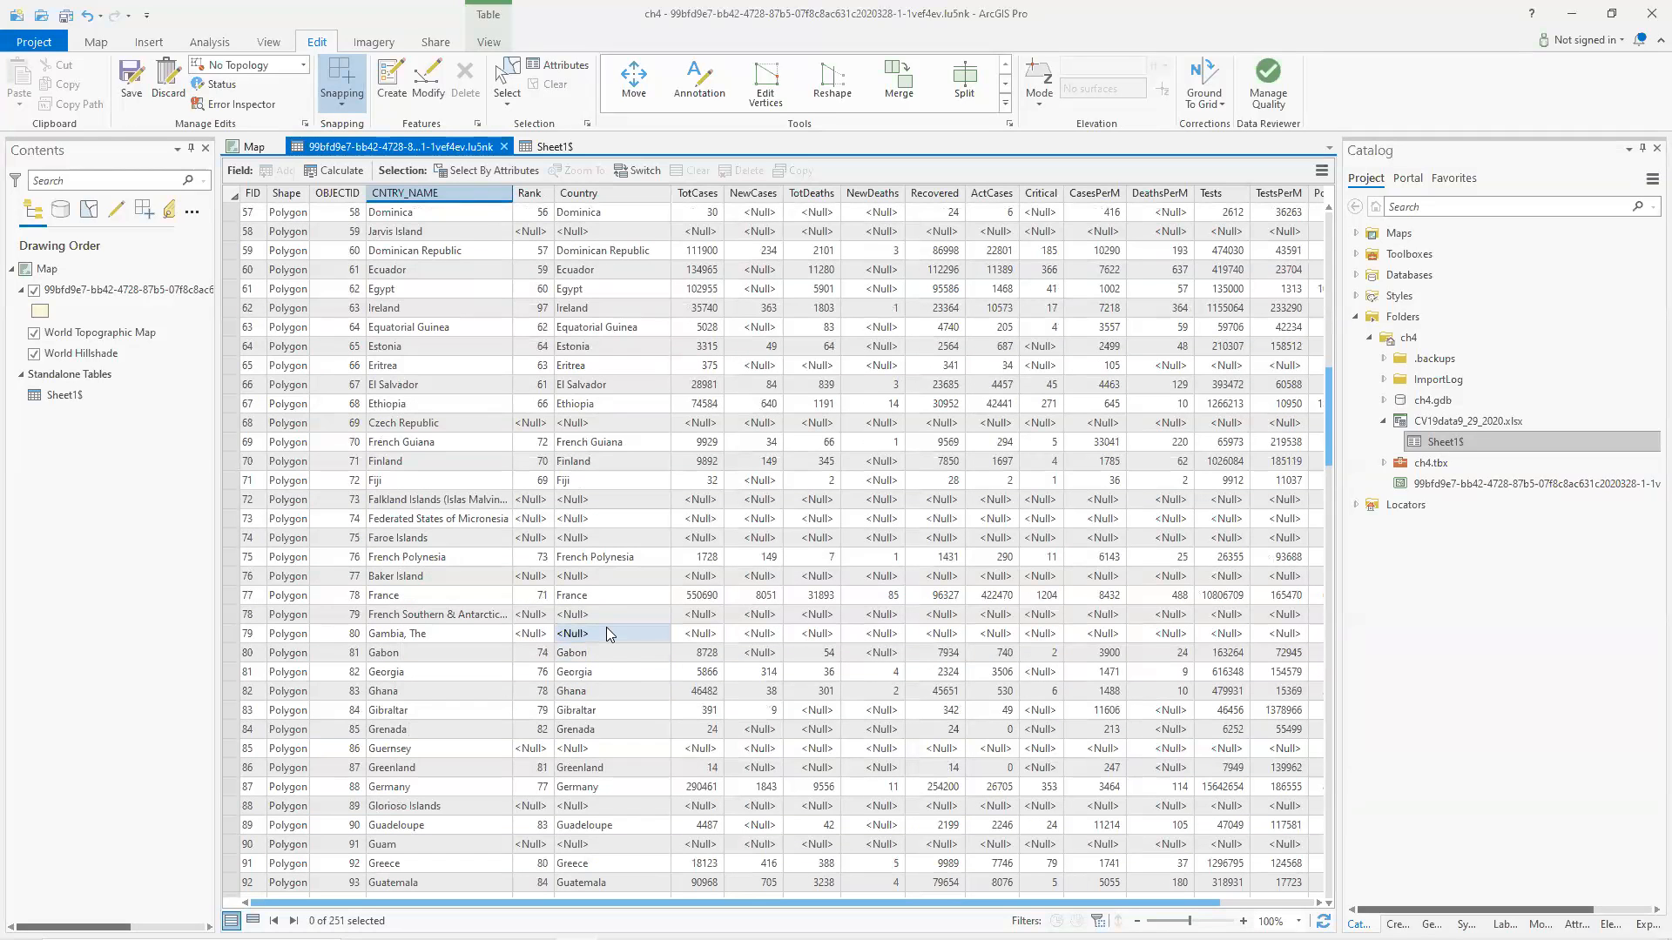
pyautogui.click(438, 636)
pyautogui.click(444, 634)
pyautogui.moveTo(446, 634); pyautogui.dragTo(415, 633)
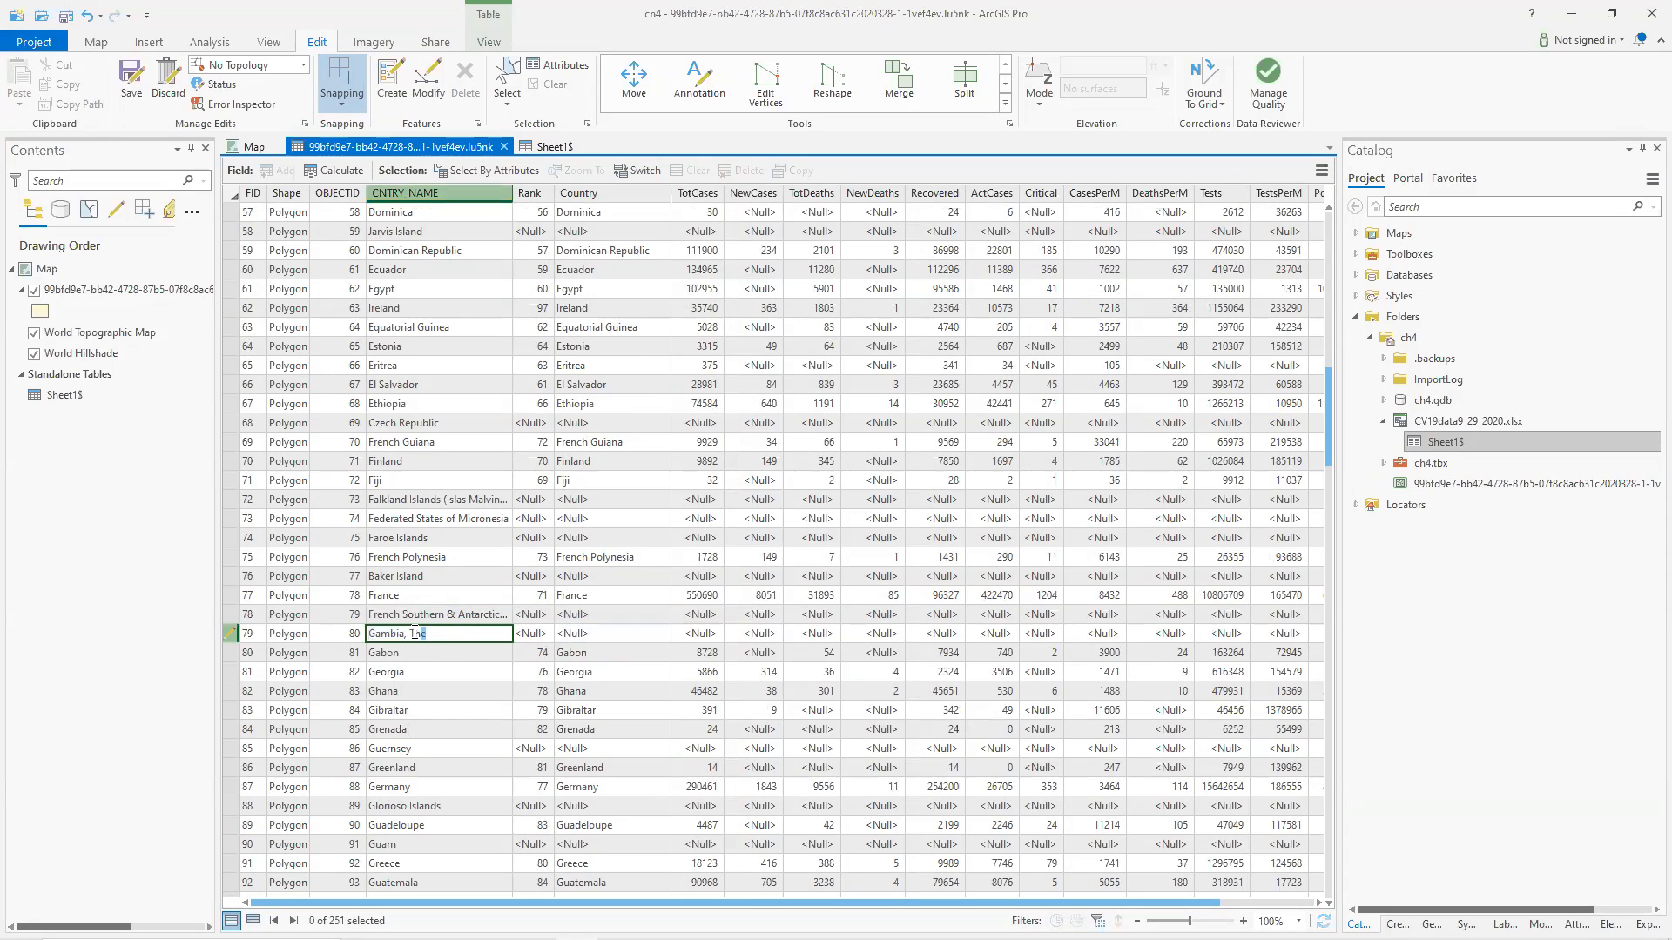
pyautogui.press('BackSpace')
pyautogui.press('Return')
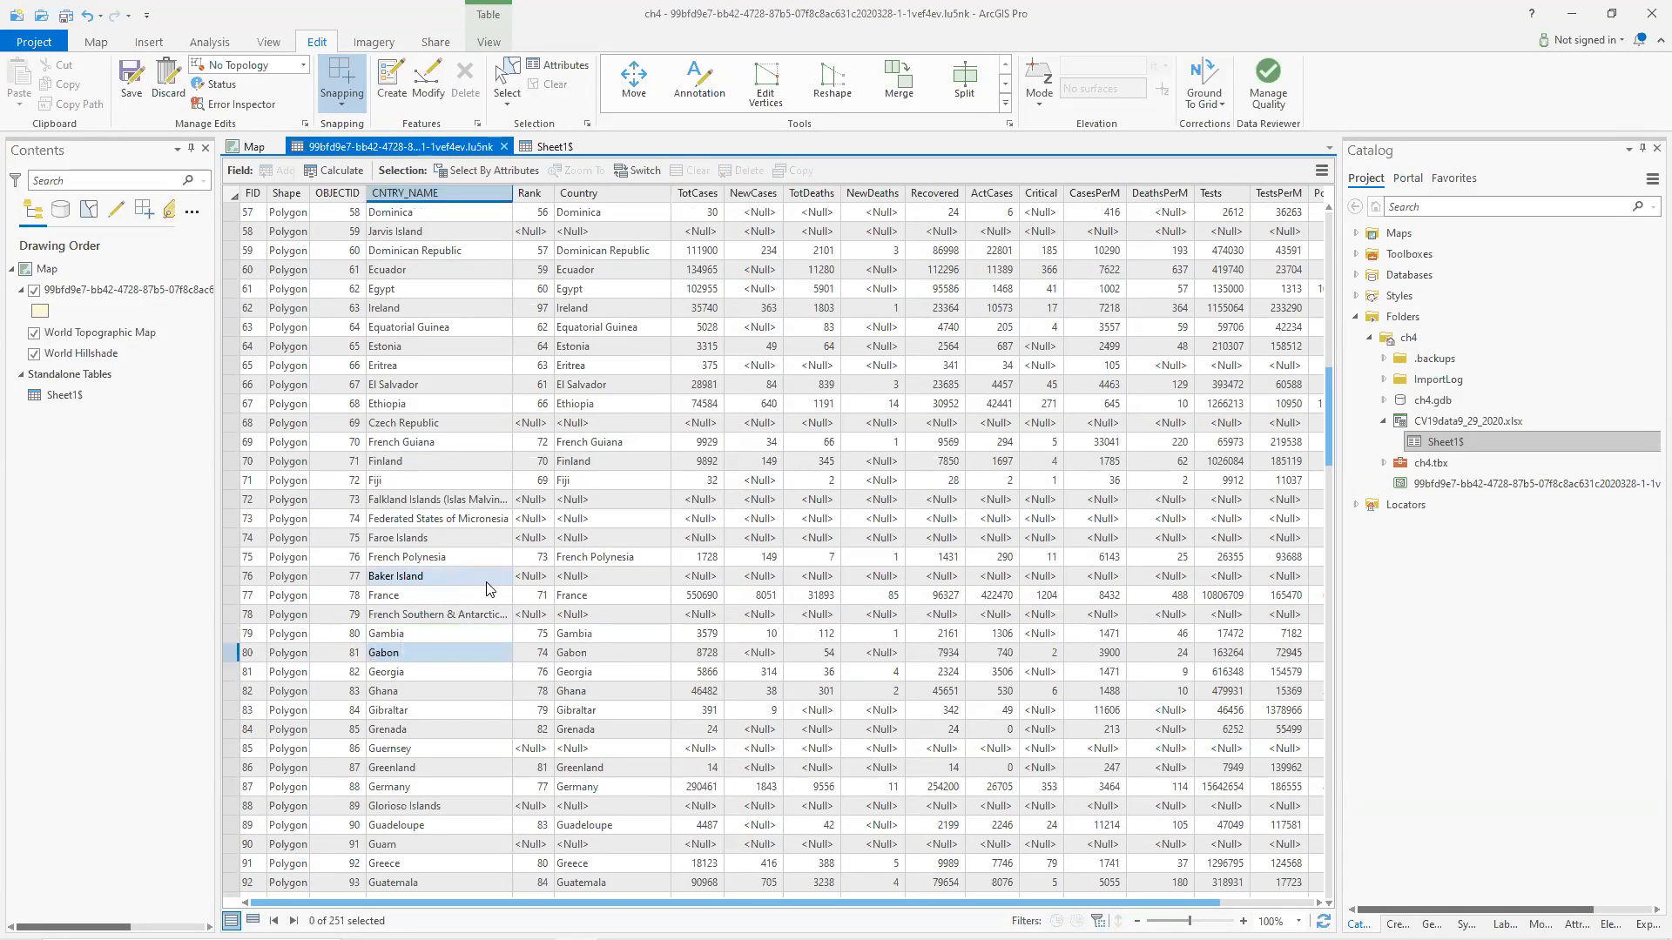
# Switch to the Sheet1$ table and review its country names from the G entries upward.
pyautogui.scroll(-2, 500, 648)
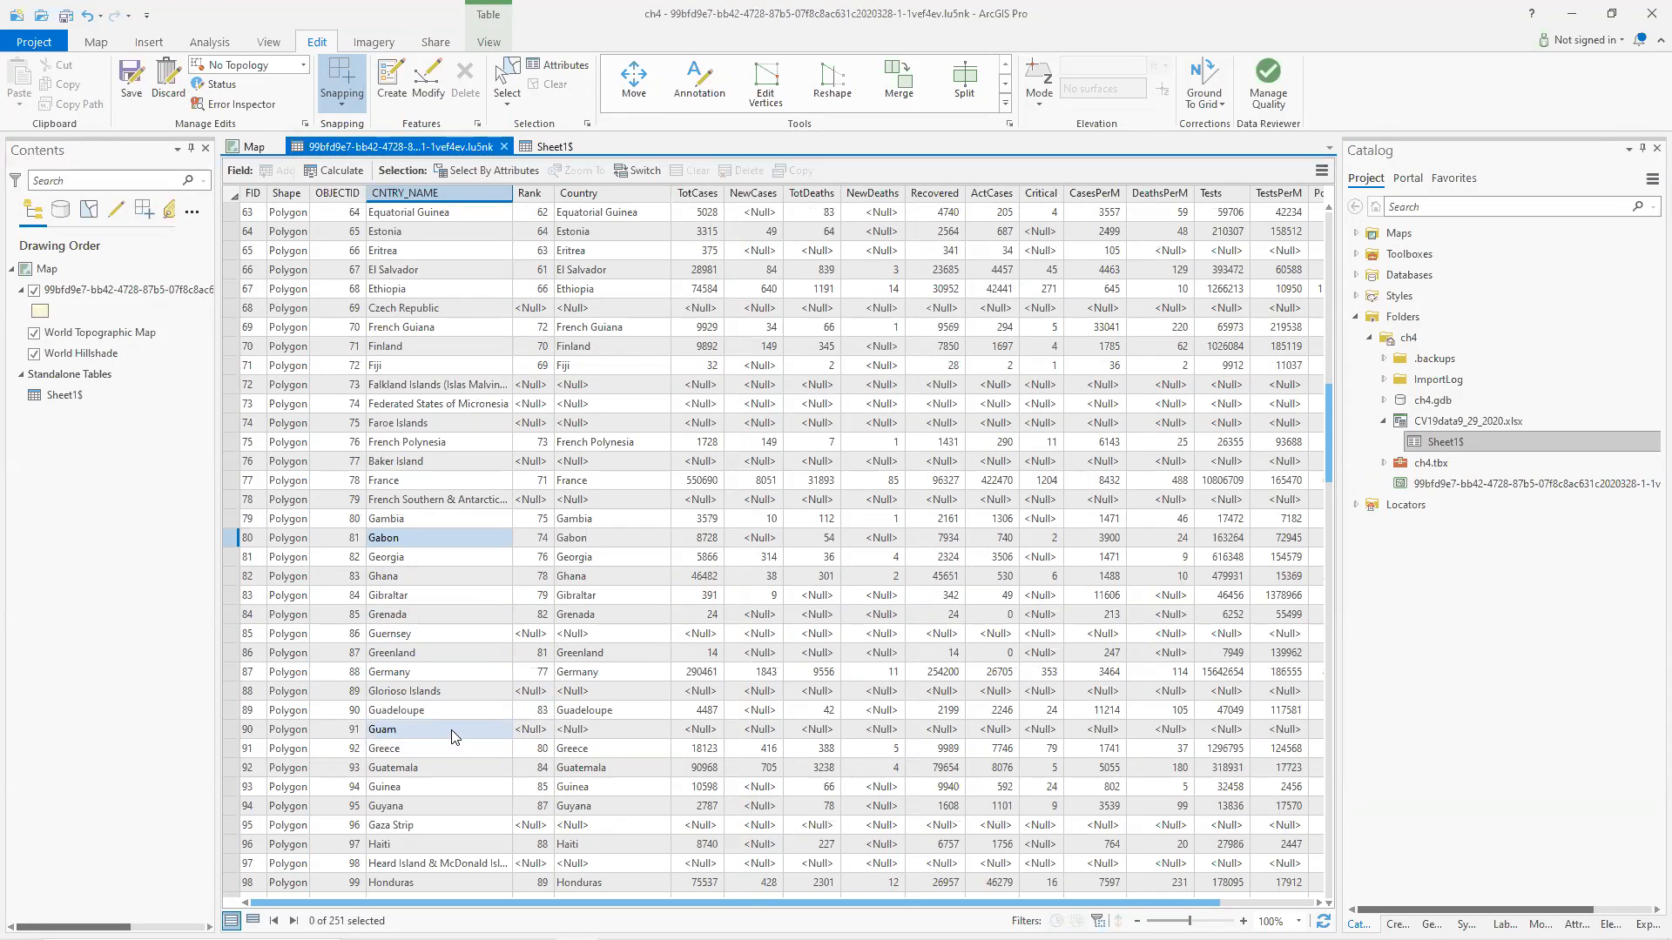
pyautogui.click(543, 149)
pyautogui.scroll(10, 348, 477)
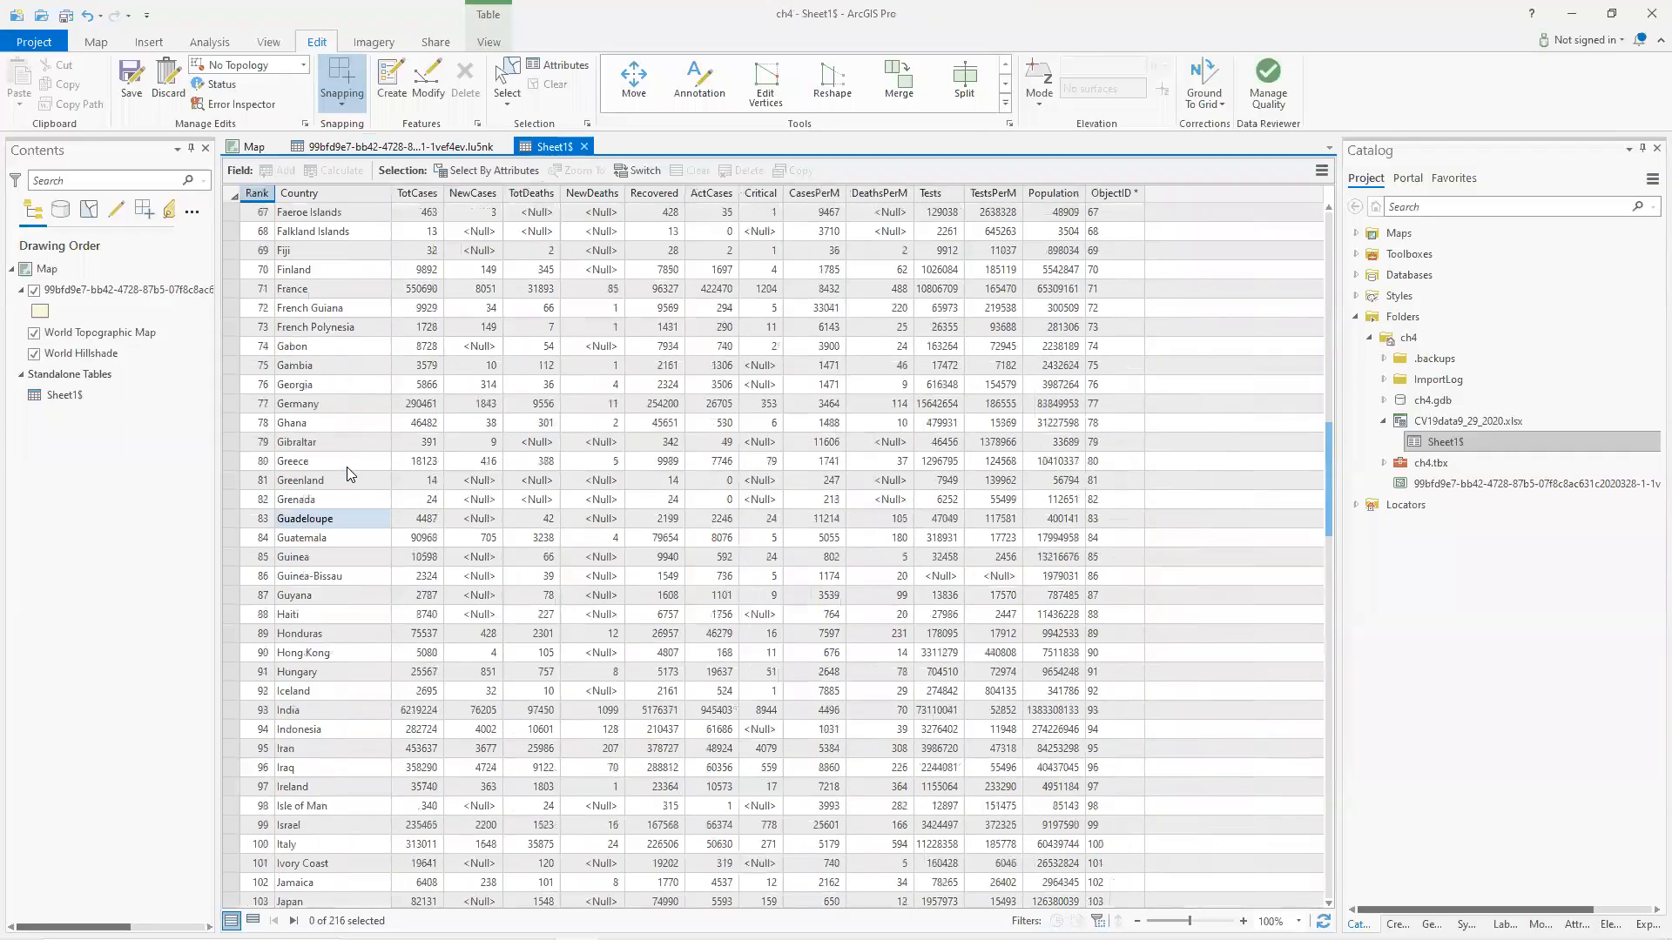
pyautogui.scroll(4, 346, 471)
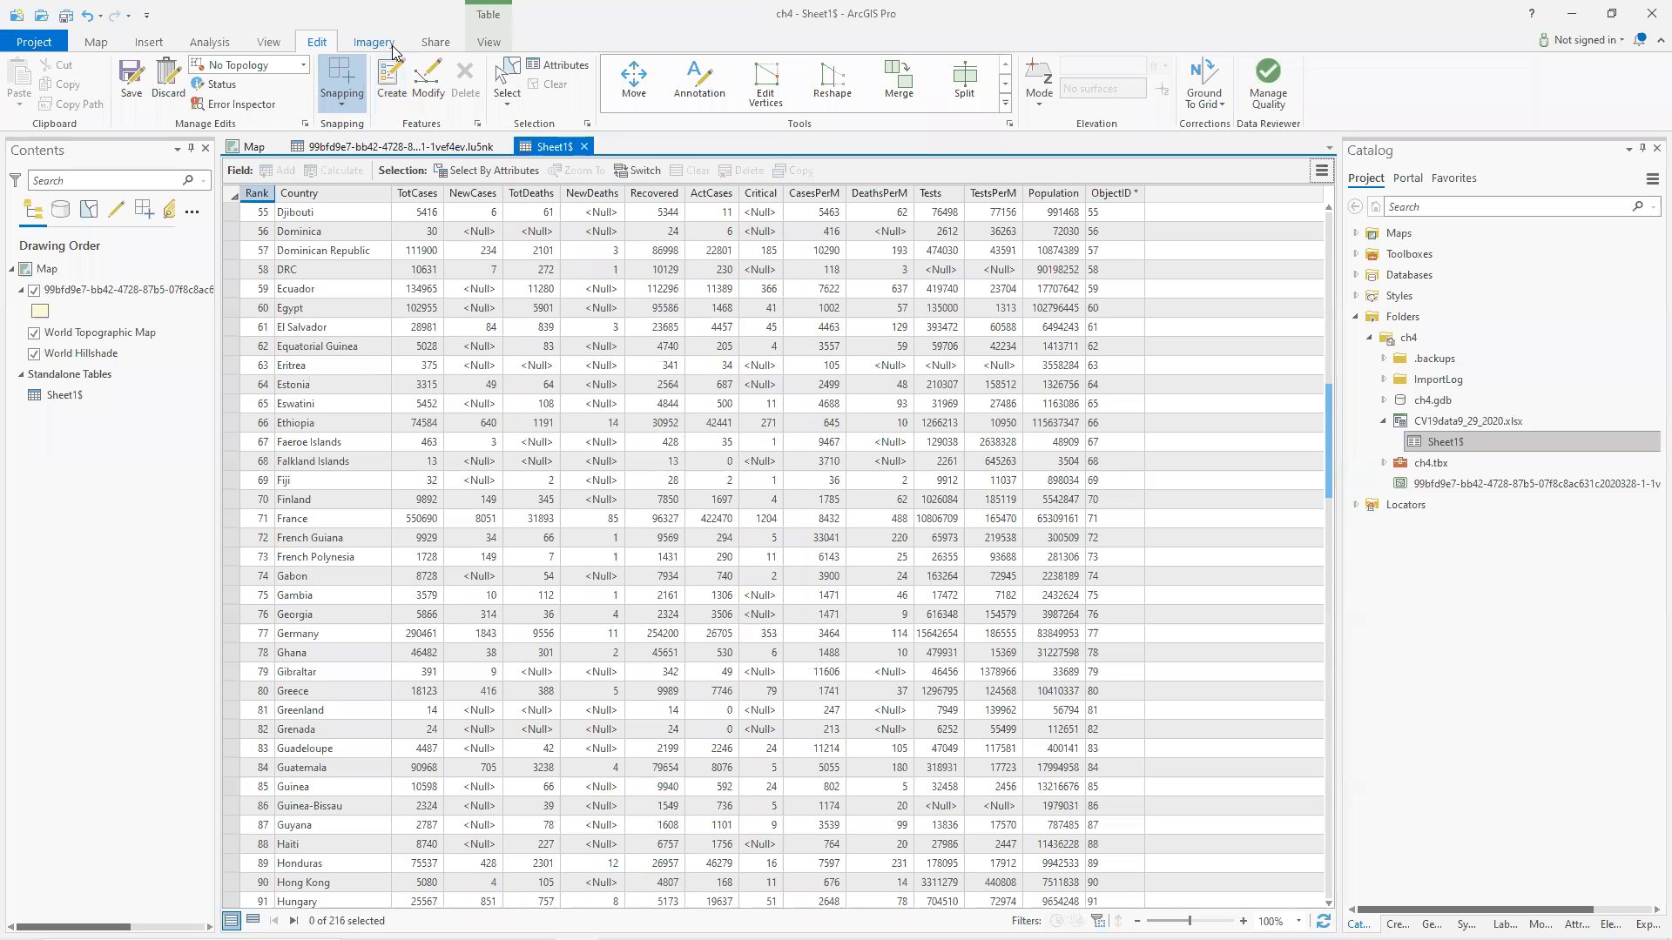
# Search Google for guam in the browser.
pyautogui.hotkey('alt', 'Tab')
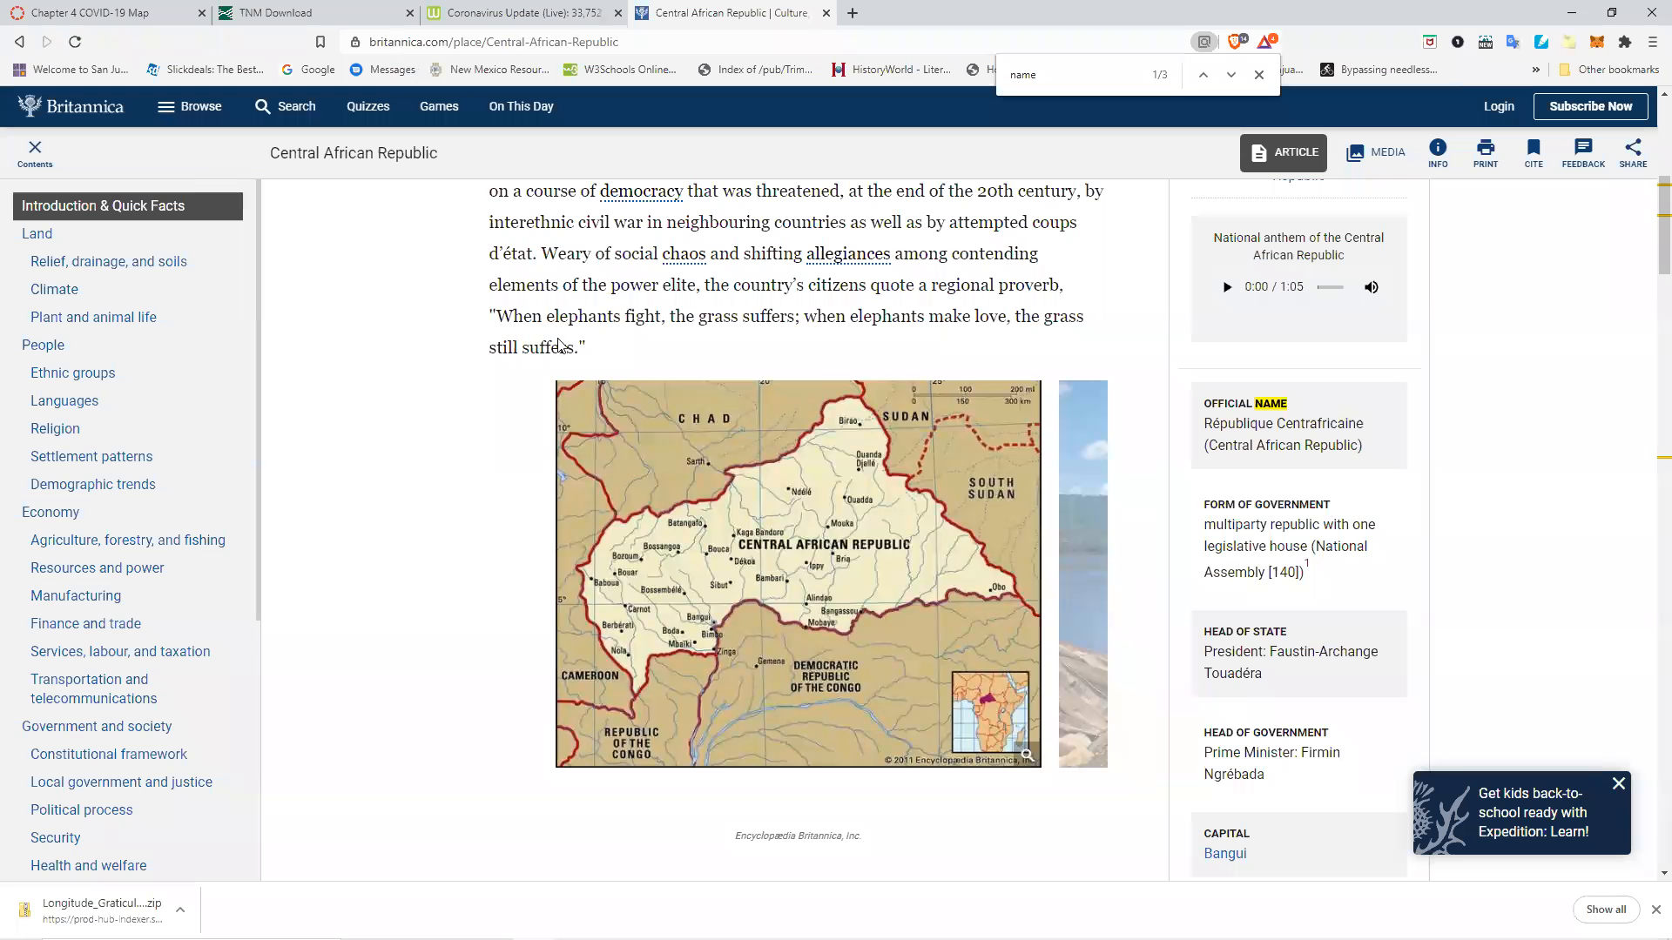
pyautogui.click(515, 42)
pyautogui.write('guam')
pyautogui.press('Return')
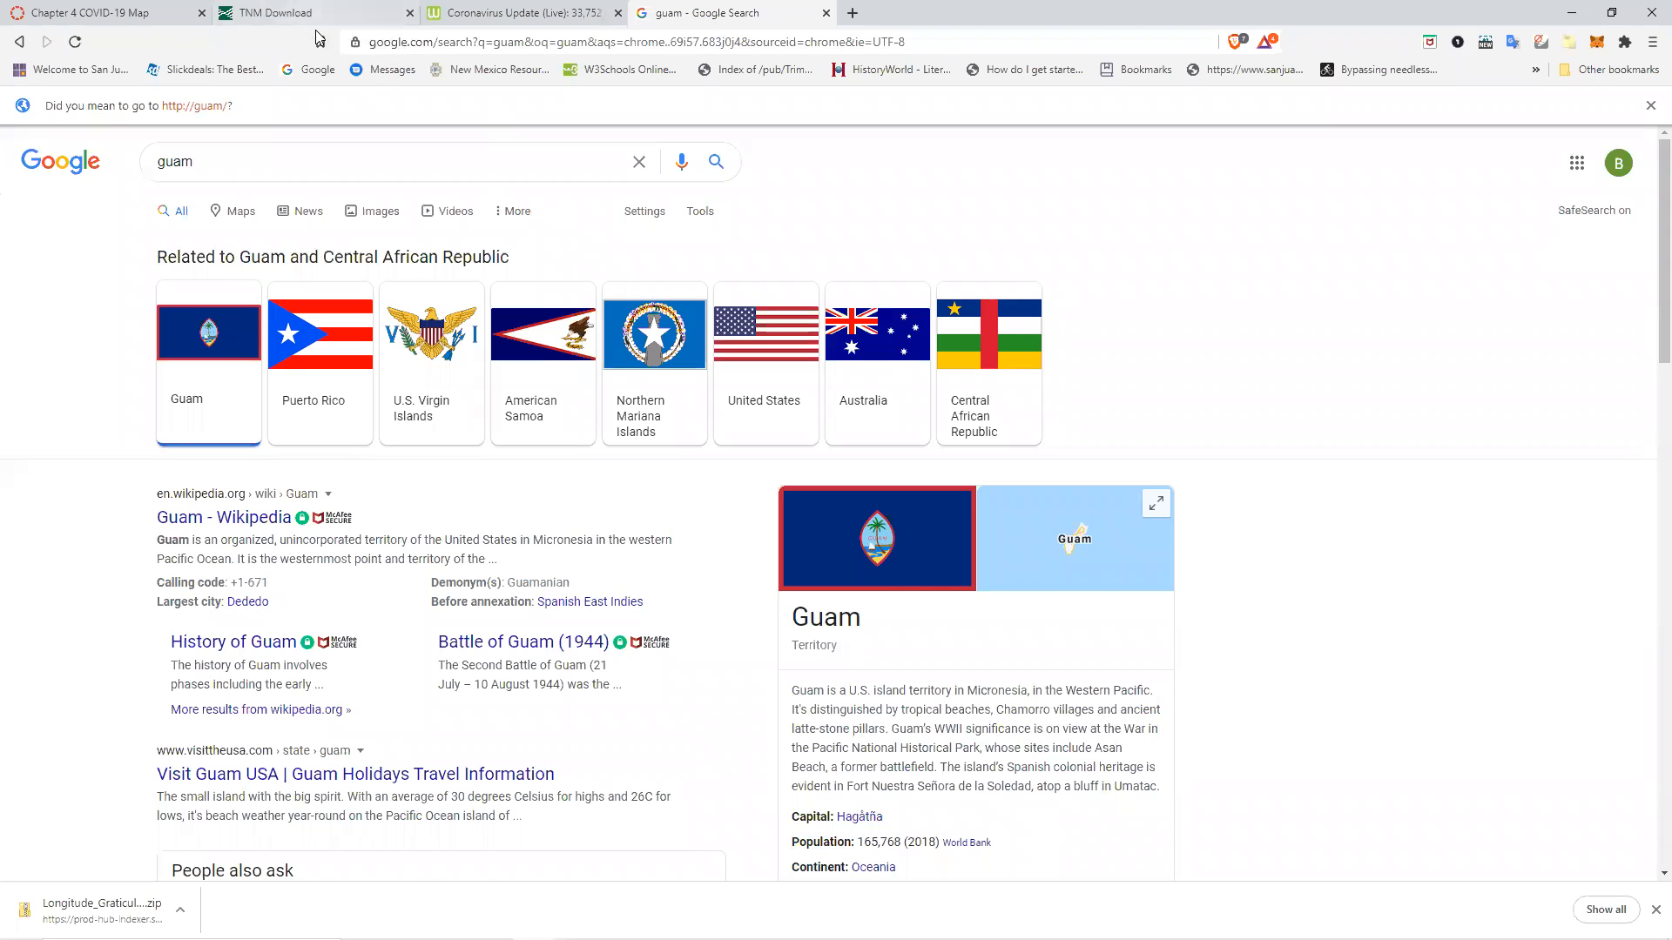
pyautogui.hotkey('alt', 'Tab')
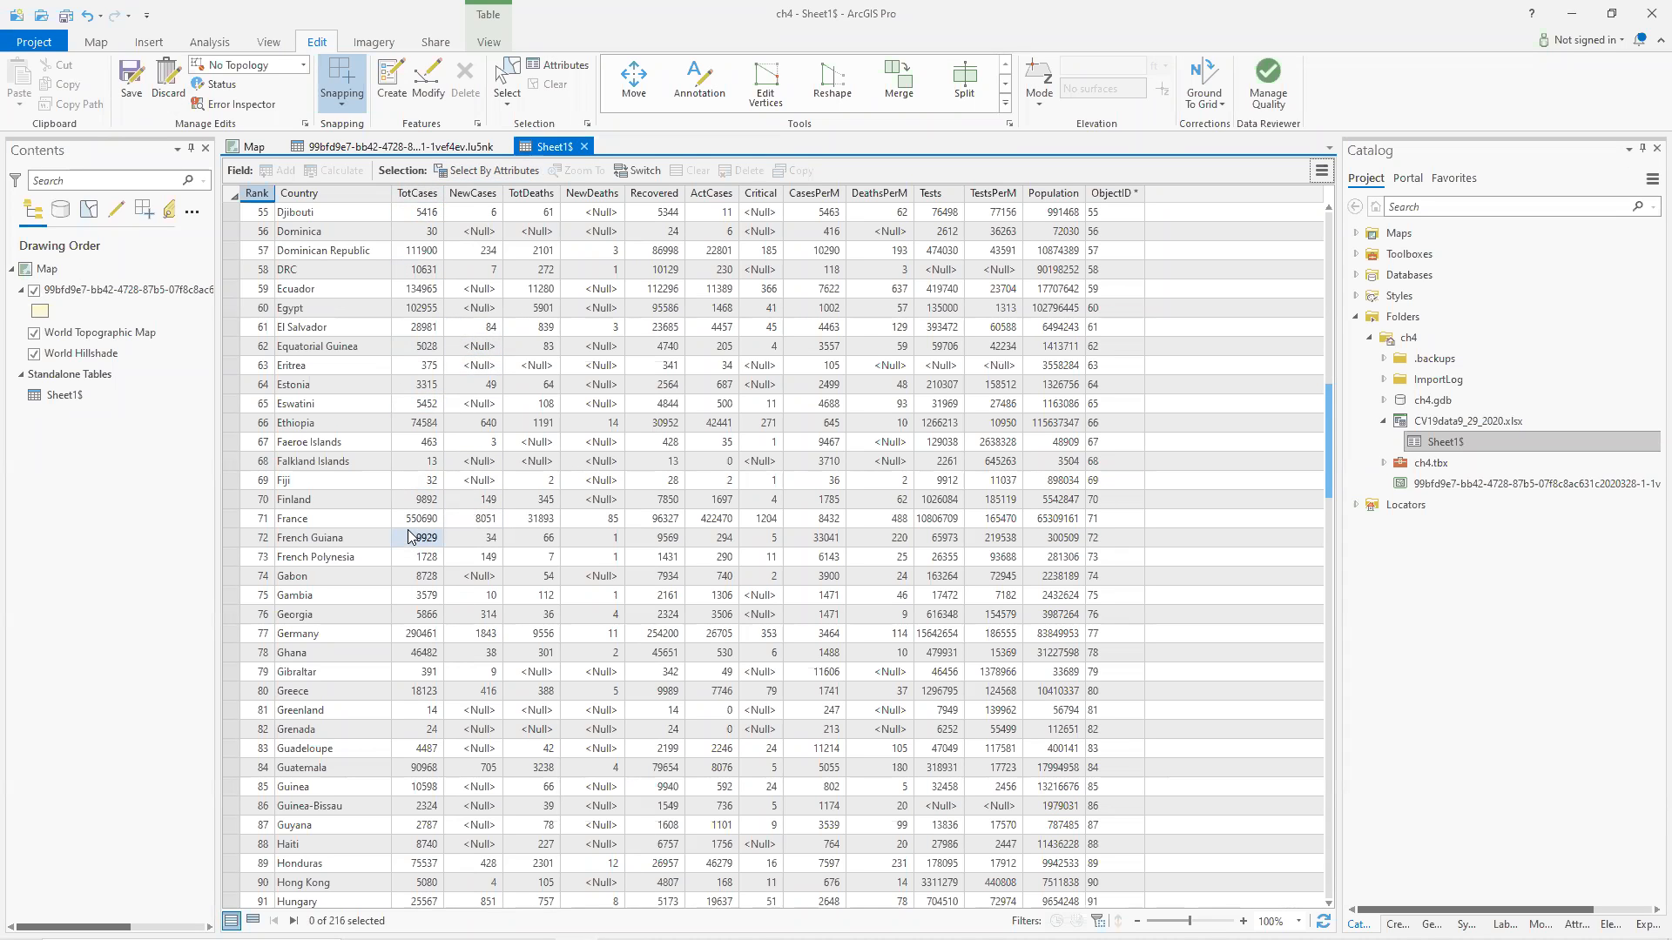
# Scroll the Sheet1$ country list and switch back to the countries table.
pyautogui.scroll(-7, 409, 566)
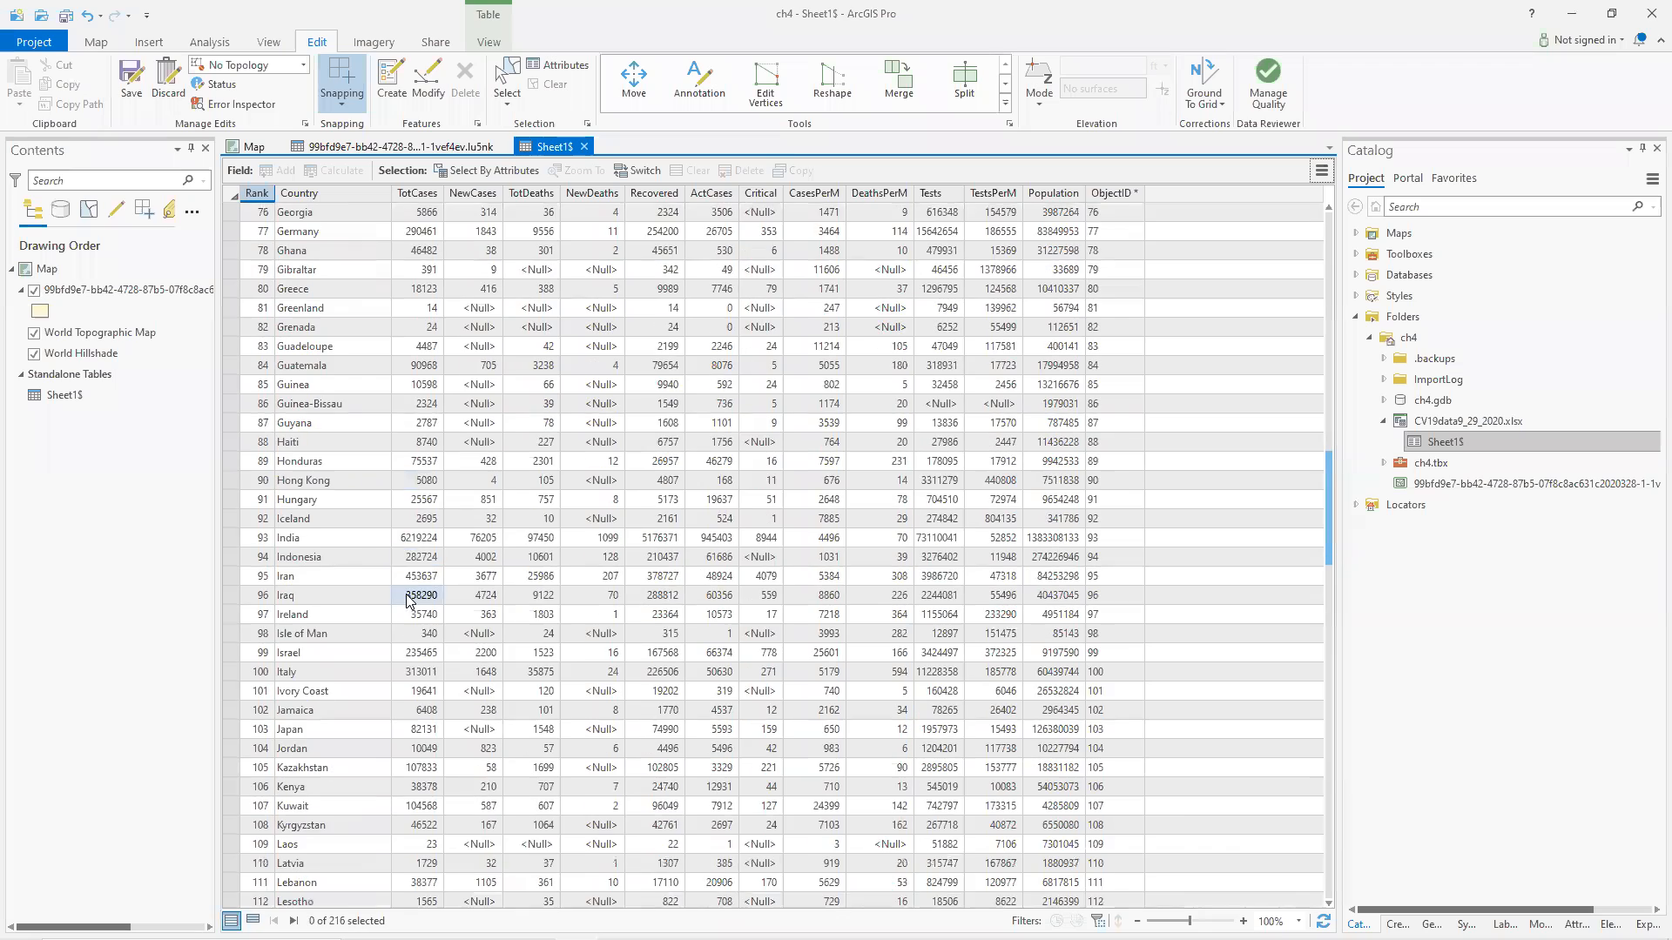
pyautogui.scroll(5, 407, 599)
pyautogui.scroll(2, 406, 601)
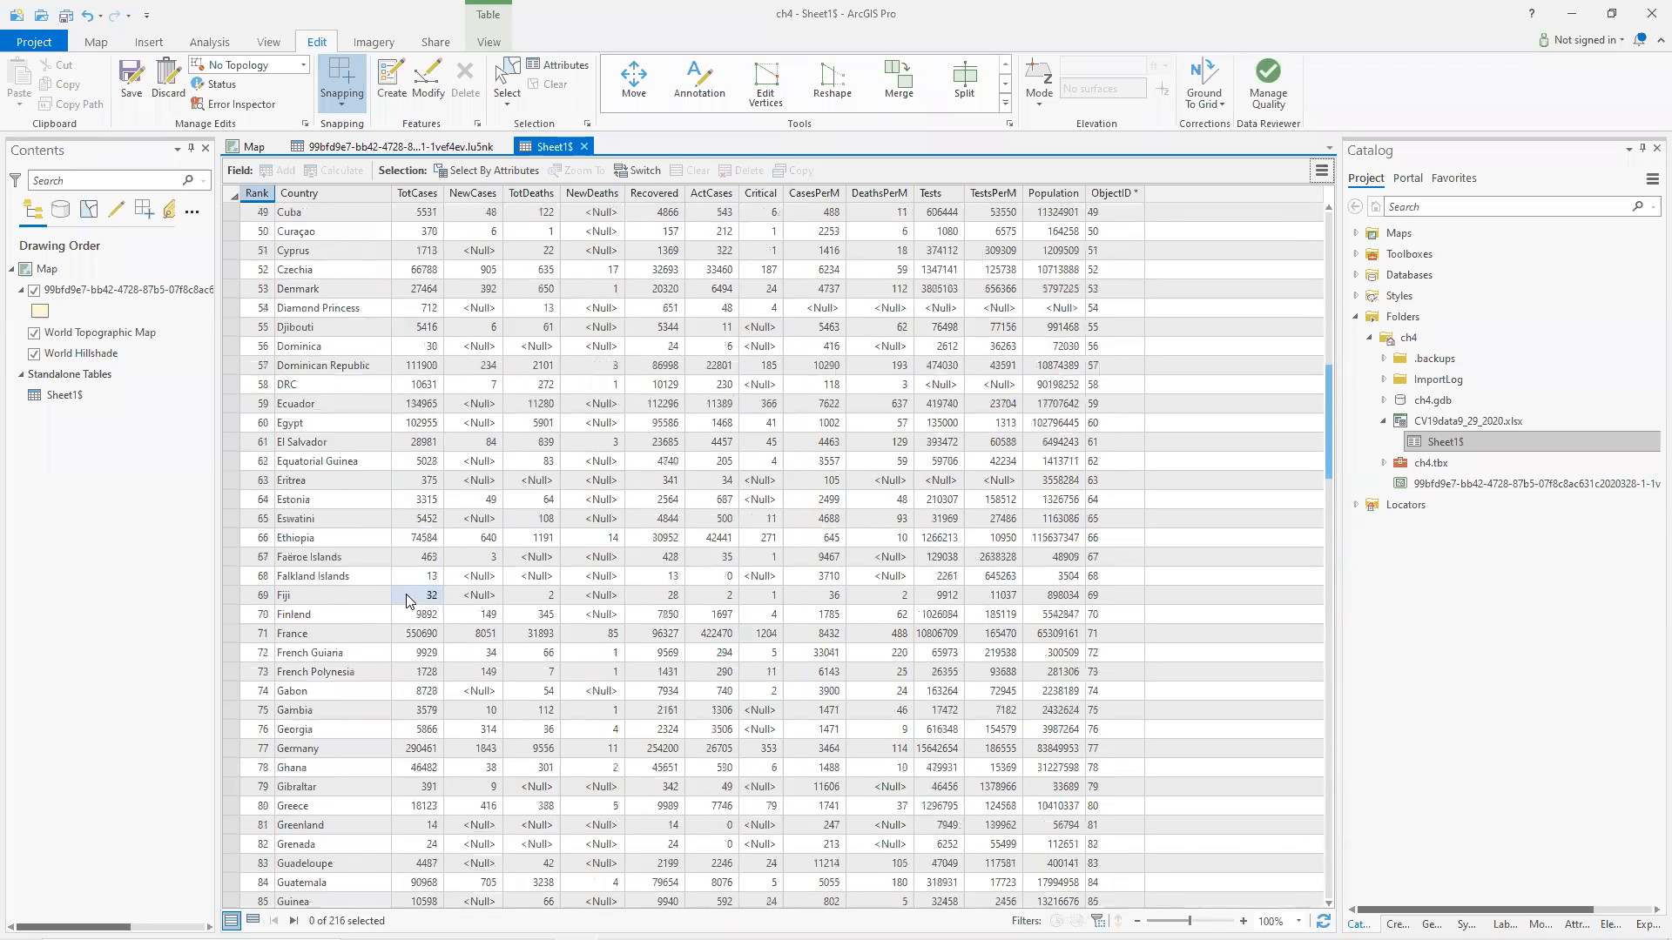
pyautogui.click(366, 148)
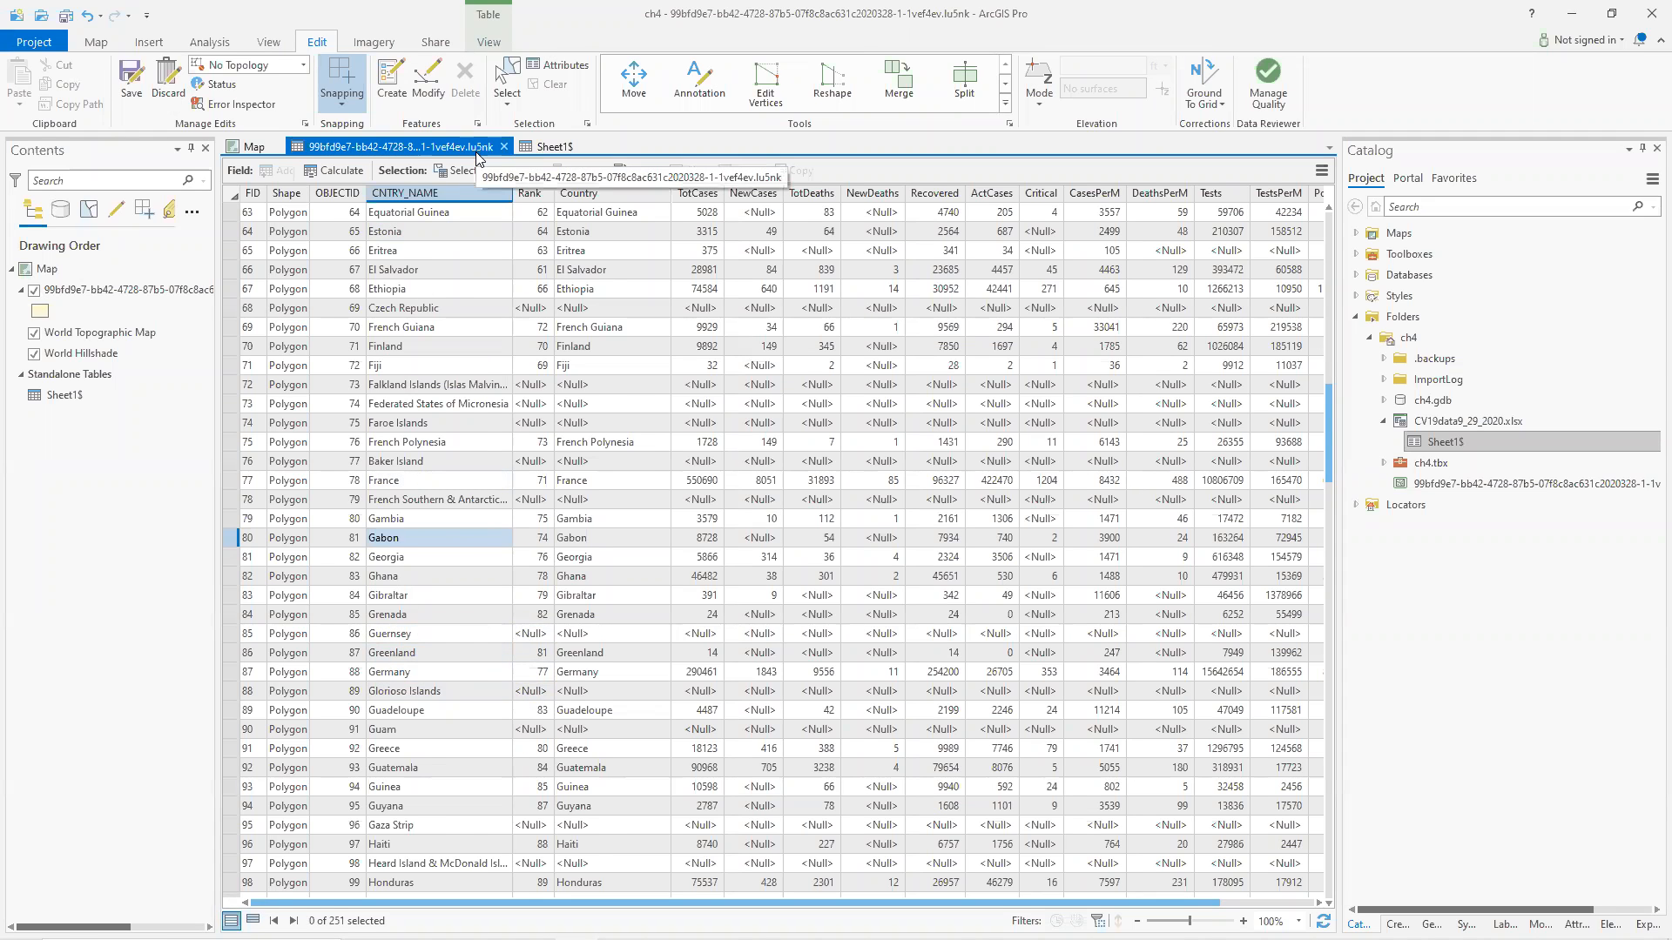
# Search the worldometers coronavirus page for Guernsey.
pyautogui.hotkey('alt', 'Tab')
pyautogui.click(455, 14)
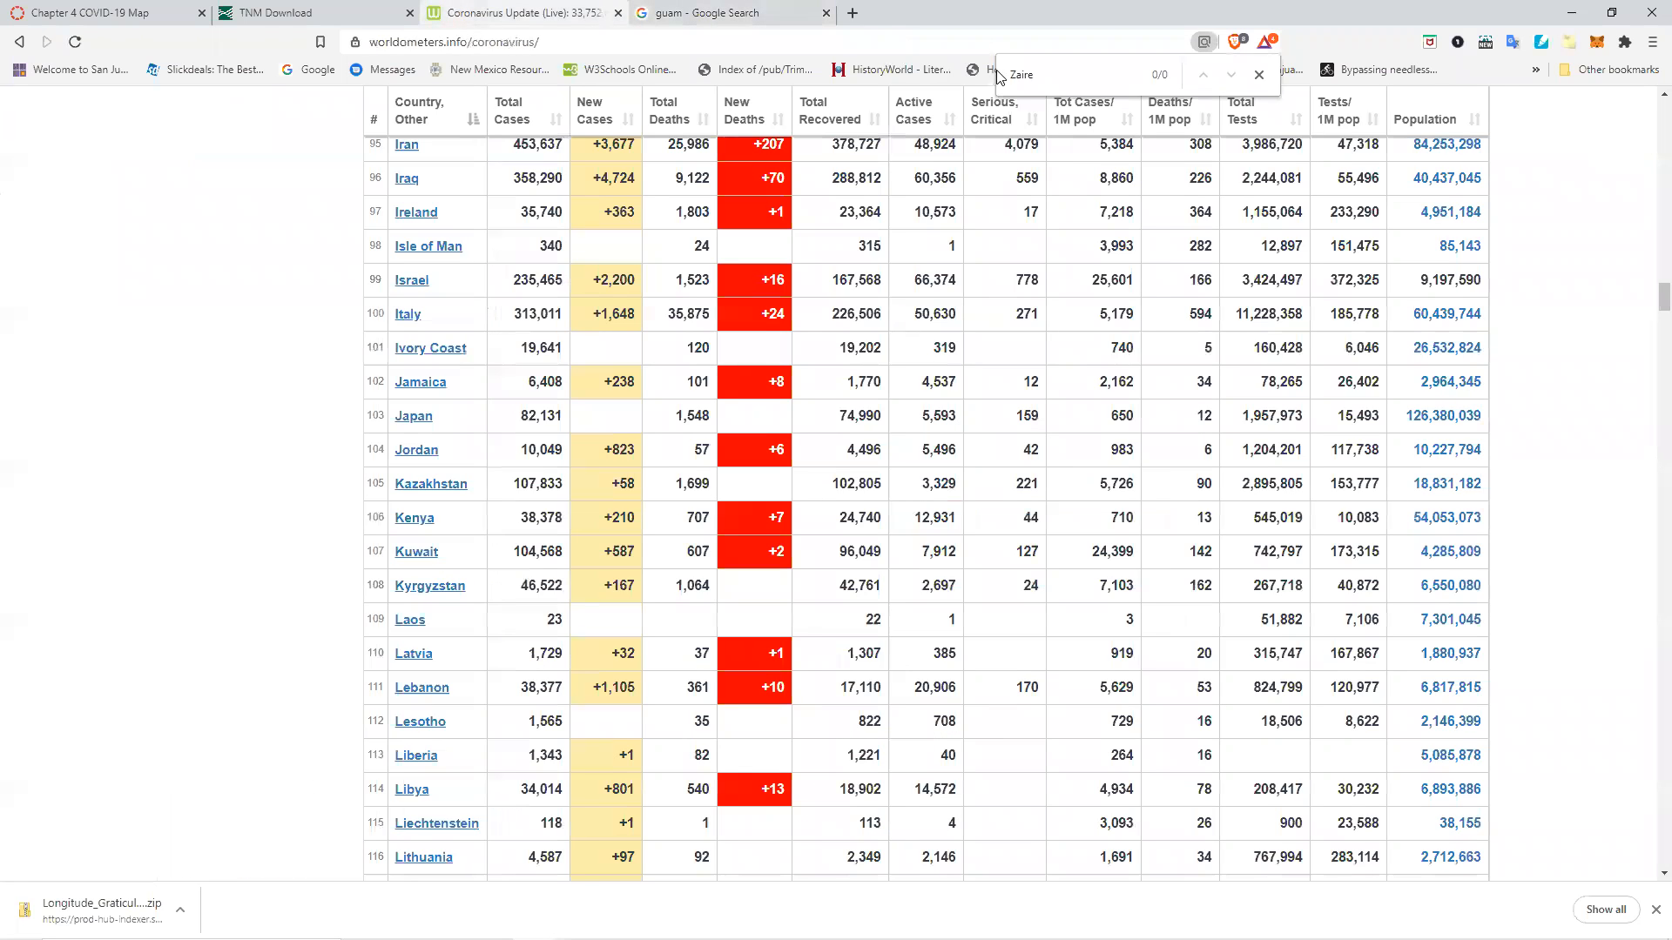
pyautogui.doubleClick(1035, 74)
pyautogui.write('gurnsey')
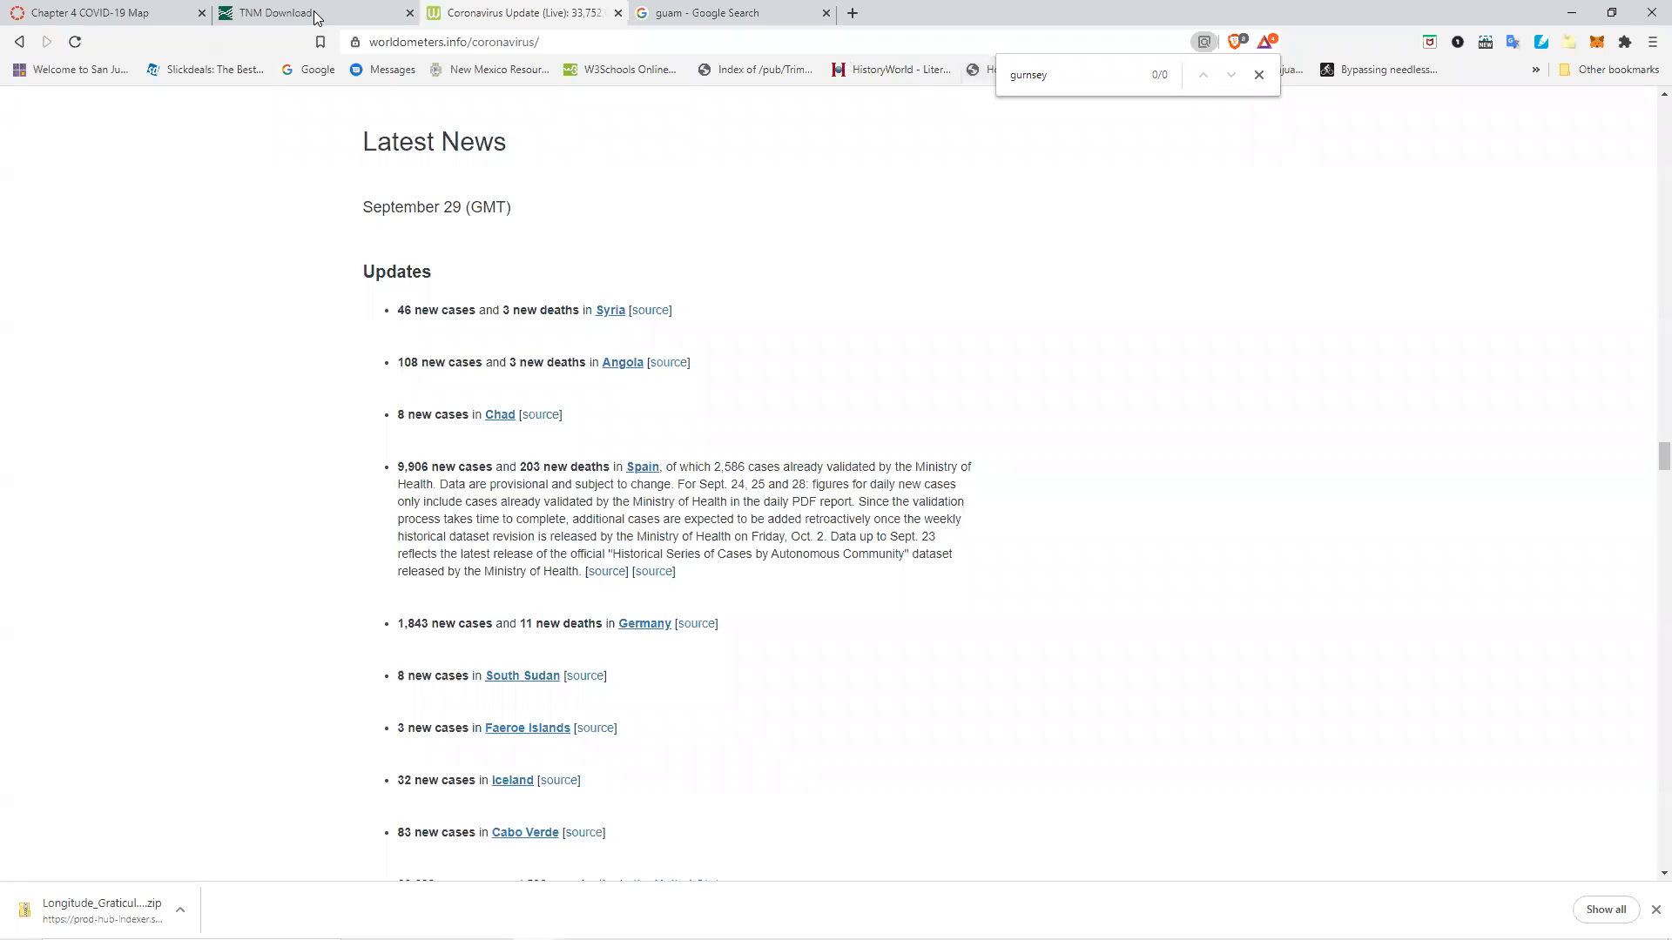
pyautogui.hotkey('alt', 'Tab')
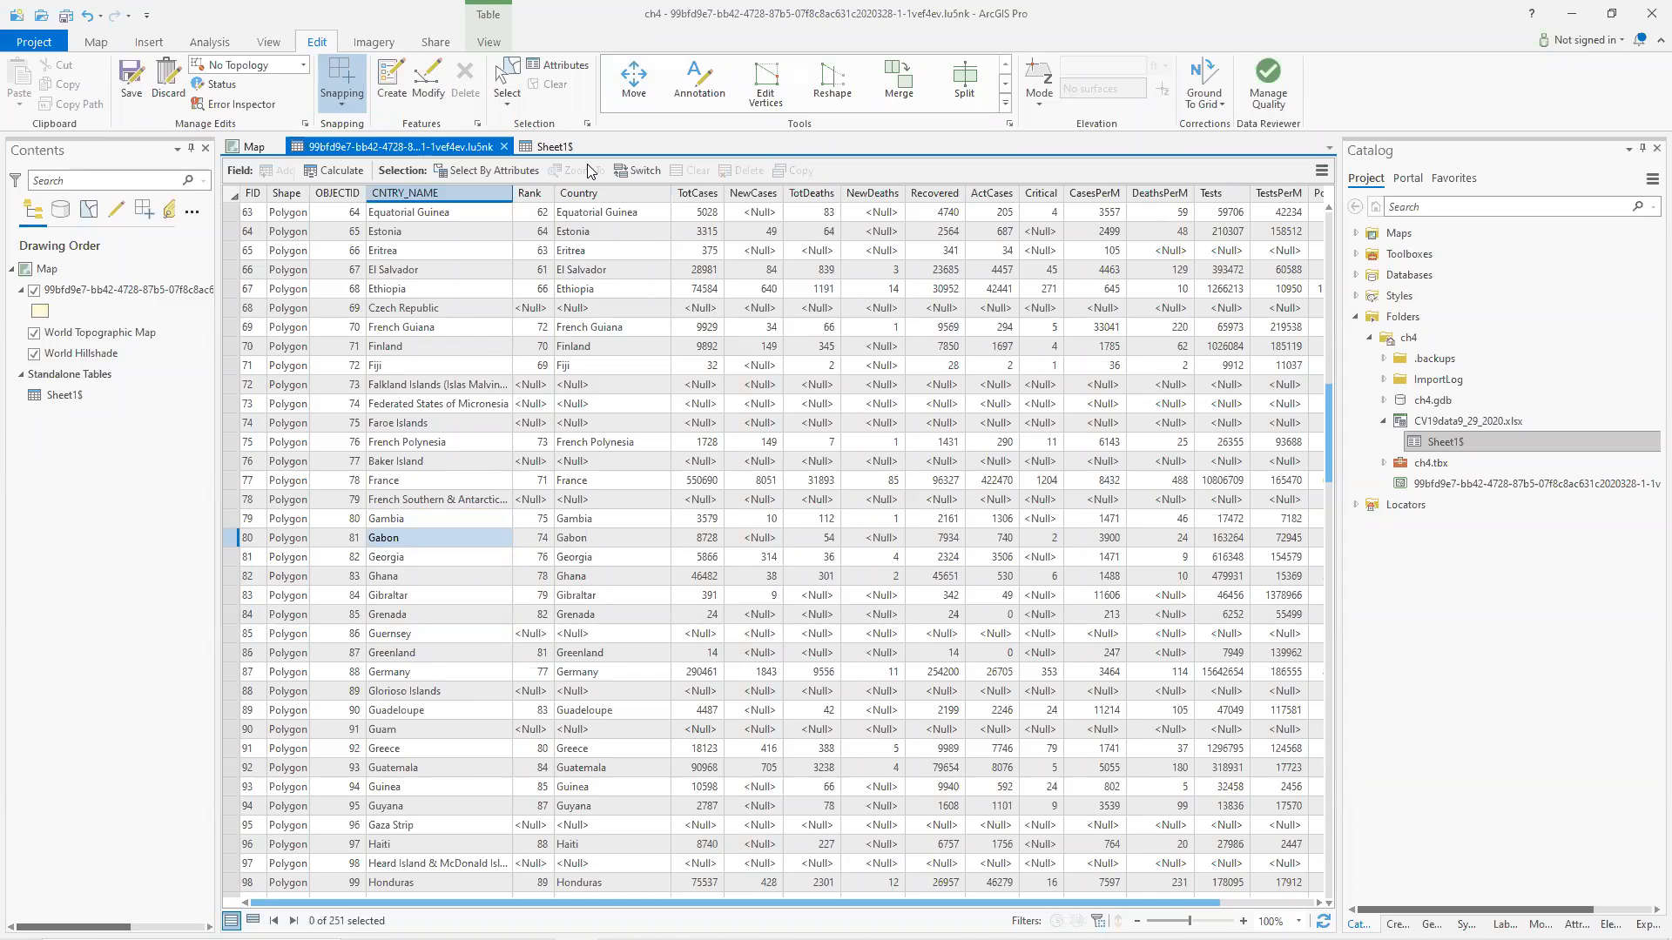
pyautogui.hotkey('alt', 'Tab')
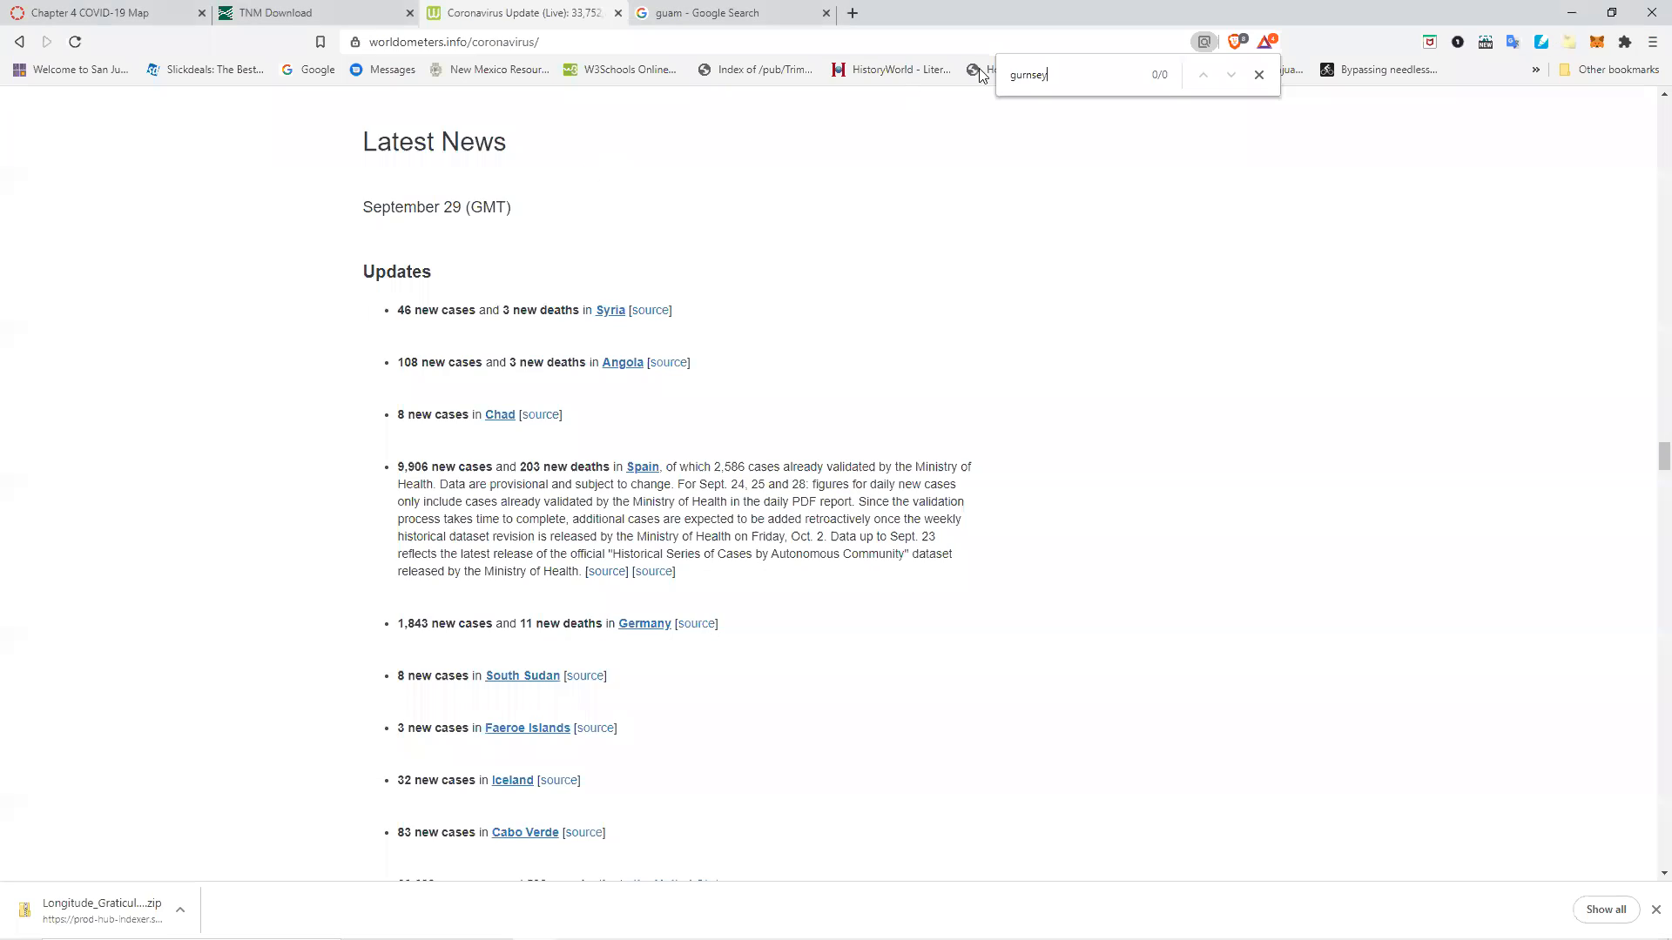
pyautogui.click(1030, 76)
pyautogui.write('e')
pyautogui.hotkey('alt', 'Tab')
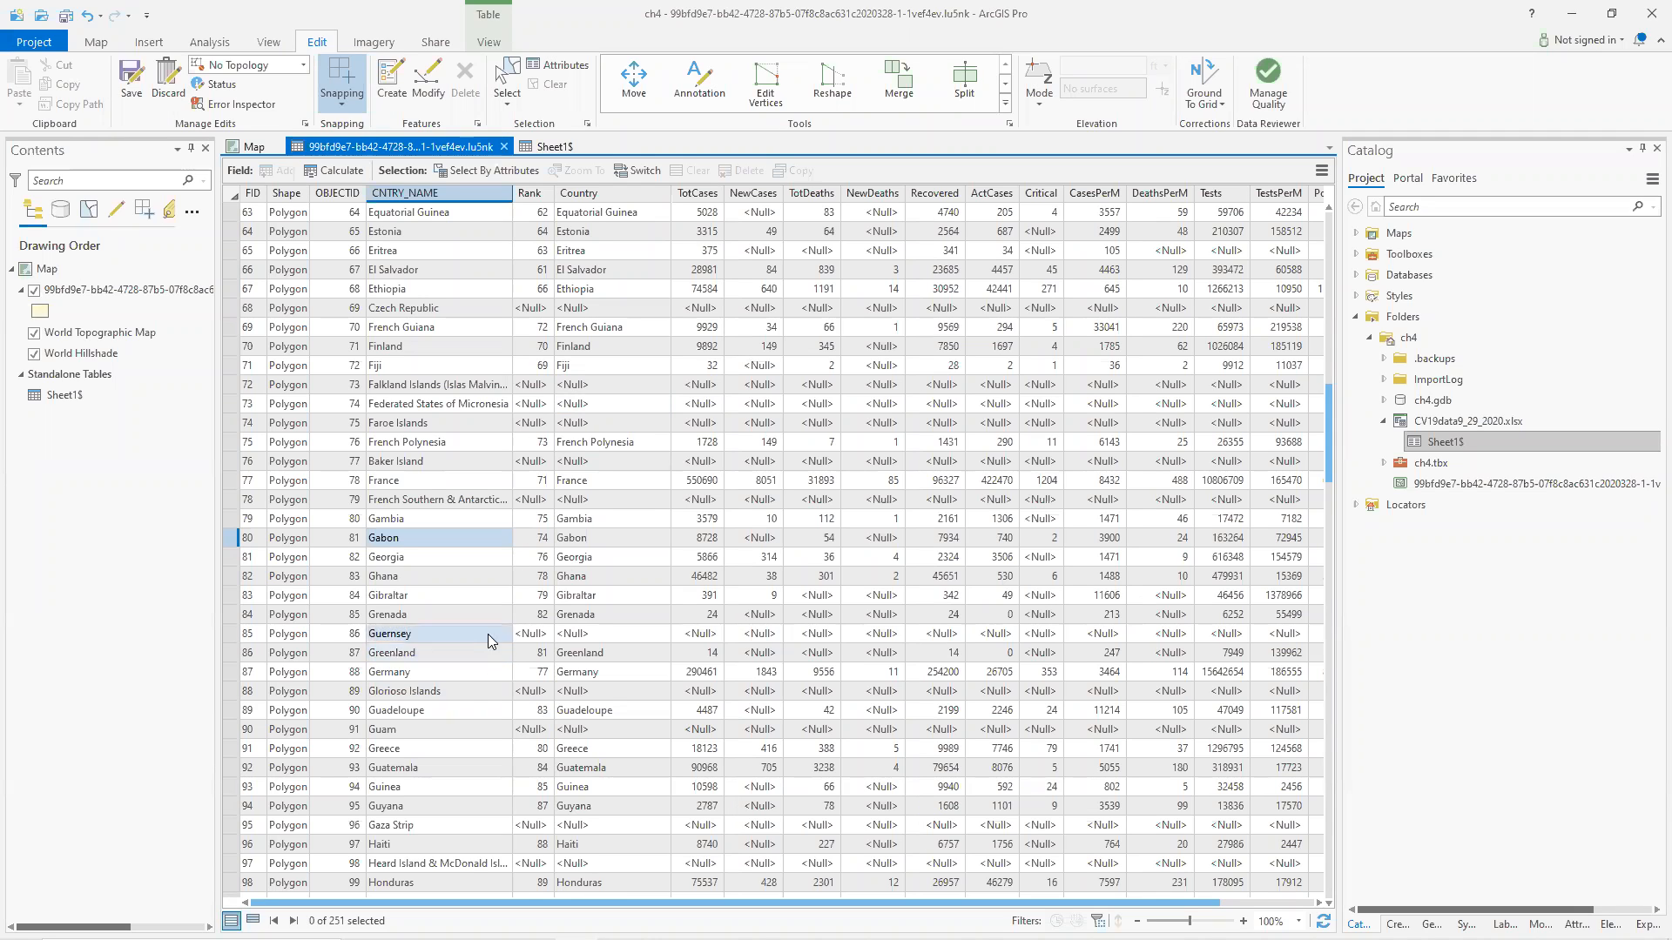
# Save all edits to the countries table and return to the map view.
pyautogui.click(139, 77)
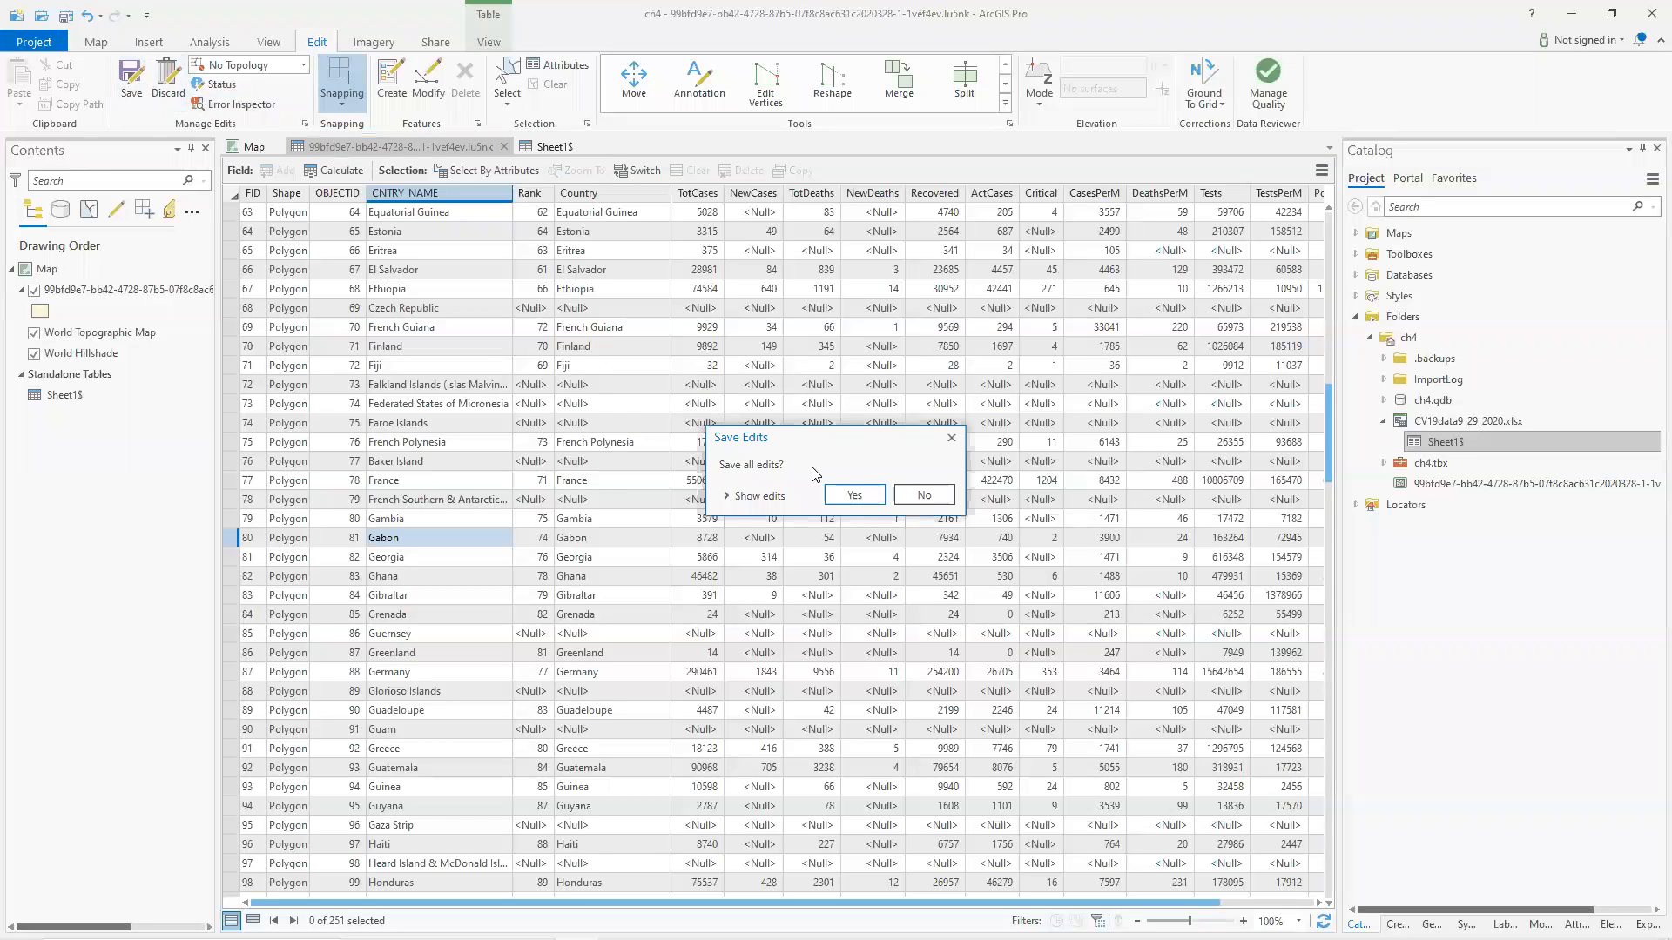
pyautogui.click(853, 494)
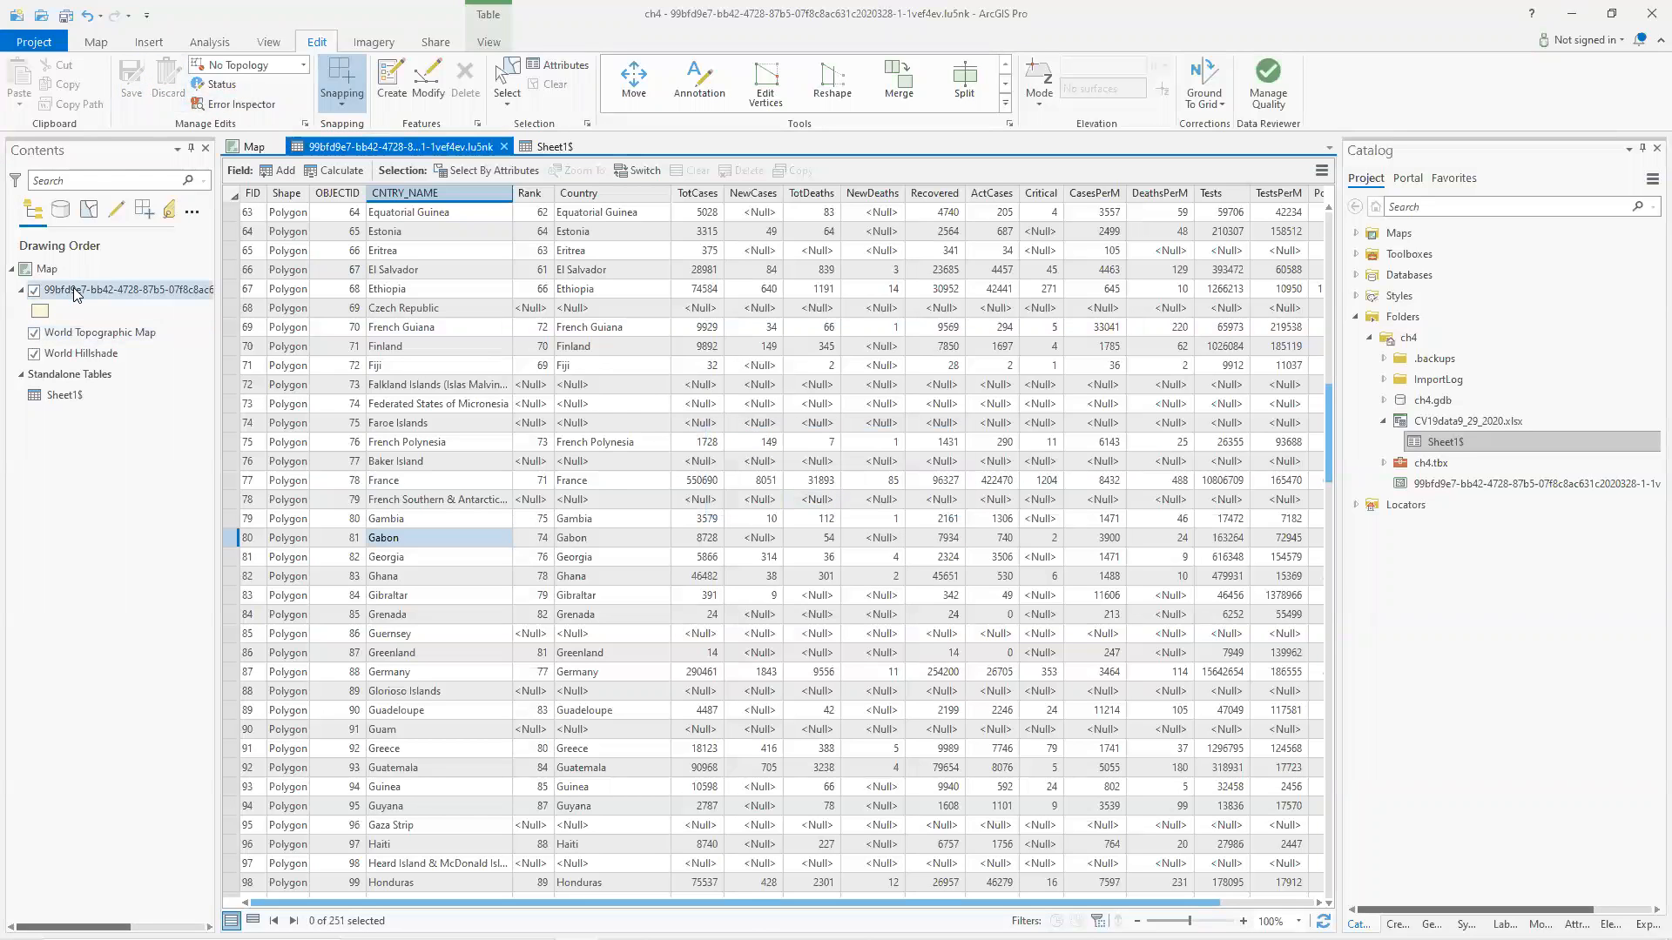
pyautogui.click(249, 147)
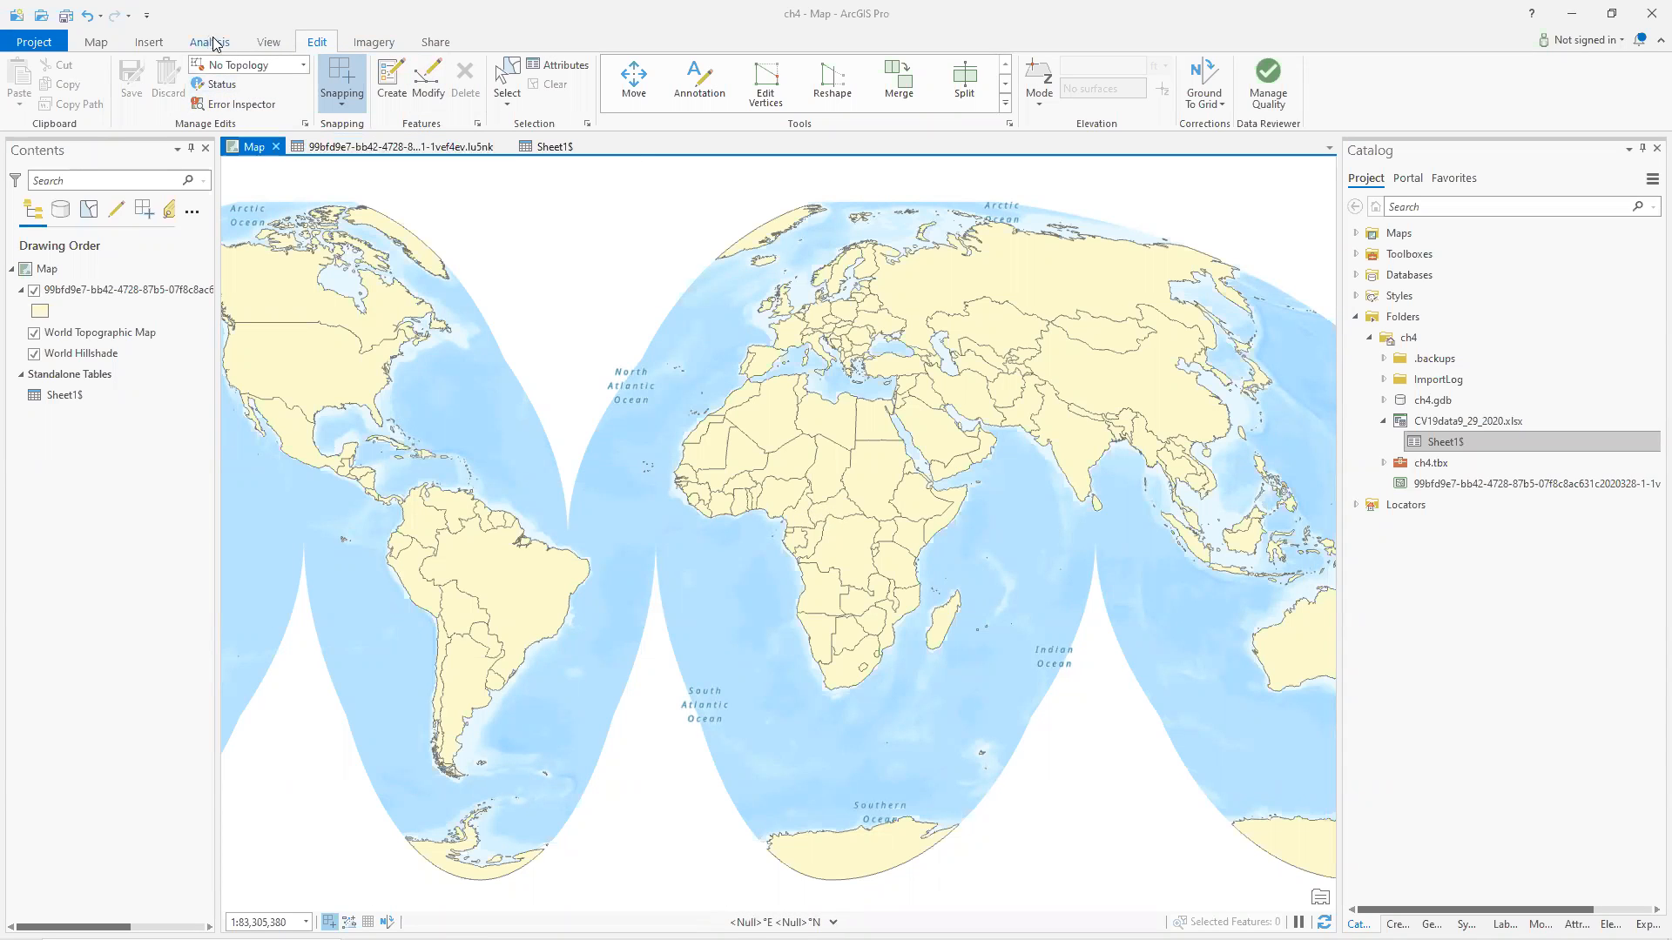
# Symbolize the countries layer with Graduated Colors based on the TotCases field.
pyautogui.click(70, 290)
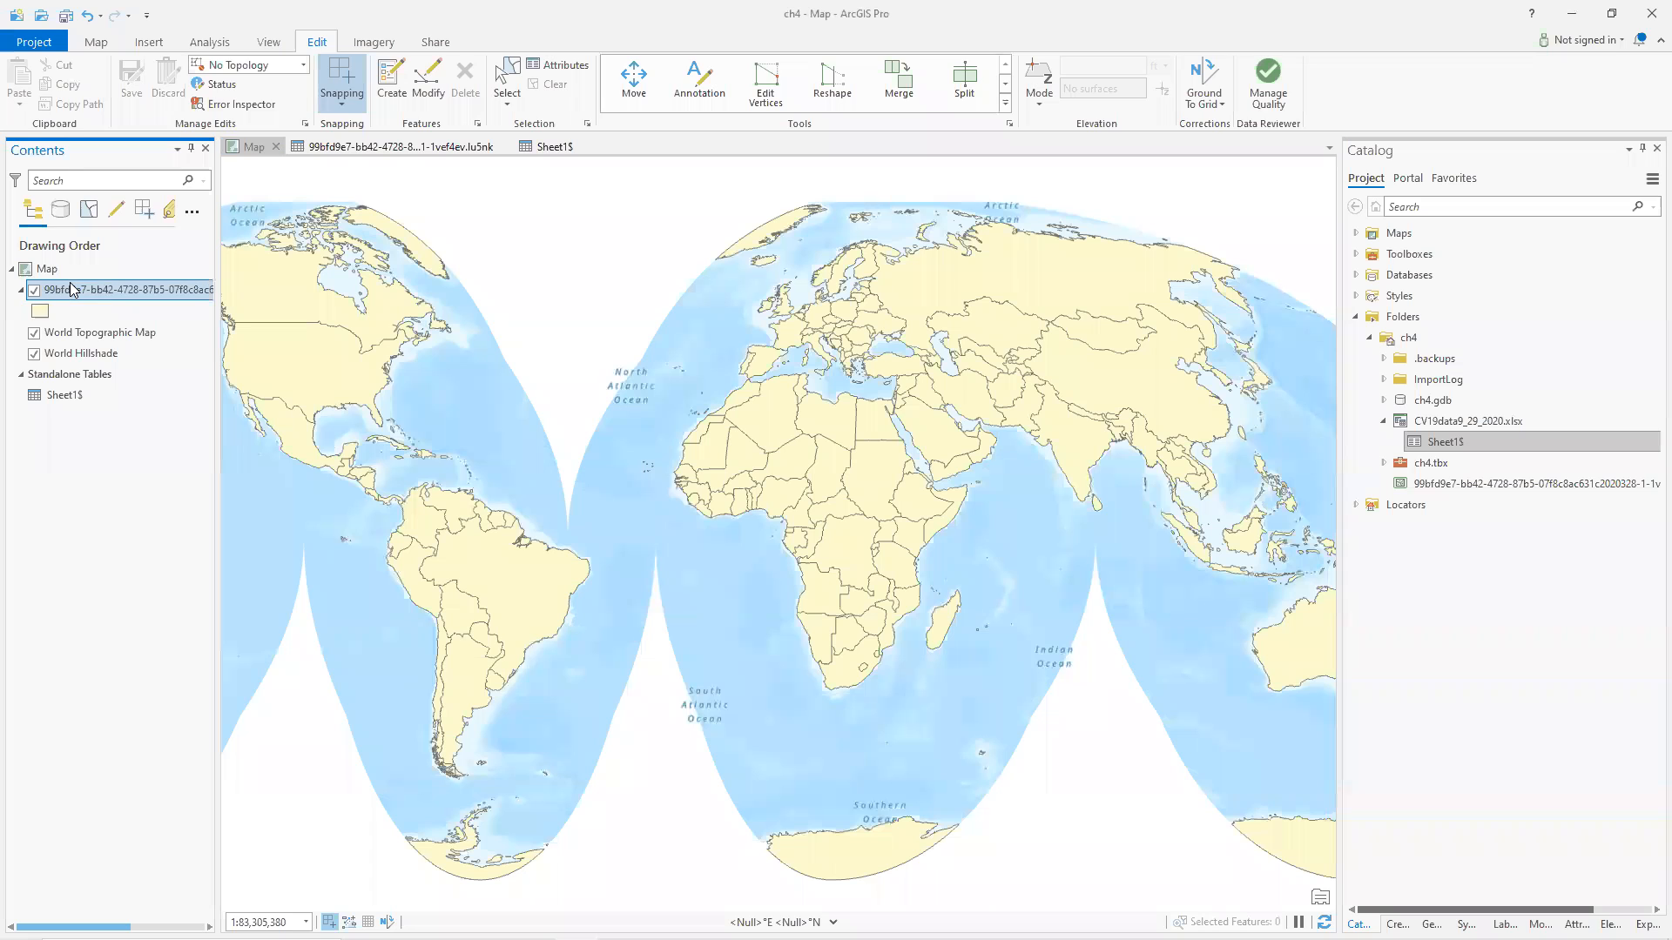
pyautogui.click(511, 46)
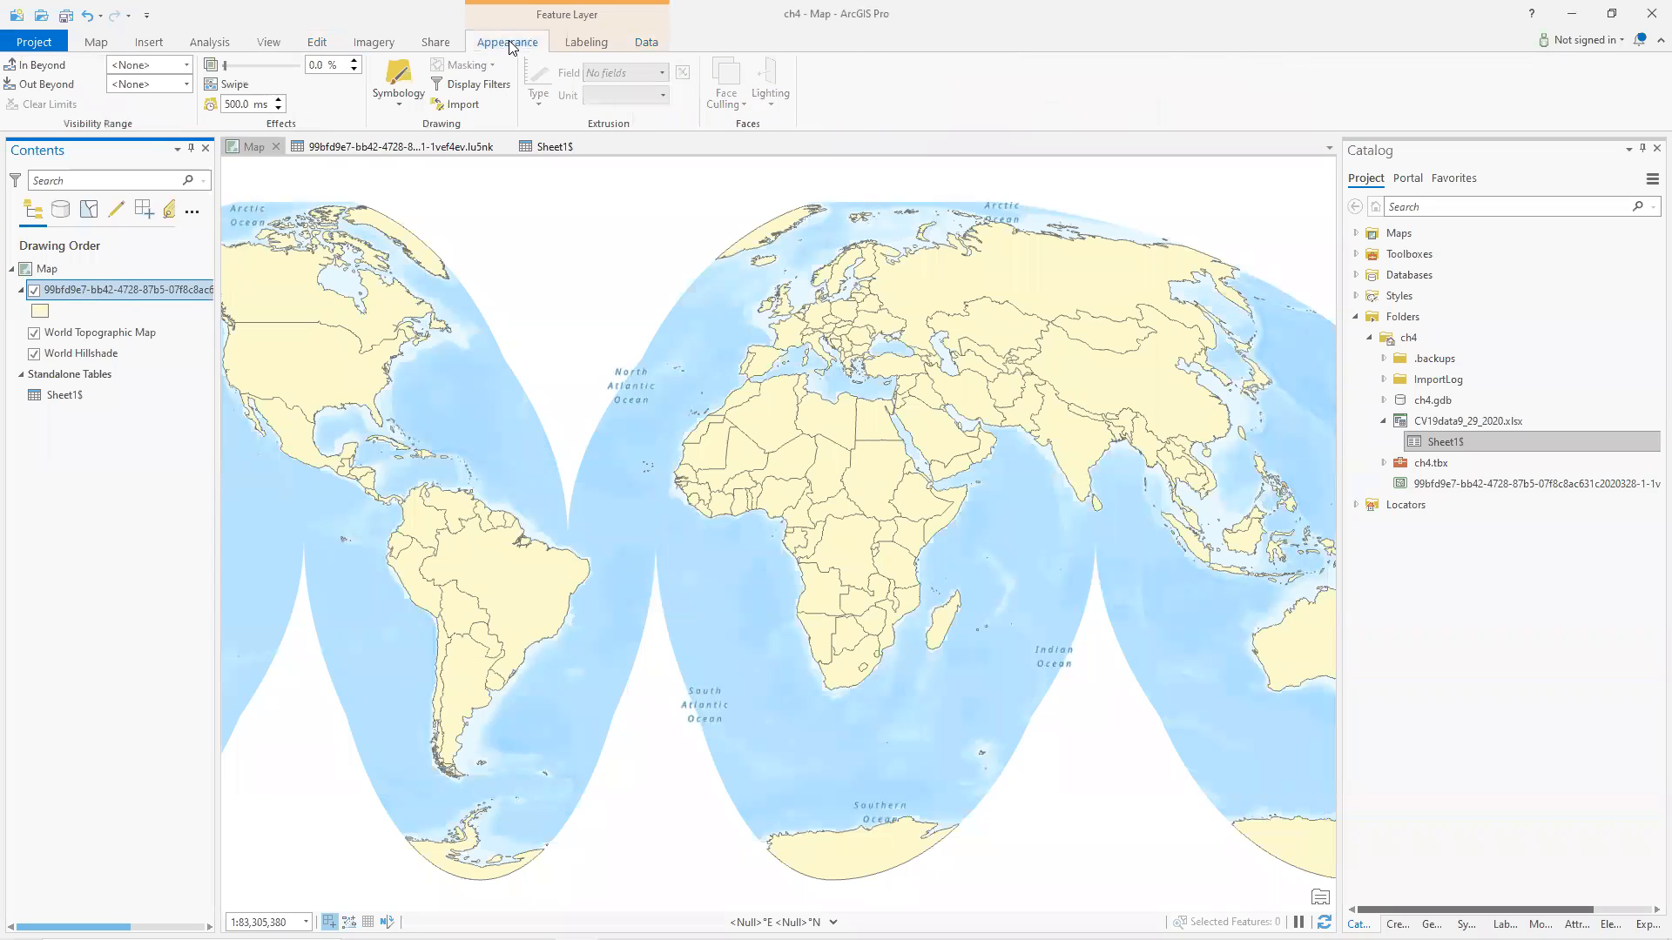
pyautogui.click(401, 104)
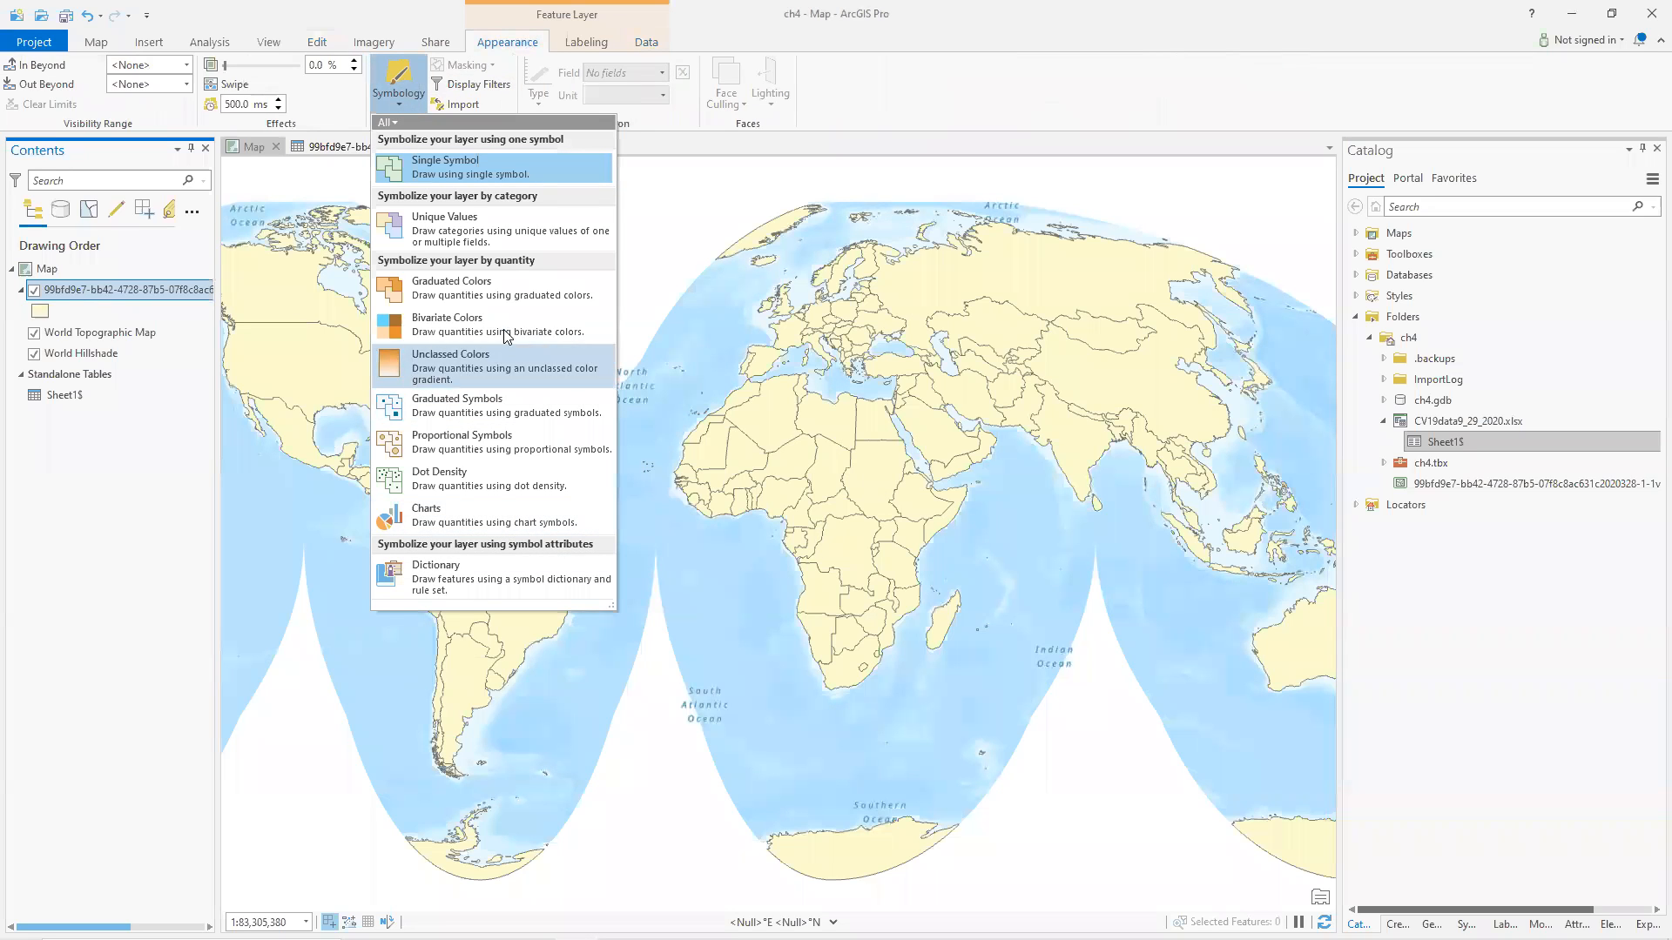
pyautogui.click(457, 290)
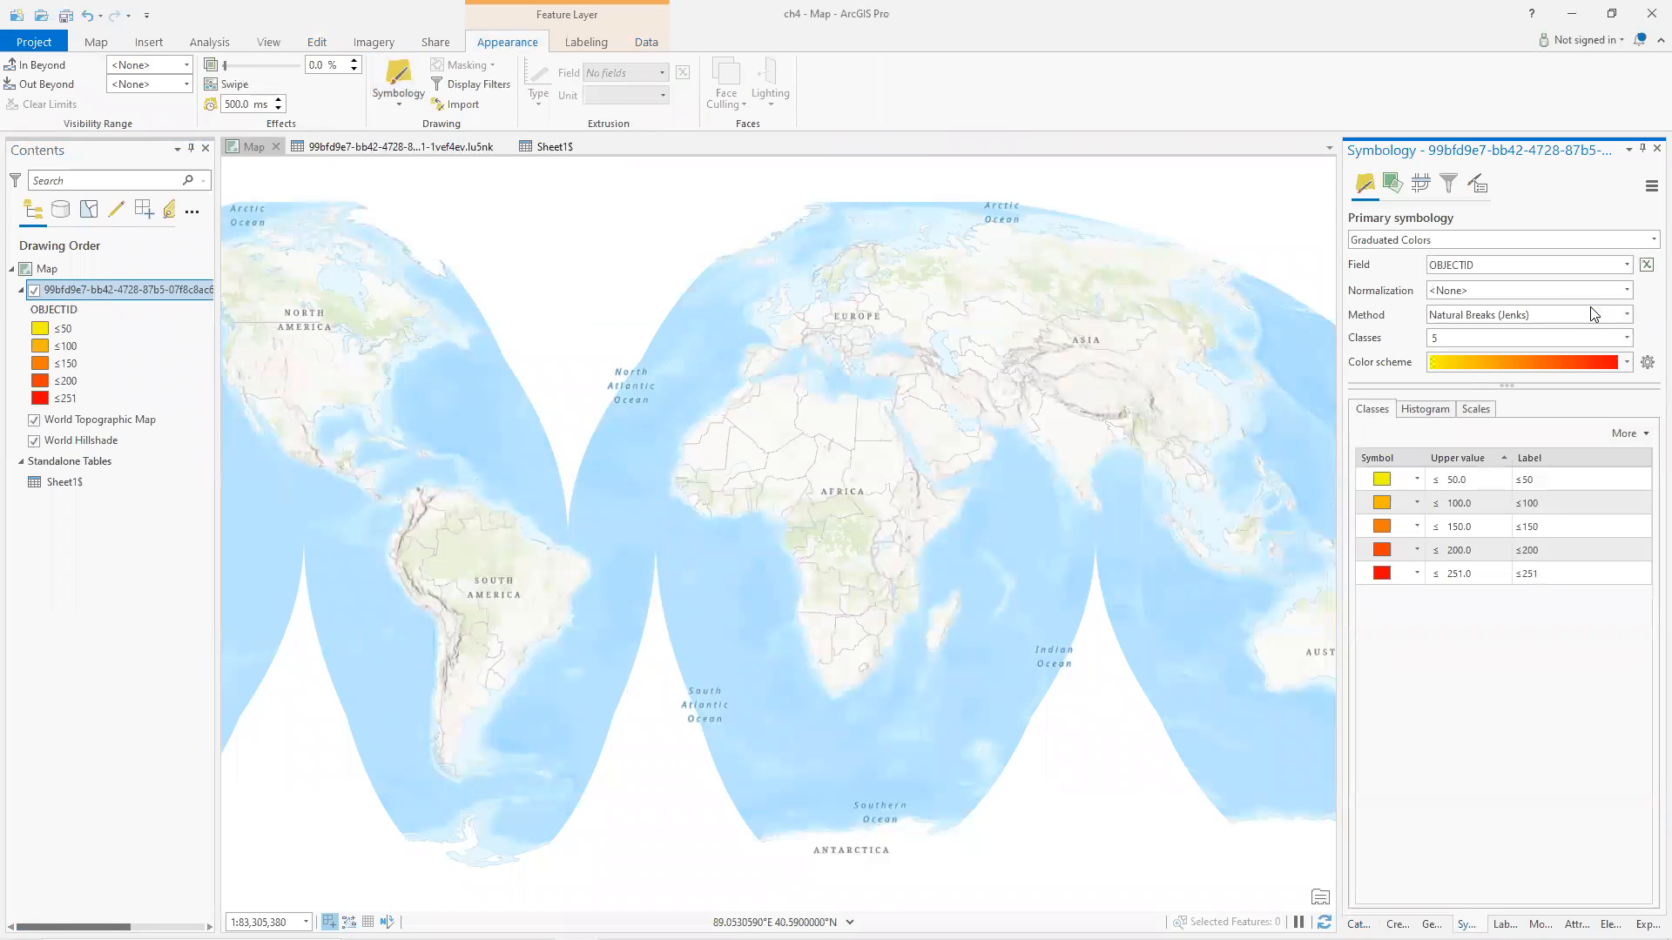
pyautogui.click(1627, 265)
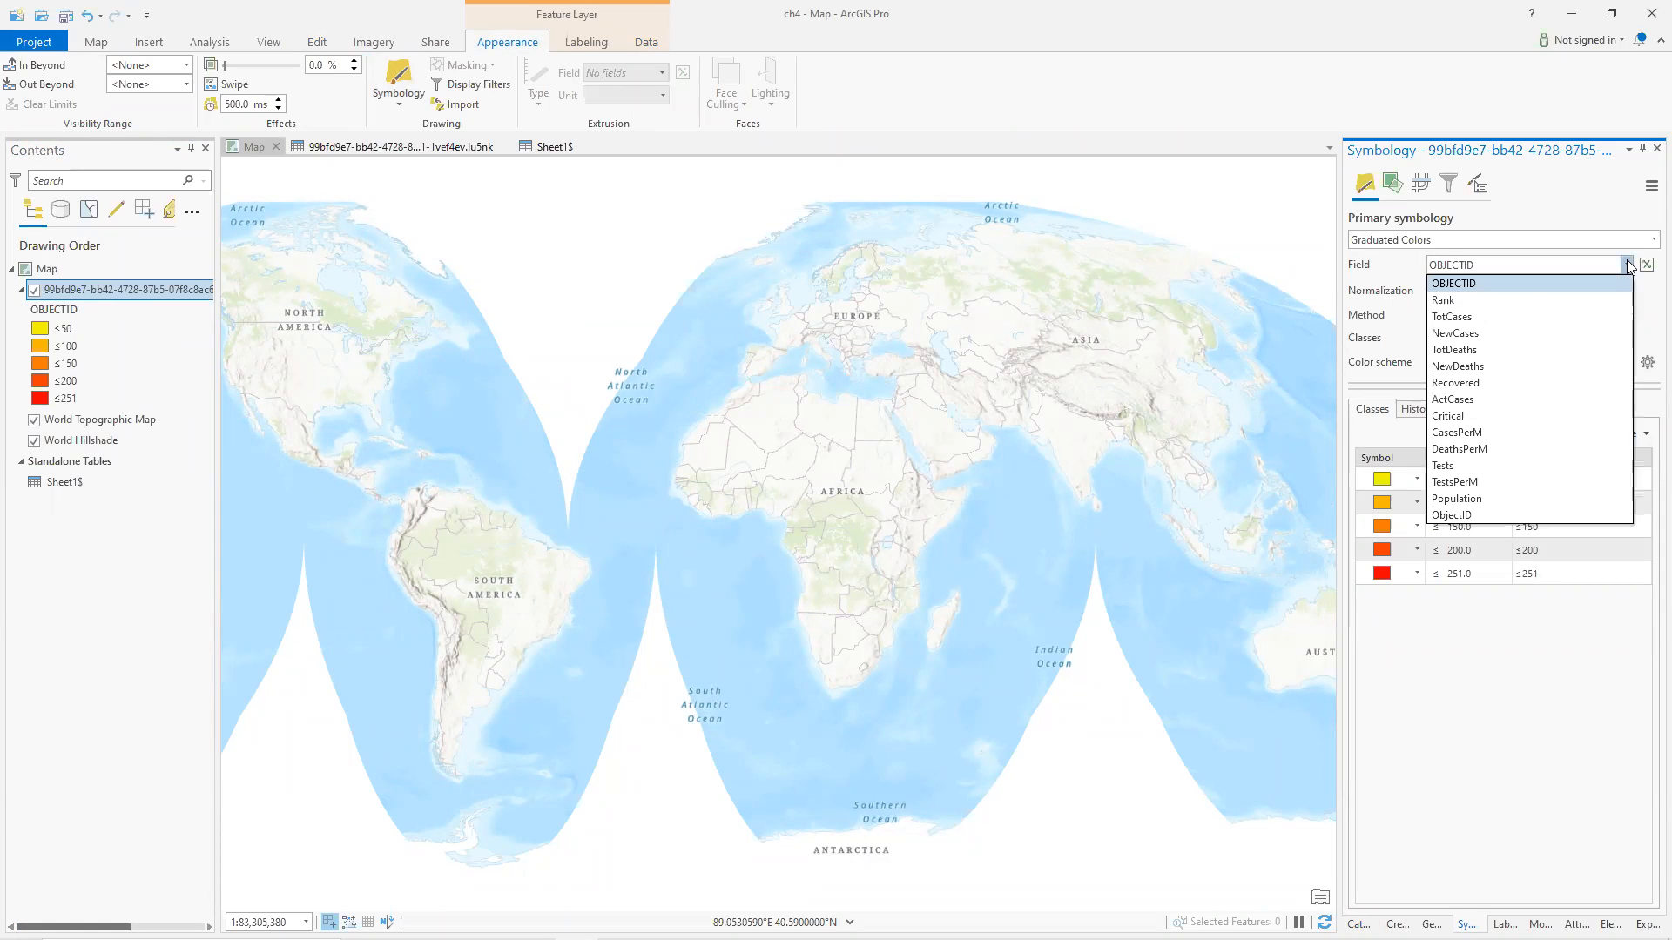
pyautogui.click(1468, 316)
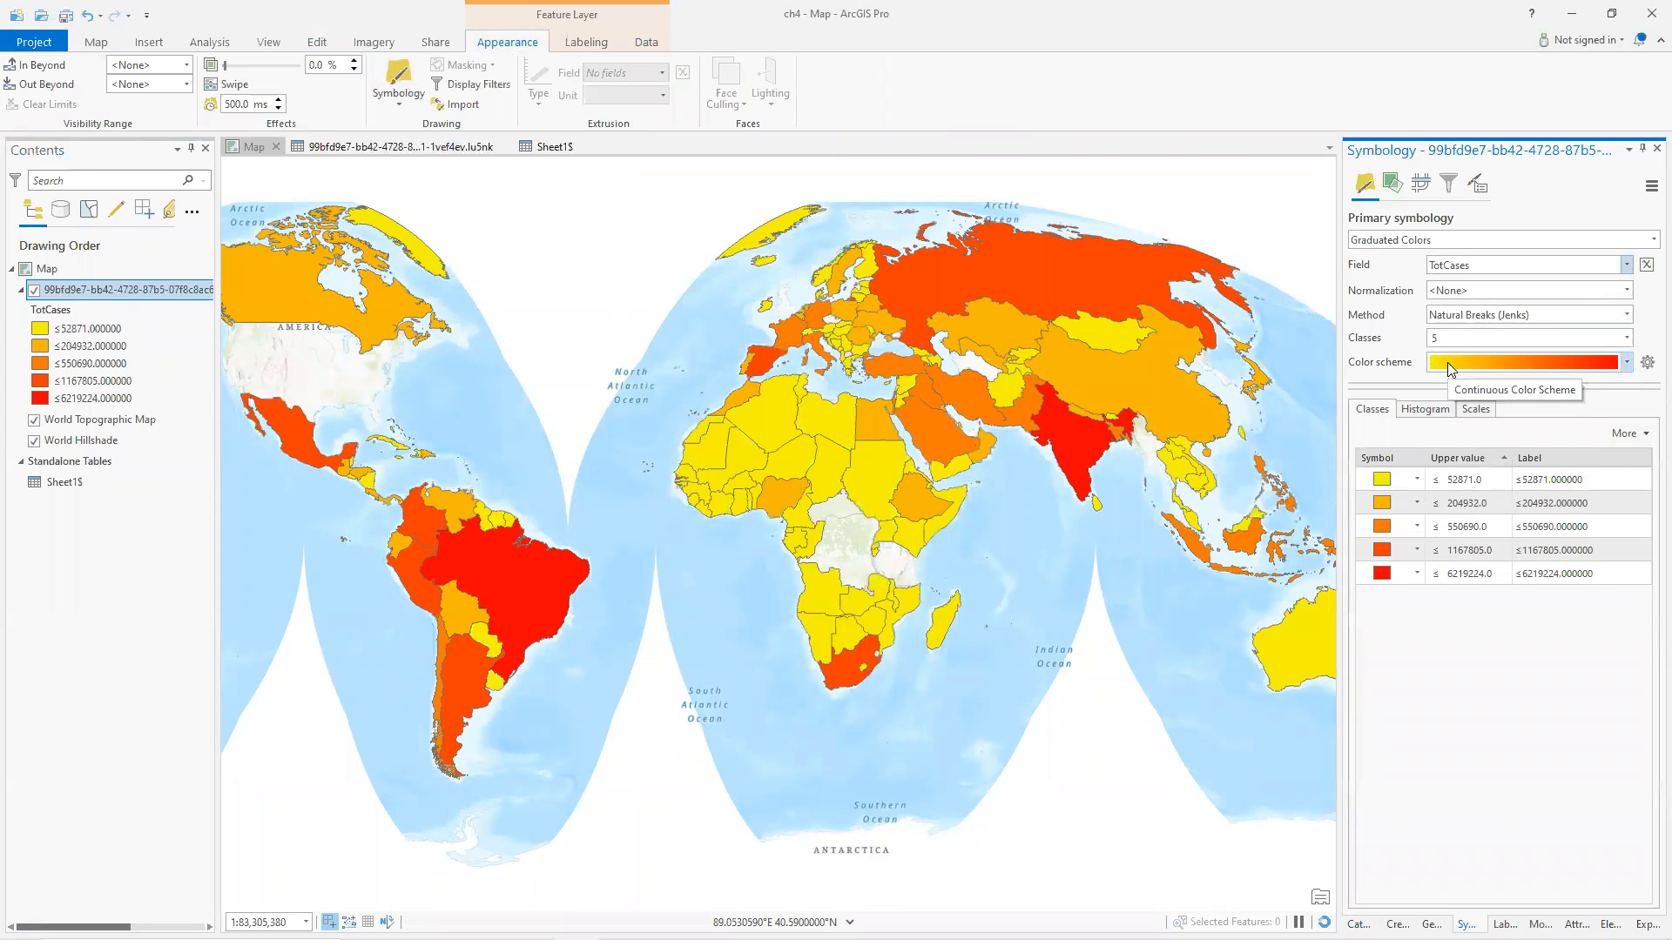
# Set the graduated color scheme to Yellow-Green-Blue (Continuous).
pyautogui.click(1628, 363)
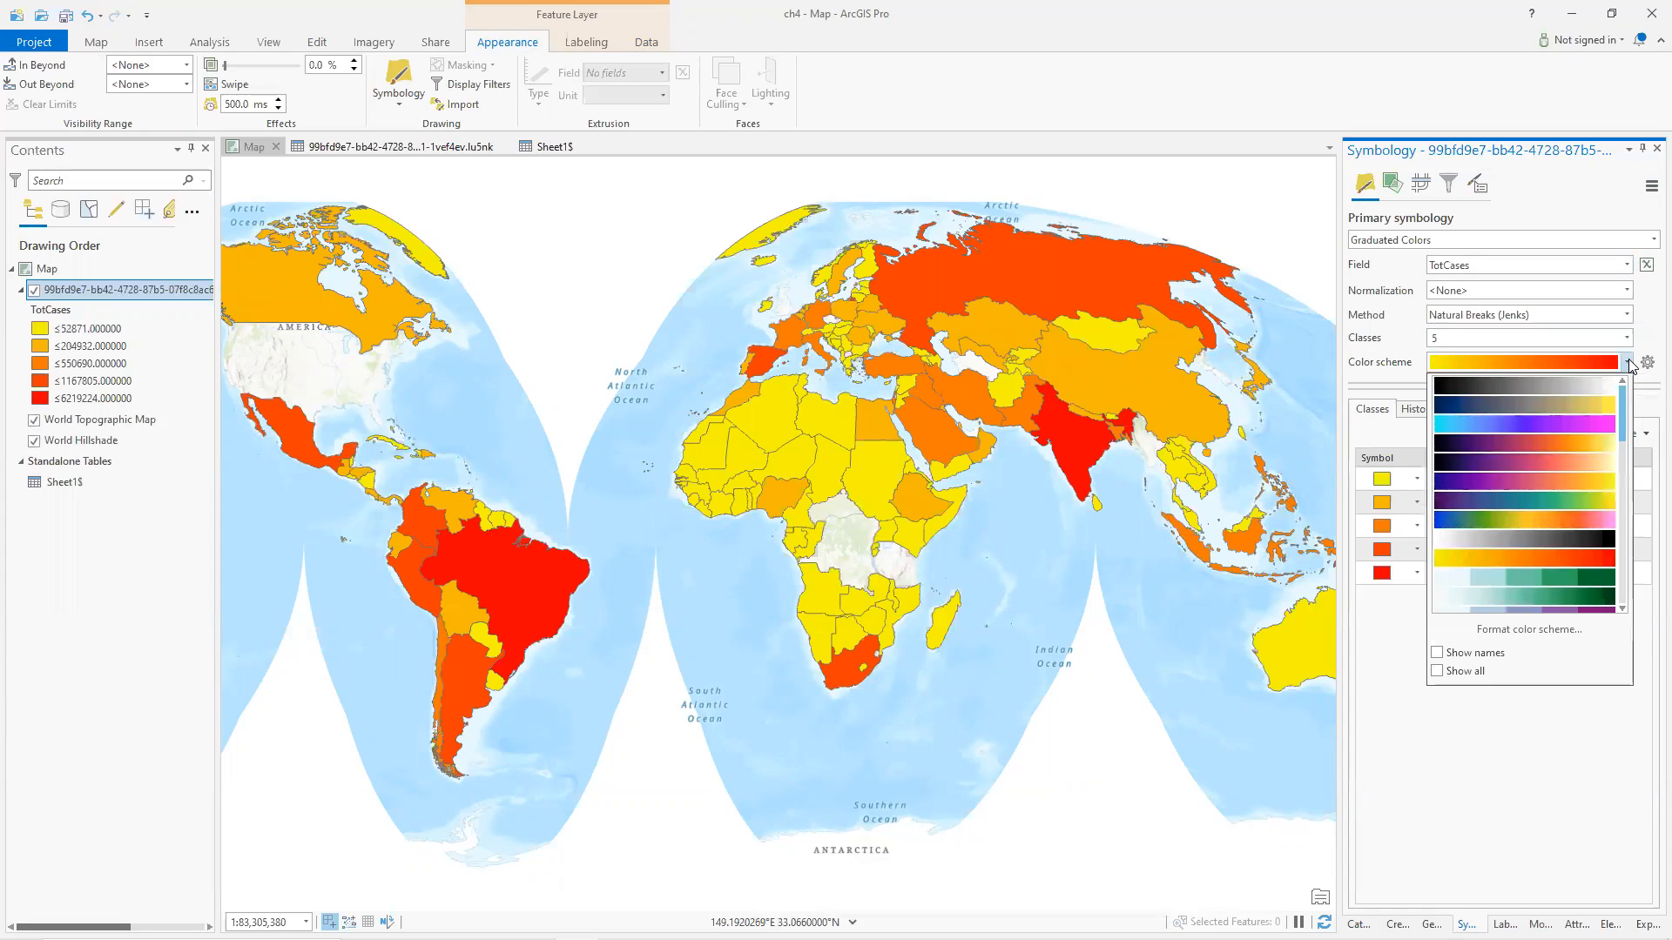
pyautogui.scroll(-3, 1501, 540)
pyautogui.scroll(-4, 1501, 540)
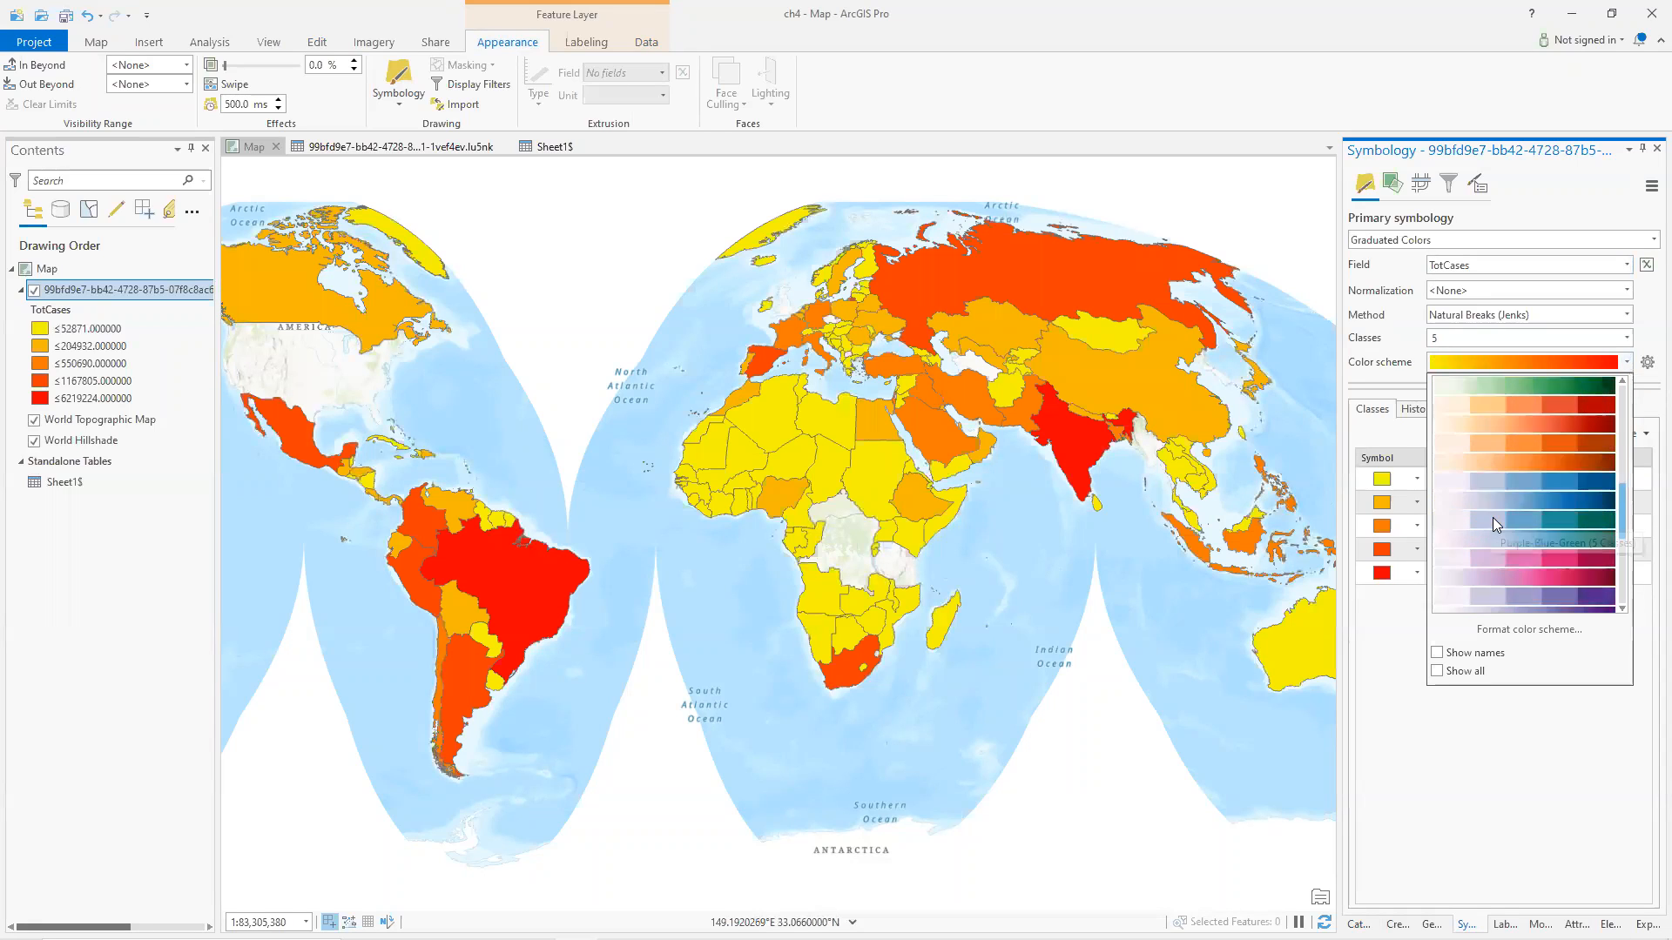
pyautogui.scroll(-4, 1494, 523)
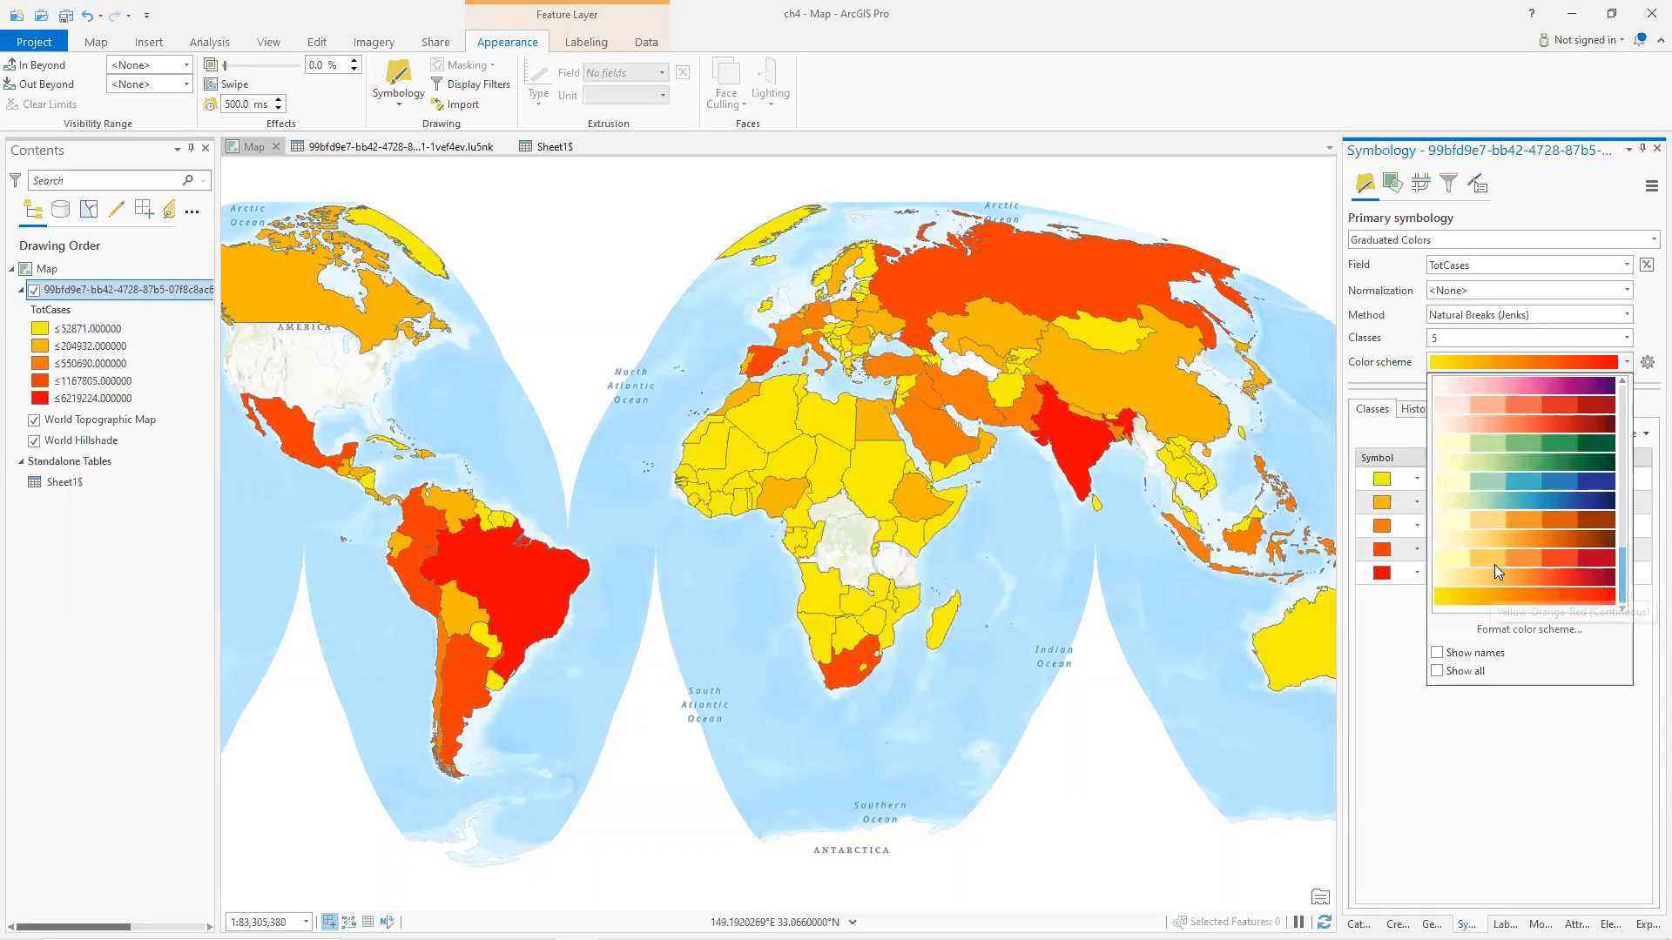
pyautogui.scroll(8, 1494, 564)
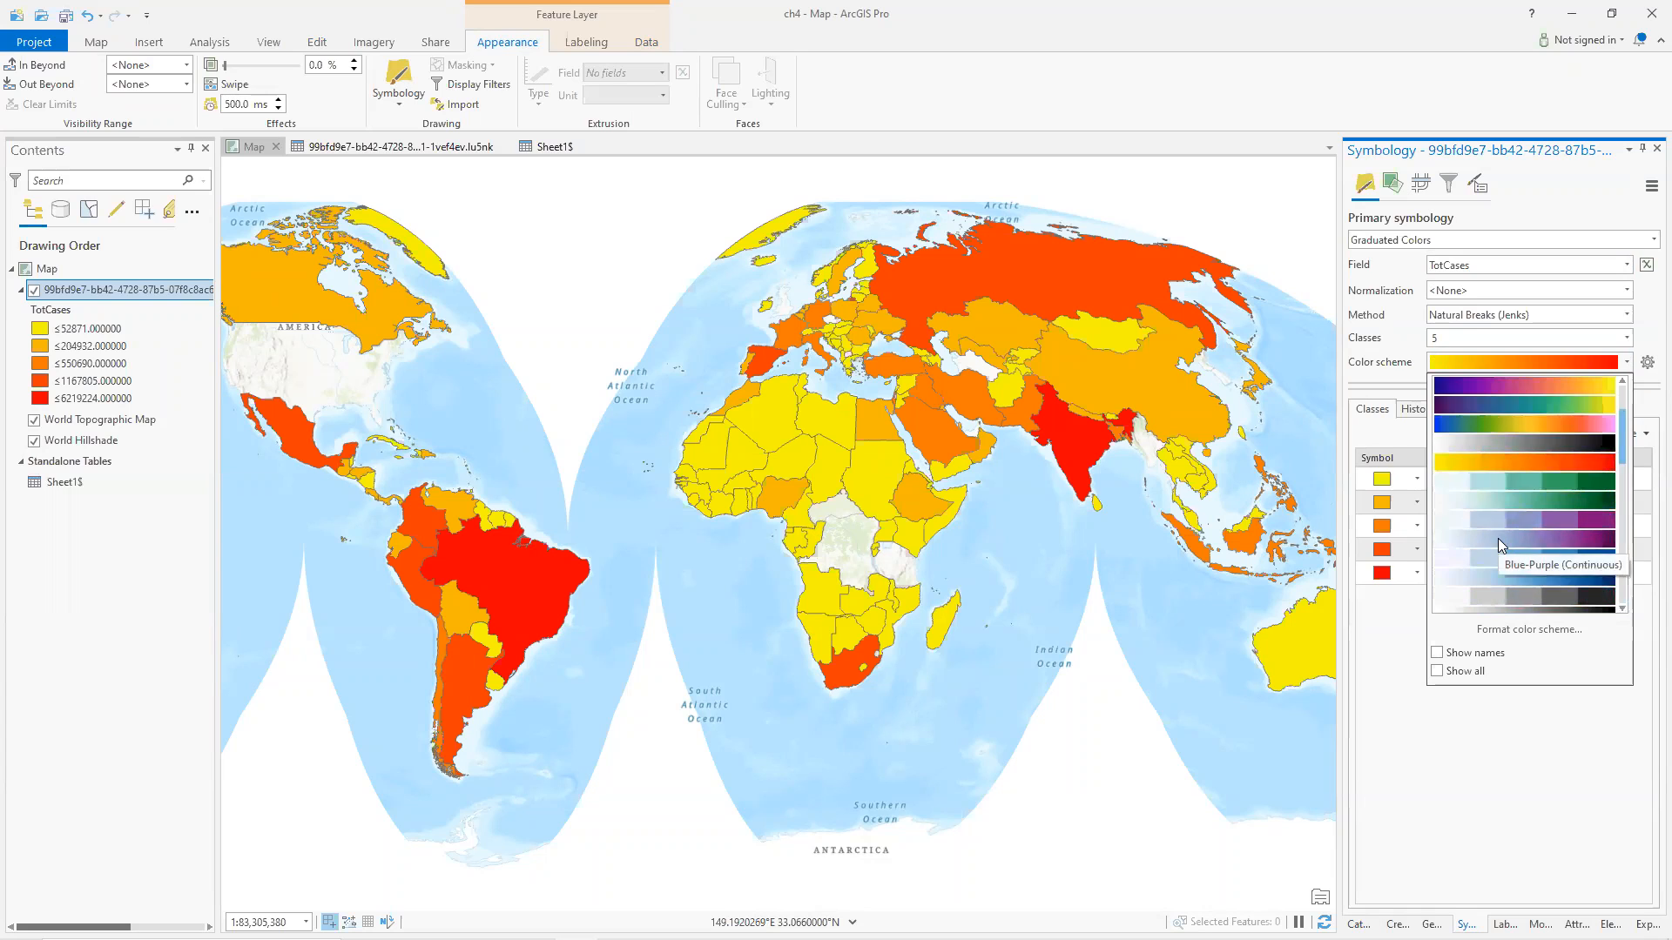
pyautogui.scroll(3, 1498, 542)
pyautogui.scroll(-5, 1498, 543)
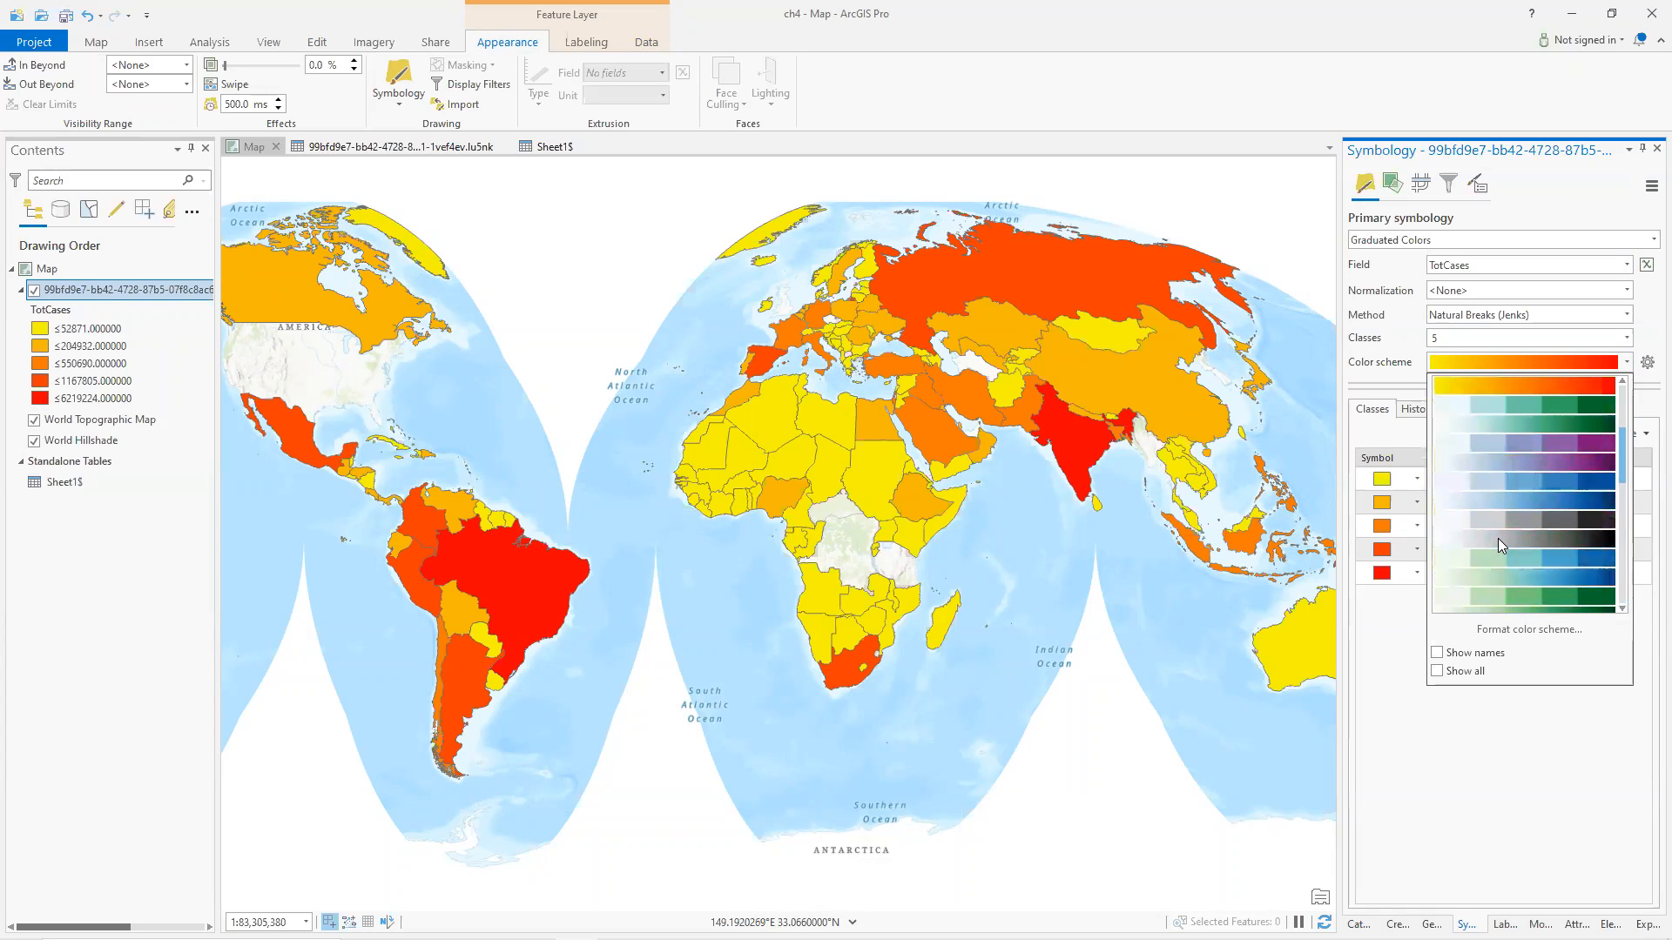
pyautogui.scroll(-8, 1498, 539)
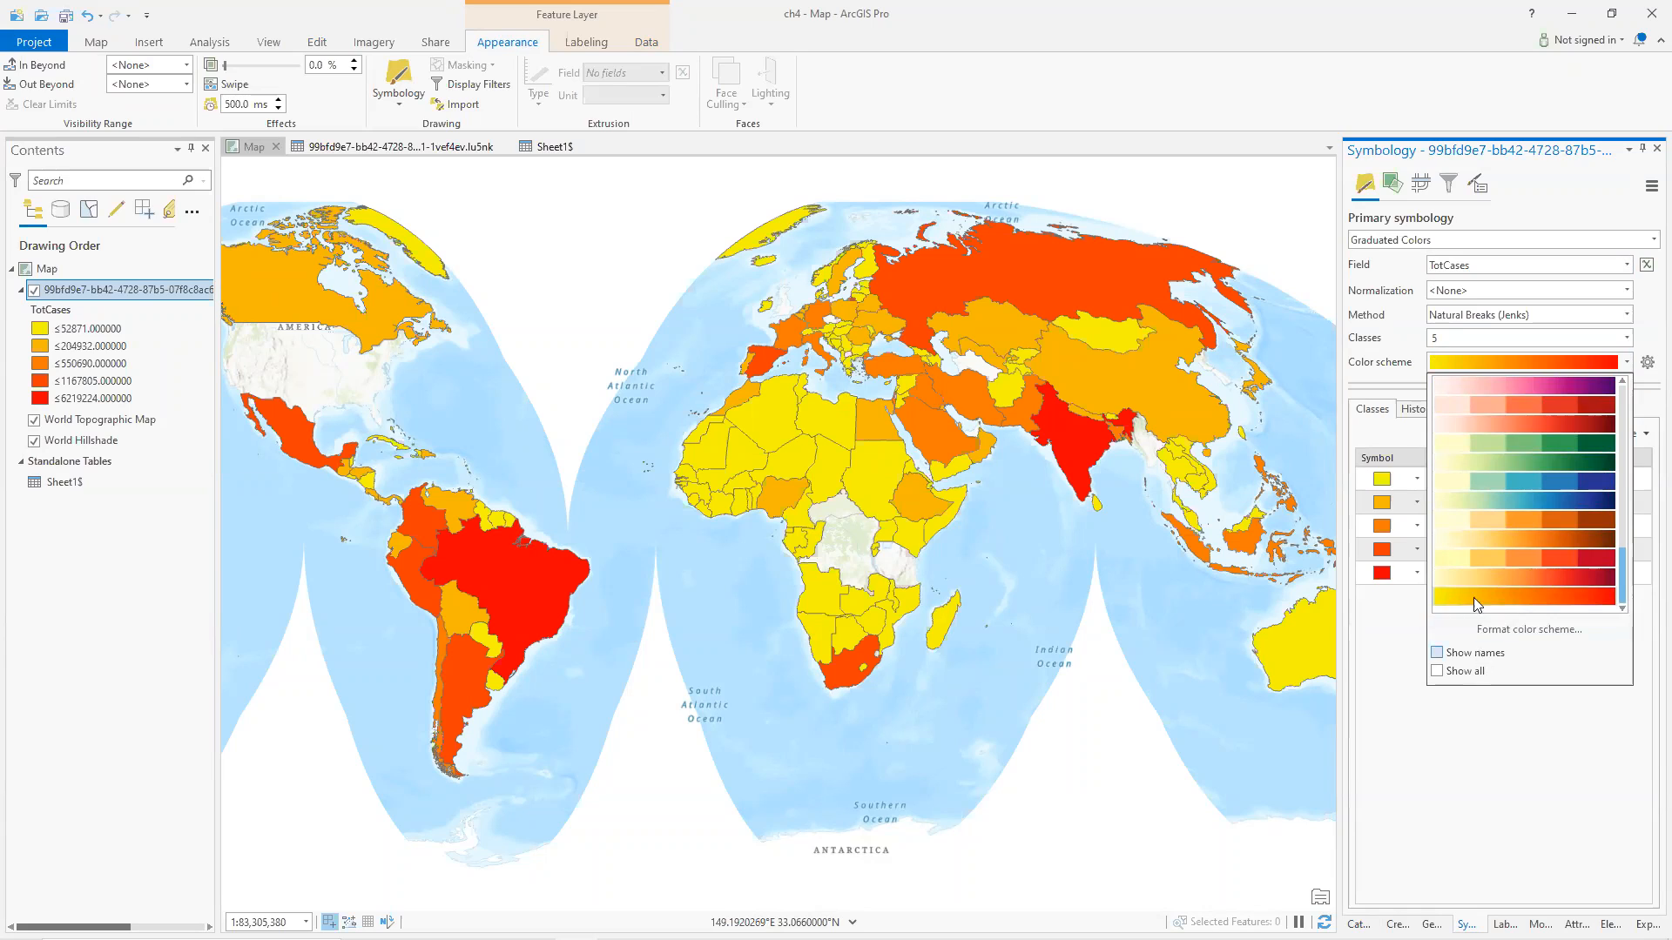
pyautogui.click(1647, 315)
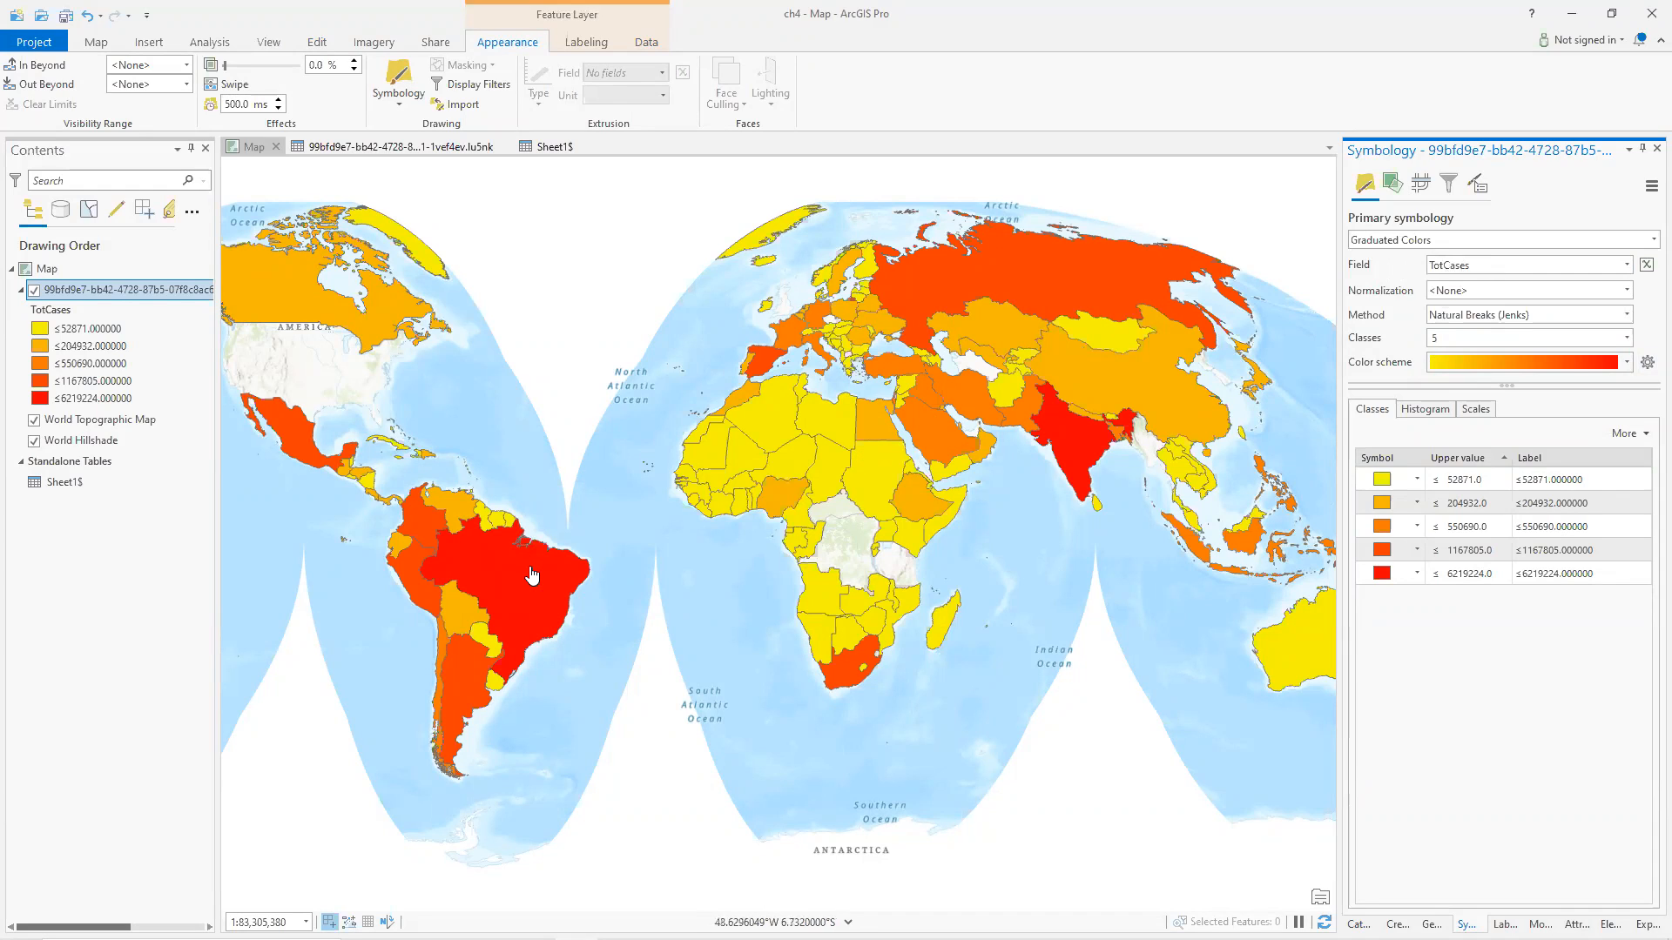
pyautogui.click(1625, 362)
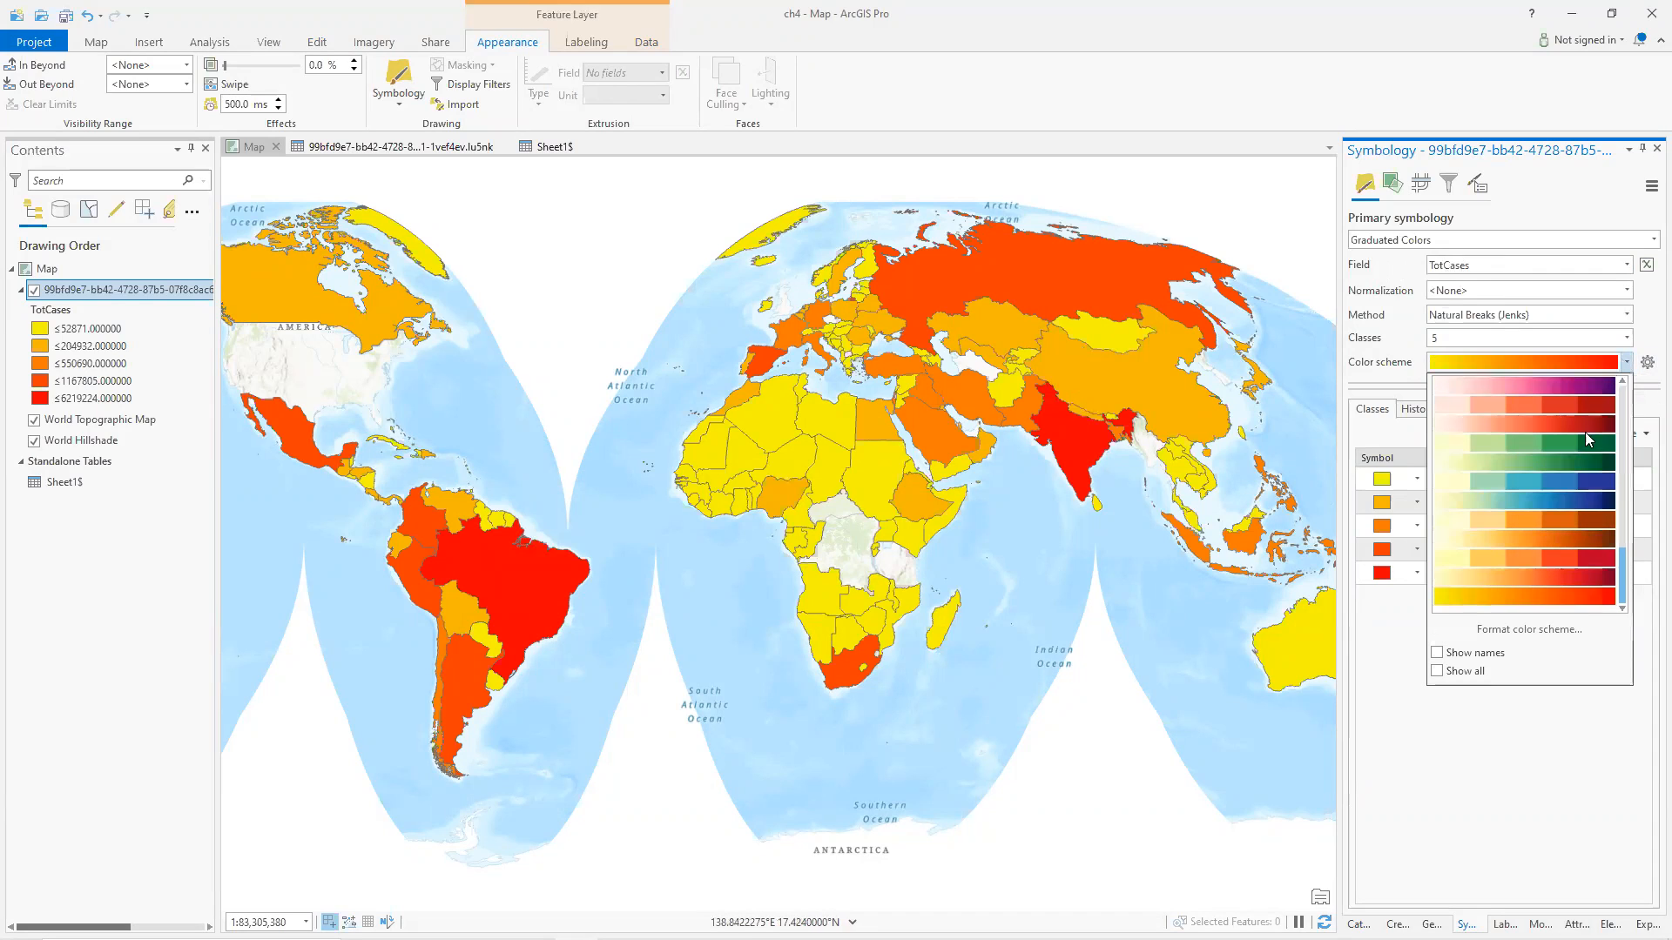
pyautogui.click(1521, 501)
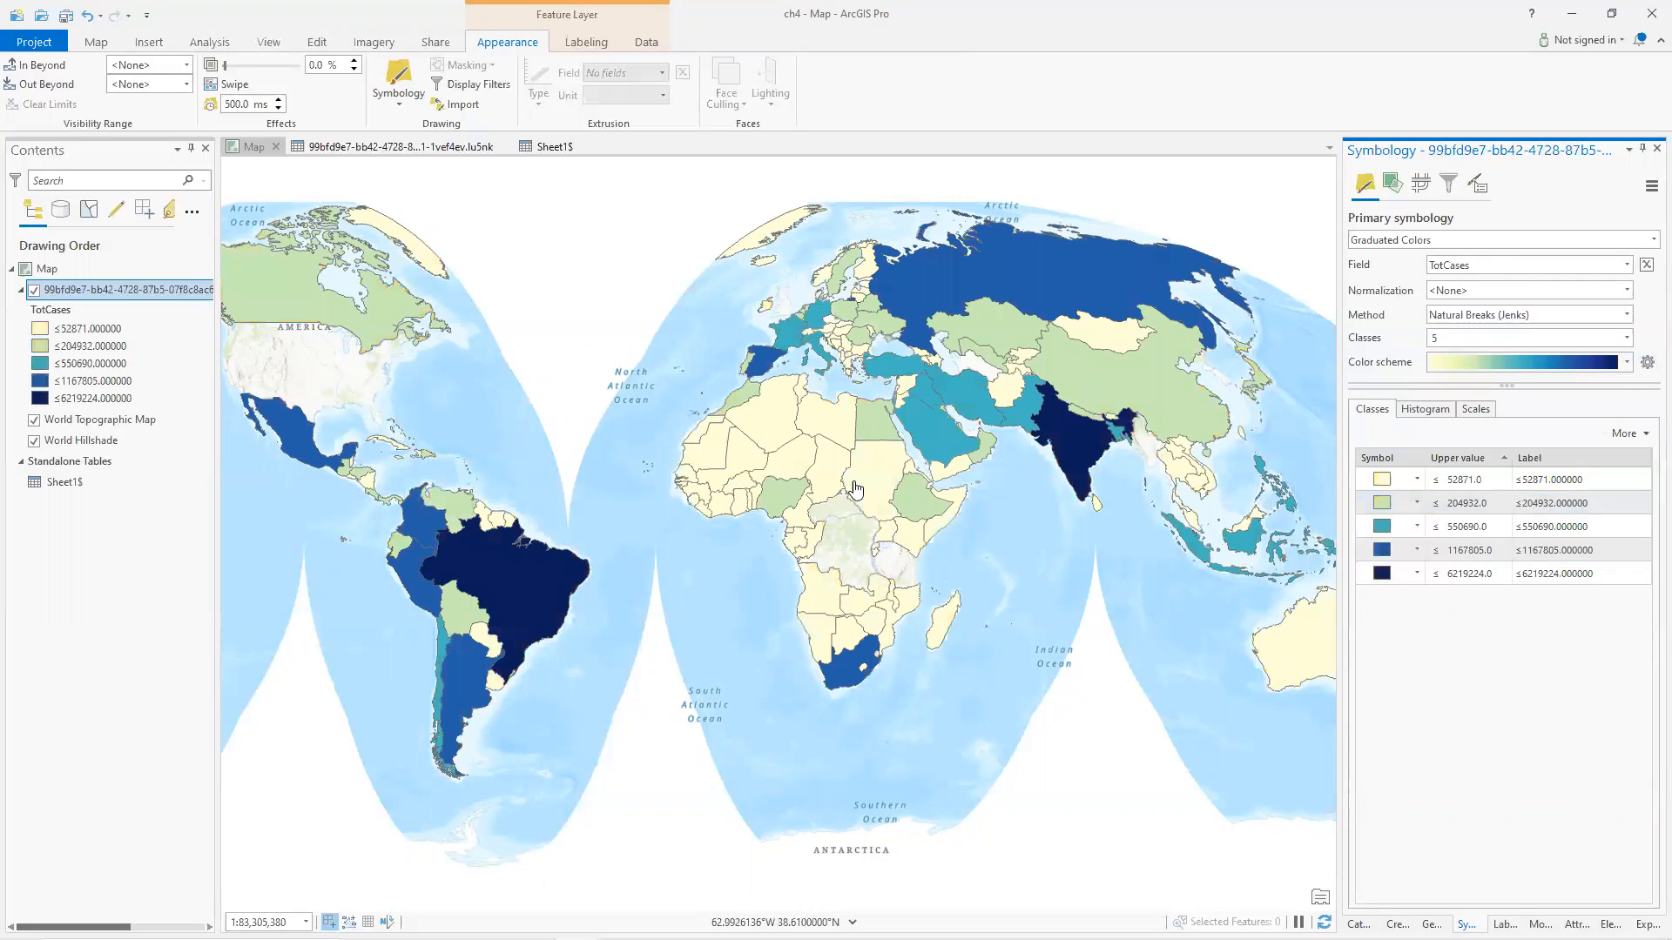
# Change the graduated color scheme to a yellow-to-red ramp.
pyautogui.click(1626, 364)
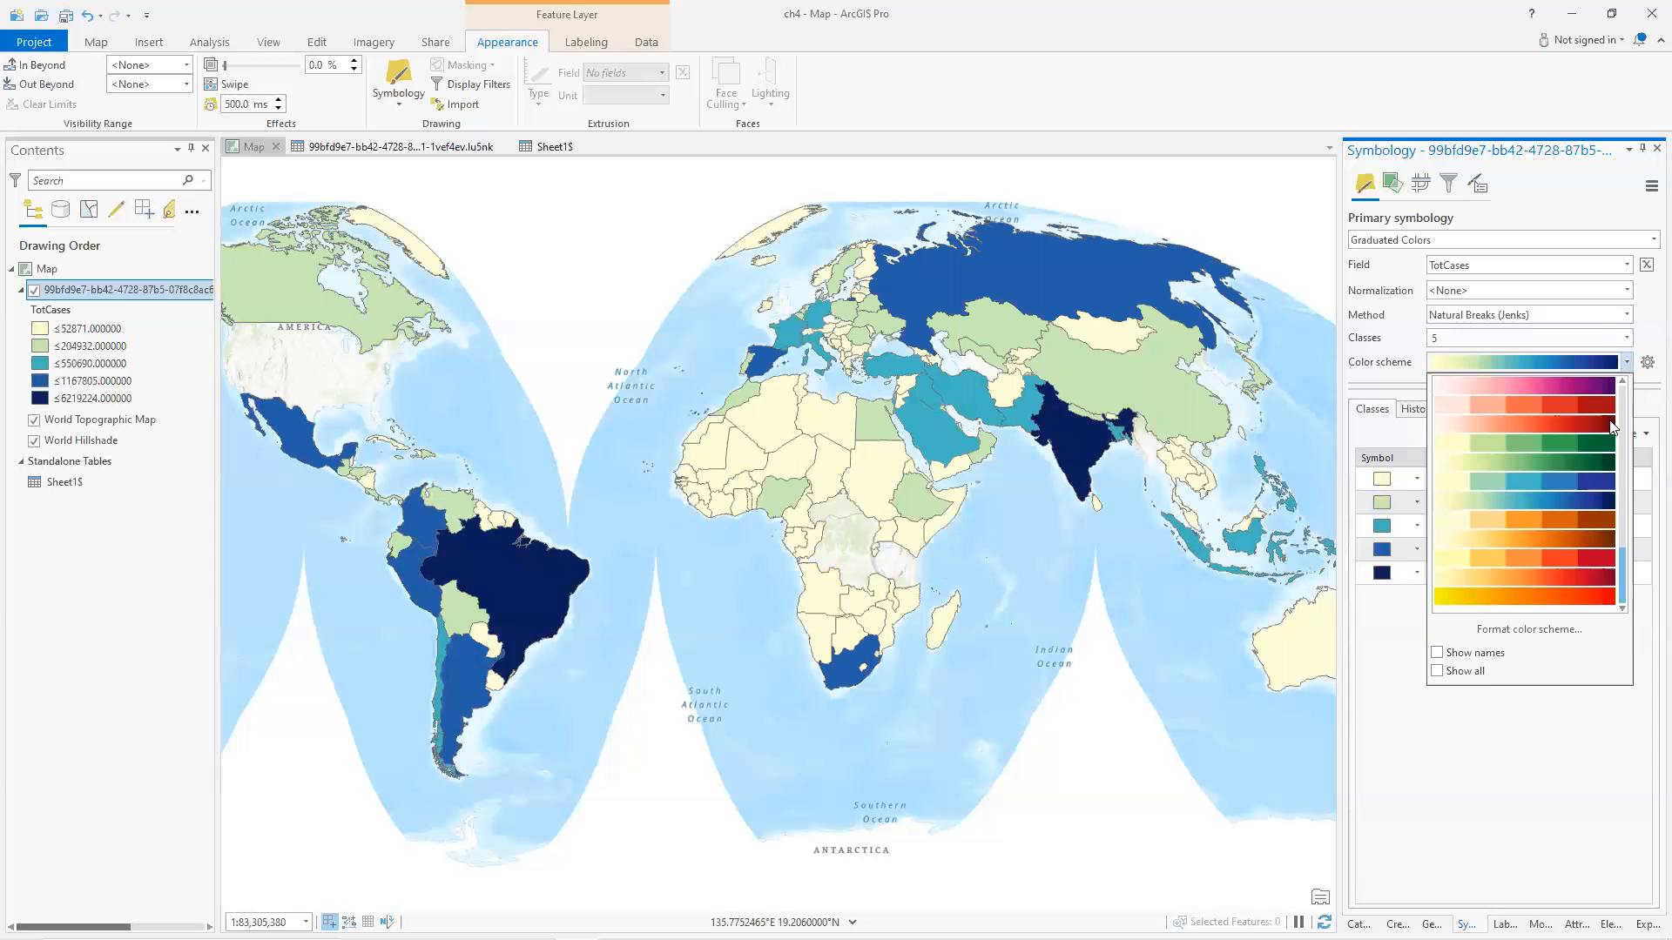
pyautogui.scroll(6, 1525, 548)
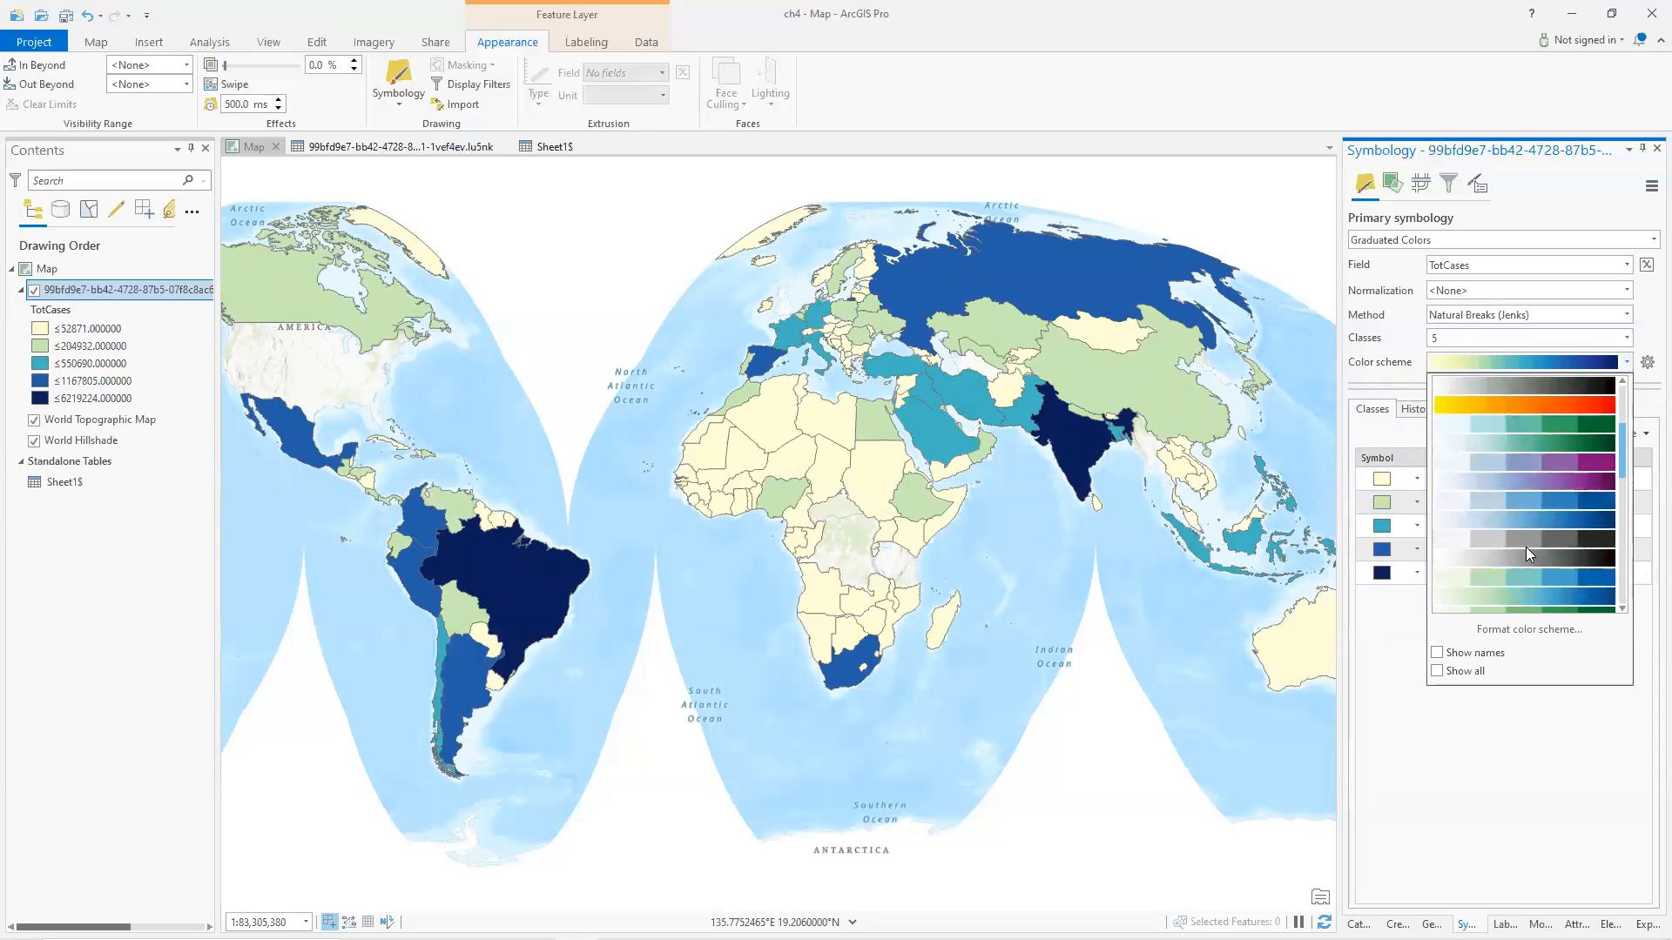
pyautogui.scroll(2, 1526, 524)
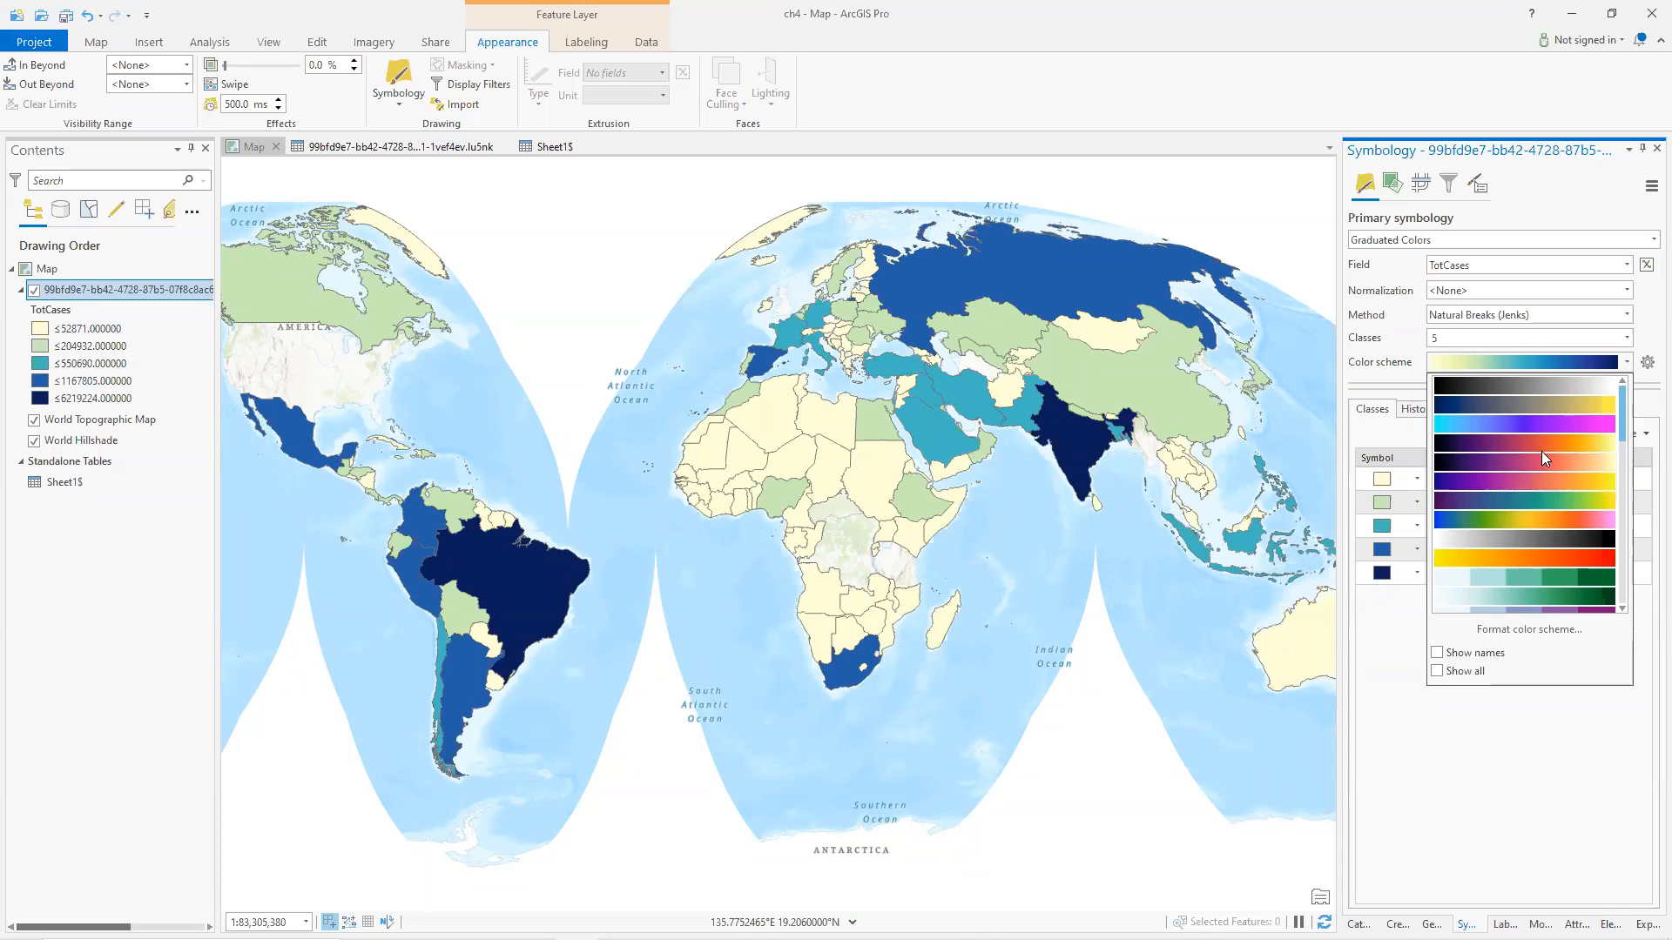
pyautogui.click(1510, 425)
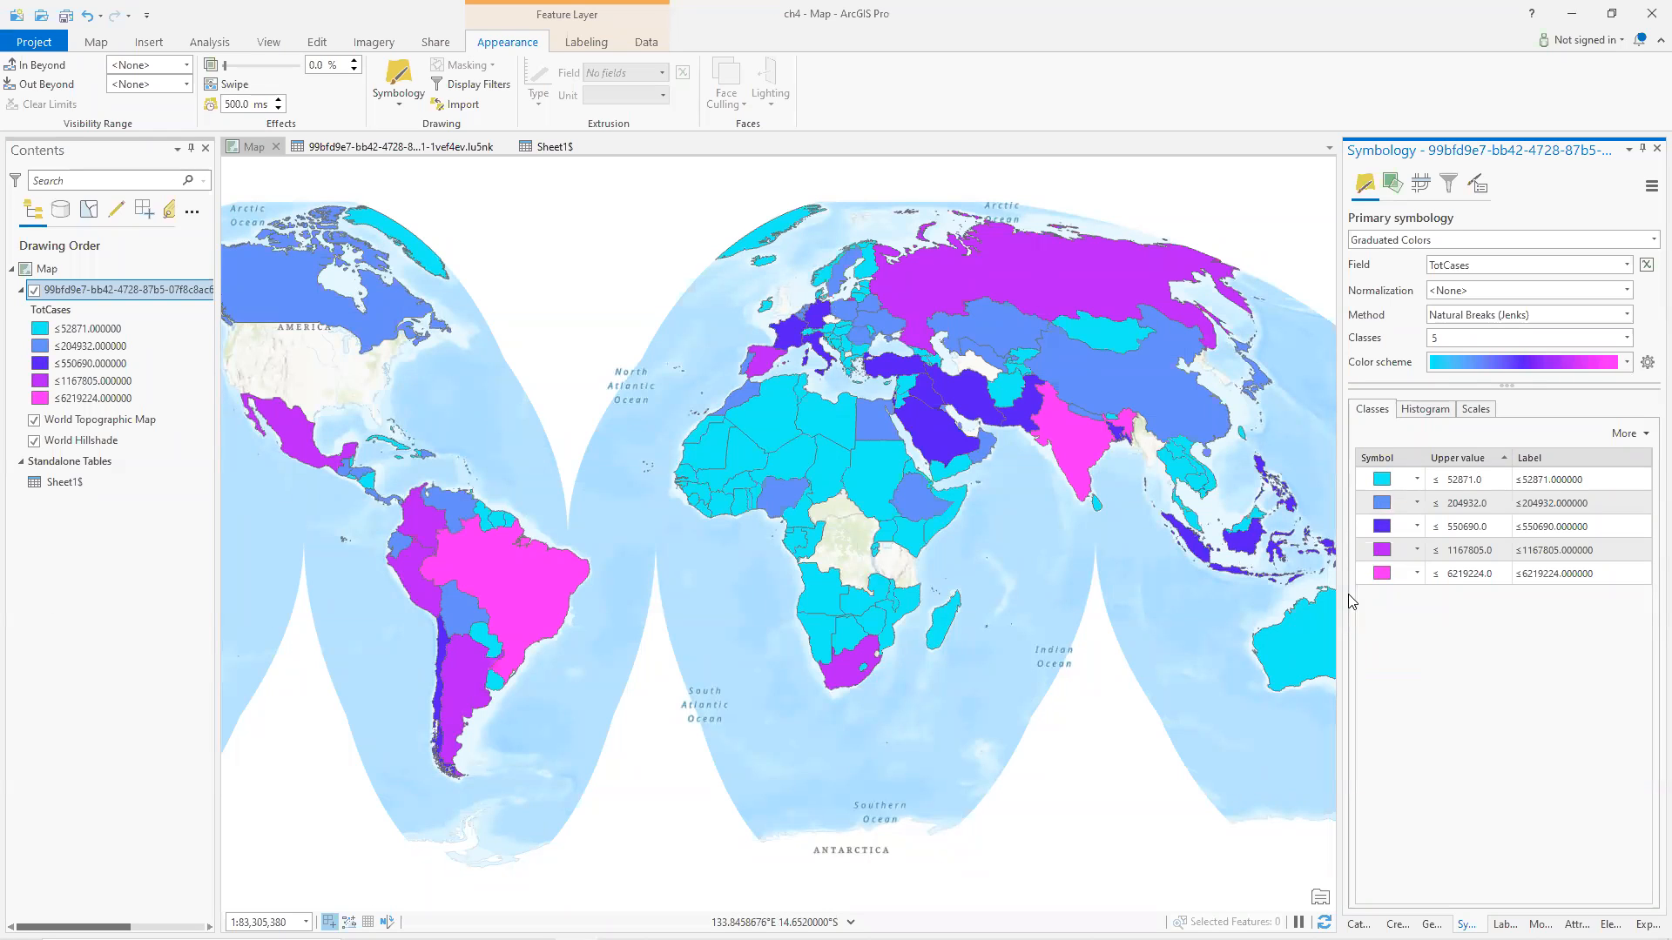
pyautogui.click(1625, 364)
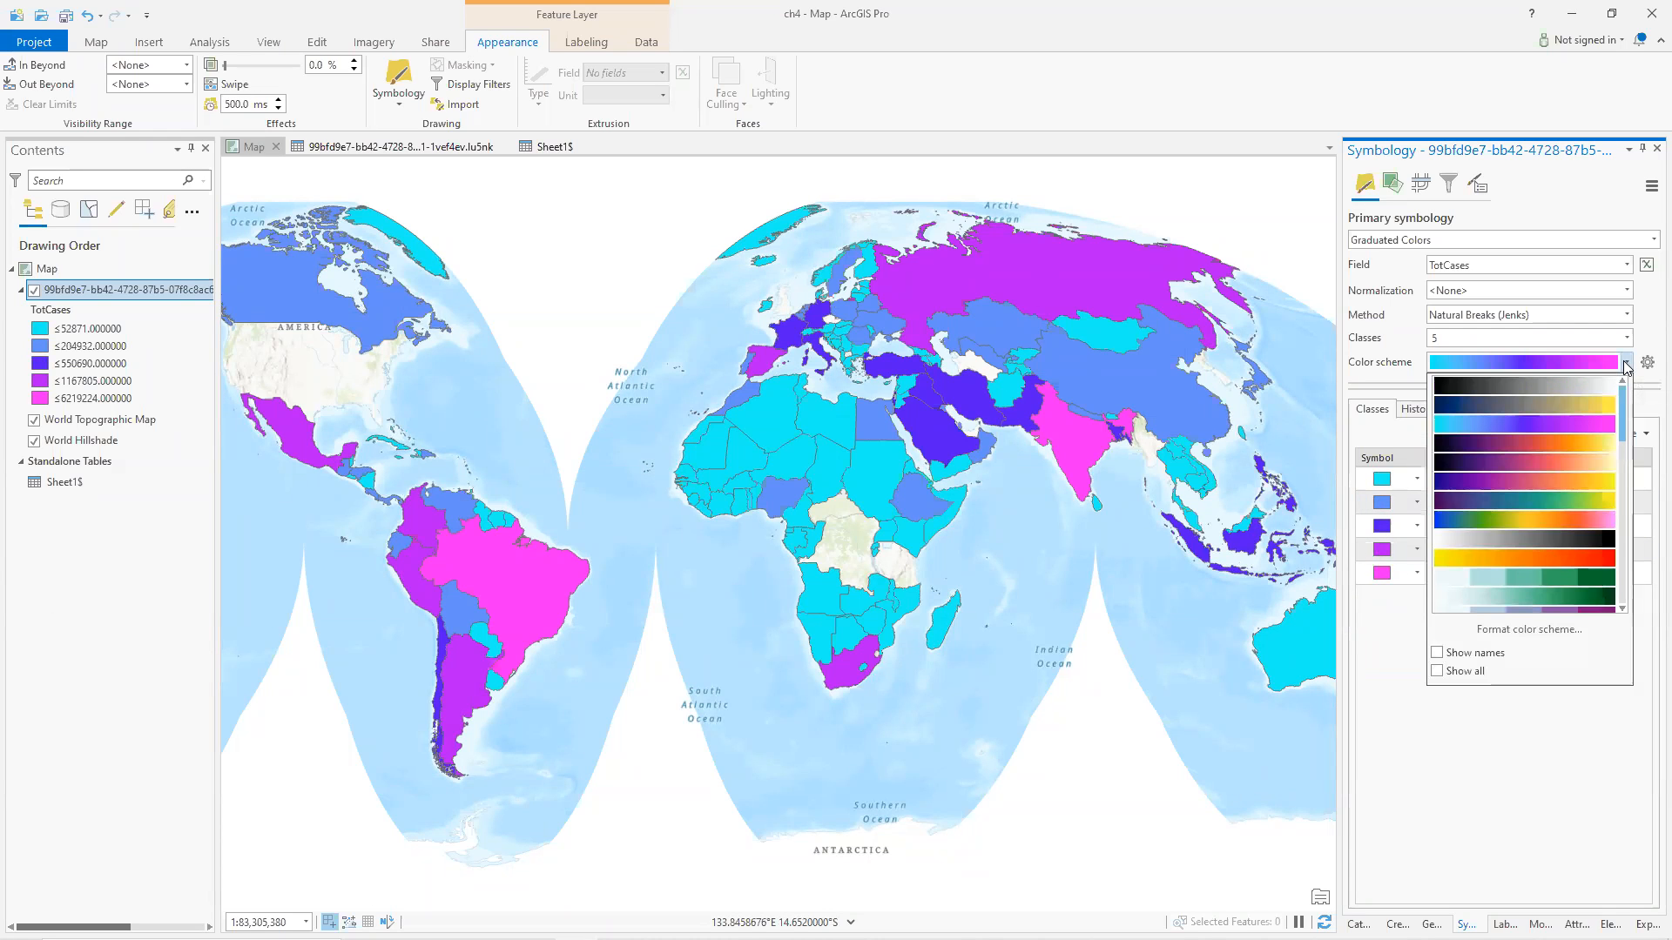
pyautogui.click(1516, 559)
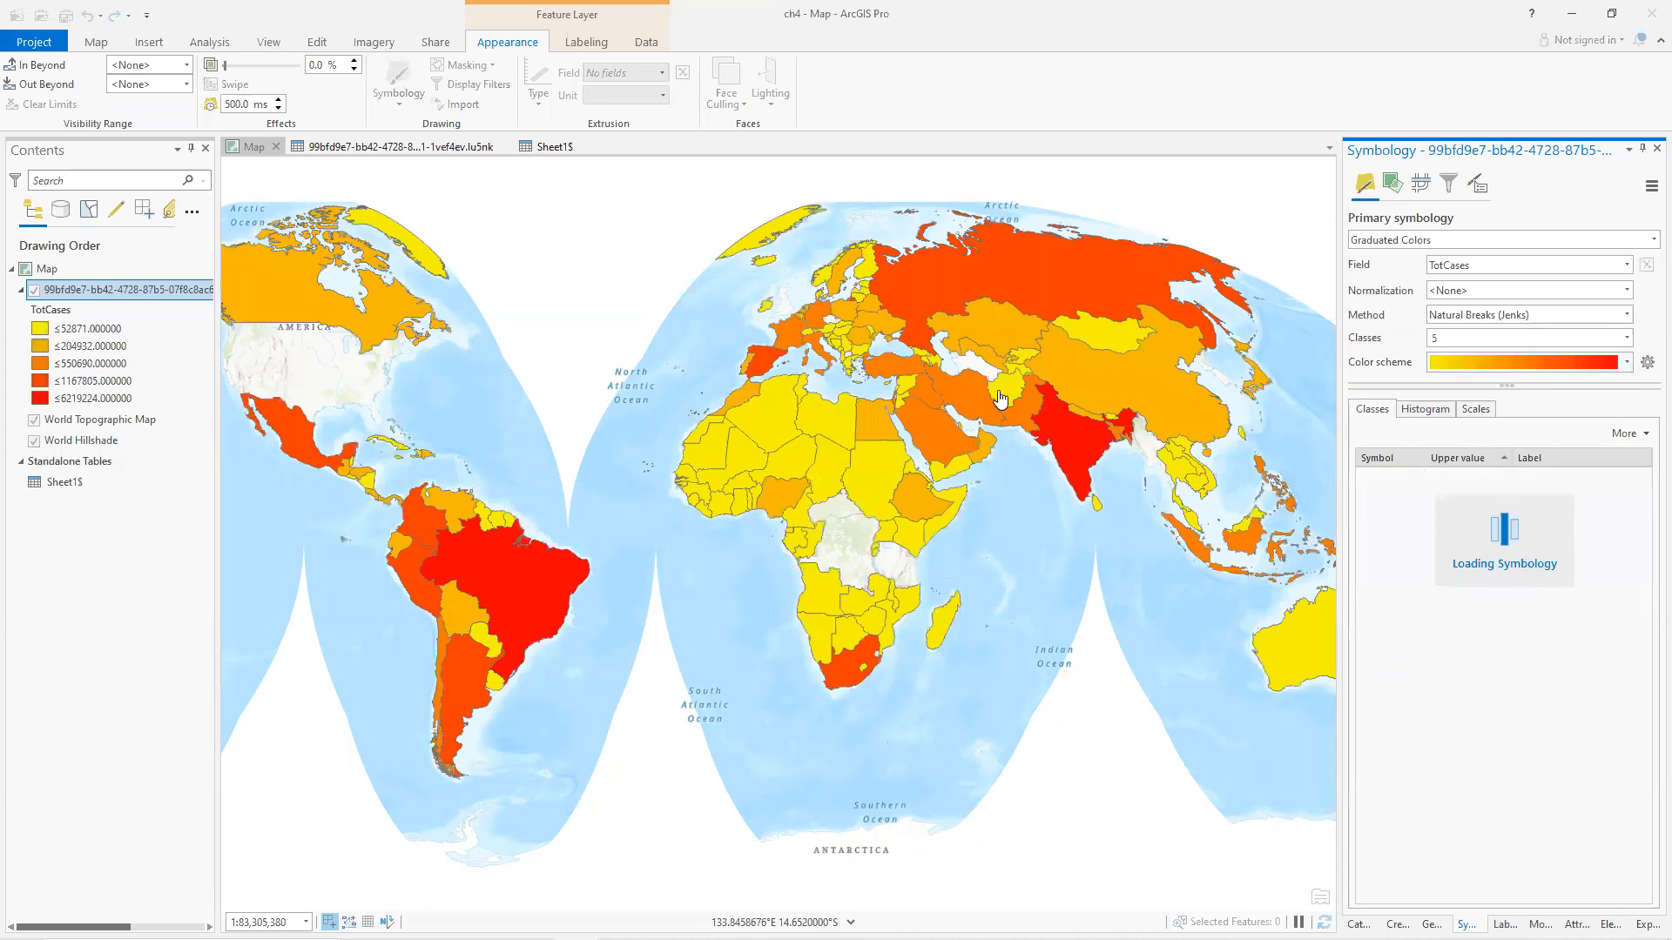
# Browse the countries attribute table and Sheet1$ to compare country names between the two tables.
pyautogui.click(389, 147)
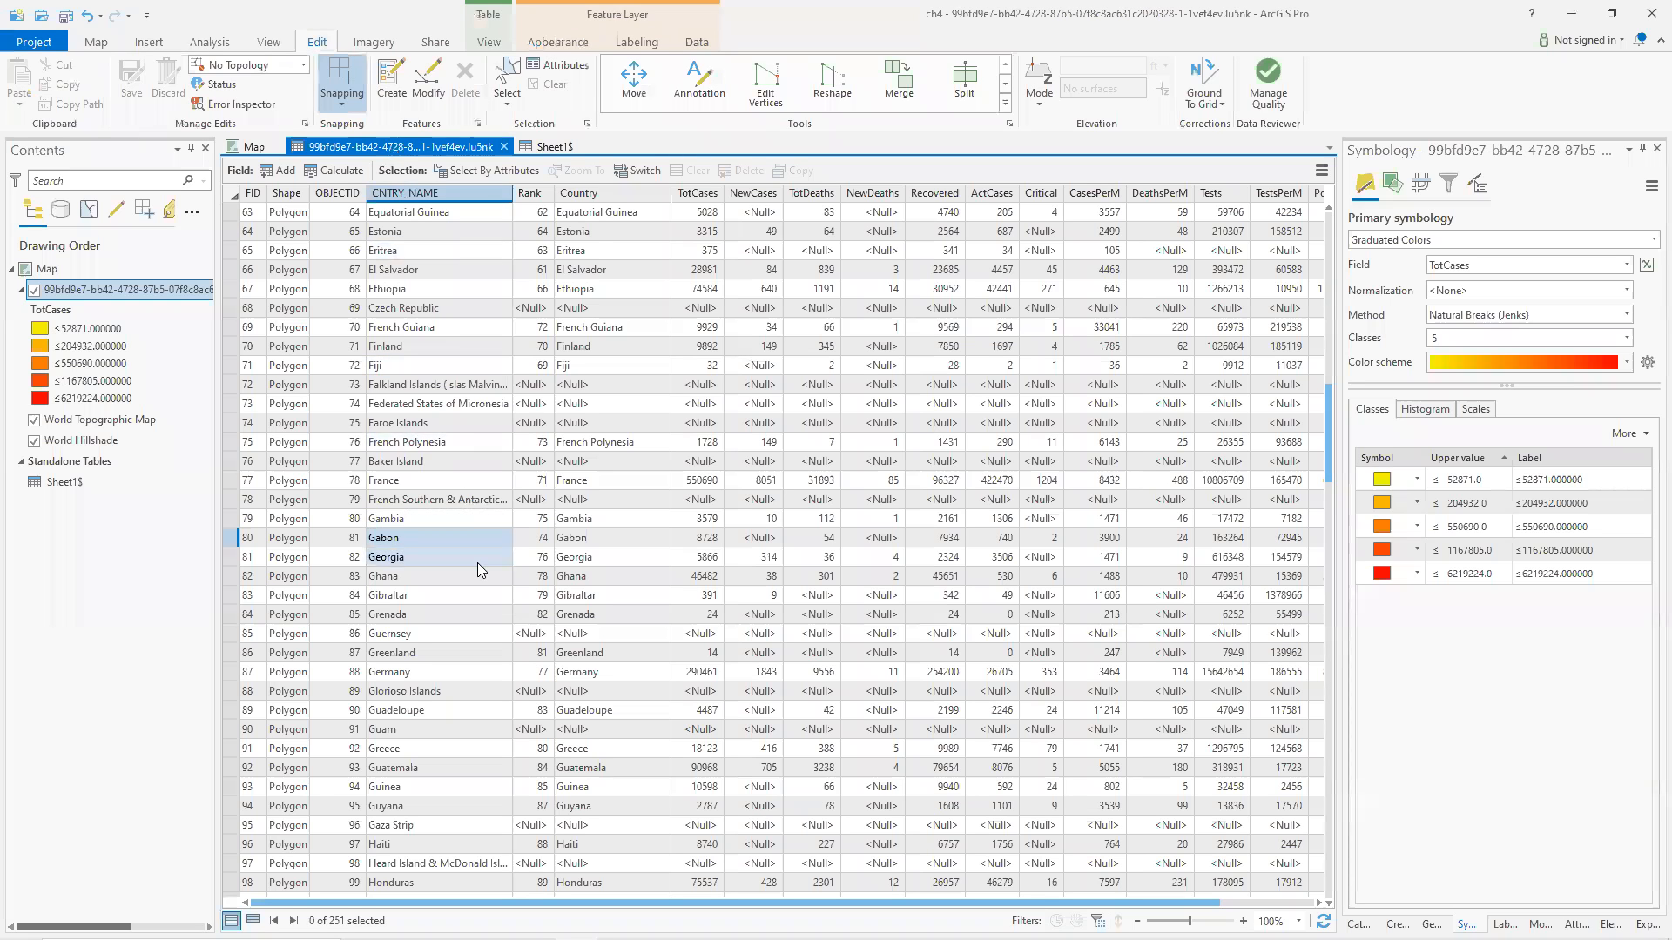
pyautogui.scroll(-12, 479, 516)
pyautogui.scroll(-1, 467, 536)
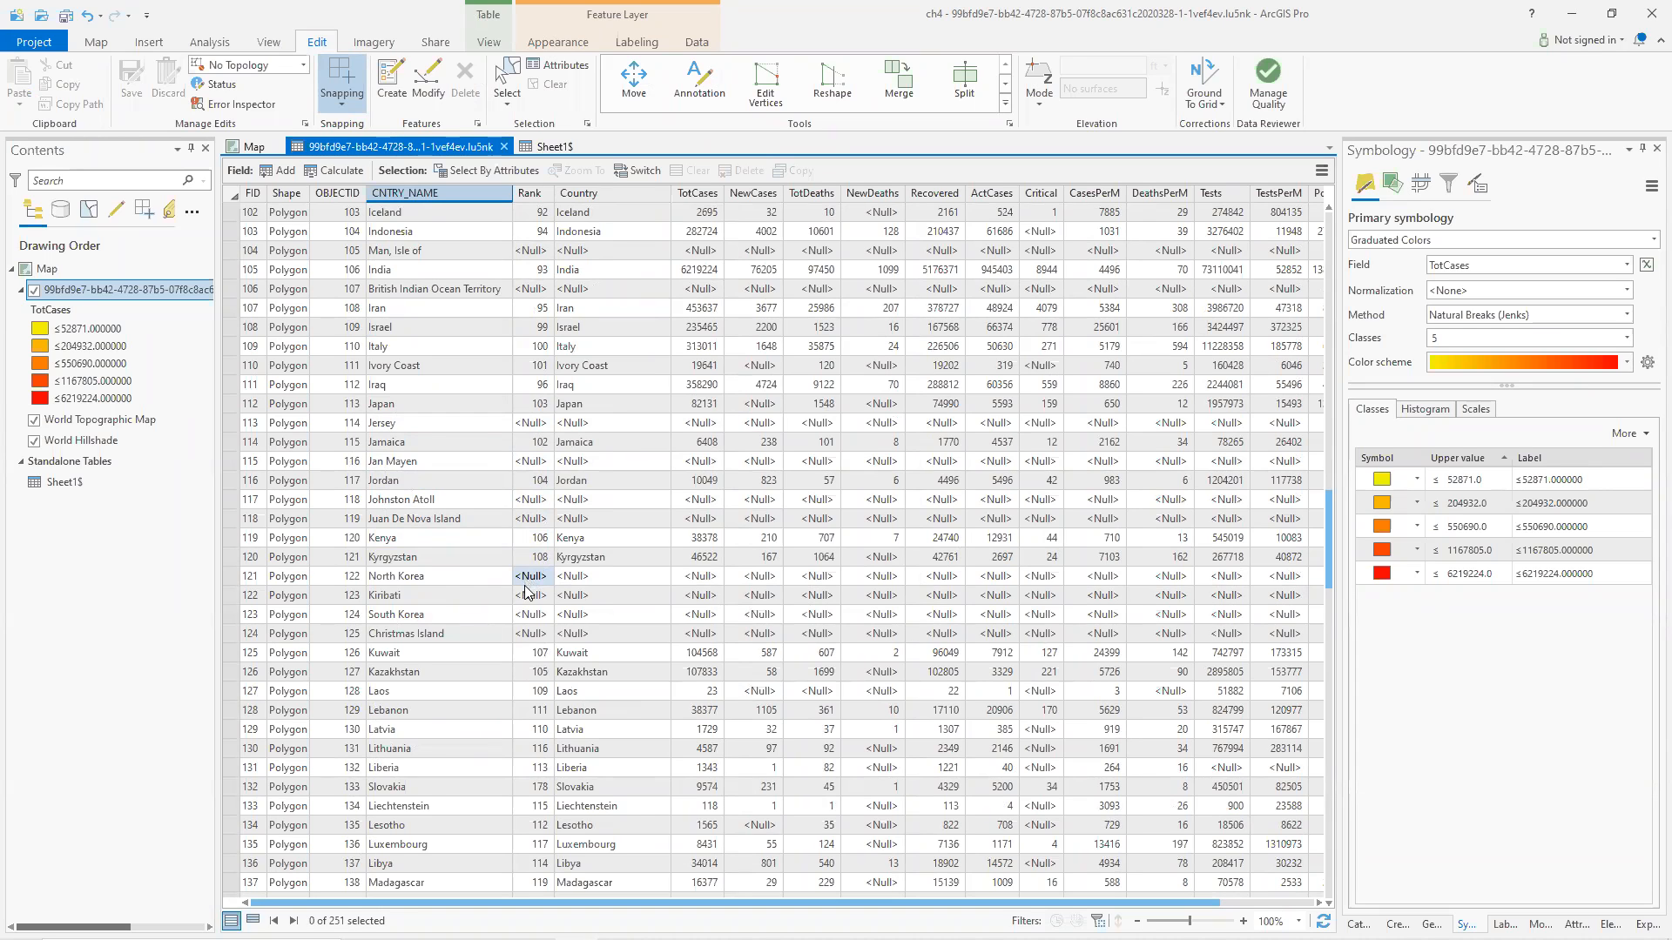
pyautogui.click(551, 146)
pyautogui.scroll(-11, 388, 654)
pyautogui.click(374, 632)
pyautogui.scroll(-2, 375, 629)
pyautogui.scroll(-3, 374, 633)
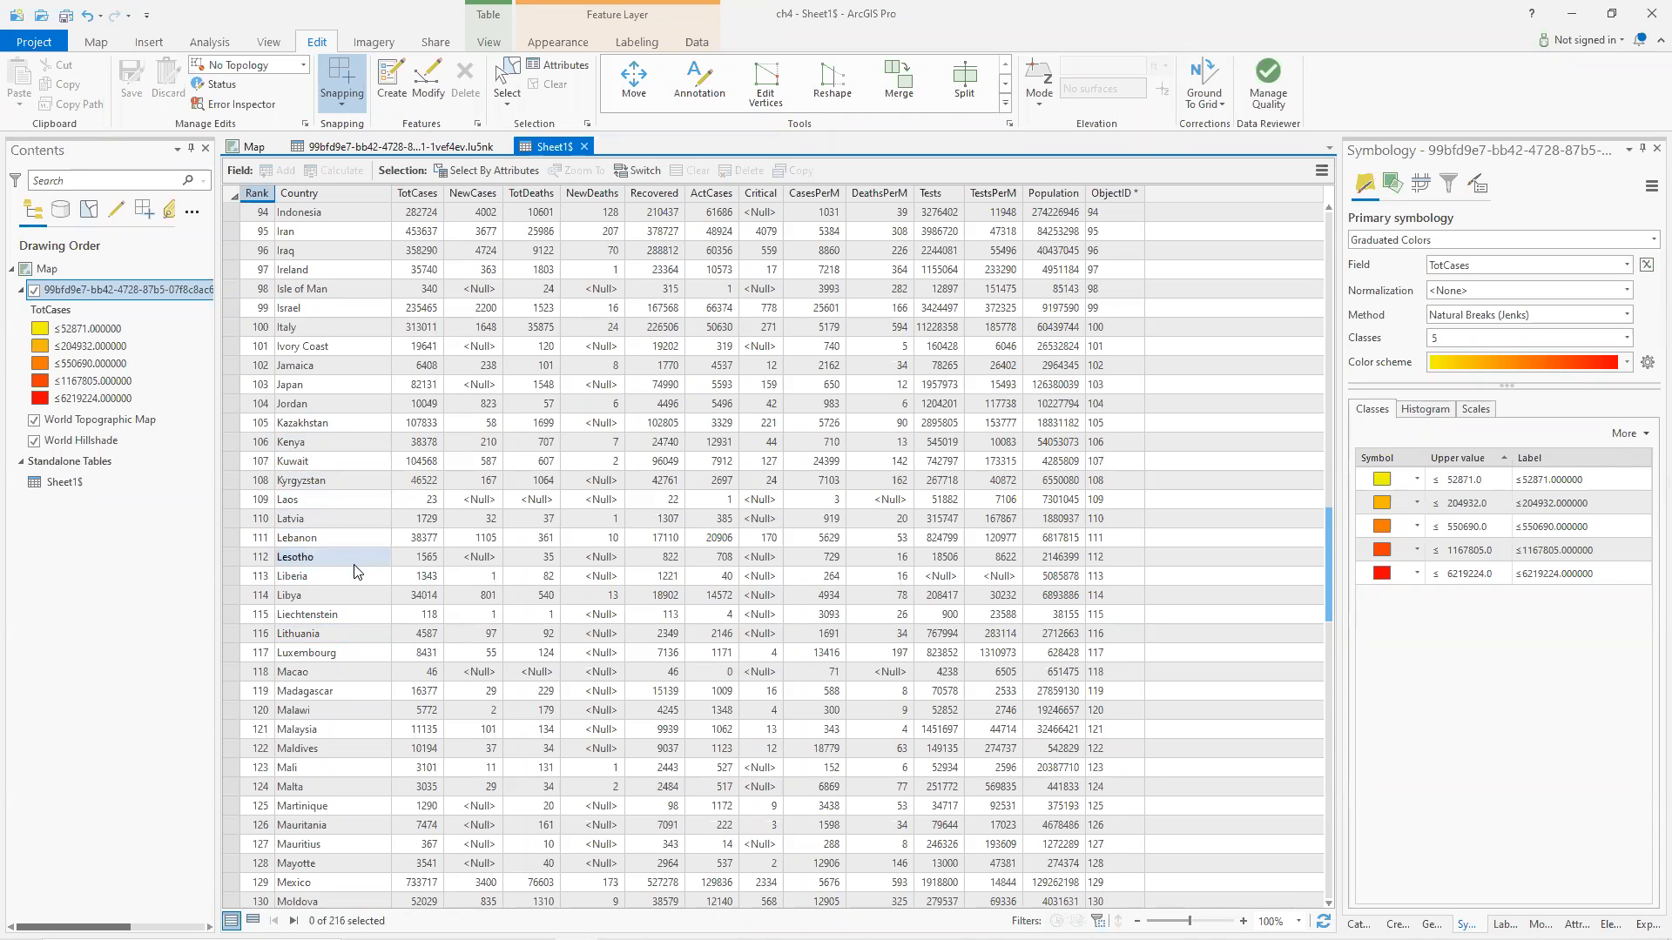
pyautogui.scroll(-10, 354, 577)
pyautogui.scroll(-9, 349, 580)
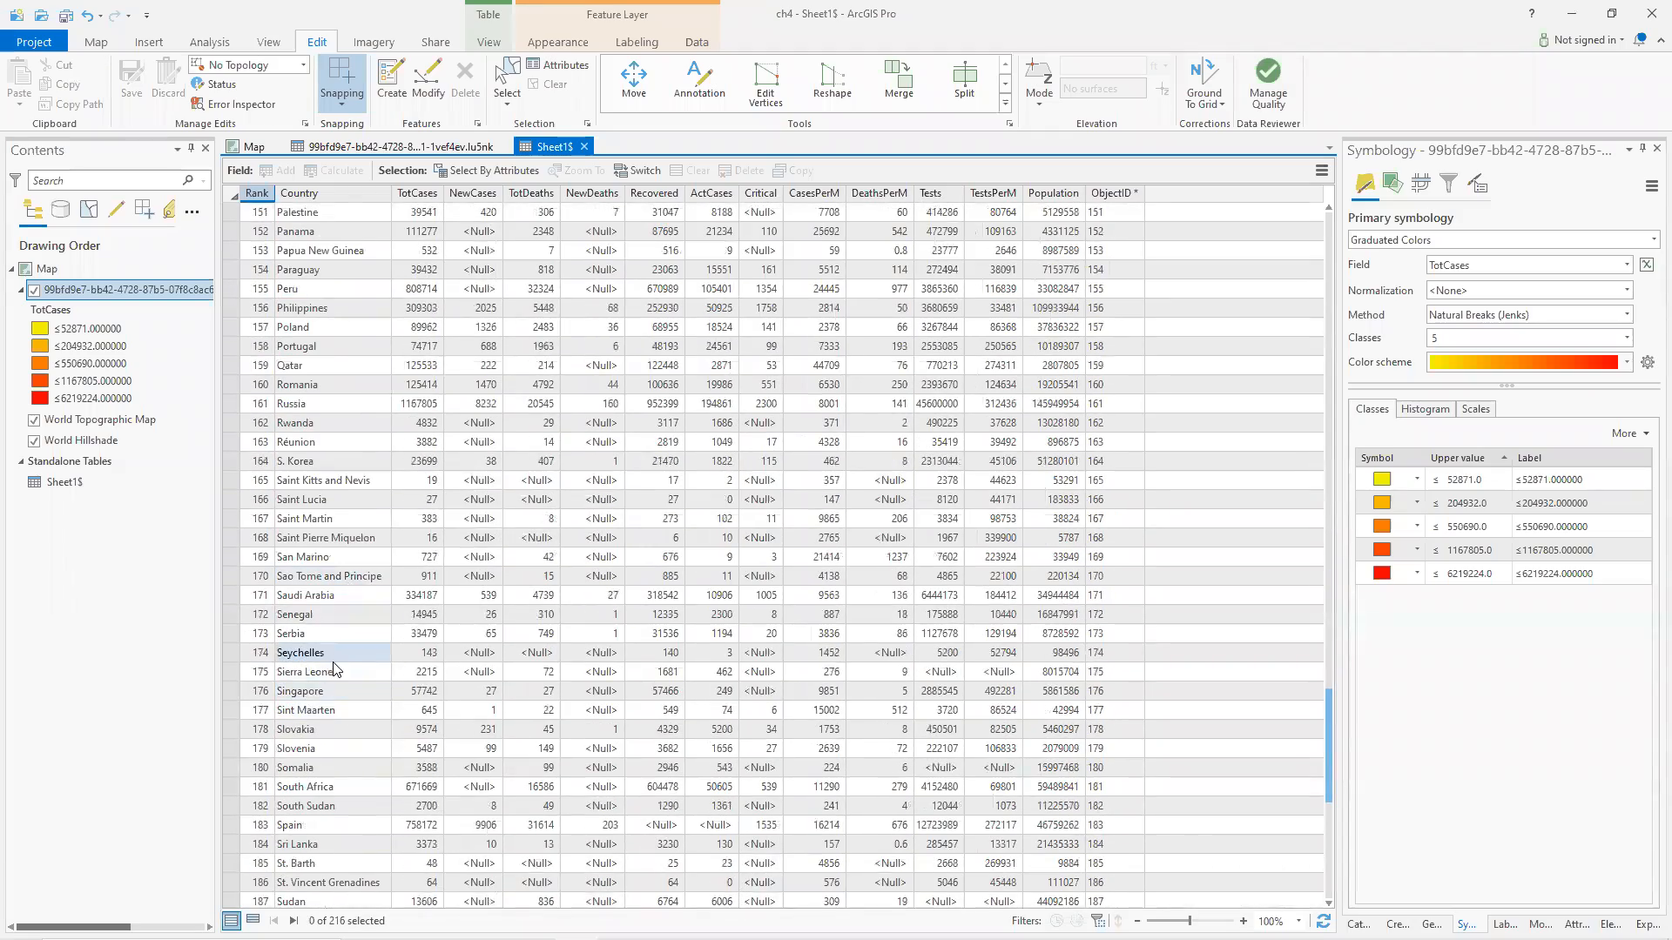
pyautogui.scroll(-1, 333, 668)
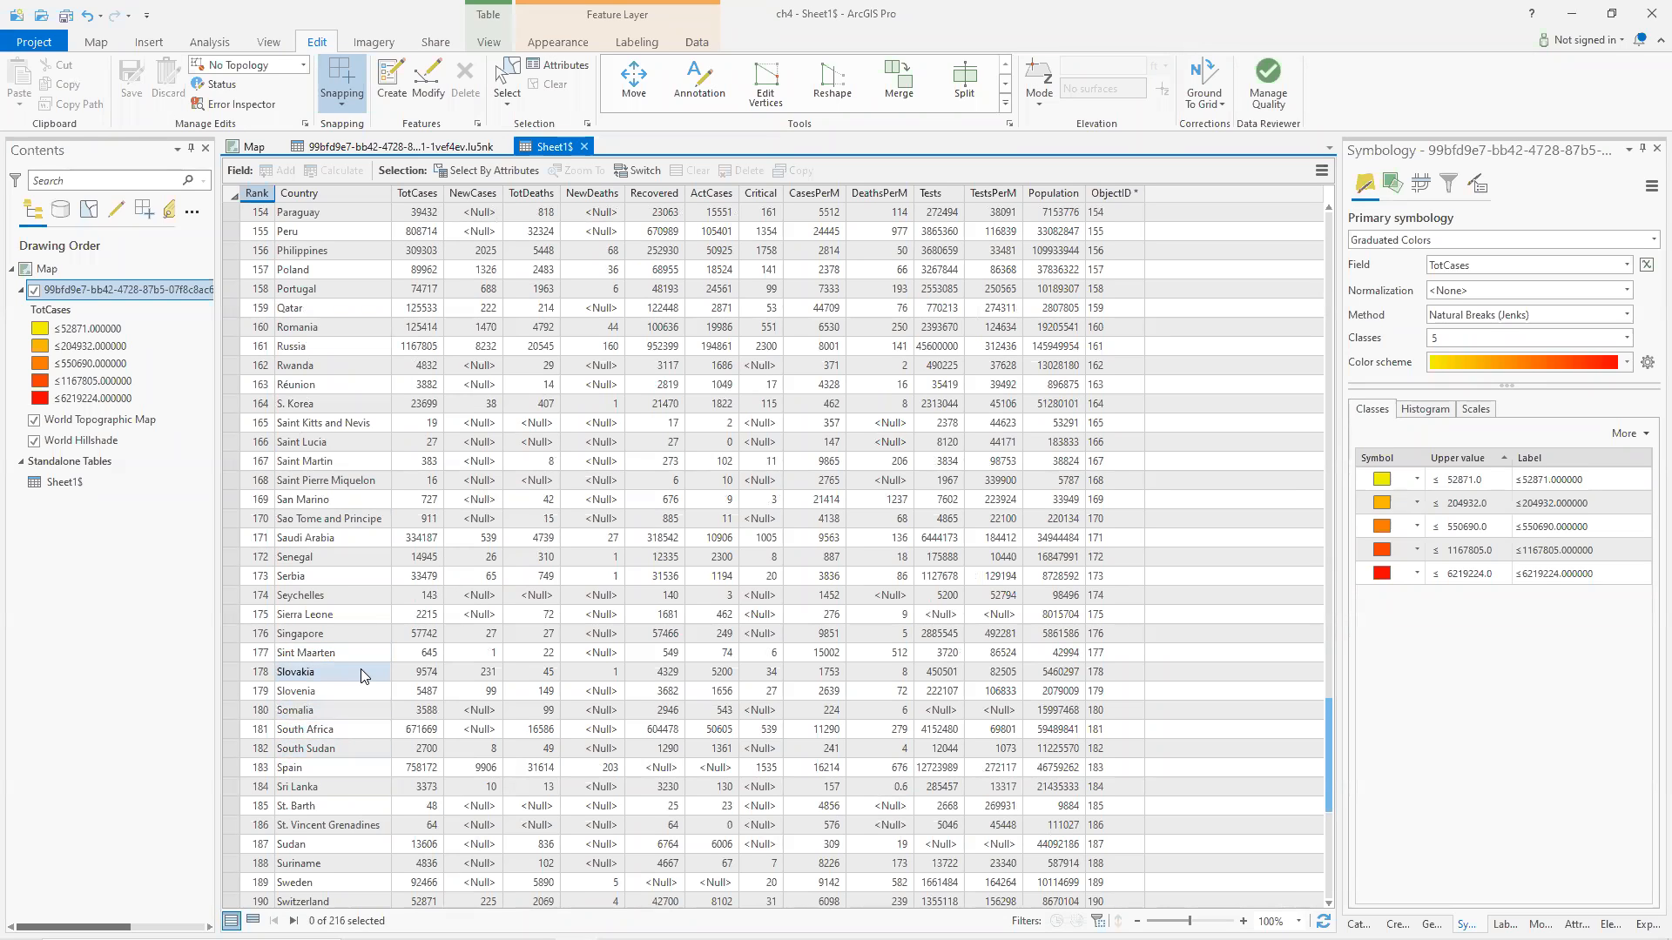
pyautogui.scroll(-8, 360, 670)
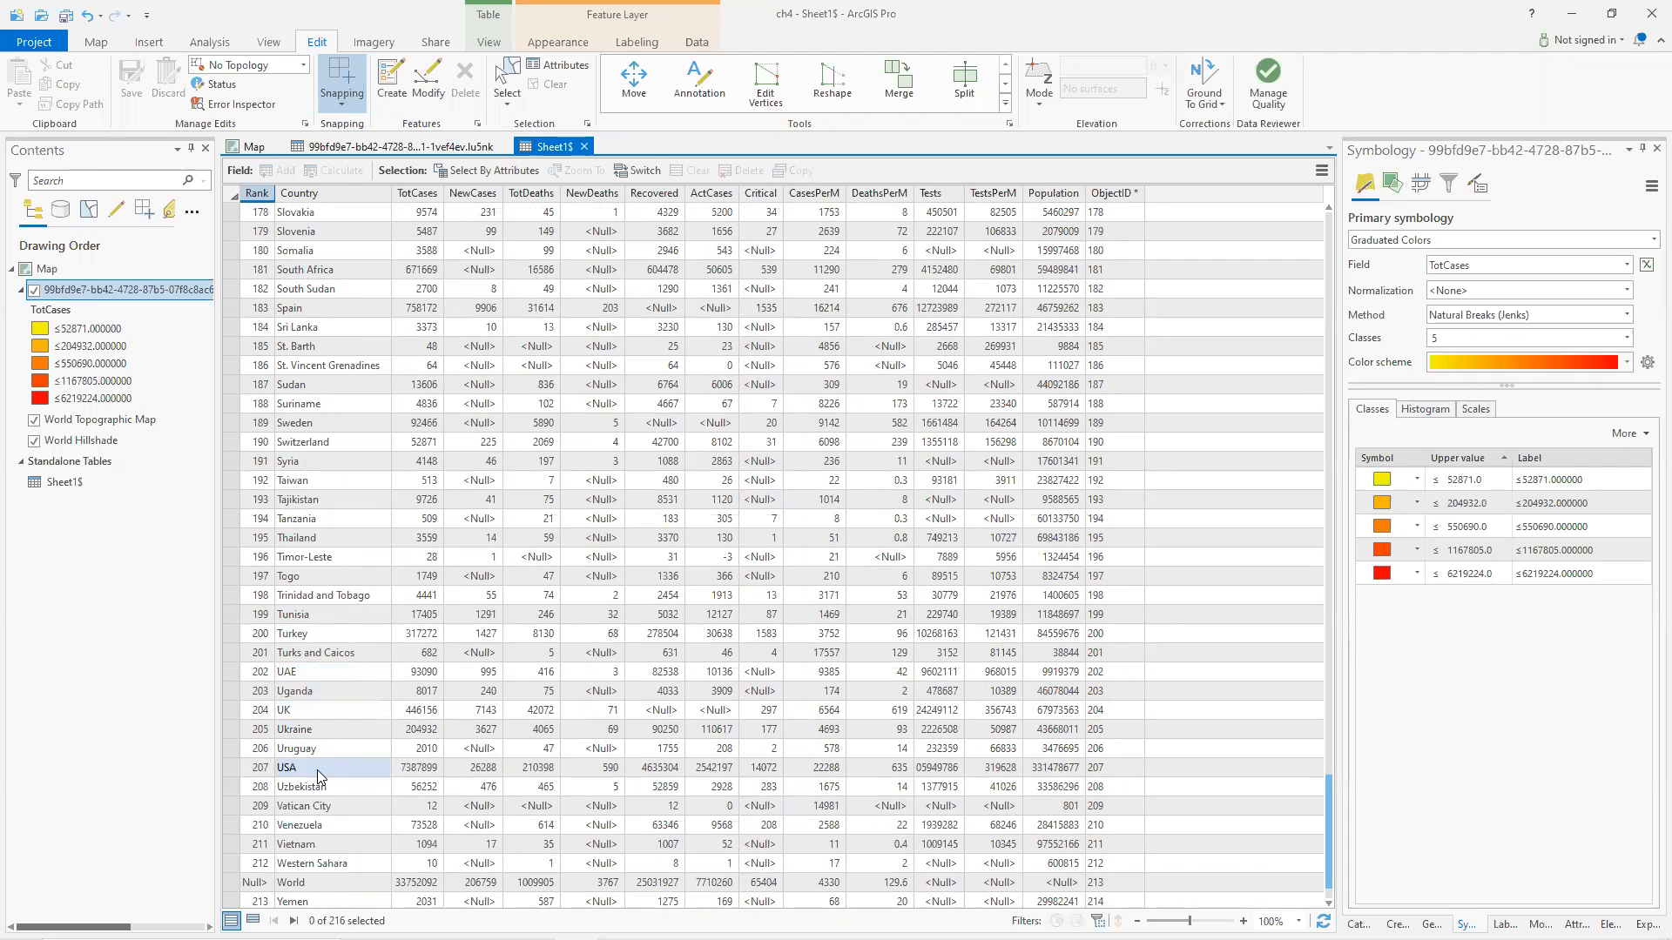
pyautogui.click(401, 146)
pyautogui.scroll(-18, 404, 528)
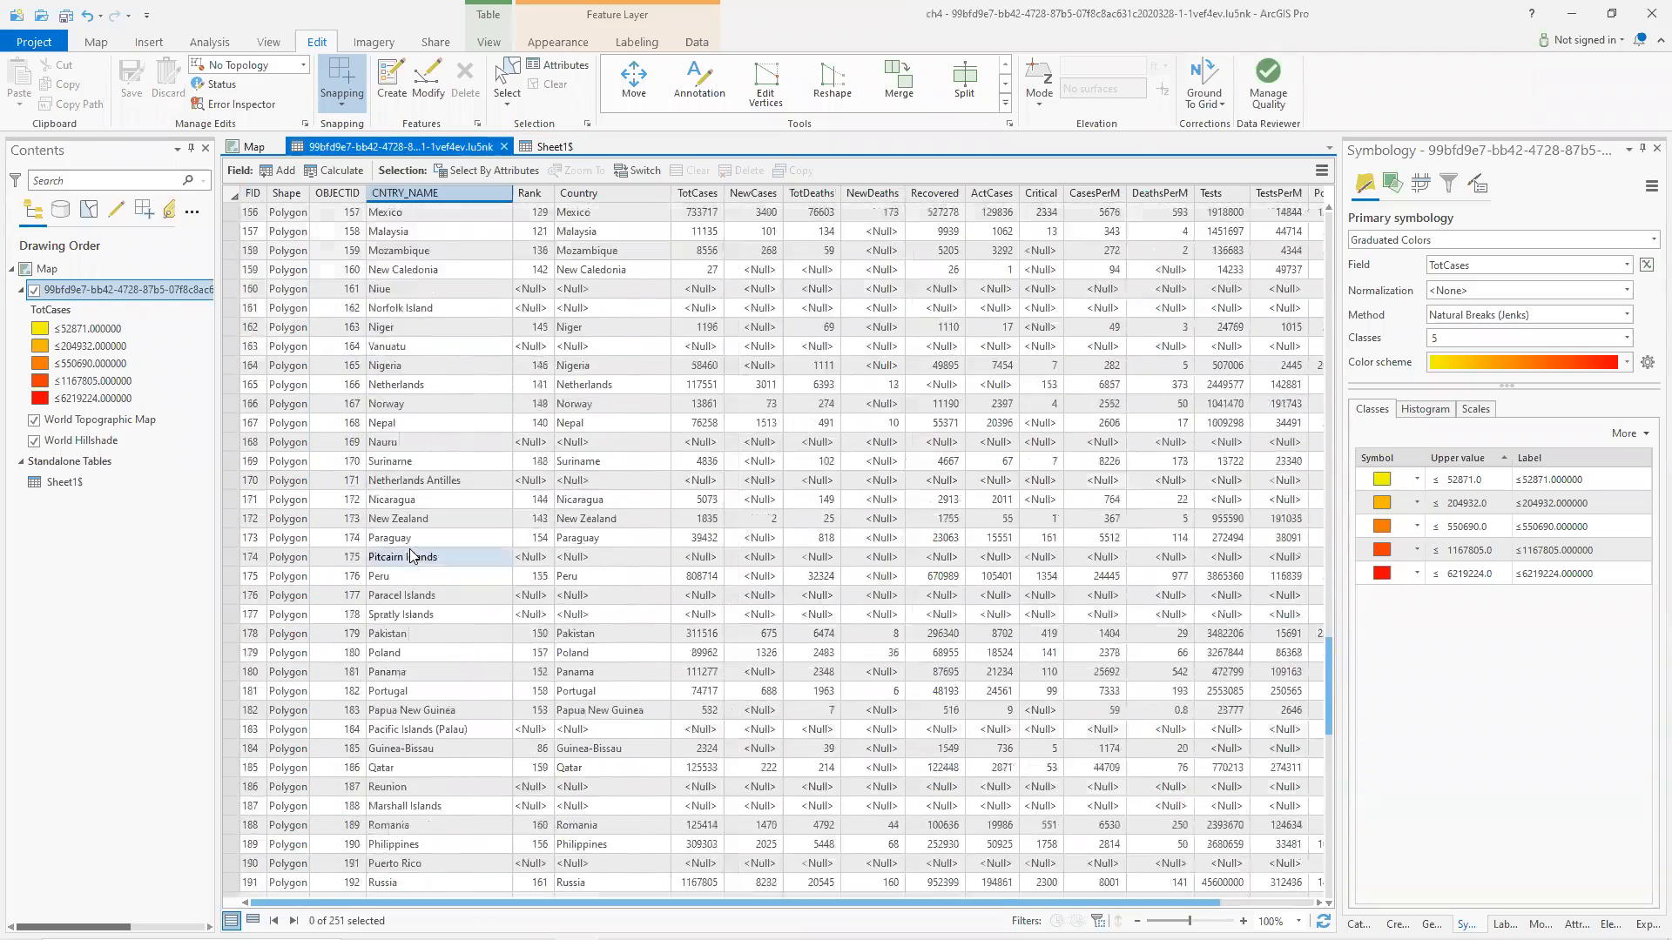
pyautogui.scroll(-18, 412, 556)
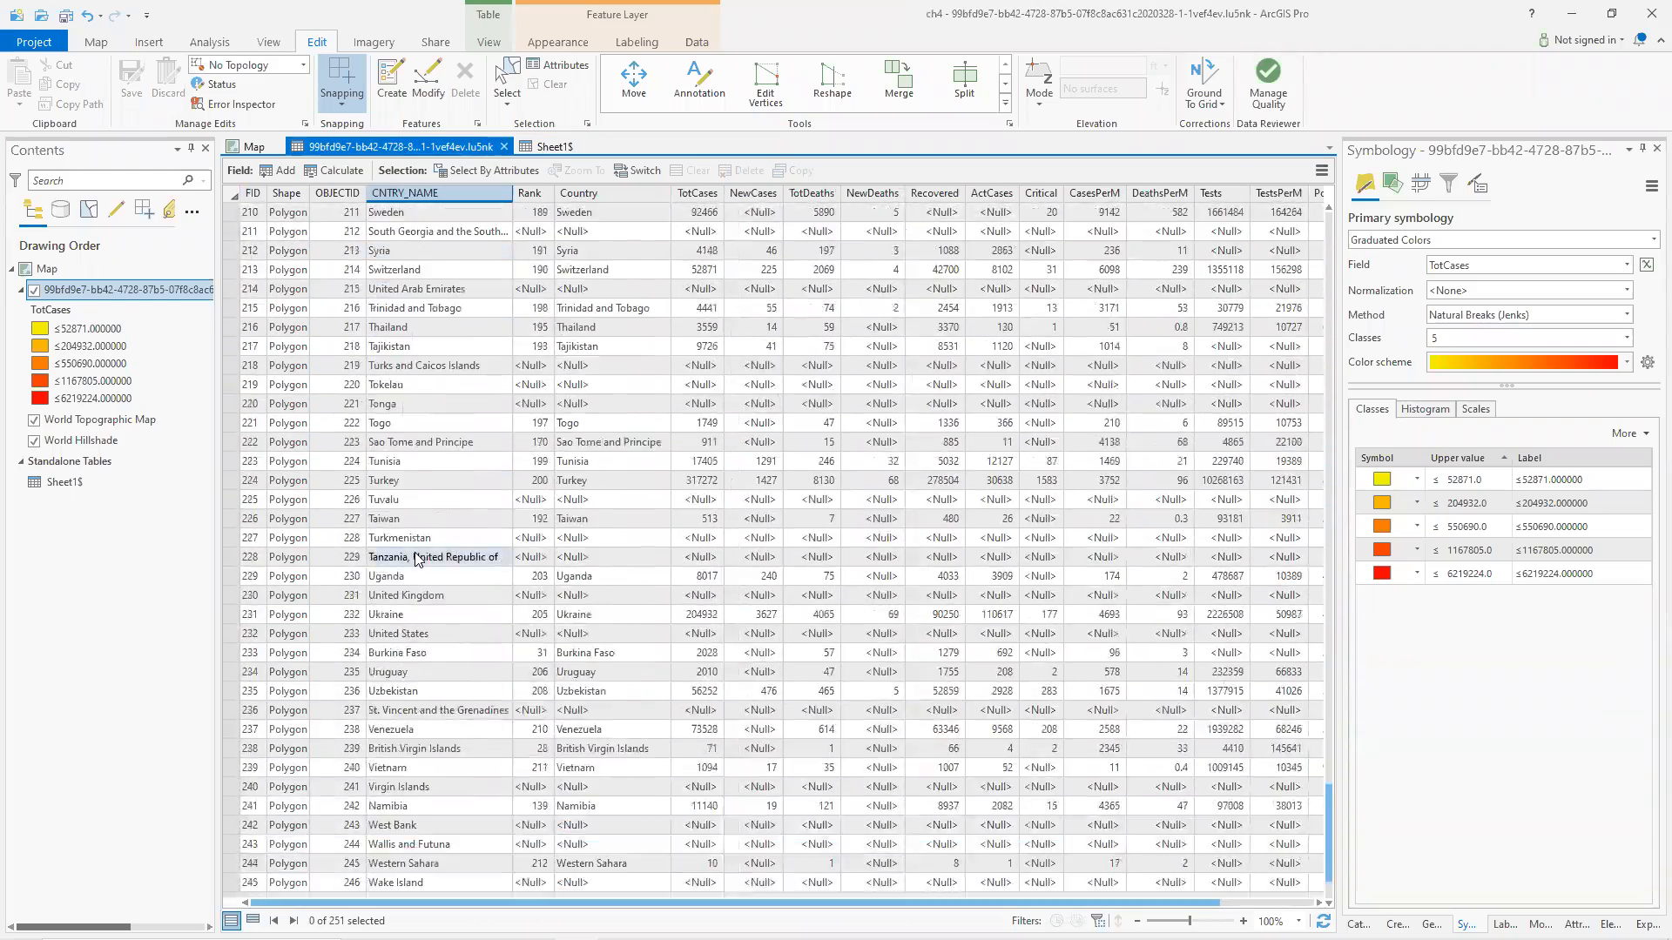
pyautogui.scroll(-2, 416, 558)
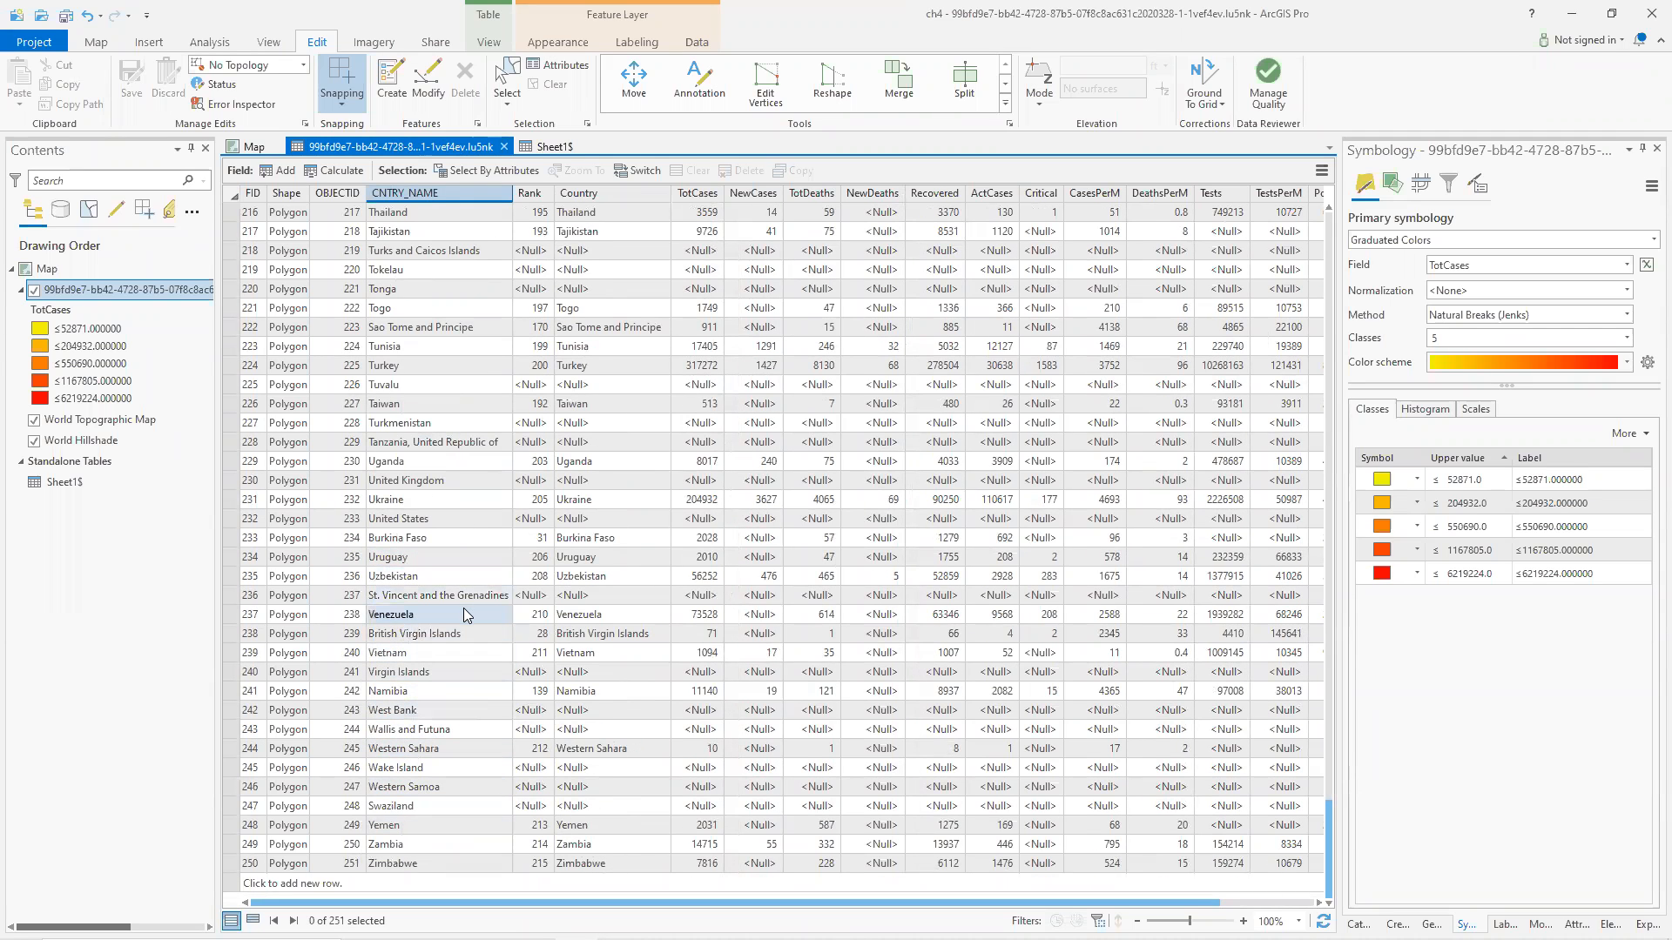
# Rename United States to USA in the countries table's CNTRY_NAME field, save all edits, and return to the map.
pyautogui.doubleClick(475, 517)
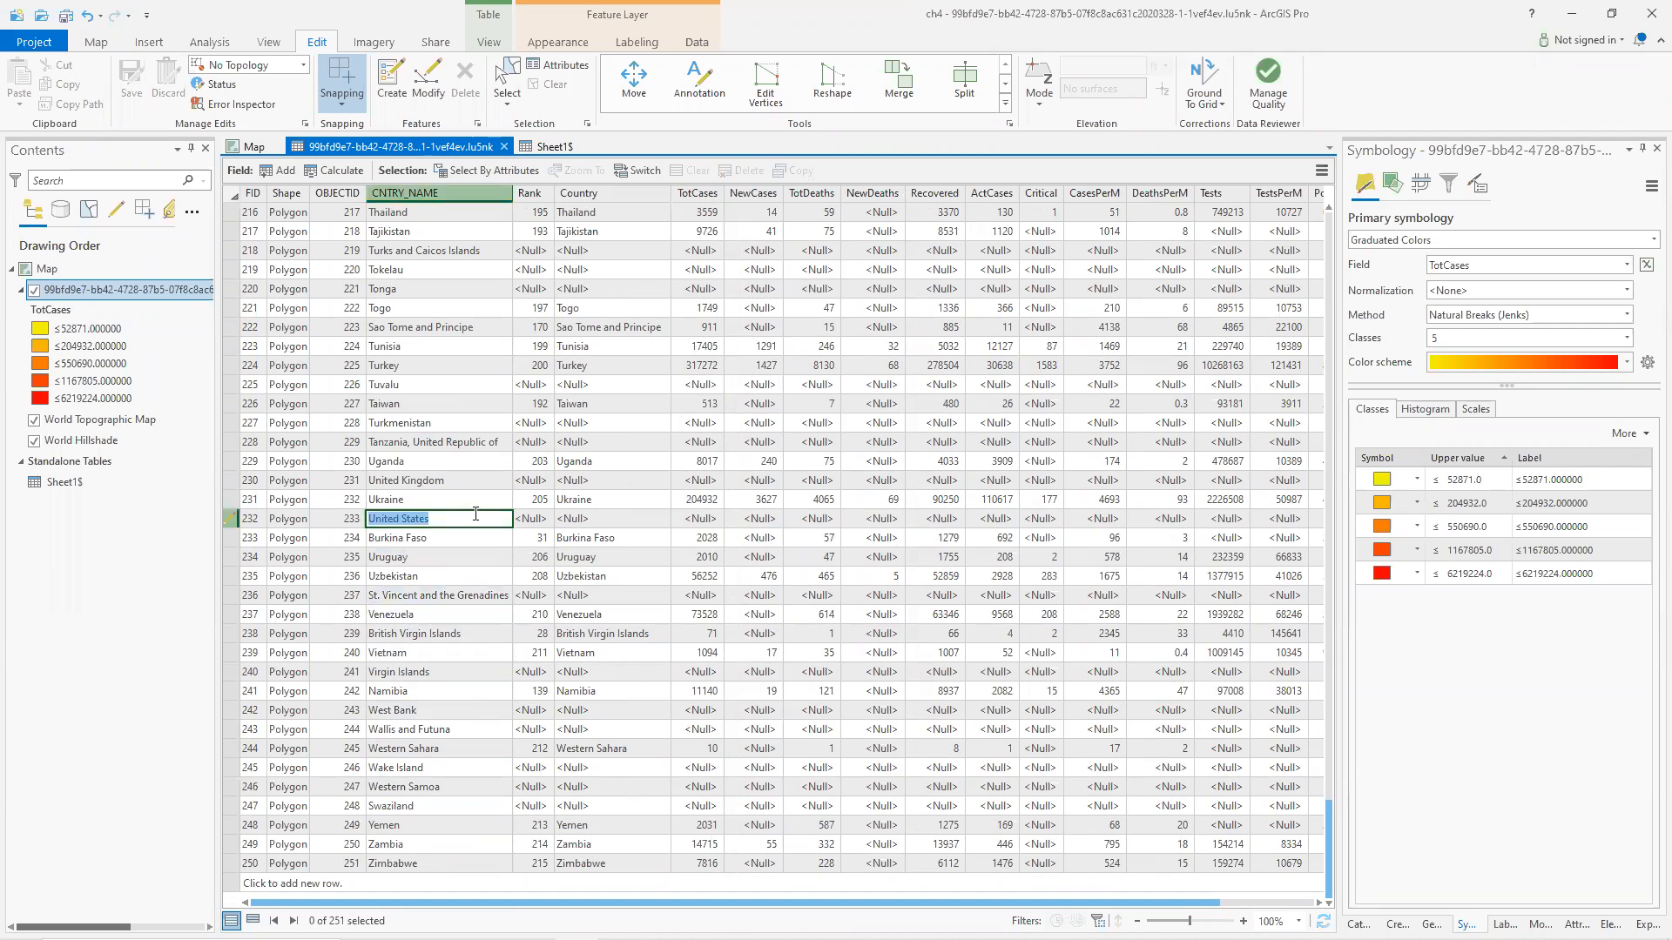
pyautogui.write('USA')
pyautogui.press('Return')
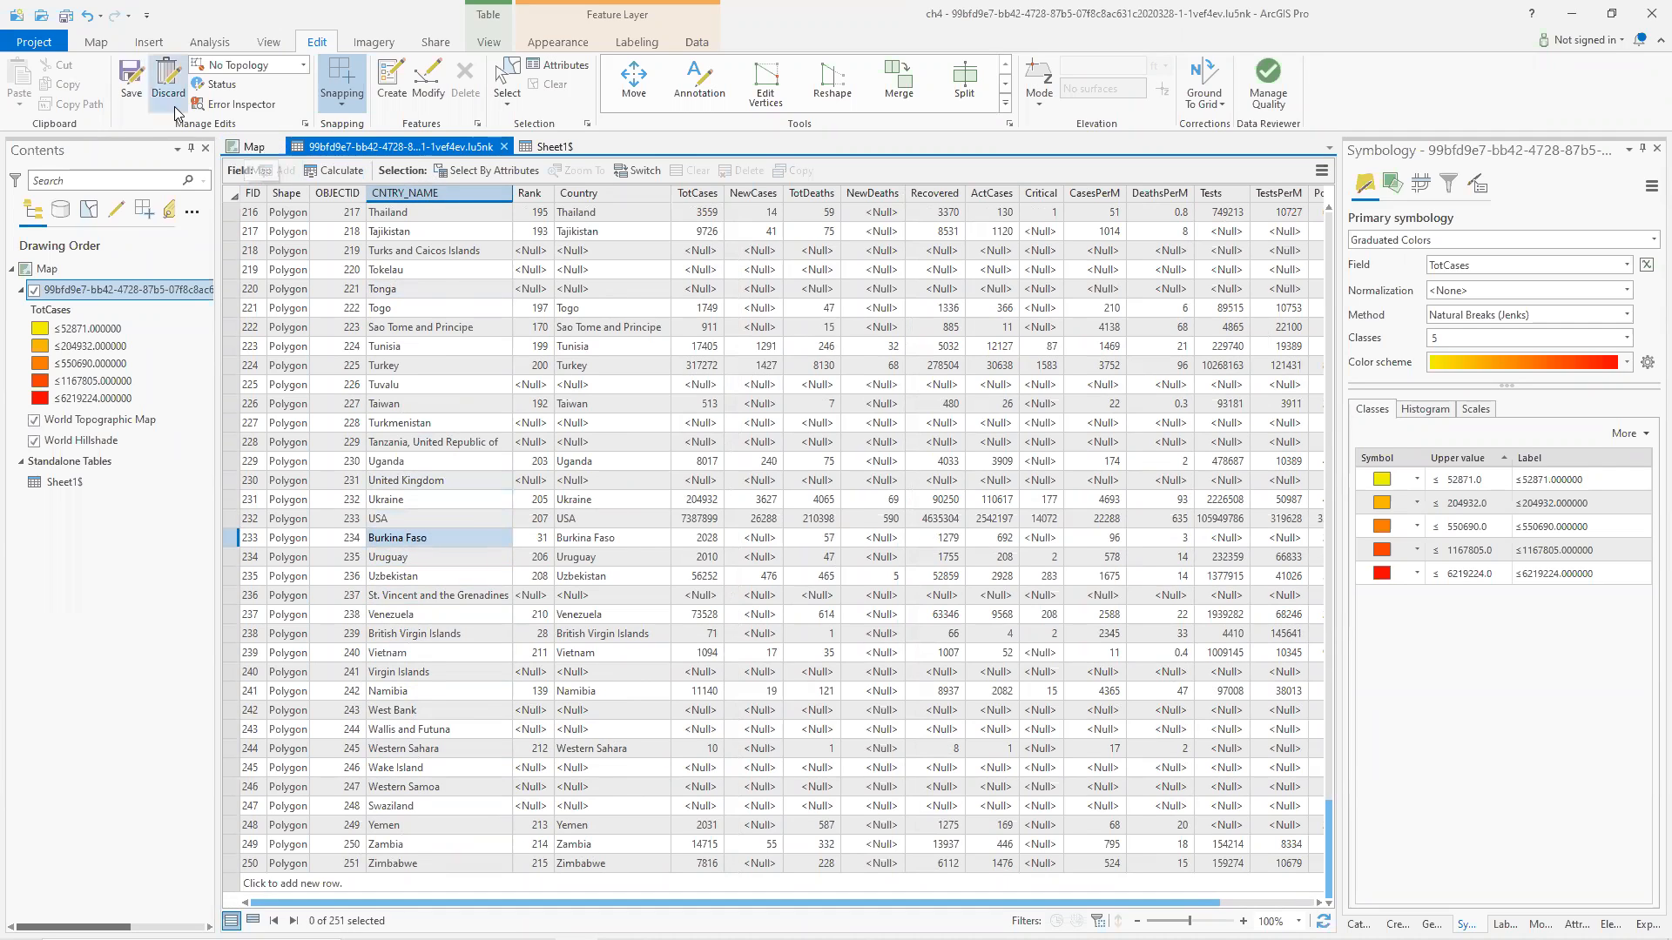
pyautogui.click(132, 84)
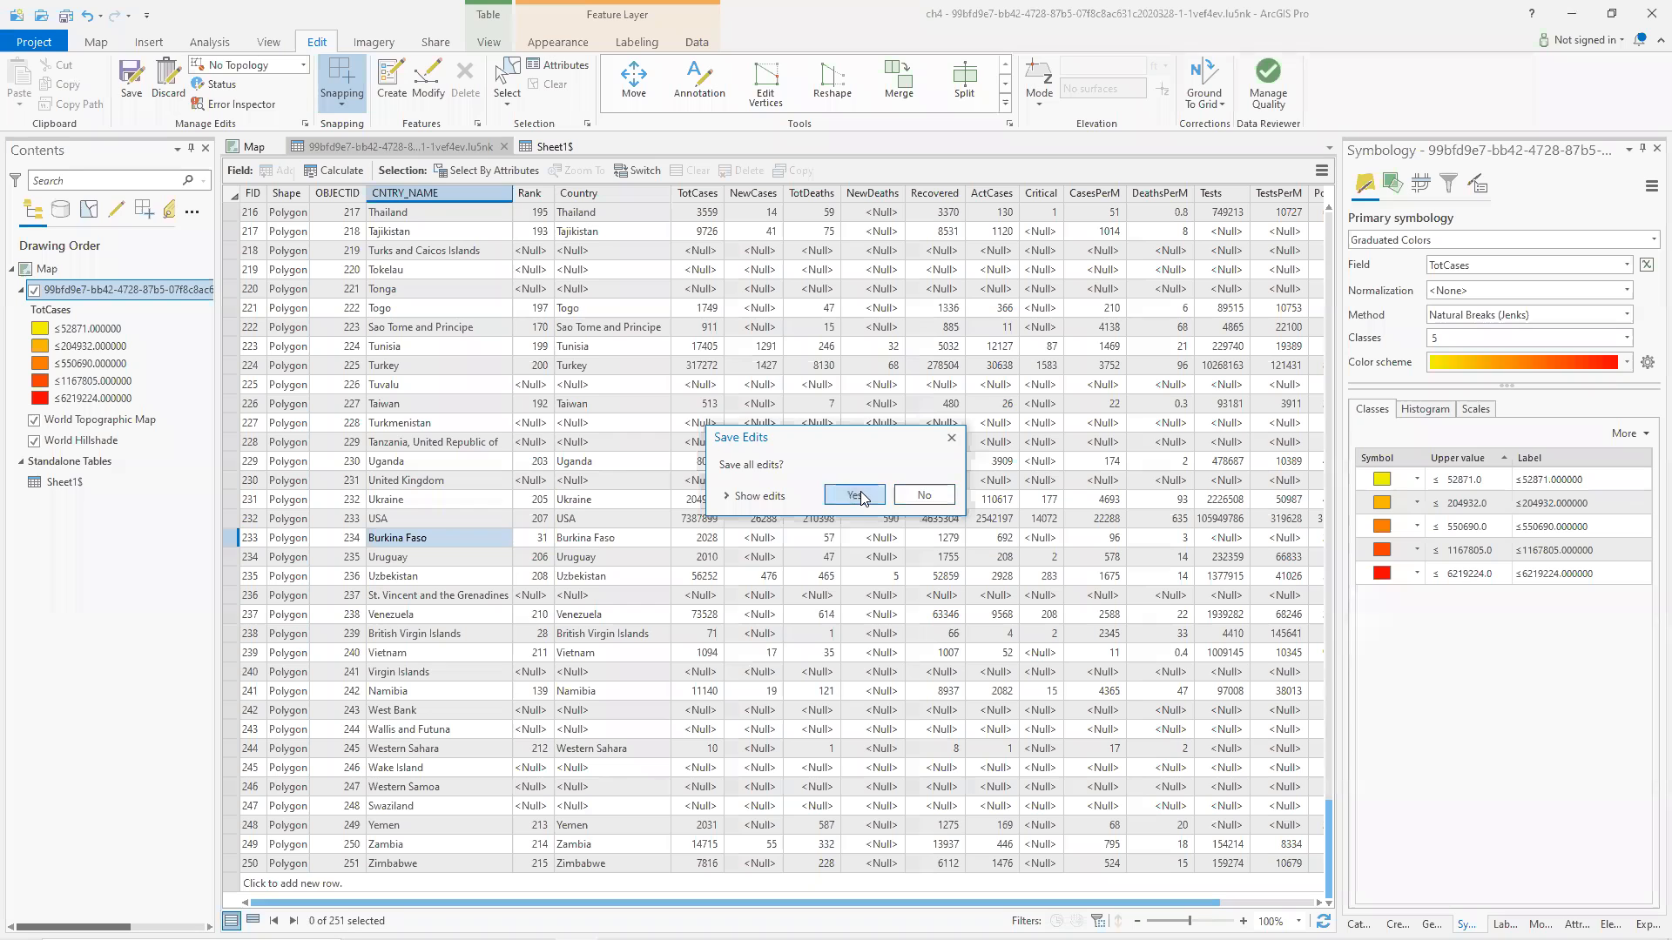
pyautogui.click(854, 494)
pyautogui.click(253, 146)
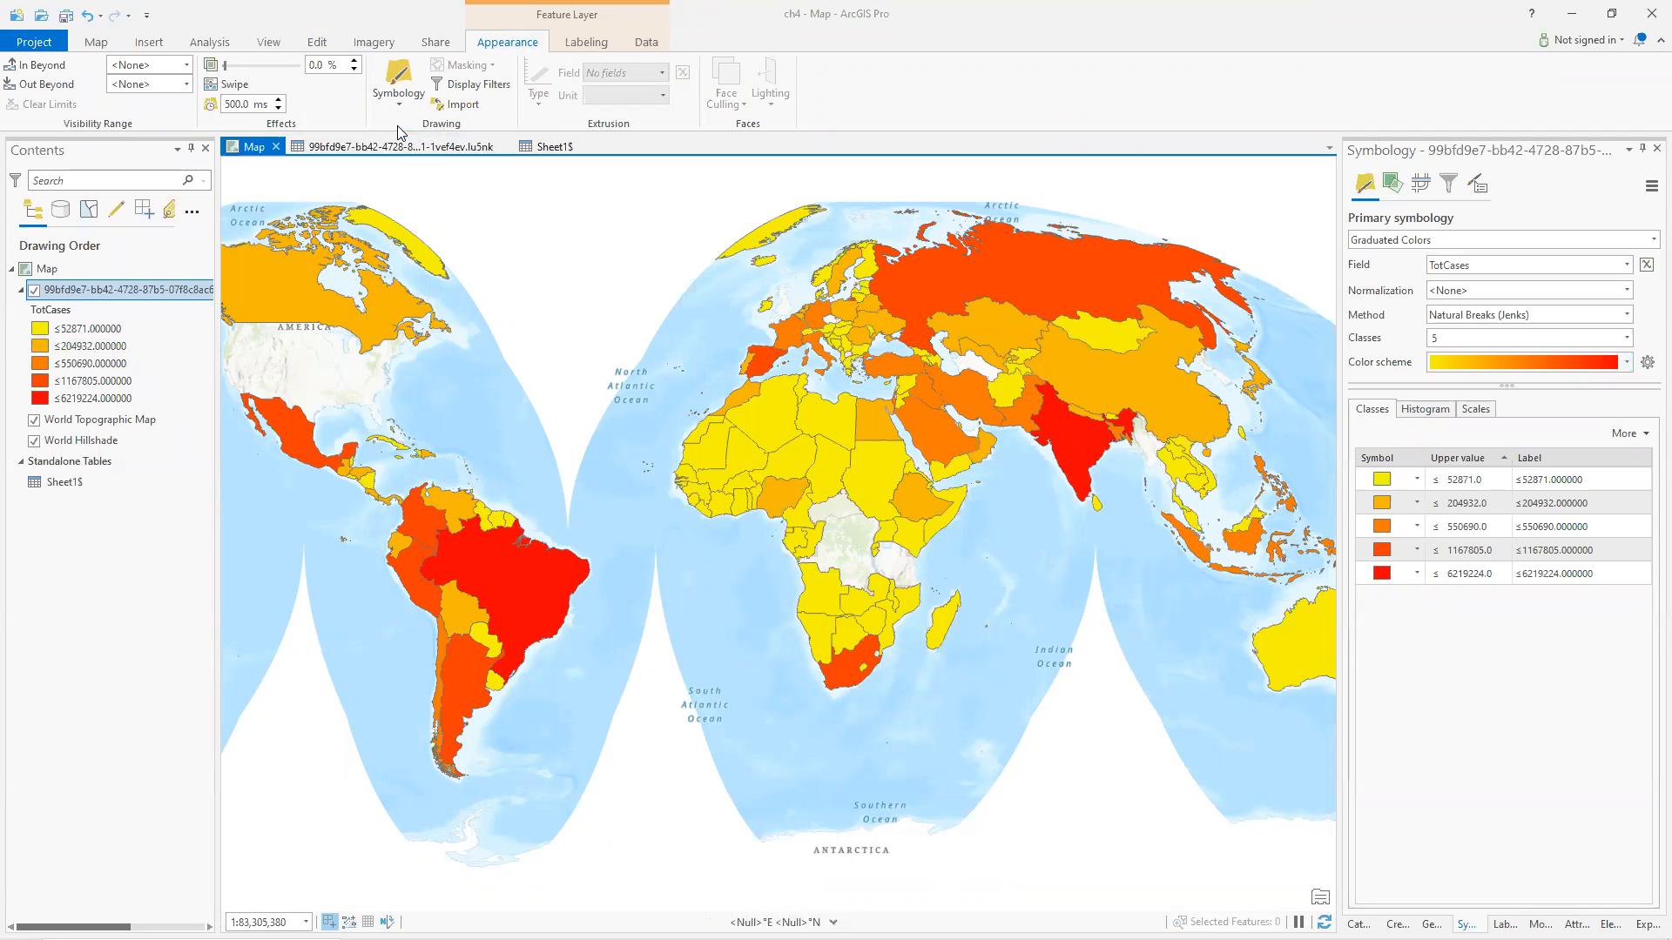
# Refresh the map and reapply Graduated Colors symbology based on the TotCases field.
pyautogui.click(1323, 922)
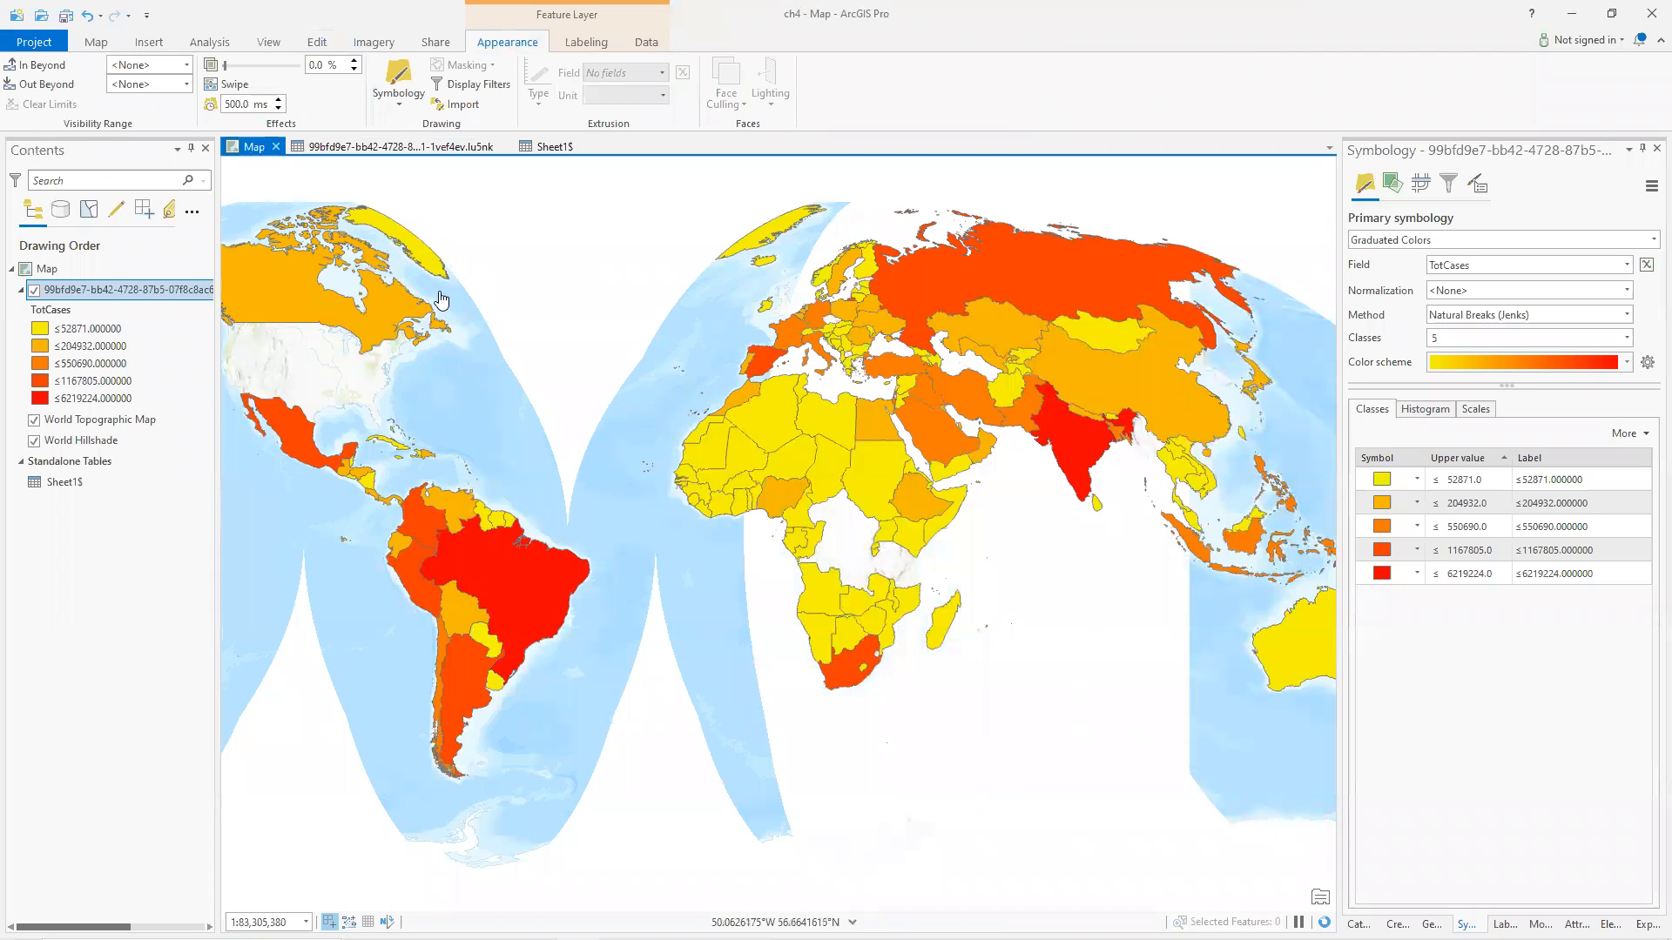
pyautogui.click(402, 98)
pyautogui.click(431, 172)
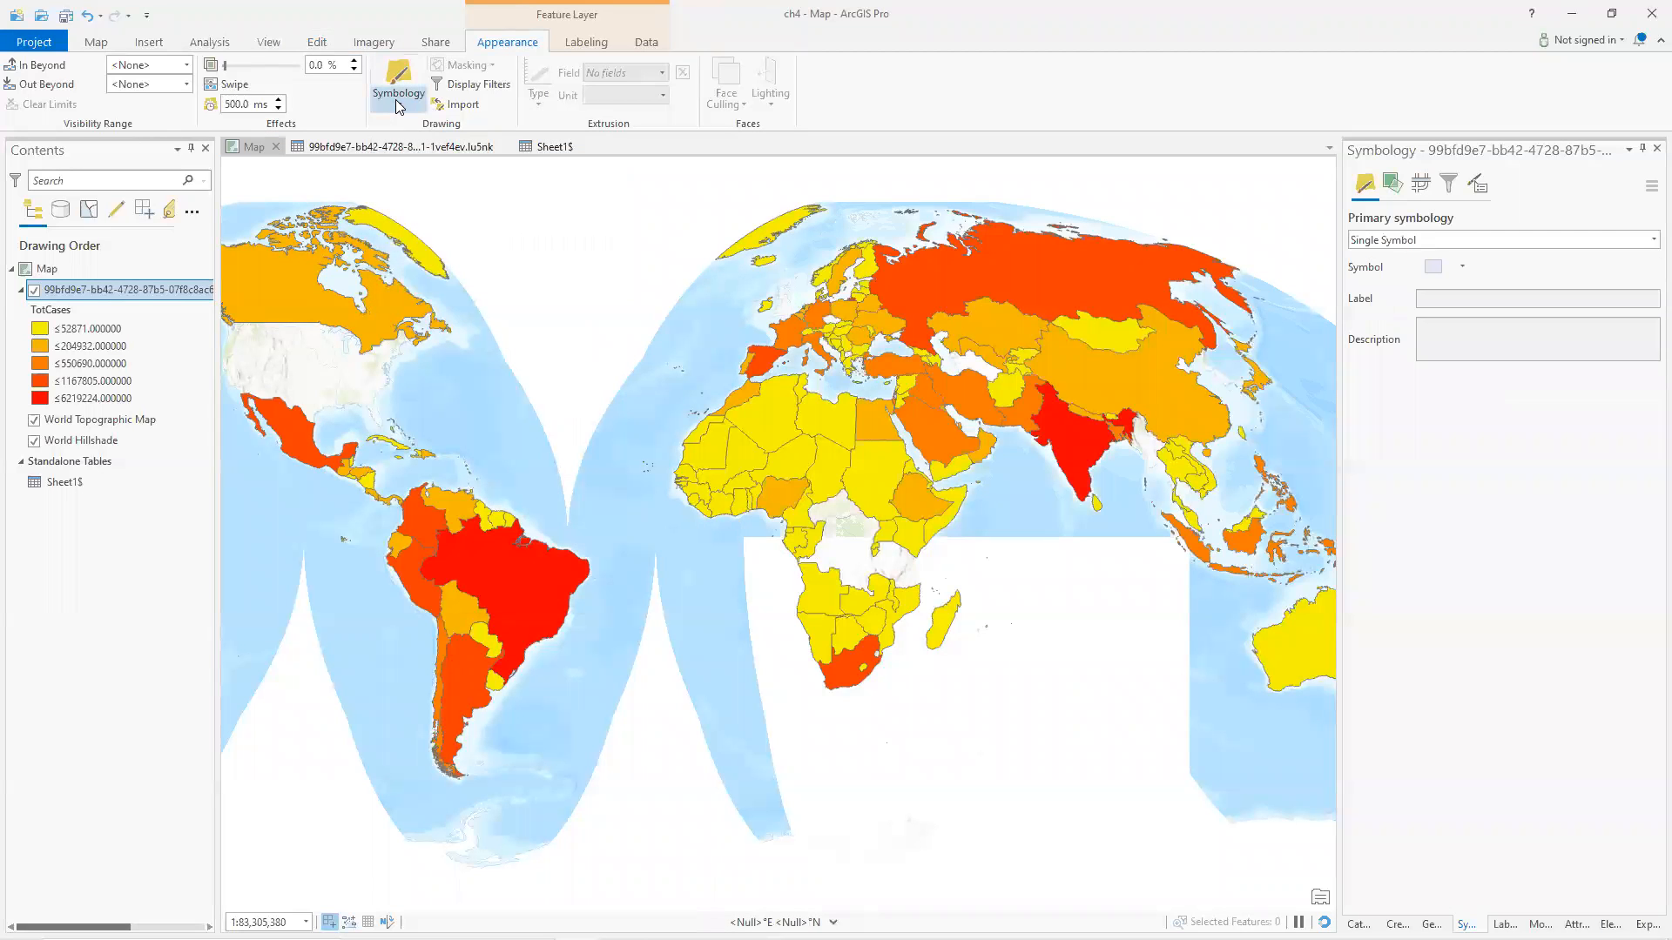
pyautogui.click(405, 98)
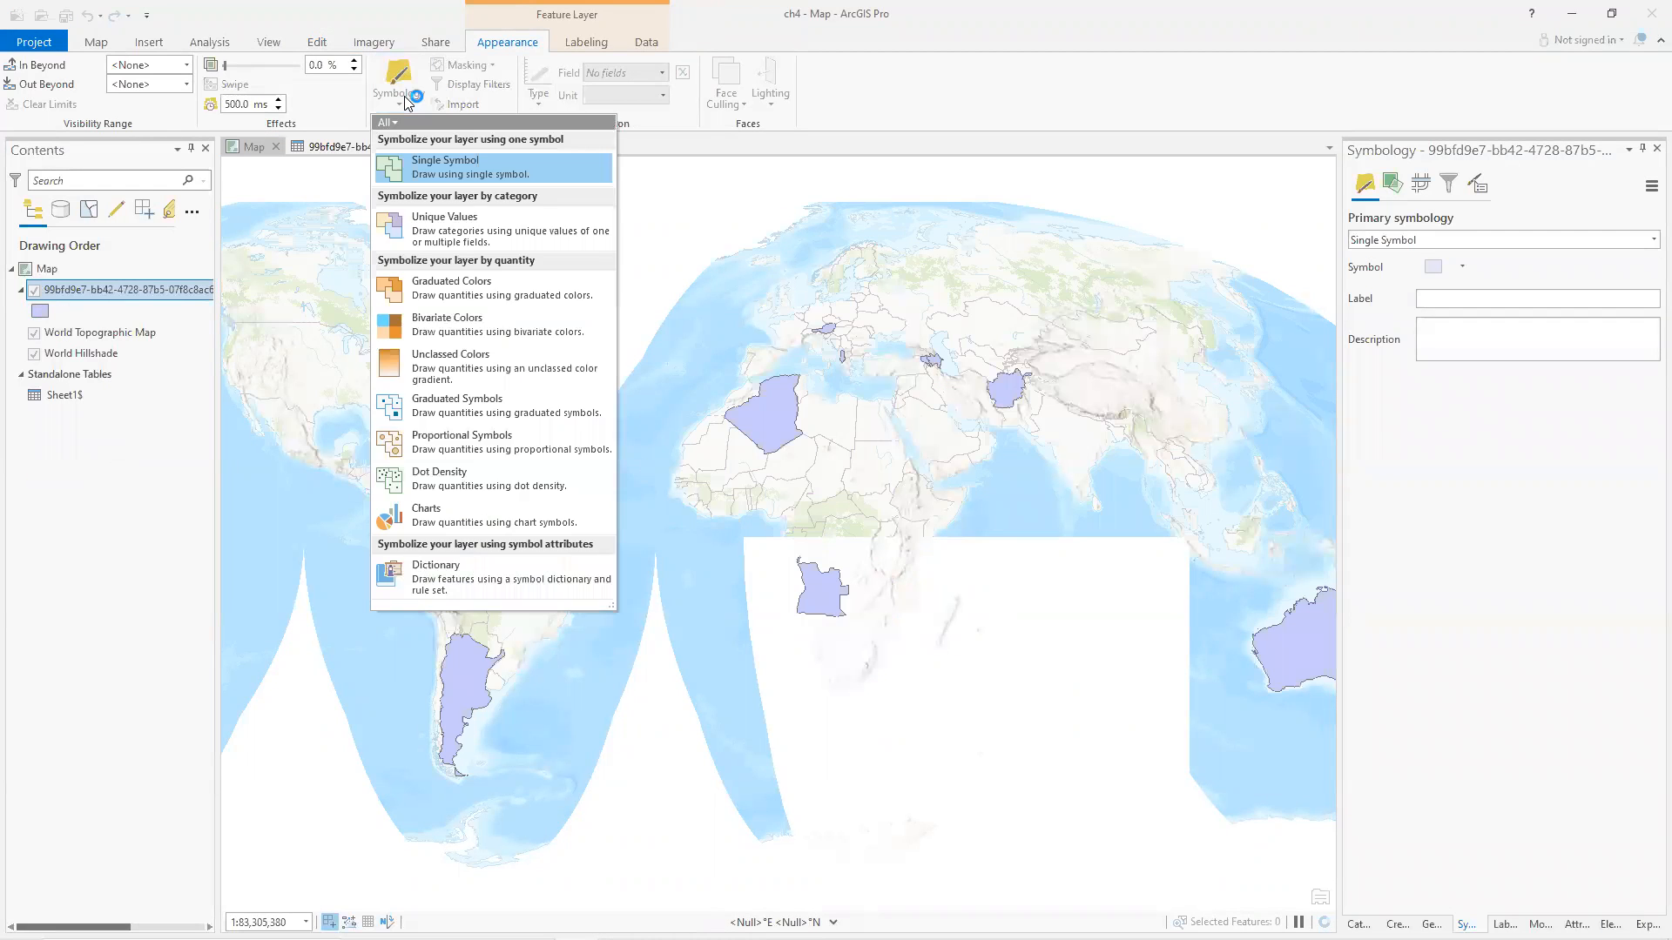
pyautogui.click(449, 287)
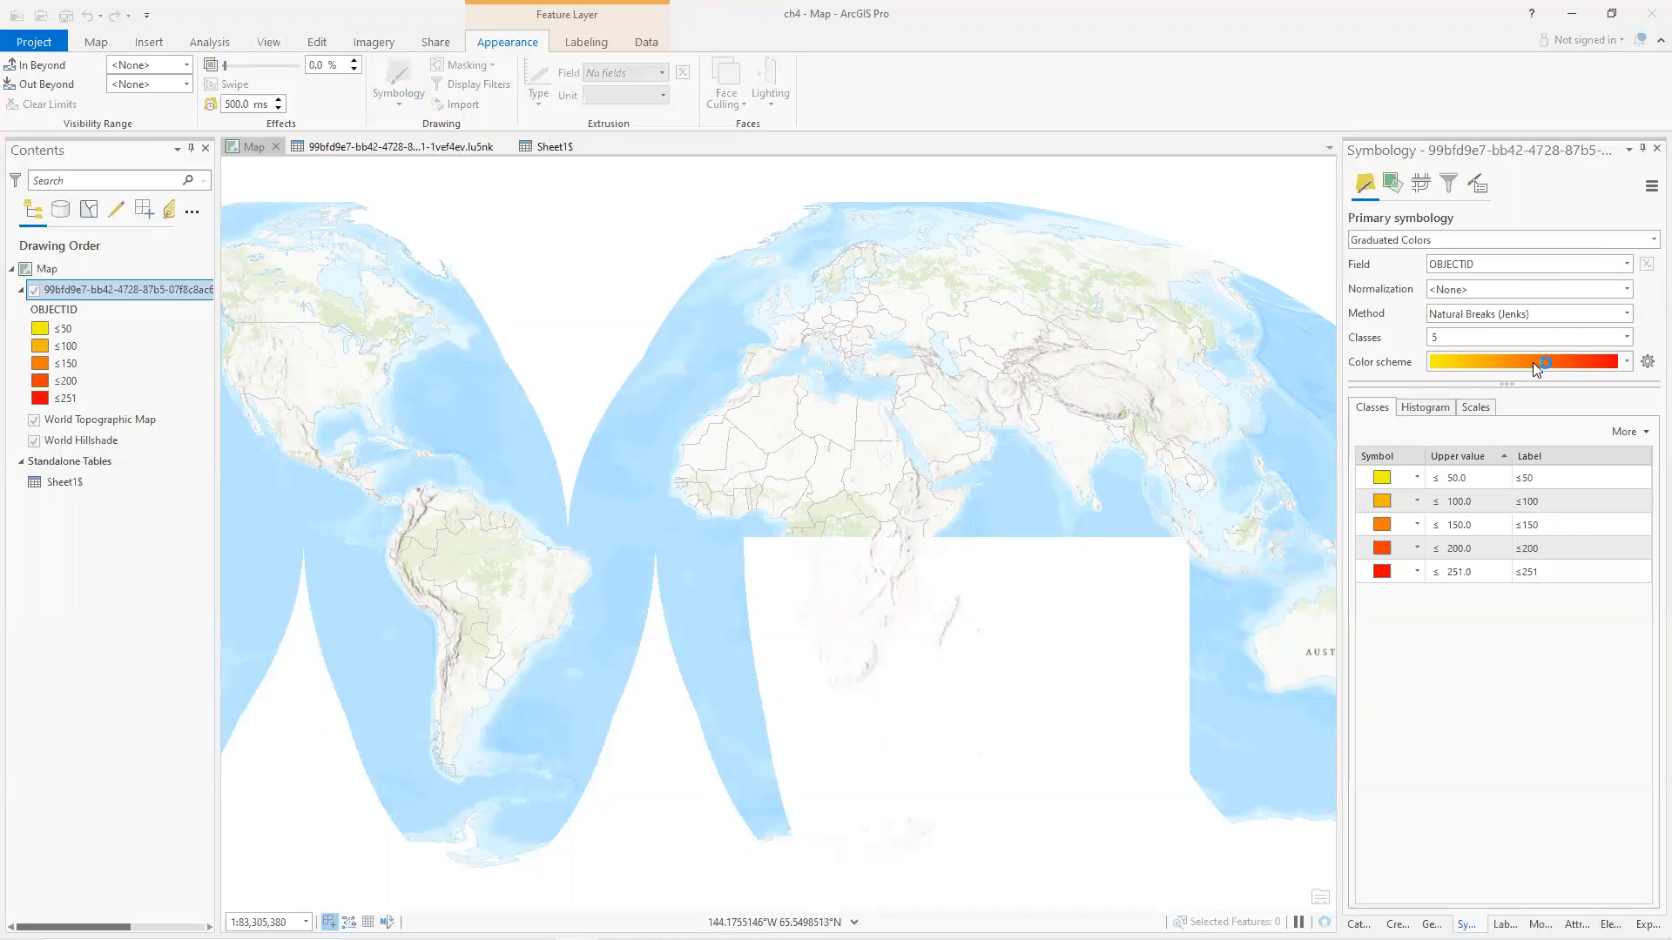
pyautogui.click(1626, 265)
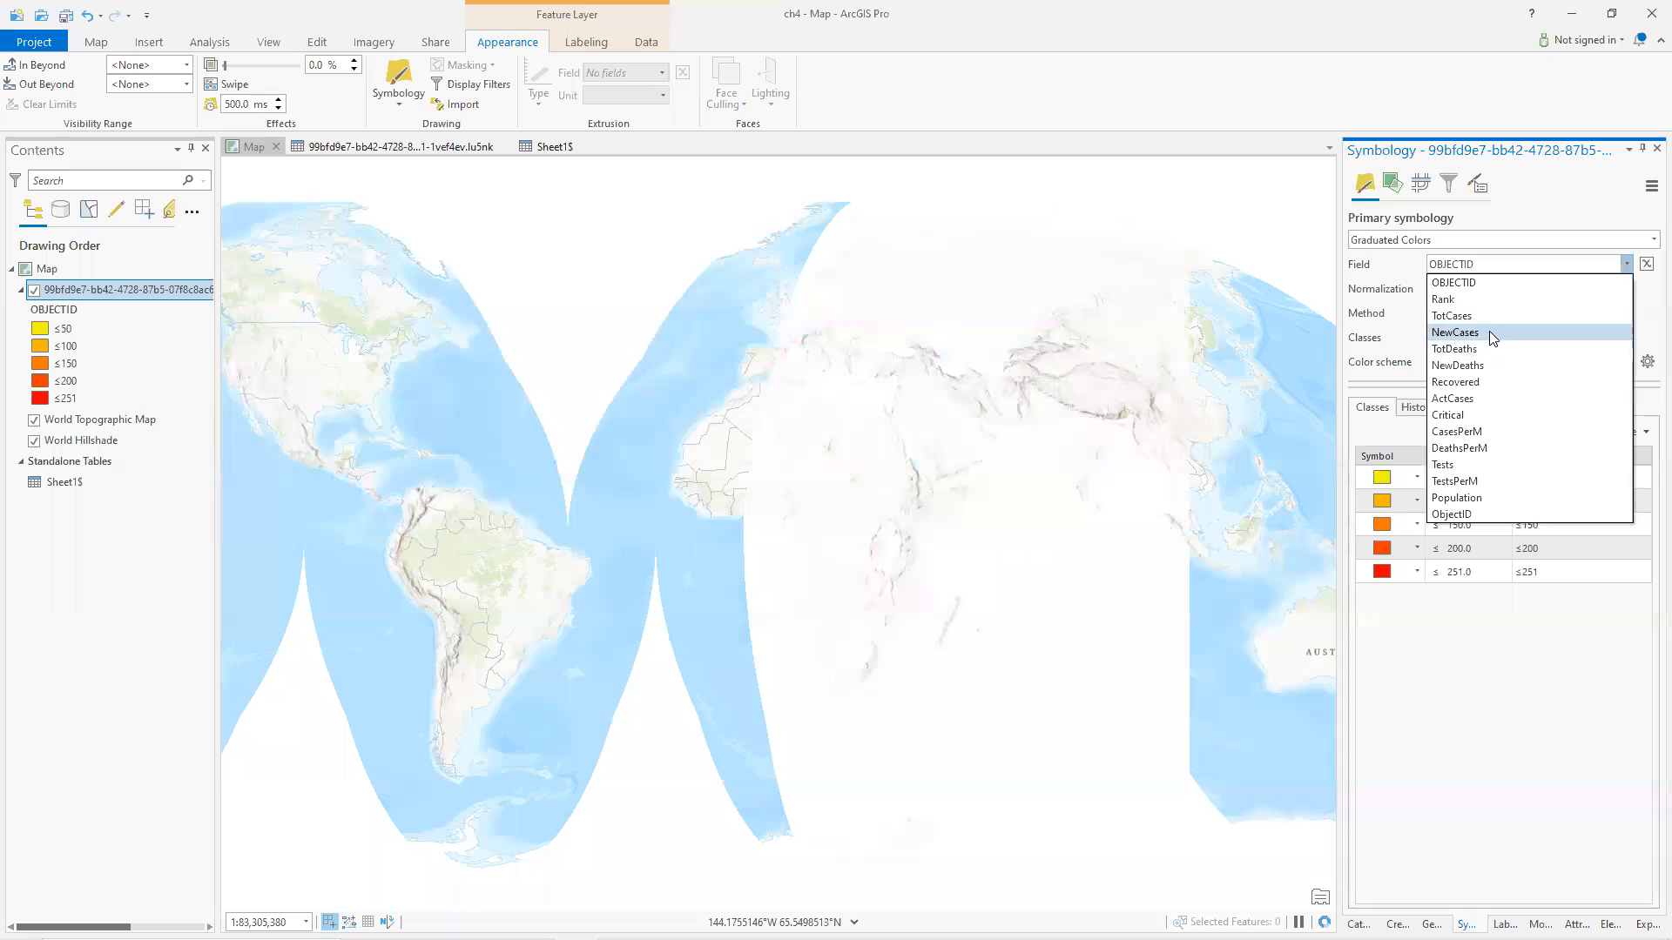
pyautogui.click(1483, 317)
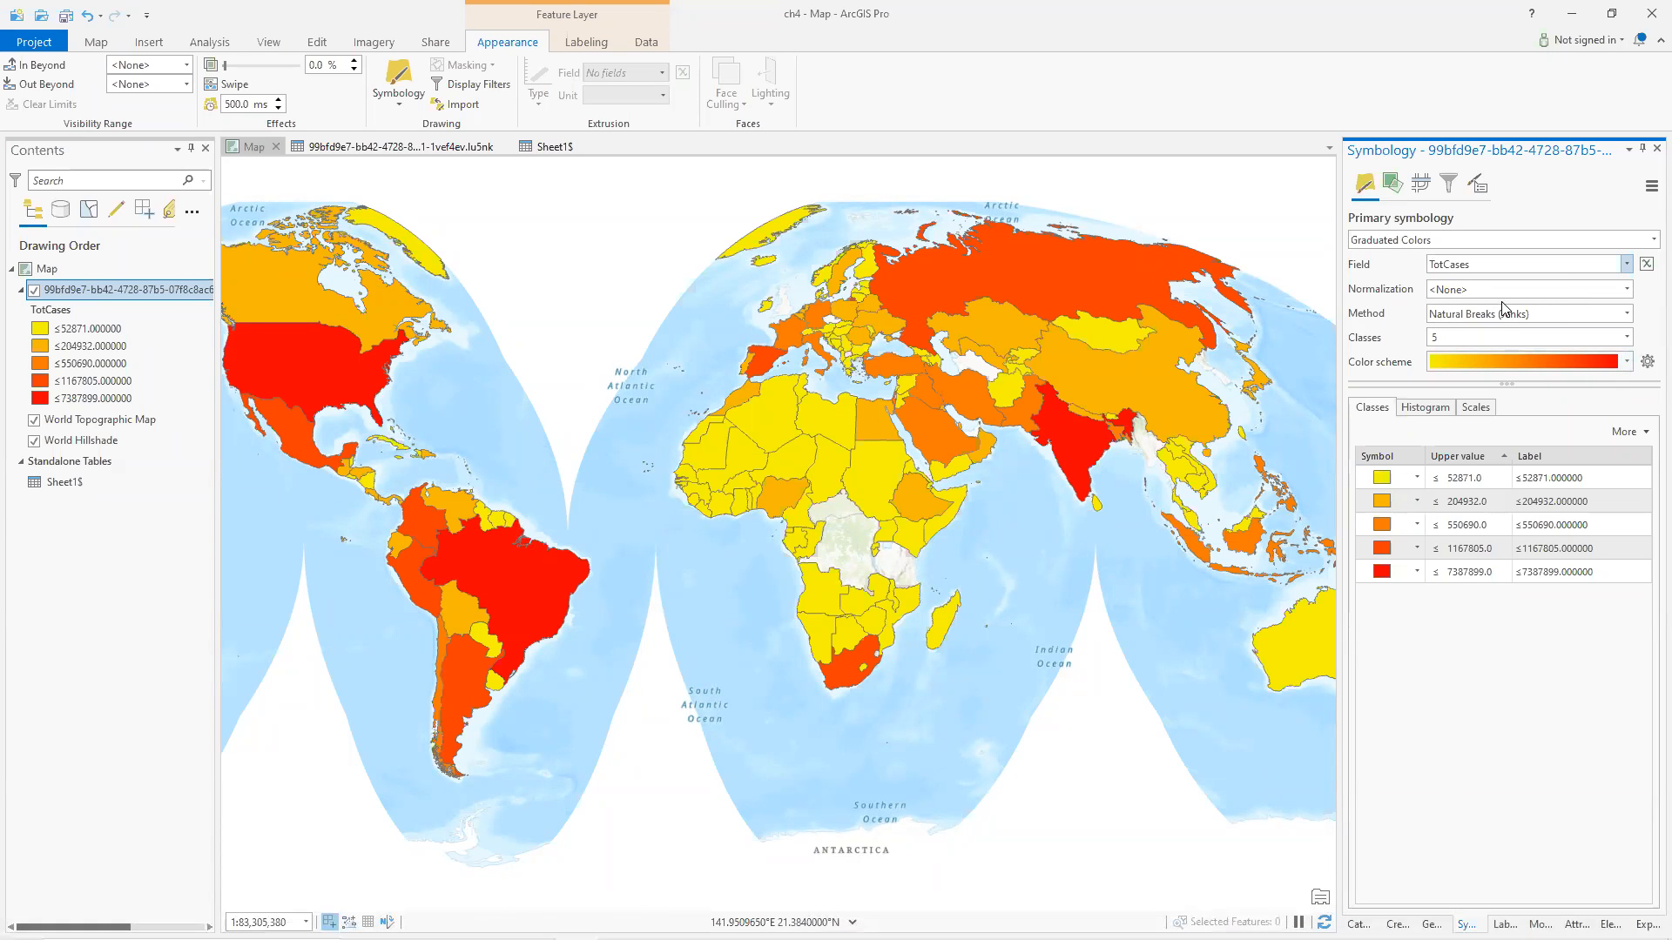
# Normalize the graduated colors by the Population field.
pyautogui.click(1626, 291)
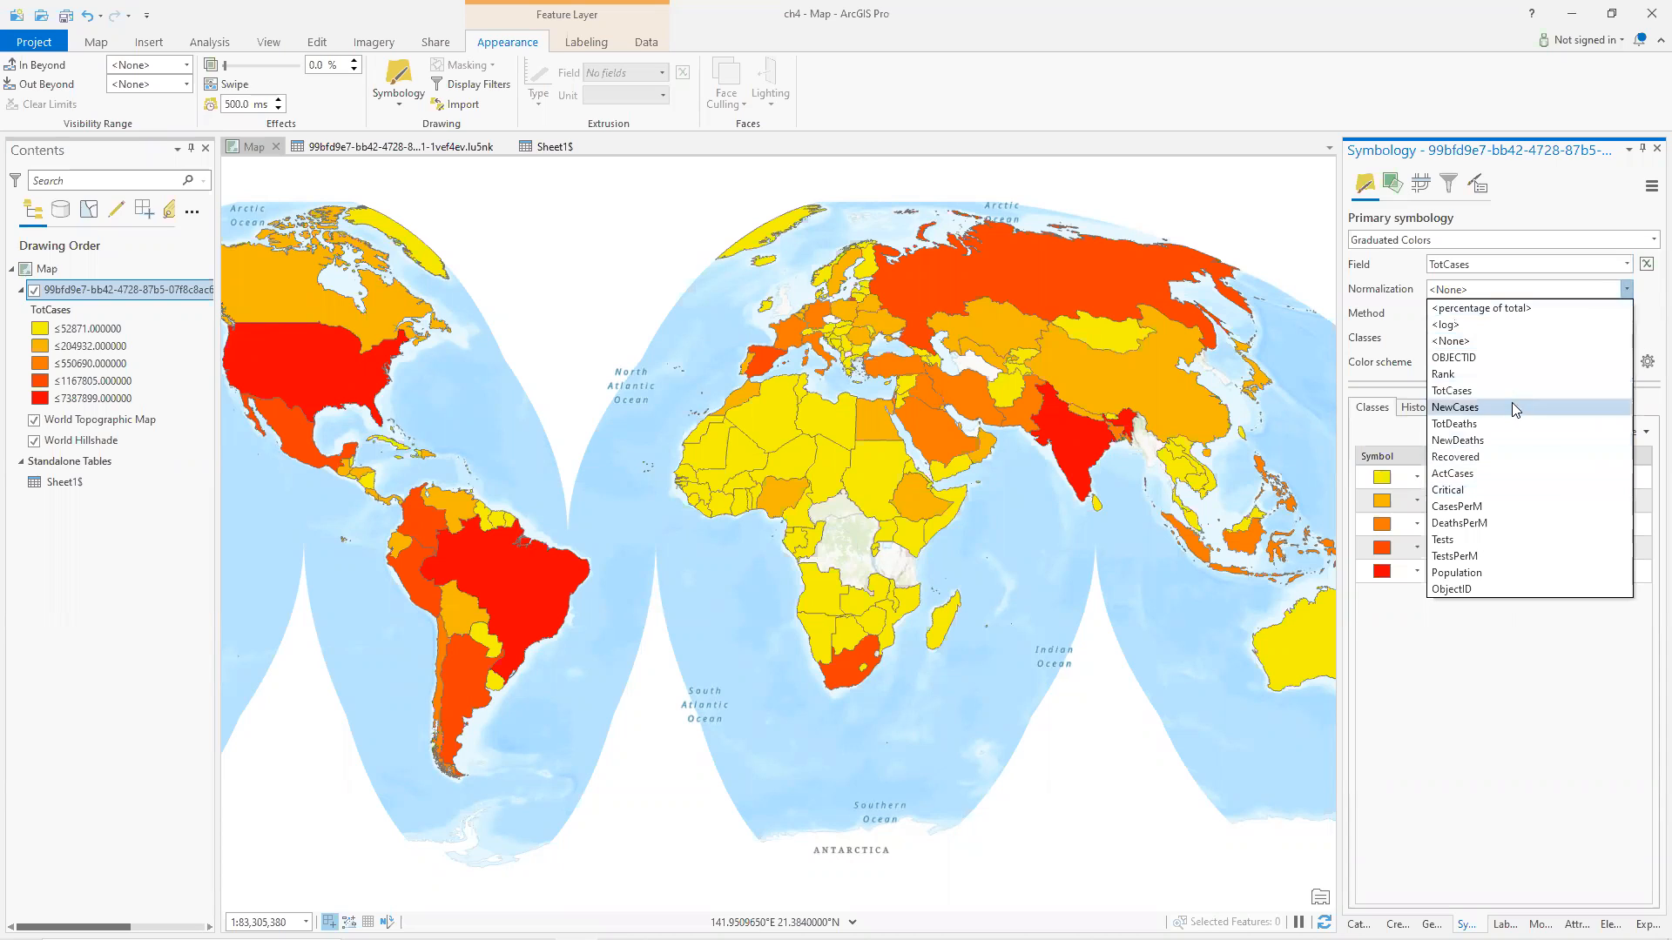
pyautogui.click(1498, 572)
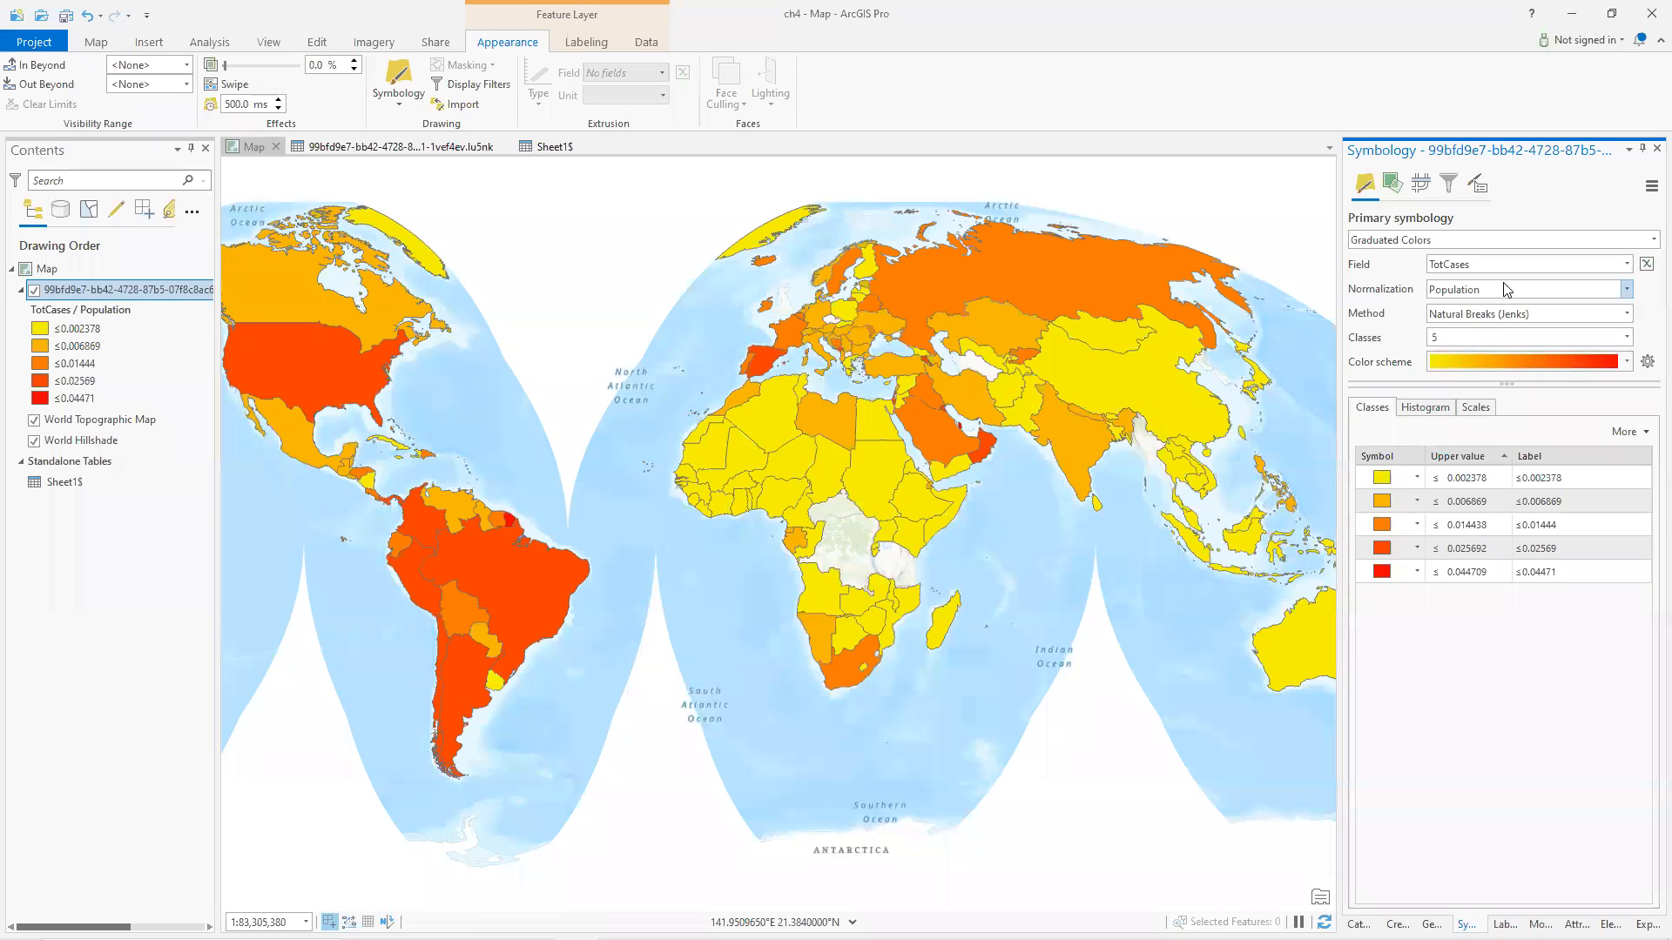
pyautogui.click(1560, 476)
# Compare the USA records in the countries table and Sheet1$, then return to the map.
pyautogui.click(390, 148)
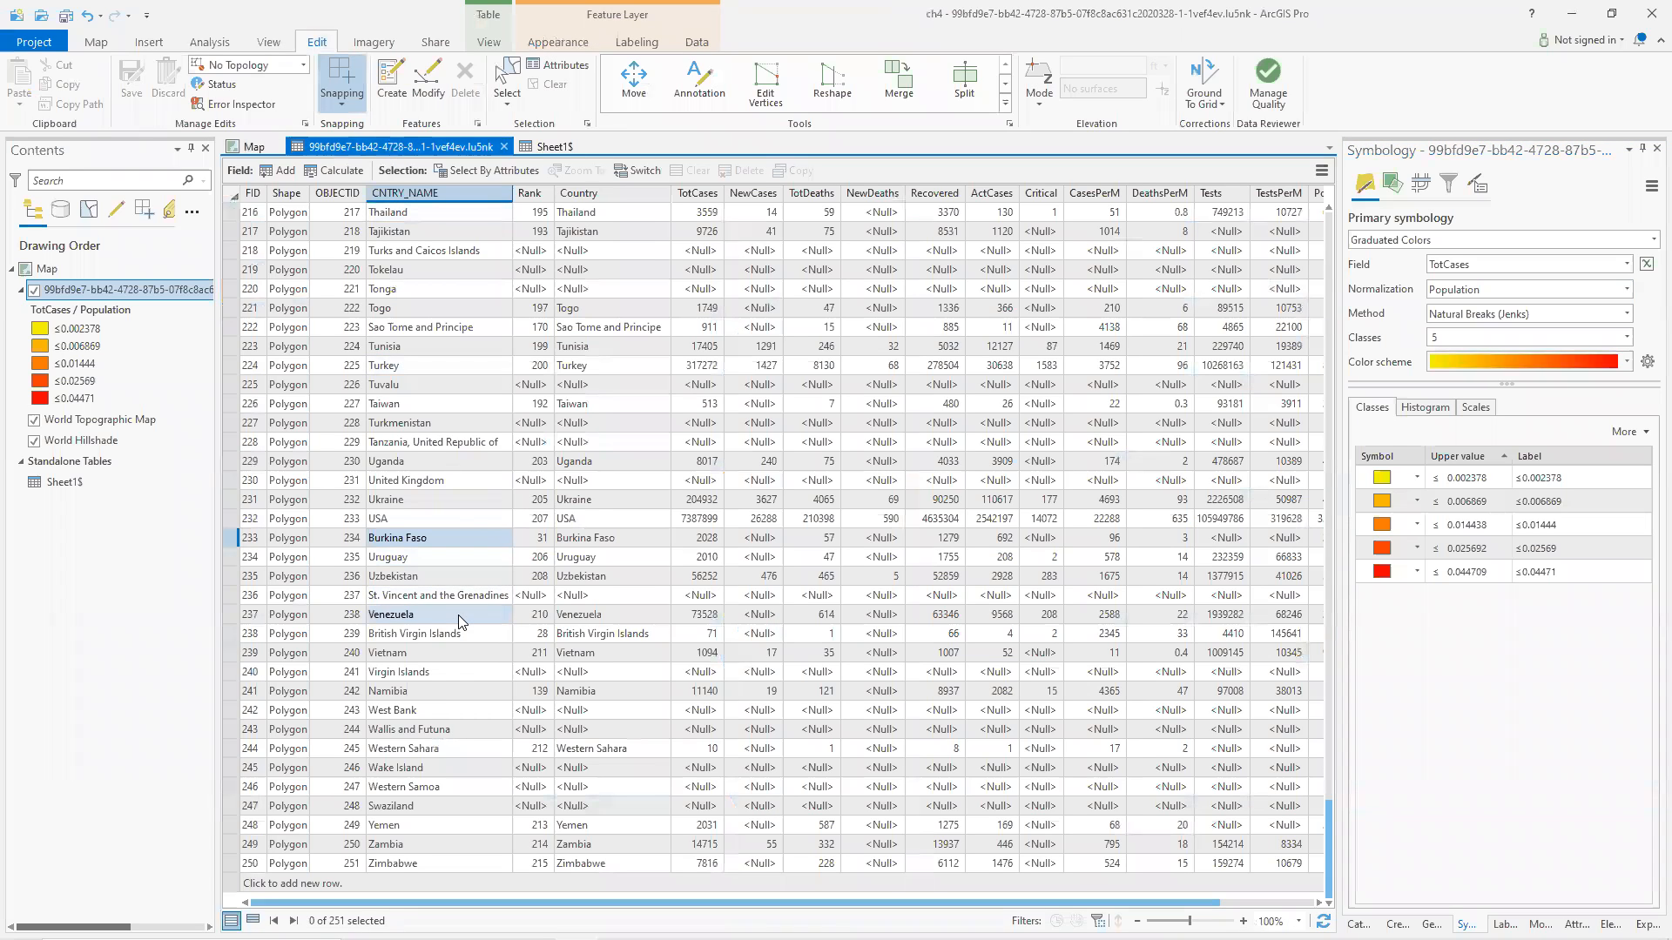
pyautogui.keyDown('shift'); pyautogui.click(402, 518); pyautogui.keyUp('shift')
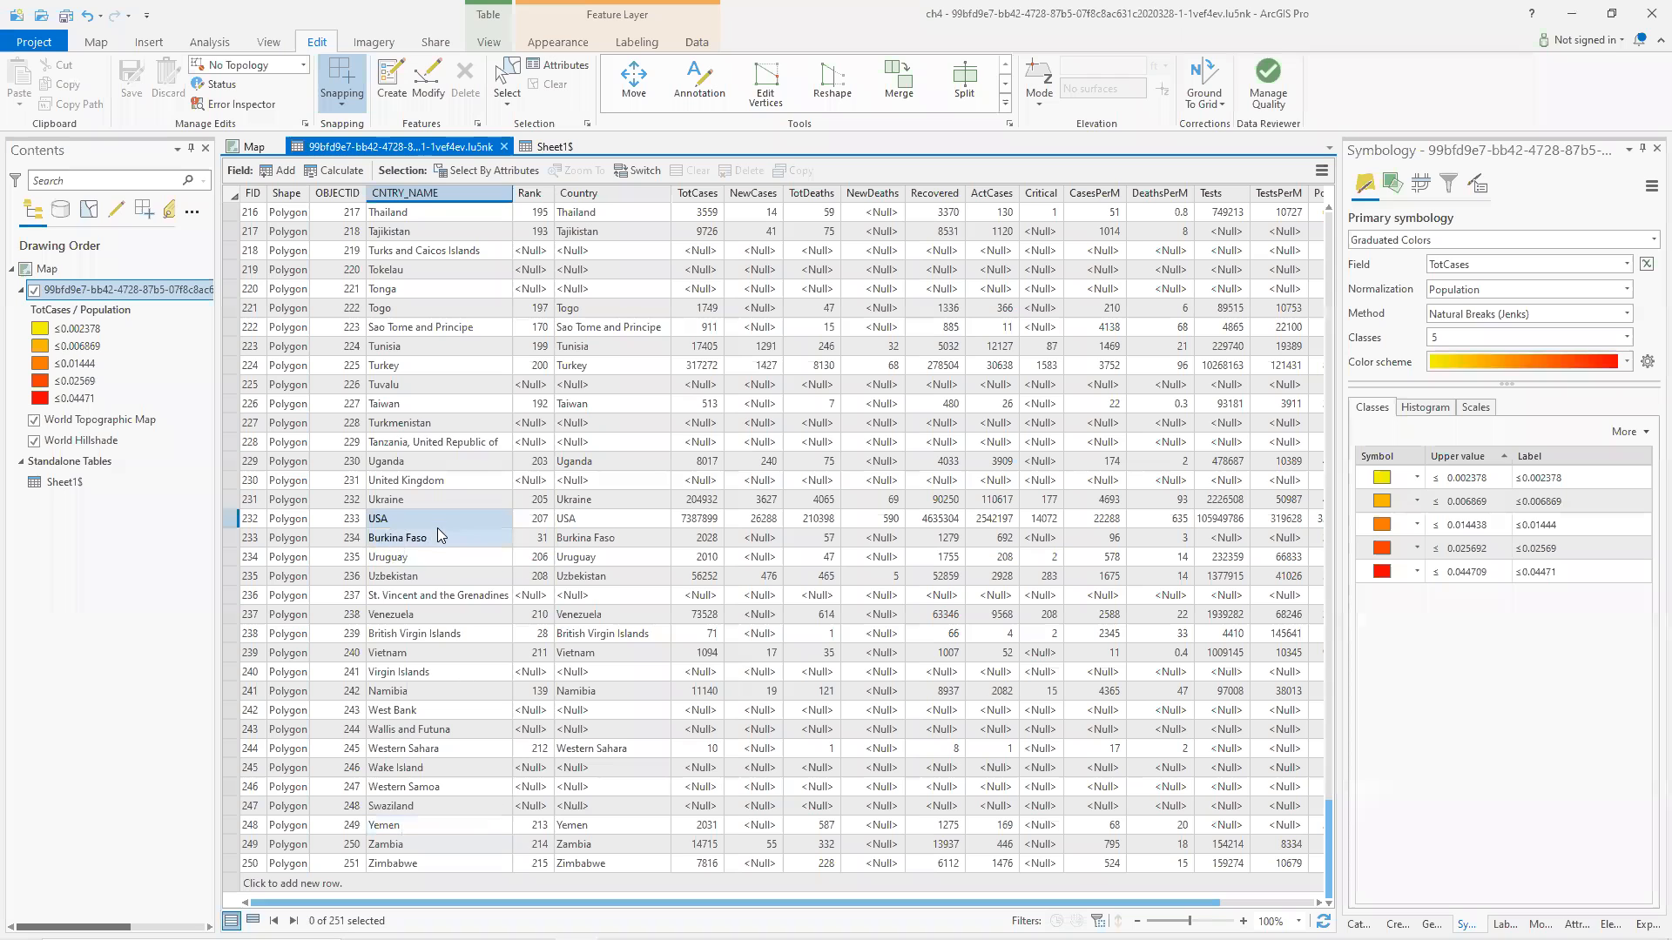
pyautogui.click(551, 148)
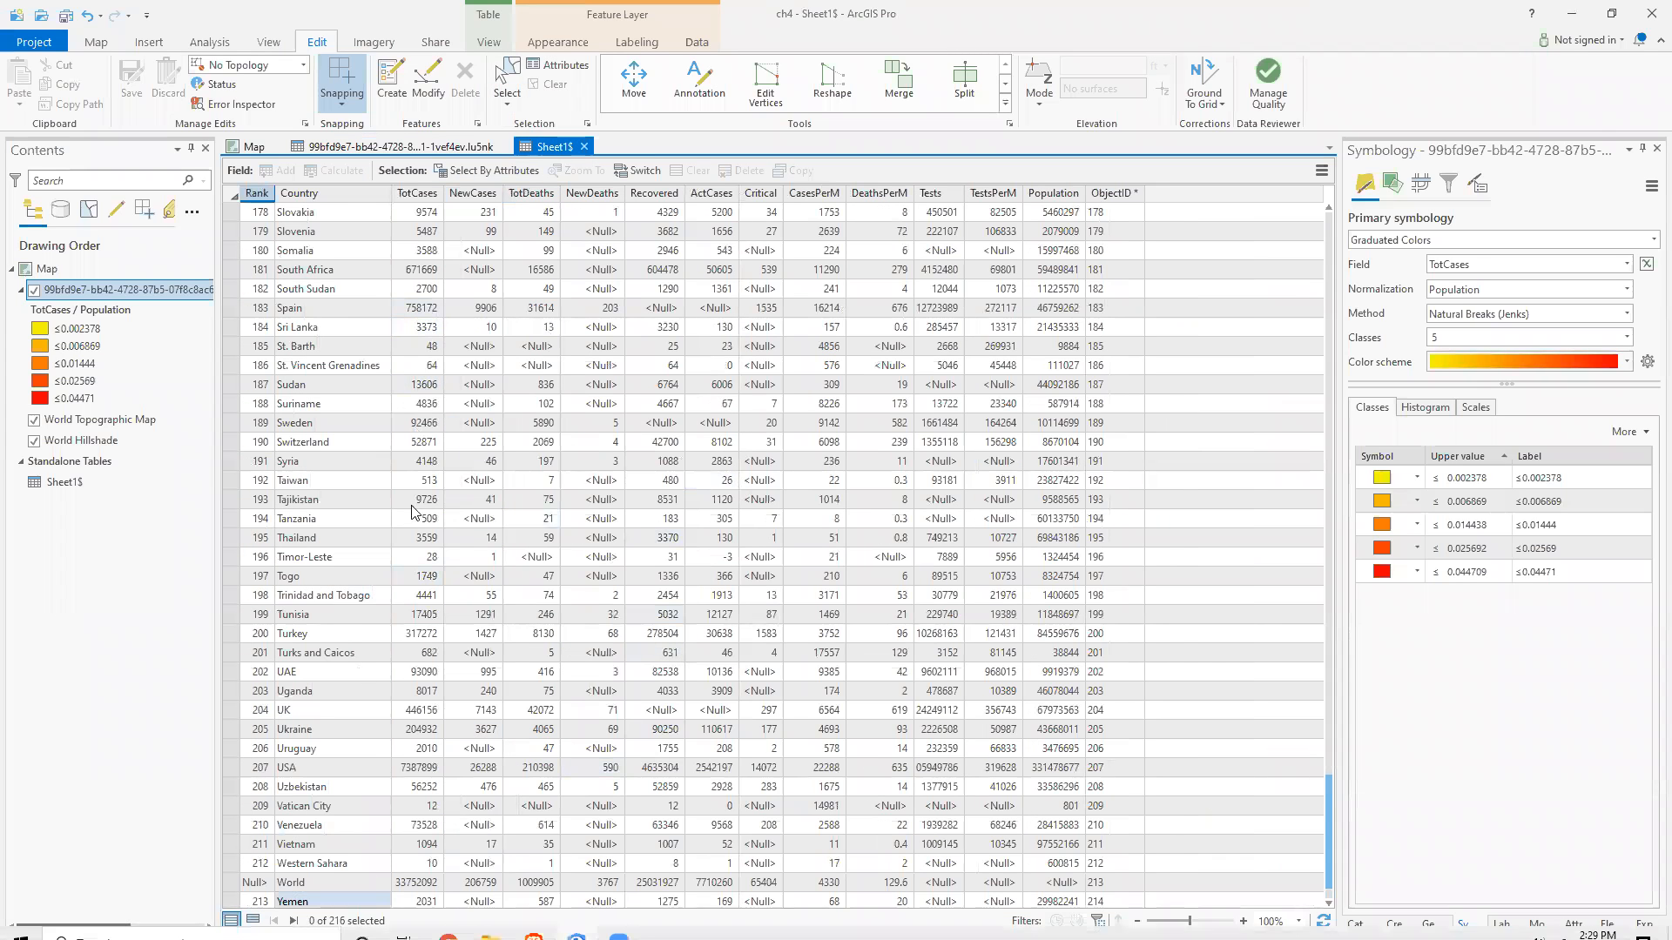
pyautogui.click(471, 519)
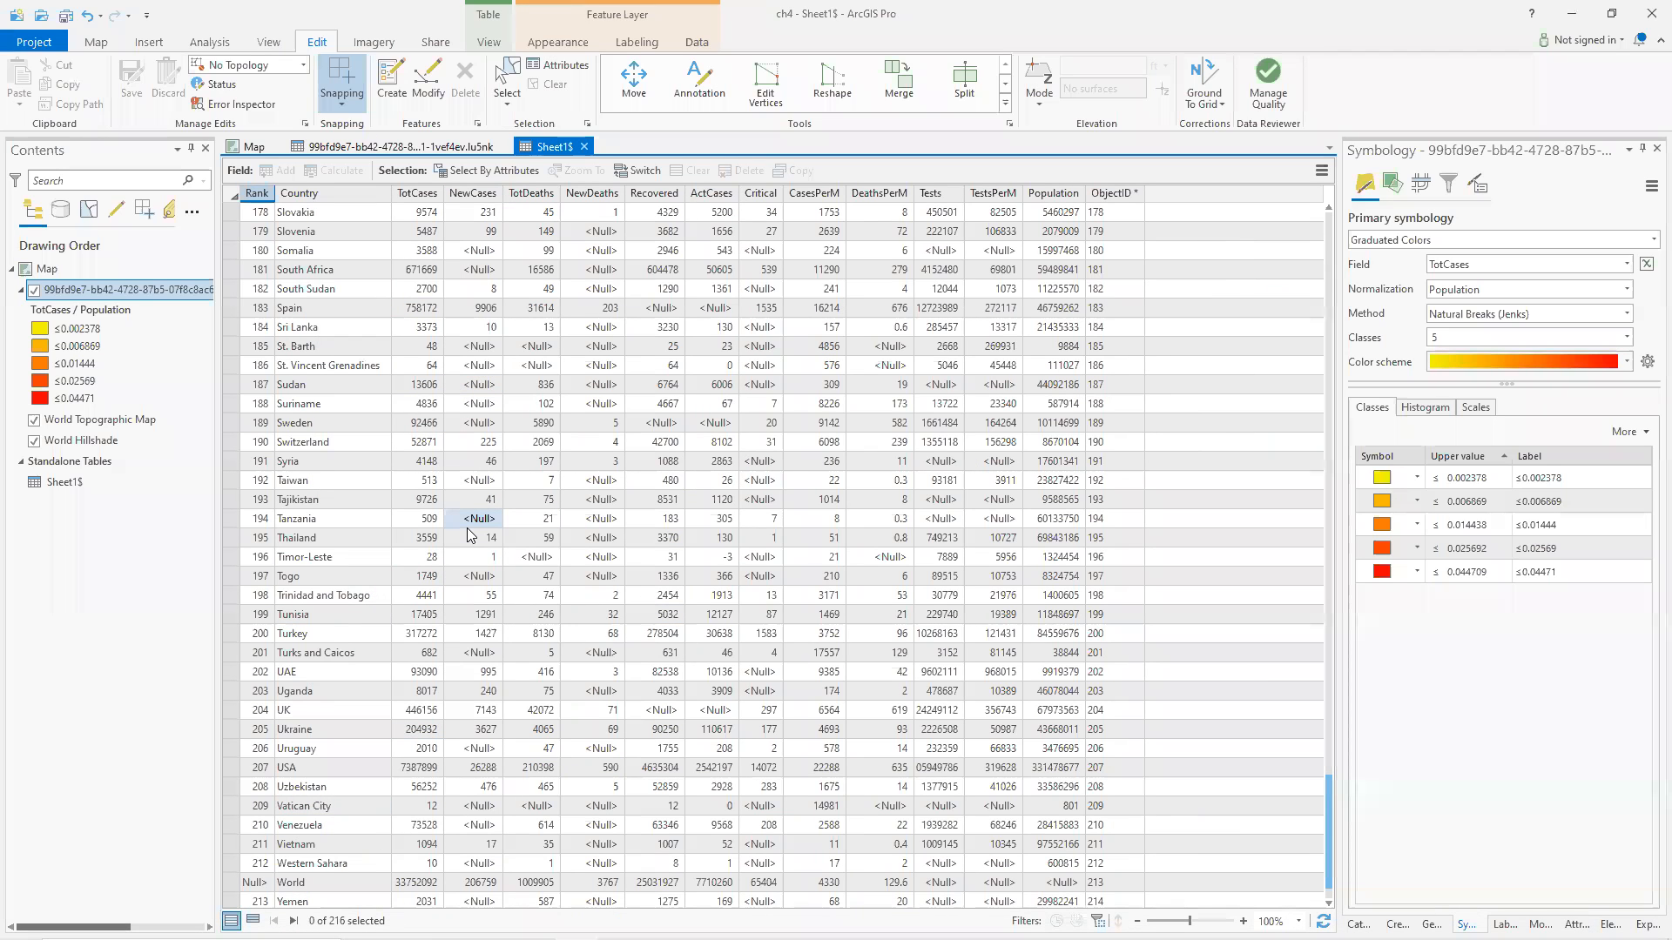
pyautogui.click(308, 771)
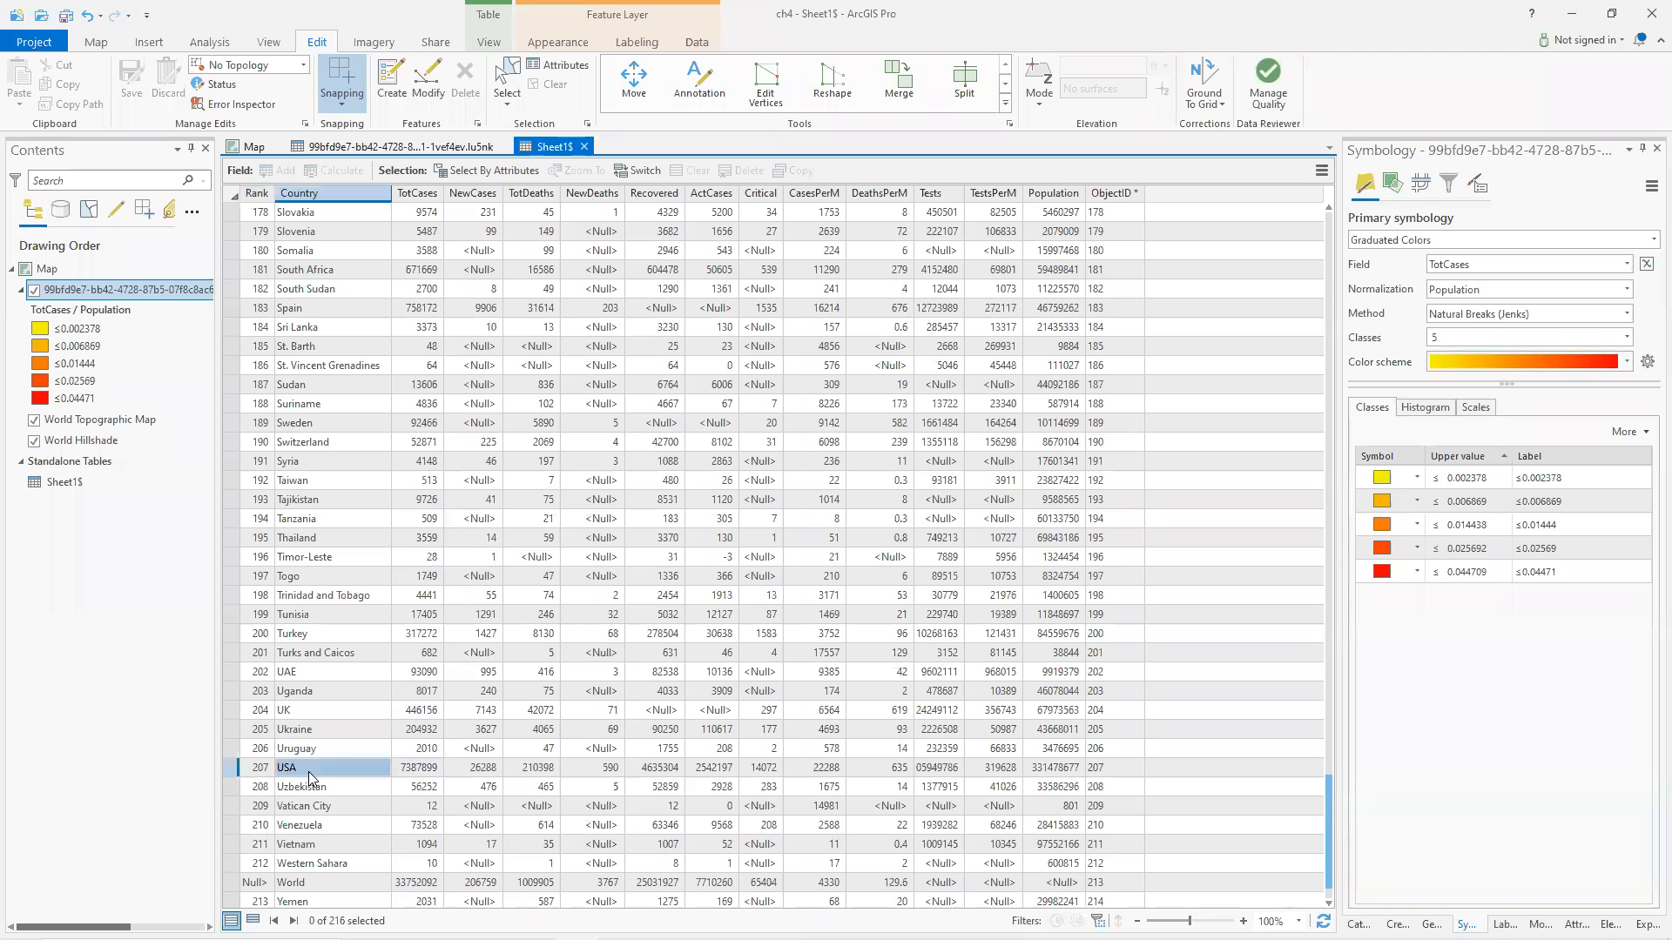
pyautogui.click(418, 148)
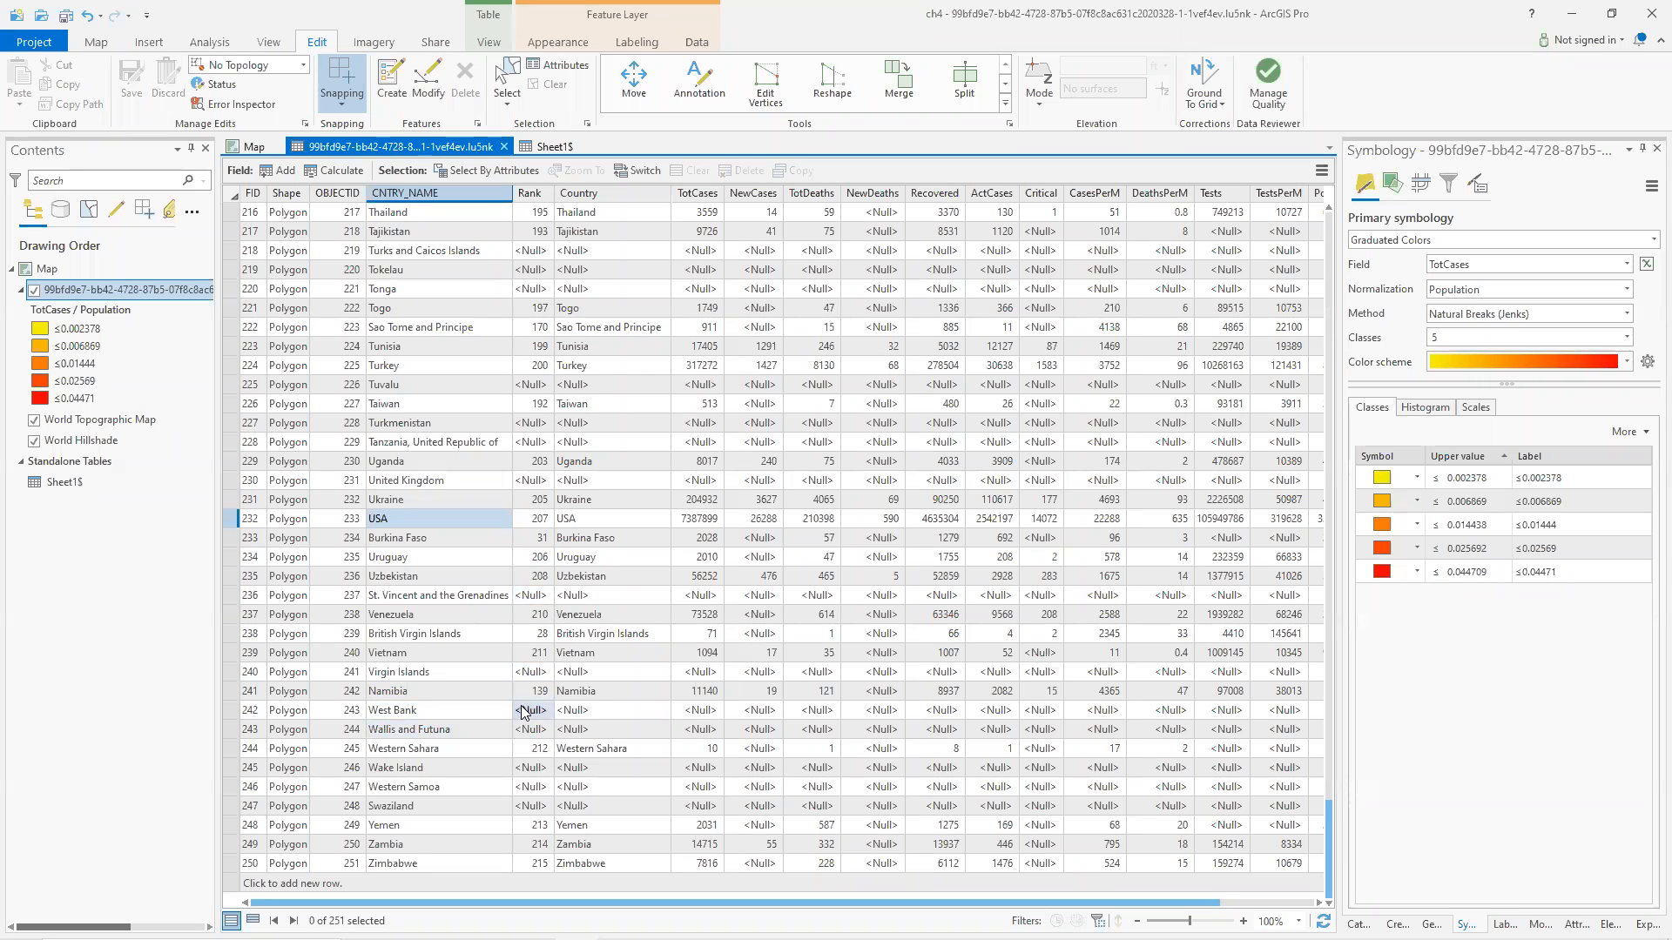
pyautogui.click(250, 150)
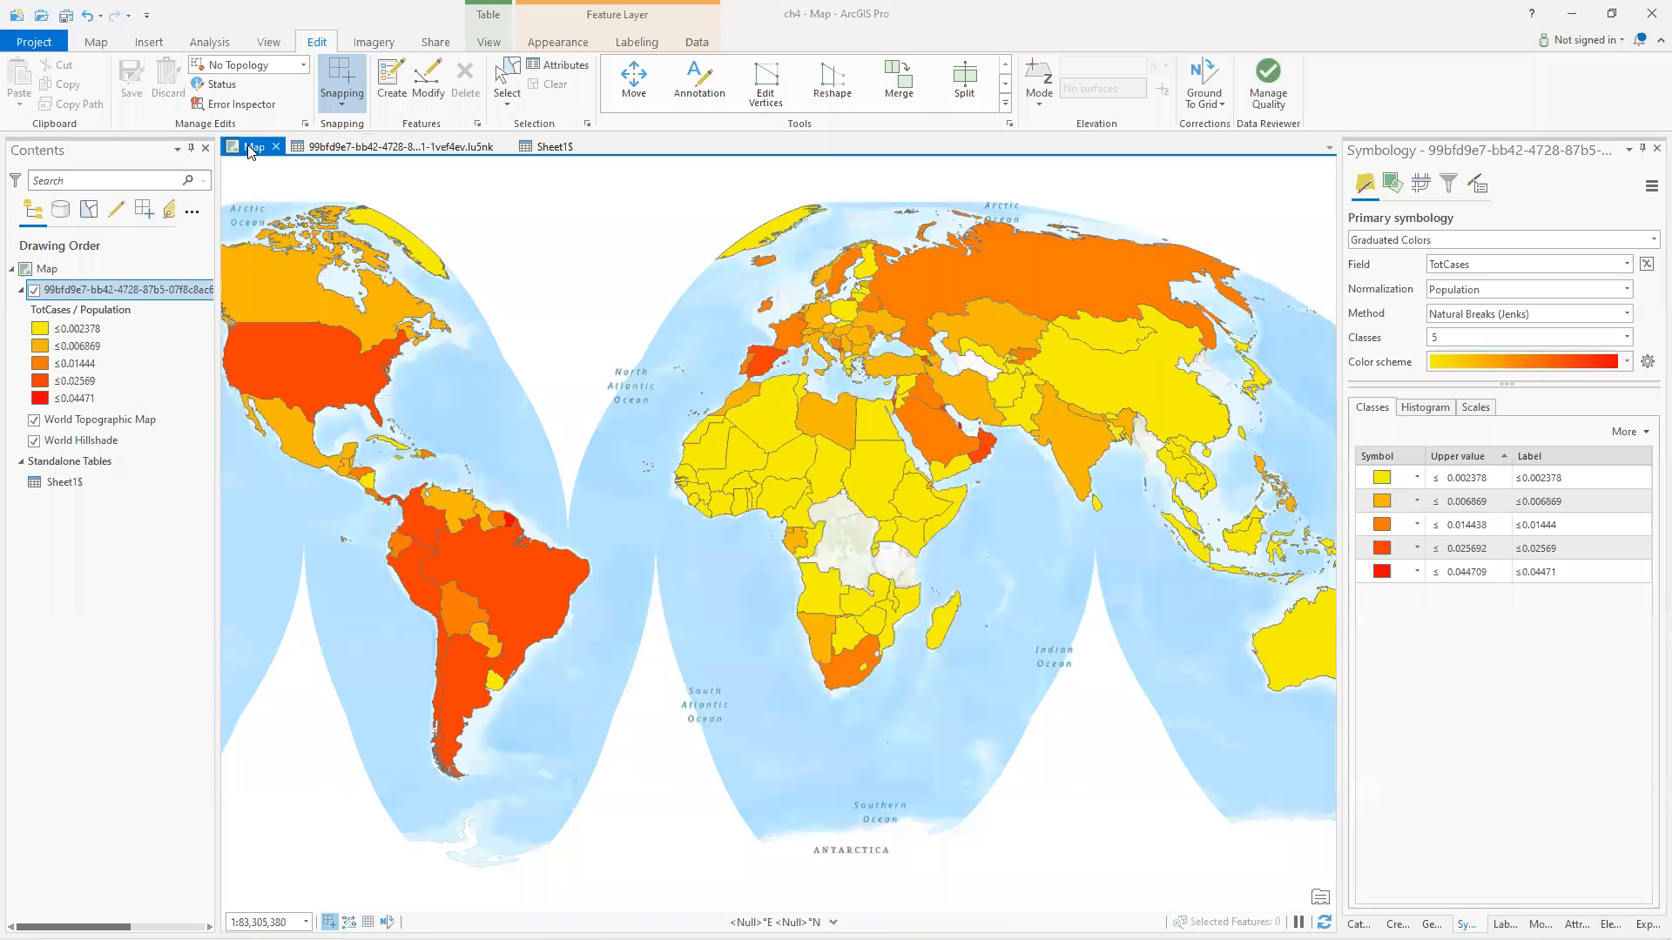
# Reselect TotCases as the graduated colors field to refresh the symbology on the map.
pyautogui.click(1627, 265)
pyautogui.click(1522, 291)
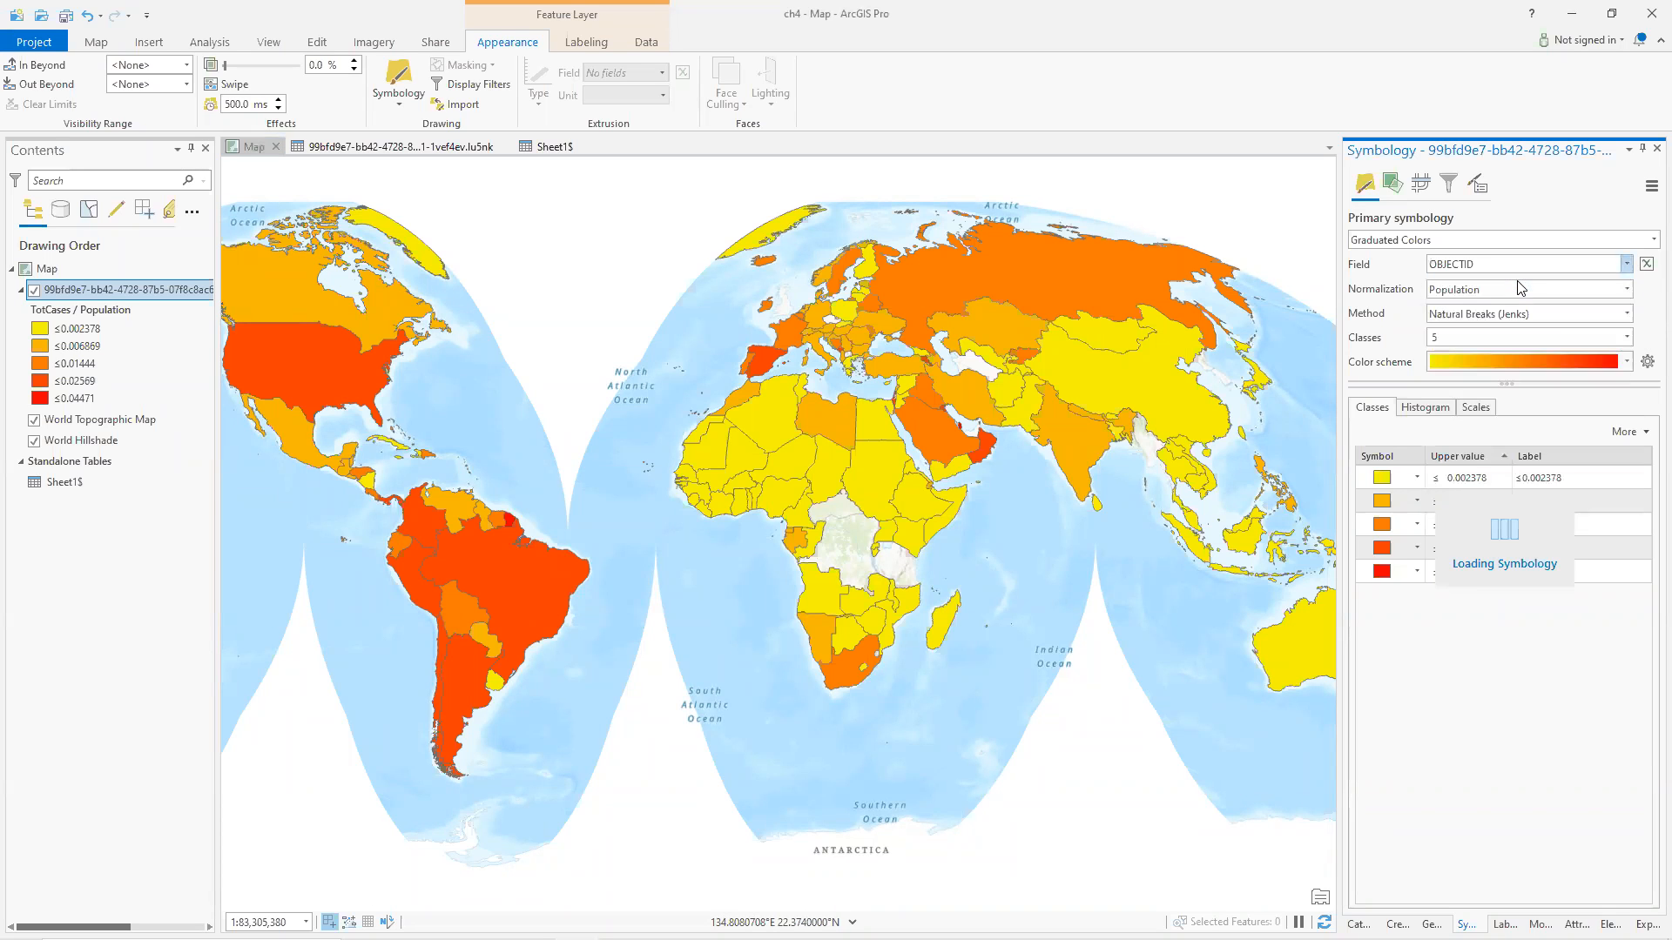
pyautogui.click(1626, 264)
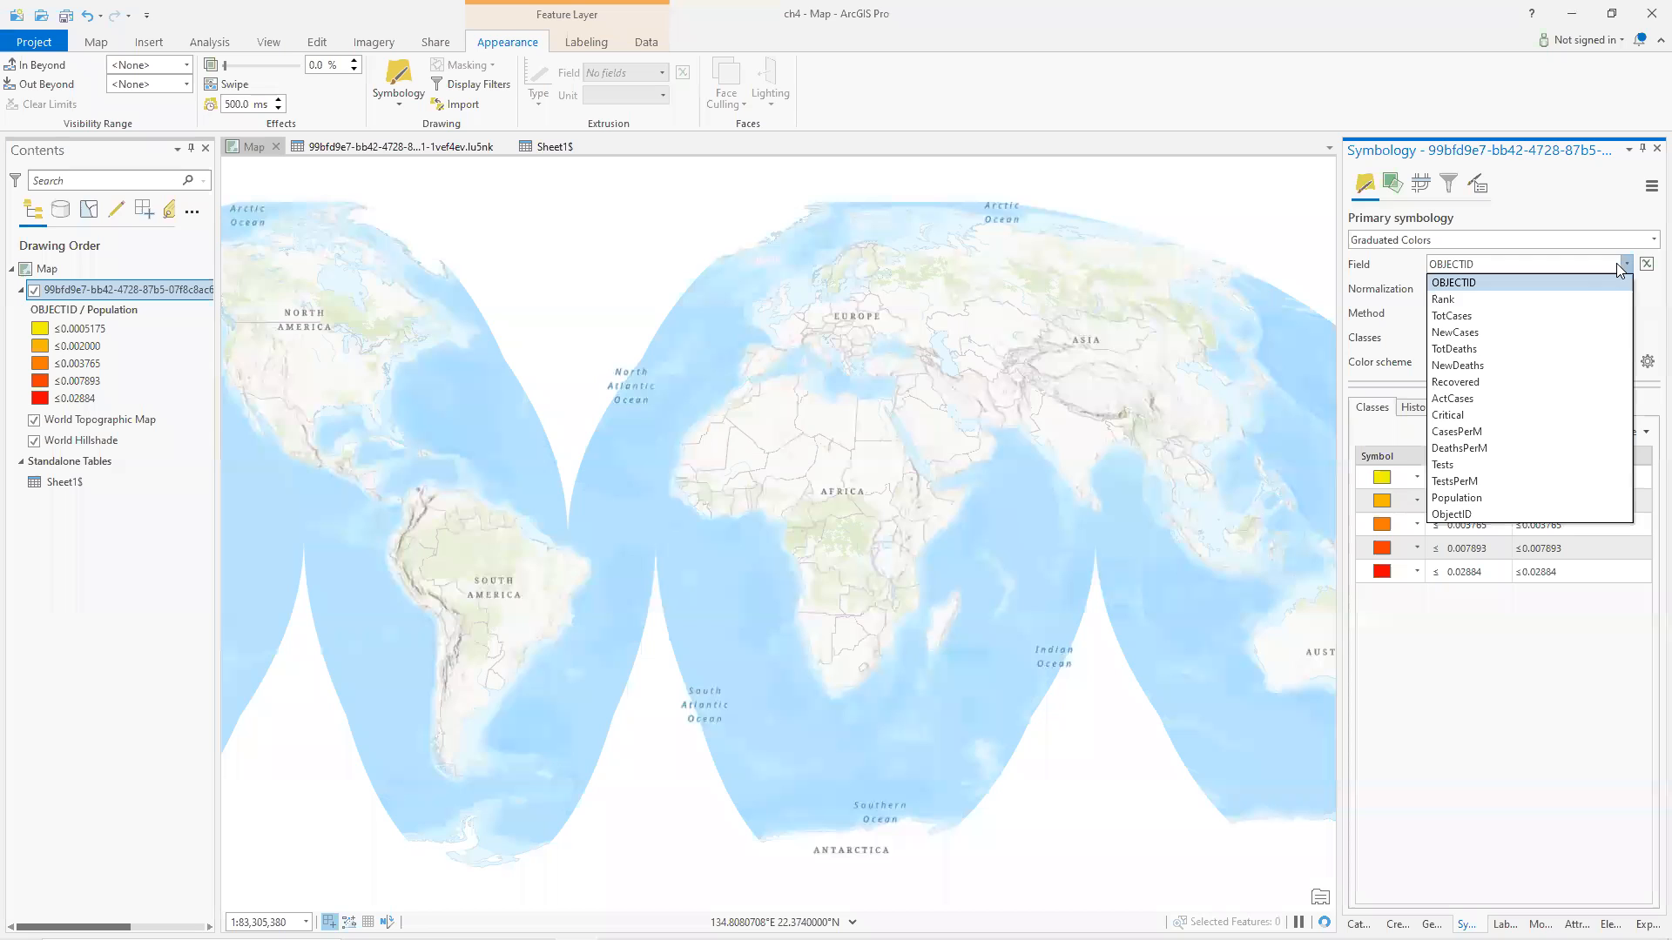
pyautogui.click(1493, 316)
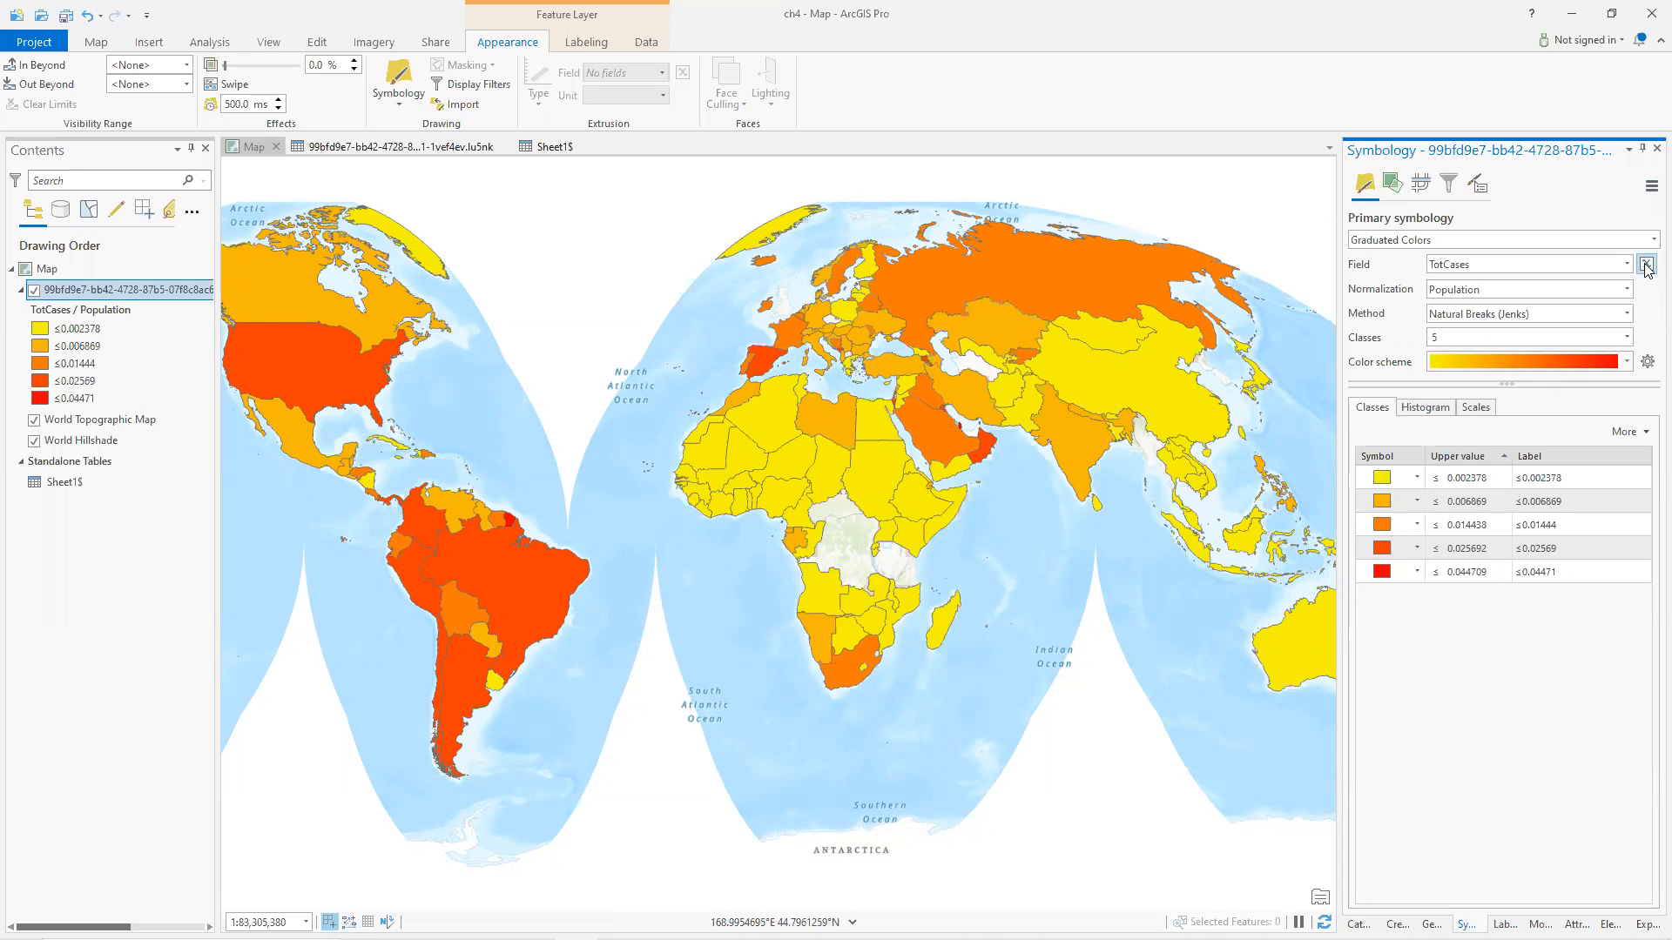
pyautogui.moveTo(1643, 939)
pyautogui.click(843, 544)
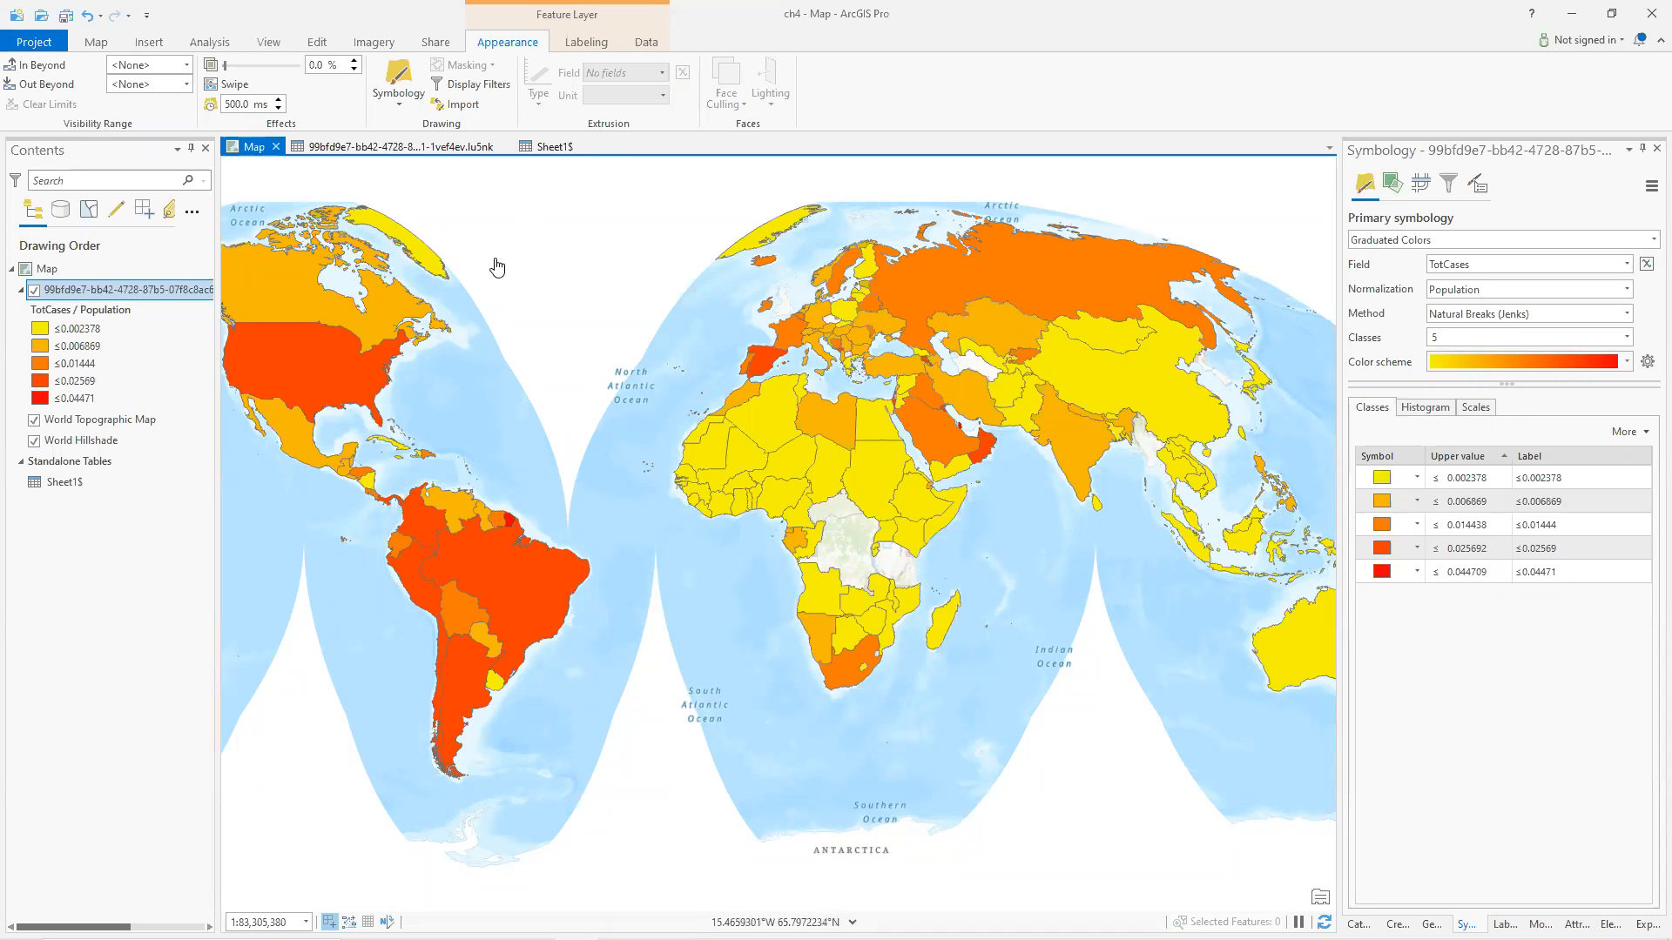
# Switch to the worldometers page in the browser, search it for korea, and return to ArcGIS Pro.
pyautogui.hotkey('alt', 'Tab')
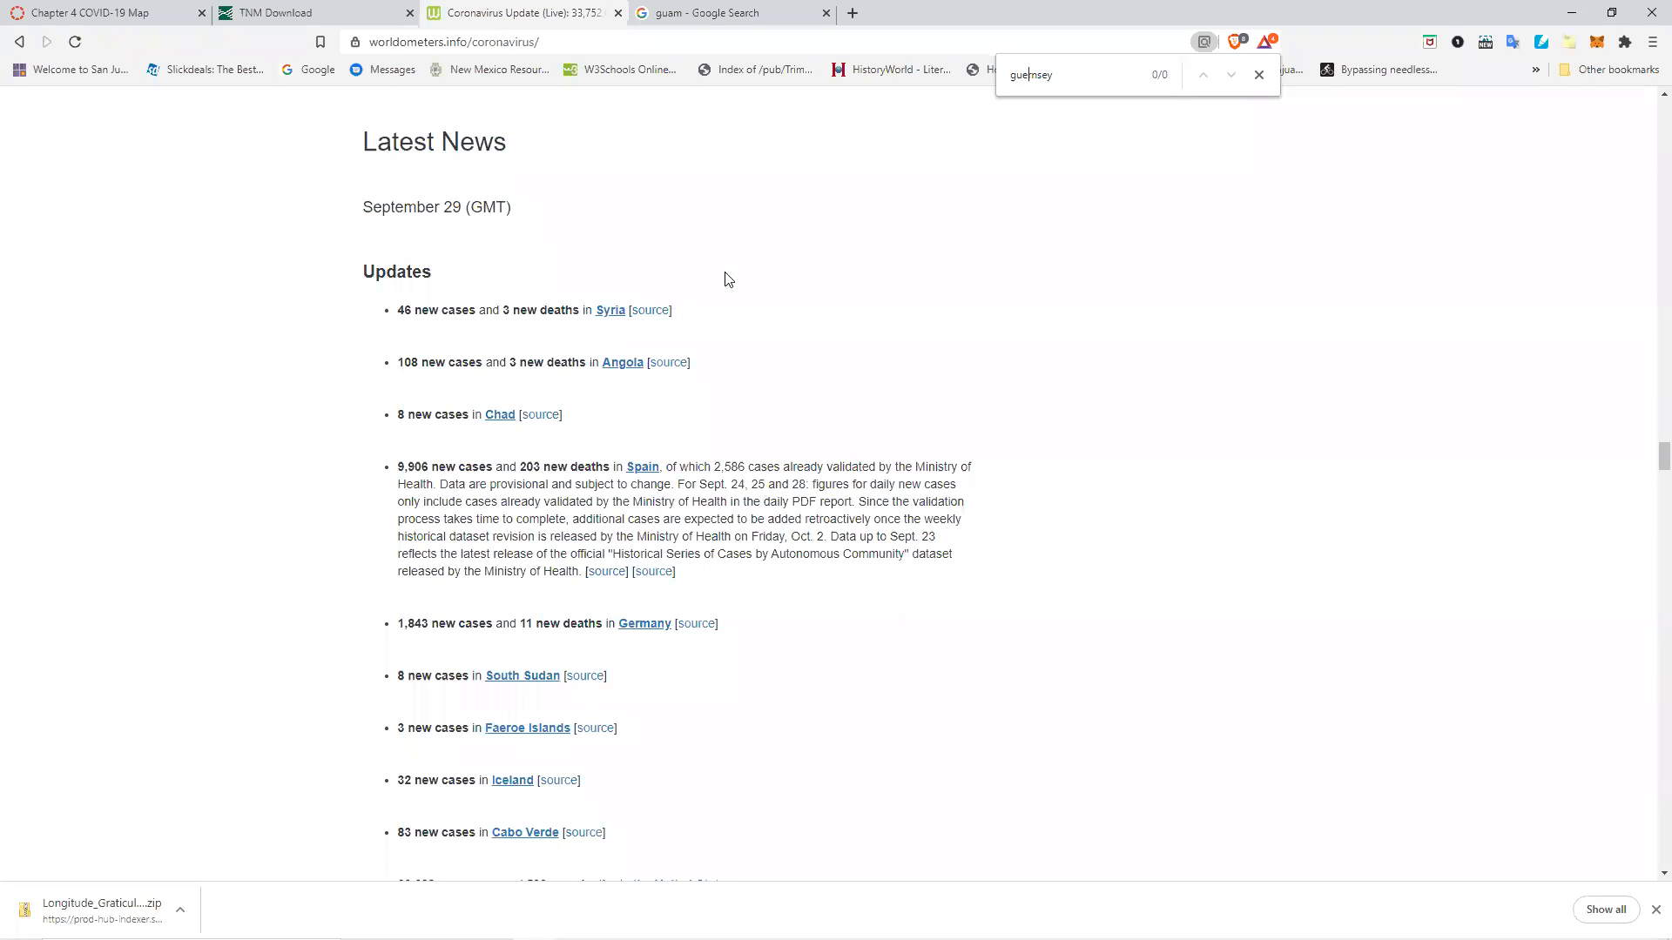
pyautogui.hotkey('ctrl', 'f')
pyautogui.write('korea')
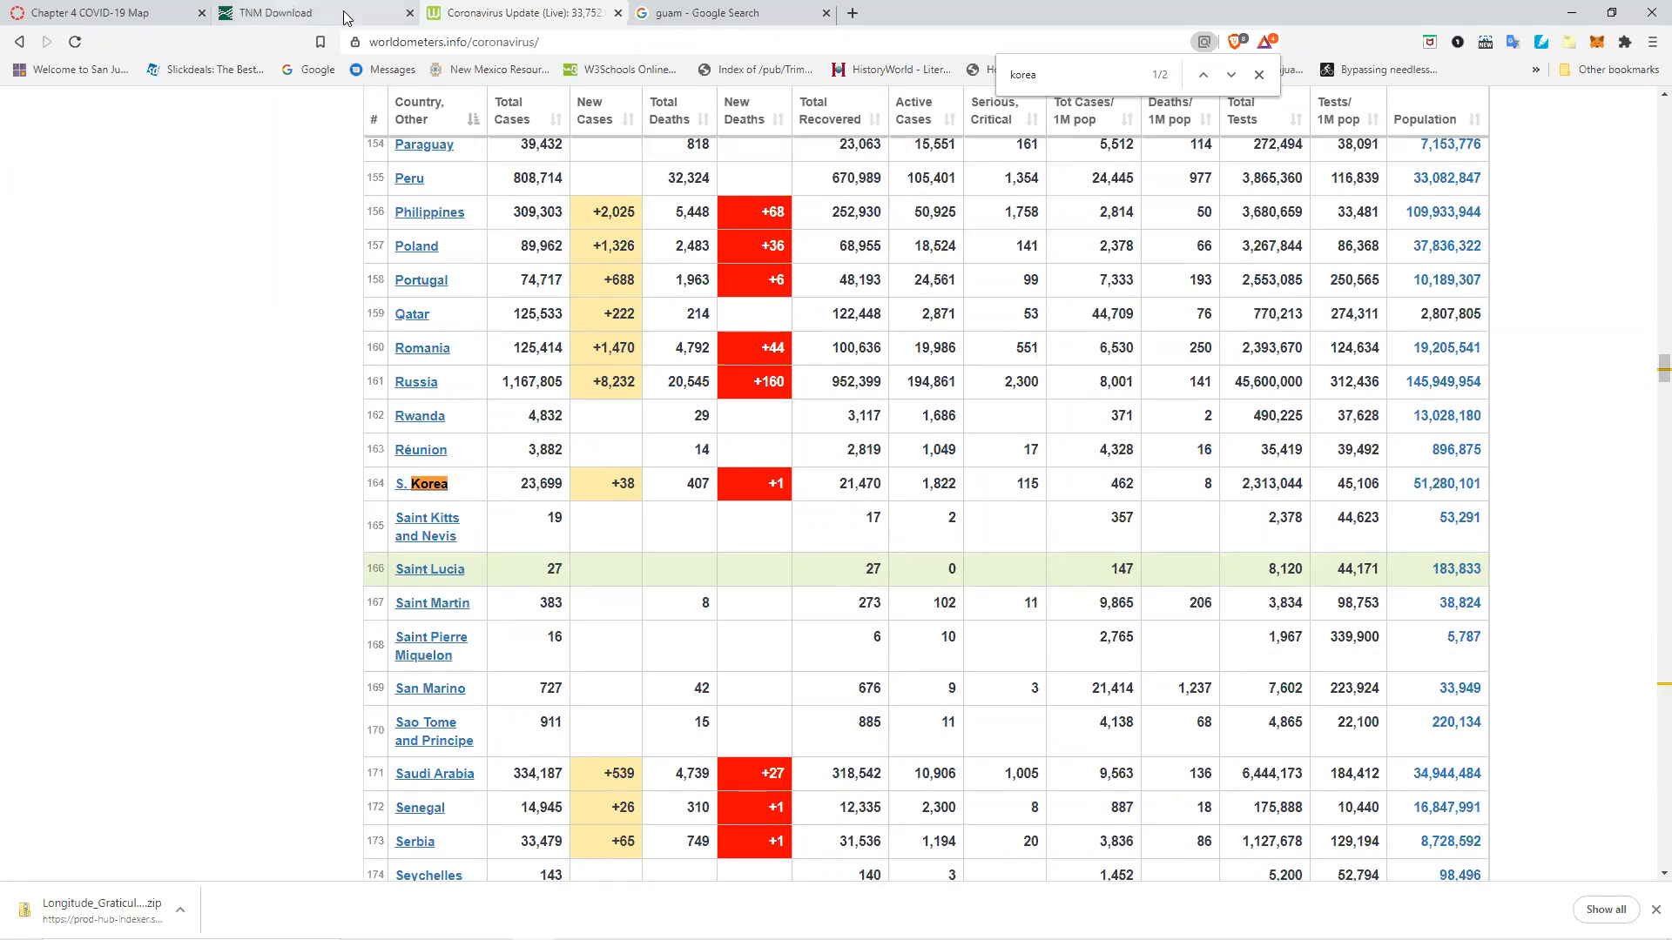
pyautogui.hotkey('alt', 'Tab')
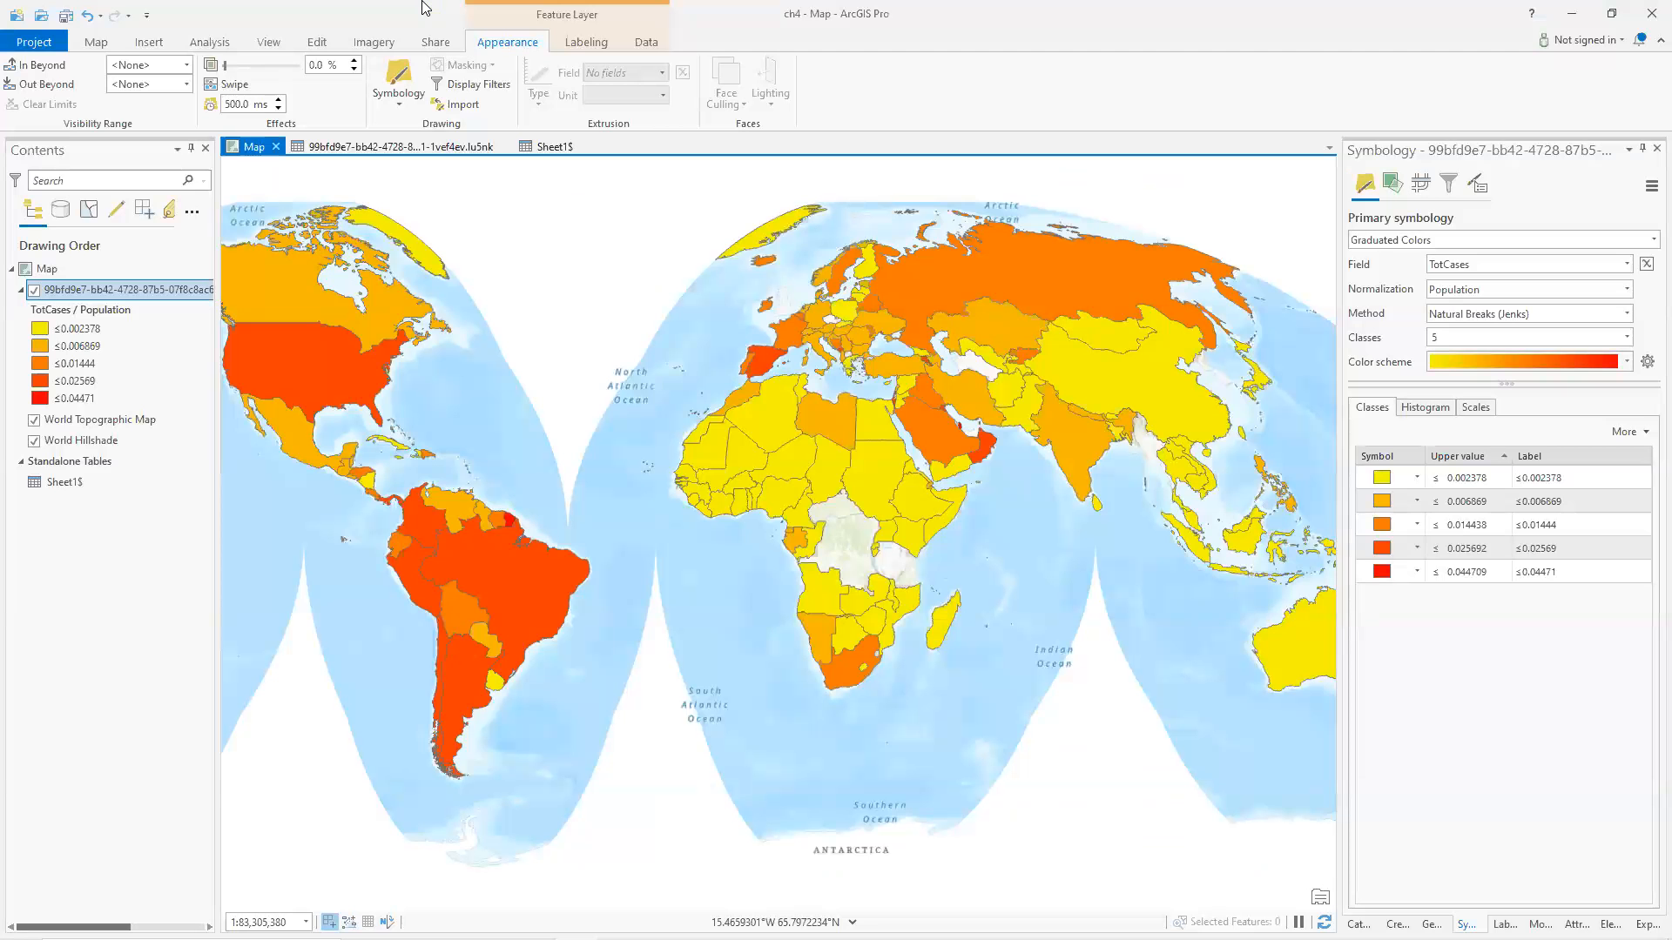
# Browse the countries attribute table for the South Korea record, then open the Sheet1$ table.
pyautogui.click(362, 149)
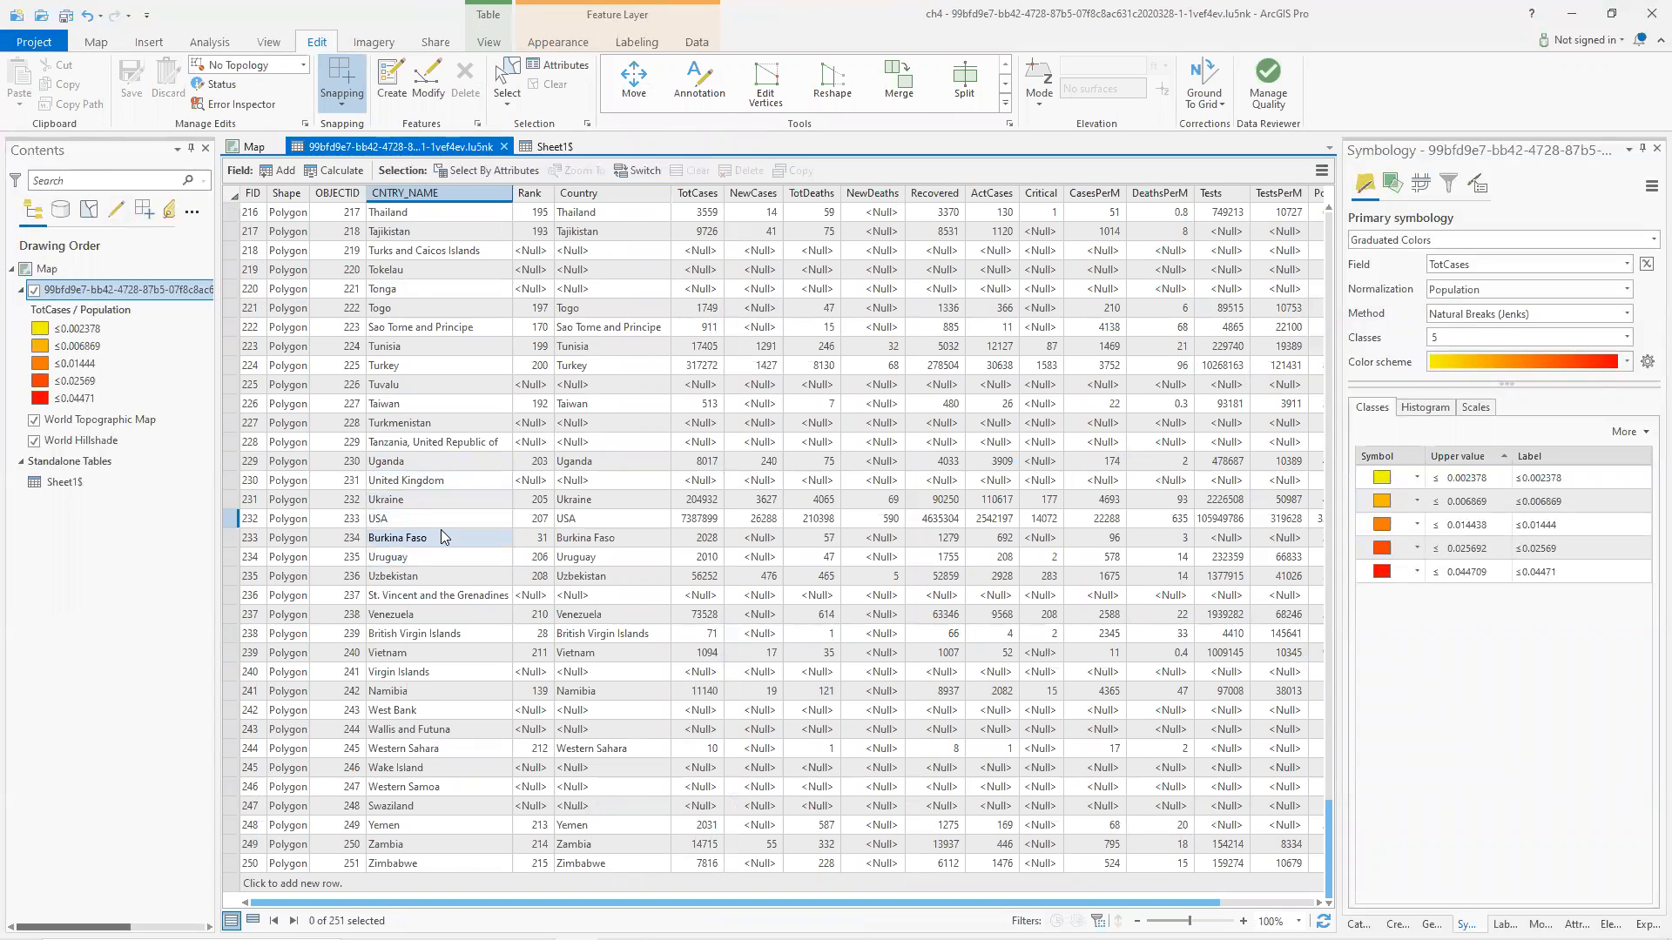
pyautogui.scroll(5, 441, 530)
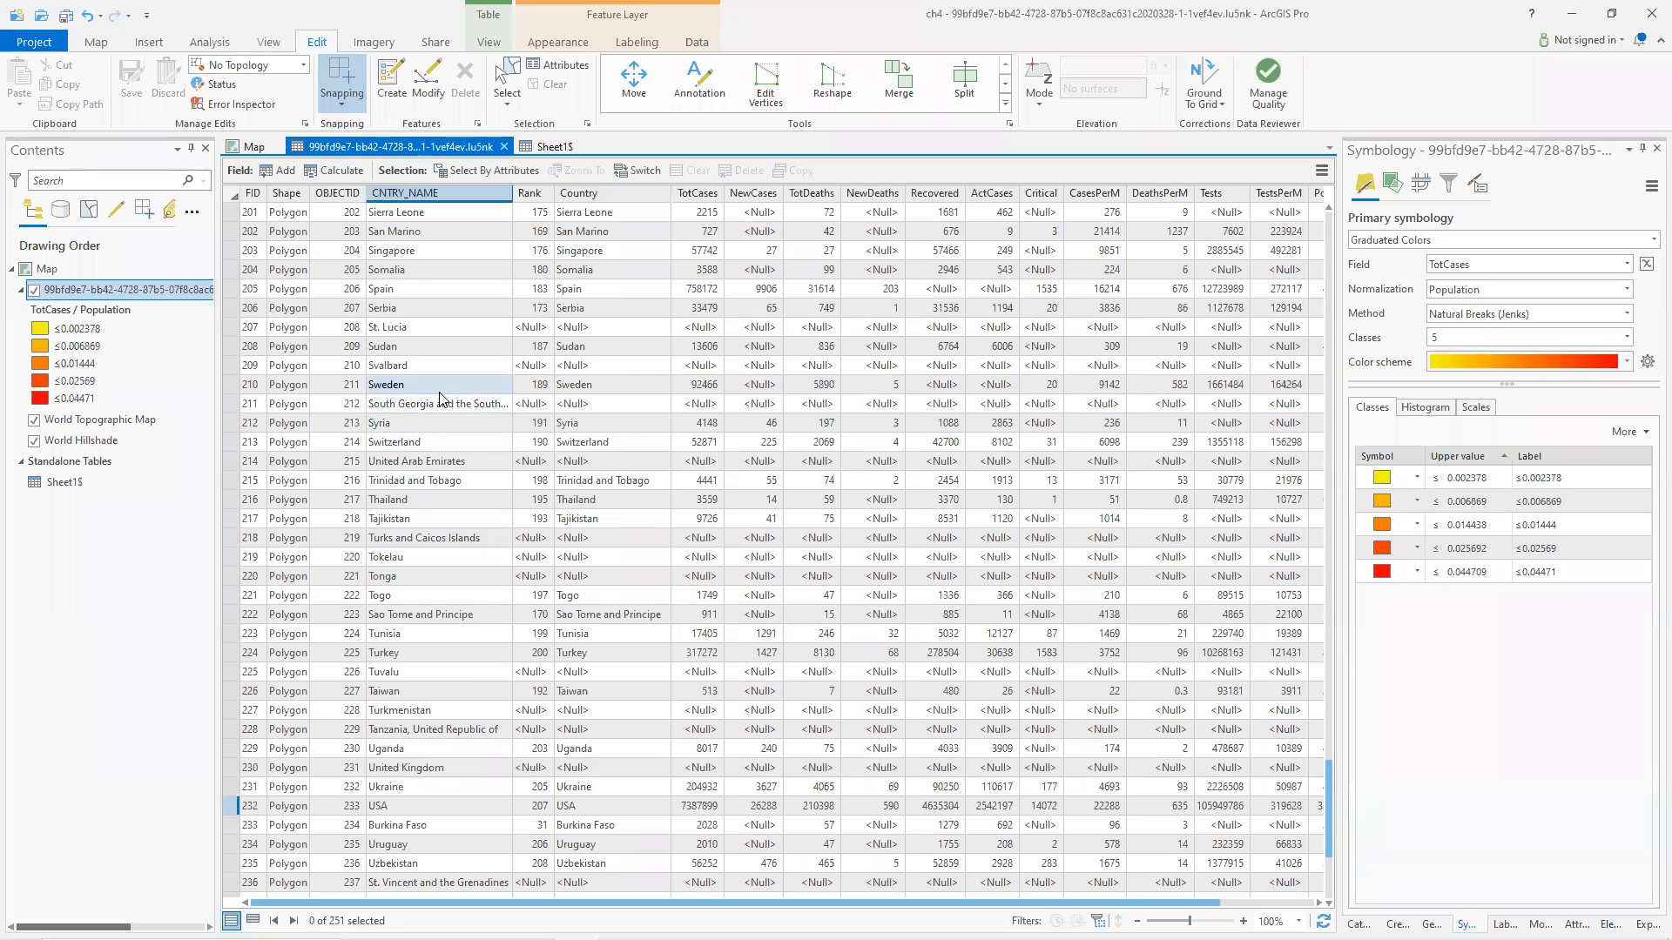
pyautogui.scroll(1, 440, 399)
pyautogui.scroll(1, 441, 400)
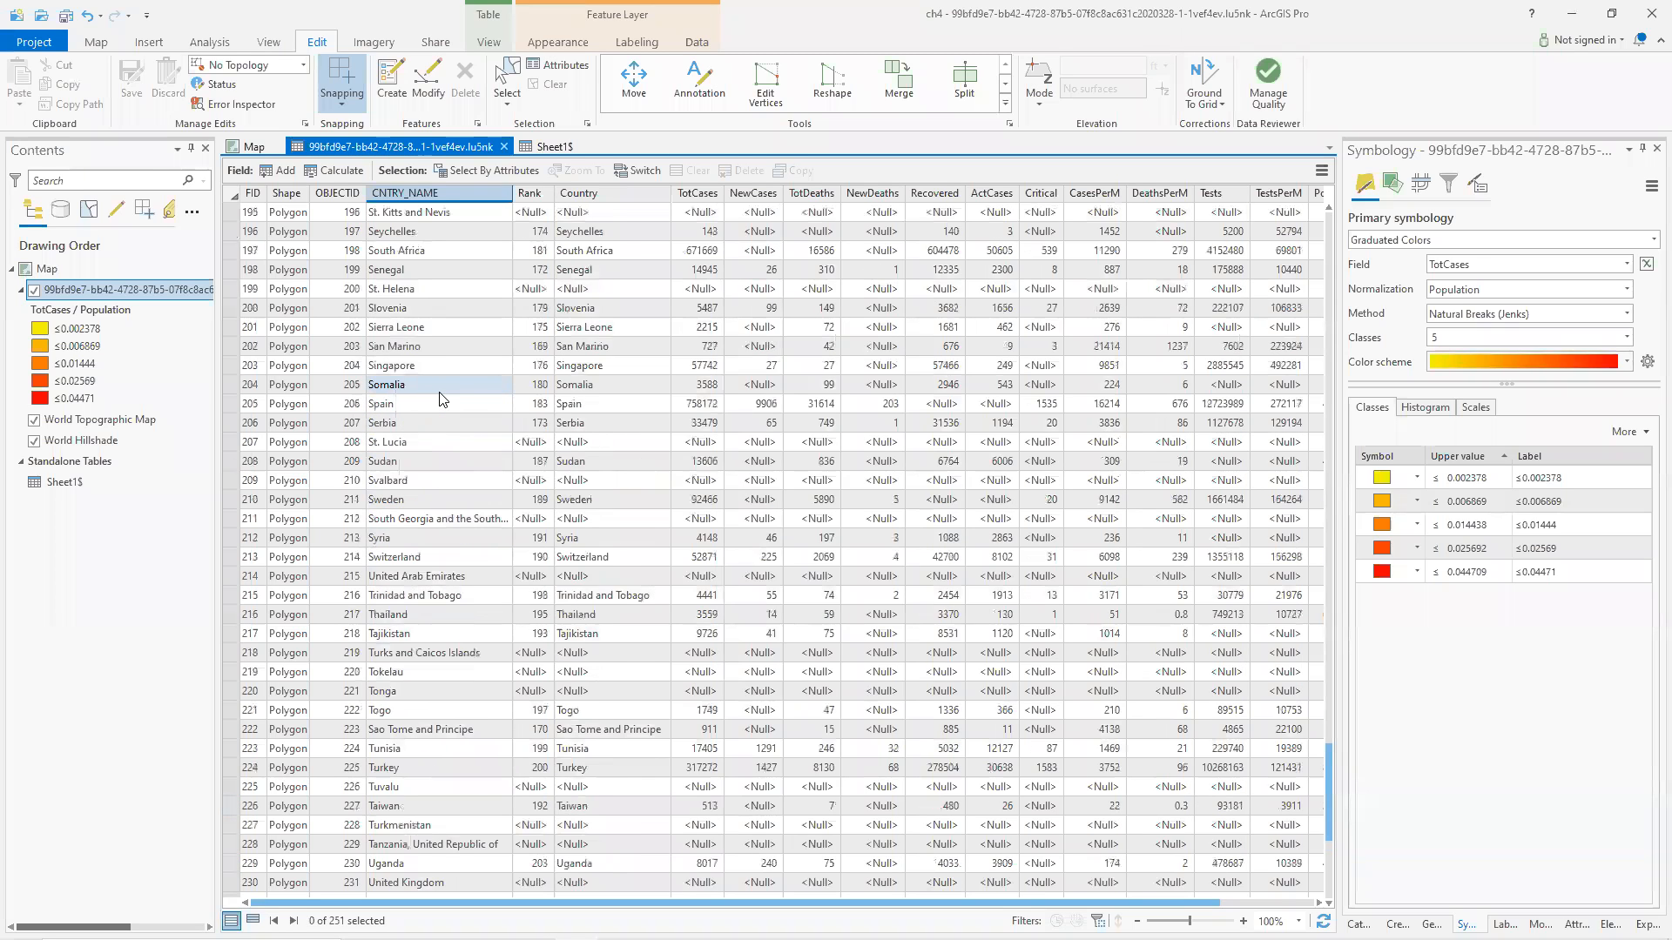
pyautogui.scroll(7, 439, 295)
pyautogui.scroll(17, 439, 291)
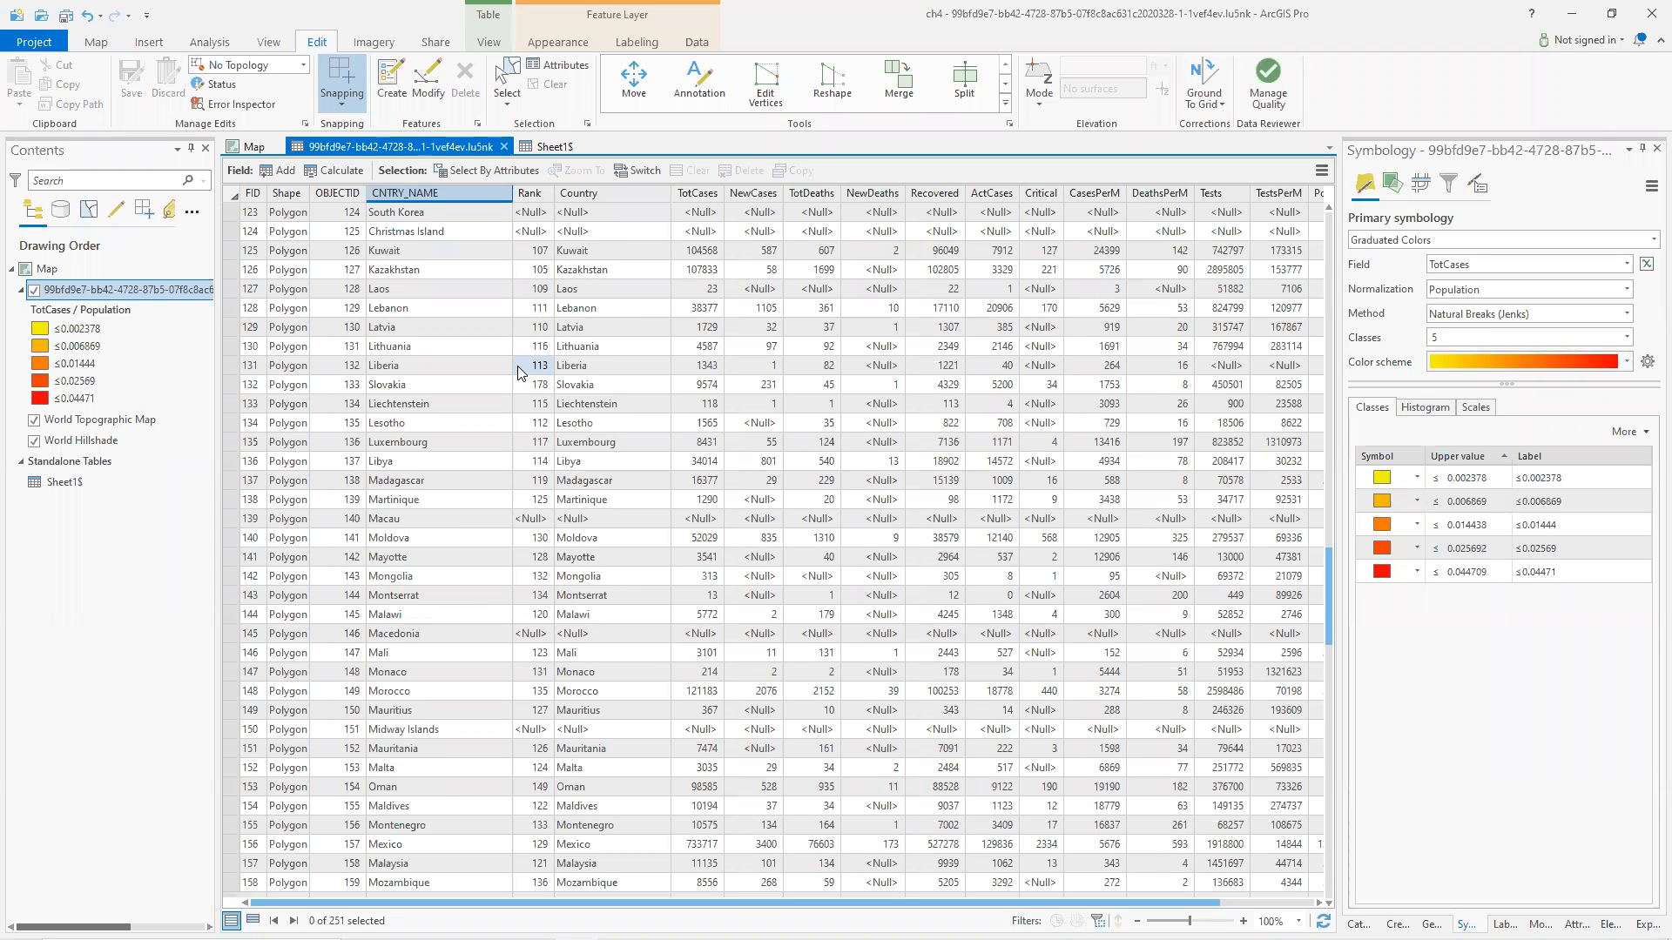
pyautogui.click(542, 148)
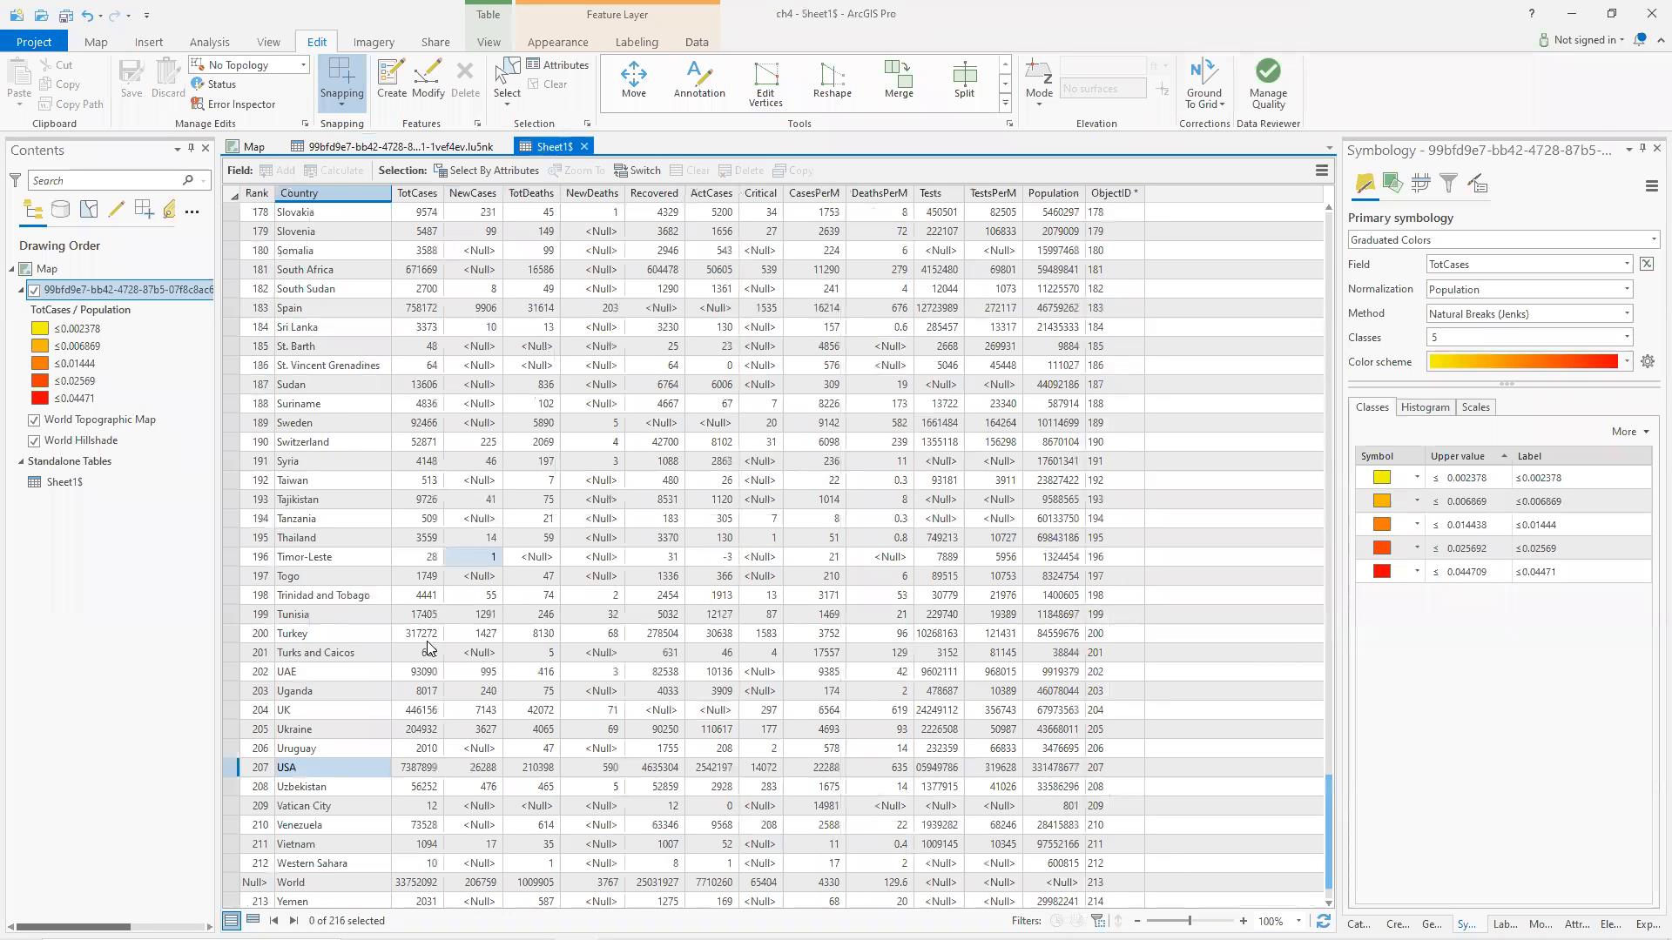